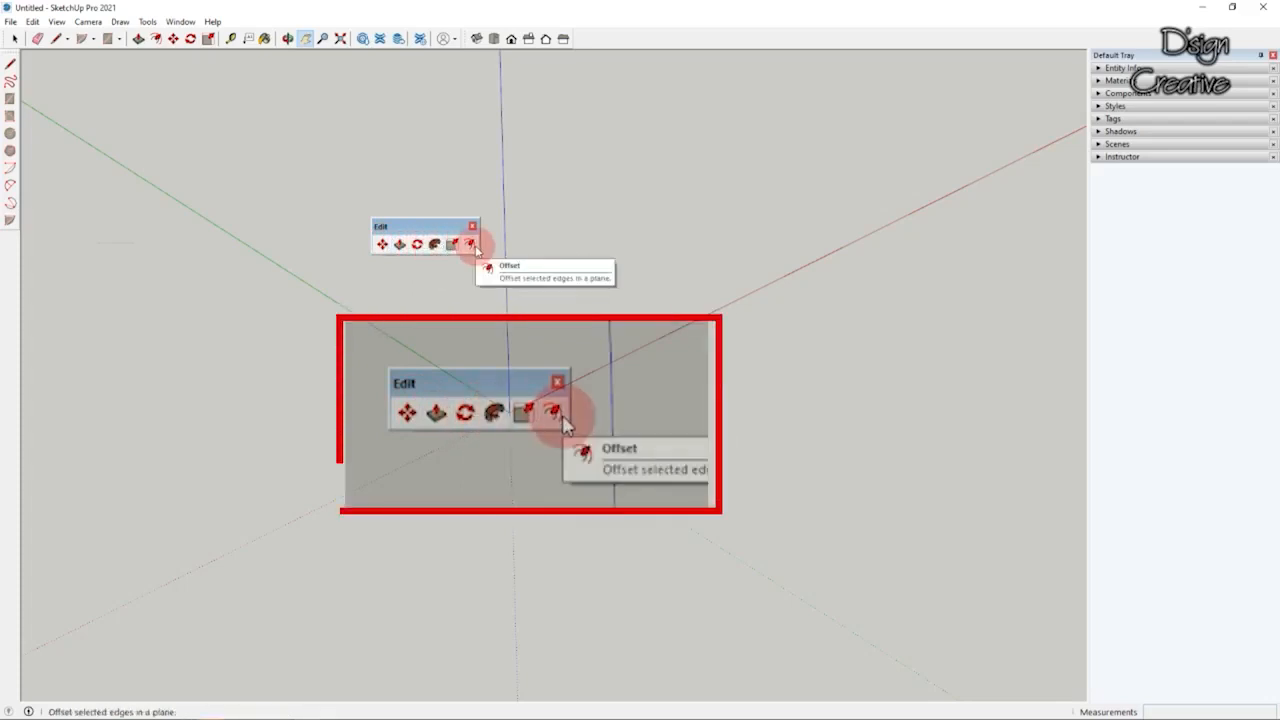
Step: Dock the floating Edit toolbar on the vertical toolbar edge, directly below the drawing tools
drag(414, 225, 316, 245)
mouse_move(186, 259)
mouse_down()
mouse_move(10, 262)
mouse_move(15, 216)
mouse_up()
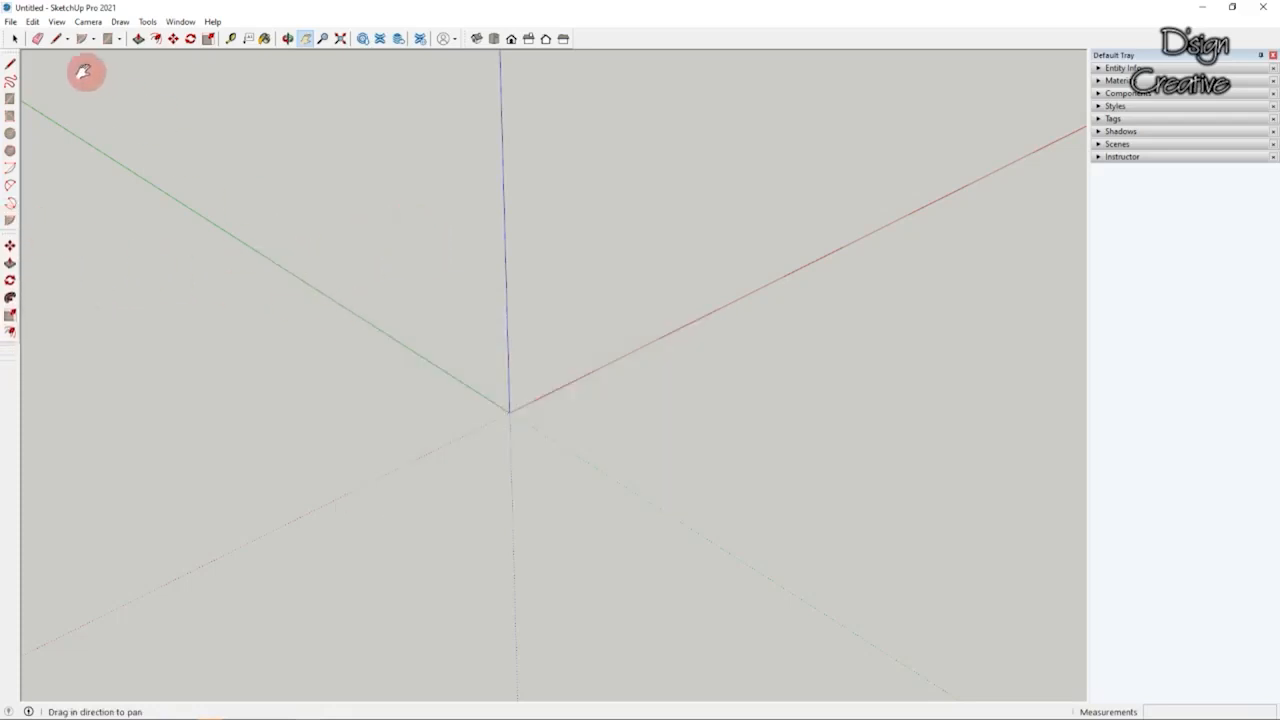
Step: Draw a 5 by 10 cm rectangle on the ground plane, starting from a corner on the green axis near the origin
drag(417, 351, 423, 394)
drag(455, 497, 490, 378)
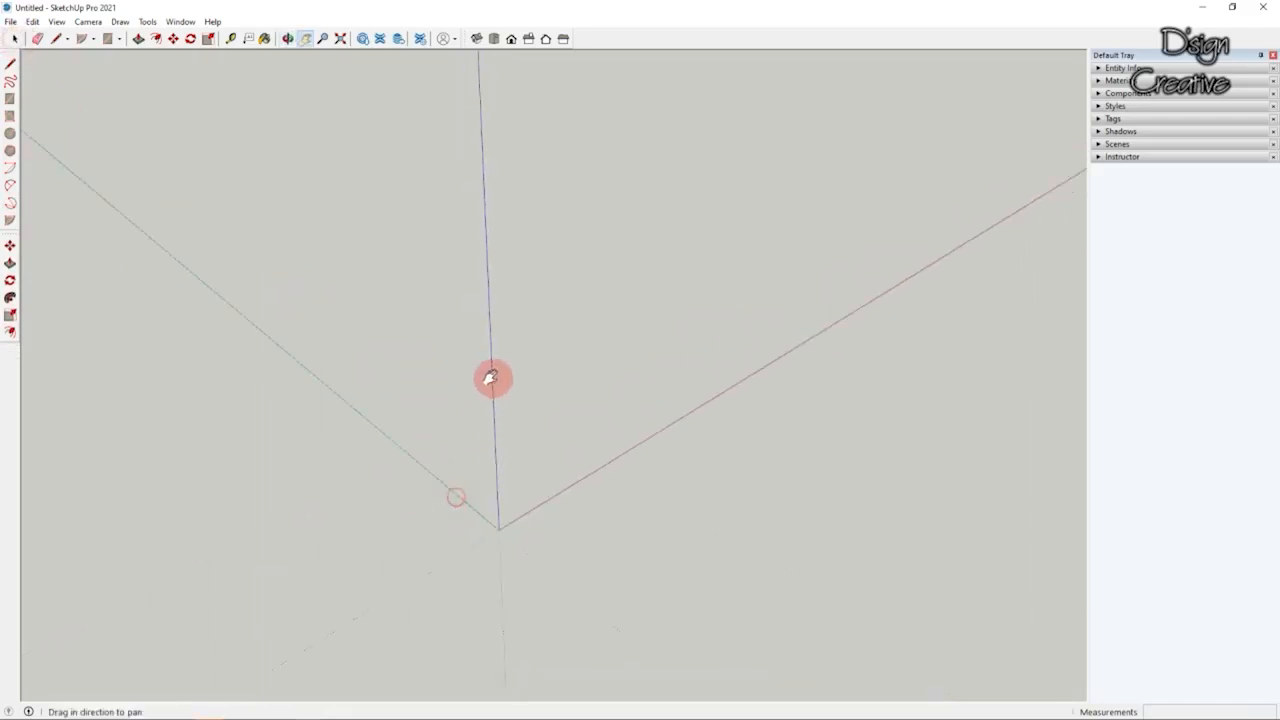
click(107, 38)
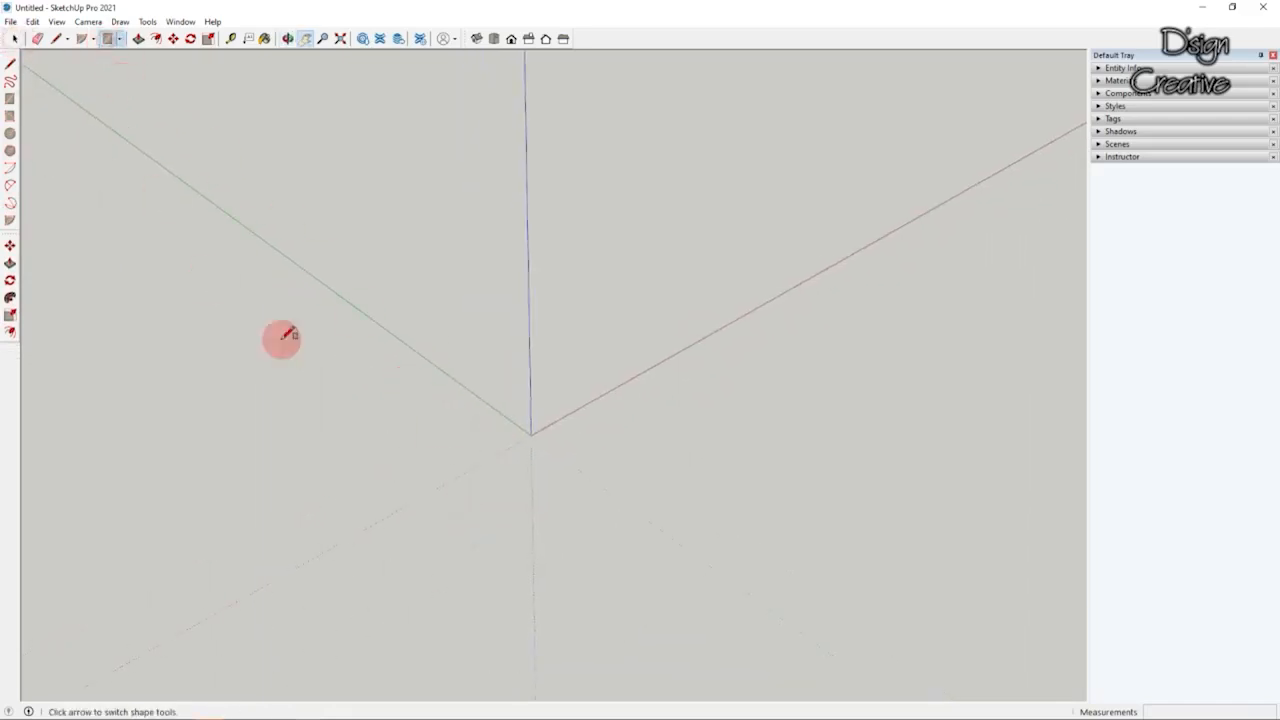
click(491, 405)
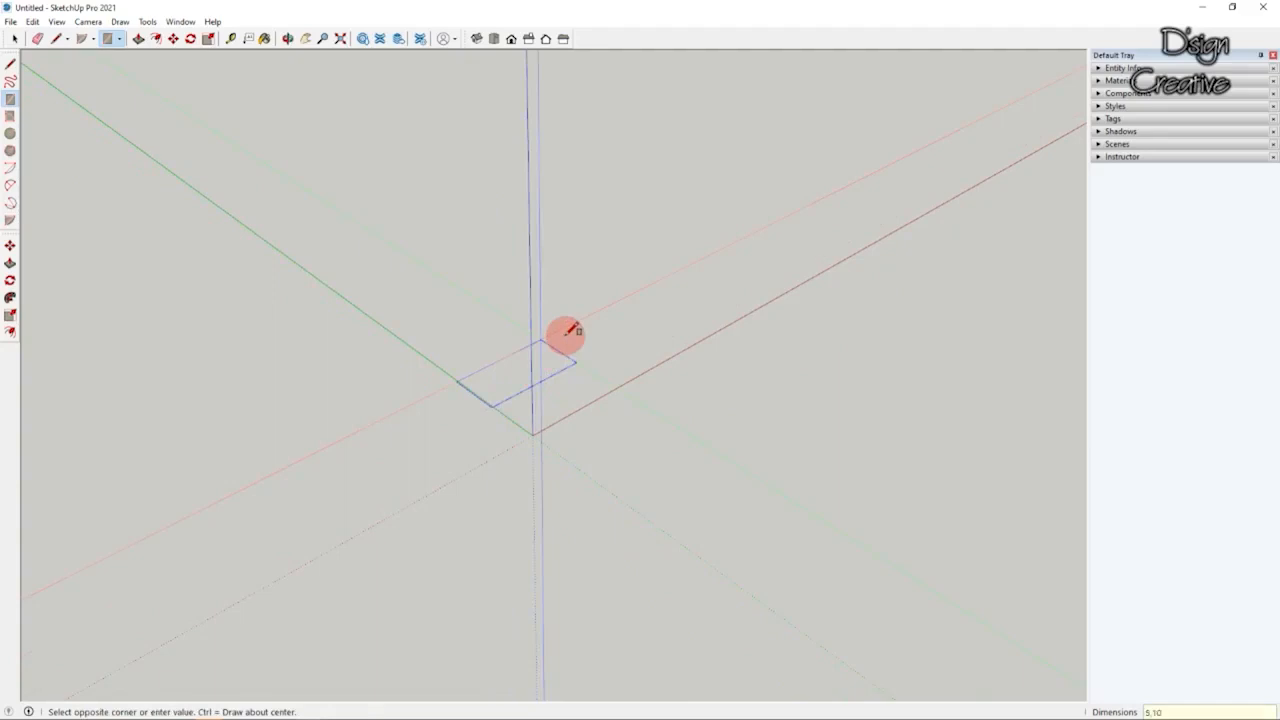
key(Return)
scroll(471, 503, down, 3)
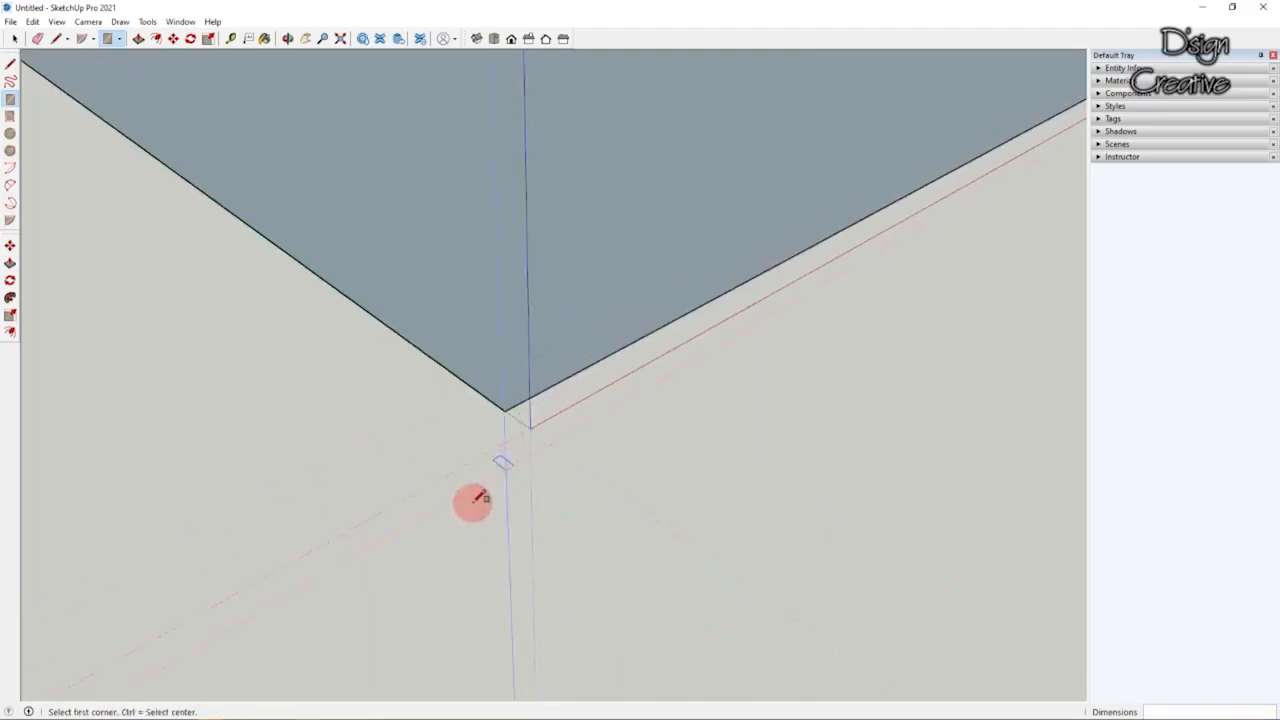
click(14, 38)
scroll(514, 498, down, 6)
scroll(490, 334, up, 3)
middle_drag(464, 350, 489, 408)
scroll(490, 410, down, 2)
scroll(482, 385, up, 2)
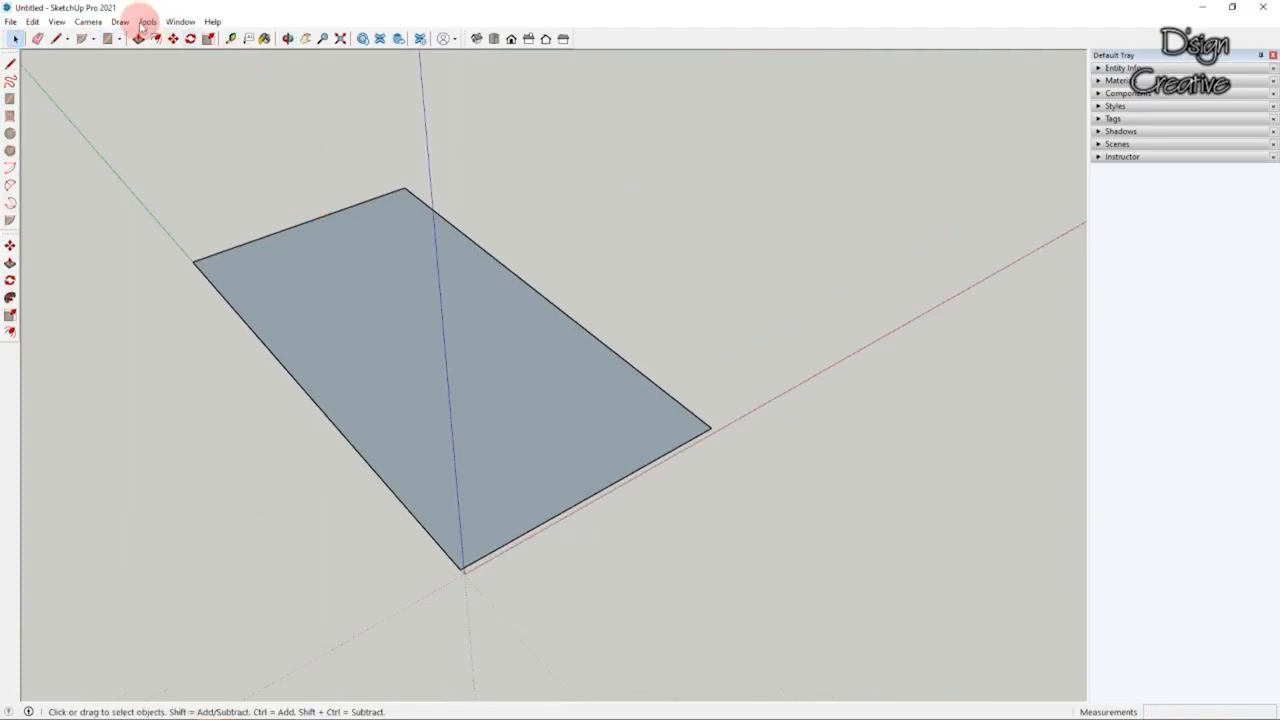
drag(194, 206, 722, 528)
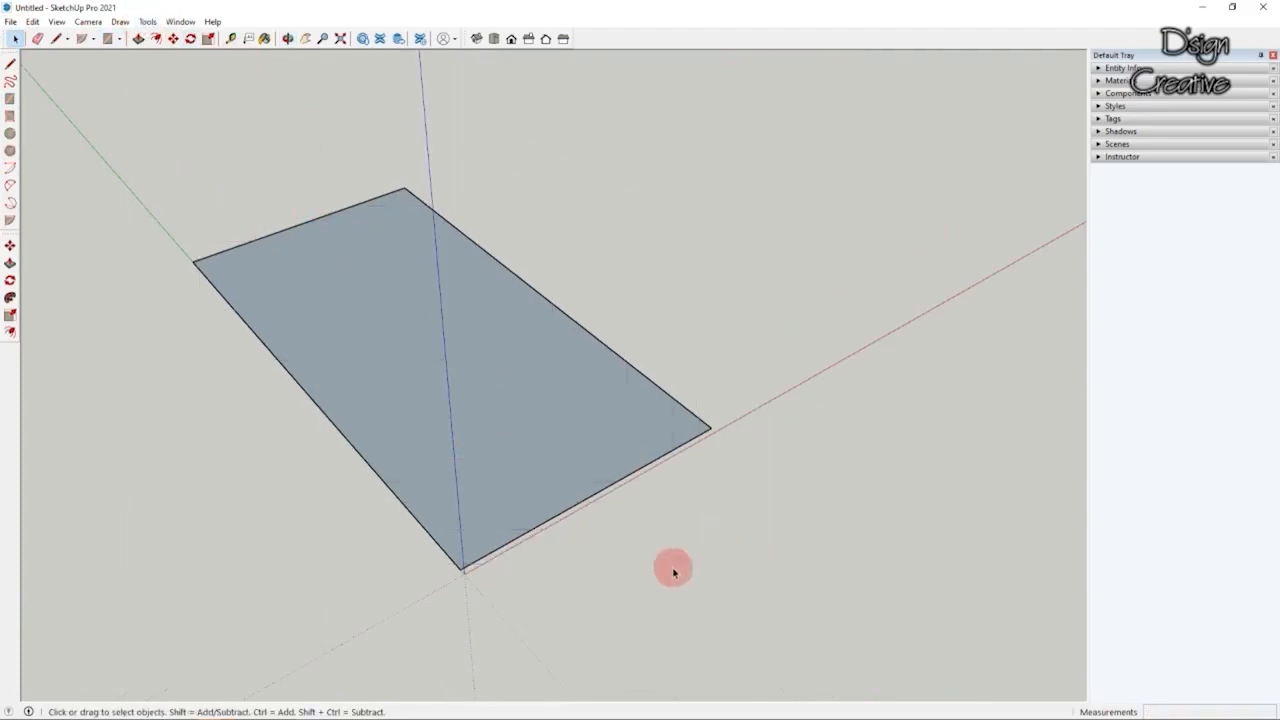
scroll(405, 420, down, 2)
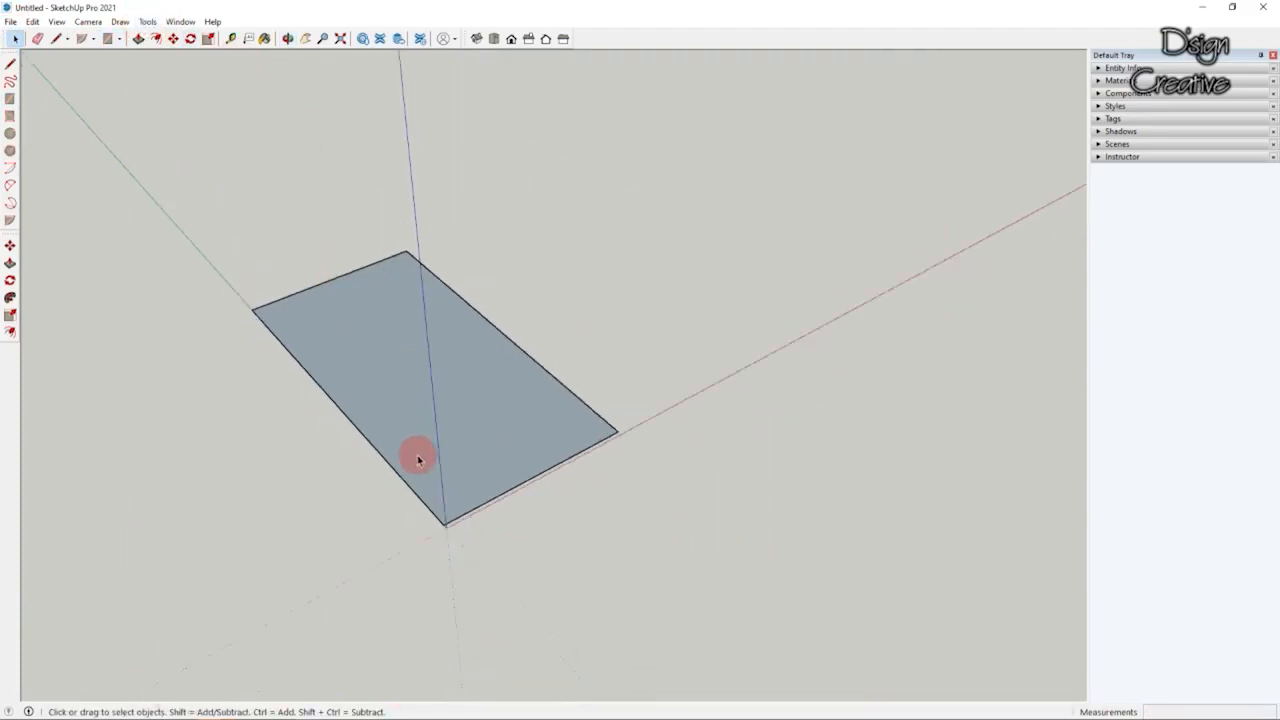
scroll(418, 460, down, 2)
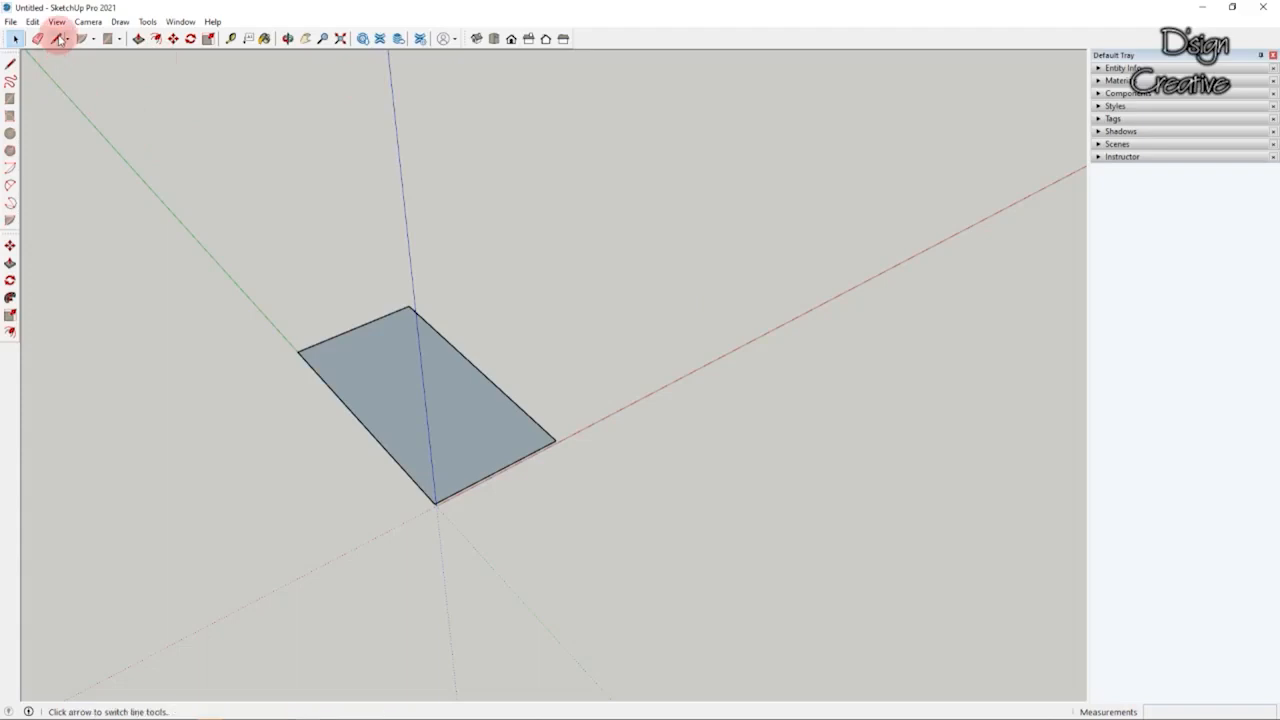
click(59, 40)
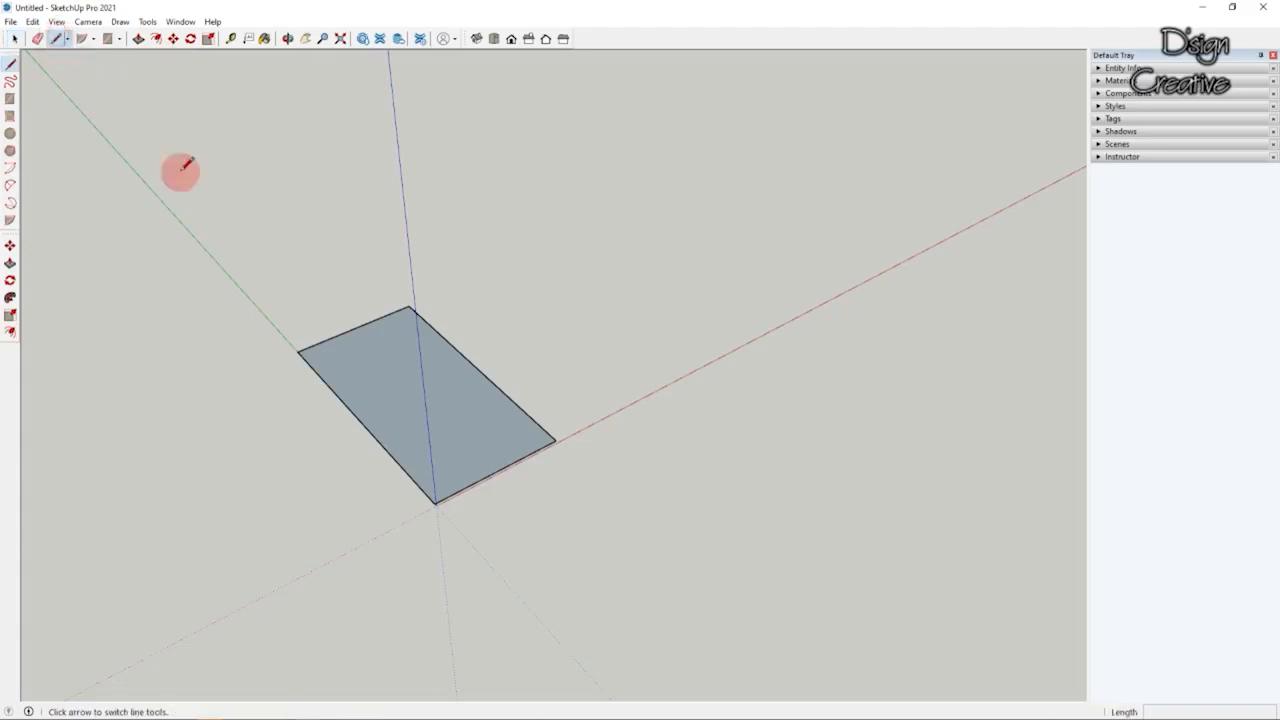
click(17, 39)
drag(223, 266, 657, 551)
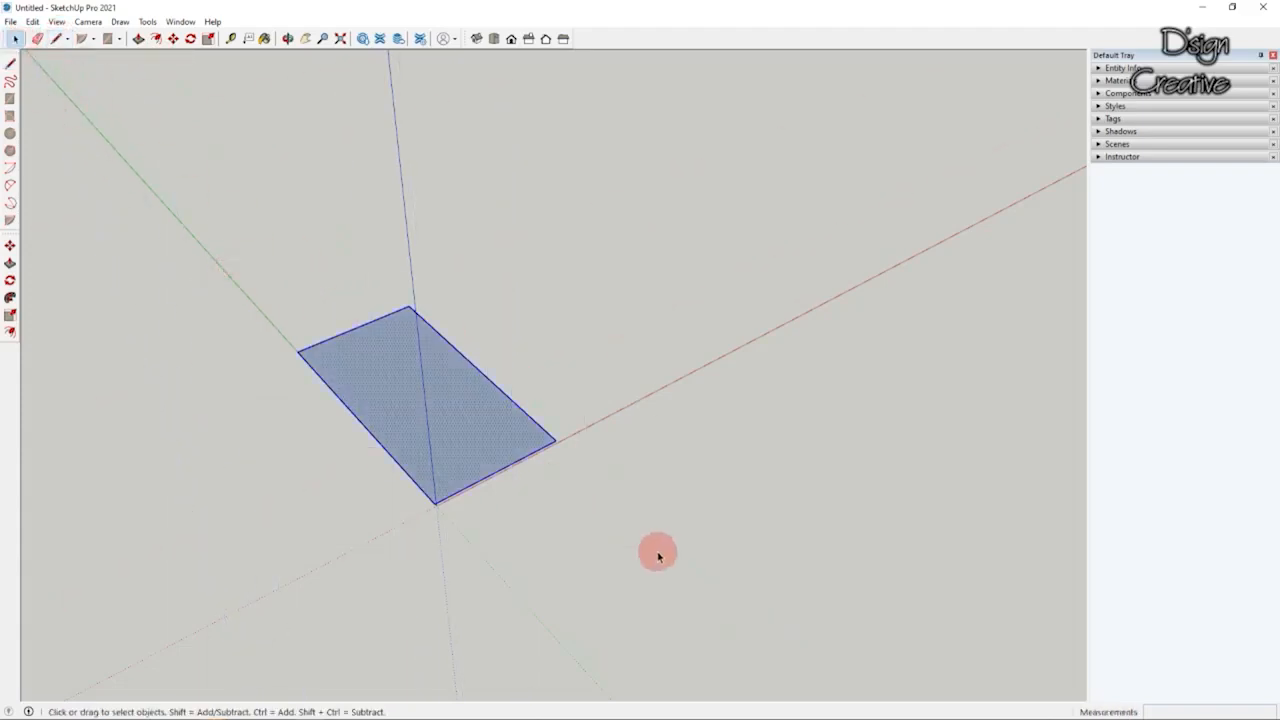
click(283, 331)
Step: Move the whole rectangle 10 cm along the red axis from its corner nearest the origin, and clear the selection
middle_drag(283, 331, 394, 314)
drag(240, 237, 806, 614)
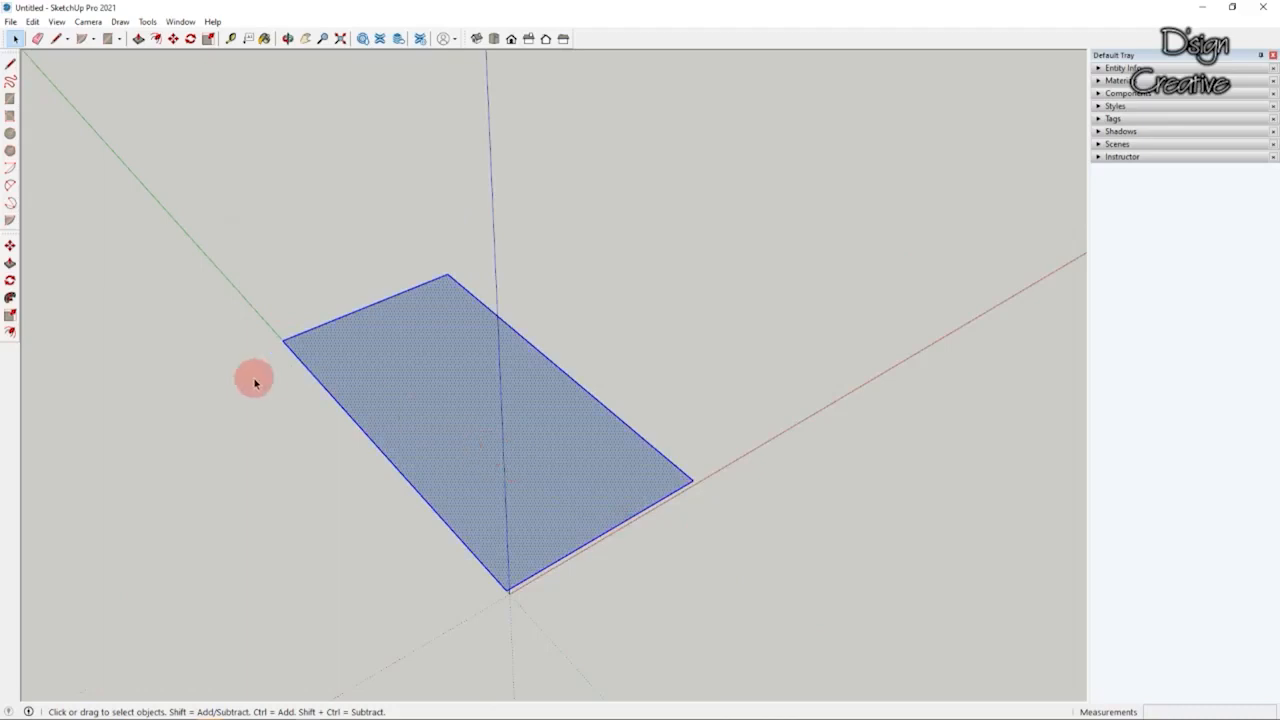
click(10, 247)
scroll(410, 340, down, 2)
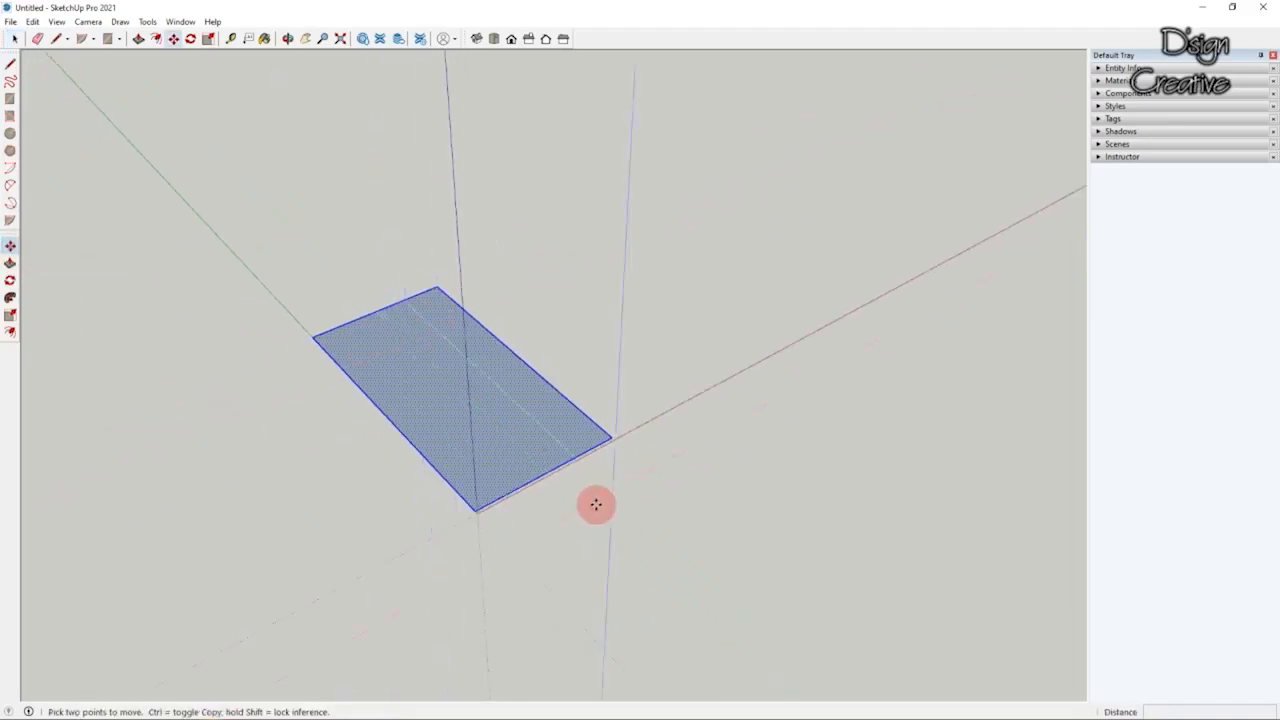
scroll(483, 529, up, 2)
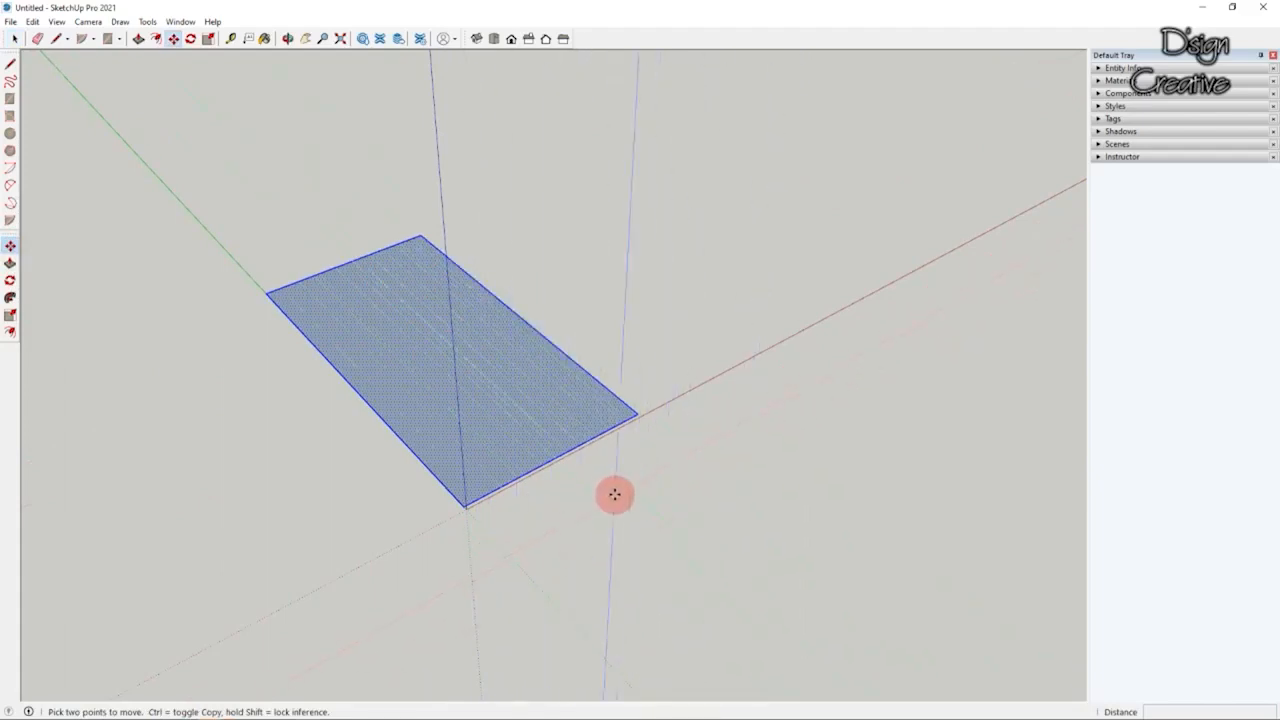
click(464, 507)
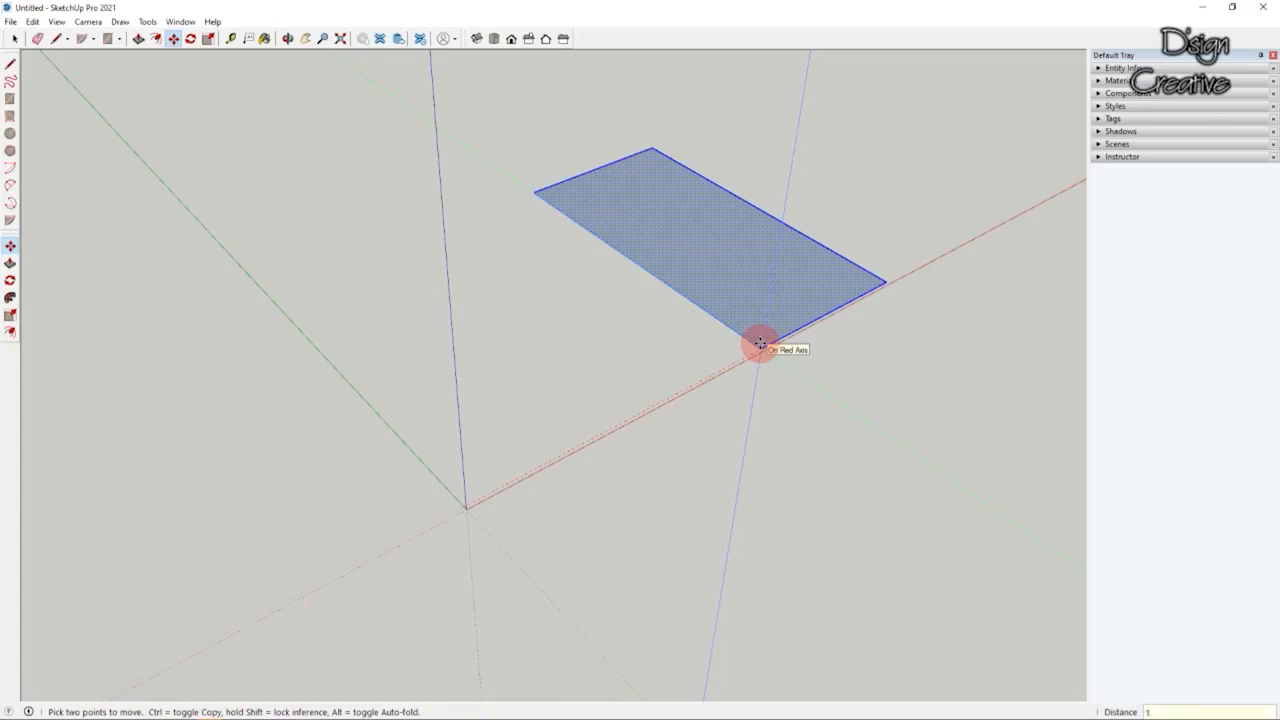
key(Return)
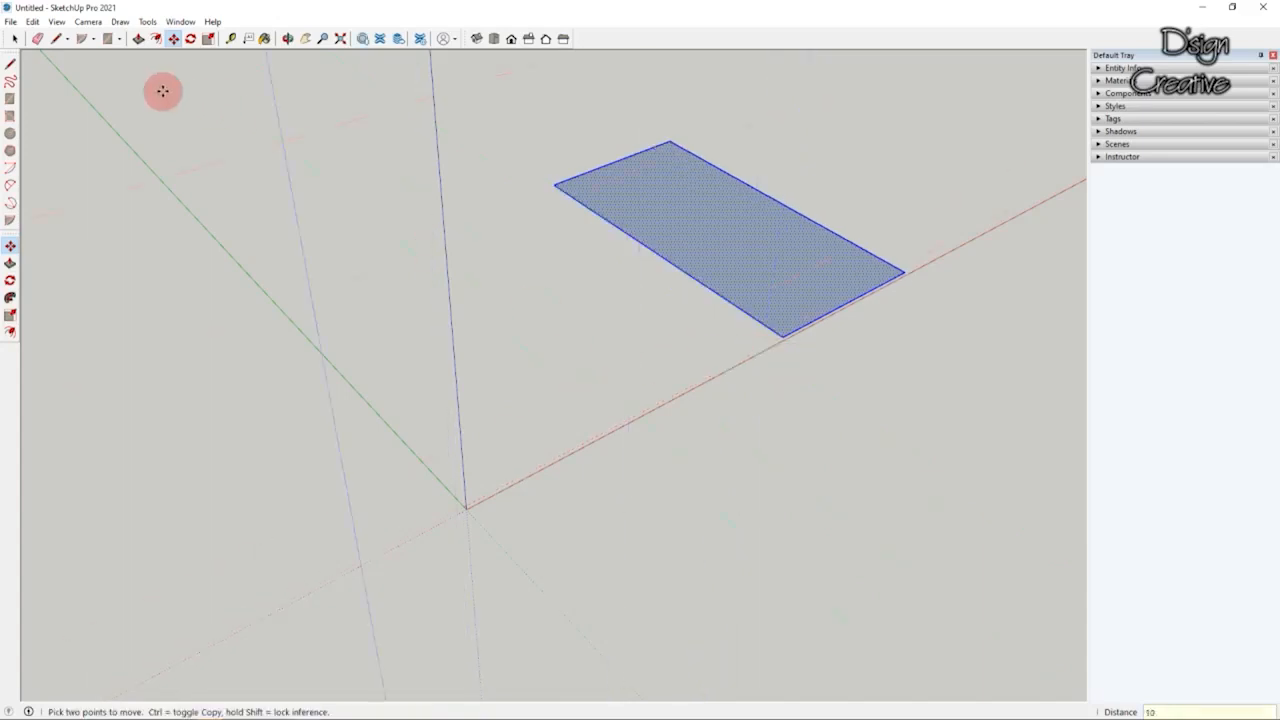
click(15, 38)
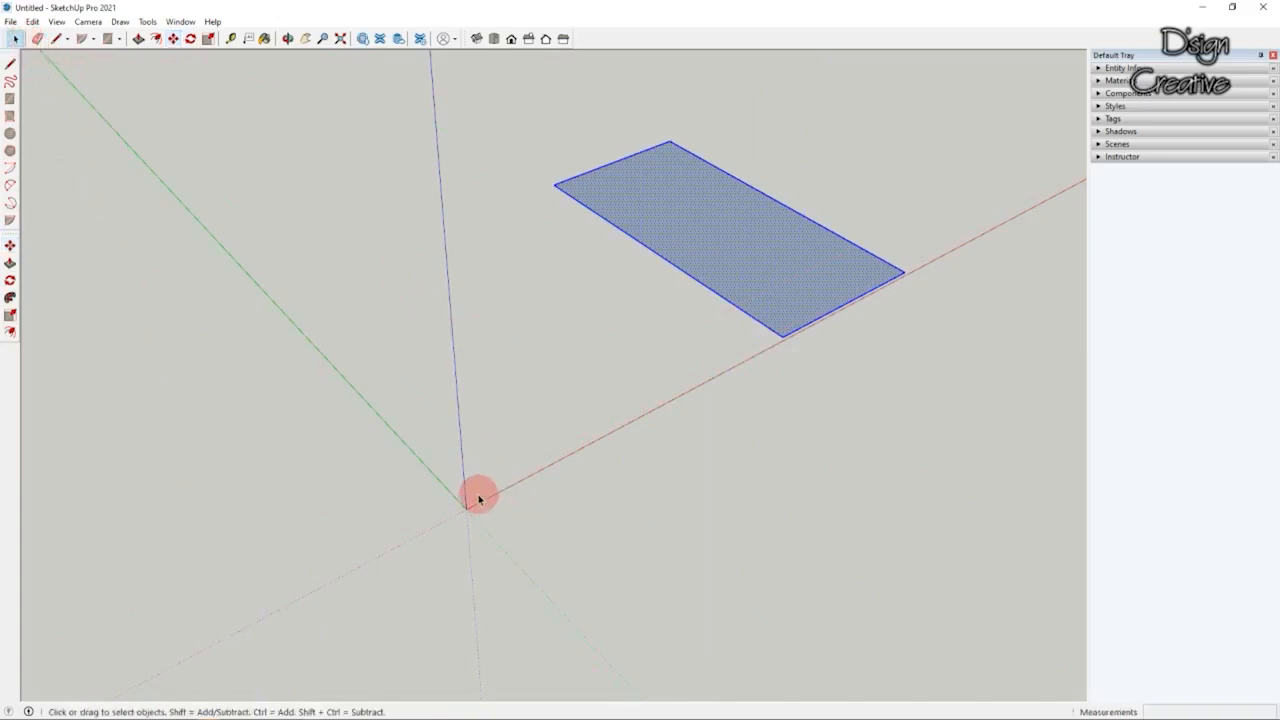
click(463, 522)
middle_drag(558, 430, 641, 343)
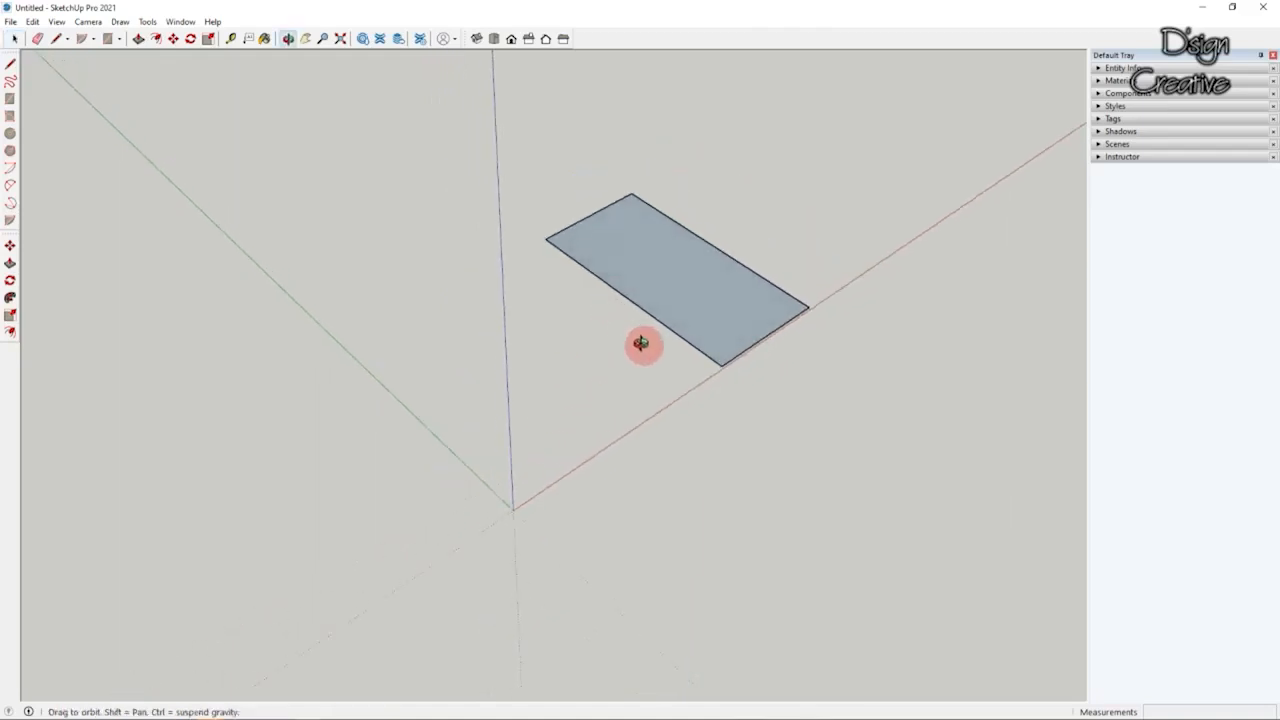
scroll(526, 251, up, 2)
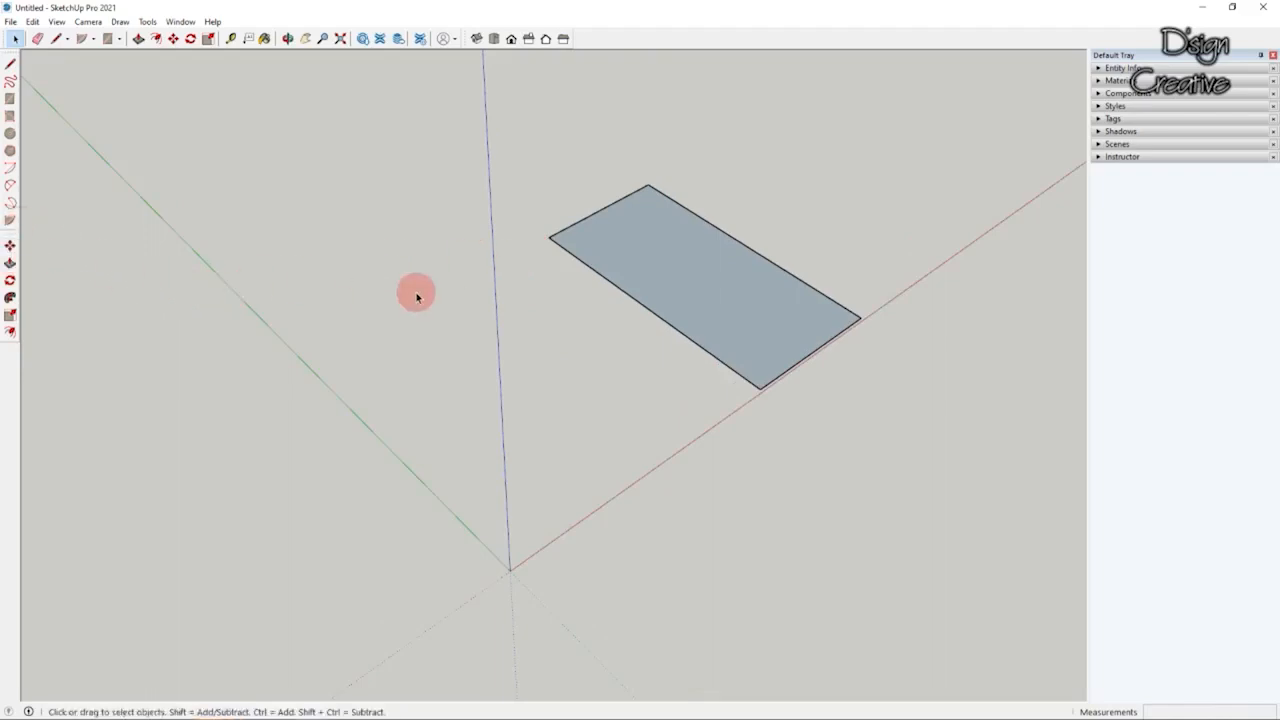
scroll(417, 296, down, 1)
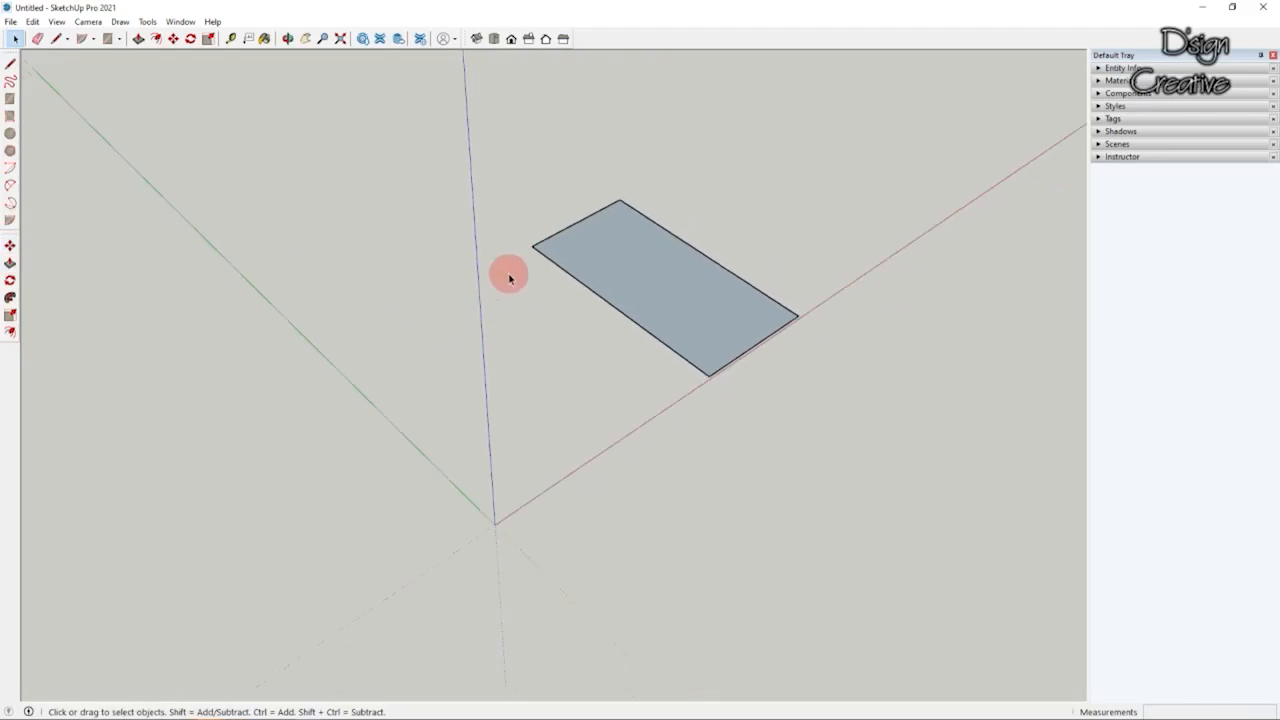
scroll(534, 246, up, 1)
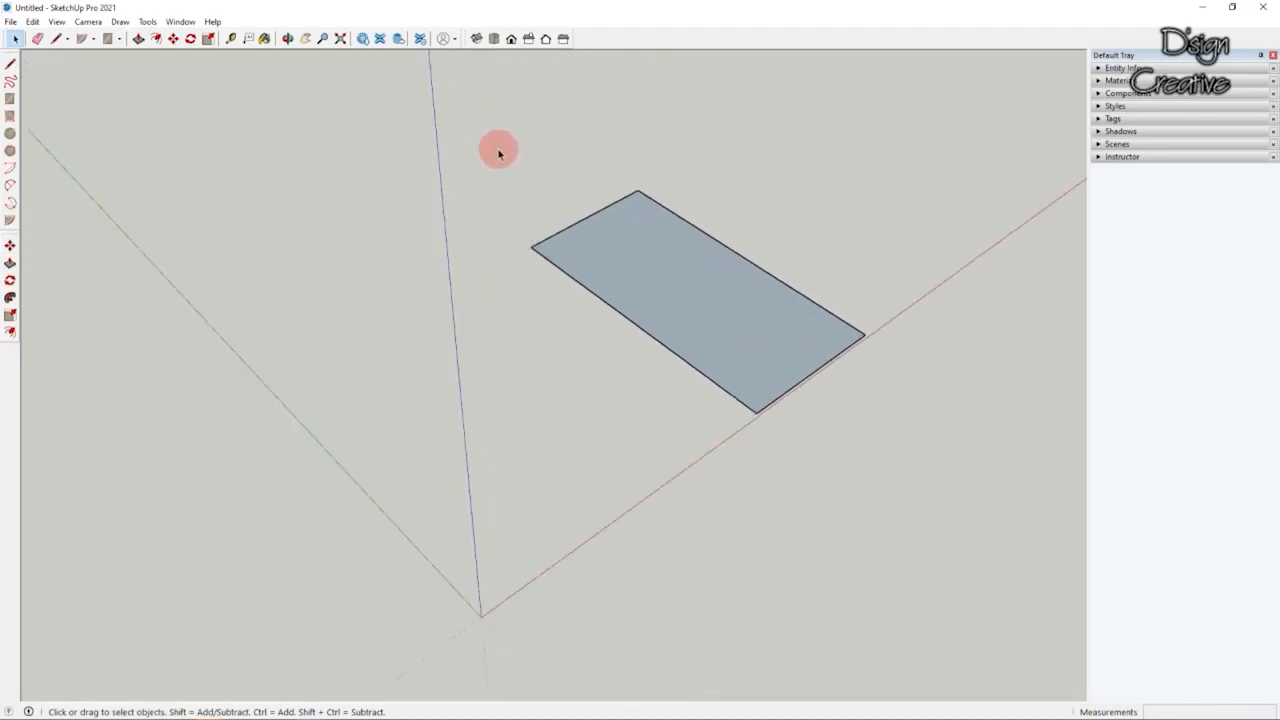
drag(498, 152, 870, 445)
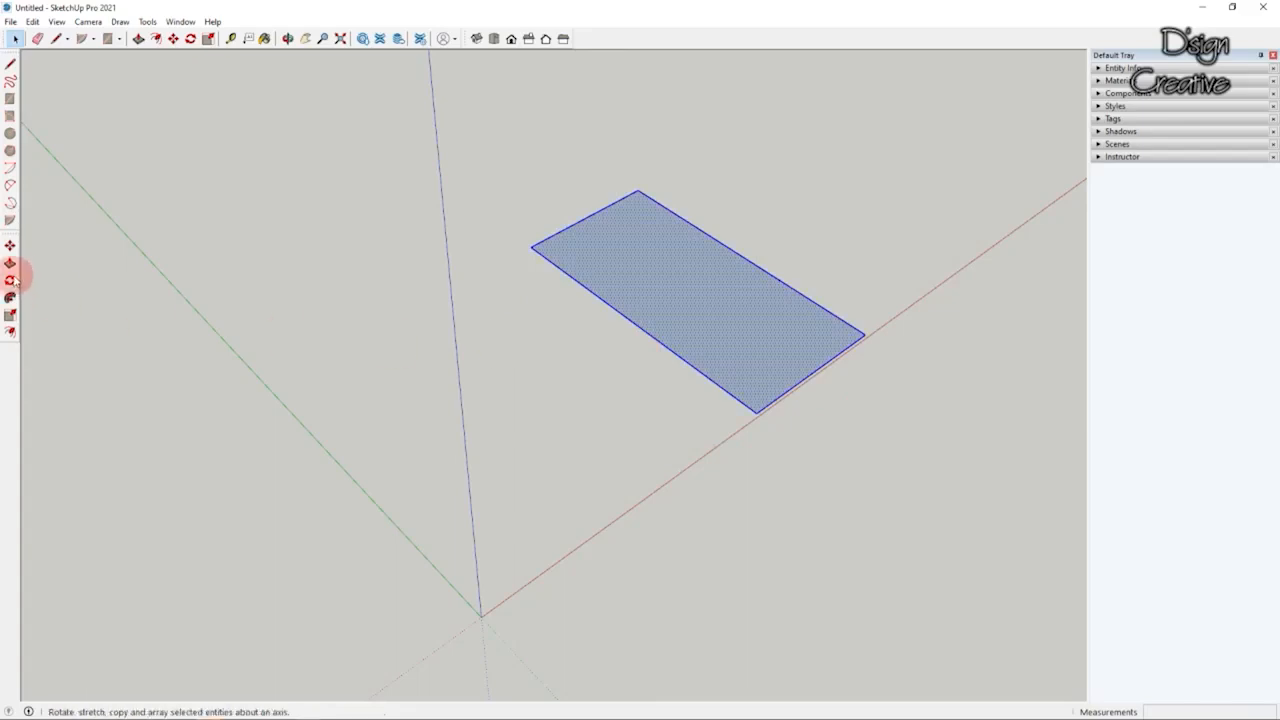
click(540, 321)
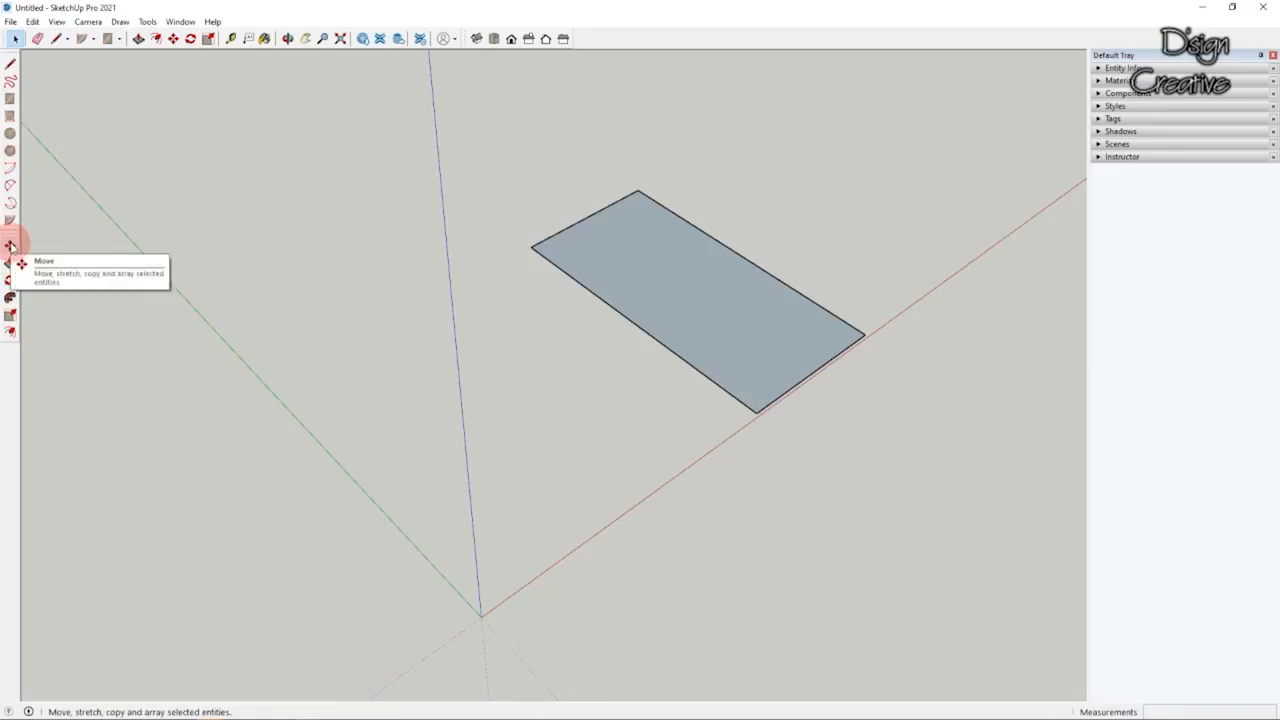
Step: Copy the whole rectangle 12 cm along the red axis with the Move tool in copy mode
scroll(461, 383, down, 3)
middle_drag(618, 372, 650, 330)
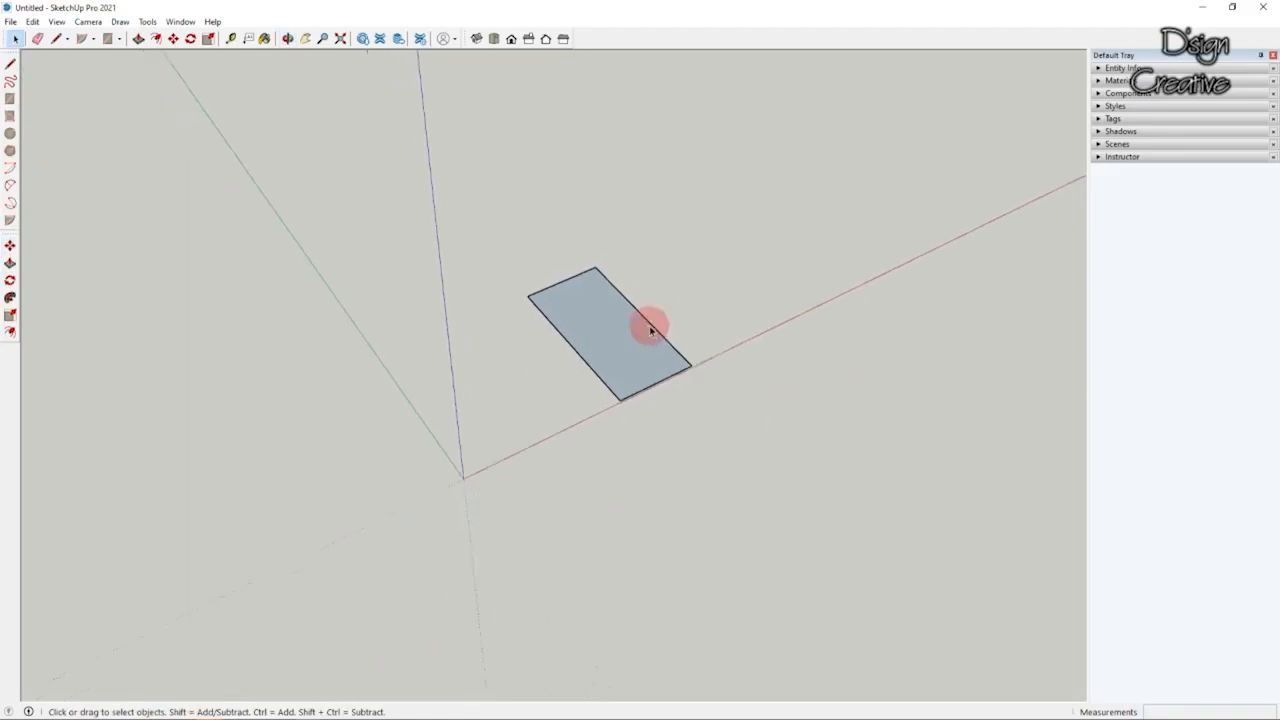
scroll(650, 330, up, 1)
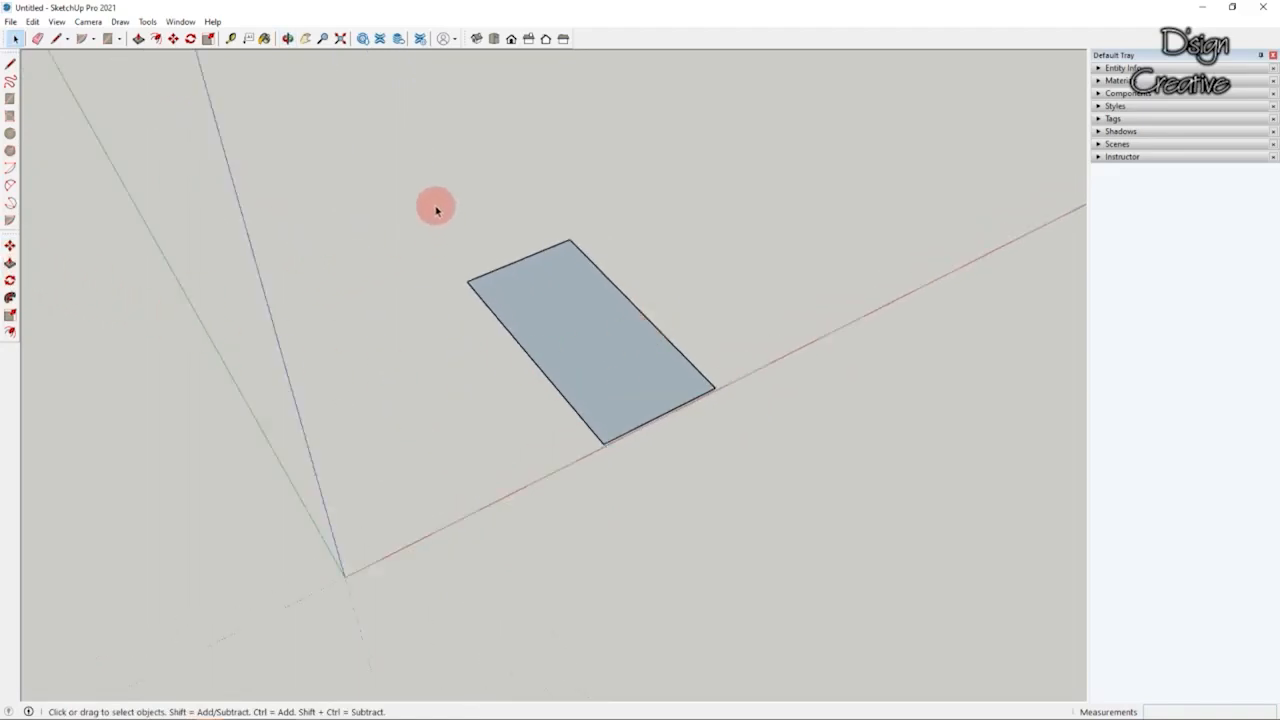
middle_drag(588, 316, 714, 294)
scroll(715, 300, up, 2)
scroll(715, 300, up, 1)
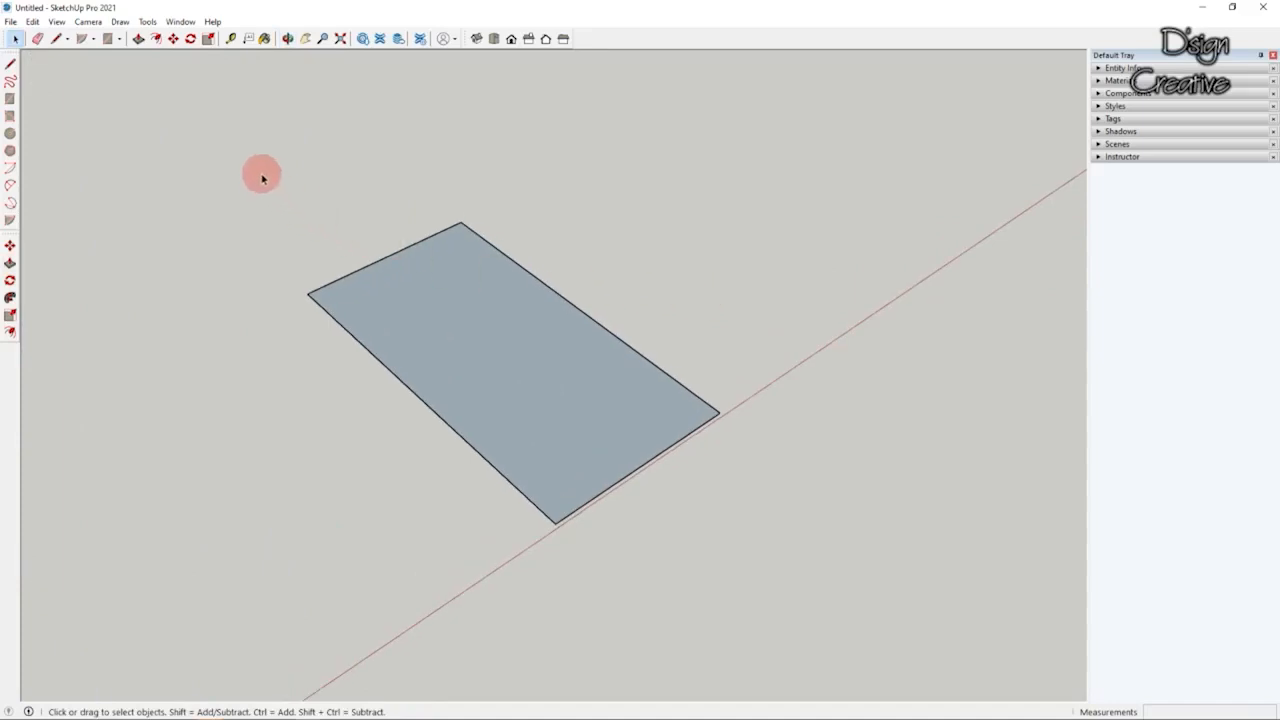
drag(263, 174, 813, 568)
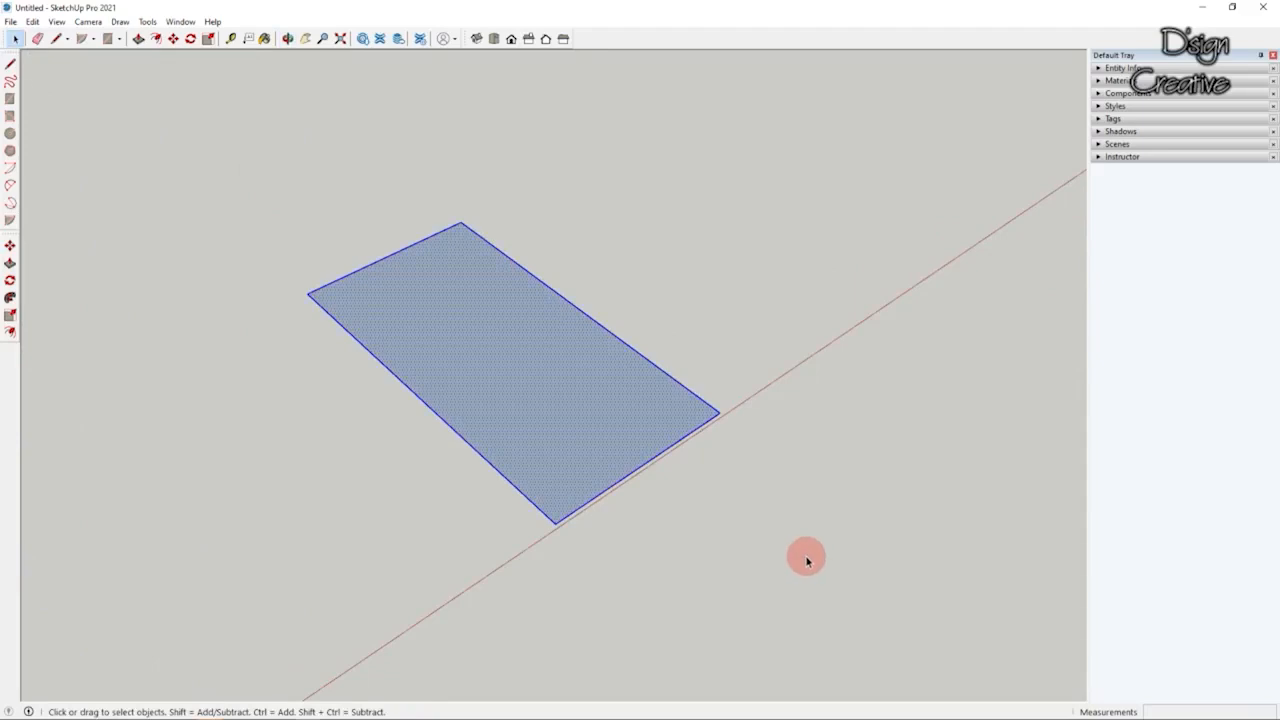
click(11, 246)
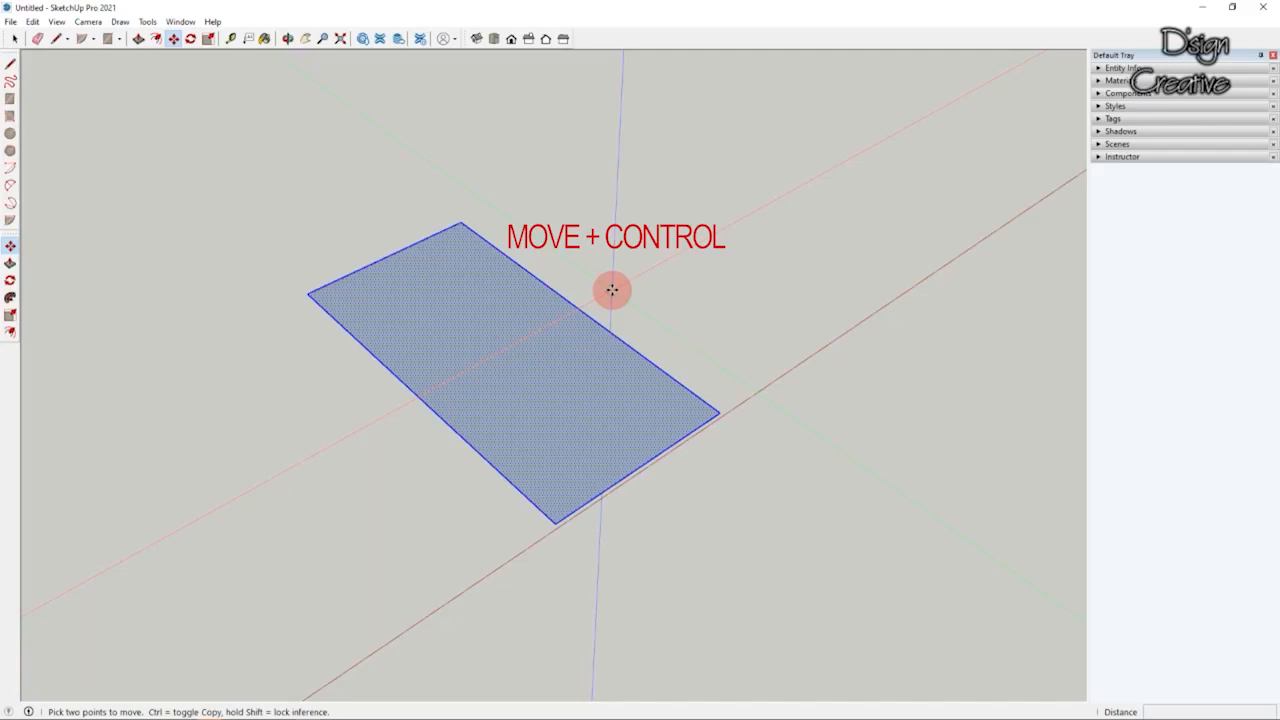
key(ctrl)
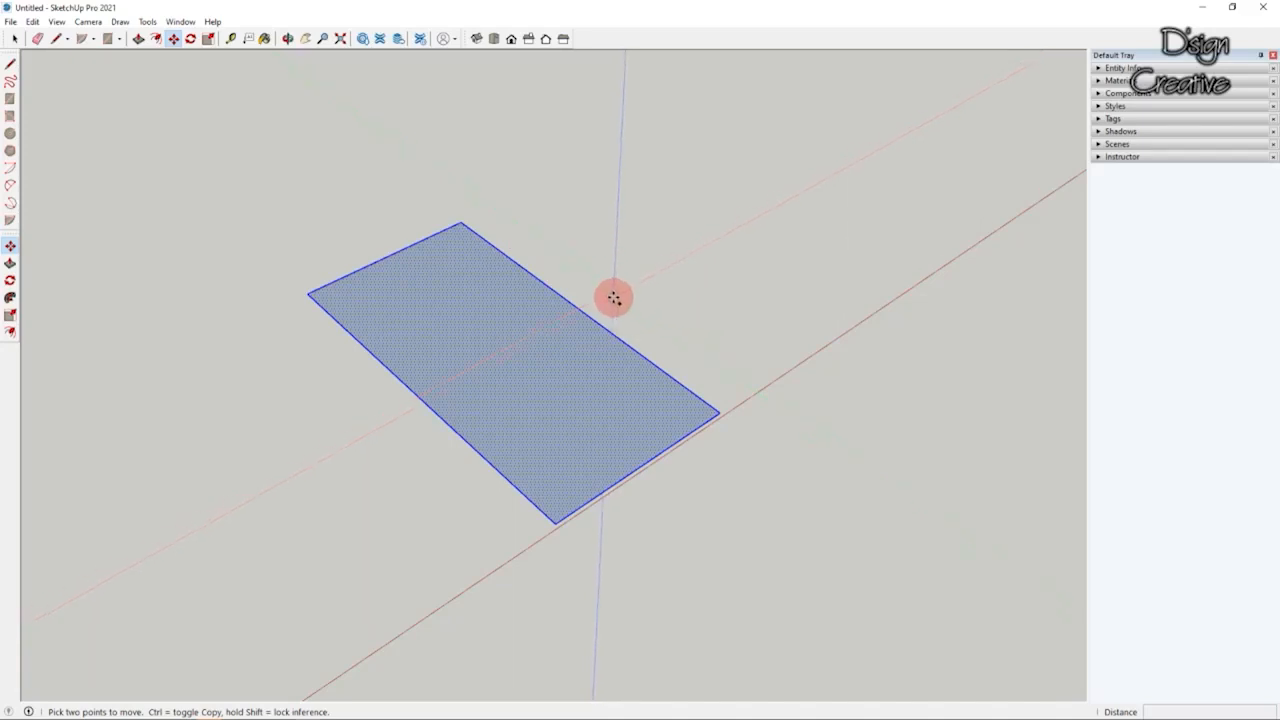
scroll(614, 298, up, 1)
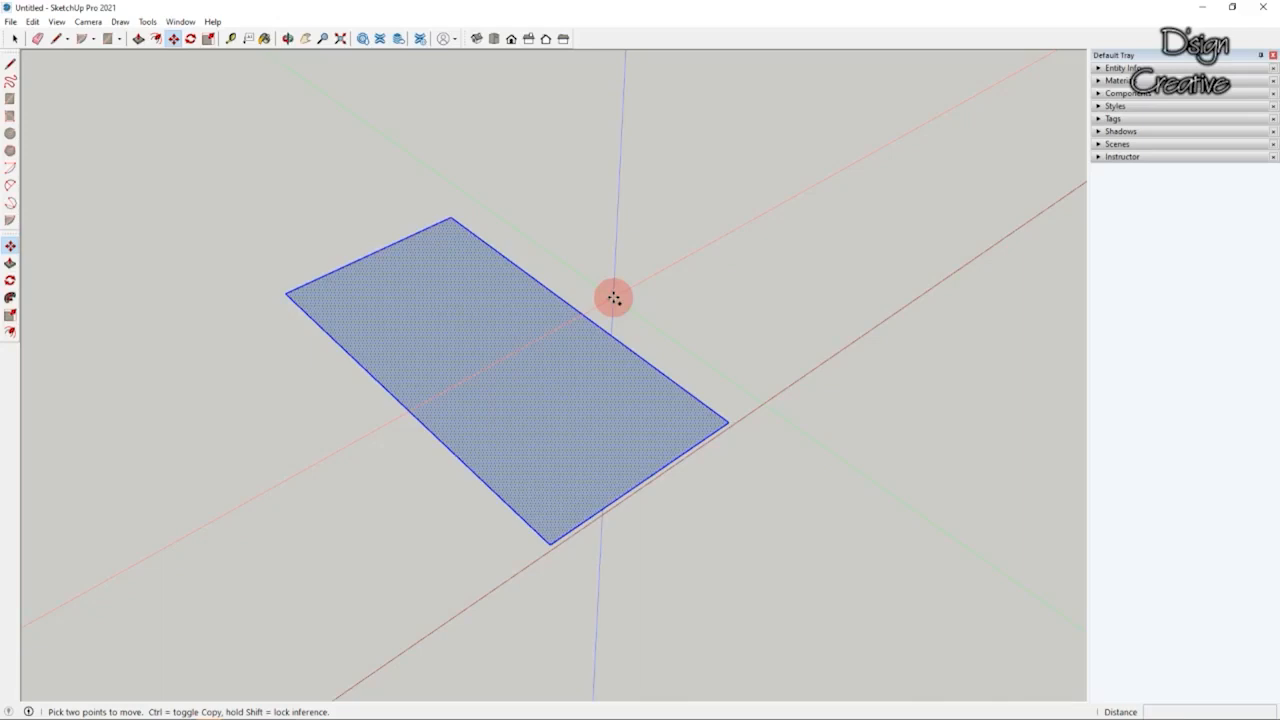
scroll(613, 298, down, 2)
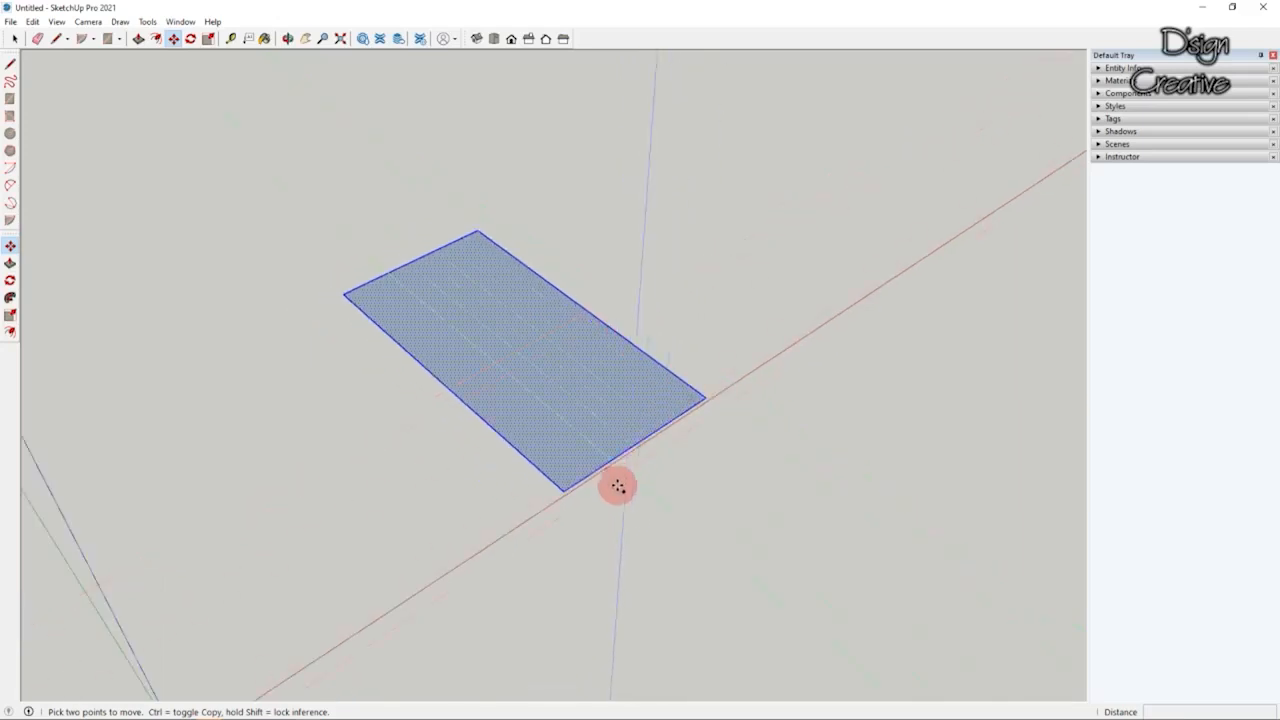
key(ctrl)
click(592, 516)
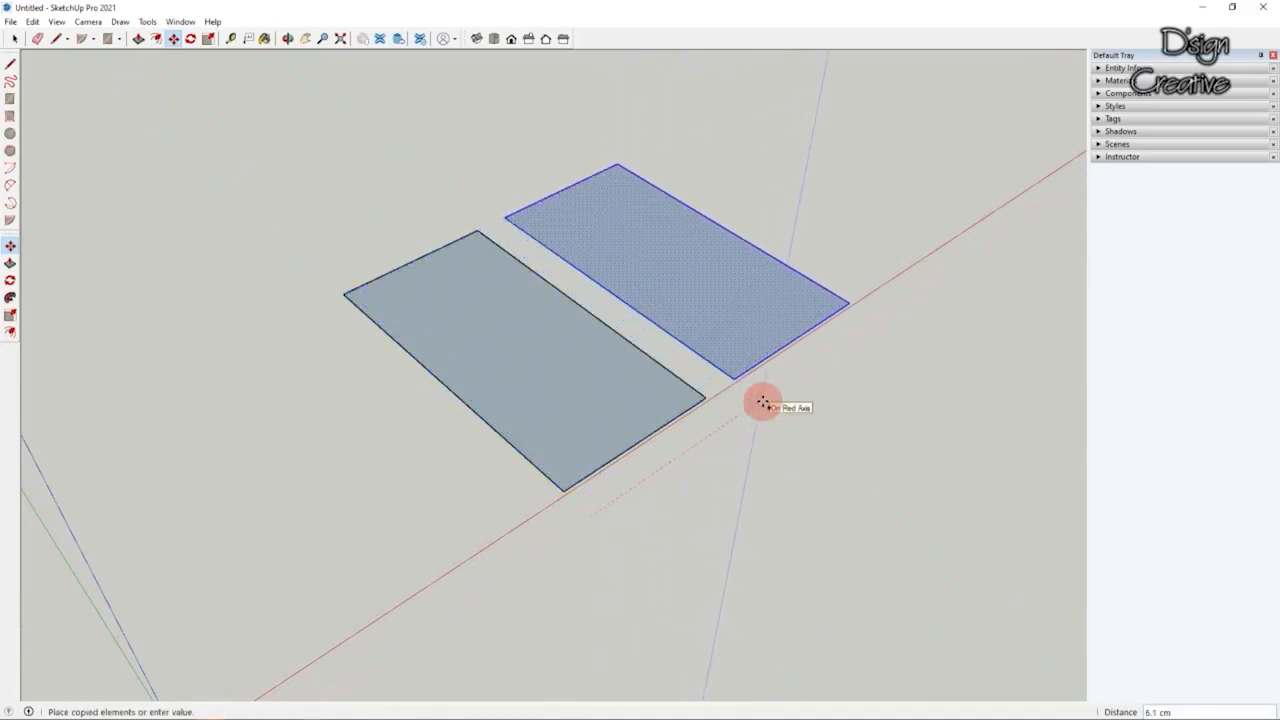
scroll(677, 355, down, 5)
scroll(757, 403, up, 4)
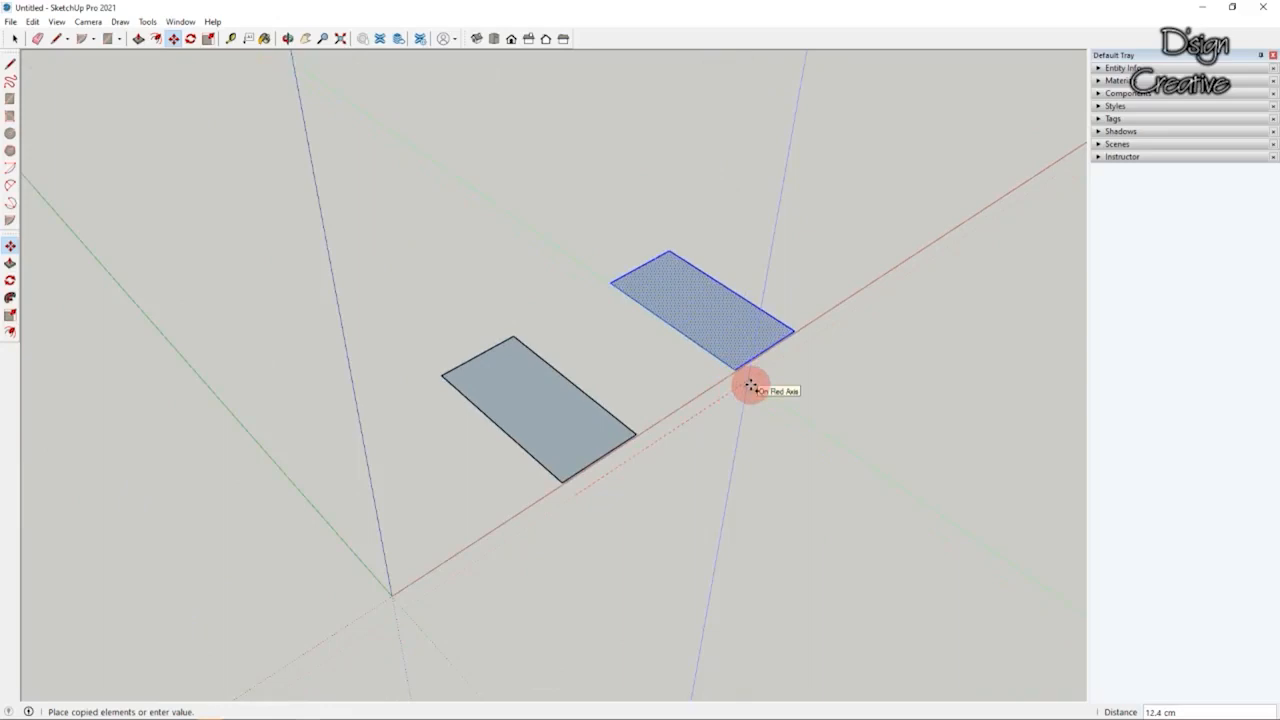
text(12.)
key(Return)
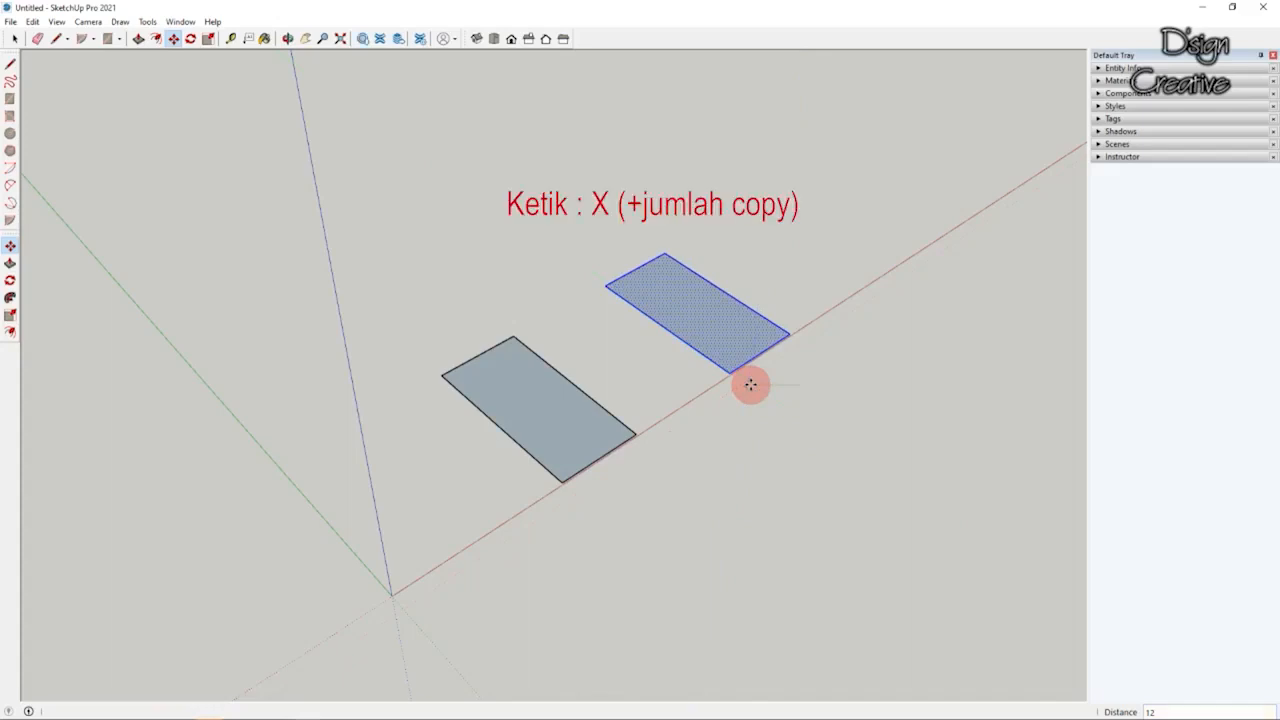
Step: Repeat the rectangle copy as an X4 array along the red axis
text(x)
key(Return)
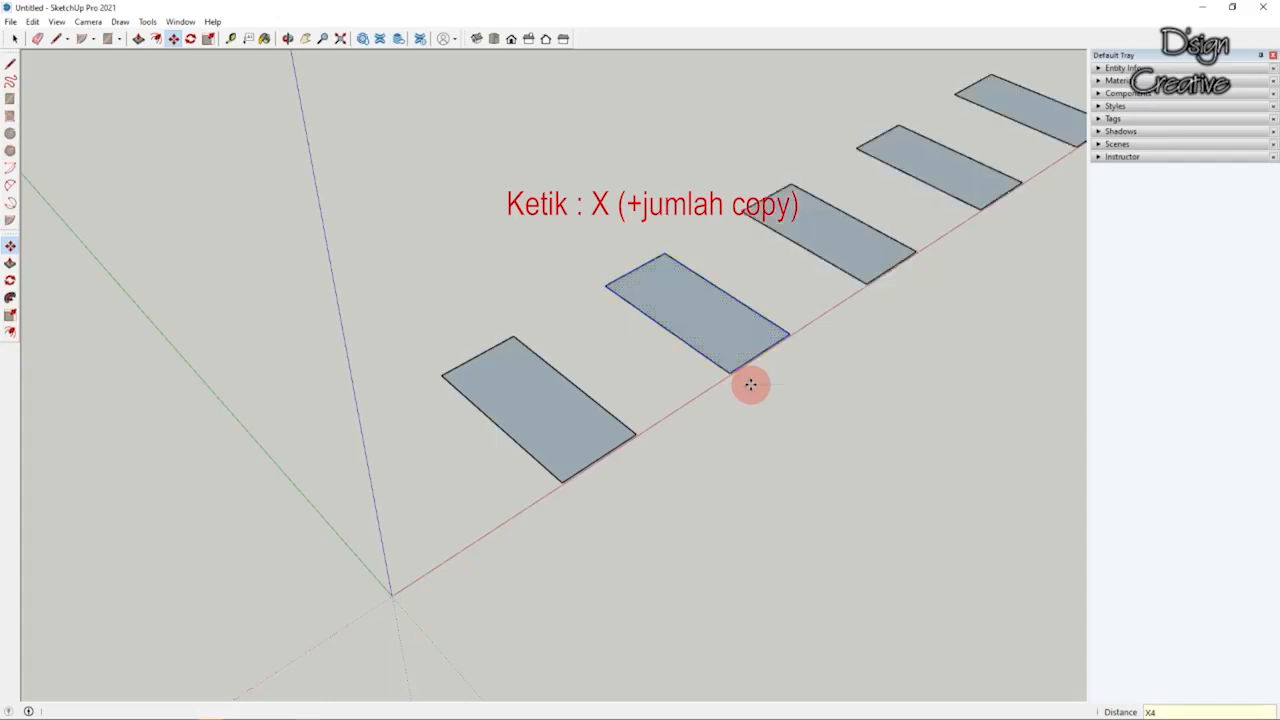
Step: Highlight the original rectangle and its four copies along the red axis to examine the array, and clear the selection
click(15, 38)
scroll(452, 426, down, 3)
scroll(714, 361, up, 2)
scroll(714, 361, up, 1)
drag(263, 401, 507, 576)
drag(452, 395, 302, 551)
drag(1014, 131, 507, 438)
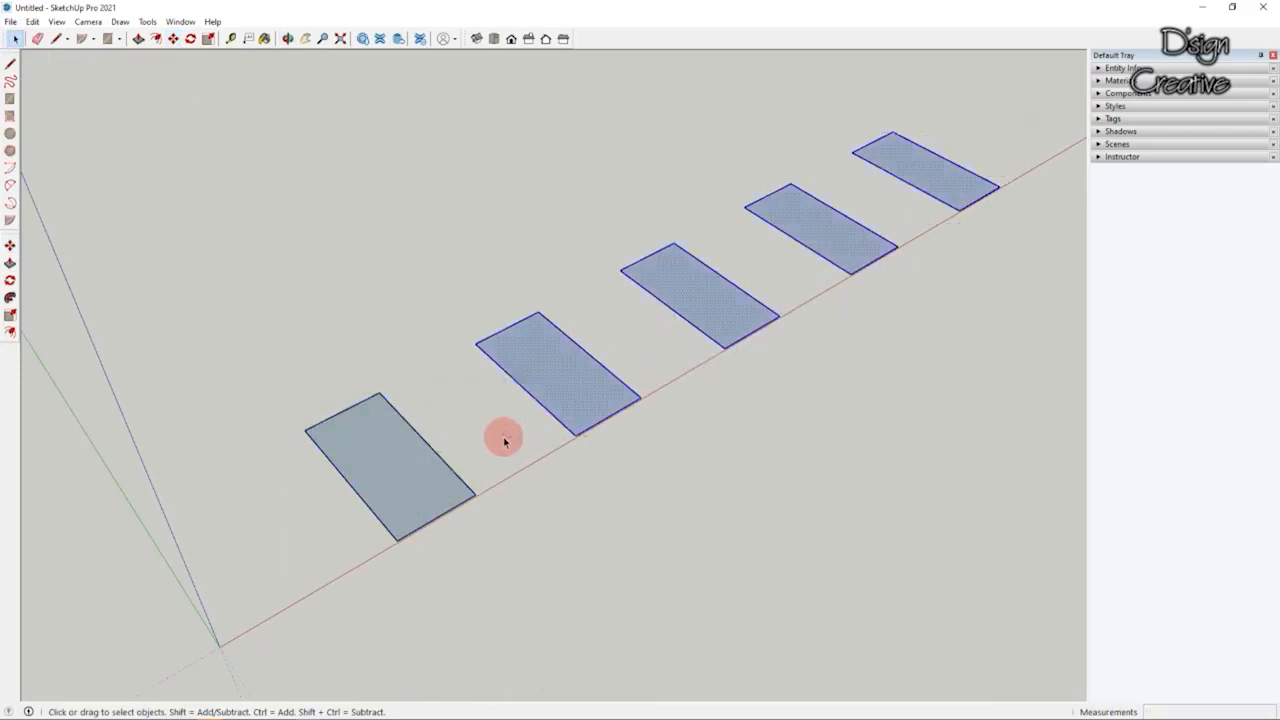
click(676, 392)
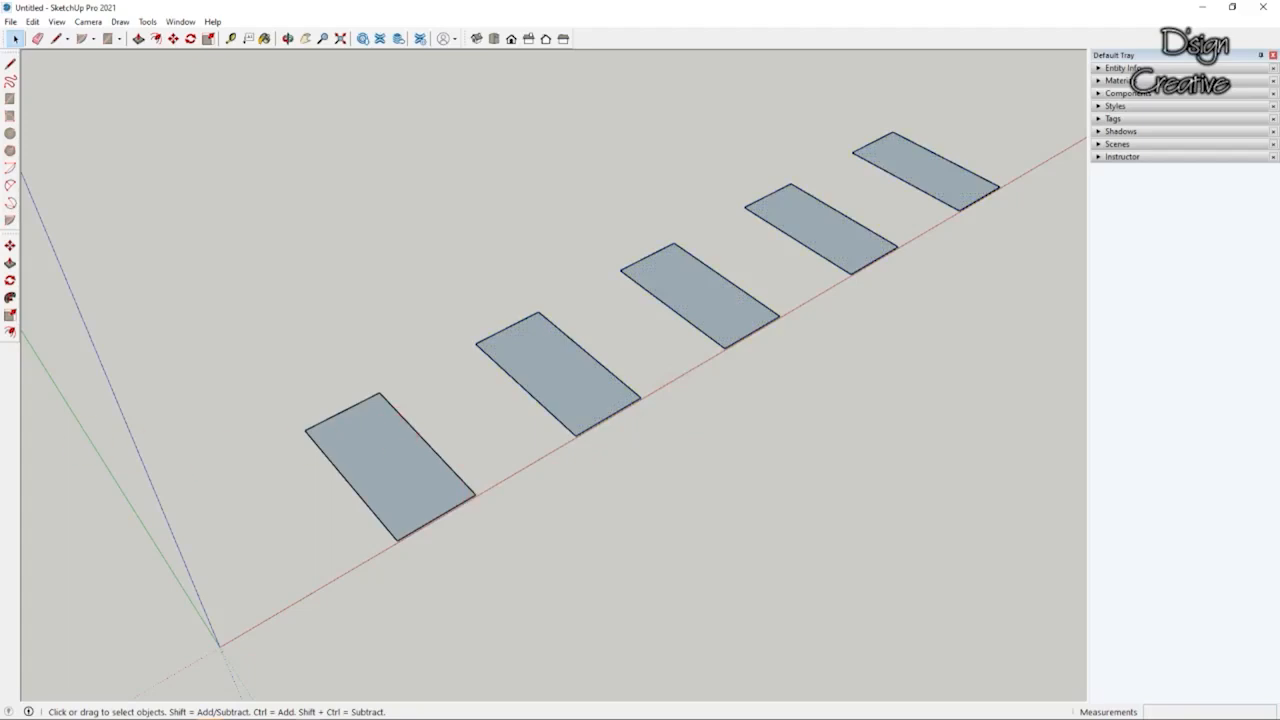
scroll(663, 506, down, 2)
scroll(580, 306, up, 4)
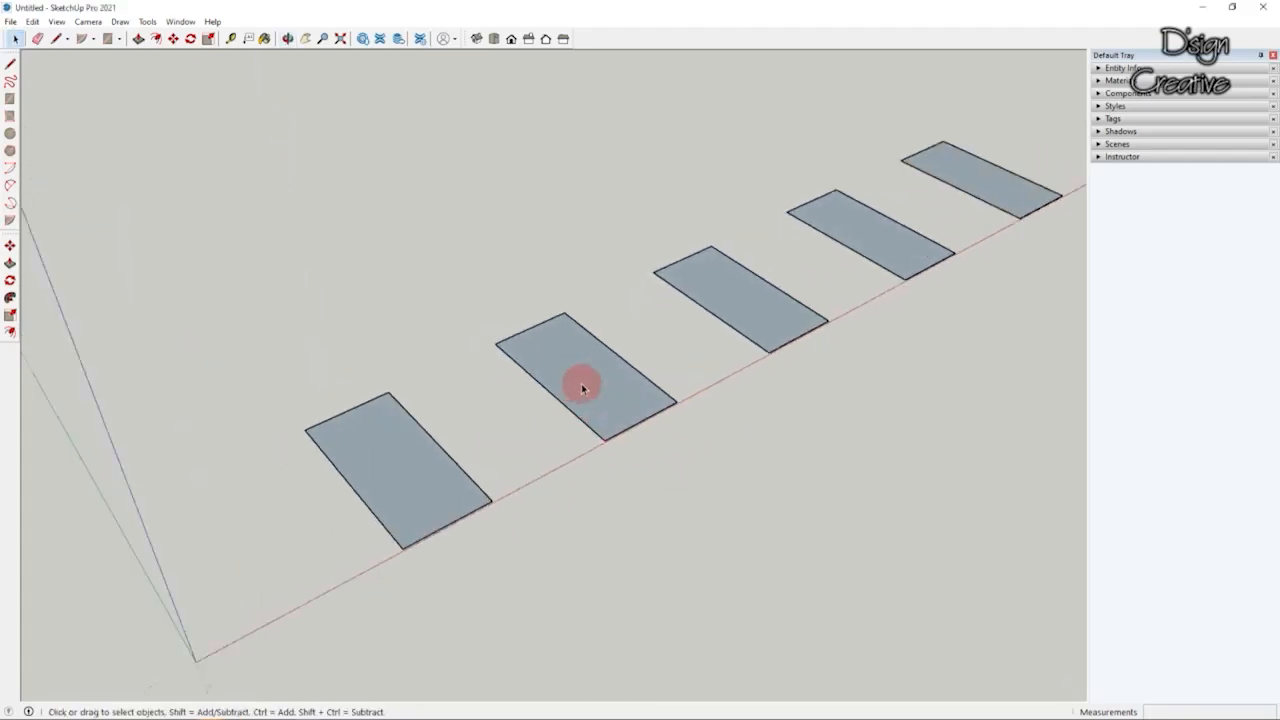
scroll(582, 388, down, 2)
middle_drag(609, 437, 613, 439)
scroll(758, 304, down, 2)
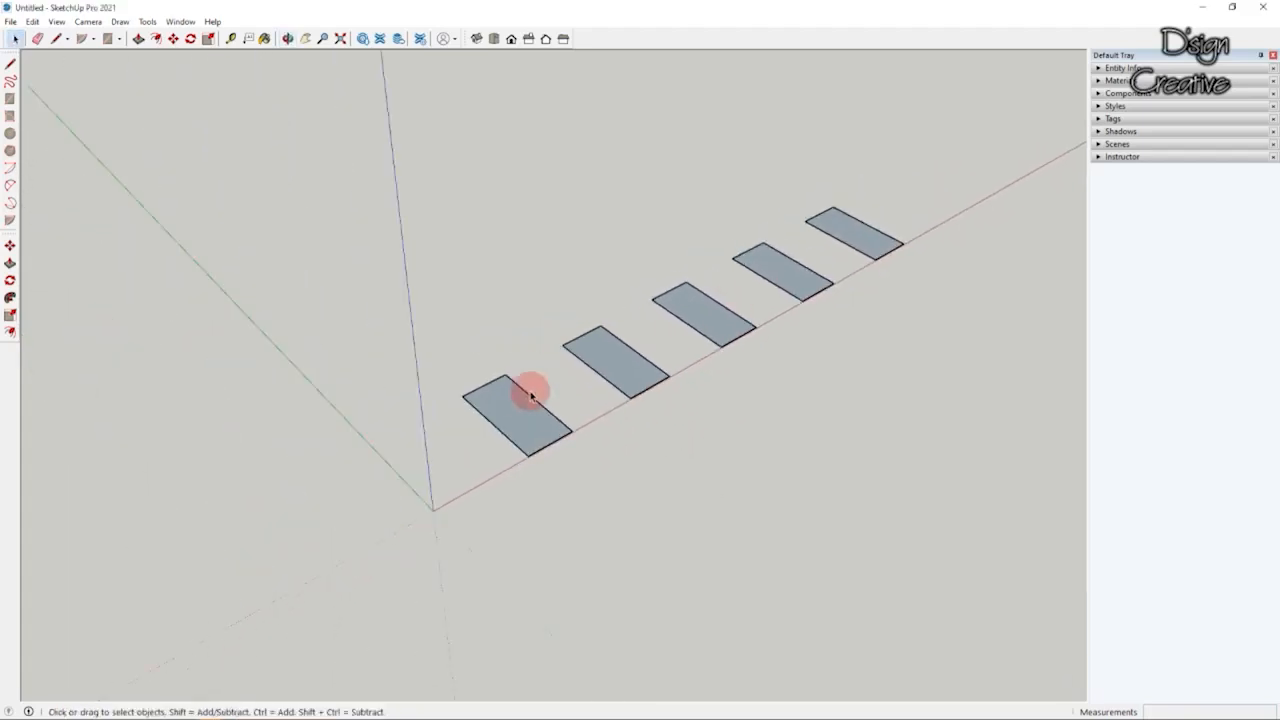
scroll(531, 395, up, 4)
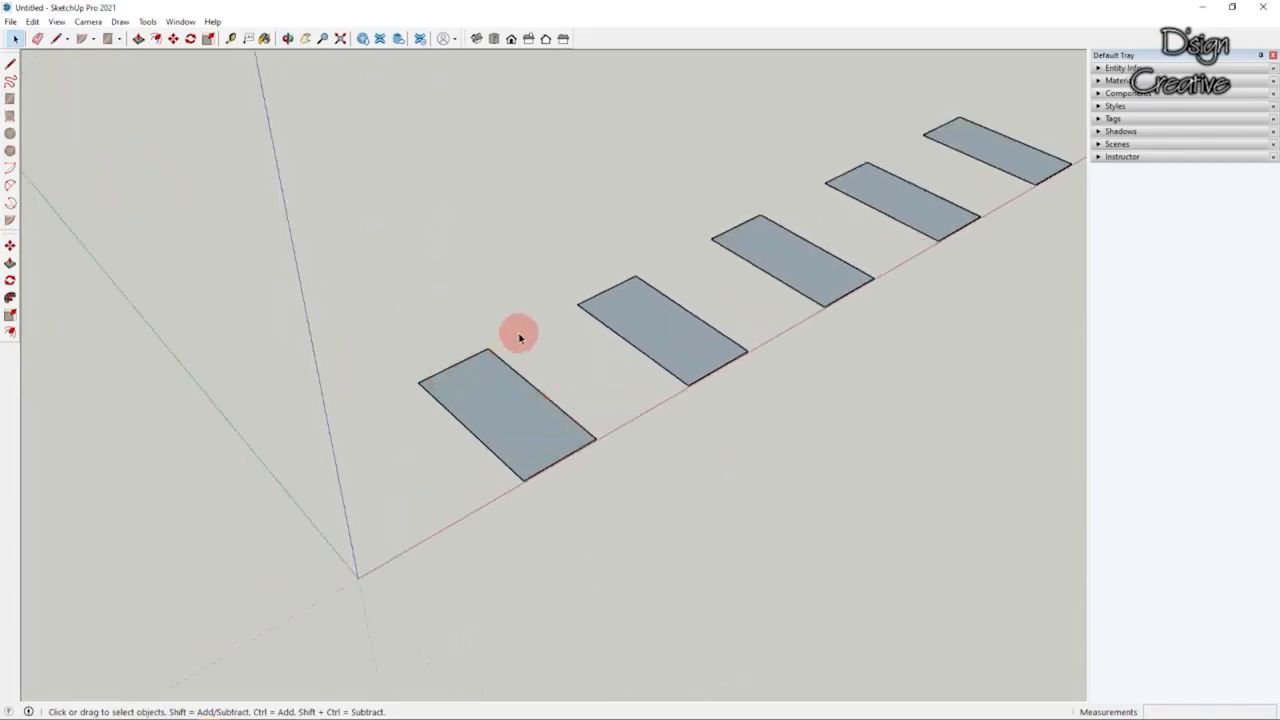
Step: Copy the whole rectangle nearest the origin 15 cm along the green axis with the Move tool in copy mode
double_click(525, 438)
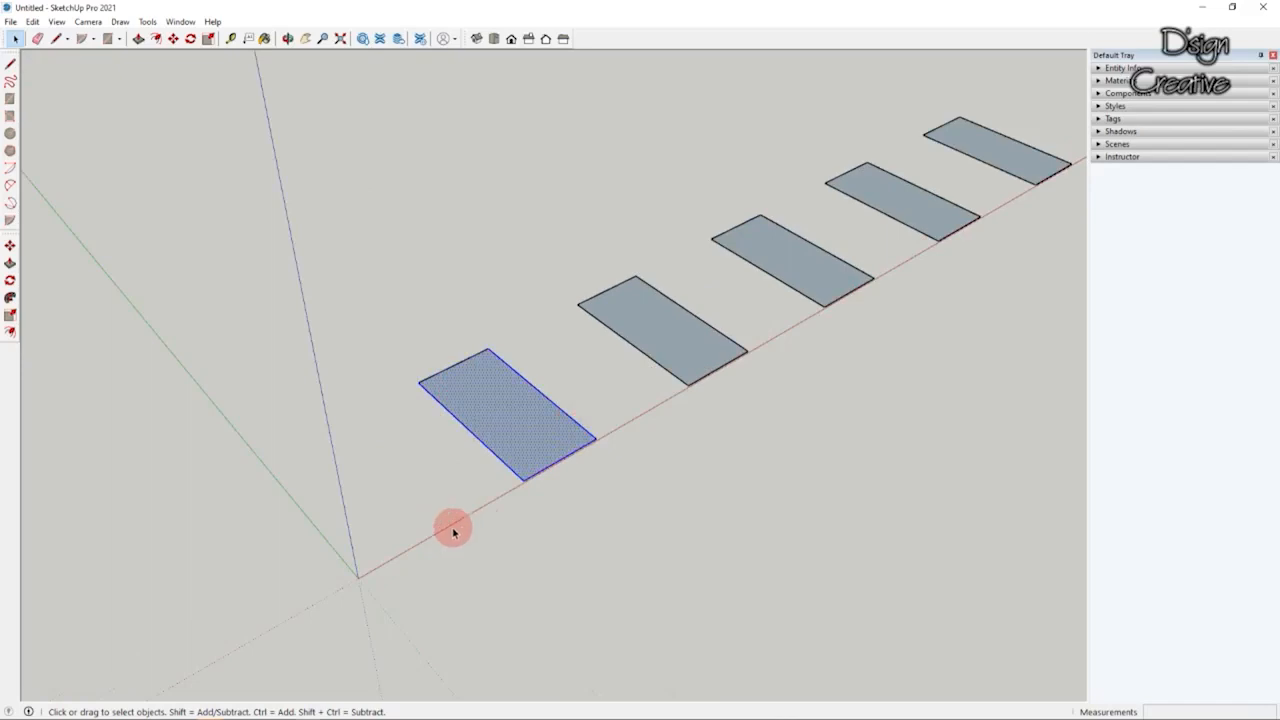
drag(574, 337, 396, 558)
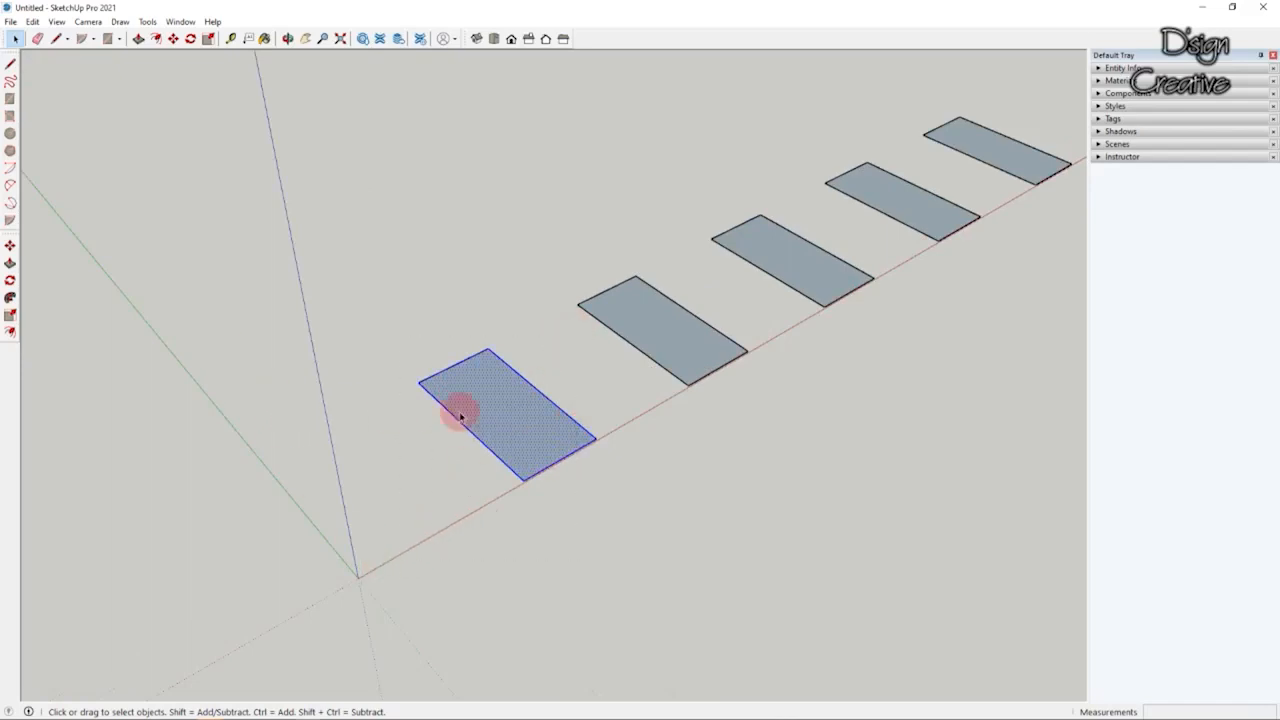
scroll(485, 410, up, 4)
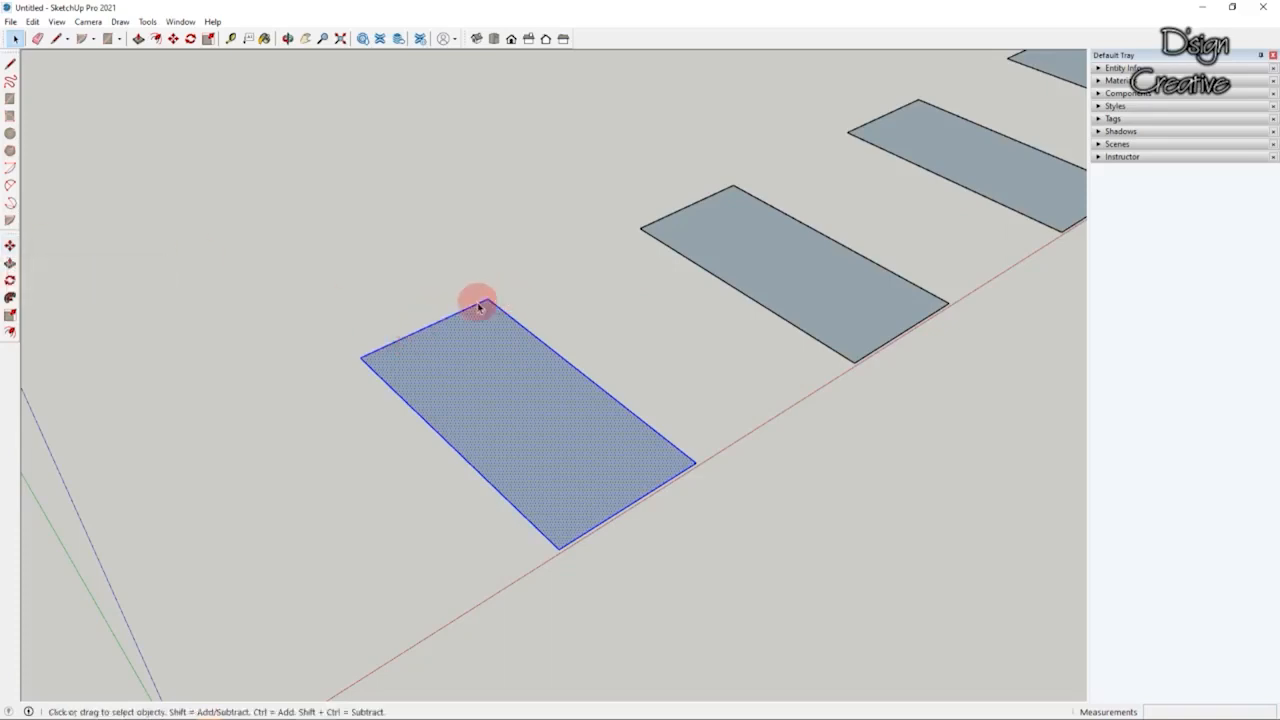
drag(709, 314, 312, 617)
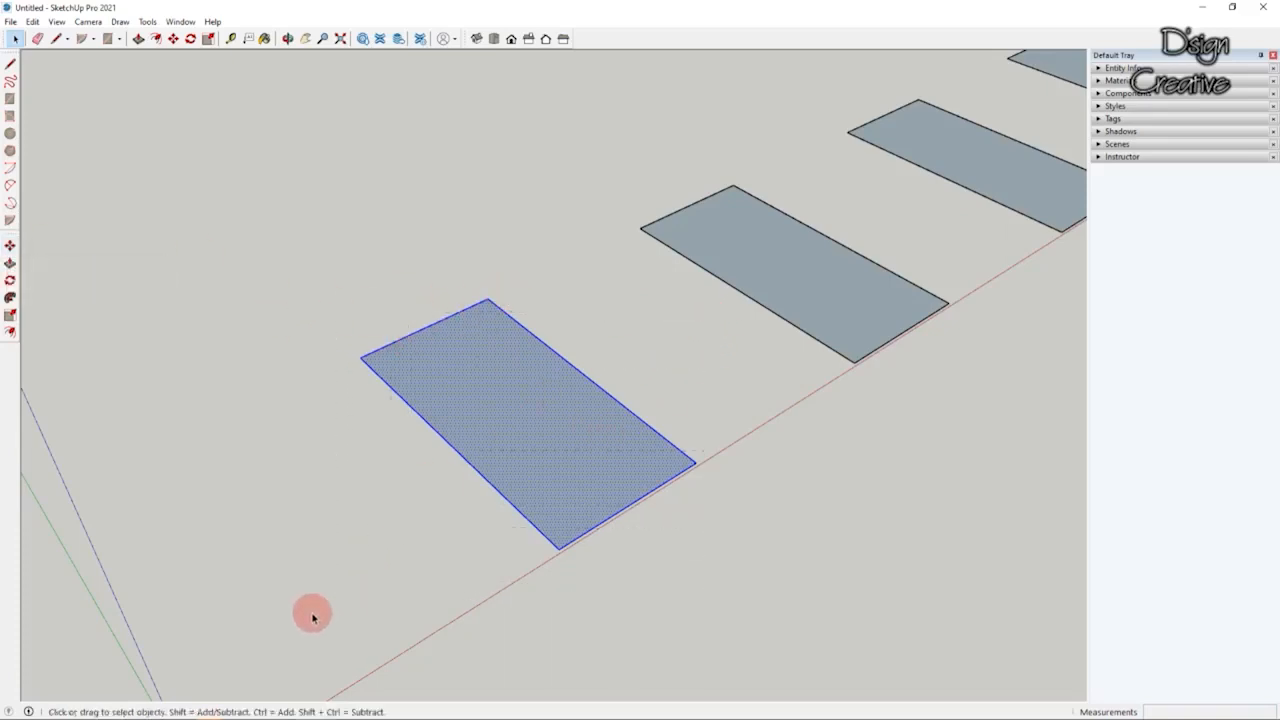
click(10, 245)
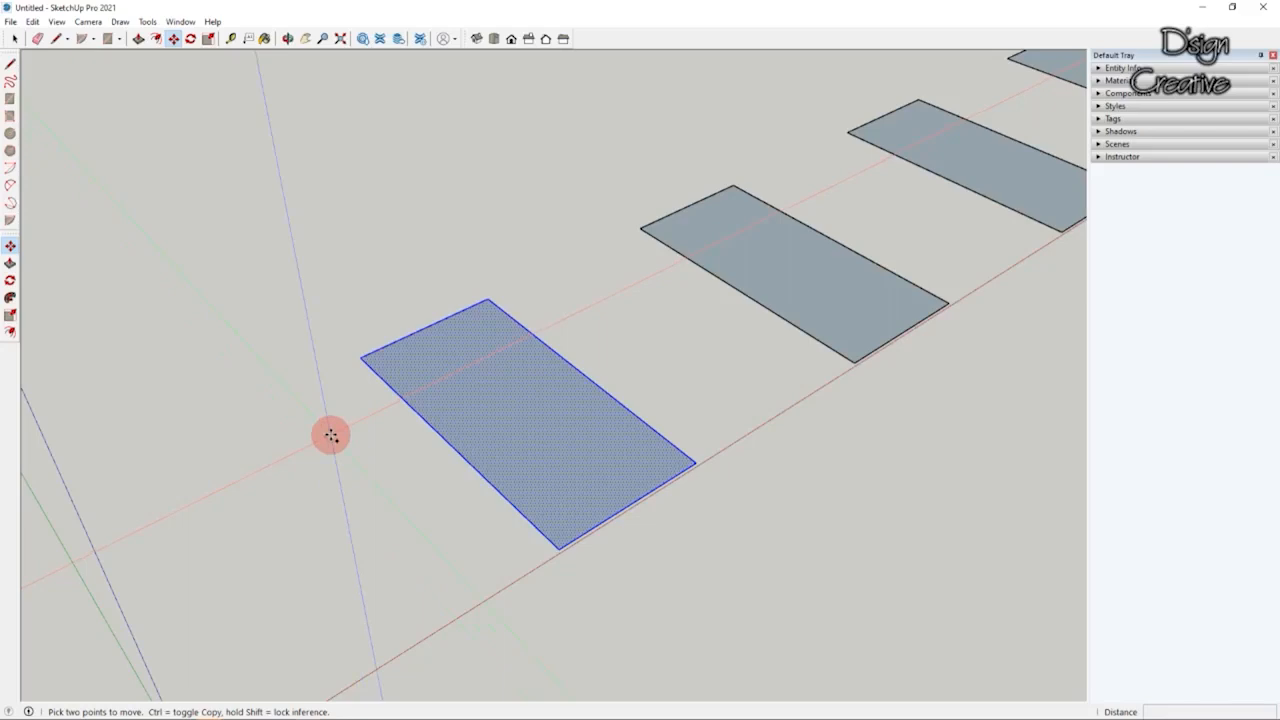
scroll(331, 436, down, 1)
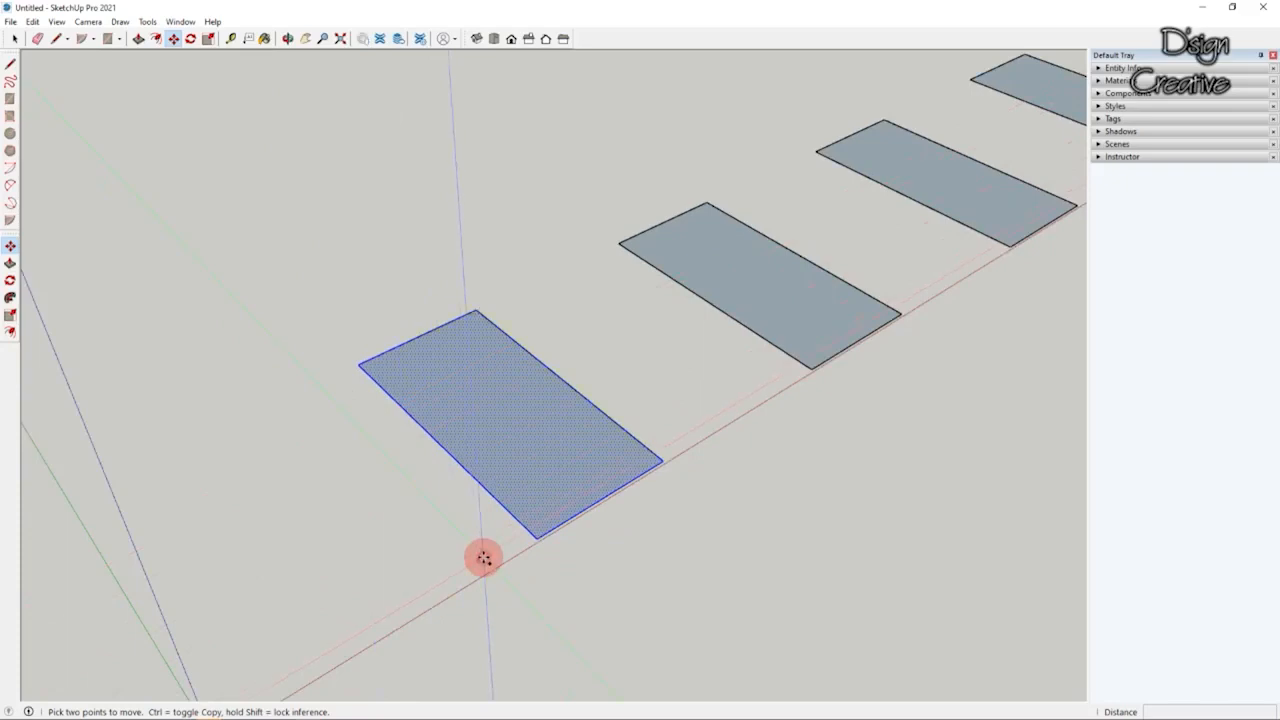
scroll(483, 558, down, 1)
click(483, 558)
key(ctrl)
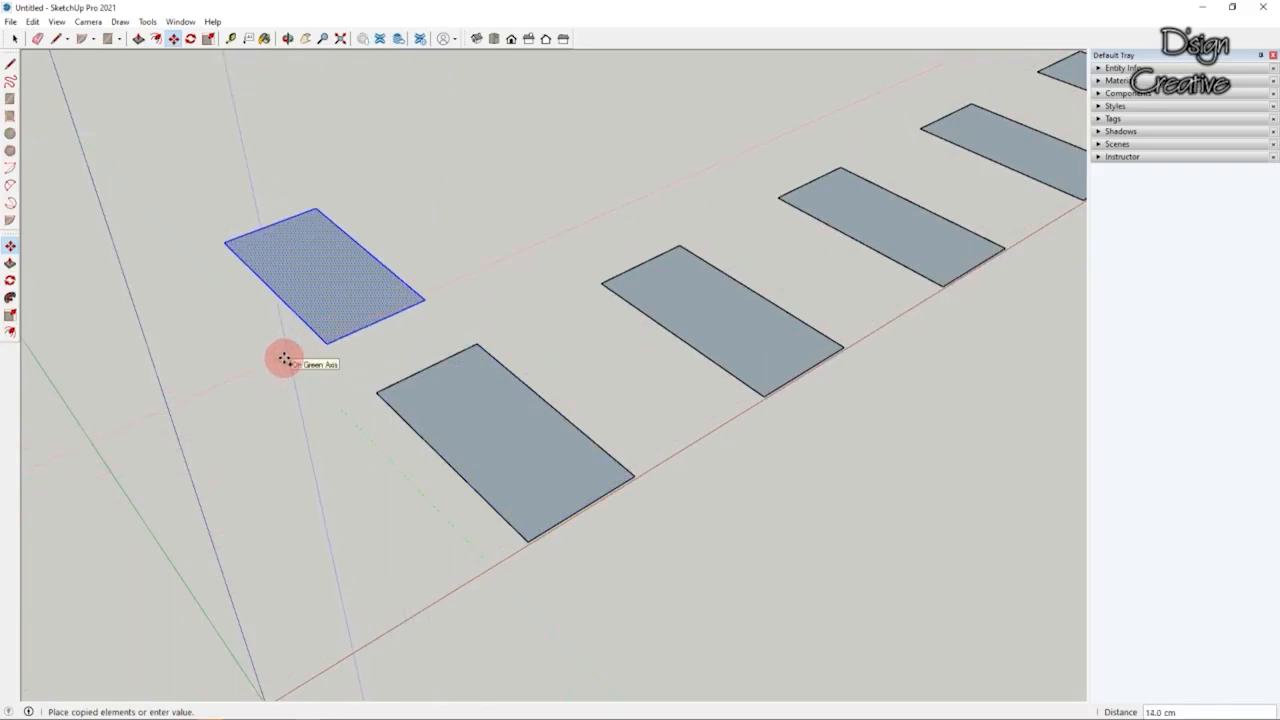
text(15)
key(Return)
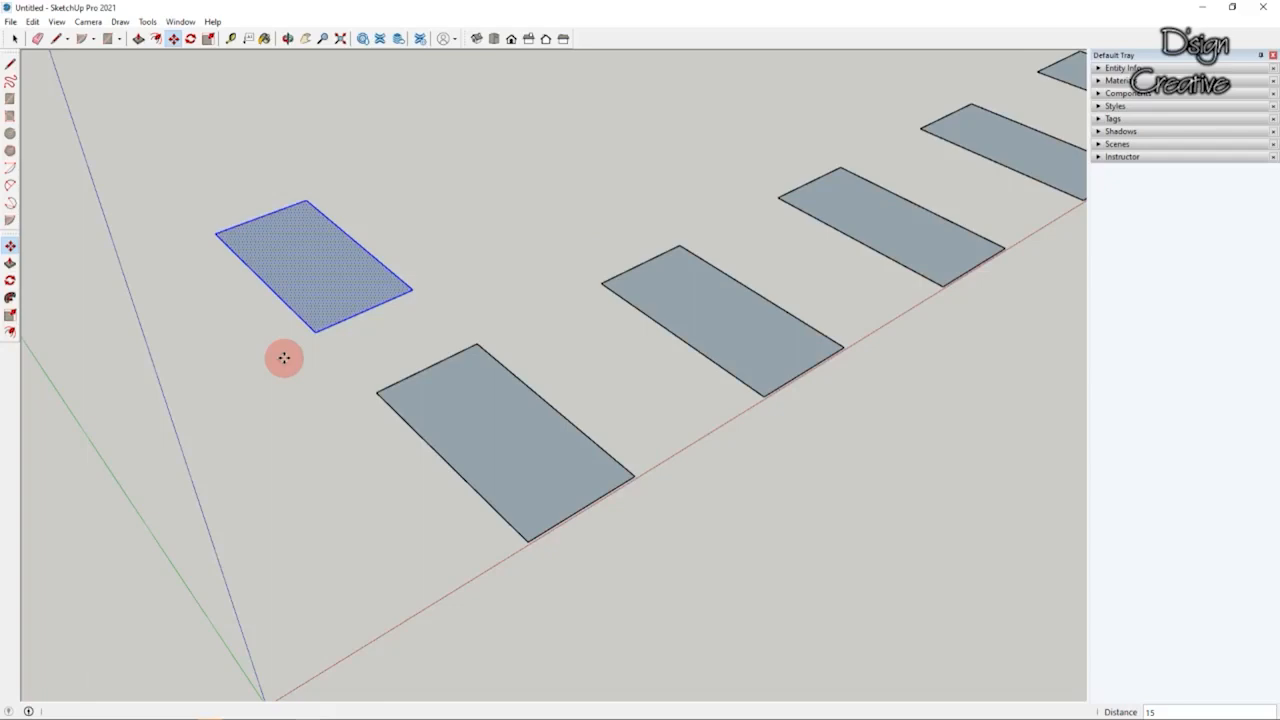
Step: Repeat the rectangle copy as an X2 array along the green axis
text(x)
key(Return)
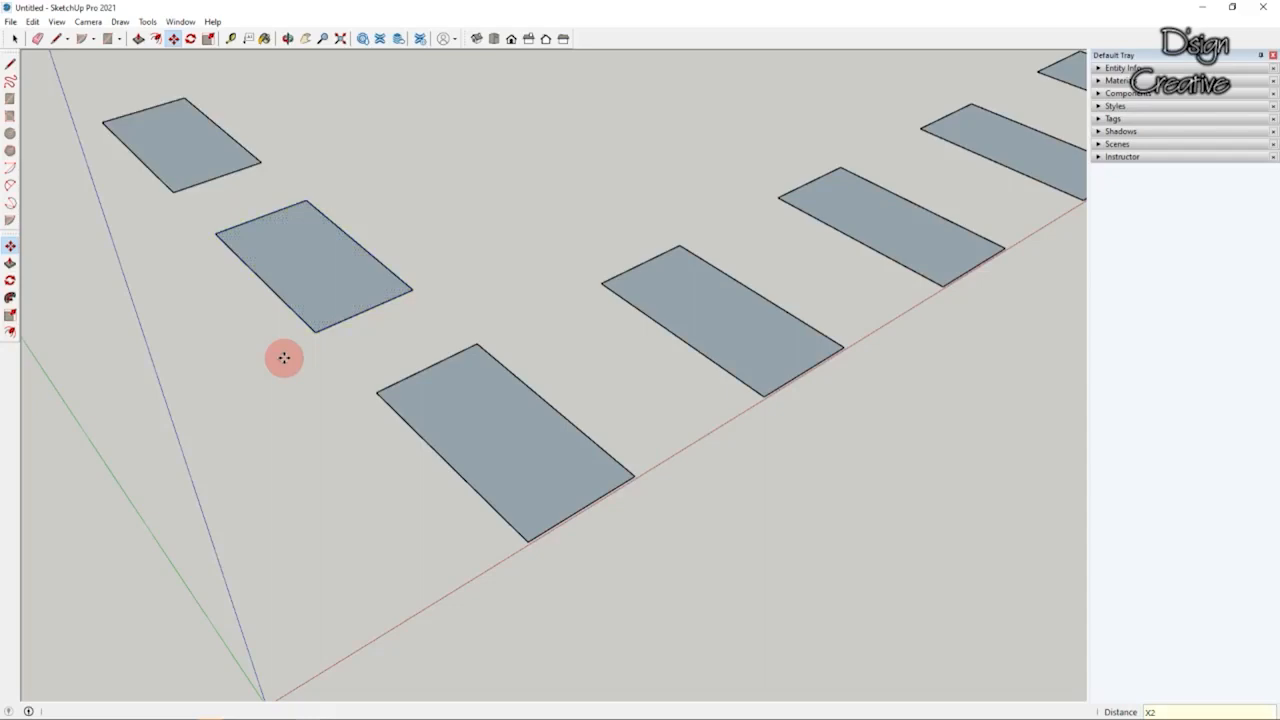
click(14, 38)
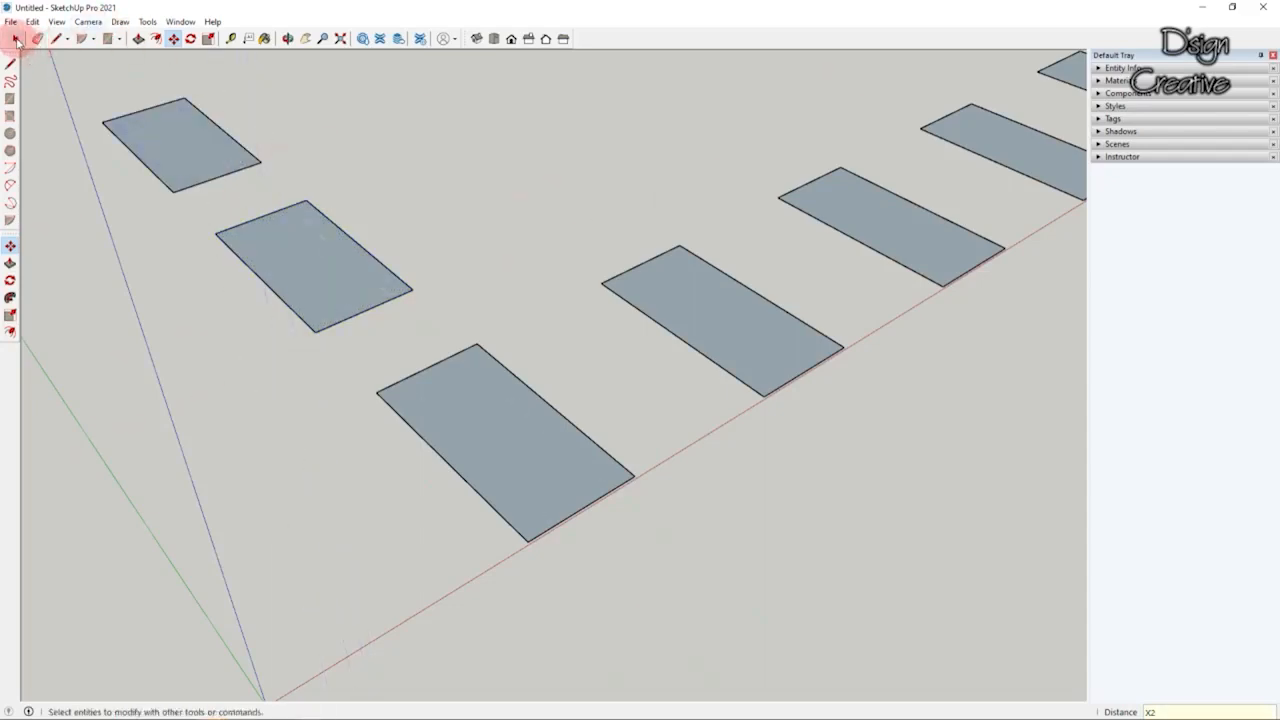
Step: Highlight the original rectangle and its copies along the green axis to examine the second array, and clear the selection
scroll(350, 316, down, 3)
drag(512, 323, 410, 474)
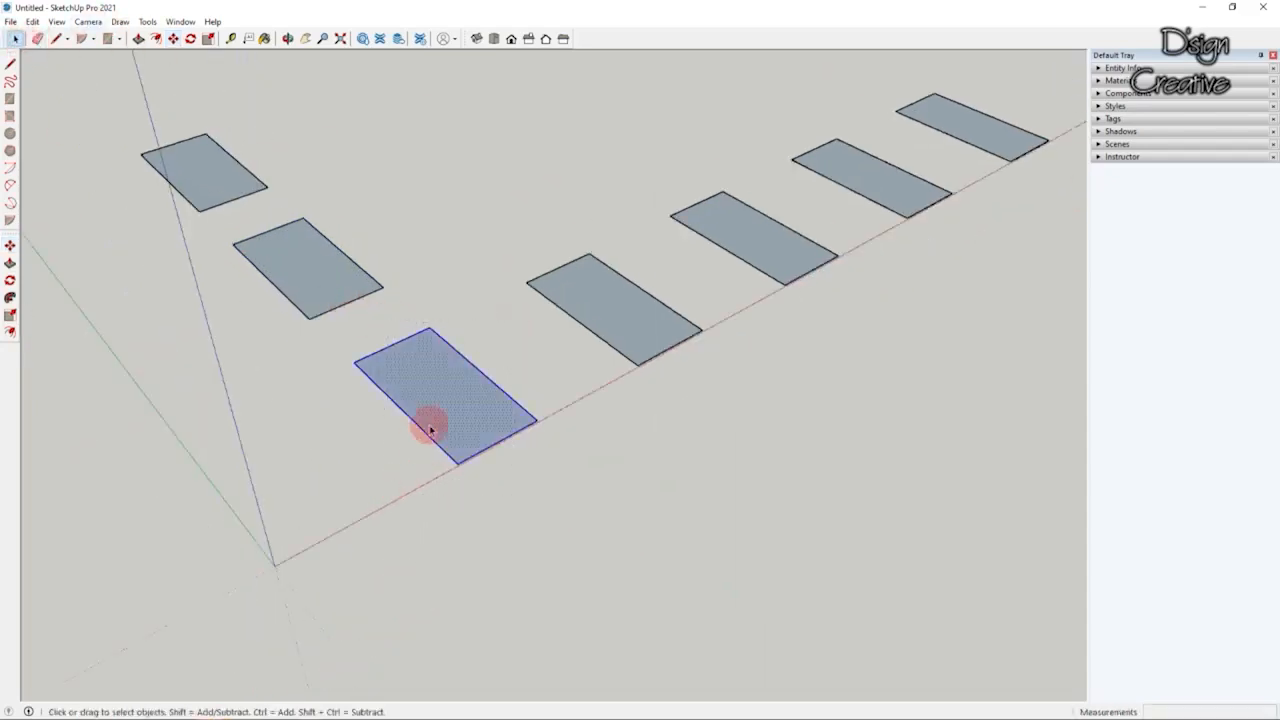
middle_drag(429, 420, 402, 468)
scroll(377, 397, up, 2)
scroll(372, 408, down, 4)
click(326, 383)
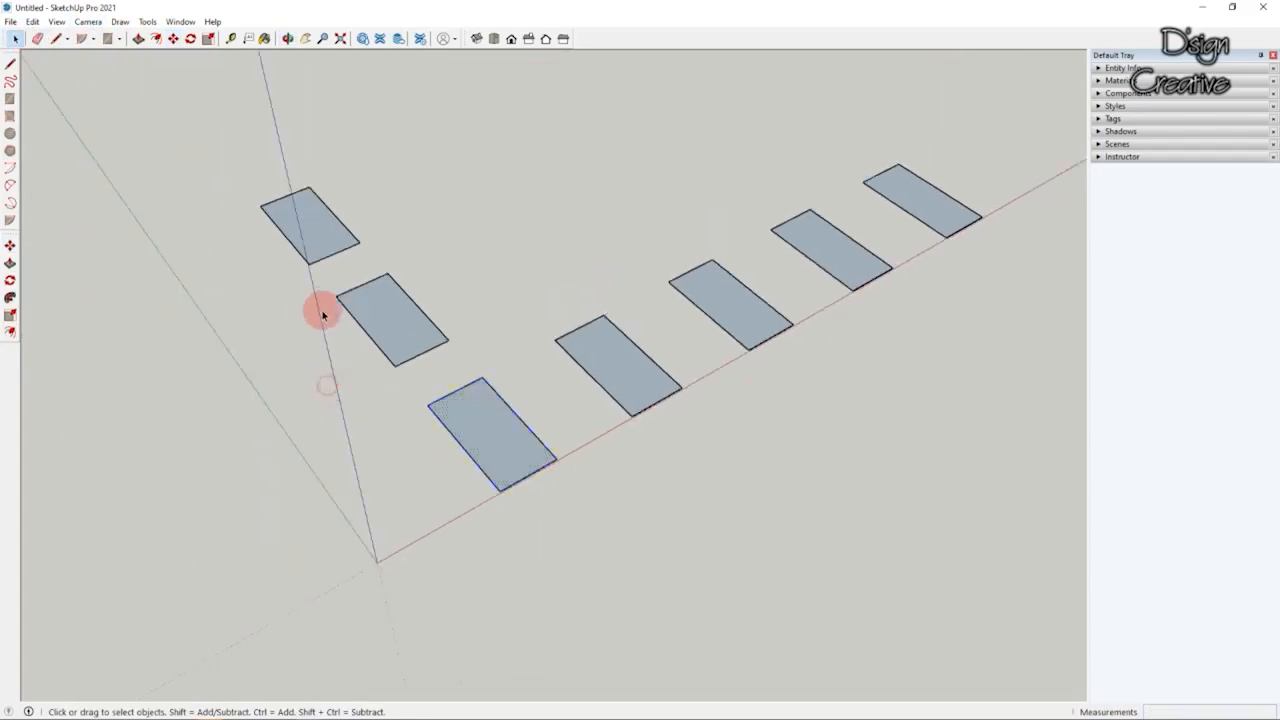
scroll(335, 290, up, 4)
drag(500, 89, 246, 402)
middle_drag(251, 391, 206, 246)
scroll(294, 297, up, 3)
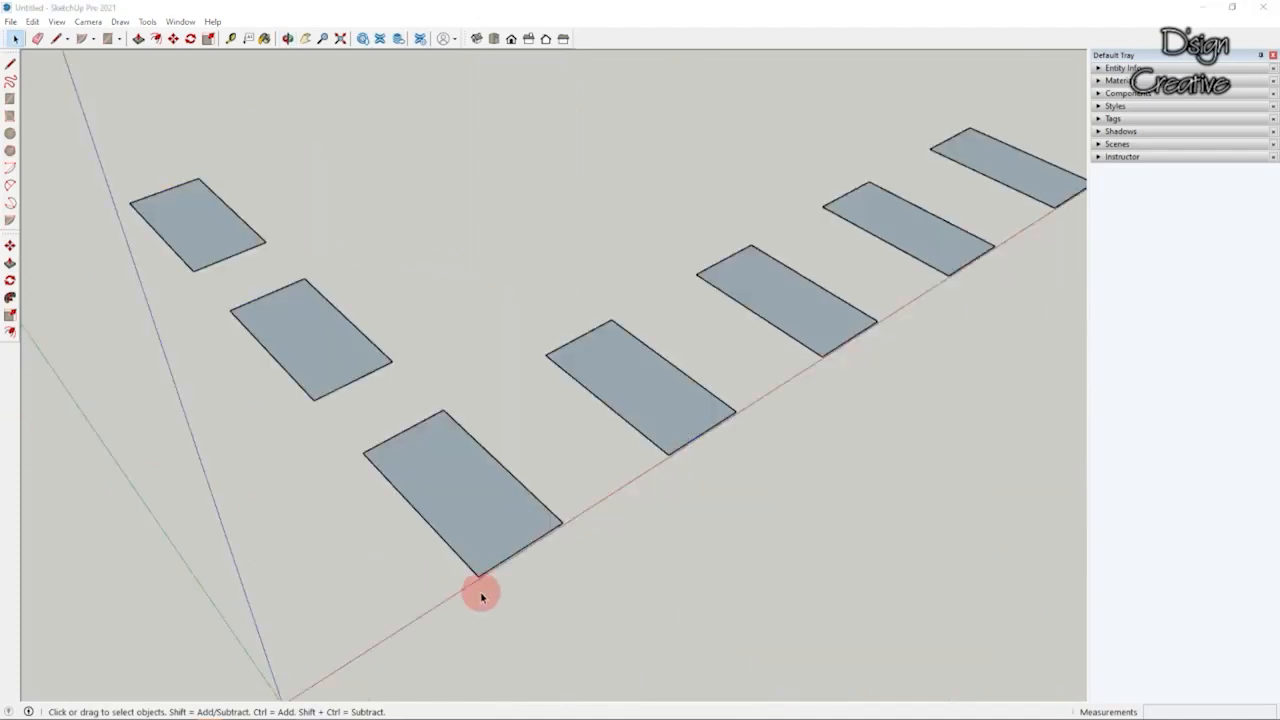
mouse_move(480, 597)
middle_down()
mouse_move(429, 580)
mouse_move(420, 555)
middle_up()
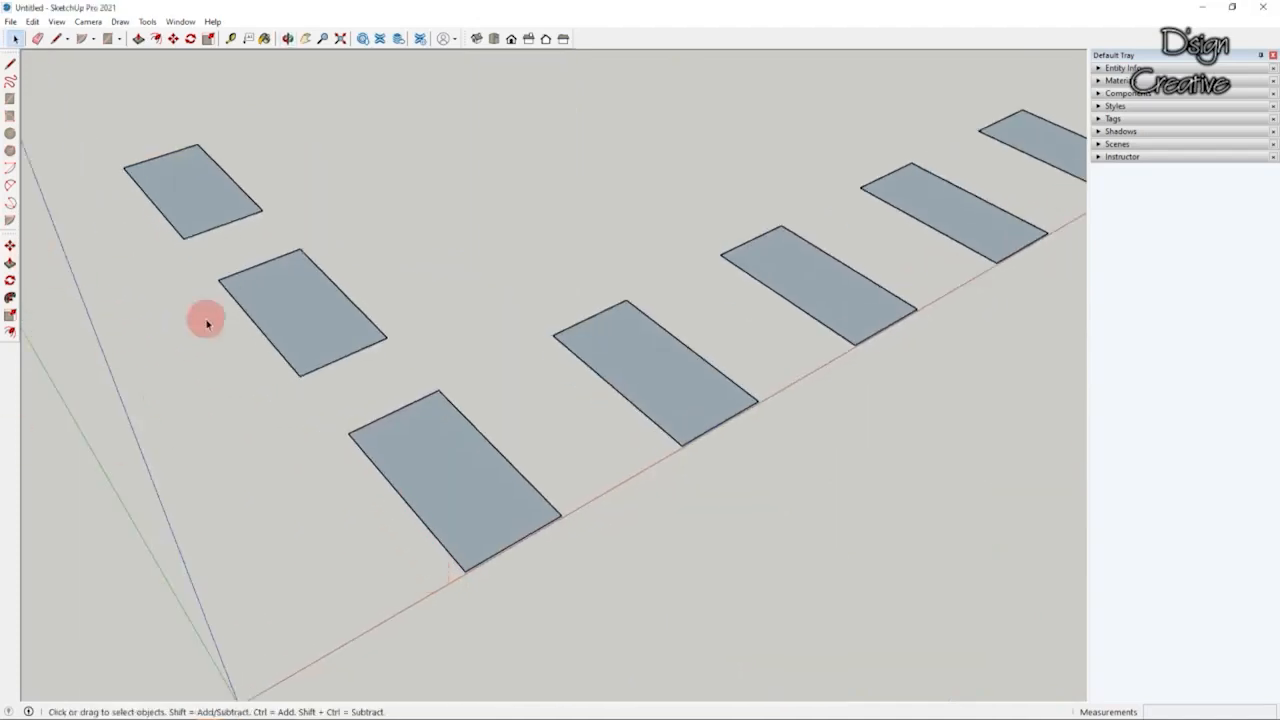
scroll(475, 537, up, 1)
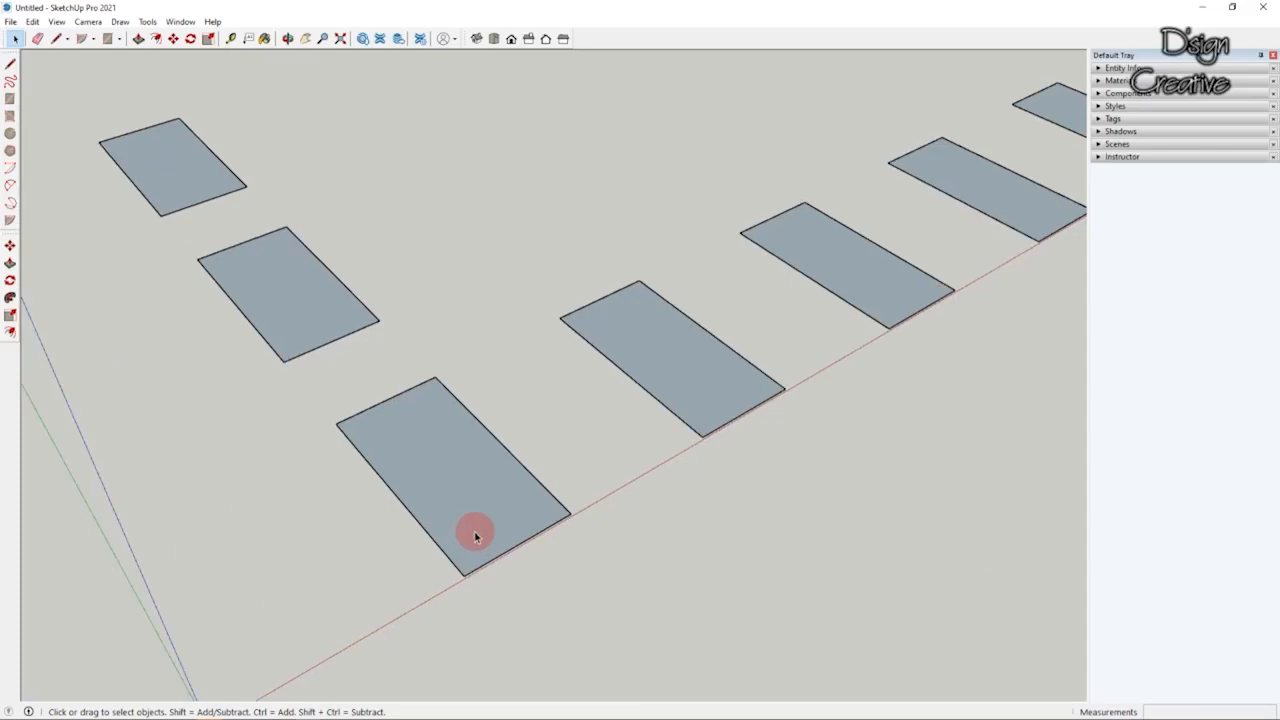
scroll(597, 423, down, 3)
scroll(523, 554, up, 3)
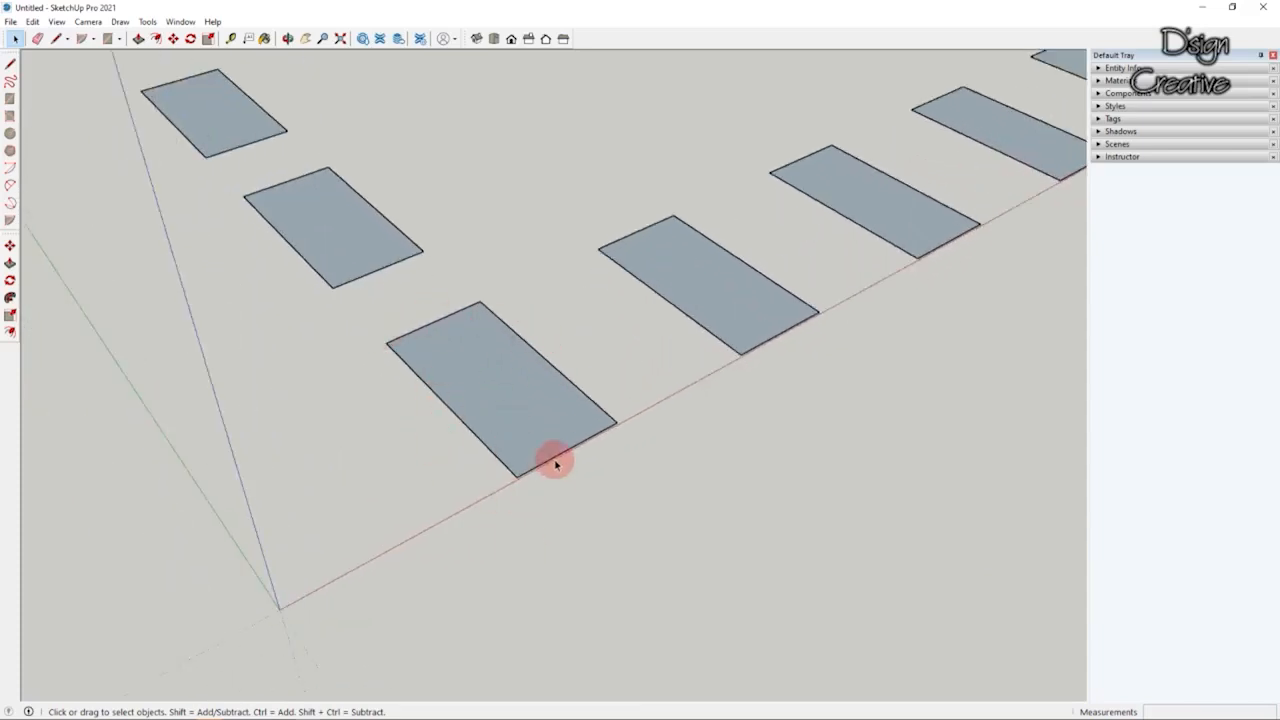
Step: Draw a 5 by 5 cm square near the origin, on the opposite side of the red axis from the other rectangles
click(108, 38)
scroll(443, 400, down, 3)
scroll(380, 397, up, 5)
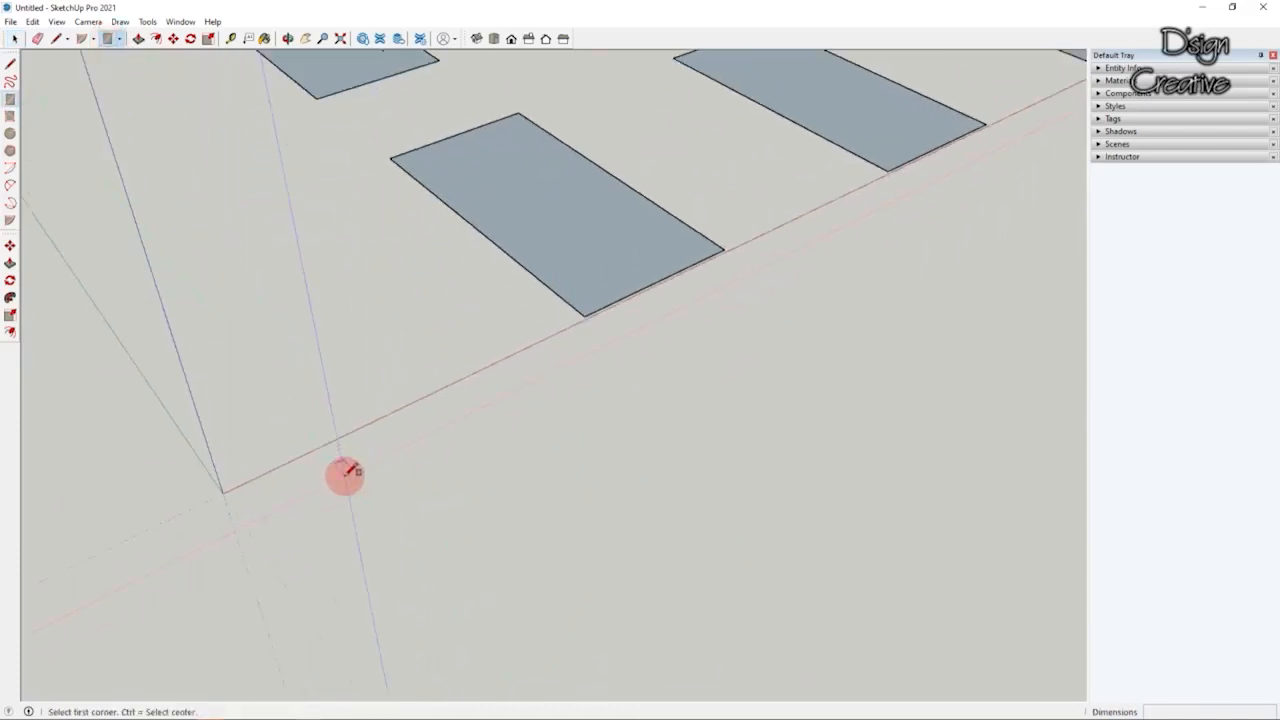
scroll(347, 472, up, 1)
click(346, 476)
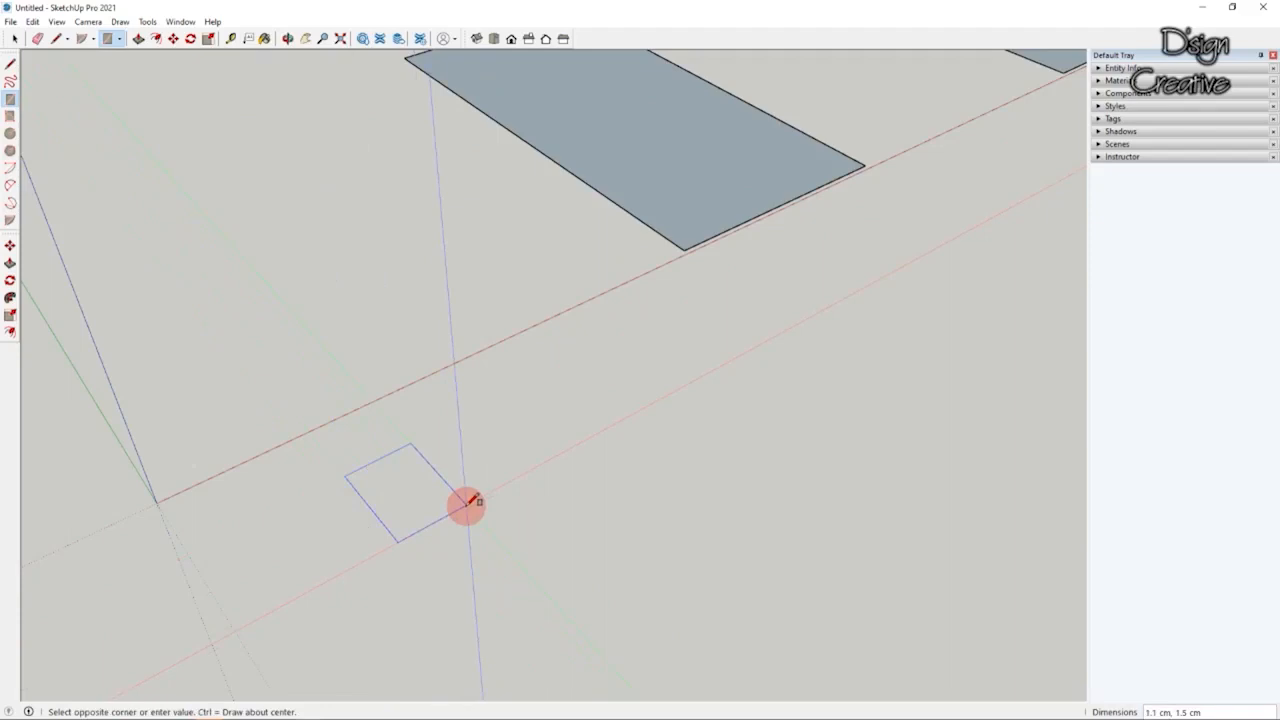
text(5,5)
key(Return)
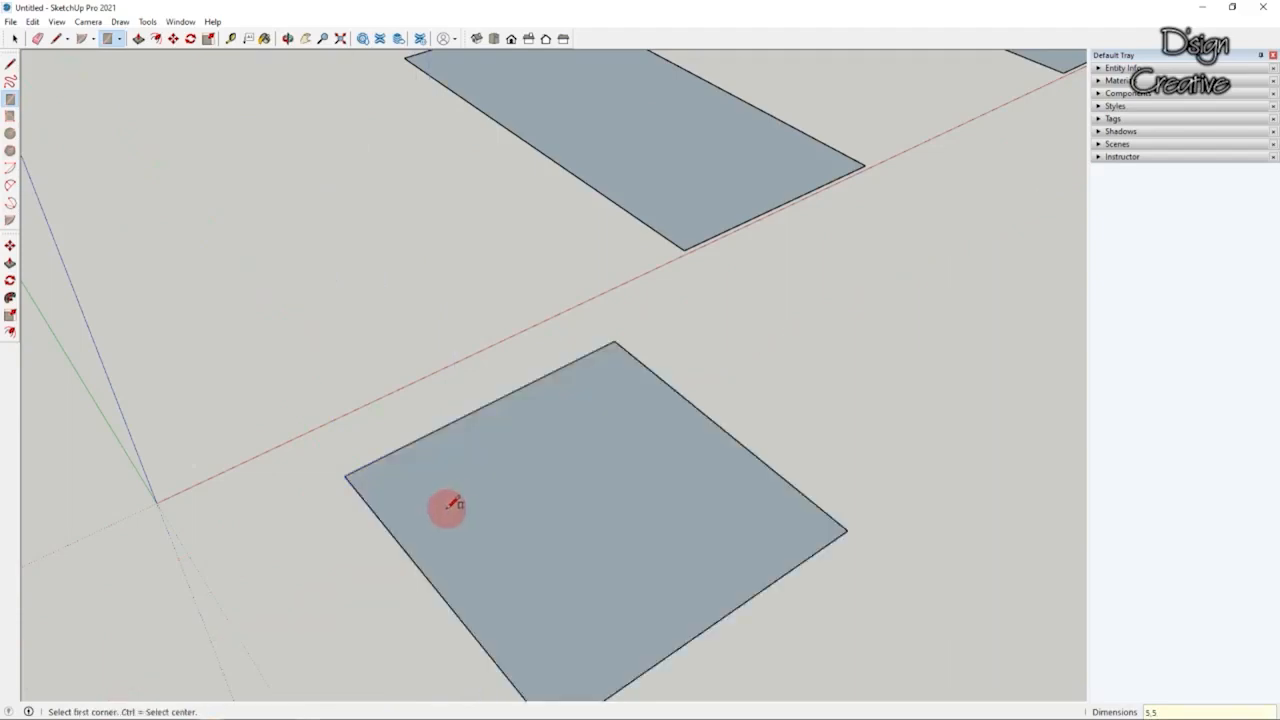
Step: Dimension the new square's edge nearest the red axis, placing the dimension between that edge and the axis
click(147, 22)
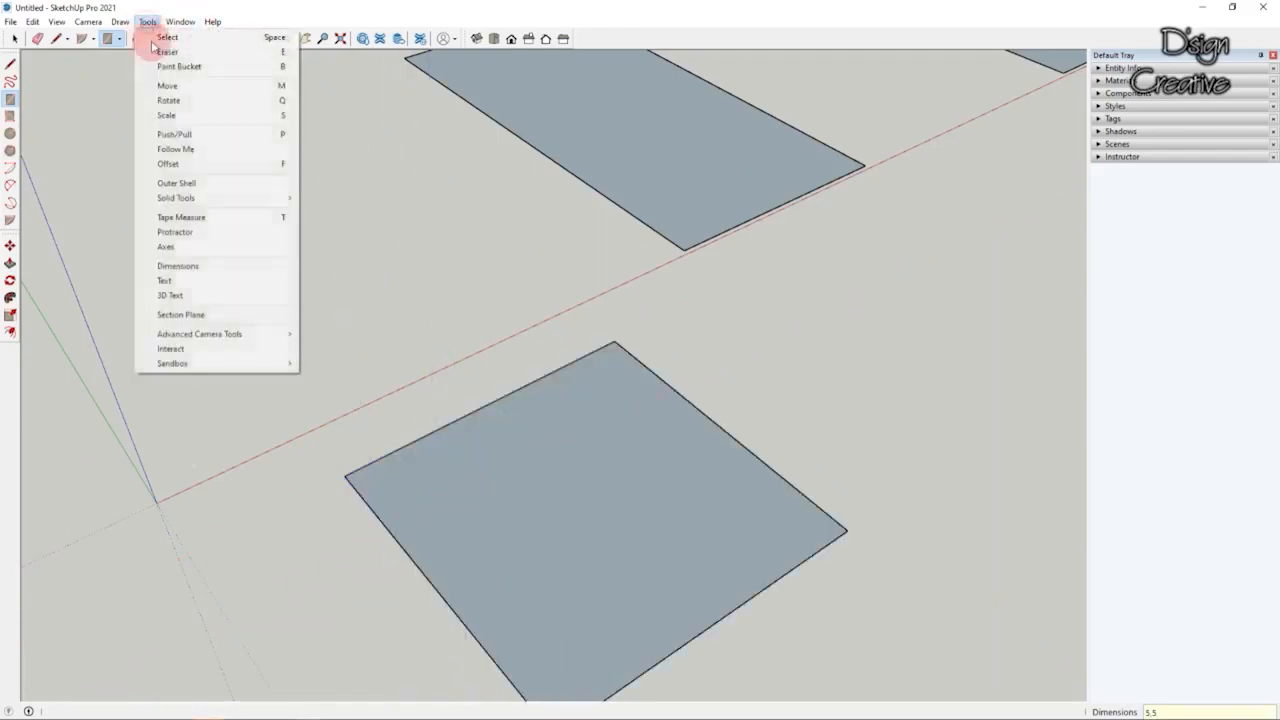
click(198, 268)
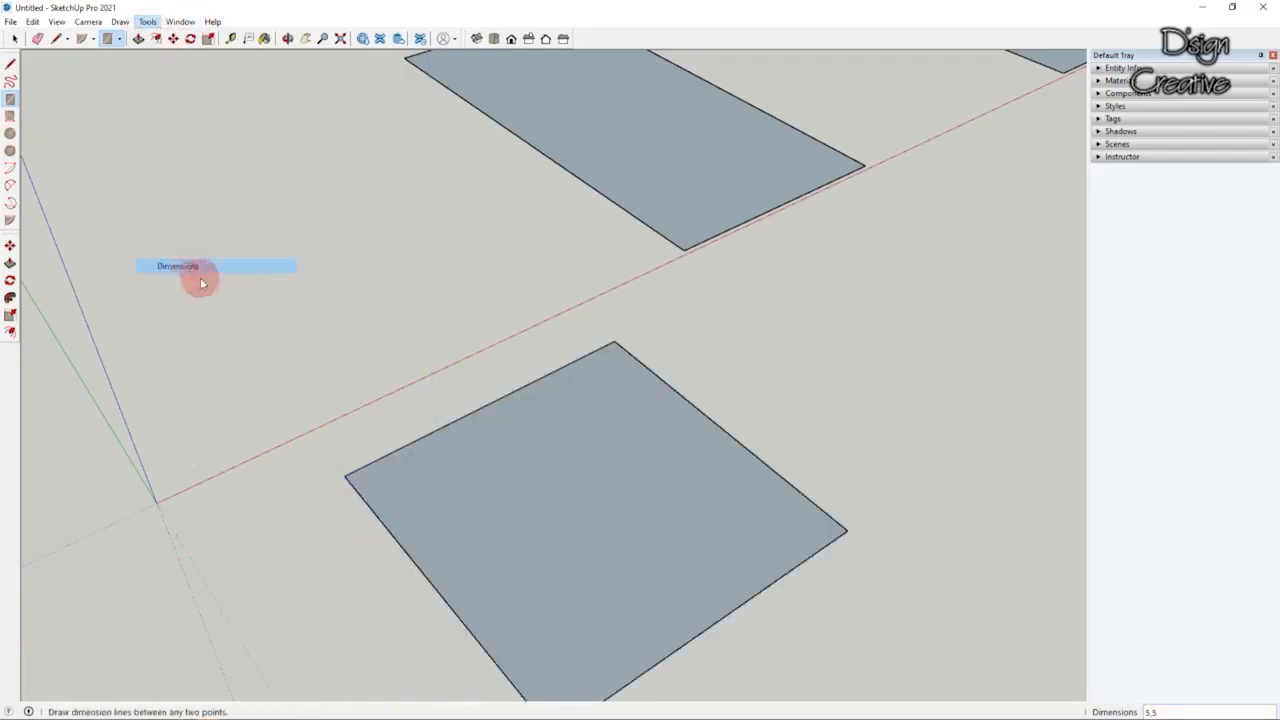
click(344, 474)
click(613, 342)
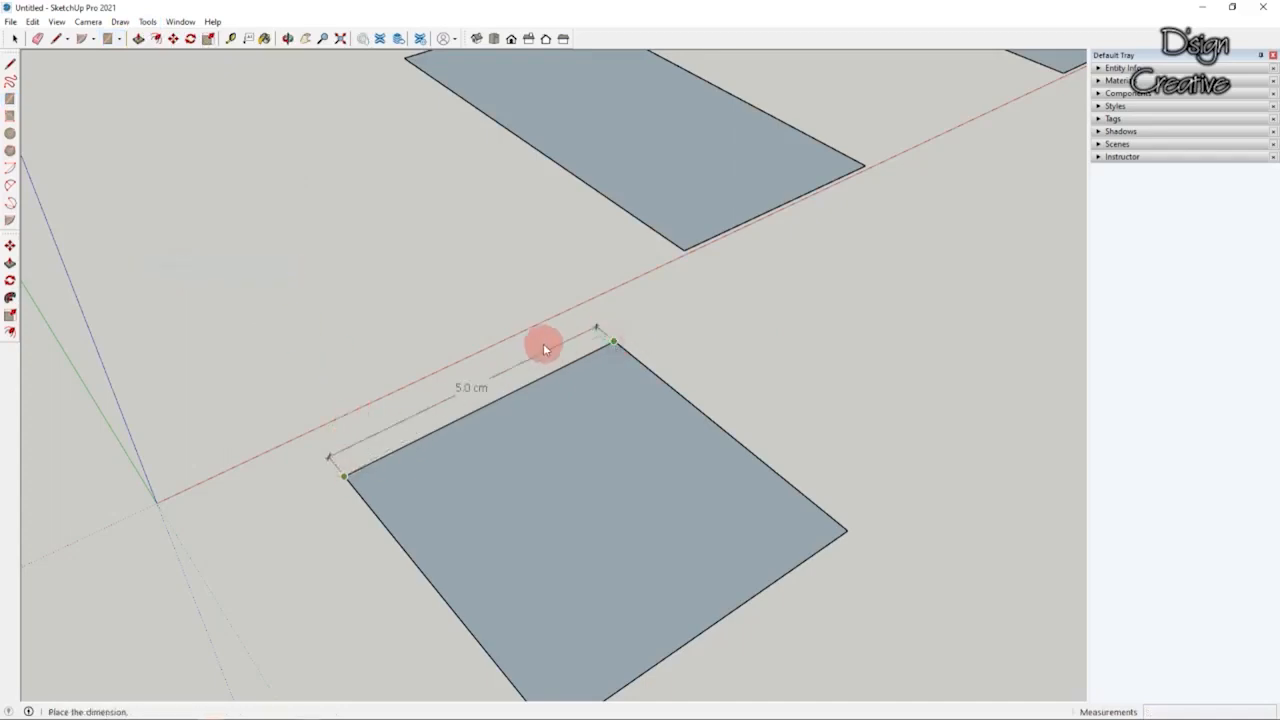
click(538, 344)
Step: Dimension the square's edge parallel to the green axis on the side nearest the origin, placing the dimension outside the square
scroll(526, 328, down, 3)
scroll(406, 452, up, 1)
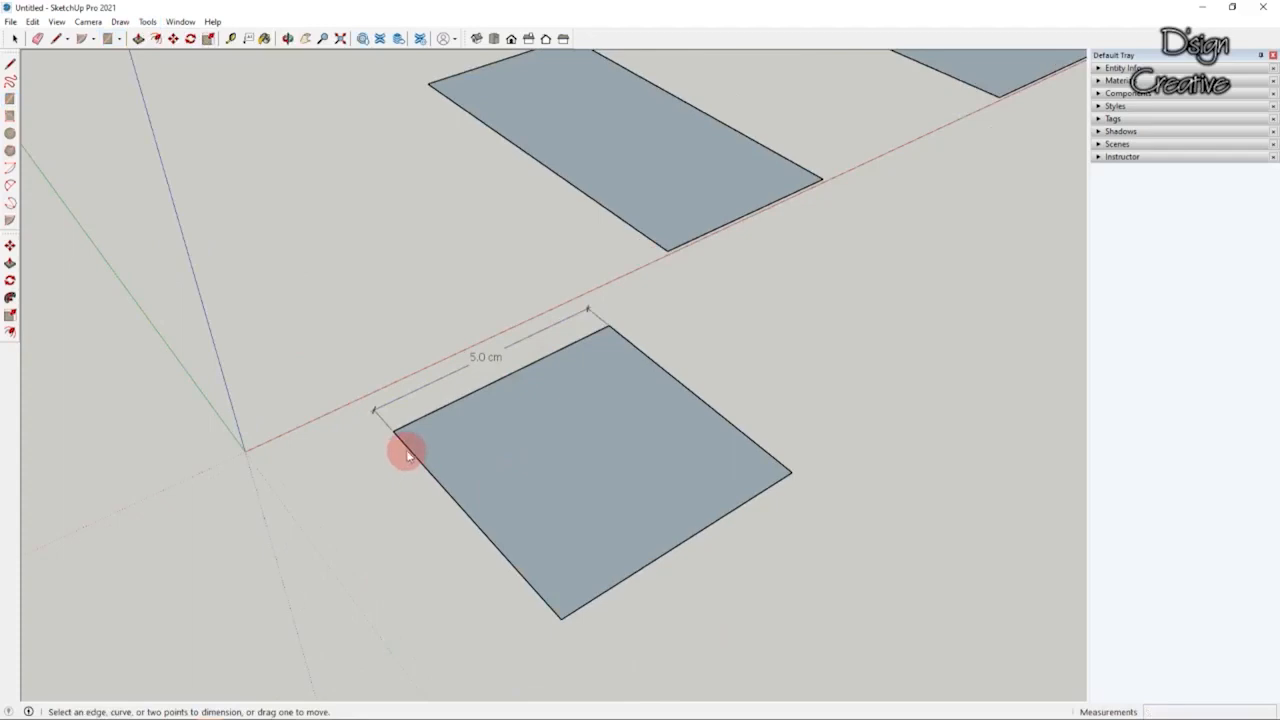
click(396, 435)
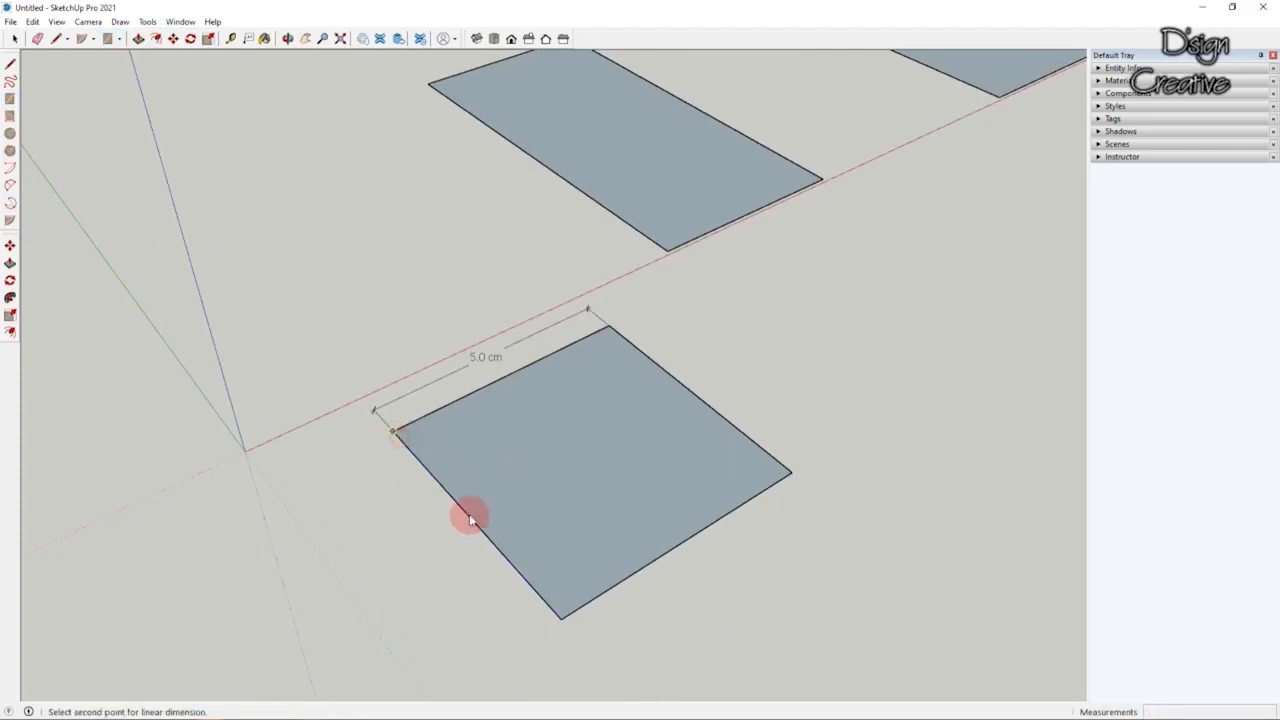
click(559, 622)
click(474, 617)
click(14, 38)
Step: Highlight the square's edge nearest the red axis and its edge farthest from the origin in turn to compare which edge sets each dimension
scroll(606, 349, down, 2)
scroll(606, 349, up, 2)
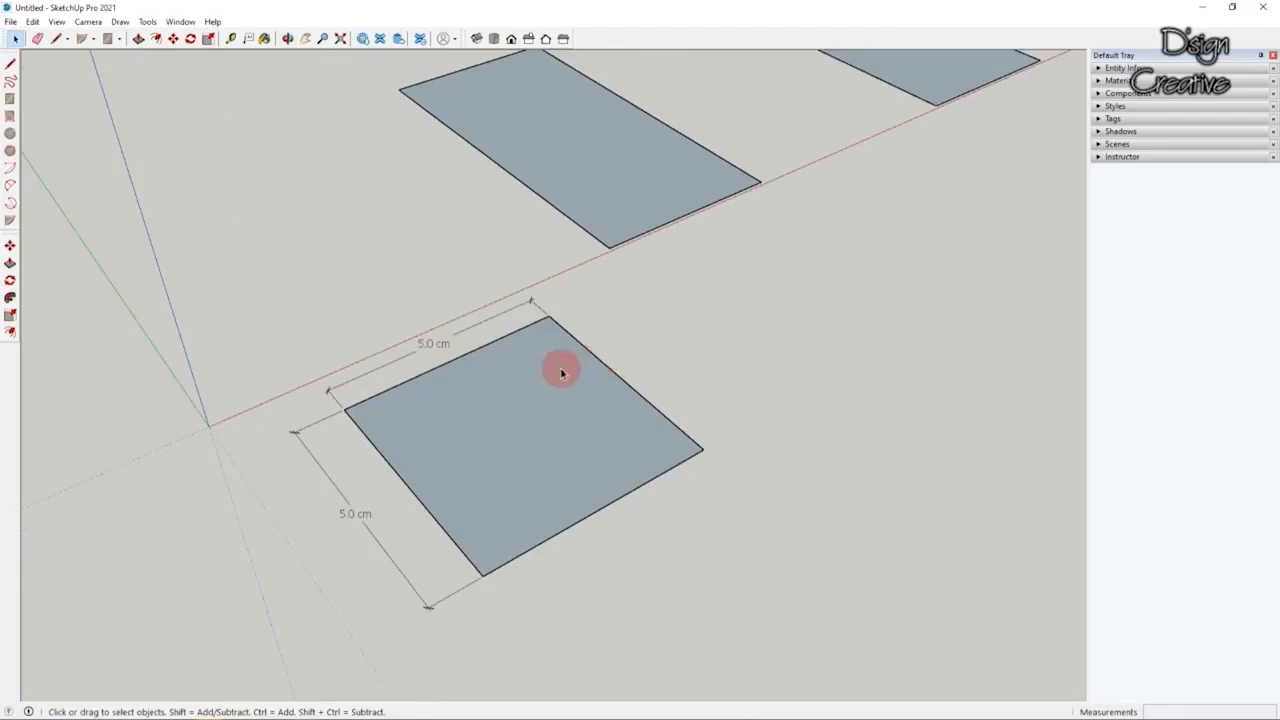
scroll(463, 366, up, 2)
click(306, 39)
drag(489, 369, 541, 274)
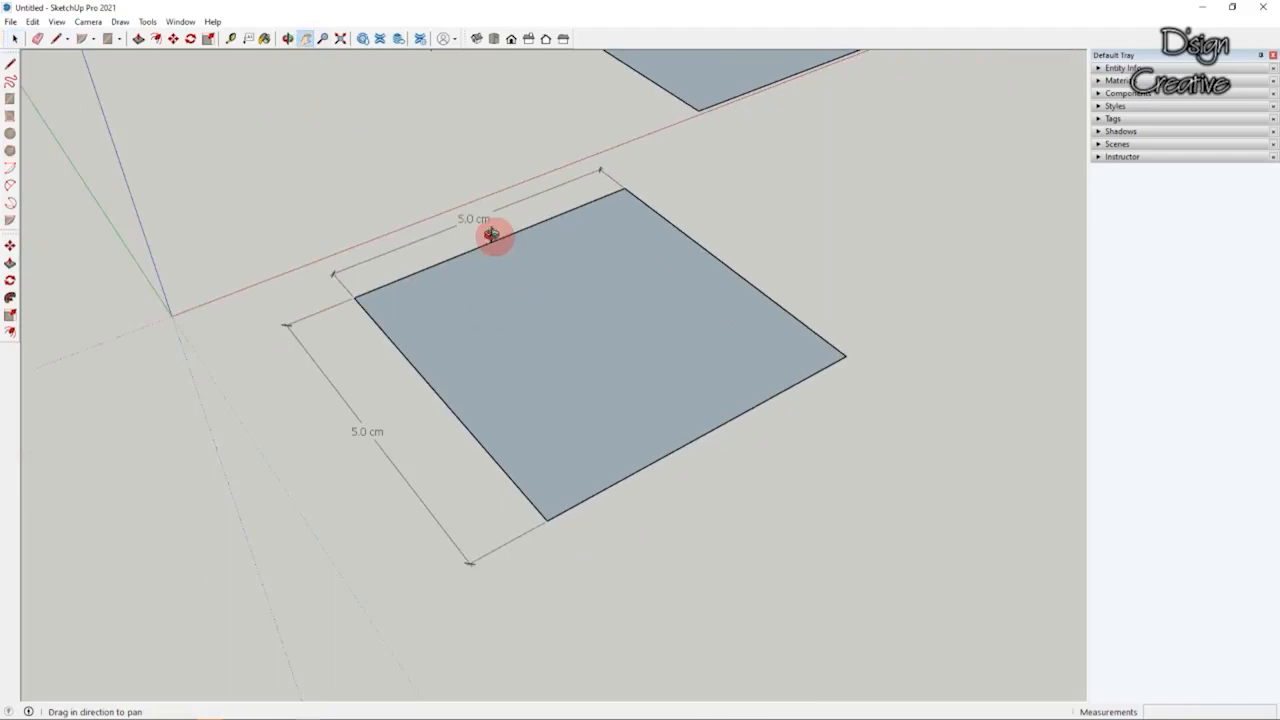
middle_drag(491, 237, 491, 250)
click(17, 39)
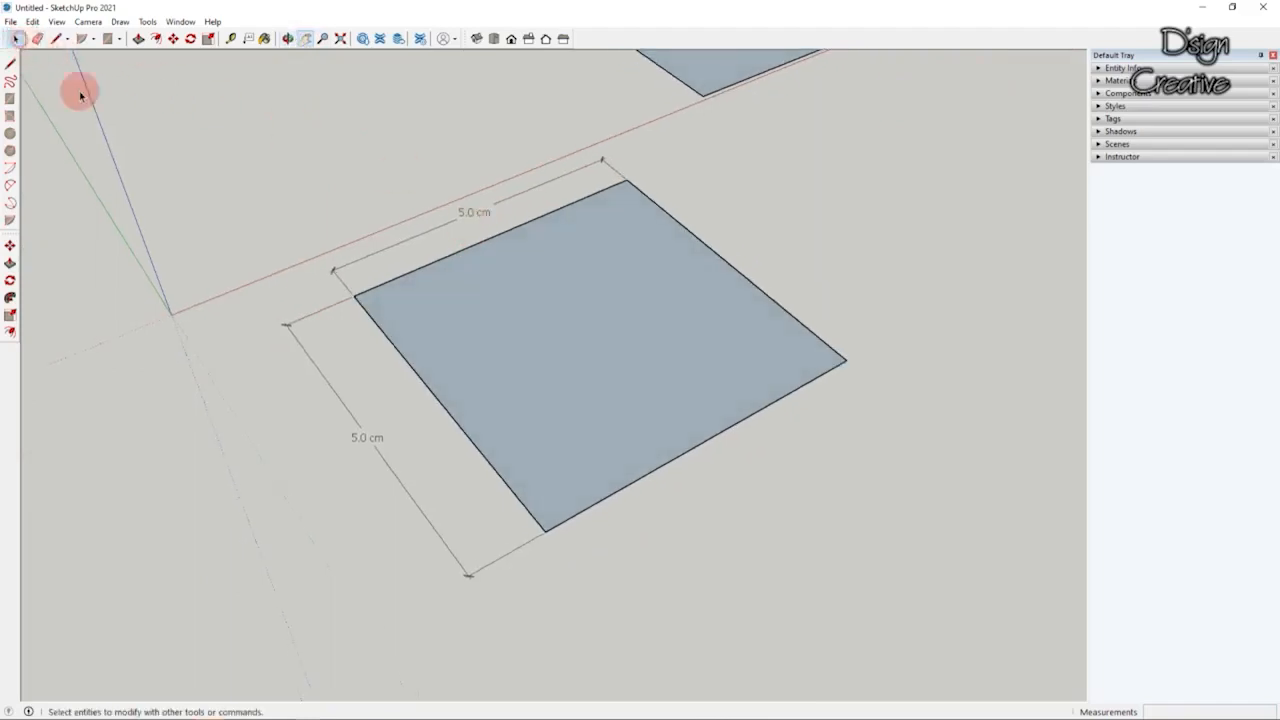
click(489, 242)
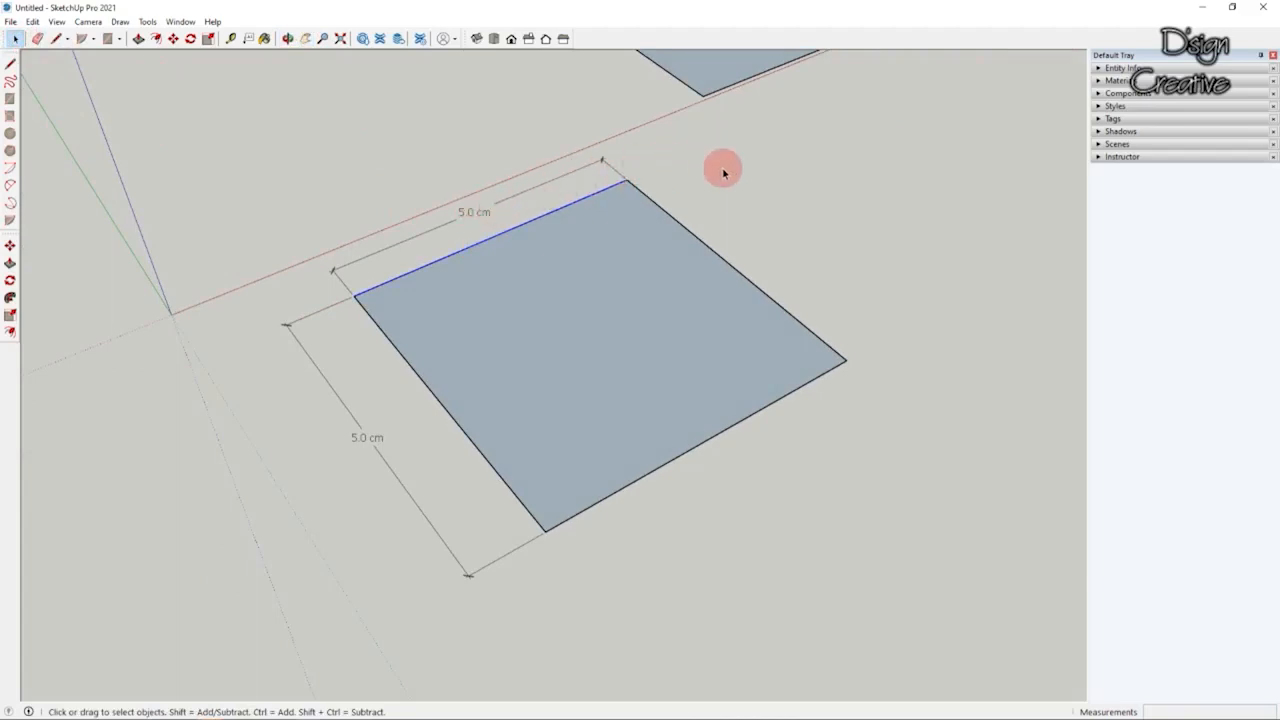
middle_drag(600, 200, 634, 200)
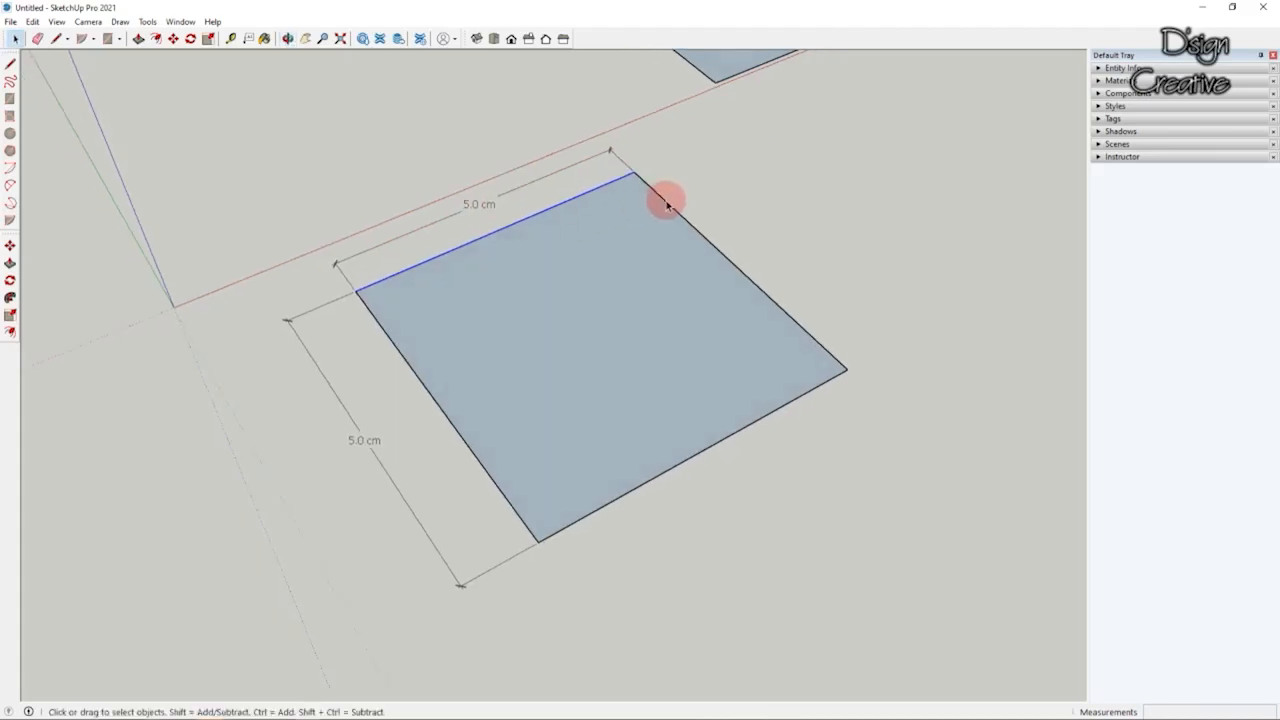
click(668, 205)
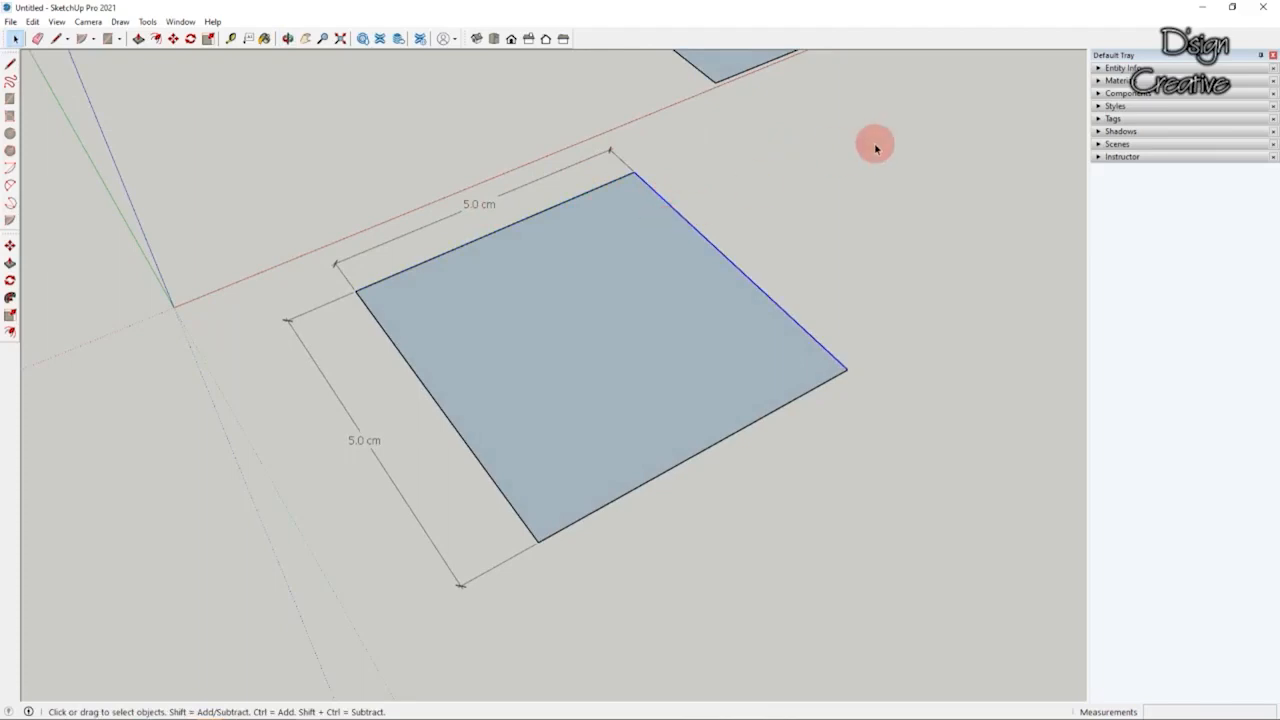
click(381, 285)
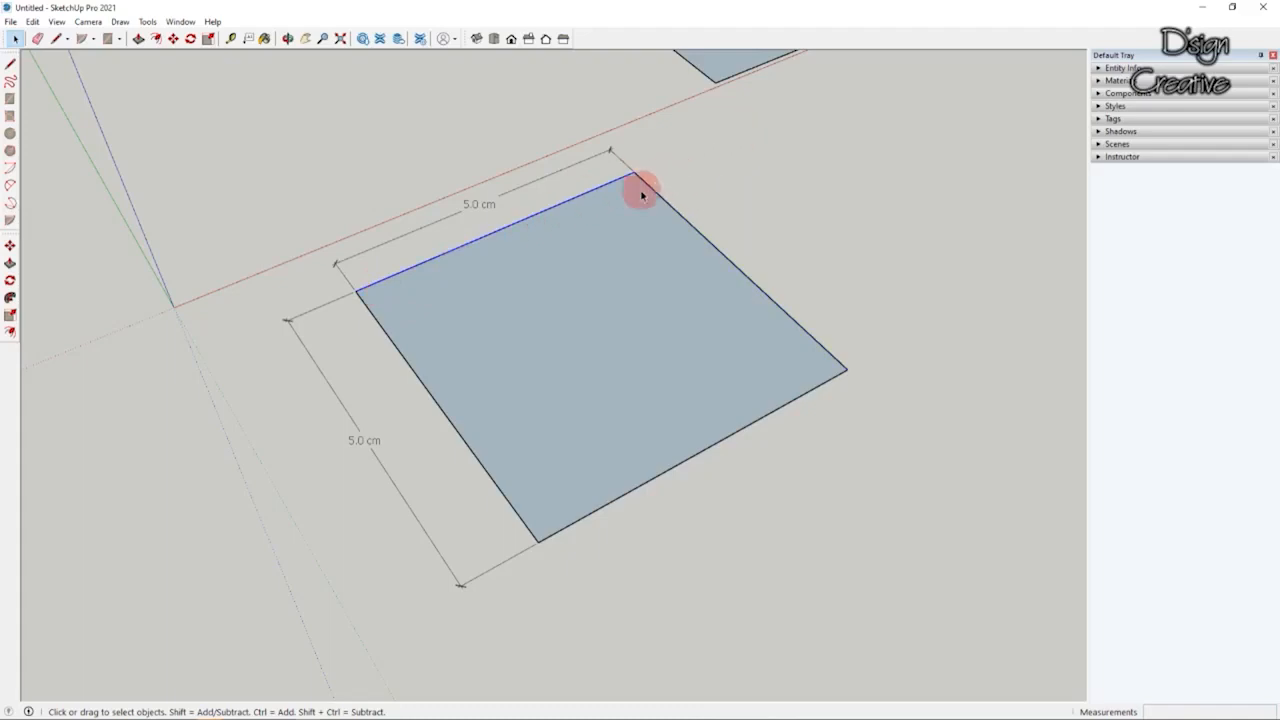
Step: Move the square's edge parallel to the green axis, on the side away from the origin, 2 cm outward along the red axis
click(377, 197)
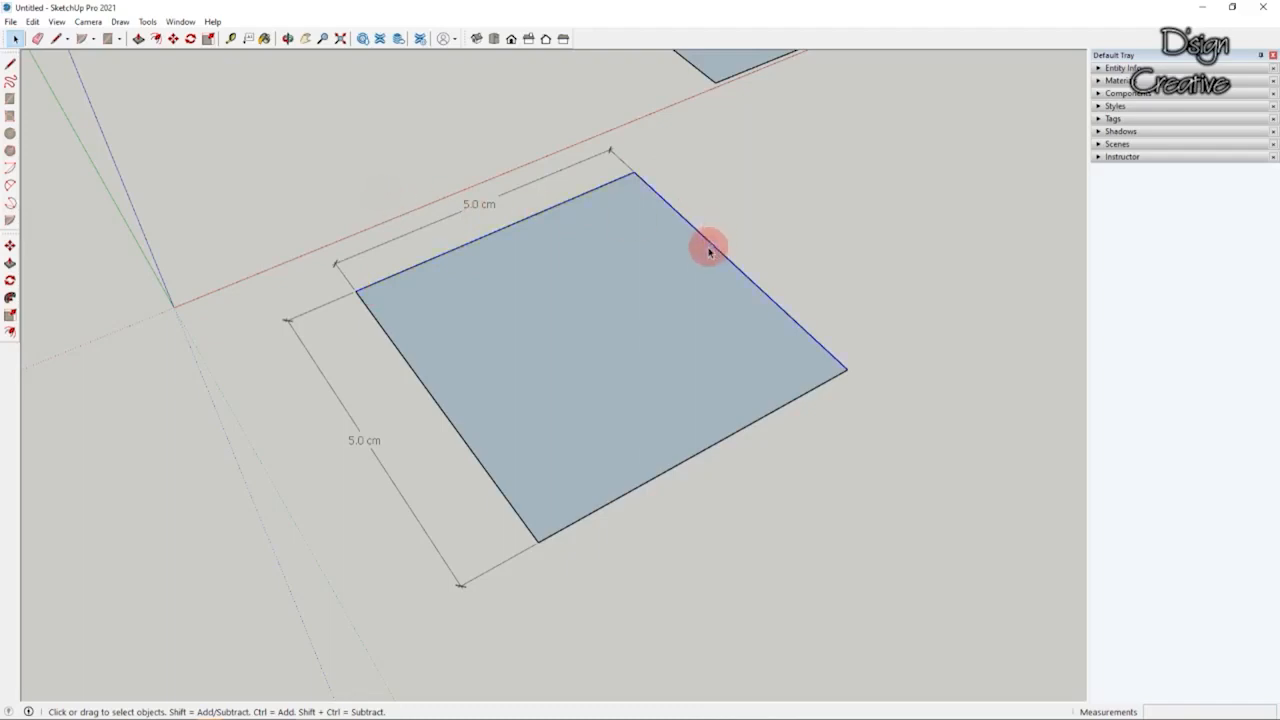
click(8, 244)
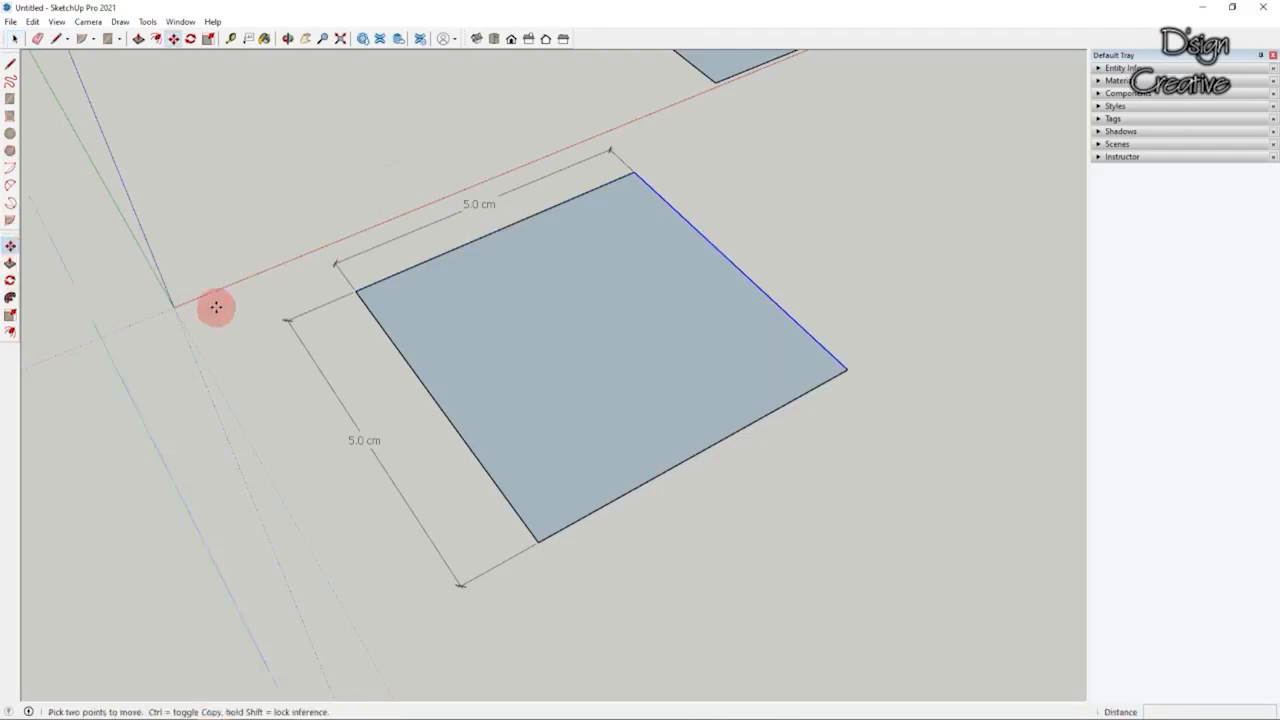
click(638, 177)
scroll(638, 177, down, 3)
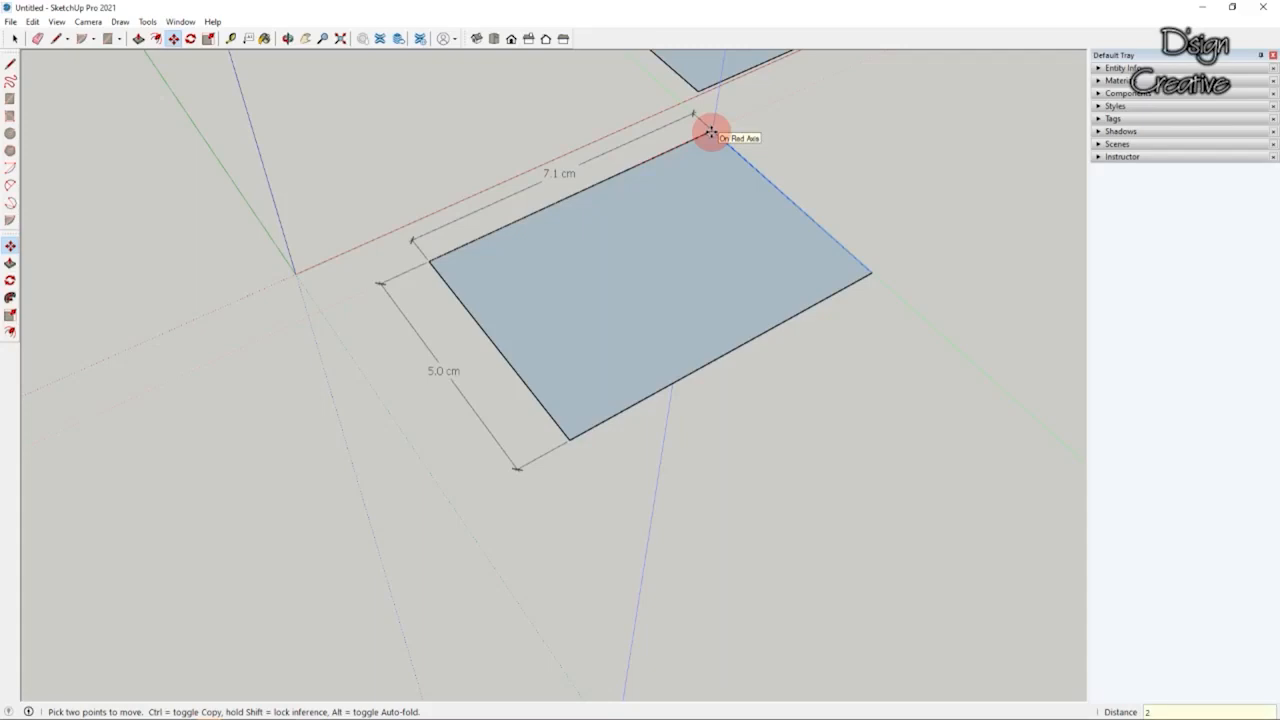
key(Return)
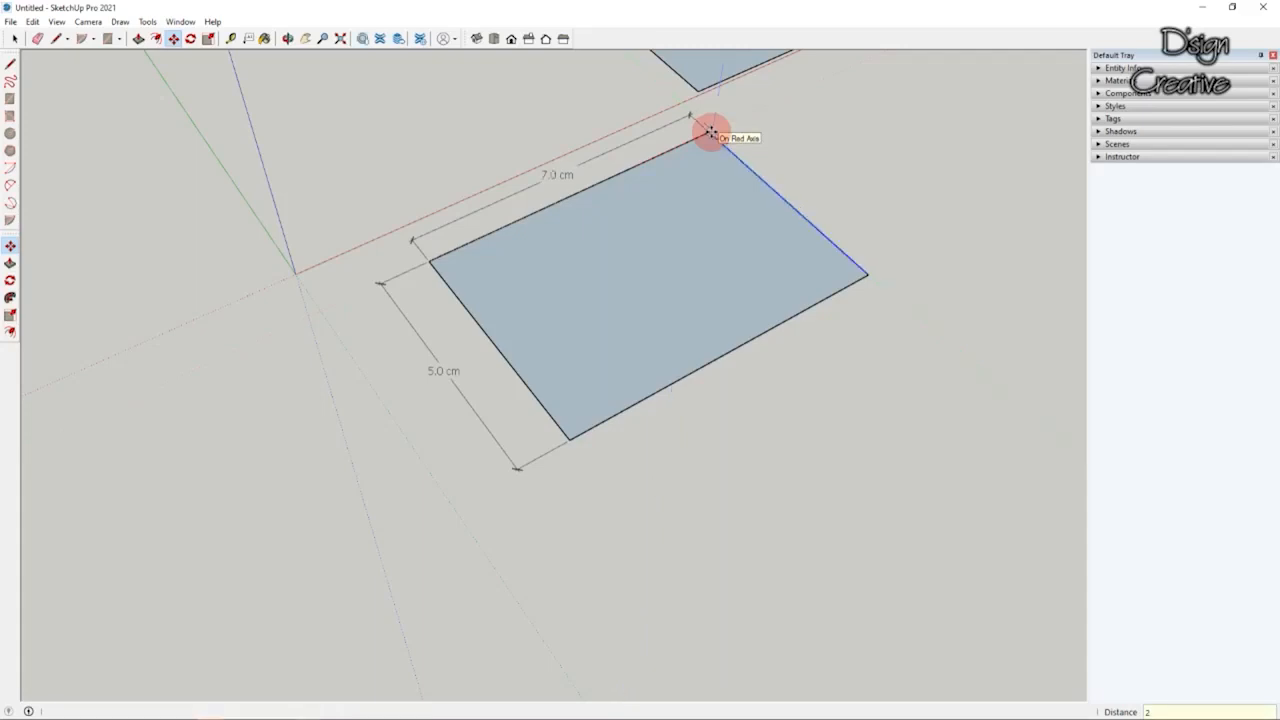
click(14, 40)
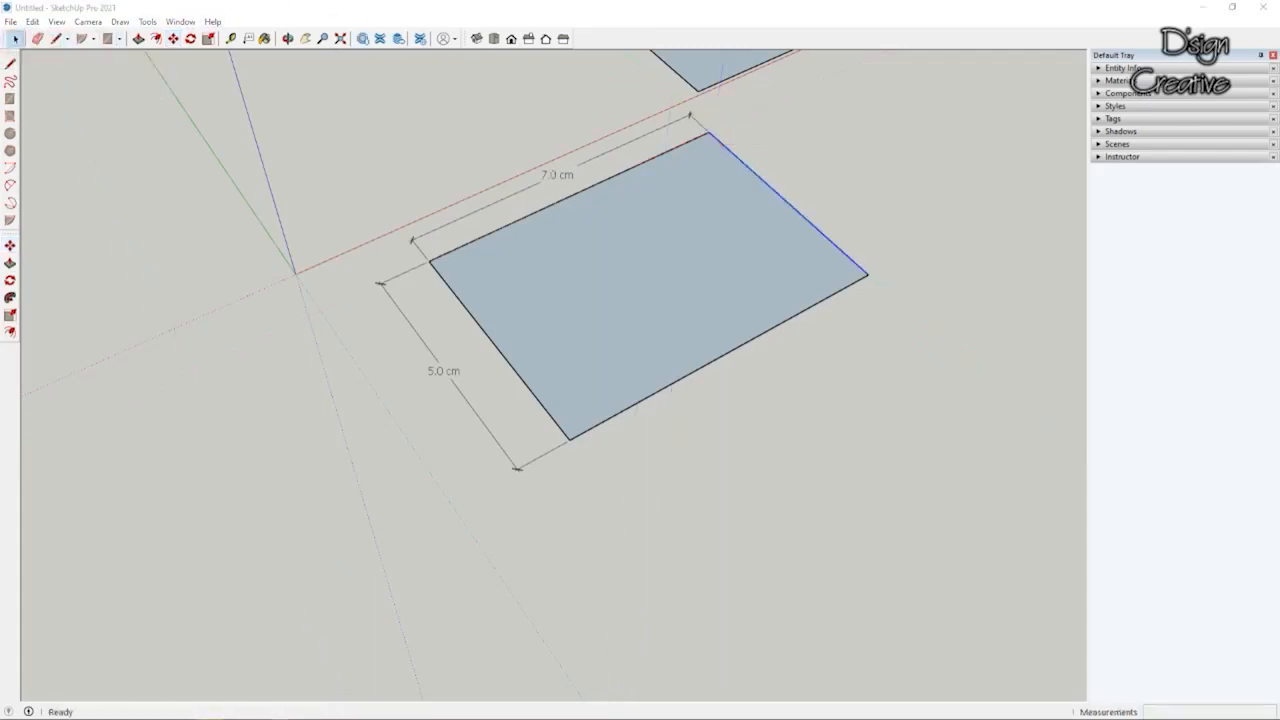
Step: Examine the widened rectangle and its dimensions up close
scroll(543, 166, up, 3)
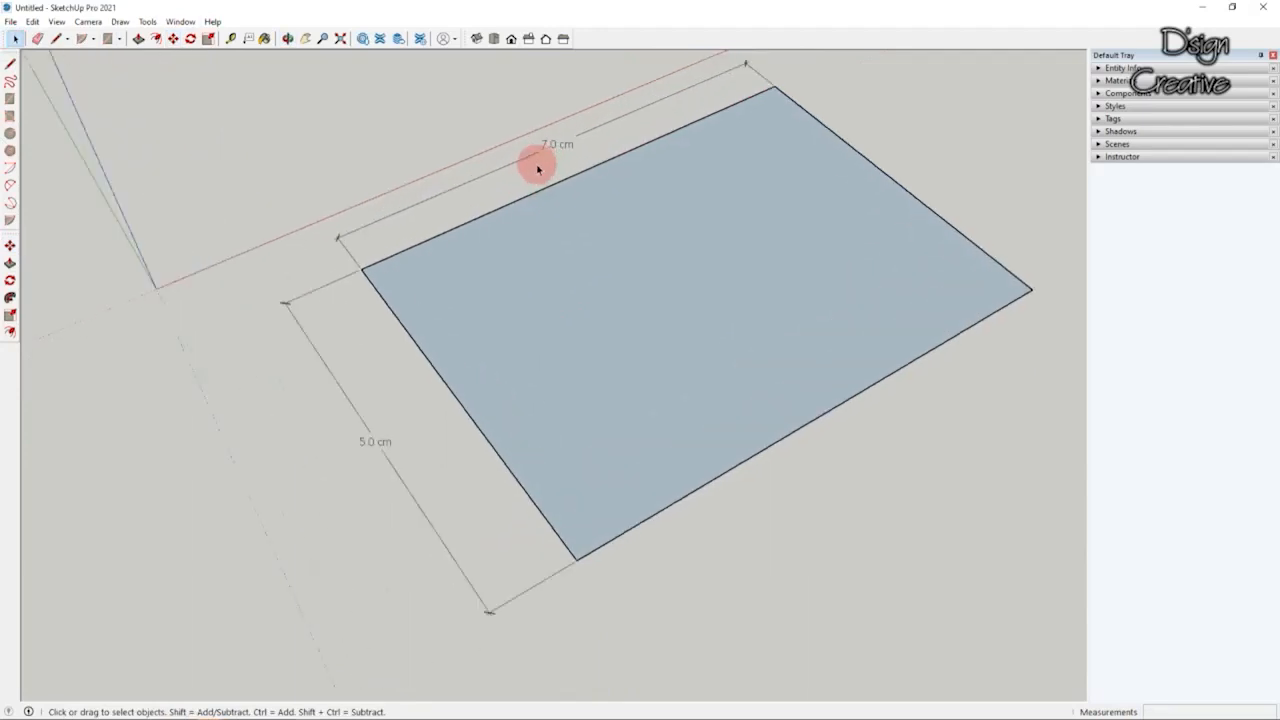
click(306, 38)
drag(651, 268, 540, 235)
drag(671, 249, 584, 222)
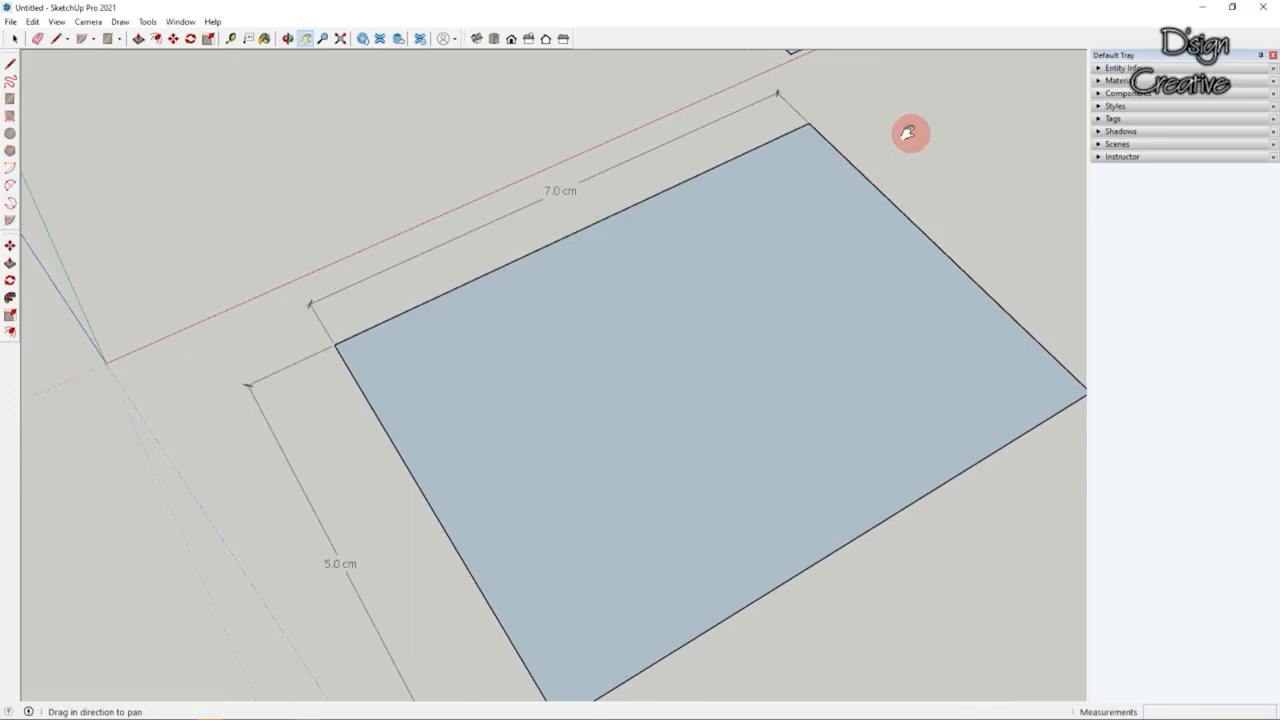
drag(556, 205, 467, 211)
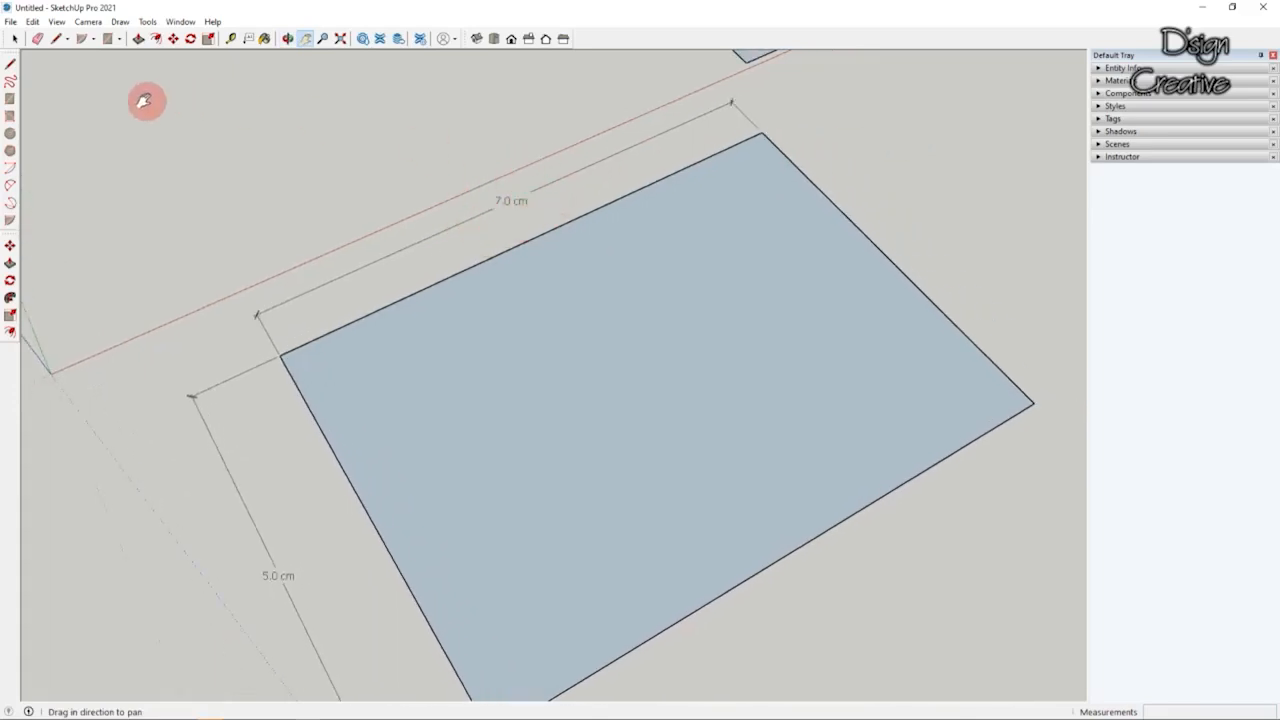
click(15, 38)
scroll(500, 214, down, 6)
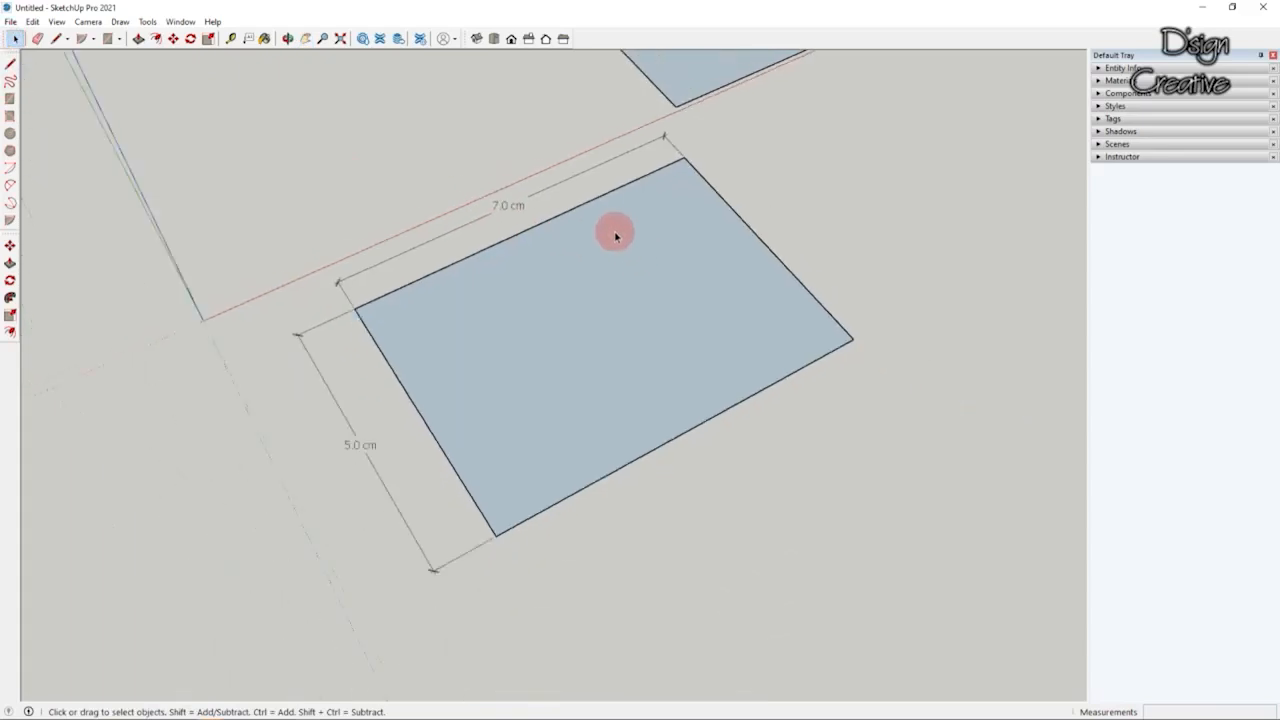
scroll(557, 470, up, 5)
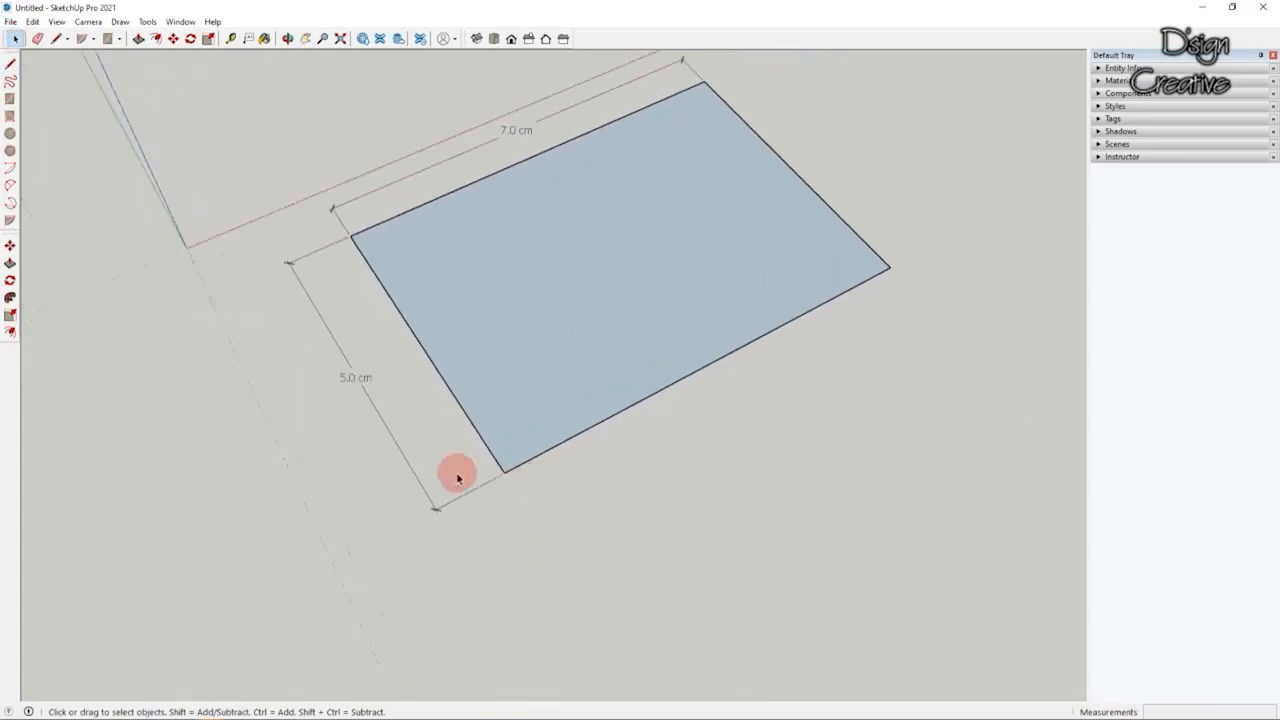
Step: Move the rectangle's edge farthest from the red axis 4 cm outward along the green axis
click(480, 425)
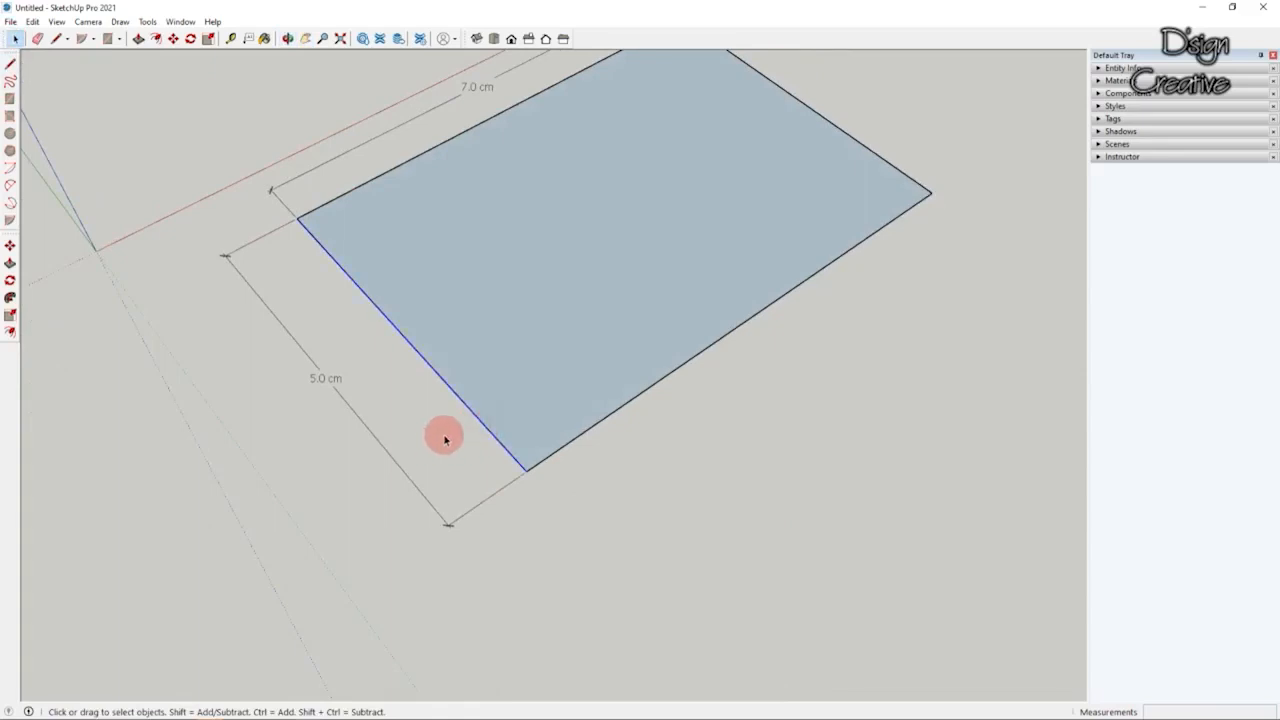
middle_drag(523, 437, 591, 422)
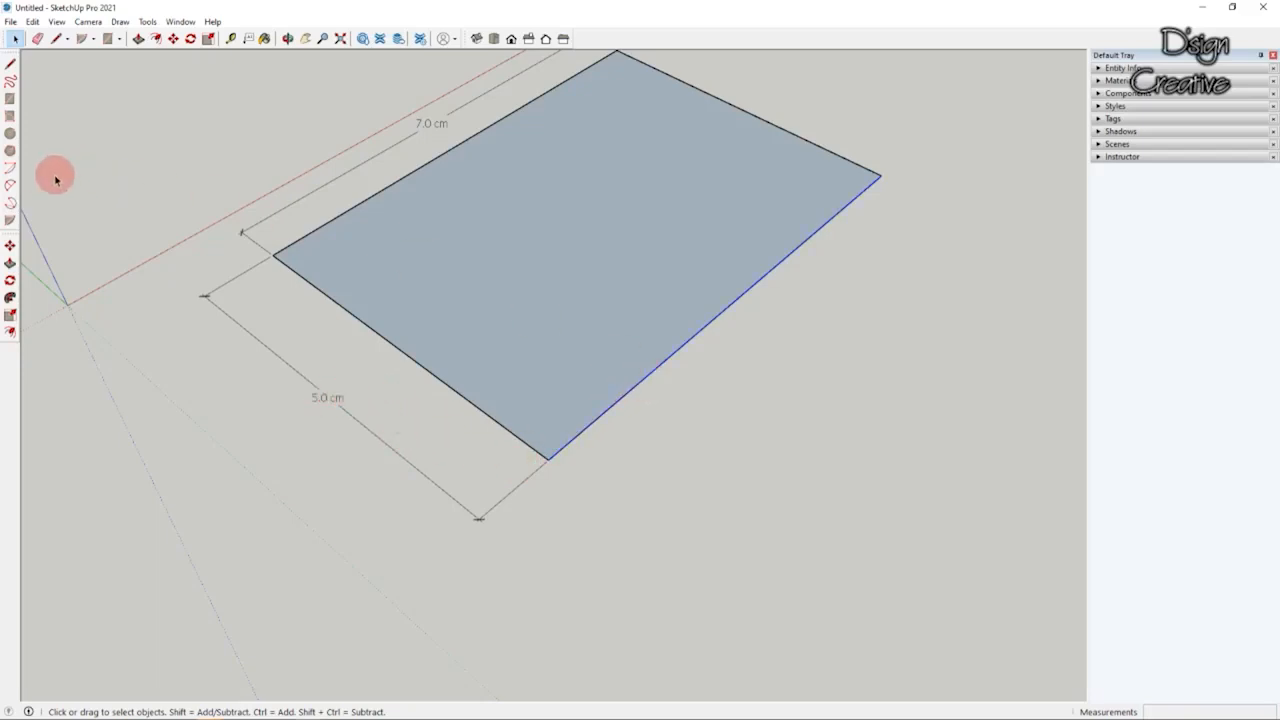
click(11, 246)
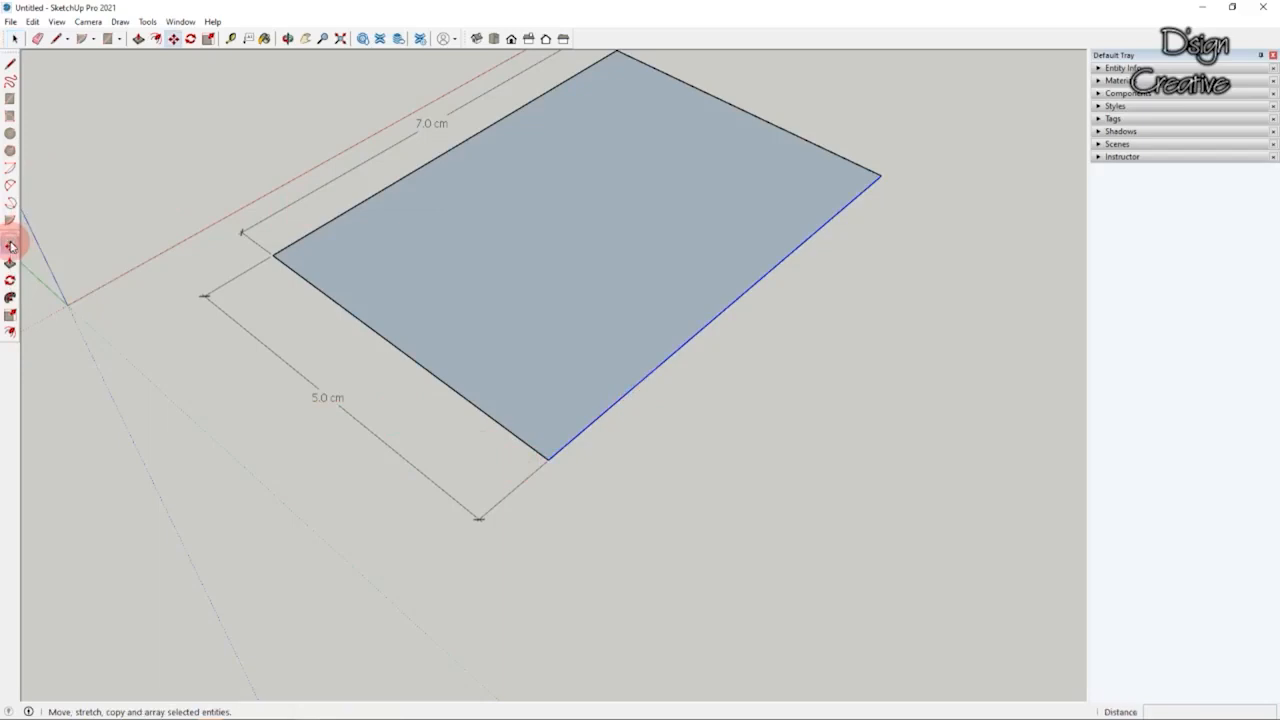
scroll(587, 253, down, 1)
scroll(546, 362, up, 2)
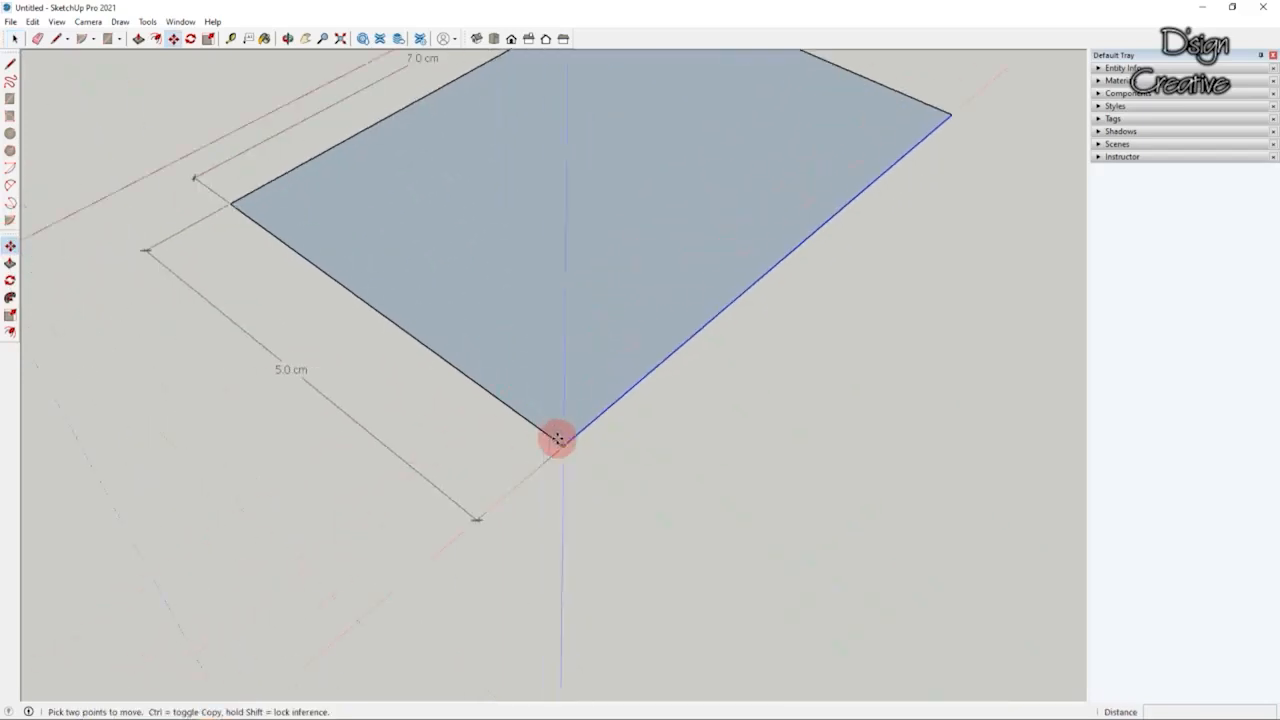
scroll(558, 438, down, 4)
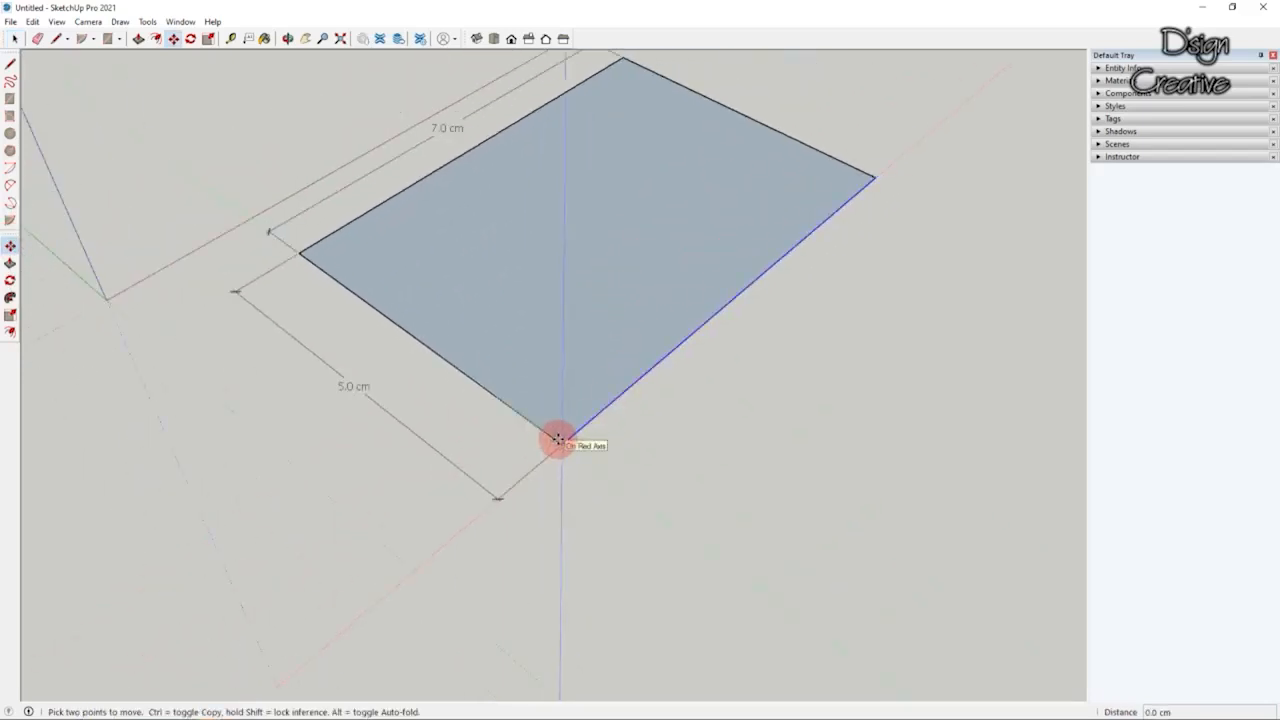
drag(558, 434, 626, 486)
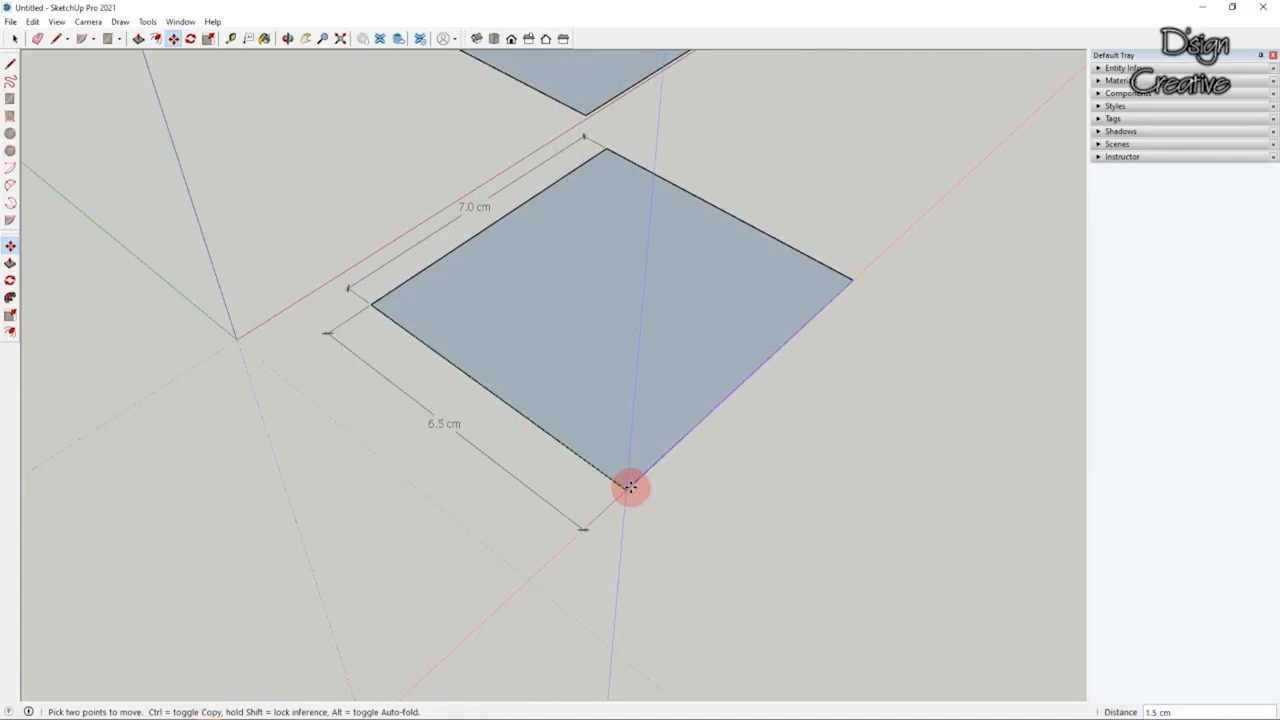
key(Return)
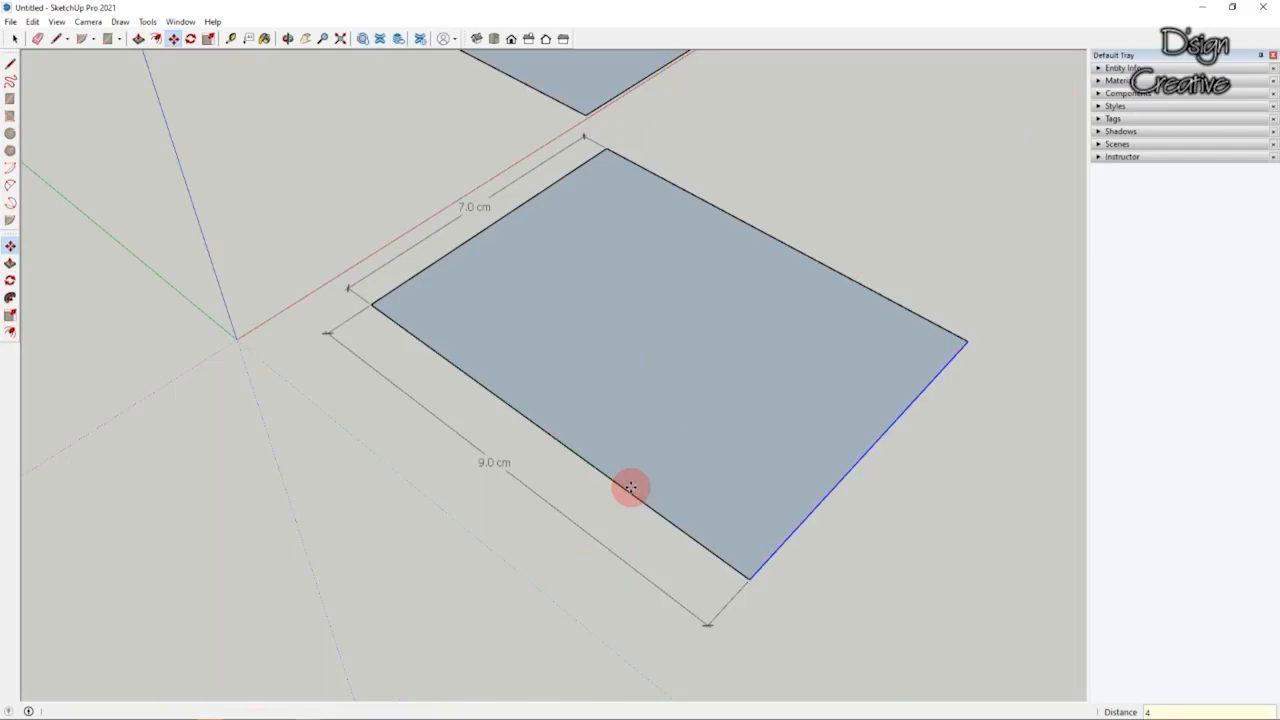
click(15, 38)
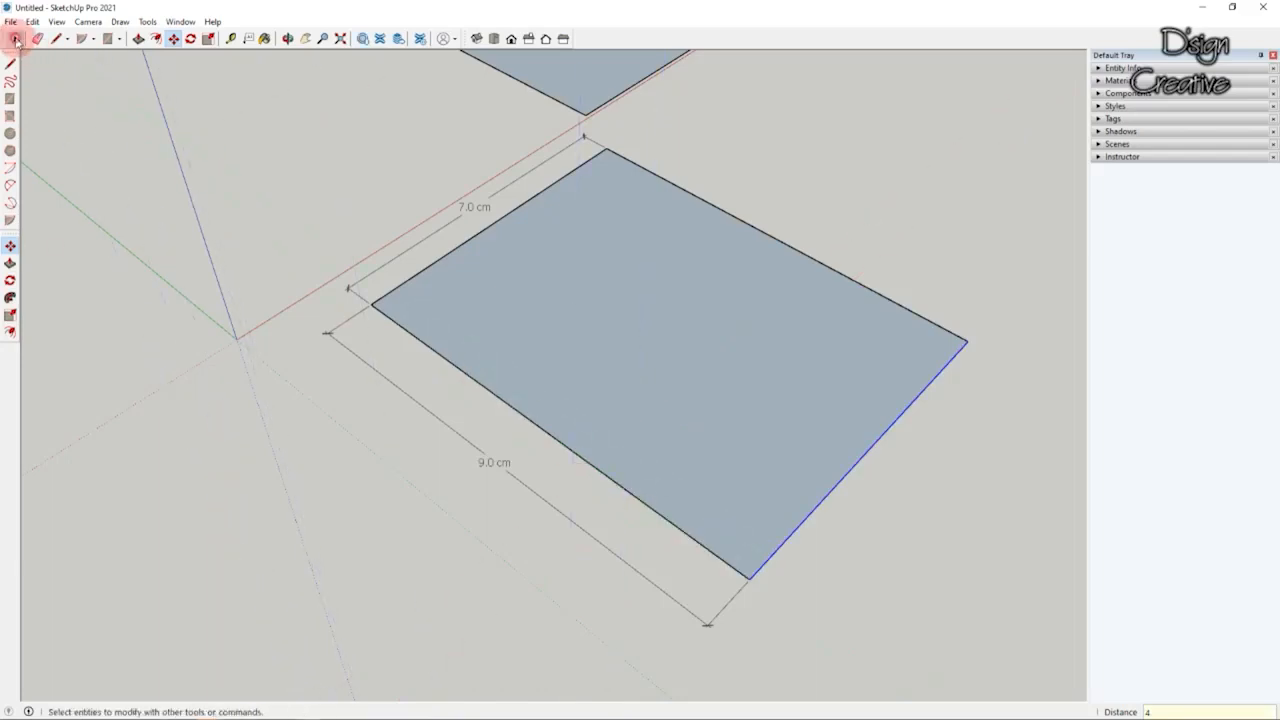
Step: Highlight the rectangle's edge parallel to the green axis nearest the origin, and examine the resized rectangle and its dimensions
click(437, 354)
scroll(565, 410, up, 3)
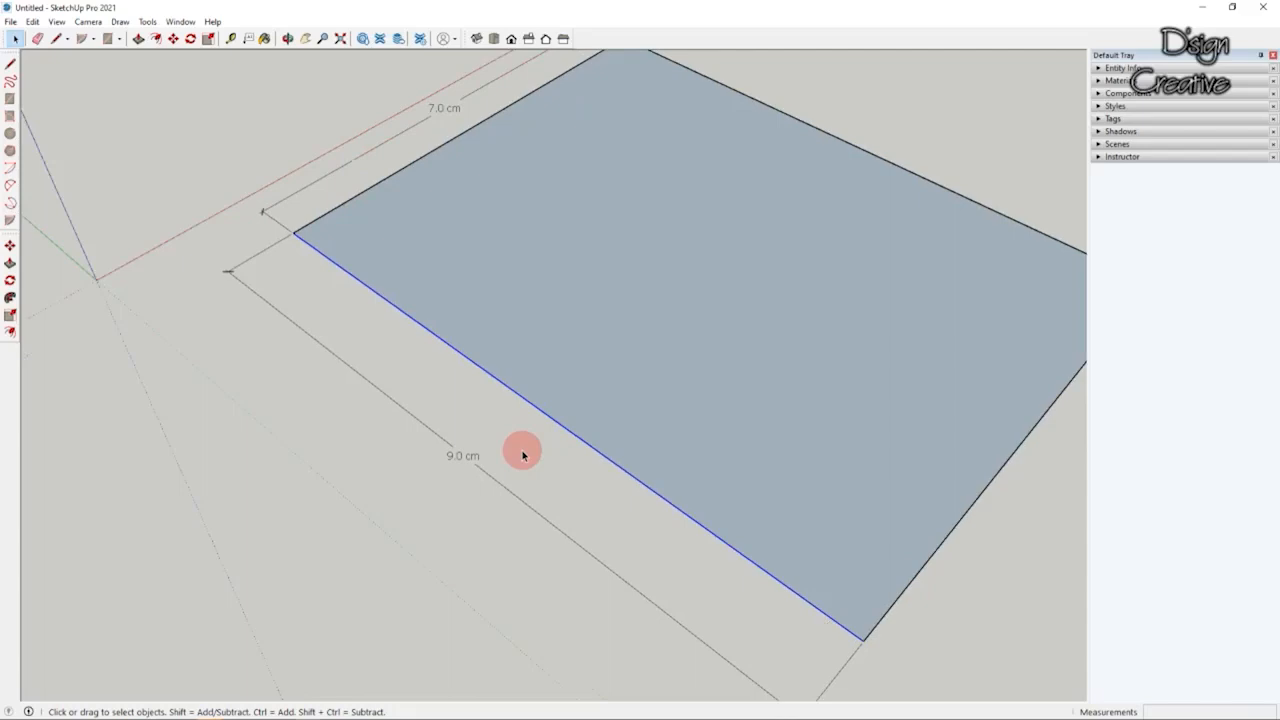
scroll(522, 455, down, 2)
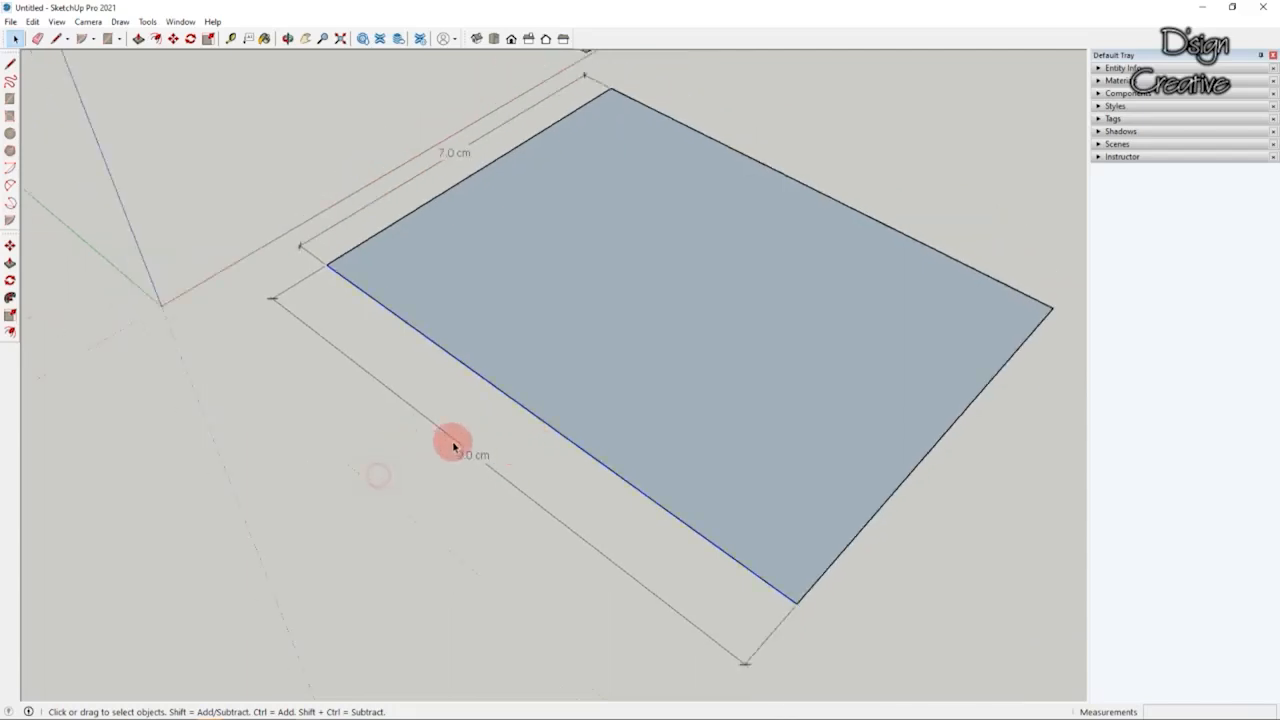
scroll(450, 442, down, 2)
mouse_move(556, 385)
middle_down()
mouse_move(429, 329)
mouse_move(437, 306)
mouse_move(475, 355)
middle_up()
scroll(475, 352, up, 1)
middle_drag(568, 297, 598, 295)
scroll(505, 238, up, 1)
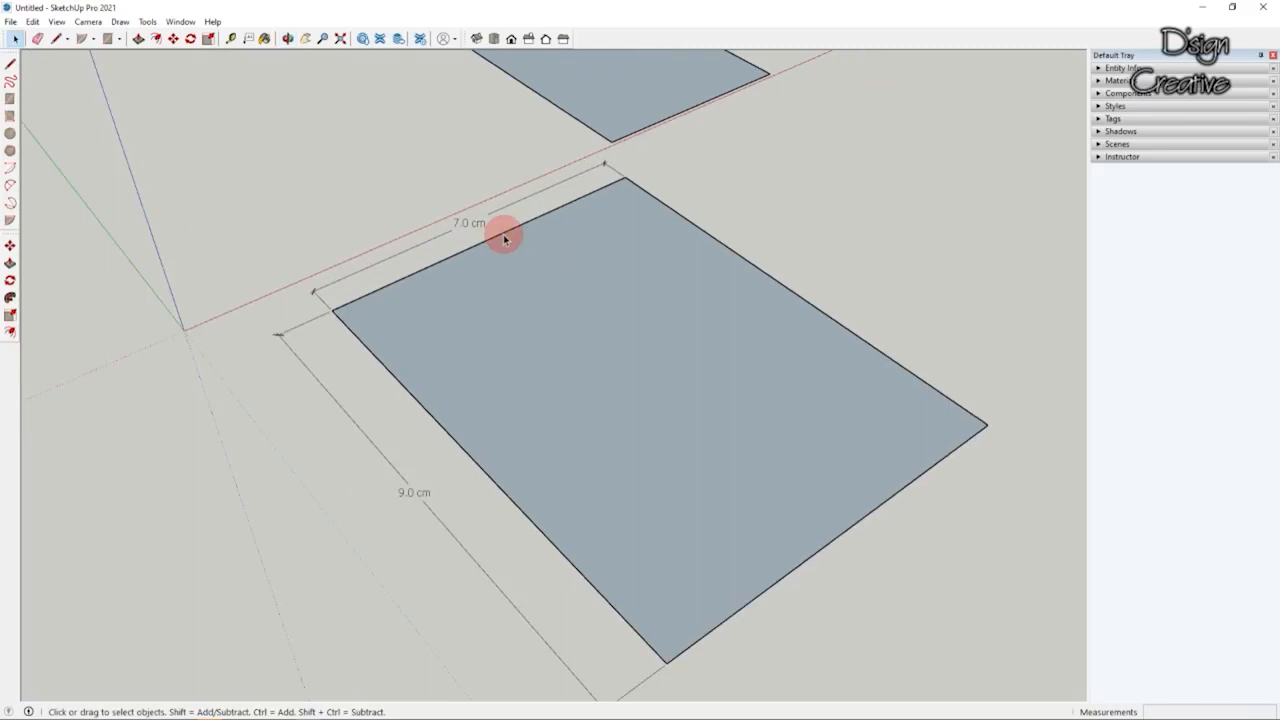
Step: Draw a circle of about 1 cm radius beside the dimensioned rectangle, on the side away from the origin
click(15, 38)
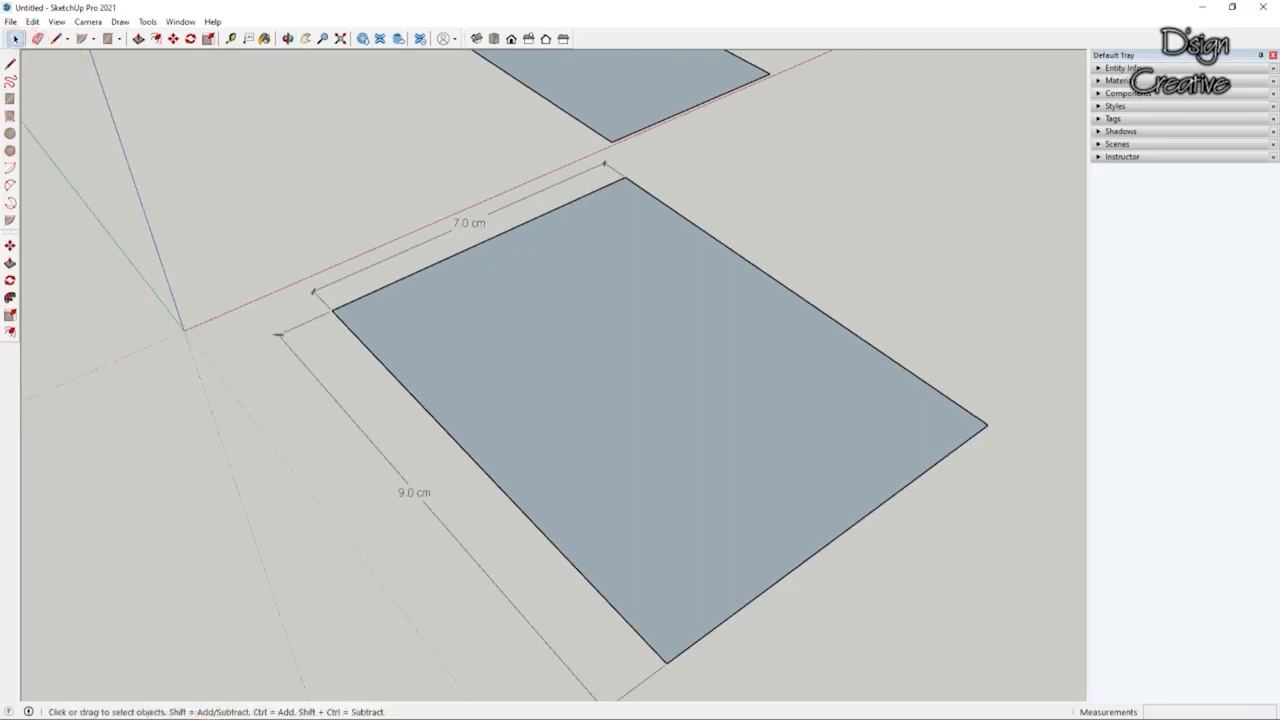
scroll(409, 363, down, 3)
scroll(346, 397, up, 2)
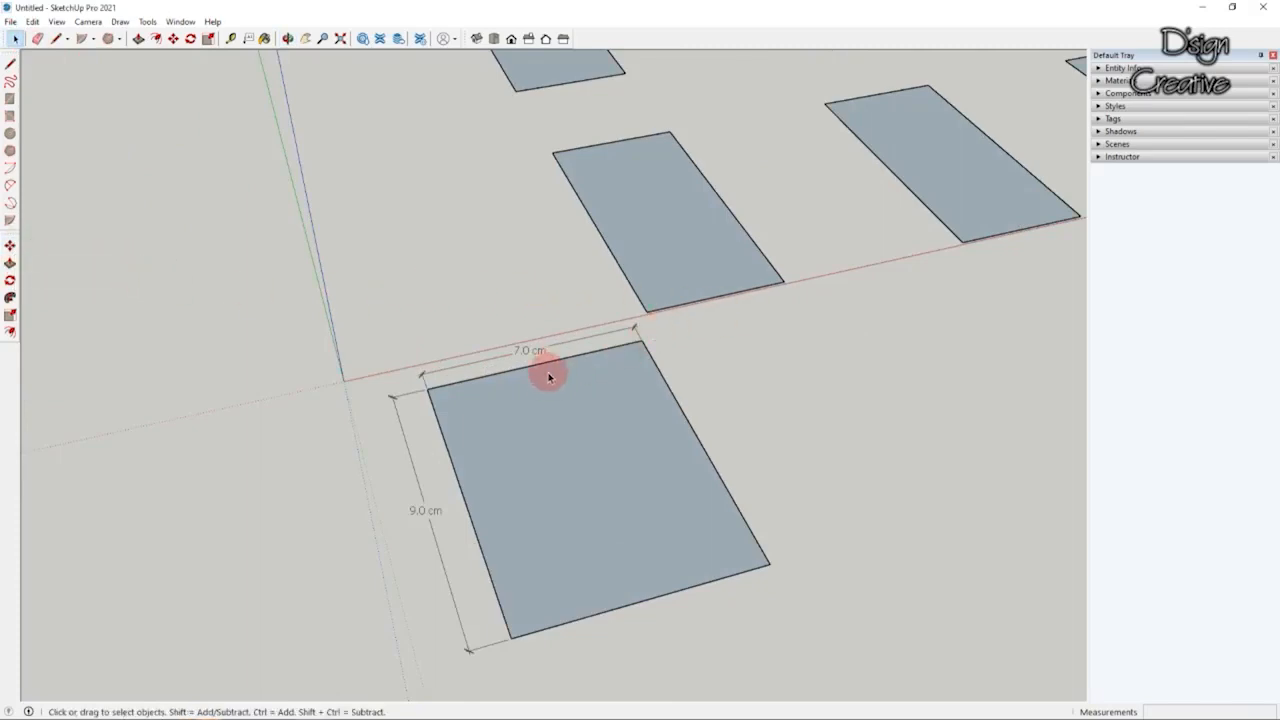
scroll(498, 377, down, 1)
scroll(463, 398, up, 1)
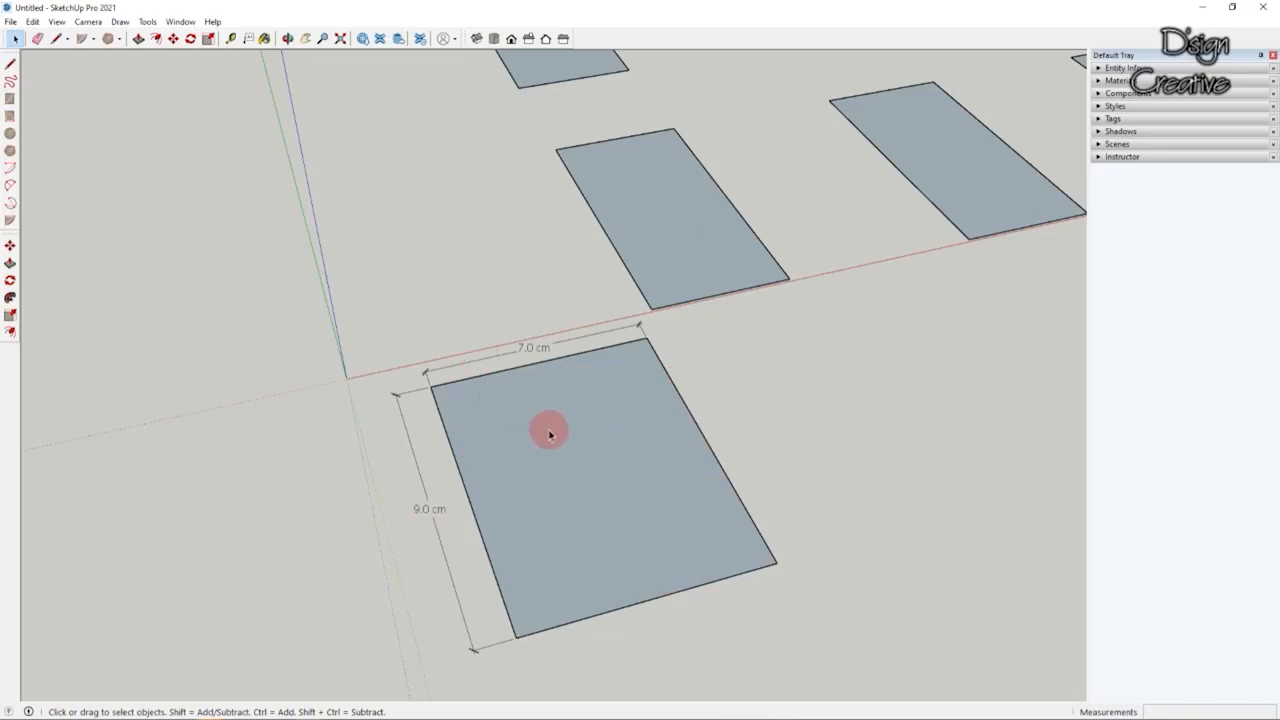
scroll(500, 440, down, 1)
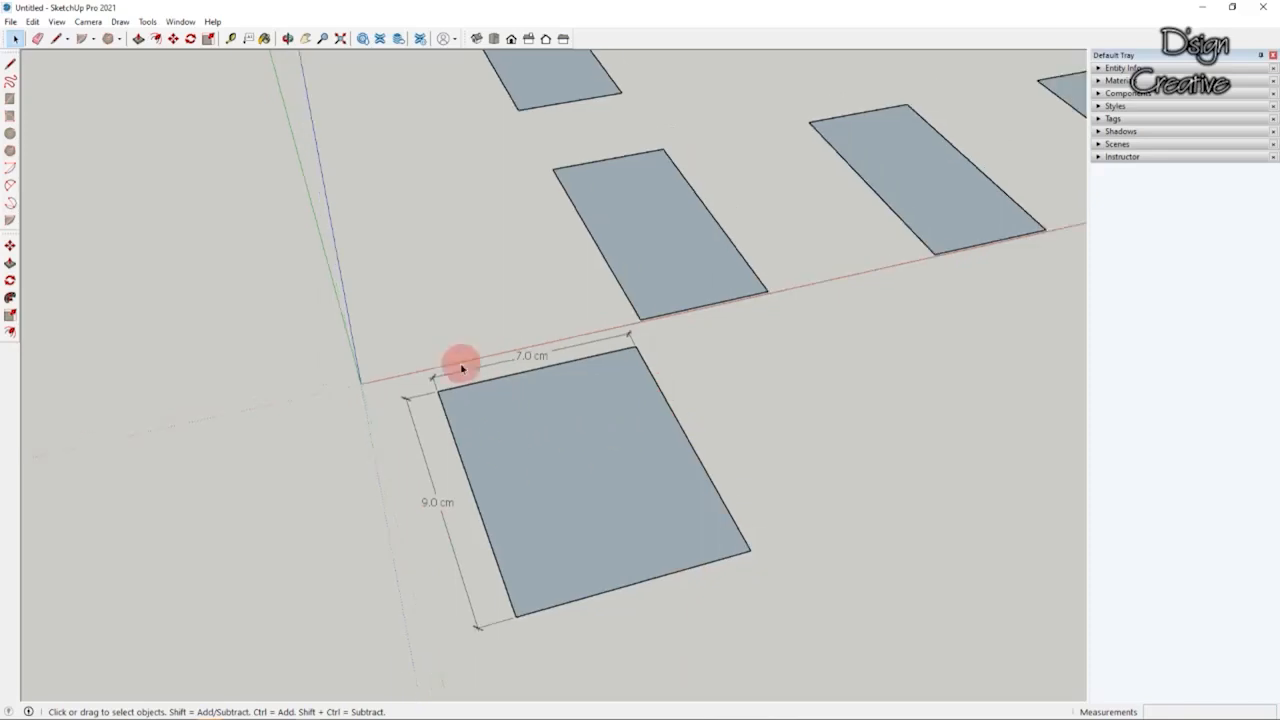
click(10, 133)
click(810, 403)
click(845, 412)
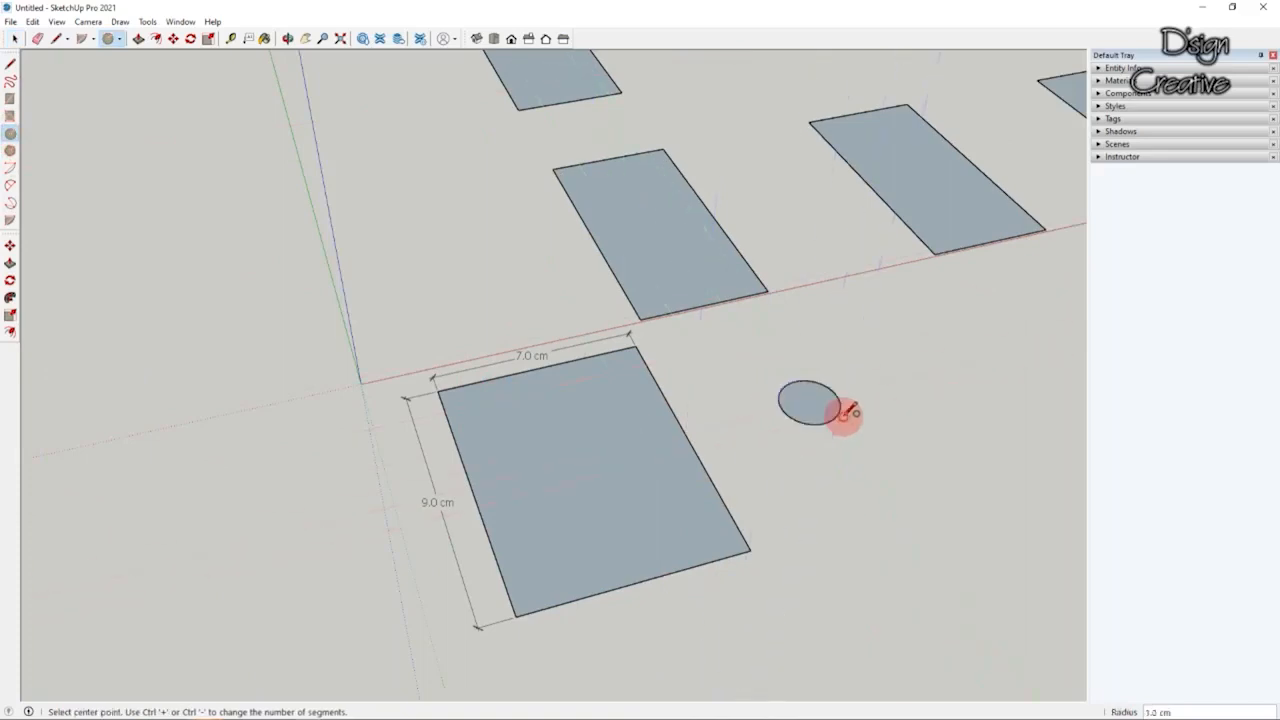
Step: Select the circle's outline and move the circle about 4.4 cm along the red axis, away from the dimensioned rectangle
click(15, 38)
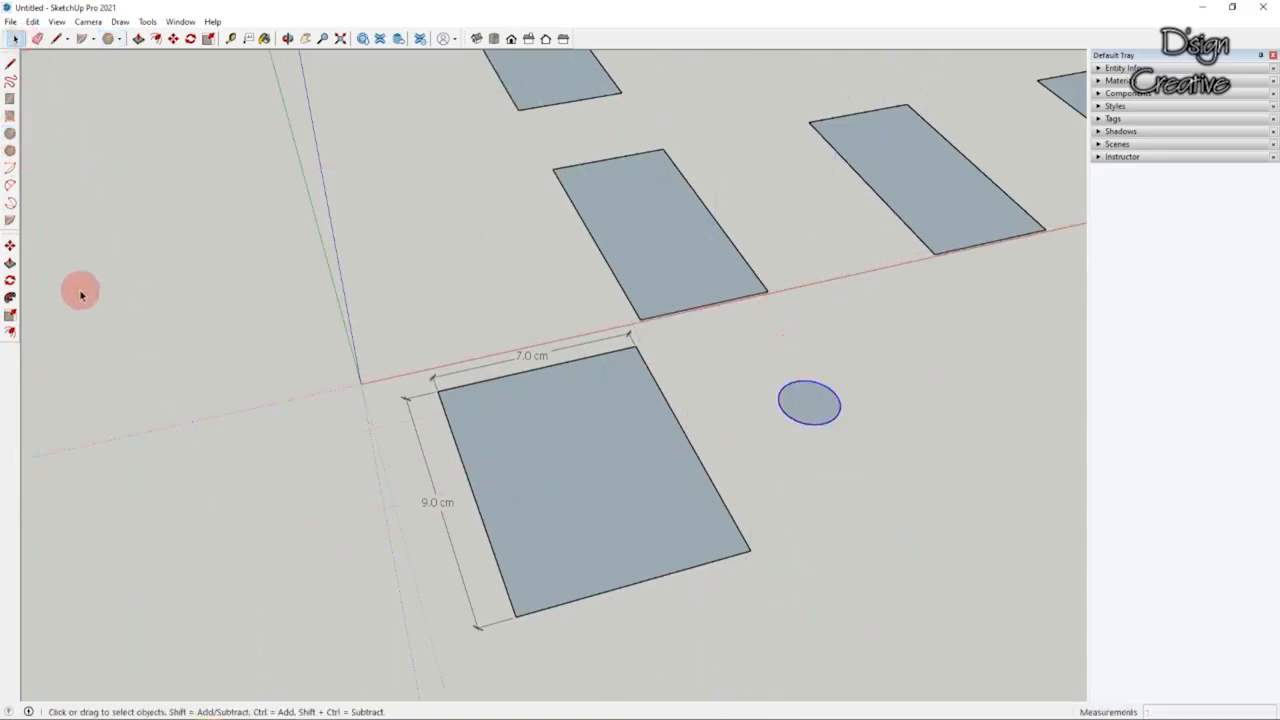
click(10, 245)
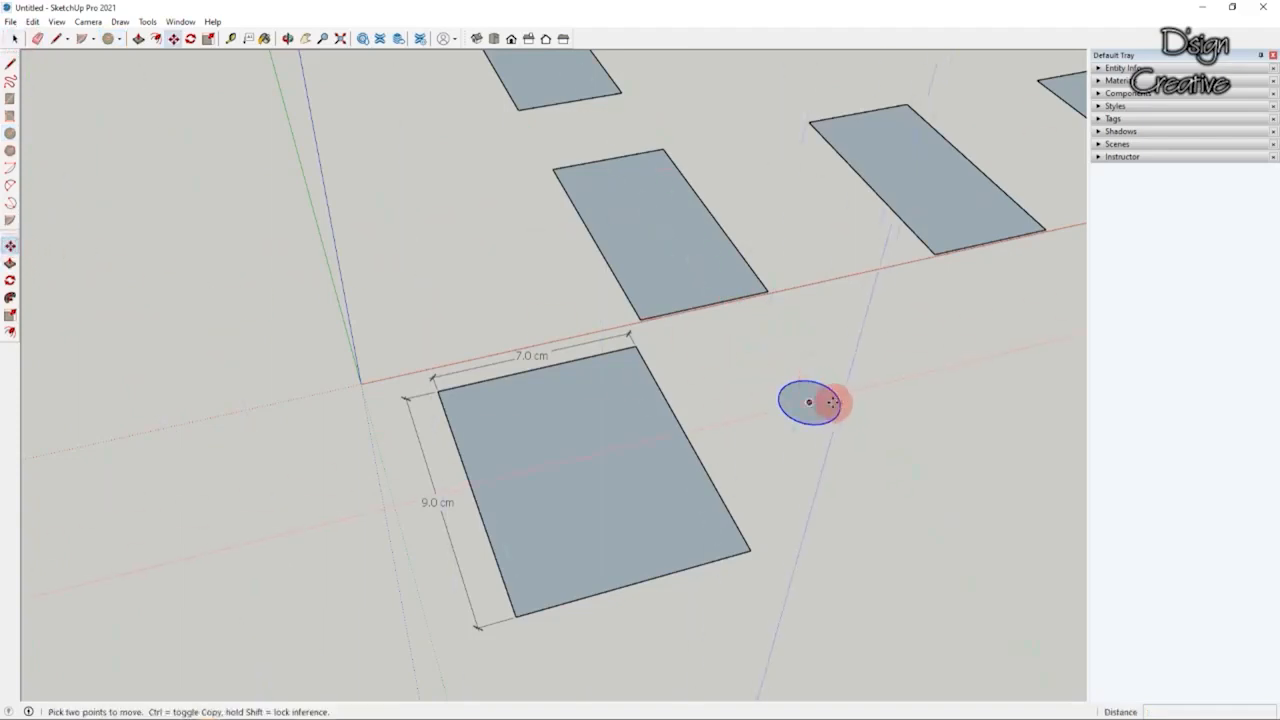
scroll(840, 398, up, 2)
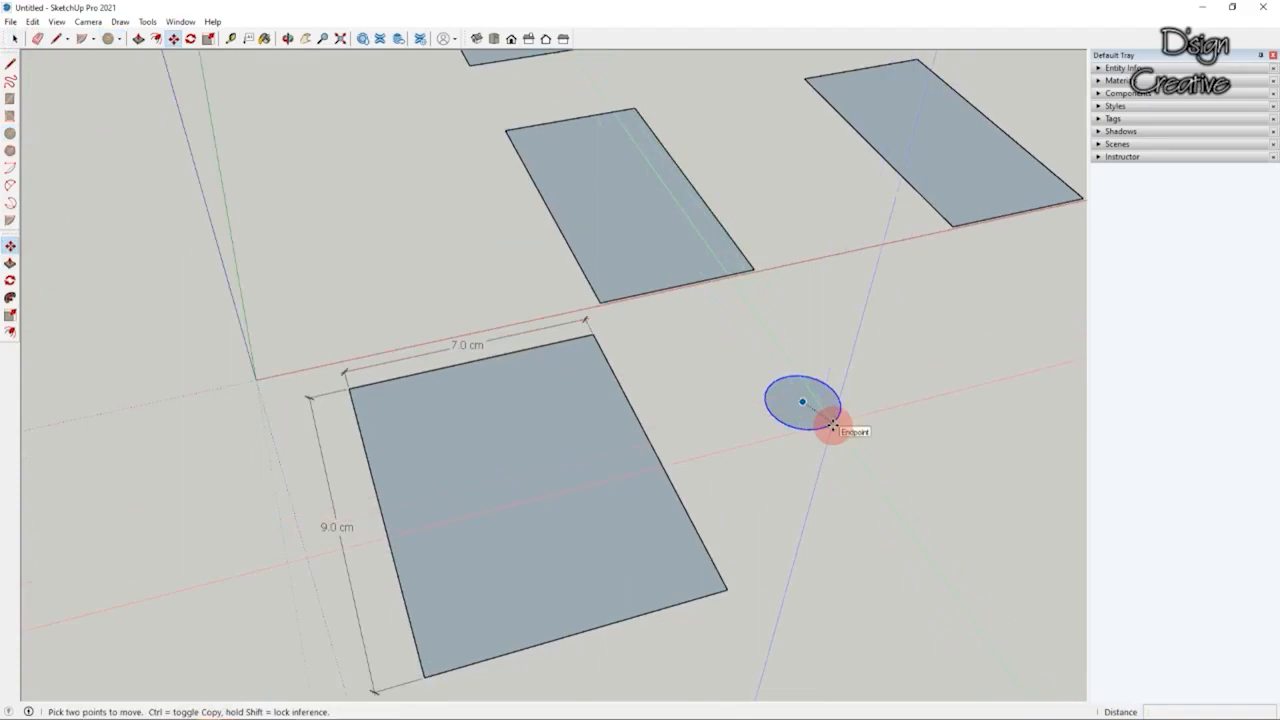
click(832, 425)
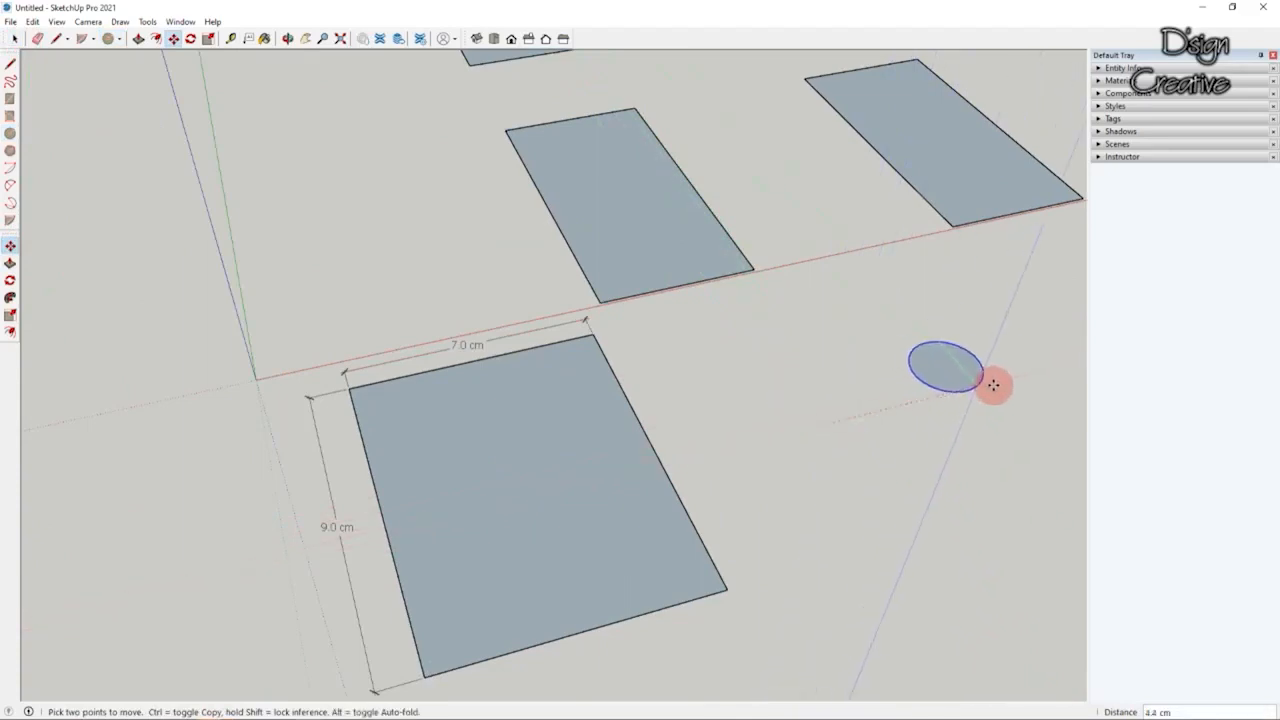
click(994, 386)
Step: Copy the circle's outline back along the red axis toward the dimensioned rectangle and clear the selection
middle_drag(840, 423, 970, 372)
key(ctrl)
click(969, 376)
click(828, 415)
middle_drag(749, 374, 369, 198)
click(14, 38)
click(251, 225)
middle_drag(251, 225, 327, 262)
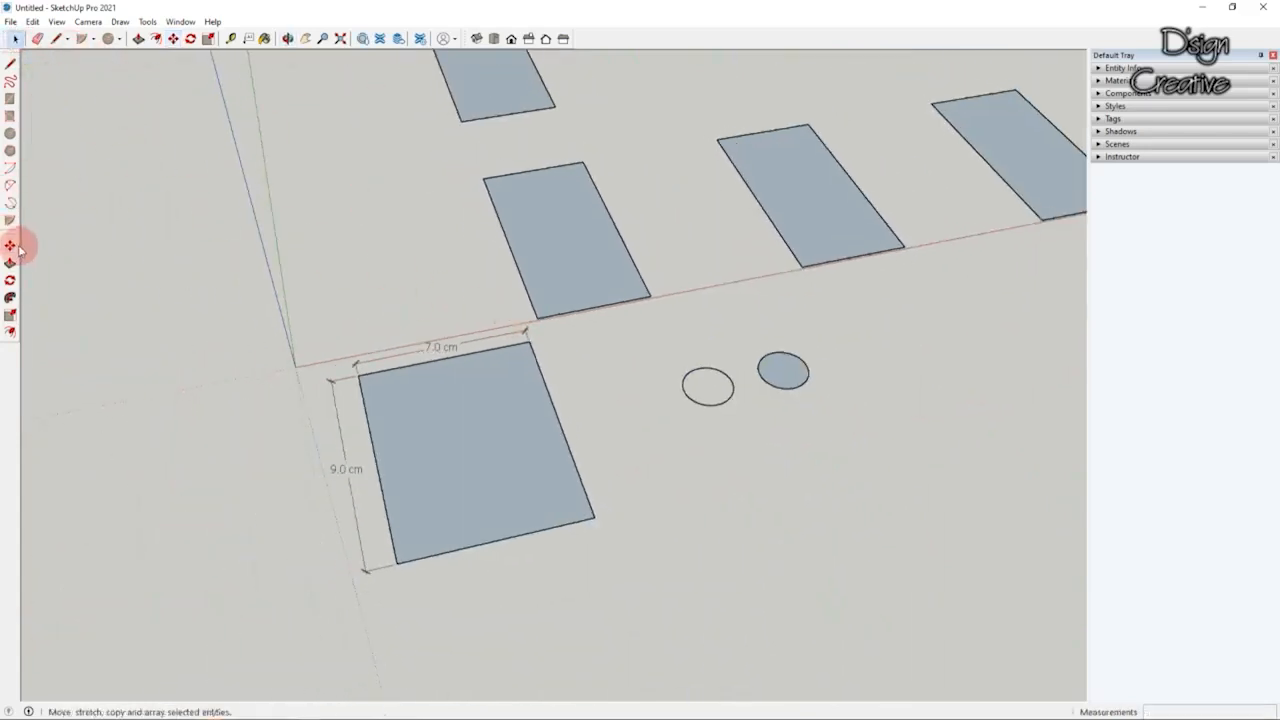
Step: Draw a hexagon with an inscribed radius of about 0.6 cm on the open ground near the two circles
click(10, 151)
scroll(733, 468, up, 2)
scroll(733, 468, up, 2)
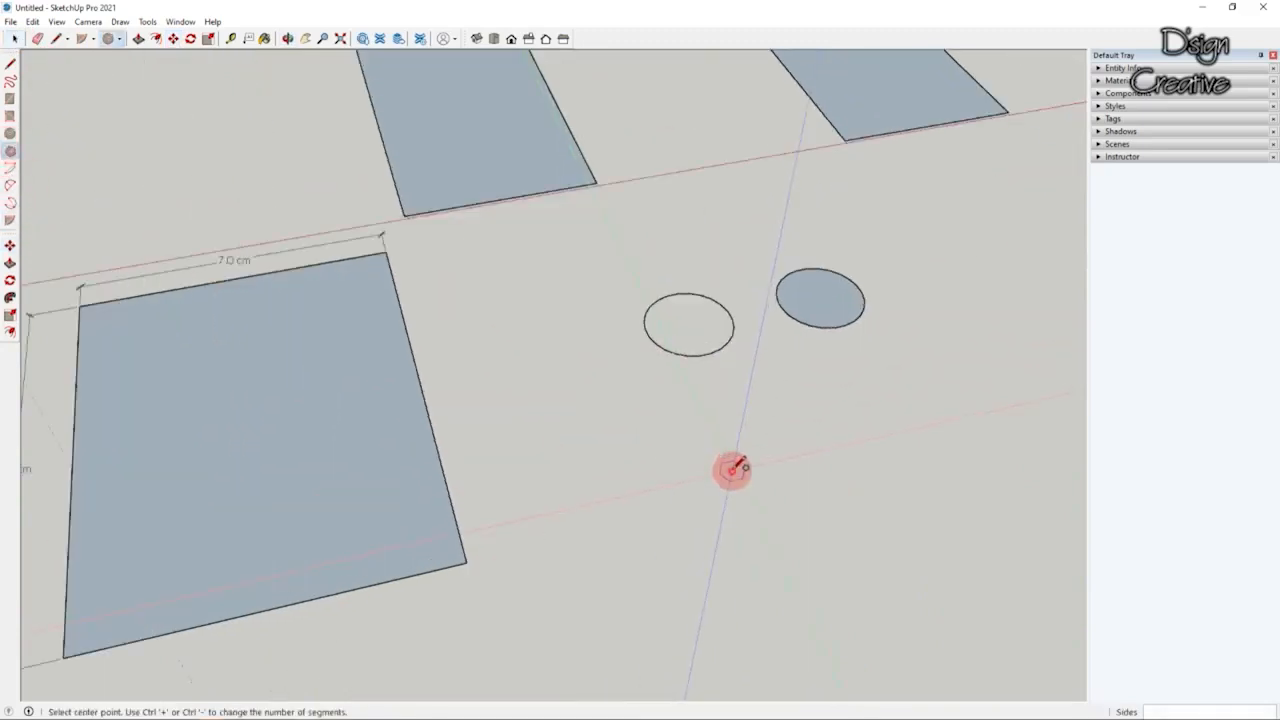
click(732, 471)
click(759, 468)
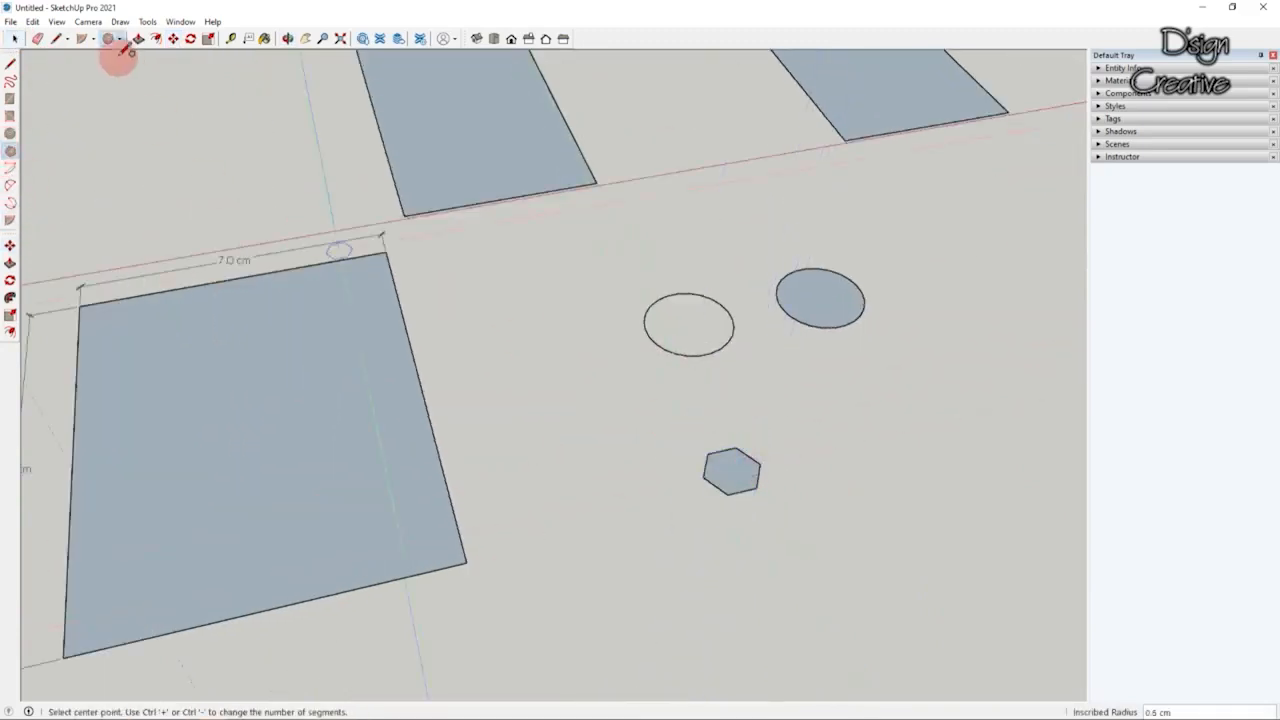
Step: Select the hexagon with its edges and move it about 2.3 cm along the red axis, away from the dimensioned rectangle
click(14, 38)
scroll(748, 464, up, 3)
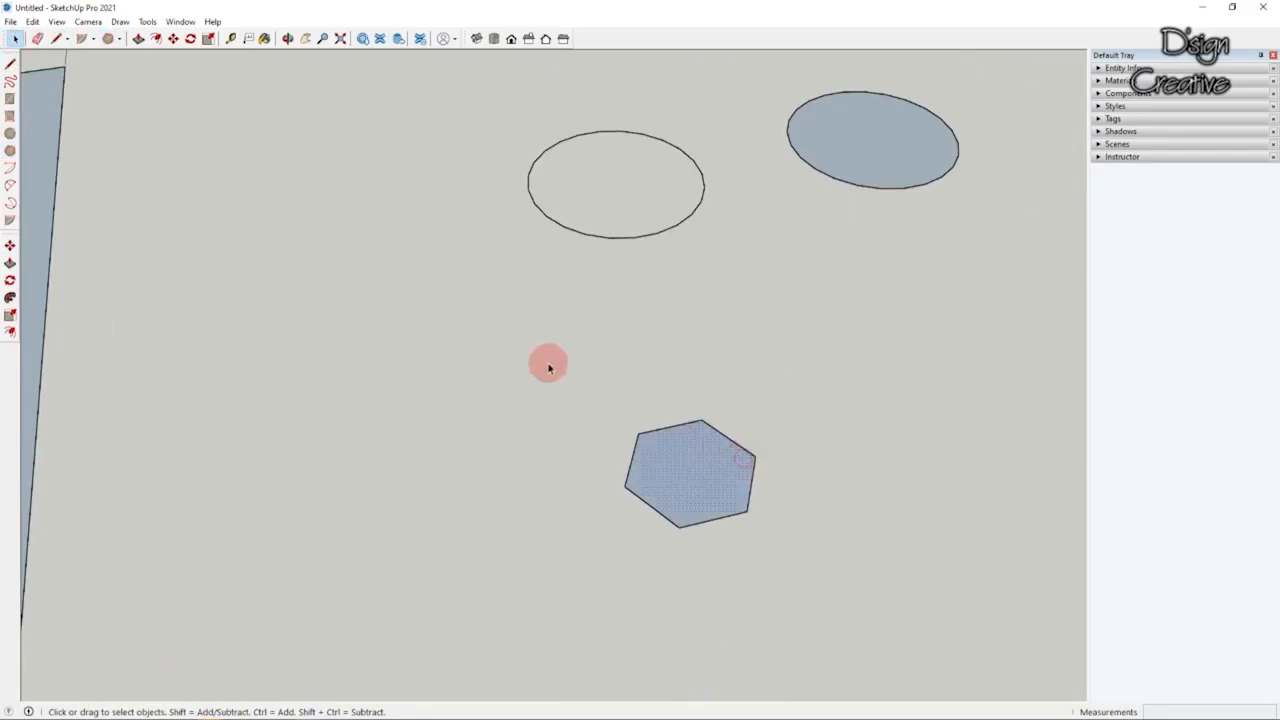
double_click(680, 477)
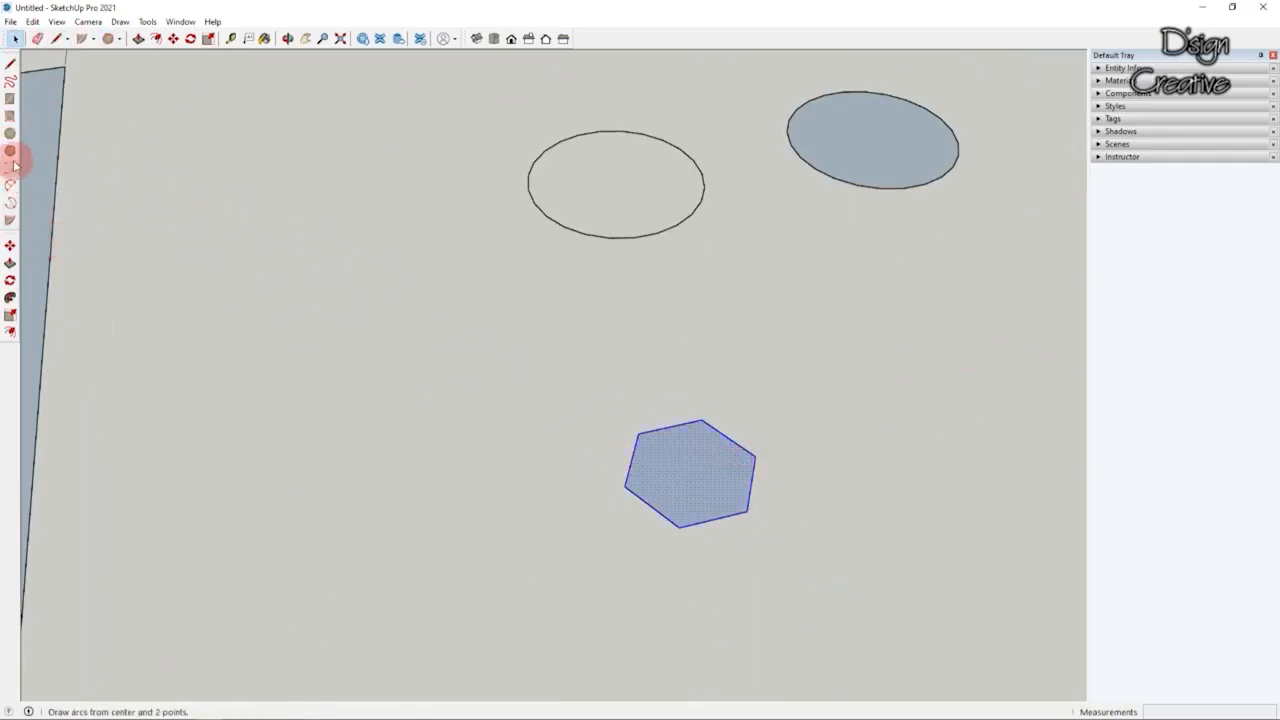
click(10, 245)
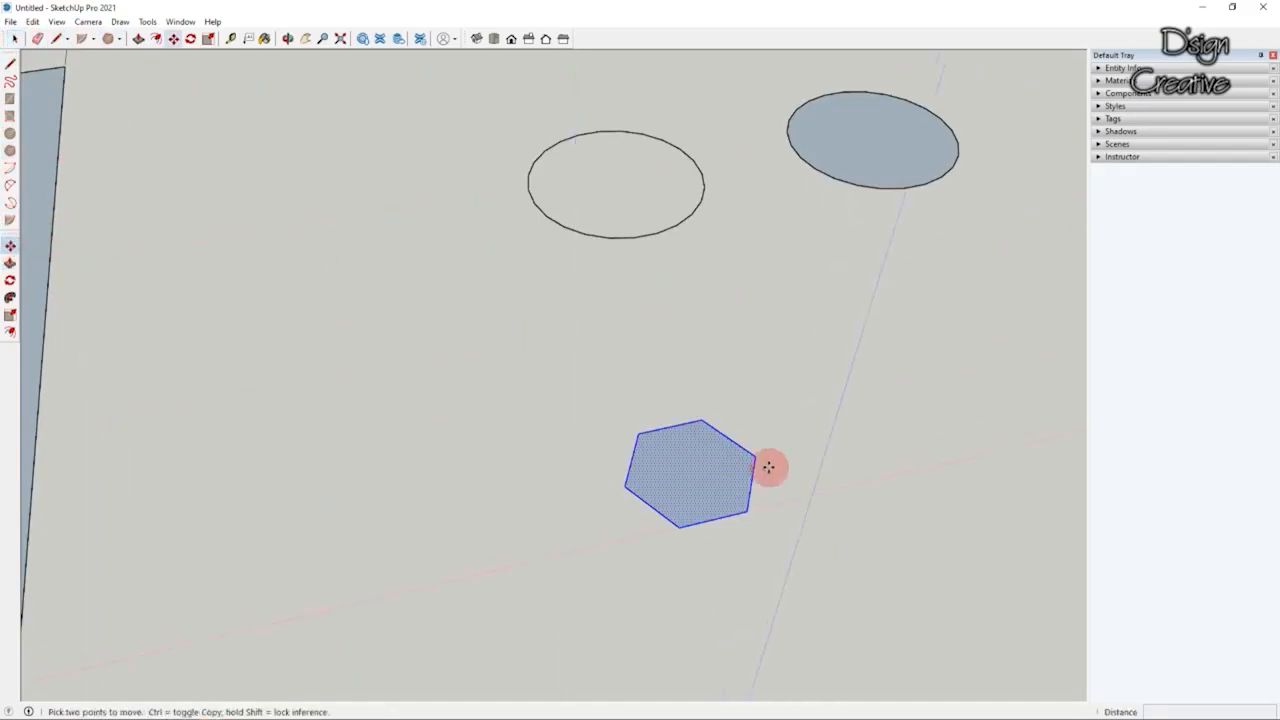
drag(749, 455, 991, 400)
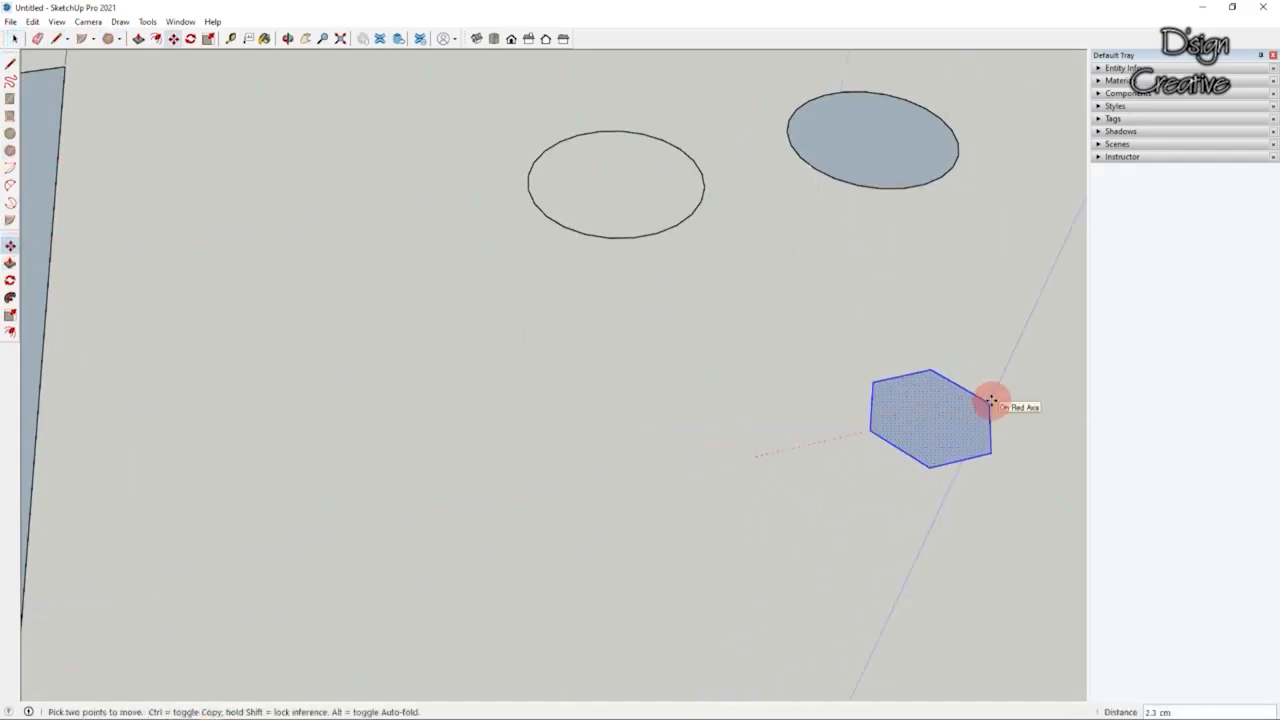
click(991, 400)
Step: Place a copy of the hexagon about 2.1 cm back along the red axis and clear the selection
key(ctrl)
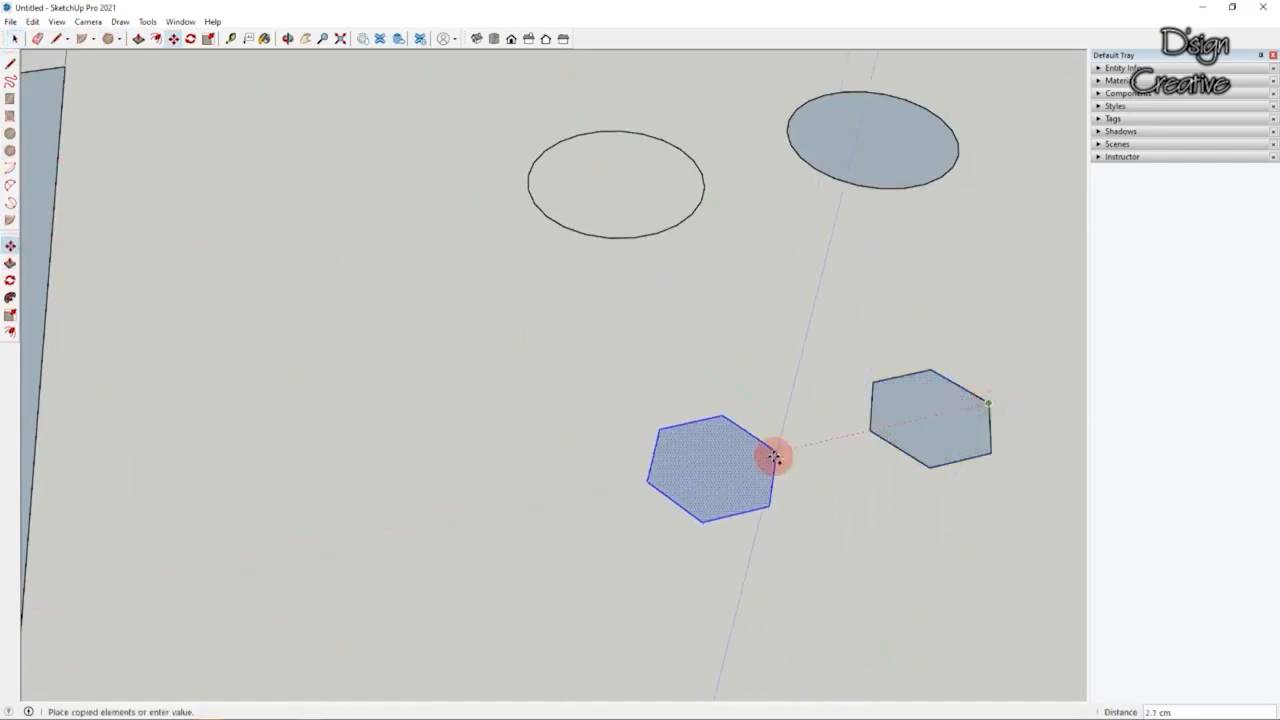
click(773, 456)
click(15, 38)
scroll(506, 386, down, 3)
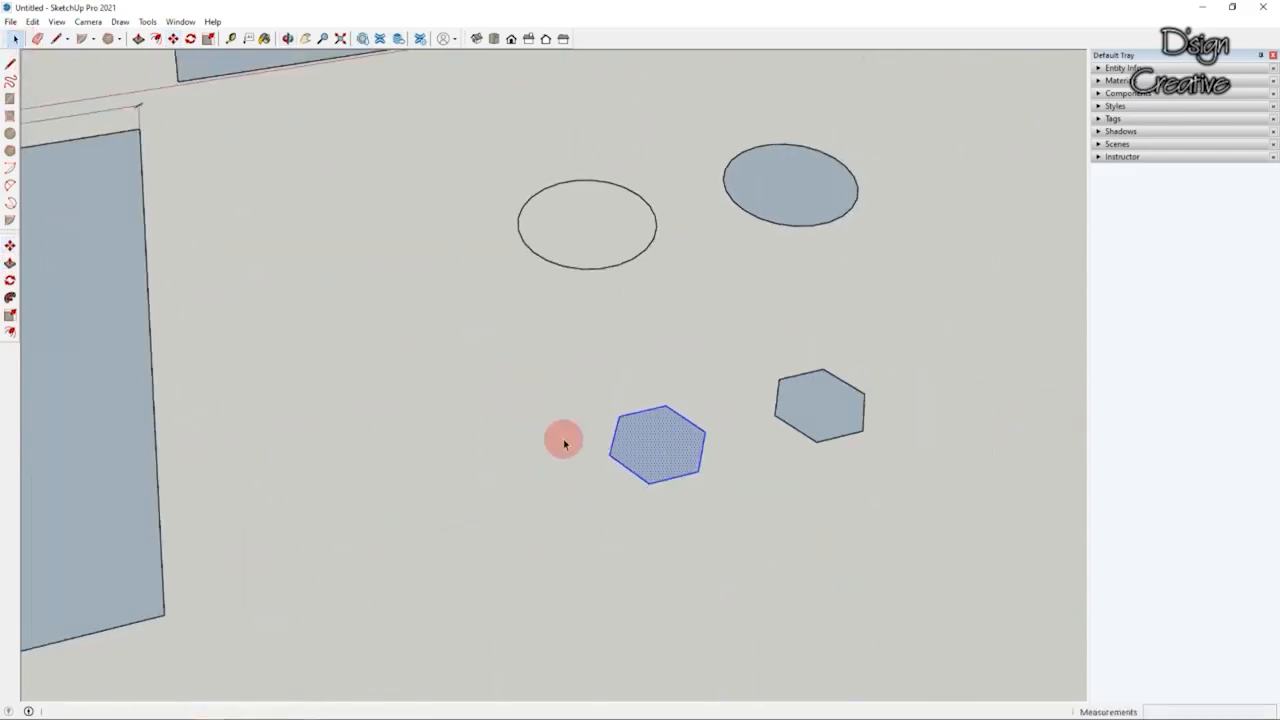
click(783, 491)
Step: Explode the curve outlining the hexagon nearest the dimensioned rectangle into separate edges
scroll(713, 456, up, 3)
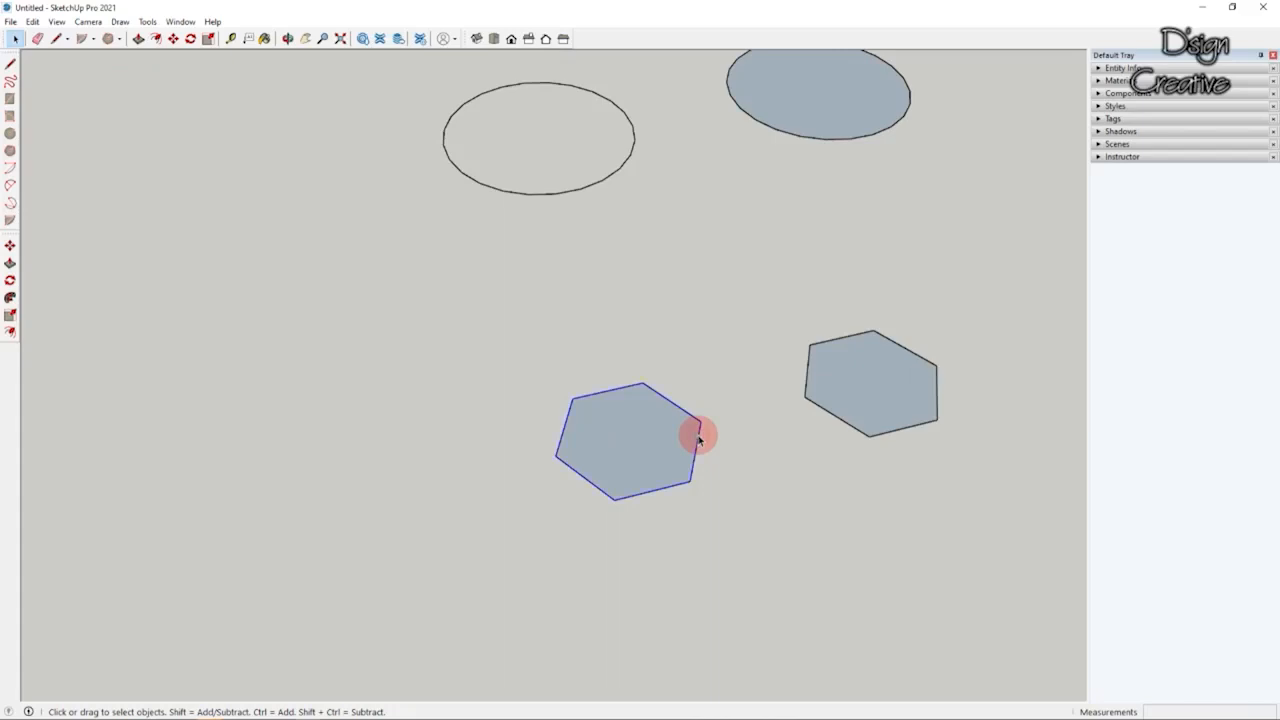
scroll(698, 438, up, 1)
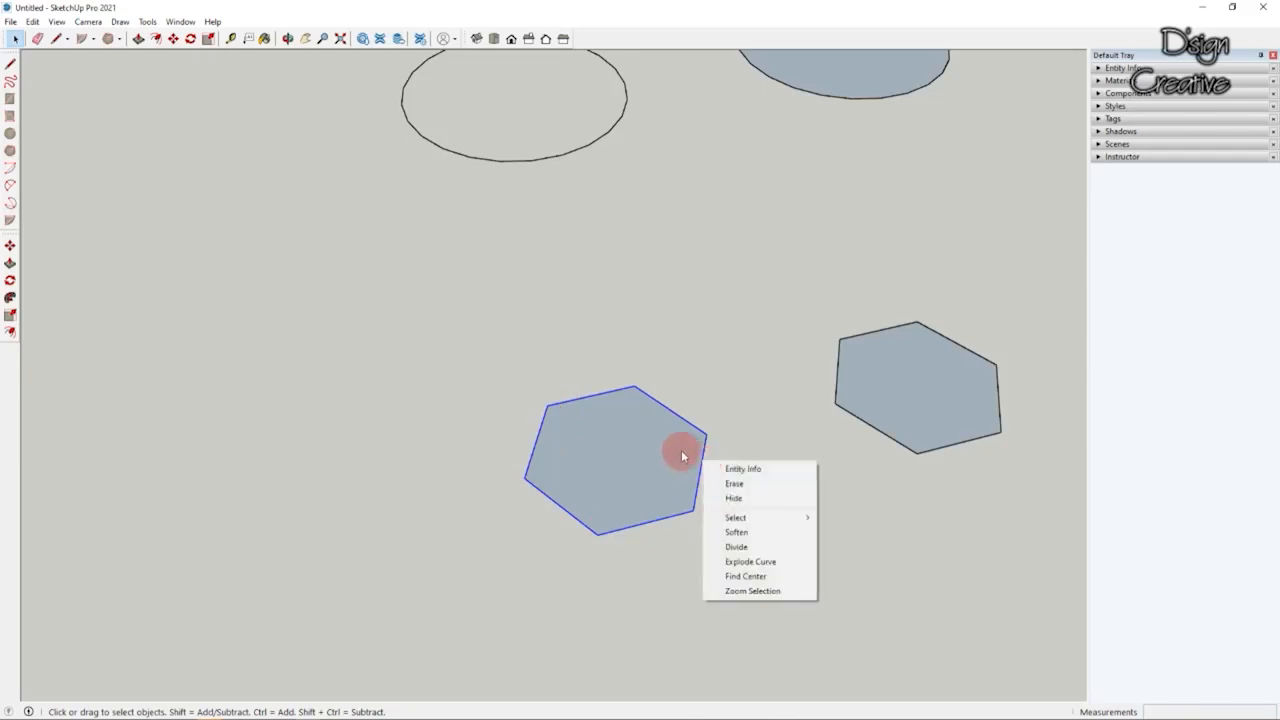
click(683, 455)
scroll(716, 436, up, 2)
click(716, 436)
right_click(716, 436)
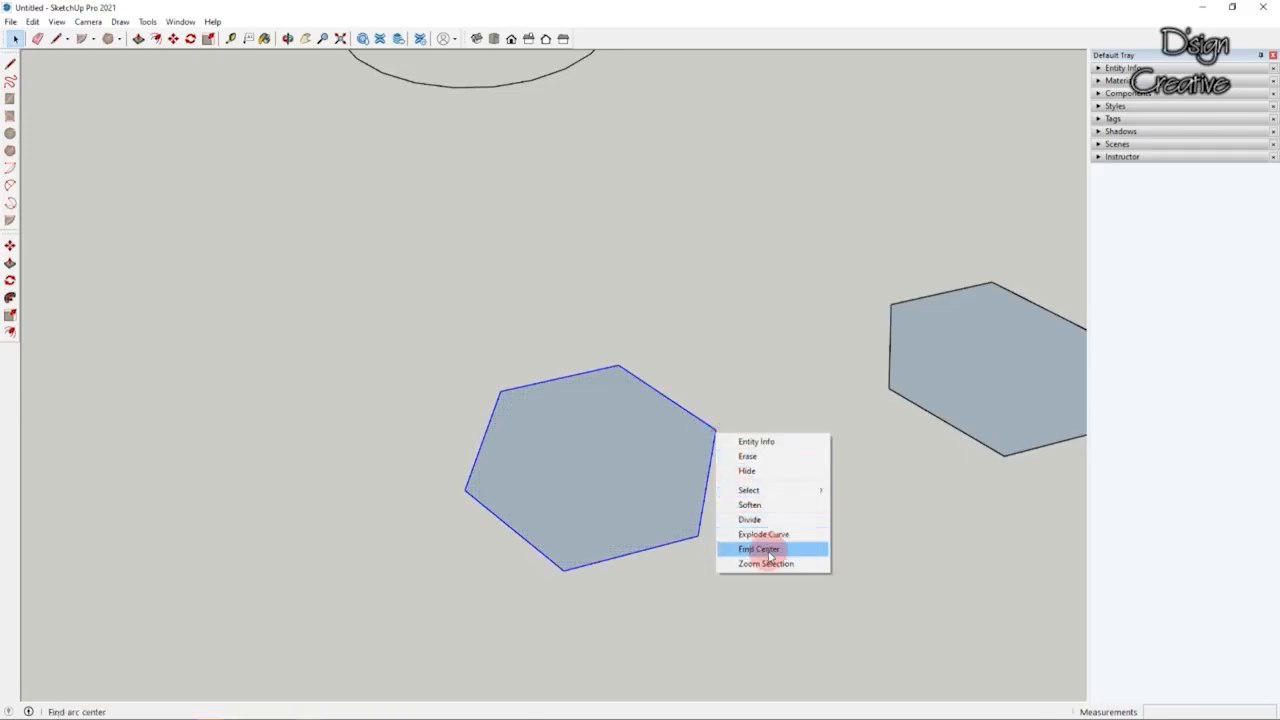
click(695, 458)
click(708, 428)
right_click(708, 428)
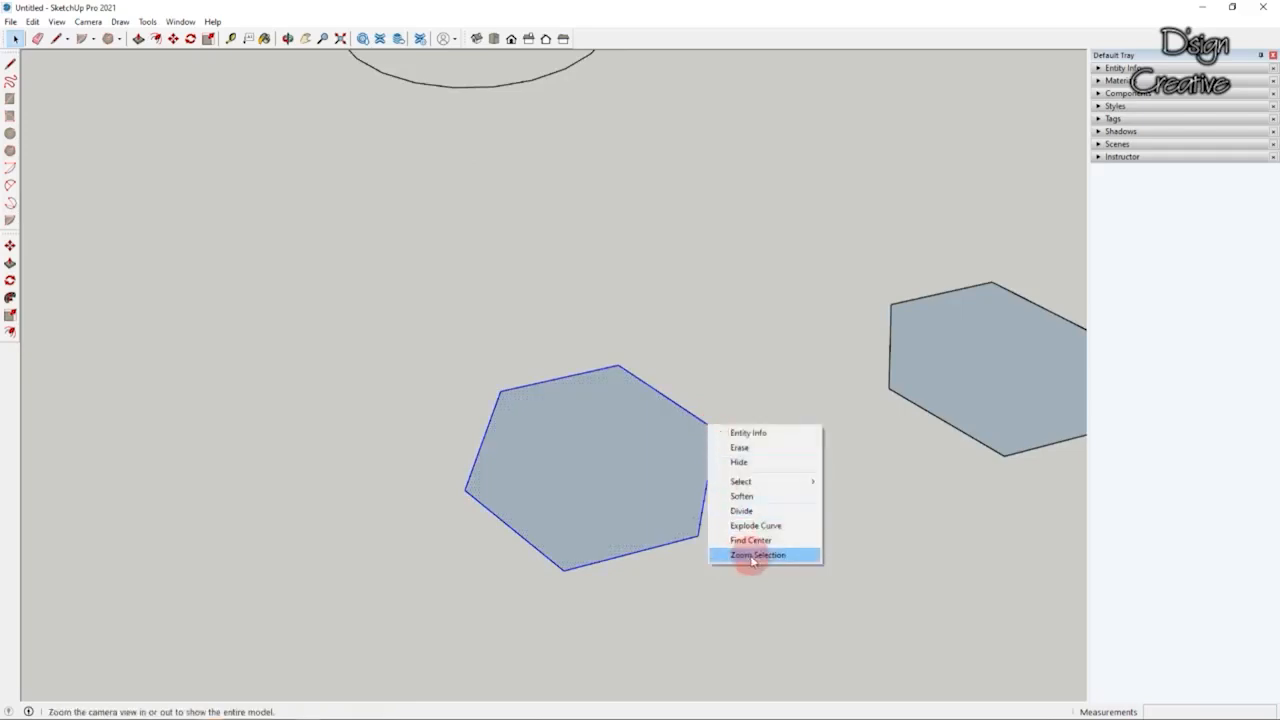
click(768, 526)
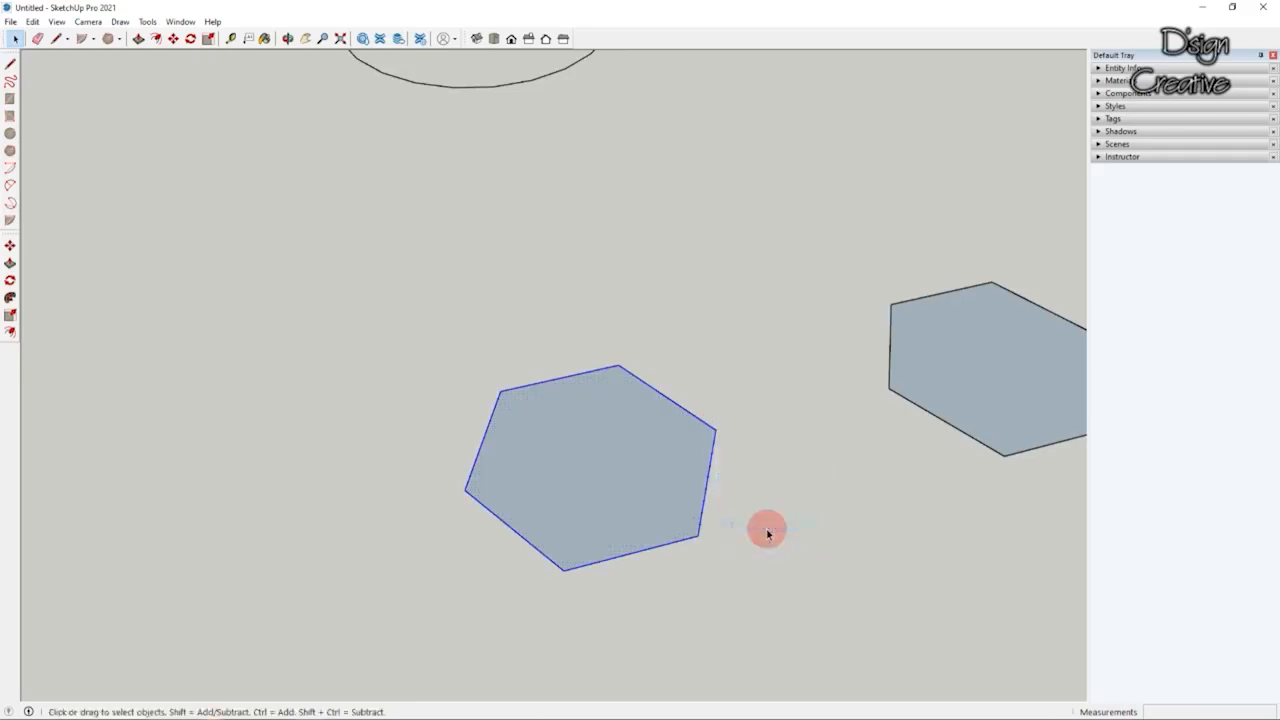
Step: Select the exploded hexagon's edges one at a time, ending with the edge that faces the unfilled circle
click(698, 423)
shift+click(712, 462)
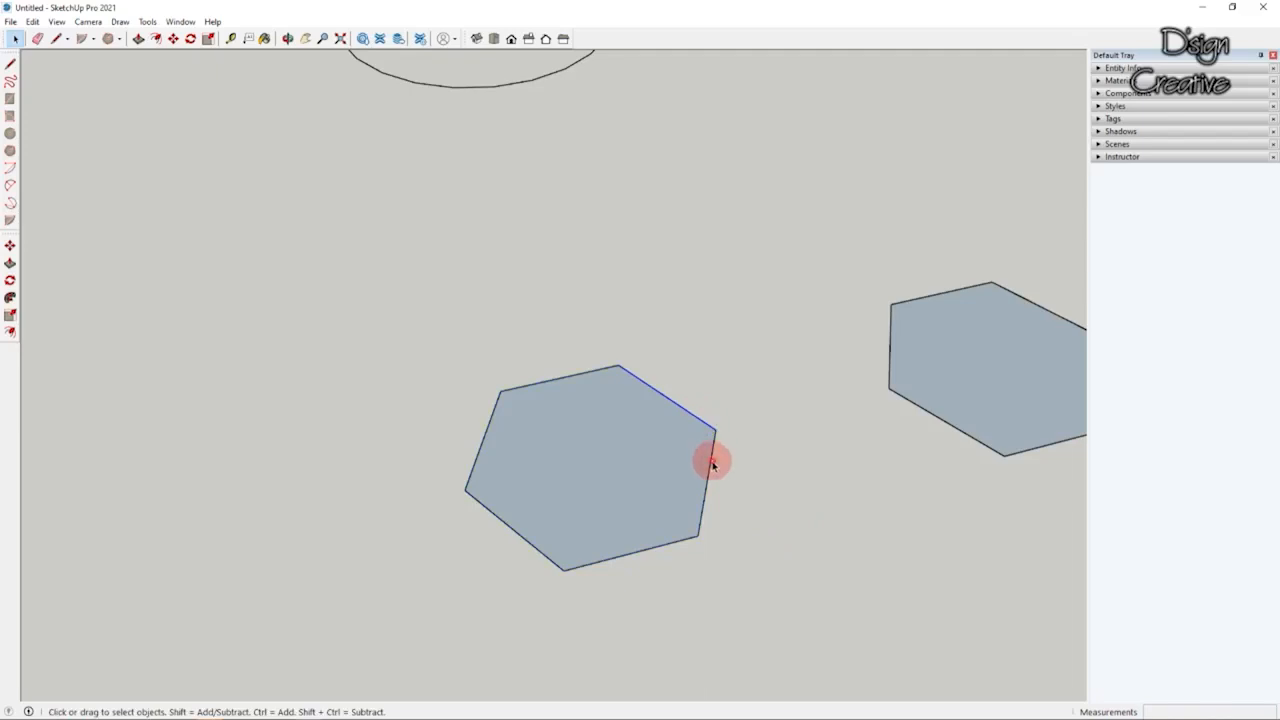
shift+click(675, 543)
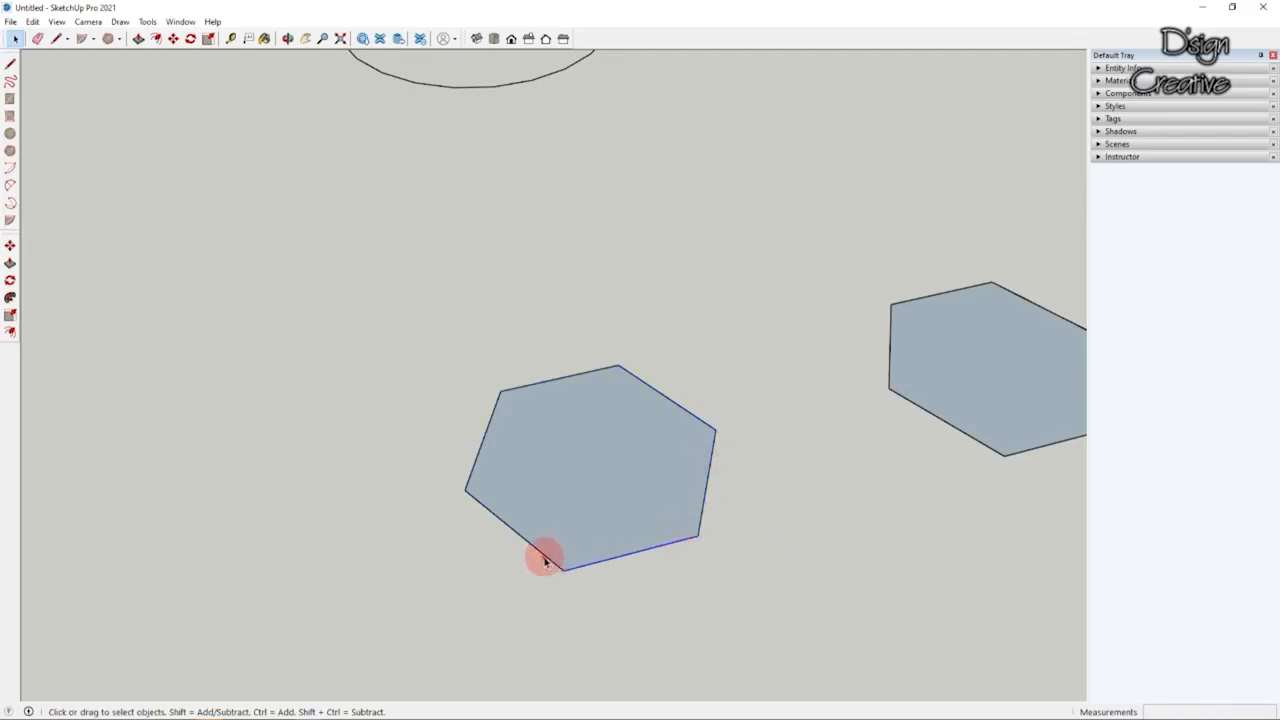
shift+click(510, 527)
middle_drag(523, 486, 472, 442)
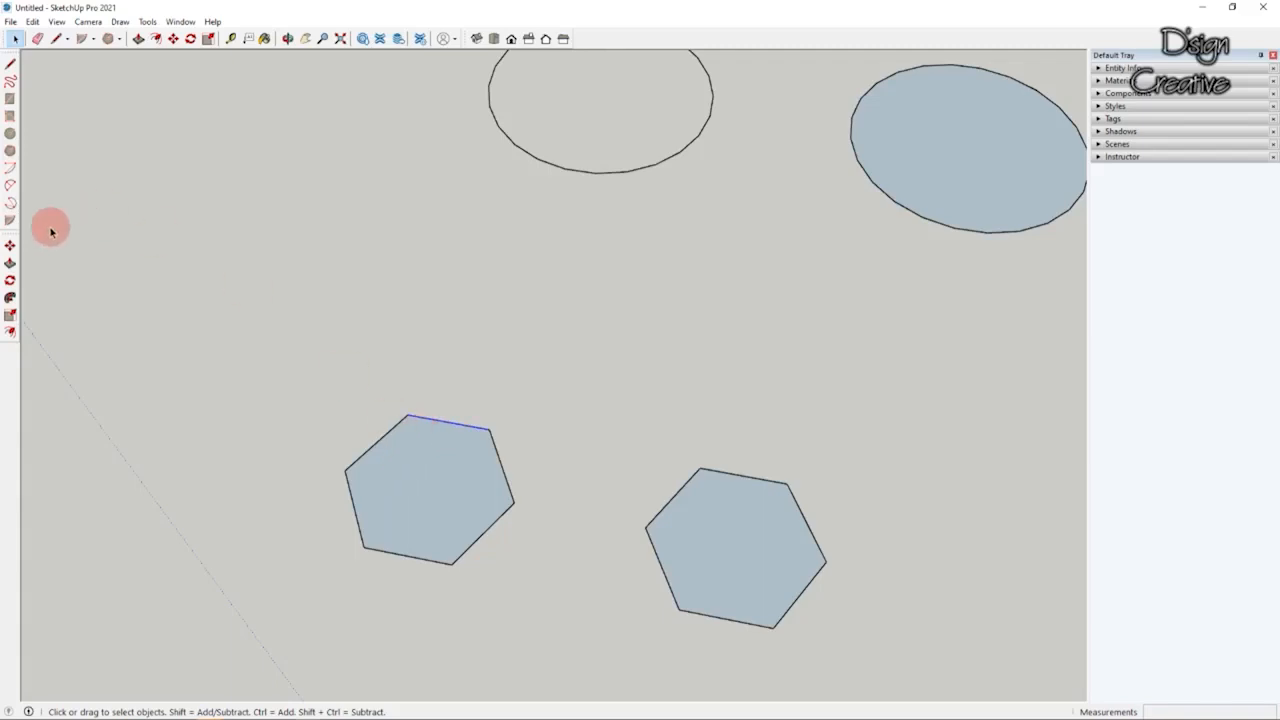
Step: Move the hexagon's selected edge about 0.8 cm outward toward the unfilled circle, stretching the shape
click(10, 246)
scroll(490, 429, up, 3)
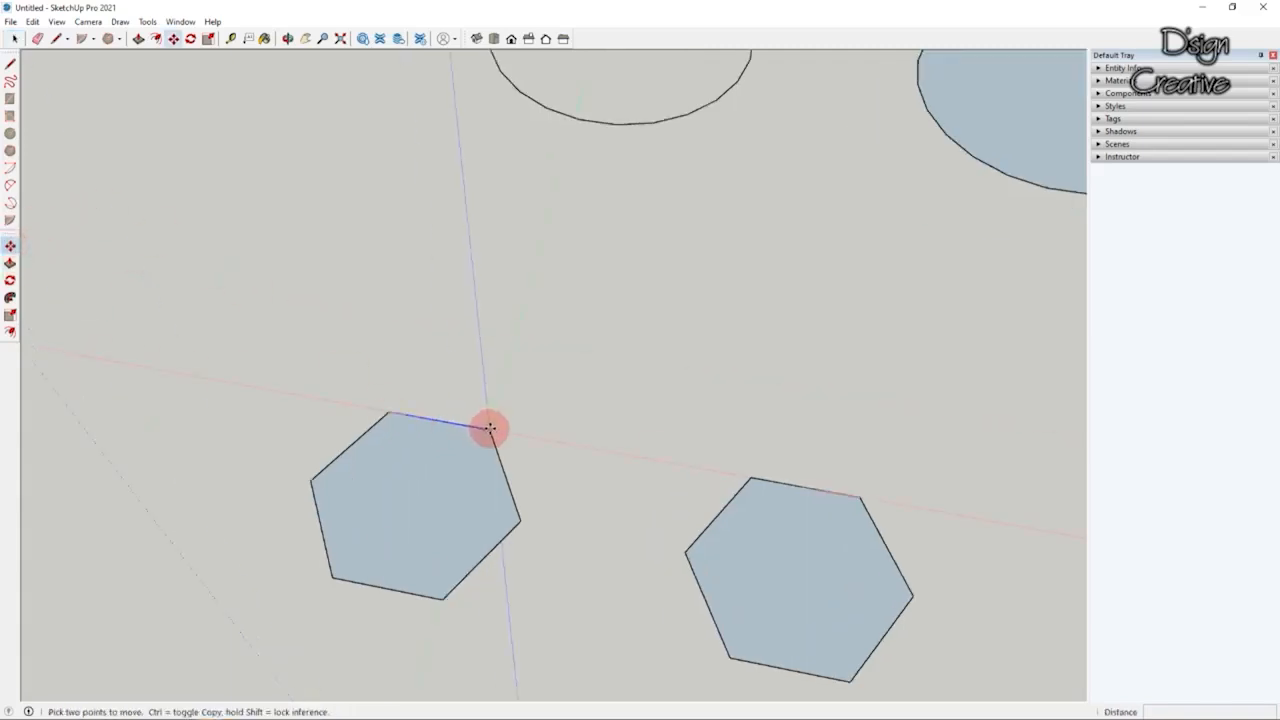
click(490, 429)
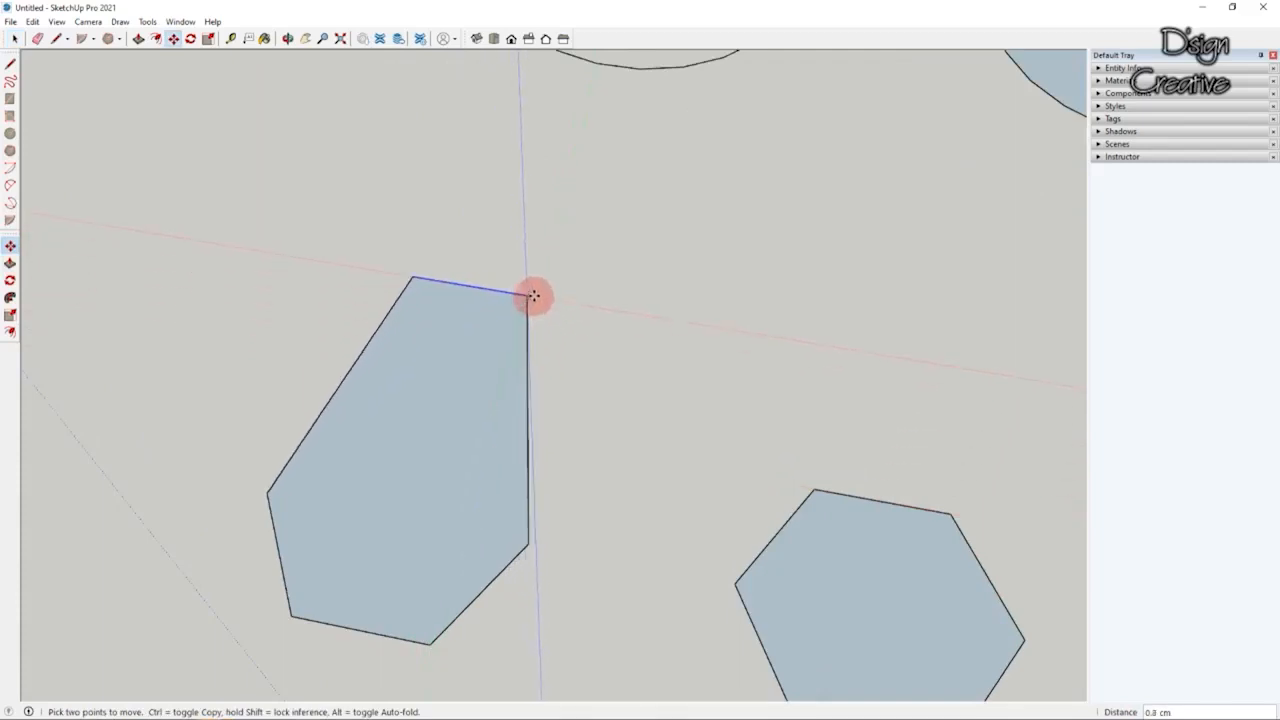
click(534, 291)
click(15, 38)
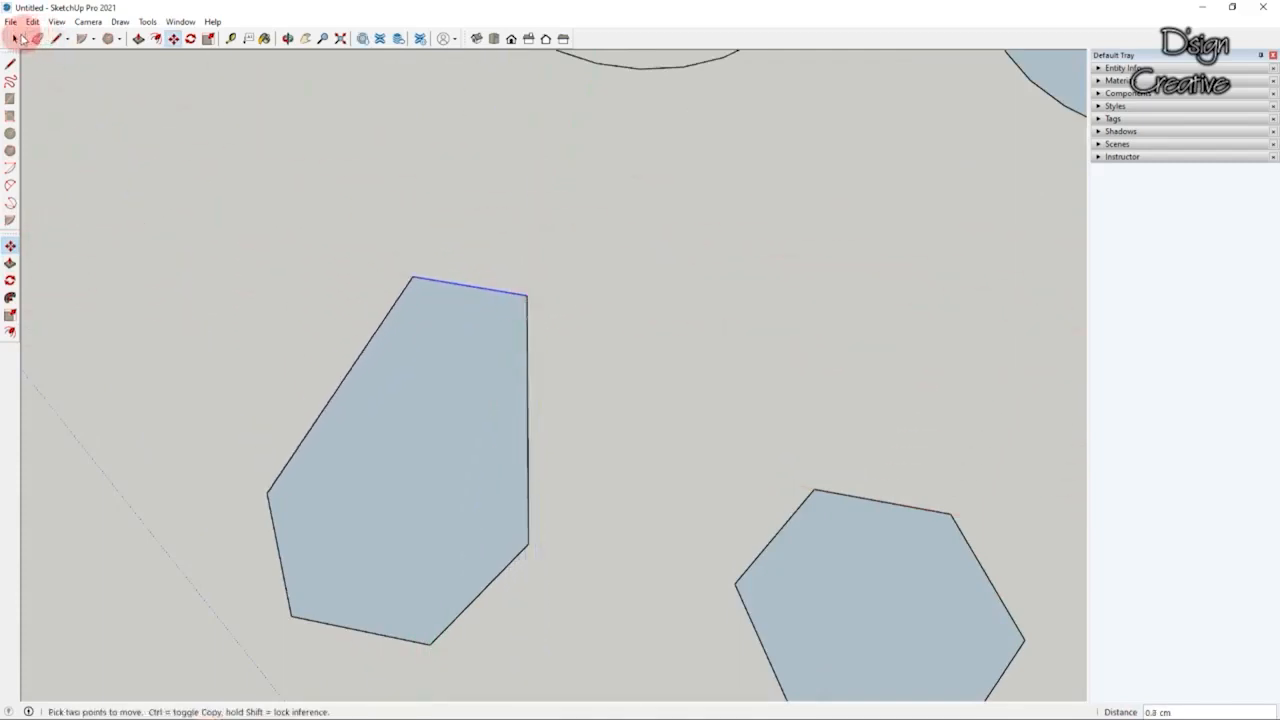
Step: Examine the stretched hexagon beside the regular one from several angles
scroll(577, 294, down, 3)
middle_drag(577, 294, 765, 388)
scroll(765, 388, down, 2)
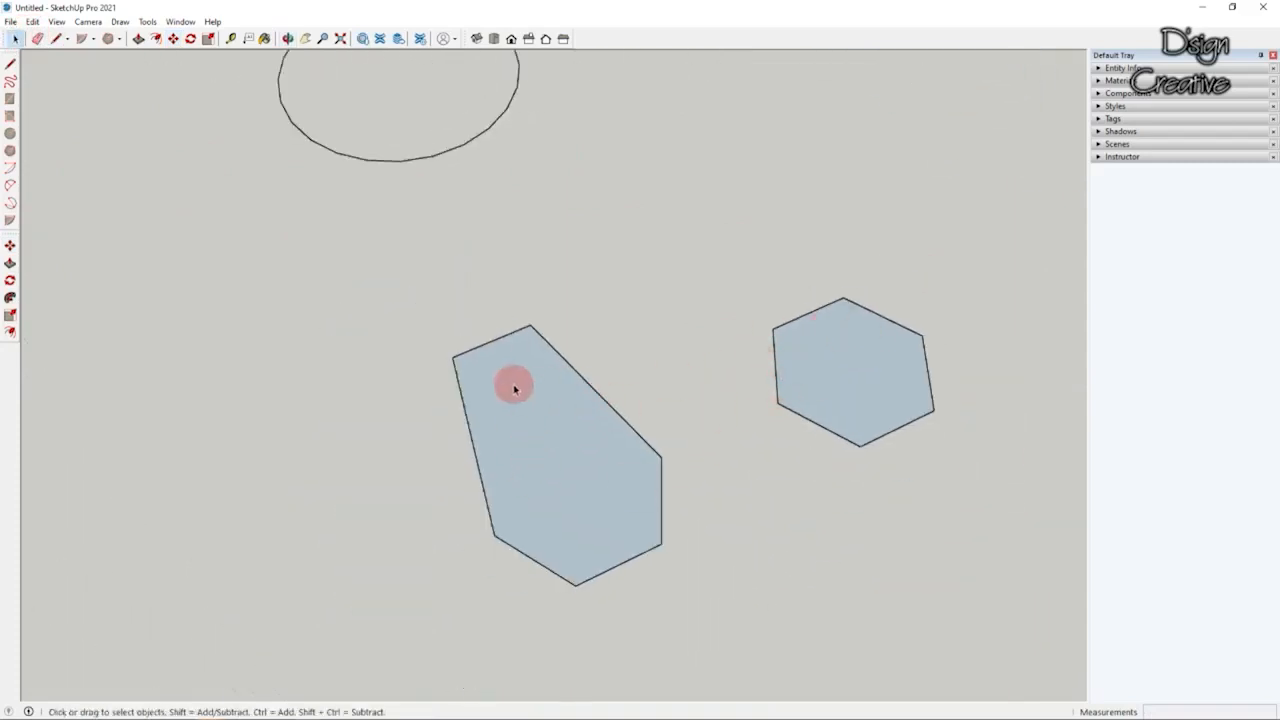
scroll(498, 427, up, 2)
middle_drag(498, 427, 575, 379)
scroll(674, 334, down, 4)
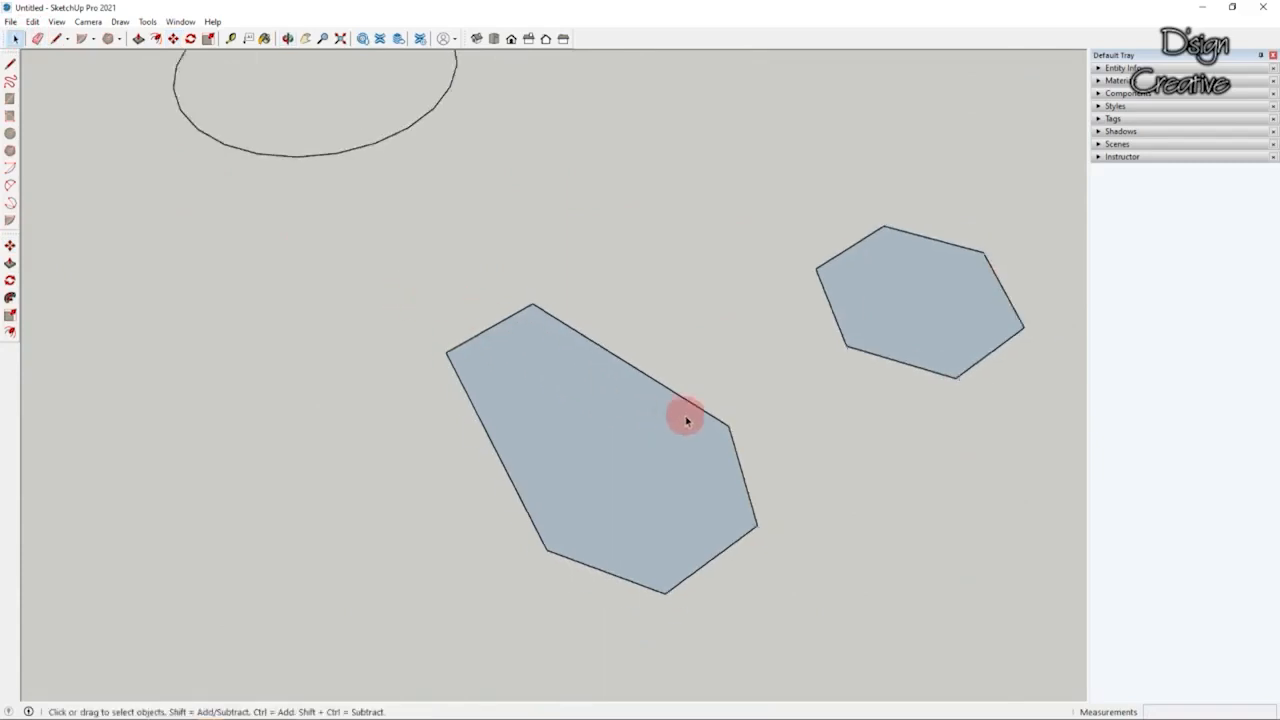
middle_drag(686, 326, 229, 234)
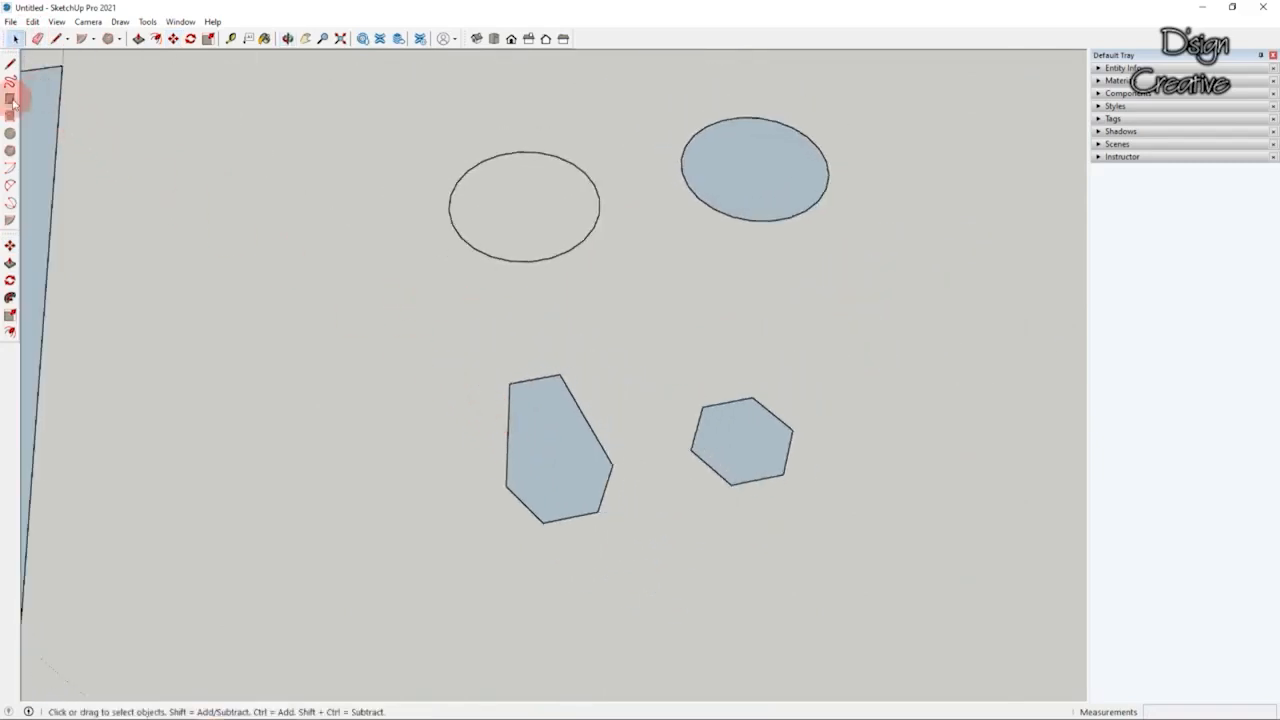
Step: Select the filled circle's outline and its face separately, and clear the selection
click(737, 249)
middle_drag(777, 257, 726, 180)
scroll(646, 246, up, 3)
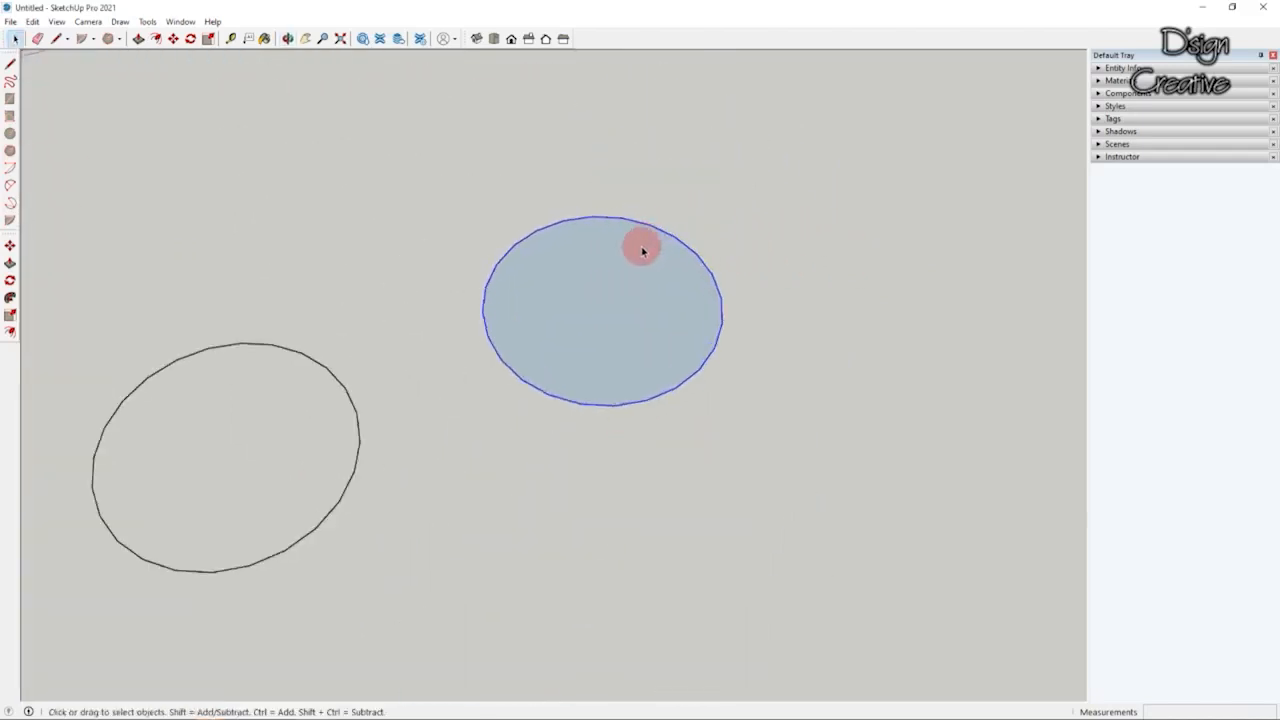
middle_drag(609, 236, 589, 289)
click(471, 218)
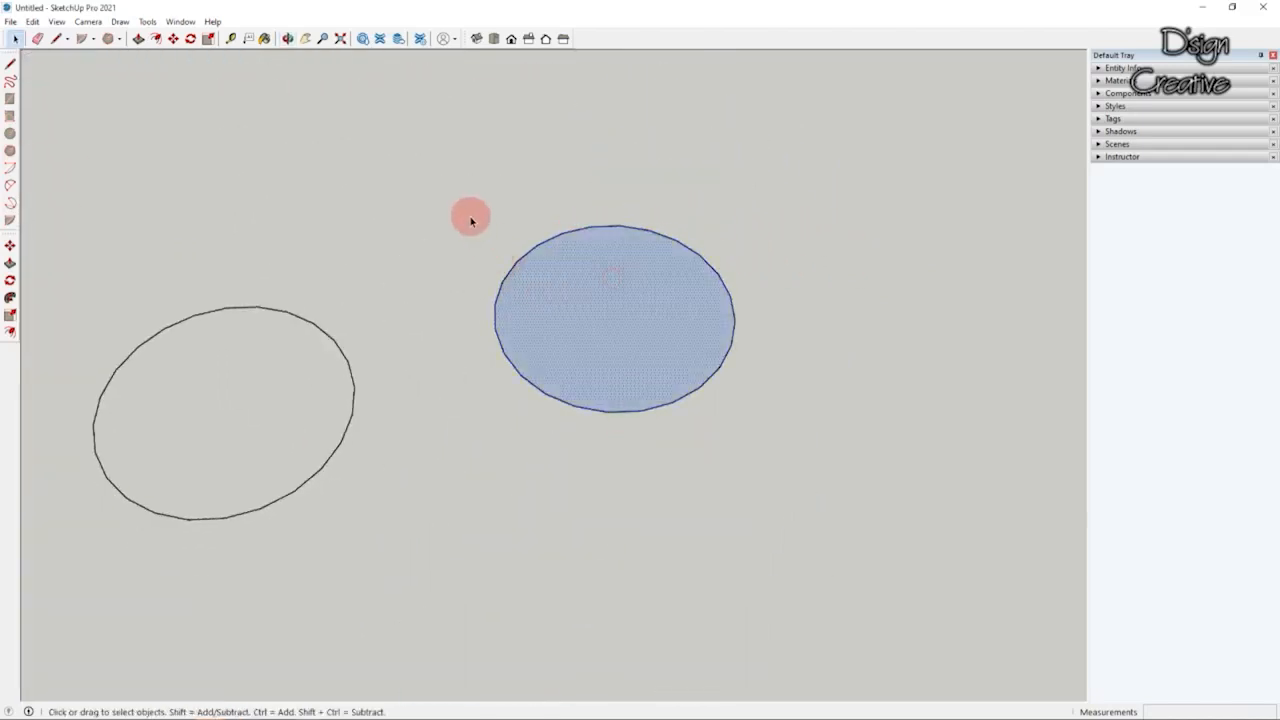
Step: Select the entire filled circle using crossing and window selection boxes, clearing the selection after each one
drag(753, 209, 468, 490)
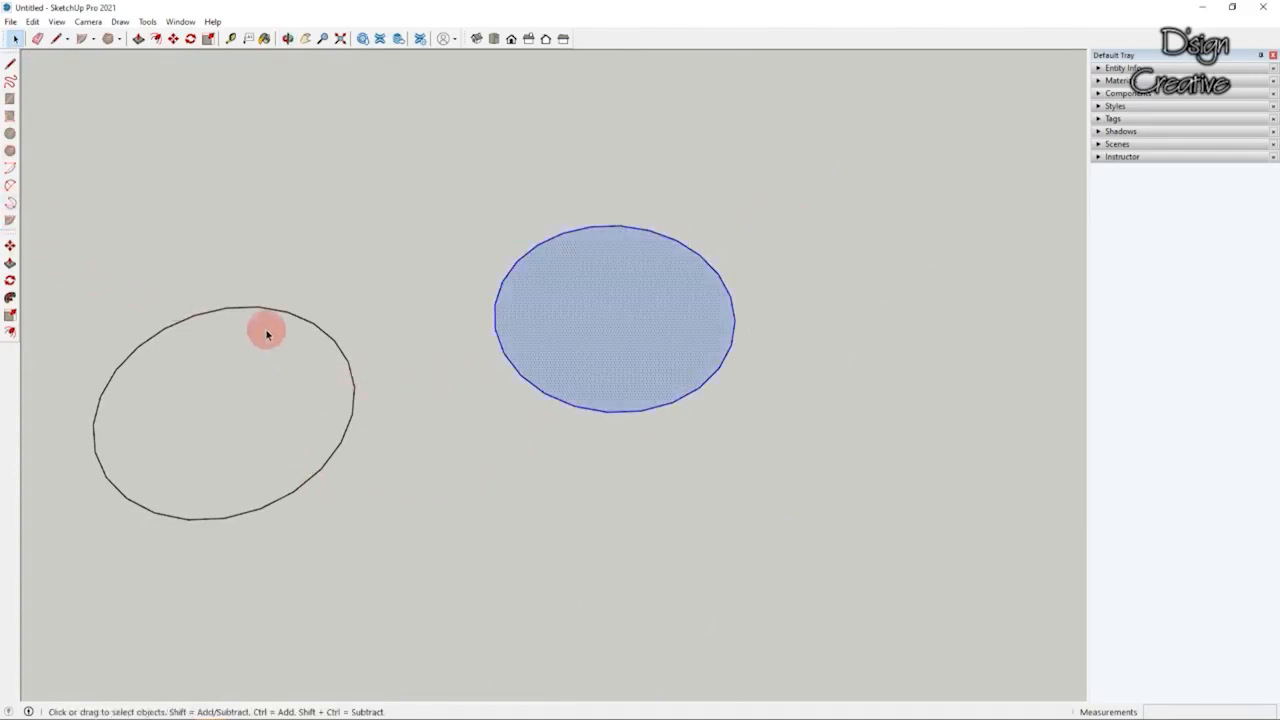
click(363, 274)
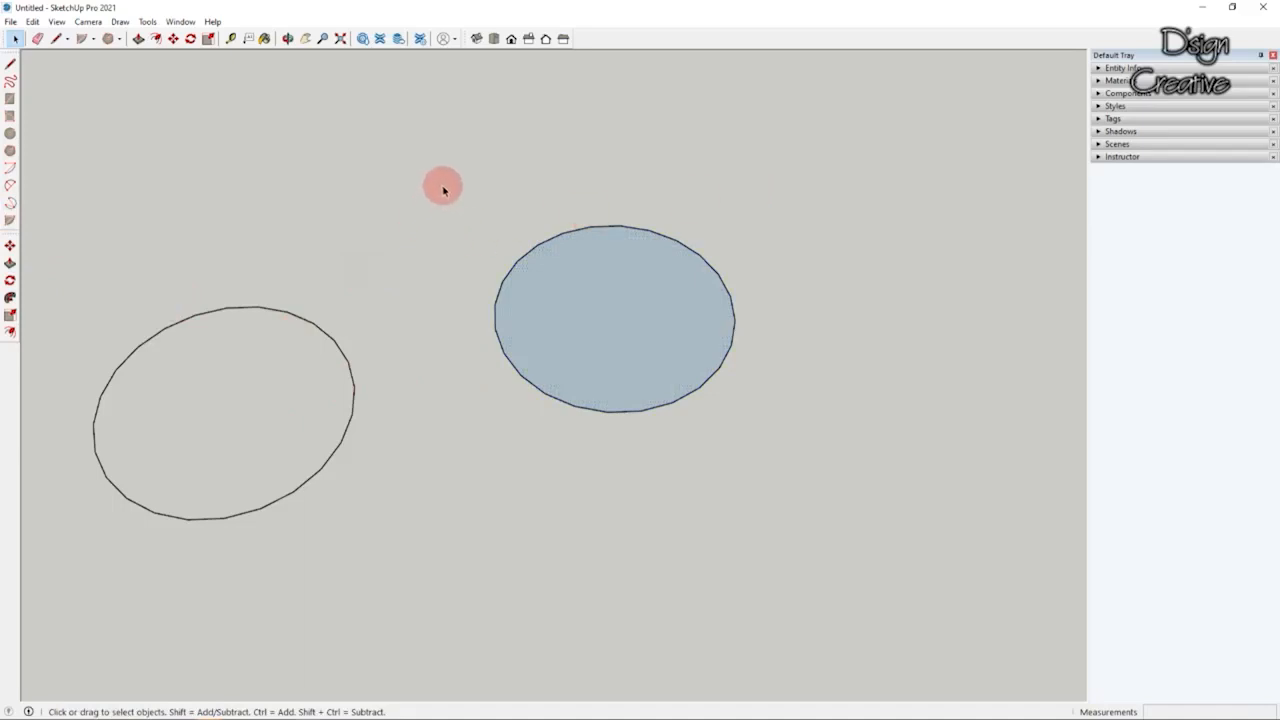
drag(461, 193, 792, 445)
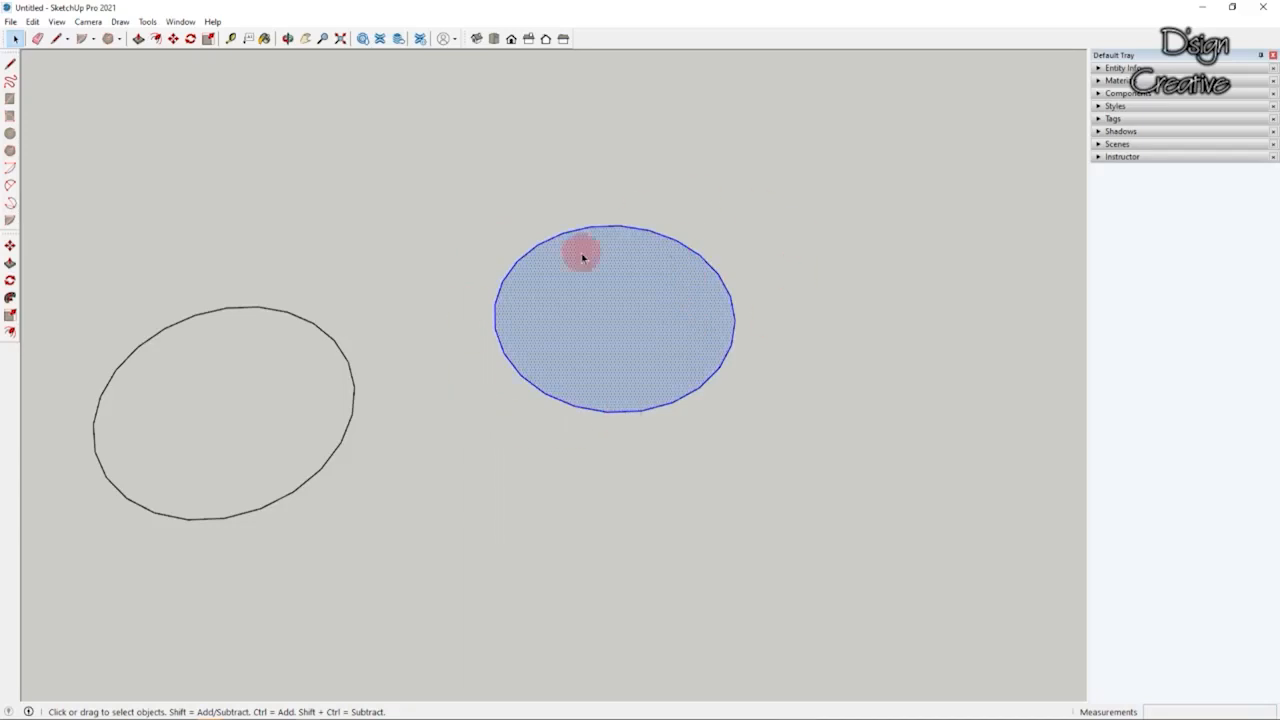
click(566, 466)
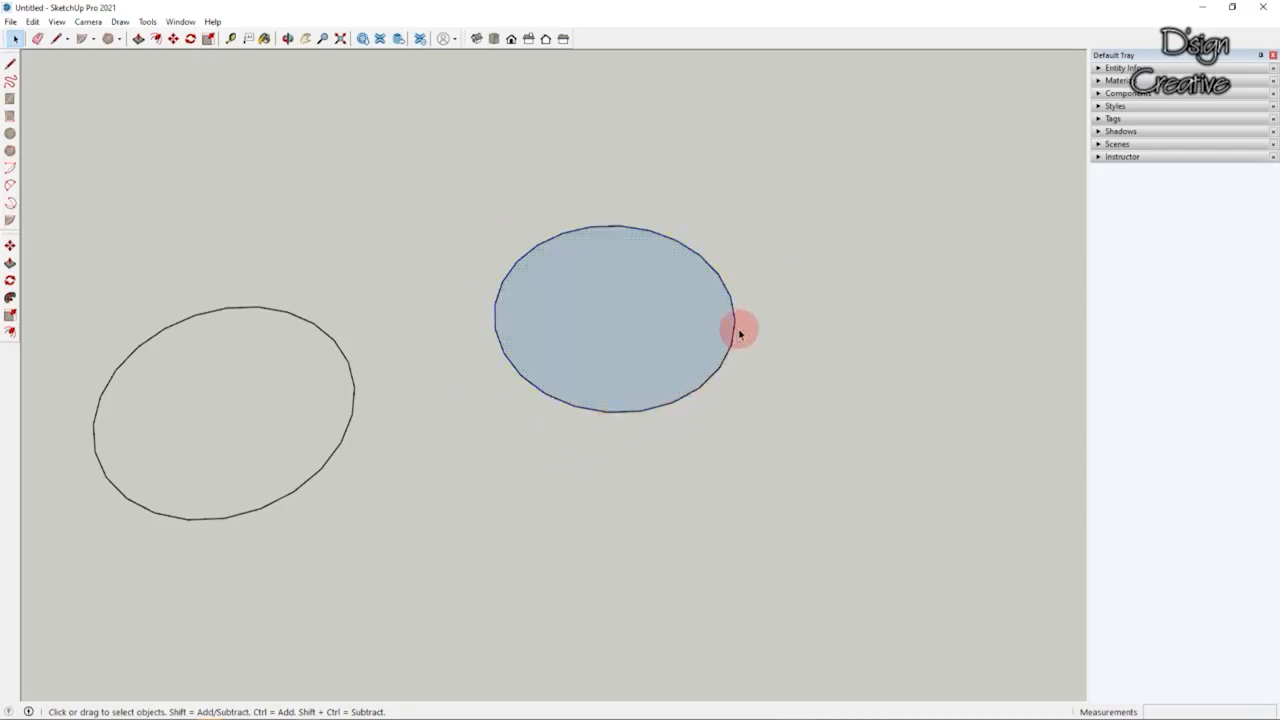
drag(794, 223, 443, 397)
drag(752, 202, 437, 468)
click(445, 379)
Step: Copy the filled circle's outline about 2.9 cm along the red axis, away from the original unfilled circle
scroll(737, 312, up, 2)
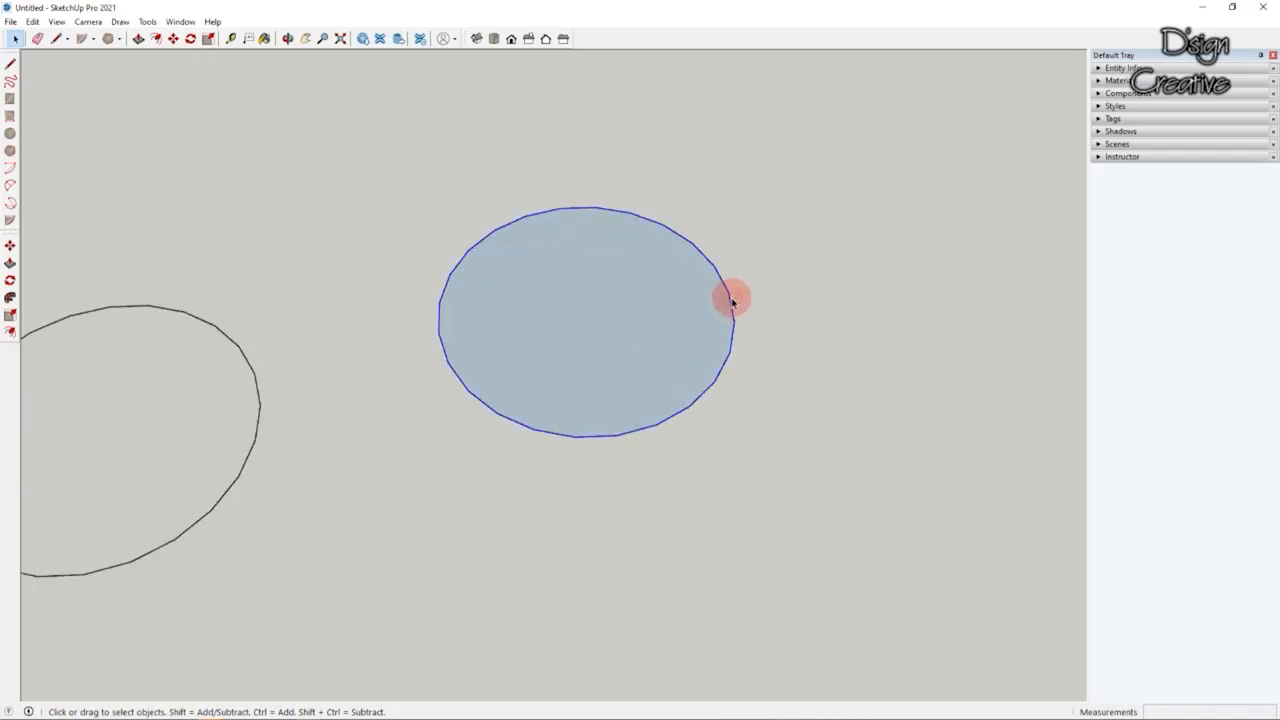
click(10, 245)
middle_drag(699, 411, 688, 456)
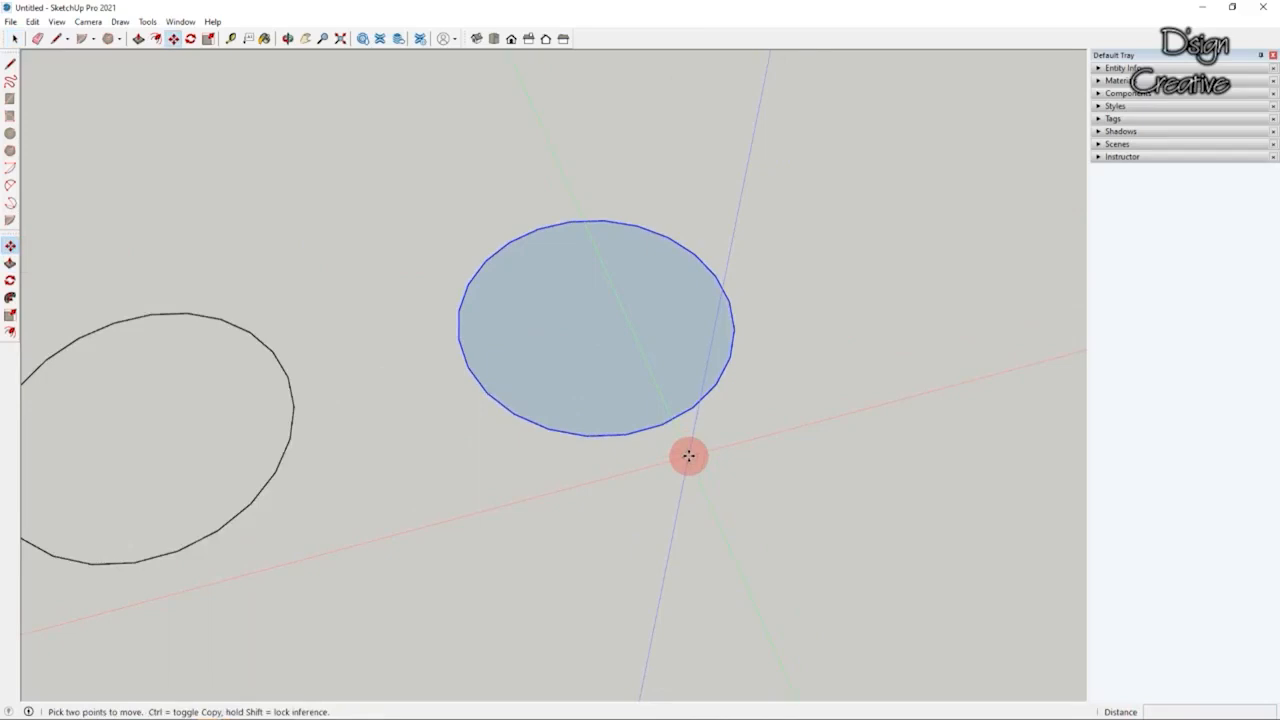
key(ctrl)
click(640, 540)
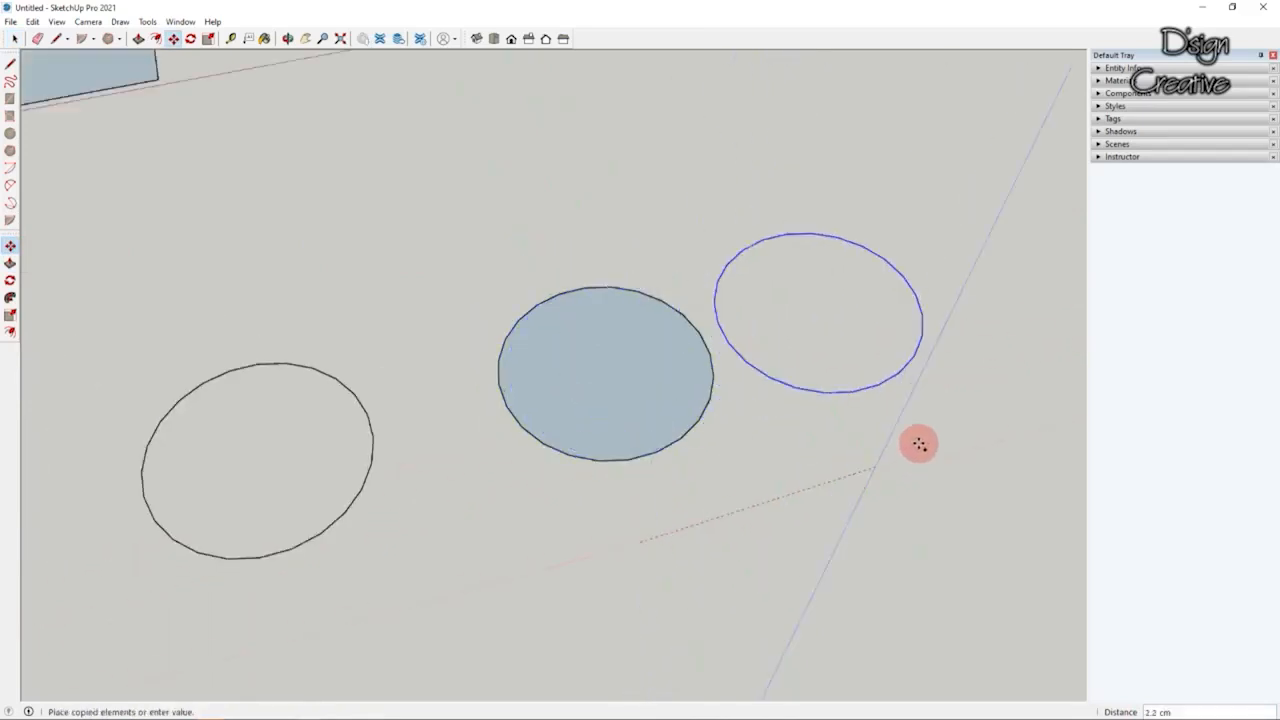
click(954, 454)
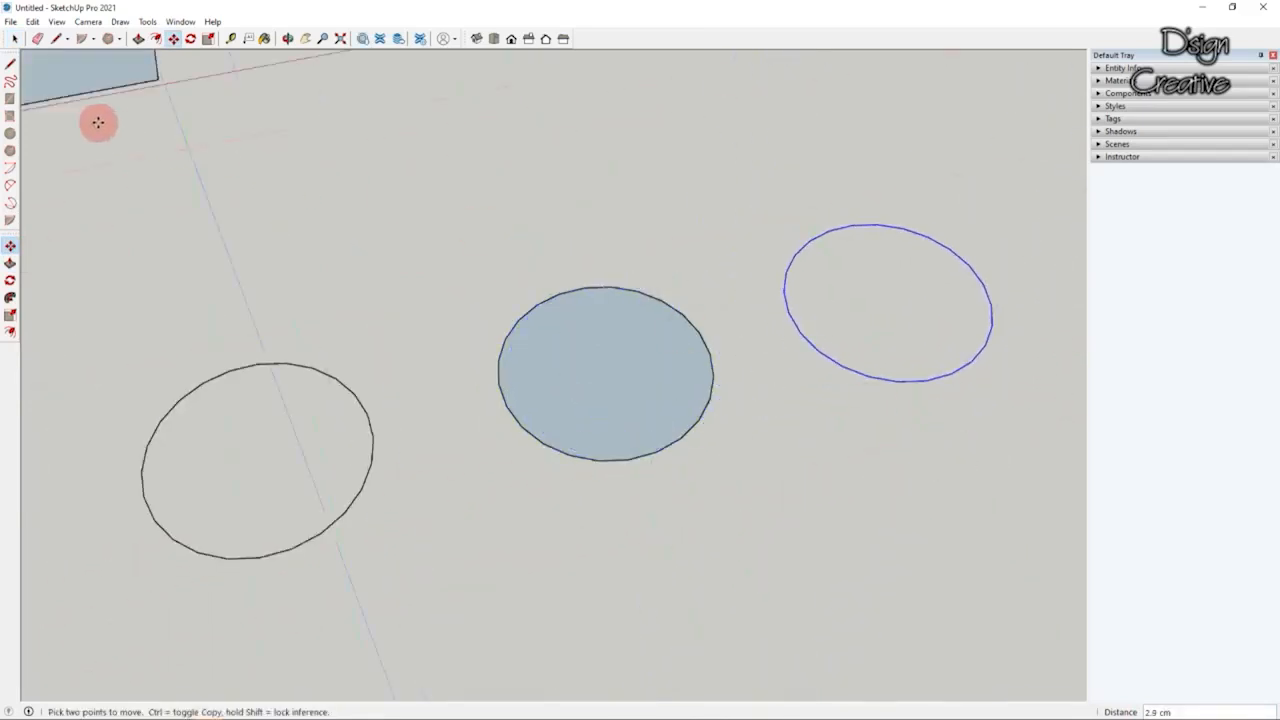
click(15, 38)
Step: Select the filled circle's outline alone and move it about 1.1 cm toward the hexagons
scroll(550, 297, up, 2)
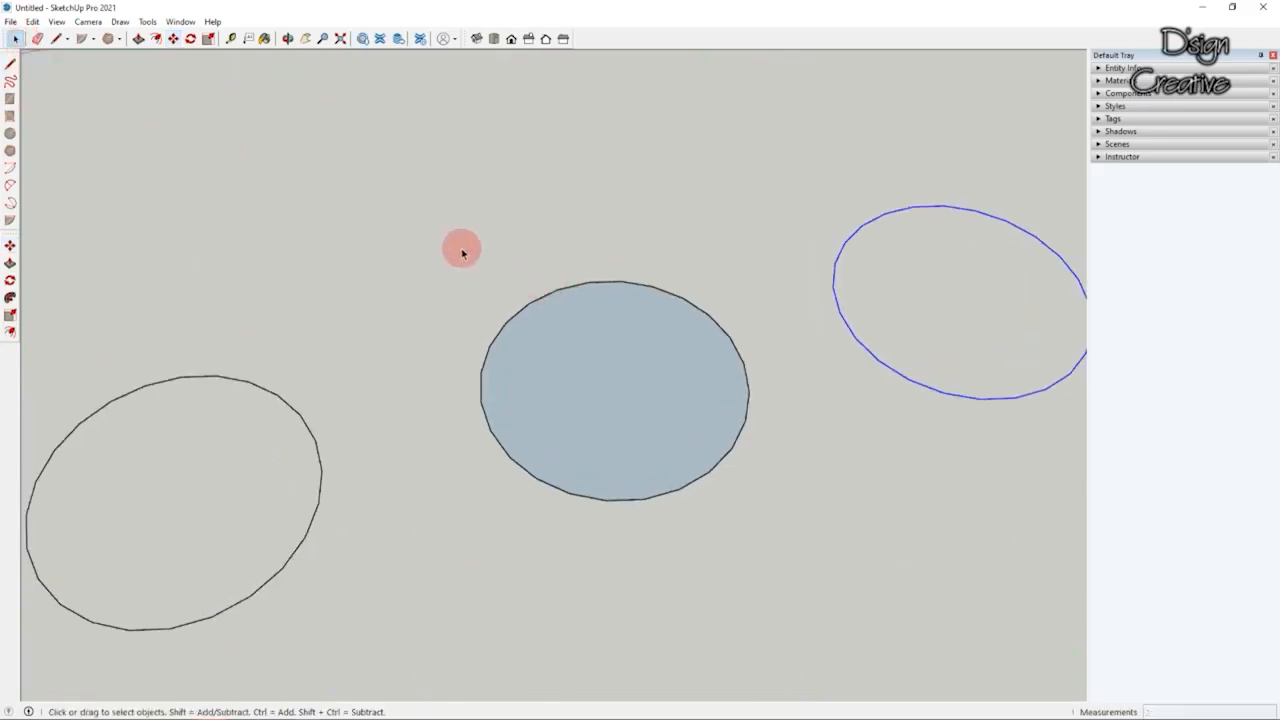
click(641, 290)
click(10, 245)
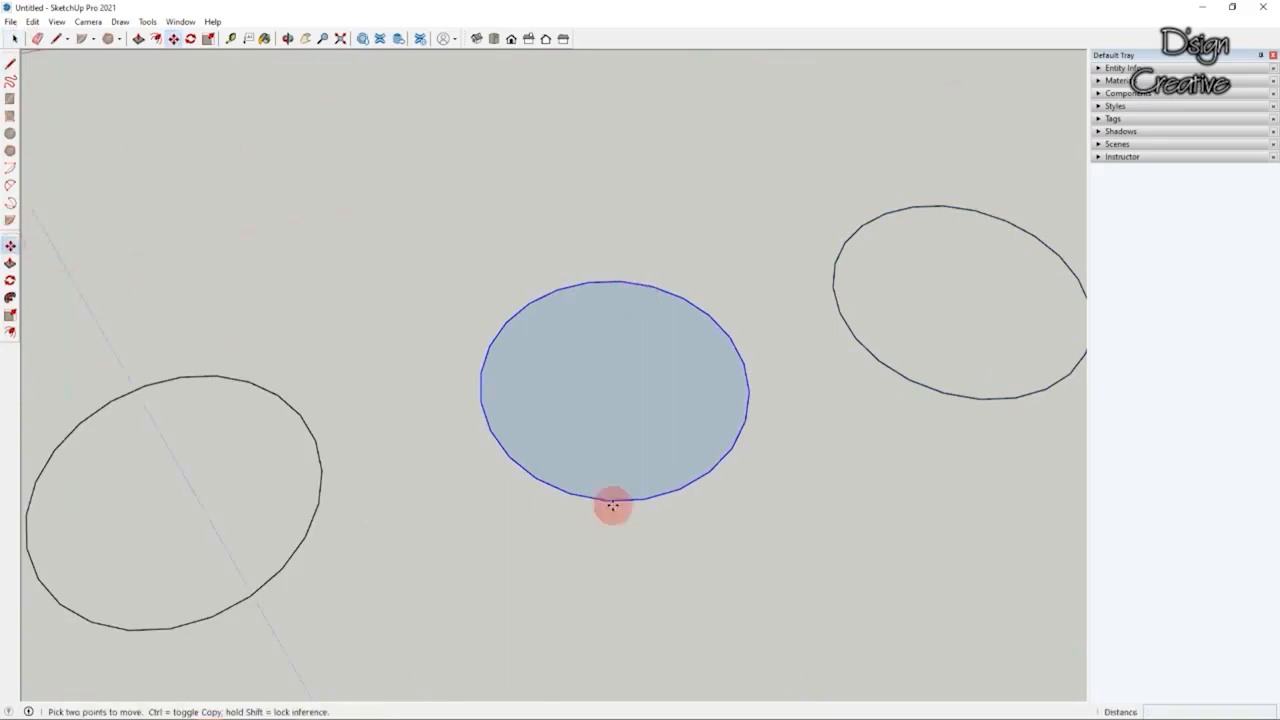
click(697, 527)
scroll(688, 506, down, 3)
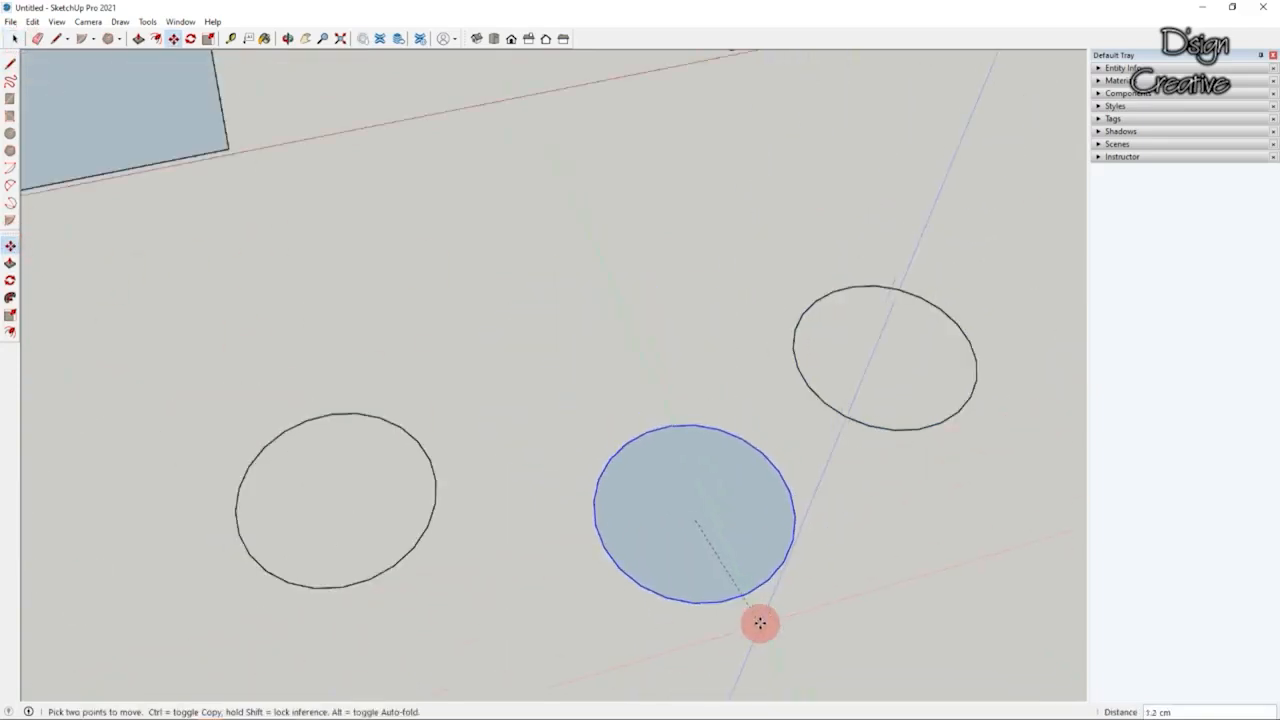
click(740, 620)
click(16, 38)
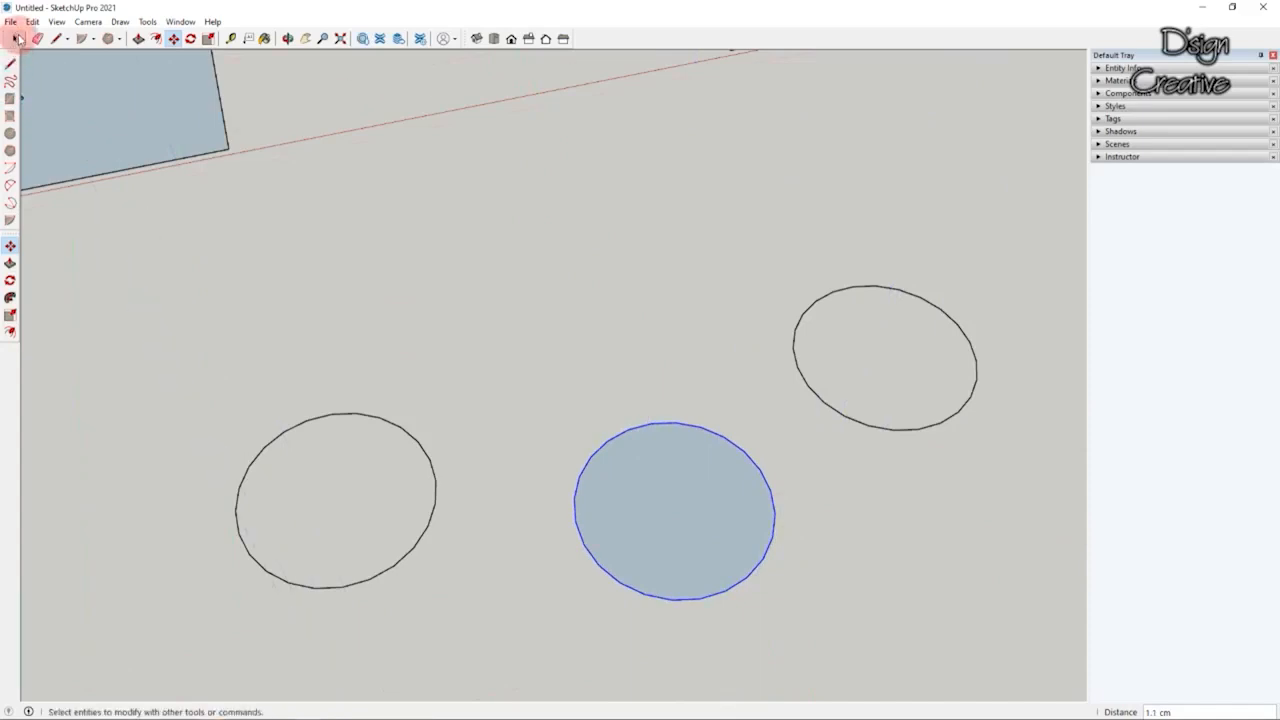
Step: Select the whole filled circle with its face and copy it about 2.3 cm to a spot beside the regular hexagon
scroll(329, 280, down, 3)
scroll(437, 376, up, 5)
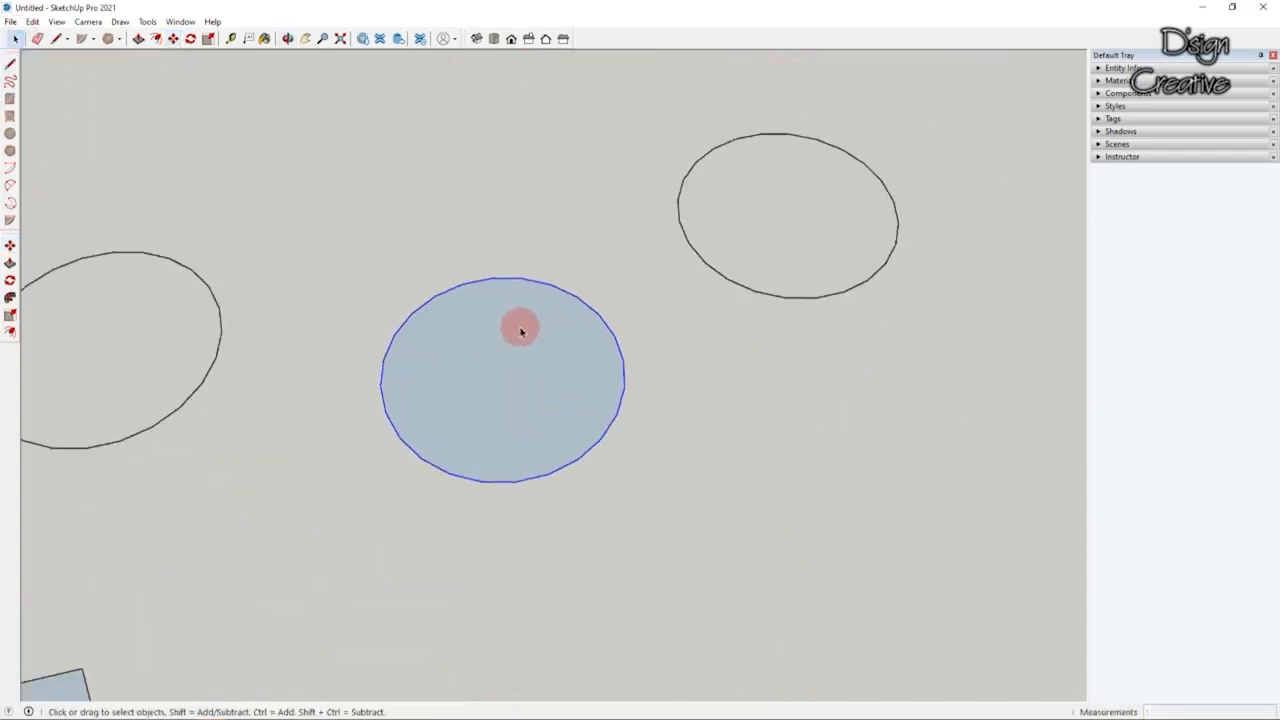
drag(620, 280, 346, 509)
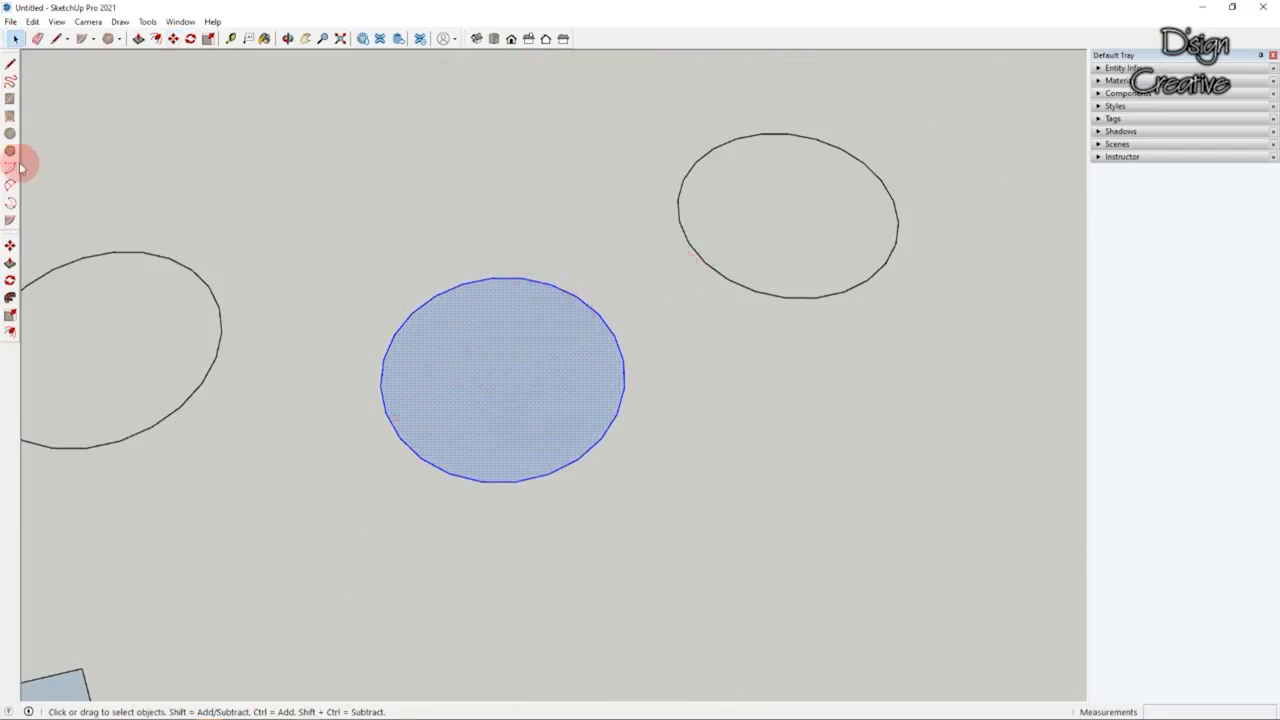
click(10, 246)
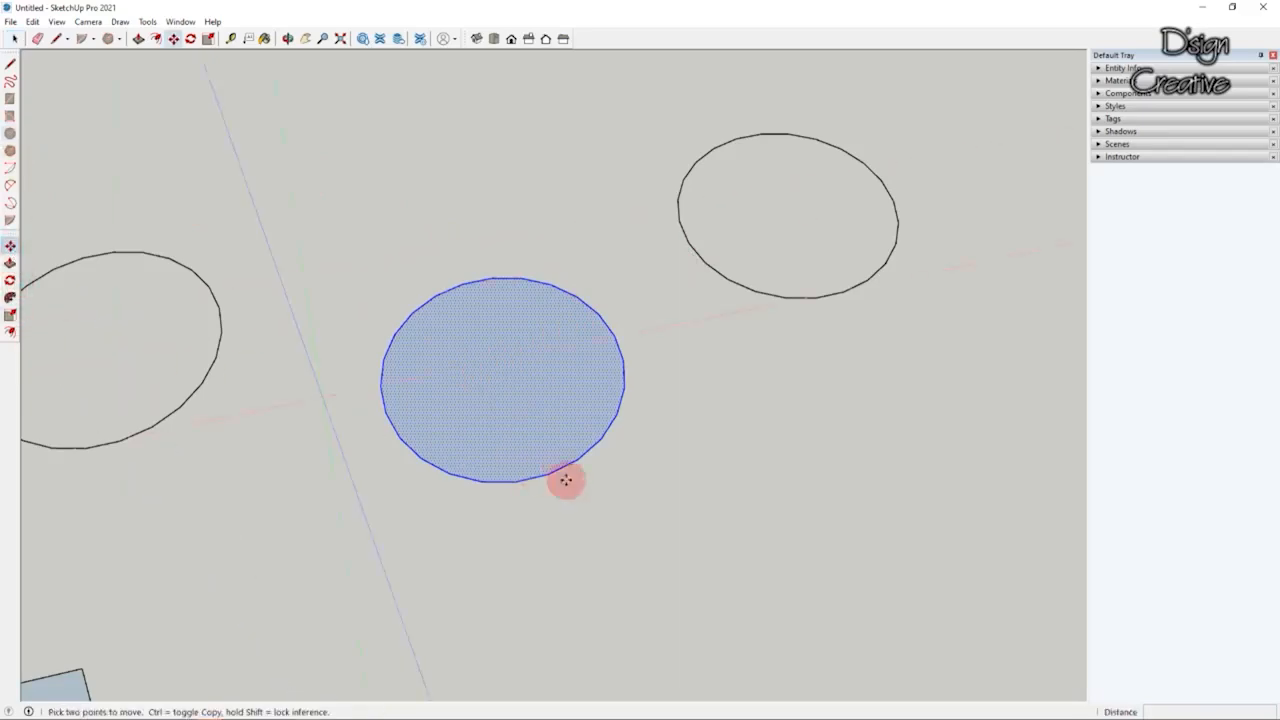
click(645, 468)
key(ctrl)
scroll(651, 400, down, 3)
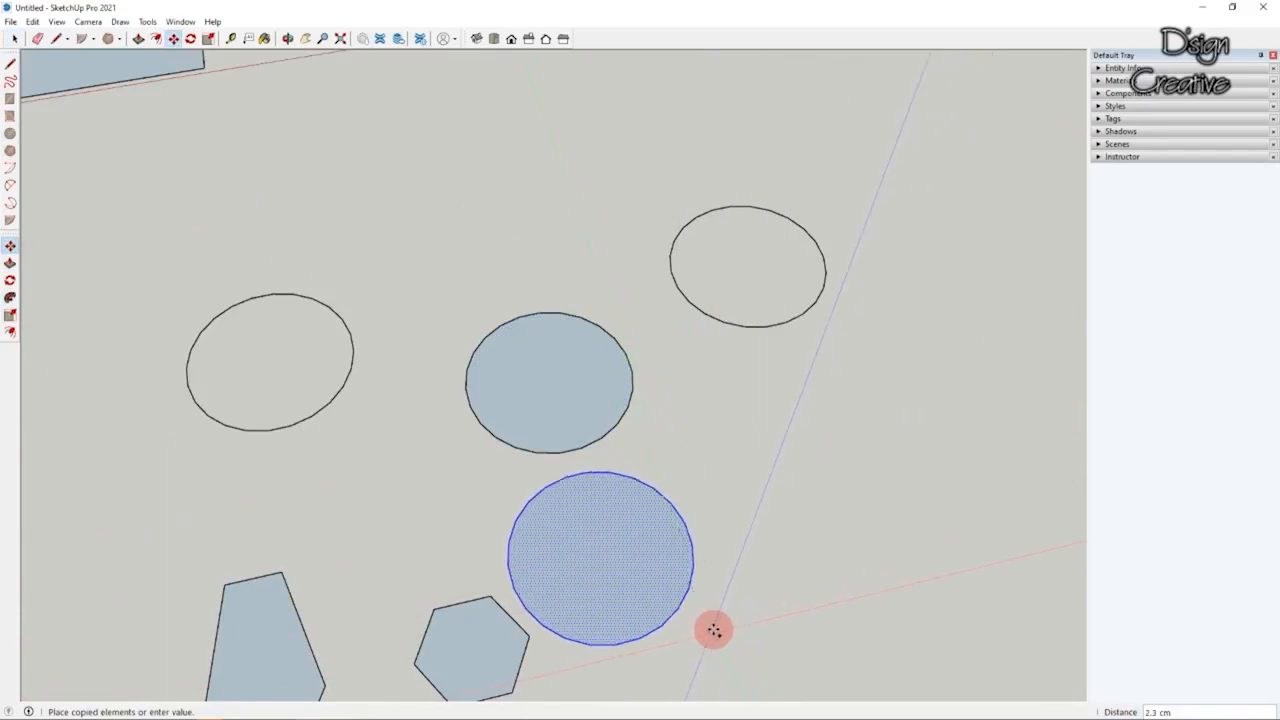
click(713, 629)
Step: Copy the selected filled circle another 2.4 cm or so, beyond the previous copy, and clear the selection
click(747, 580)
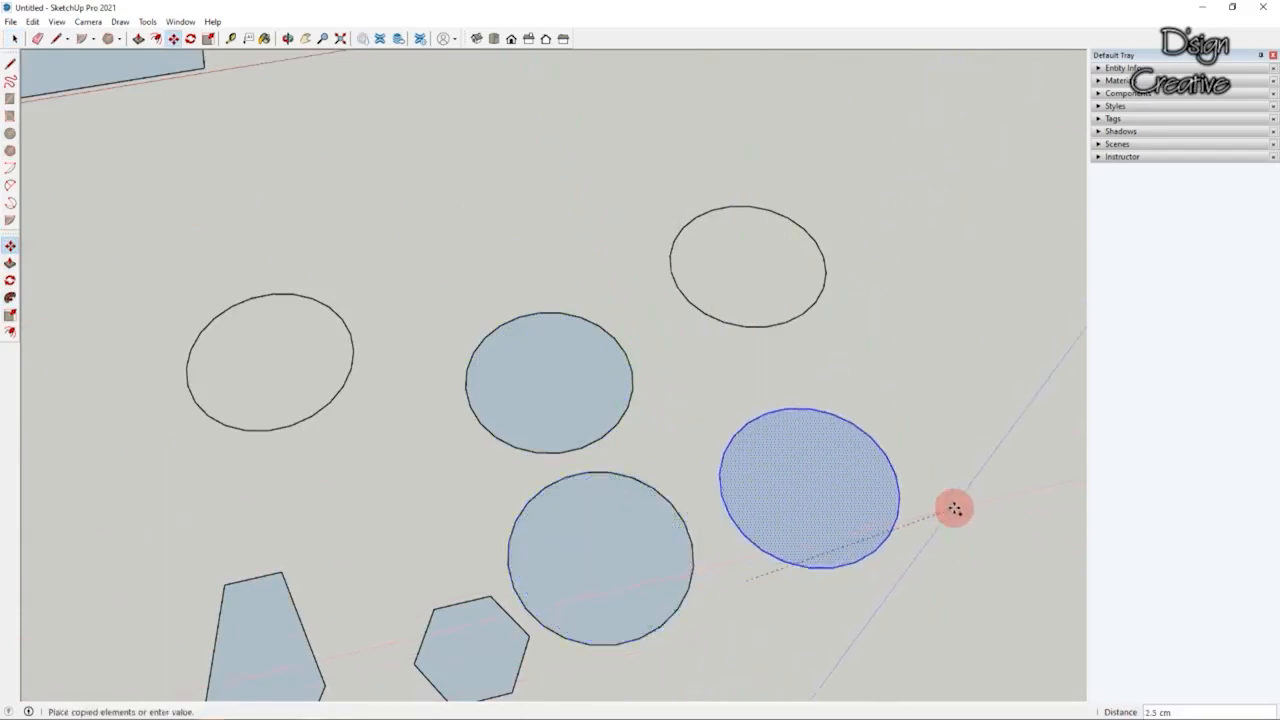
click(950, 527)
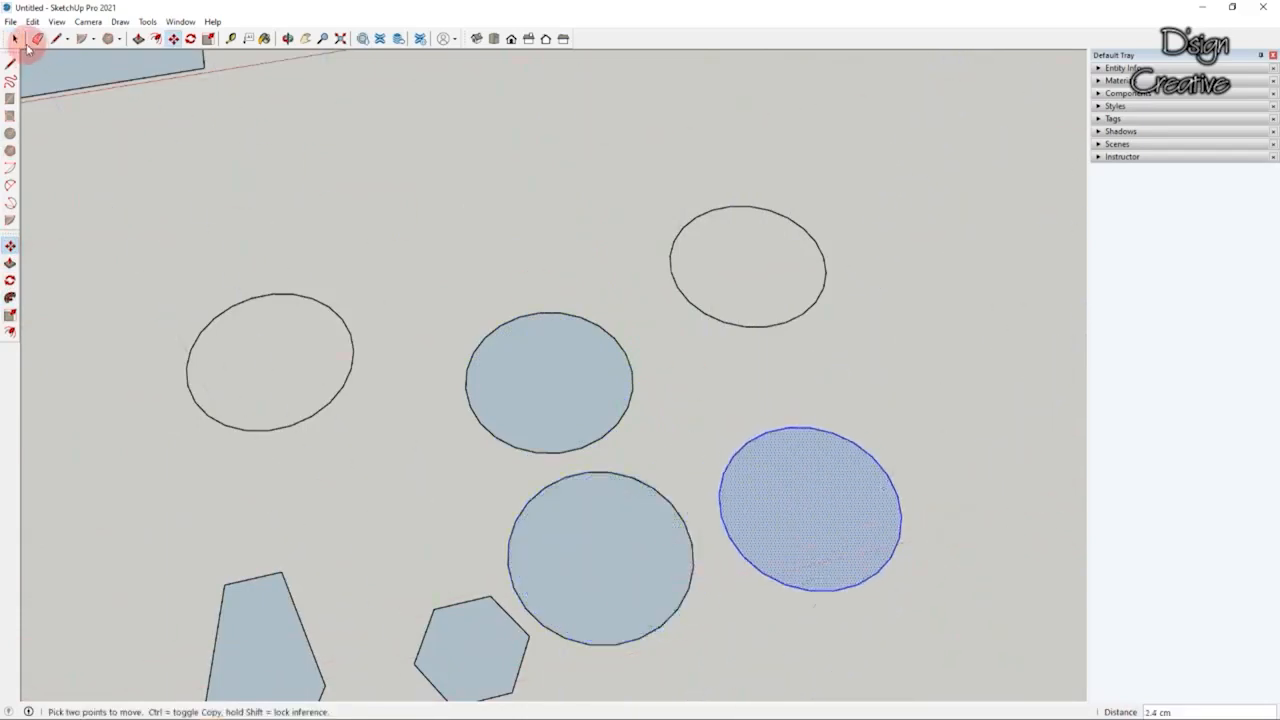
click(16, 40)
click(583, 268)
Step: Examine the circles and hexagons from several angles, selecting the outermost filled circle with its face and clearing the selection
scroll(583, 268, down, 2)
middle_drag(700, 415, 751, 343)
scroll(751, 343, up, 2)
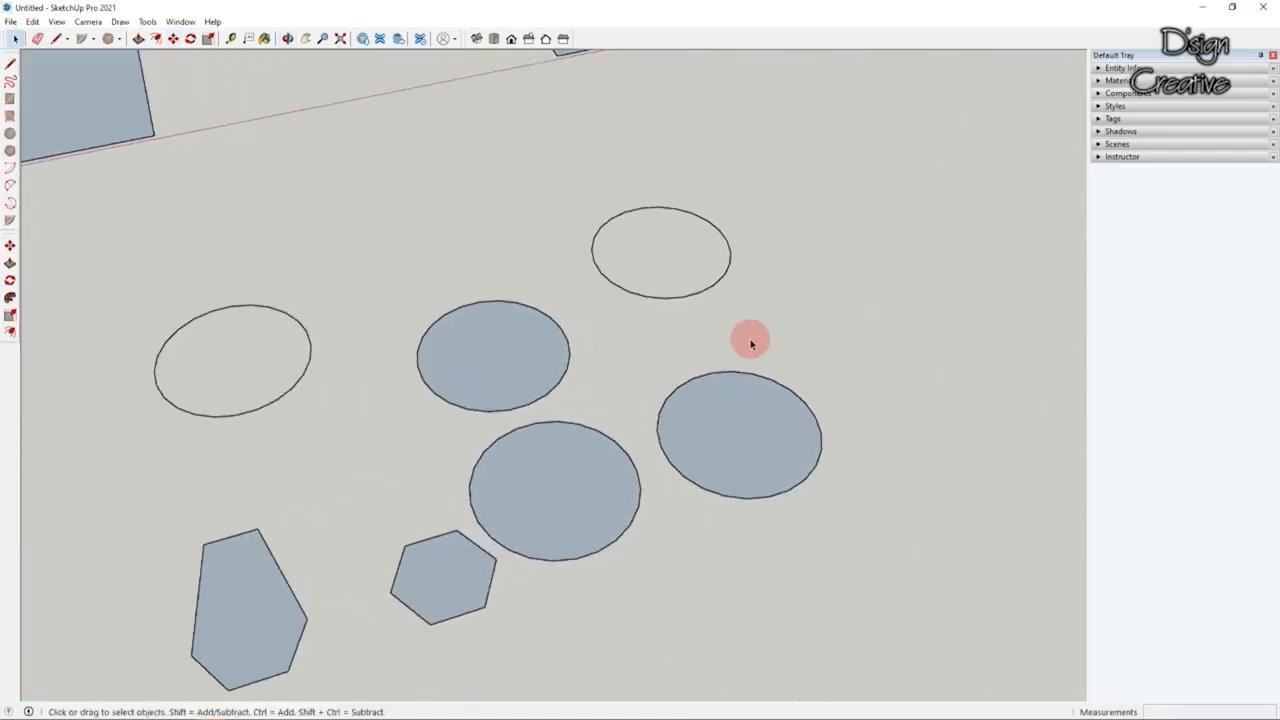
scroll(745, 355, down, 2)
middle_drag(737, 371, 610, 400)
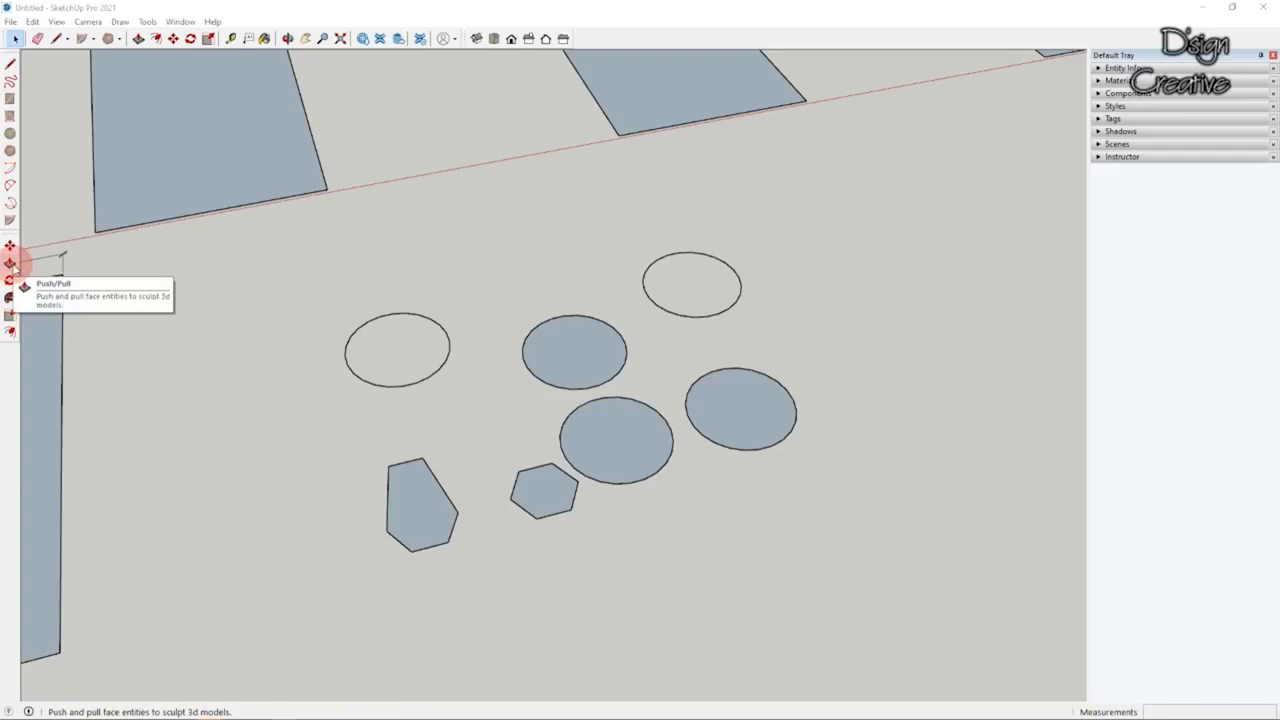
middle_drag(737, 383, 843, 337)
drag(846, 337, 706, 390)
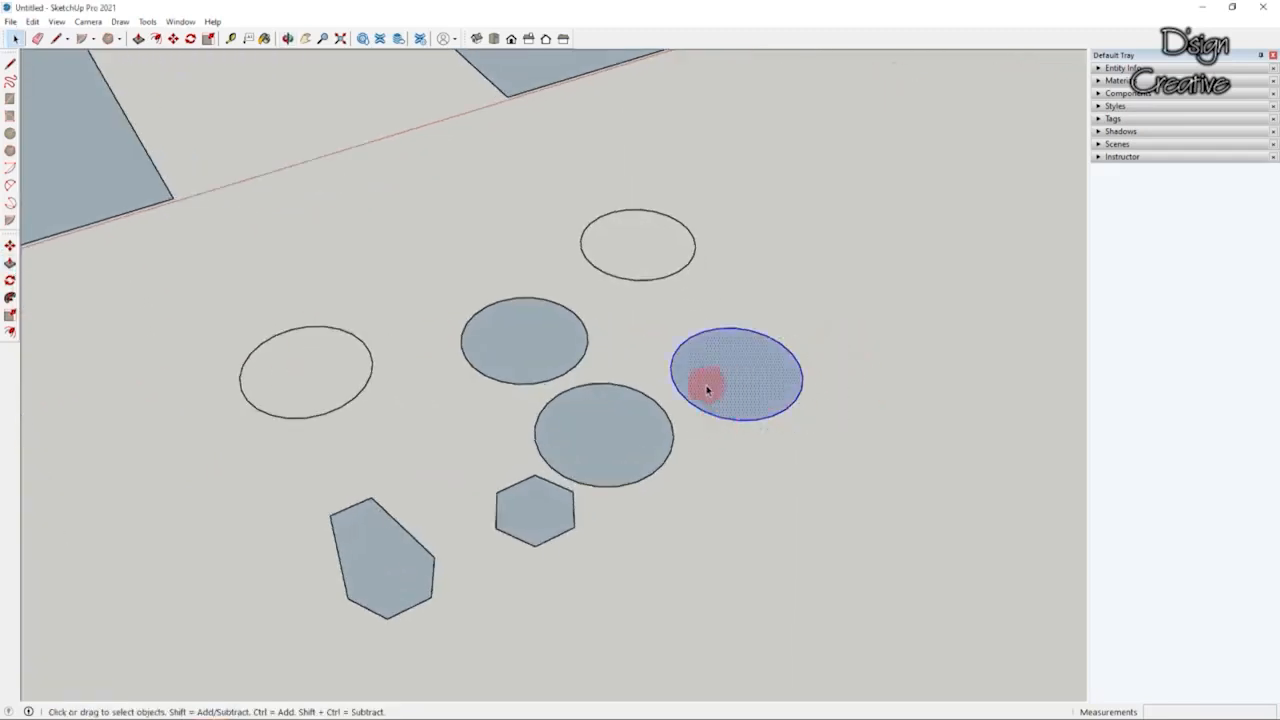
scroll(700, 389, down, 3)
scroll(754, 412, up, 3)
click(752, 416)
Step: Select all the geometry in the model with one selection box and delete it
scroll(711, 482, down, 2)
middle_drag(713, 485, 606, 486)
scroll(623, 489, down, 5)
scroll(509, 419, down, 4)
drag(342, 152, 914, 515)
key(Delete)
scroll(349, 403, up, 3)
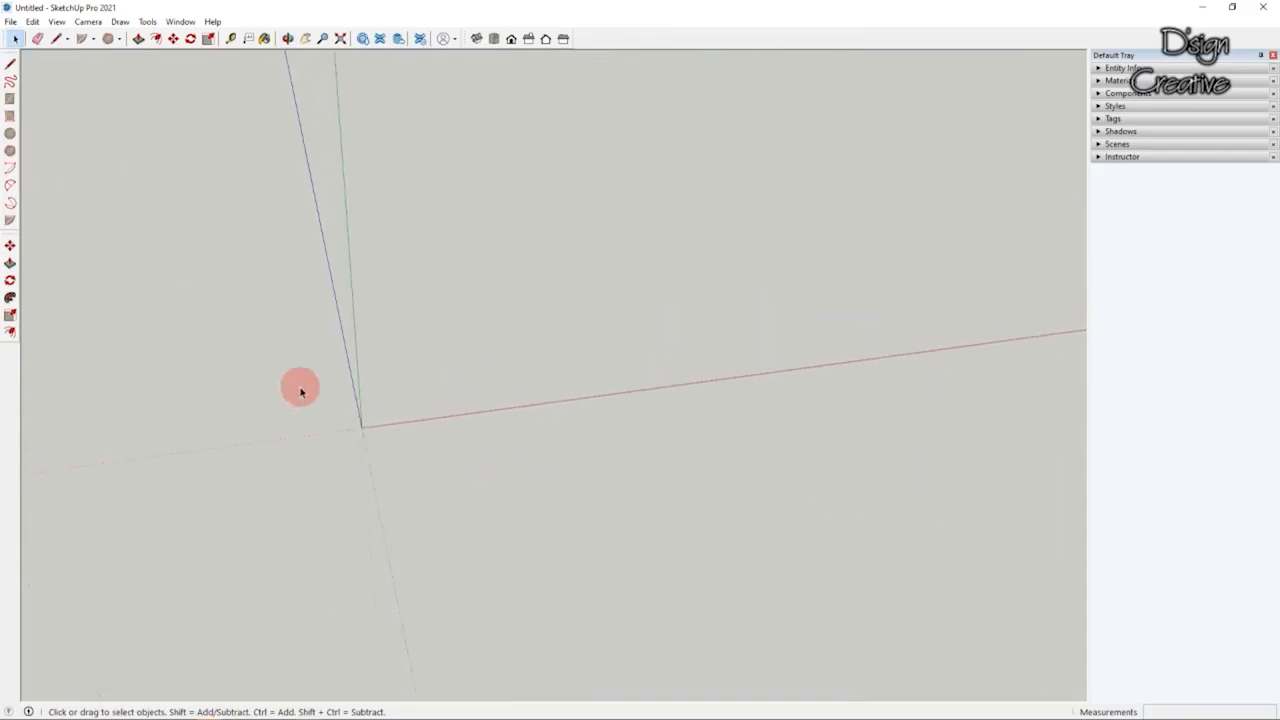
Step: Draw a closed, hook-shaped eight-edge profile near the origin with the Line tool, one long leg crossing the red axis
click(10, 100)
scroll(534, 371, up, 2)
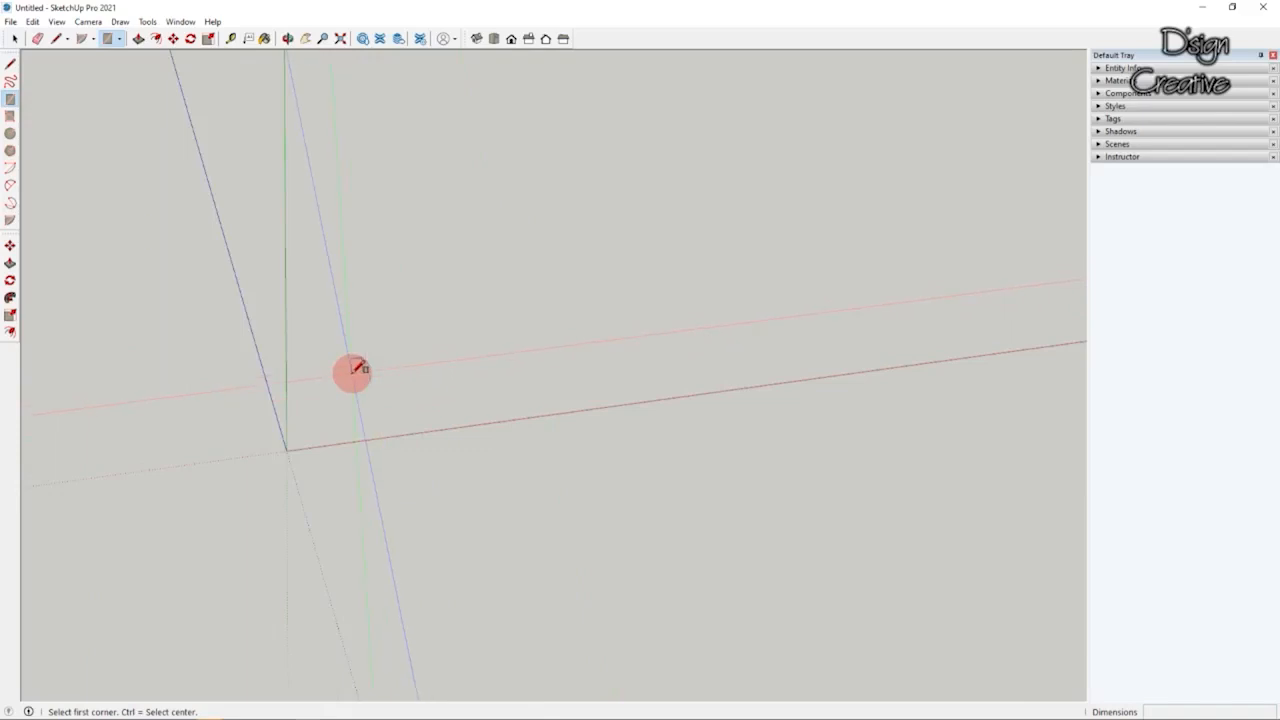
click(11, 63)
scroll(365, 335, up, 1)
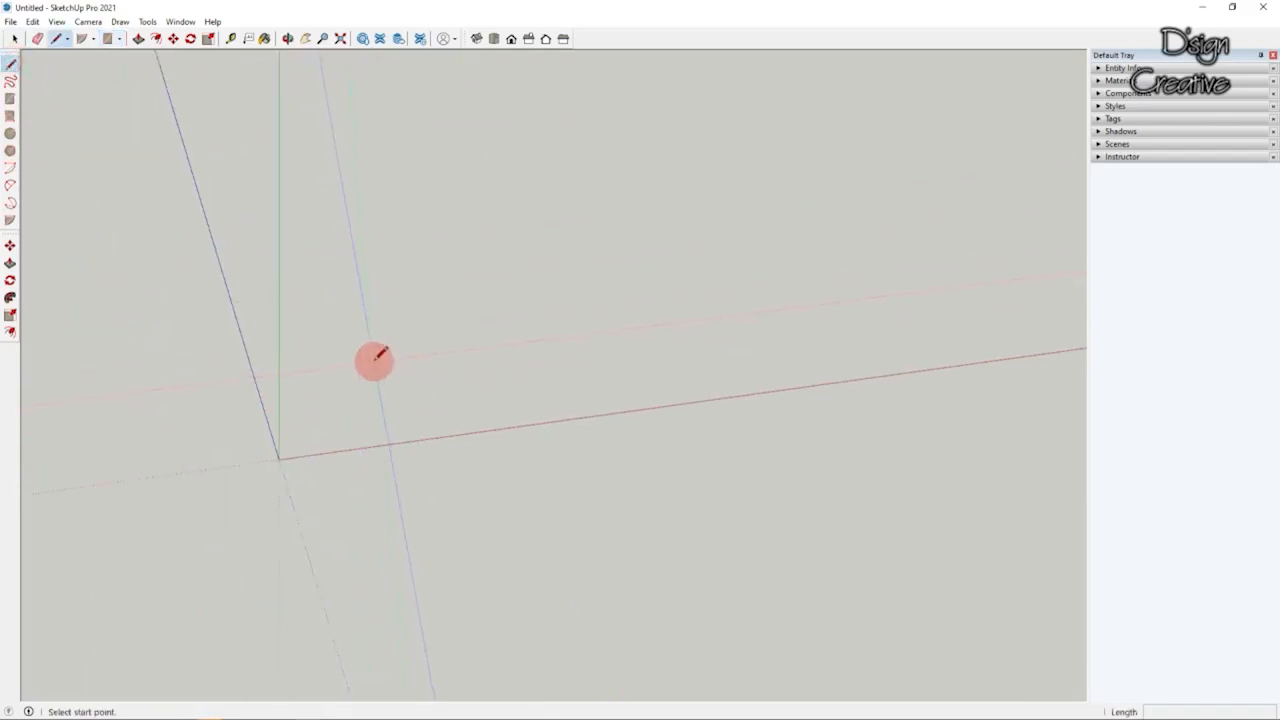
click(377, 358)
click(505, 344)
scroll(520, 398, up, 1)
click(517, 402)
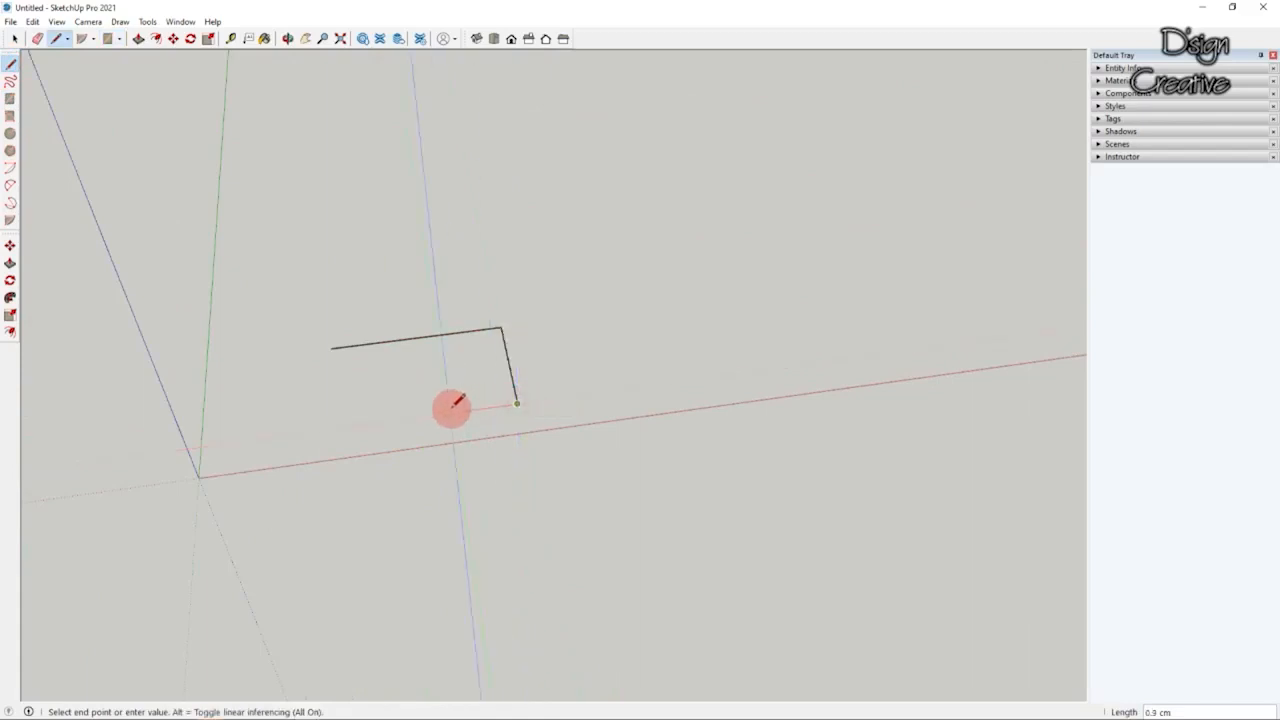
click(445, 376)
click(362, 385)
click(369, 484)
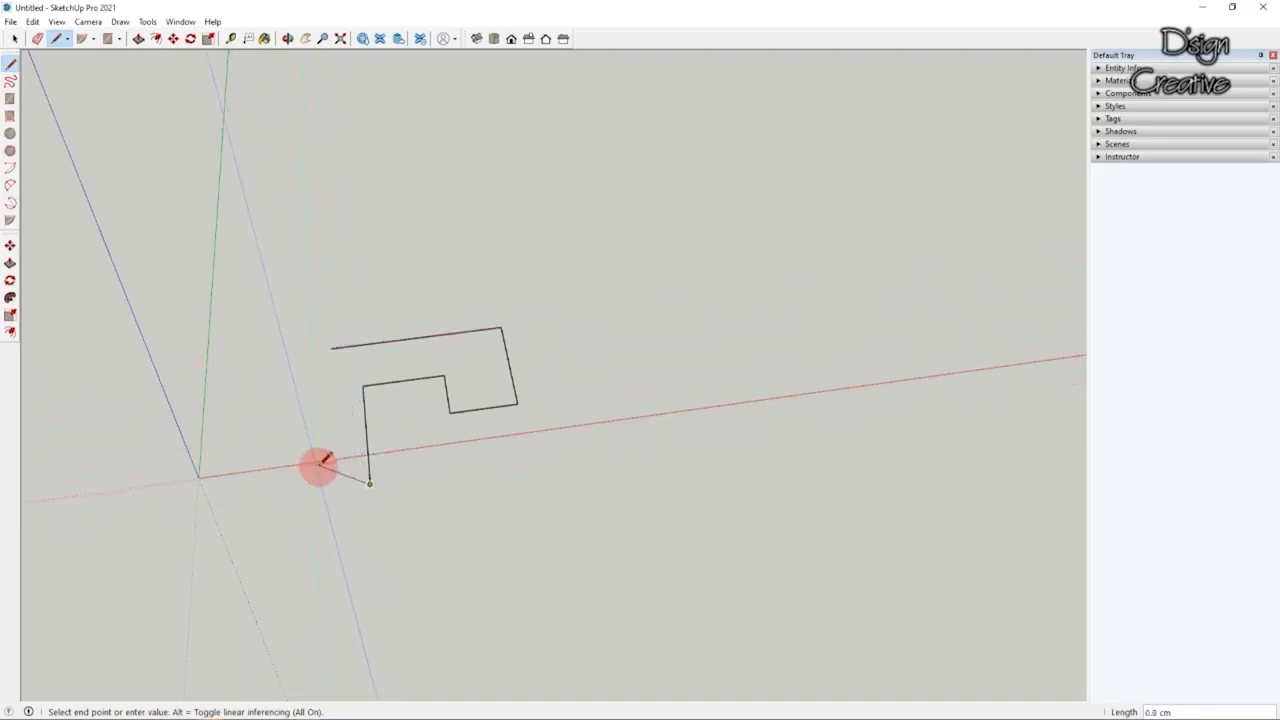
click(337, 489)
click(330, 348)
click(15, 40)
Step: Select the entire hook-shaped profile with a crossing selection box and clear the selection
middle_drag(452, 362, 494, 370)
scroll(446, 380, up, 3)
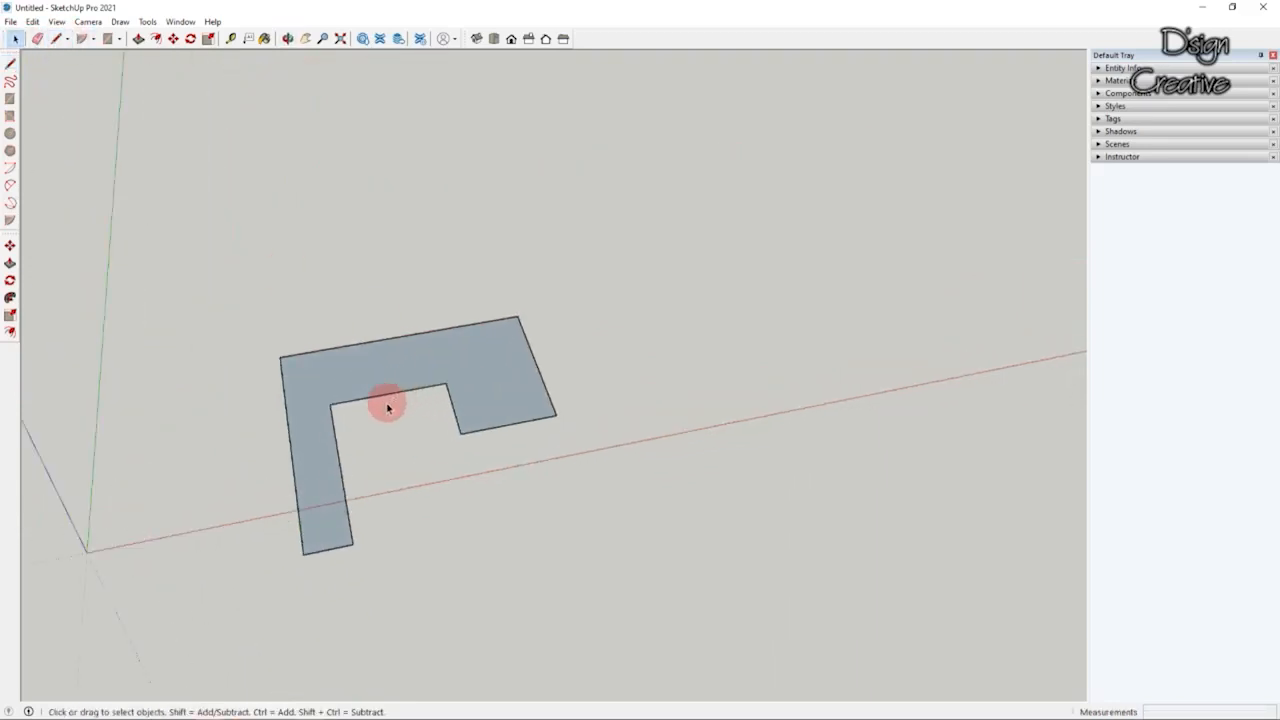
drag(643, 271, 230, 620)
middle_drag(406, 446, 537, 400)
click(414, 420)
Step: Select only the hook-shaped profile's face and delete it, keeping the boundary edges
scroll(410, 473, up, 2)
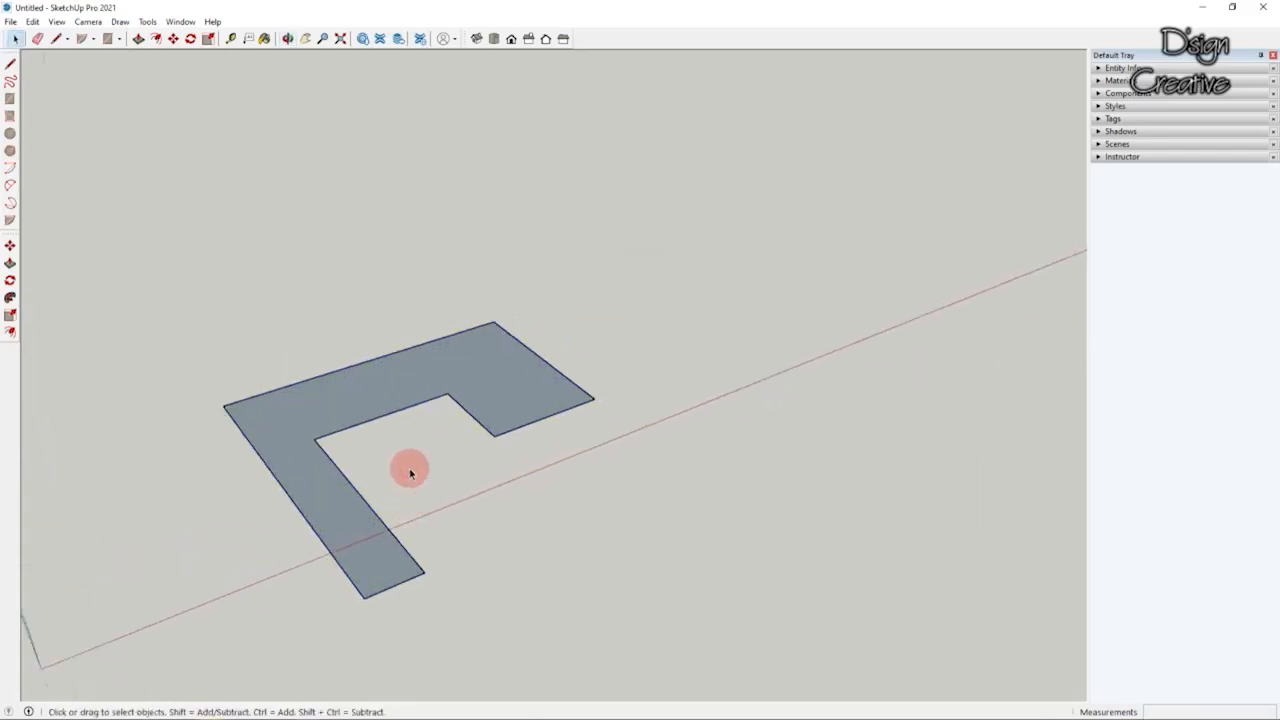
scroll(410, 437, up, 1)
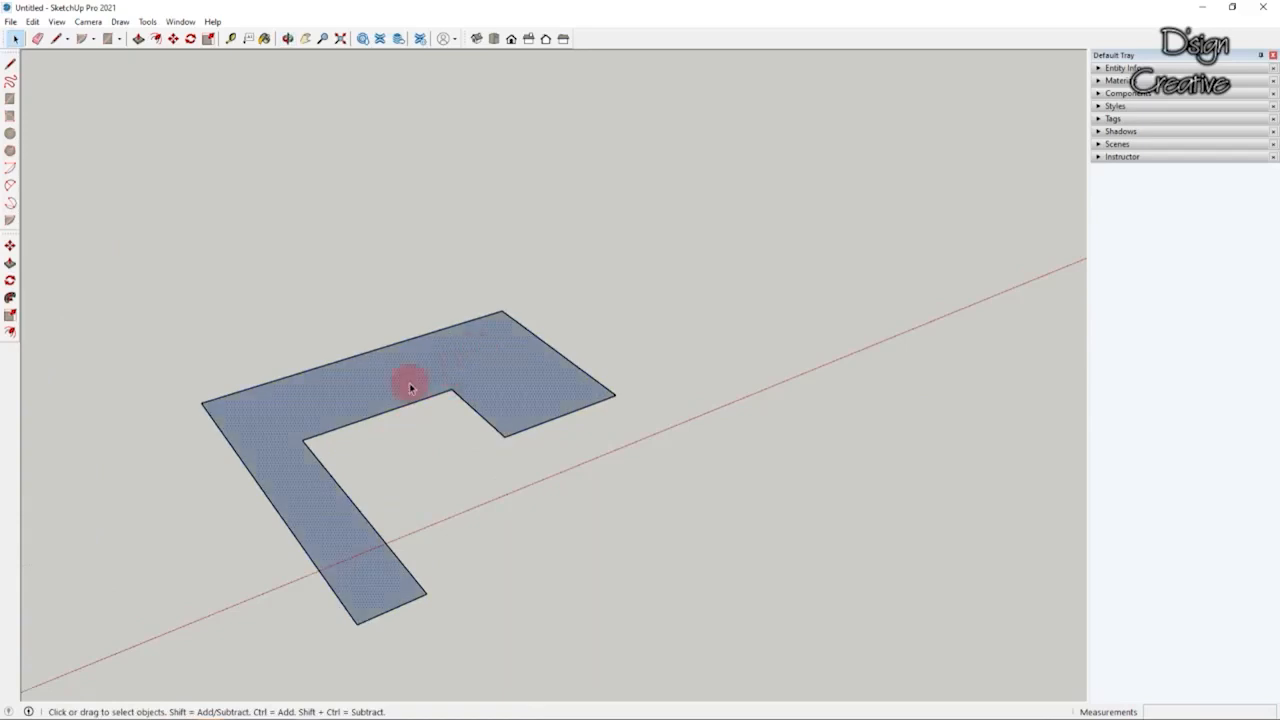
scroll(365, 448, down, 1)
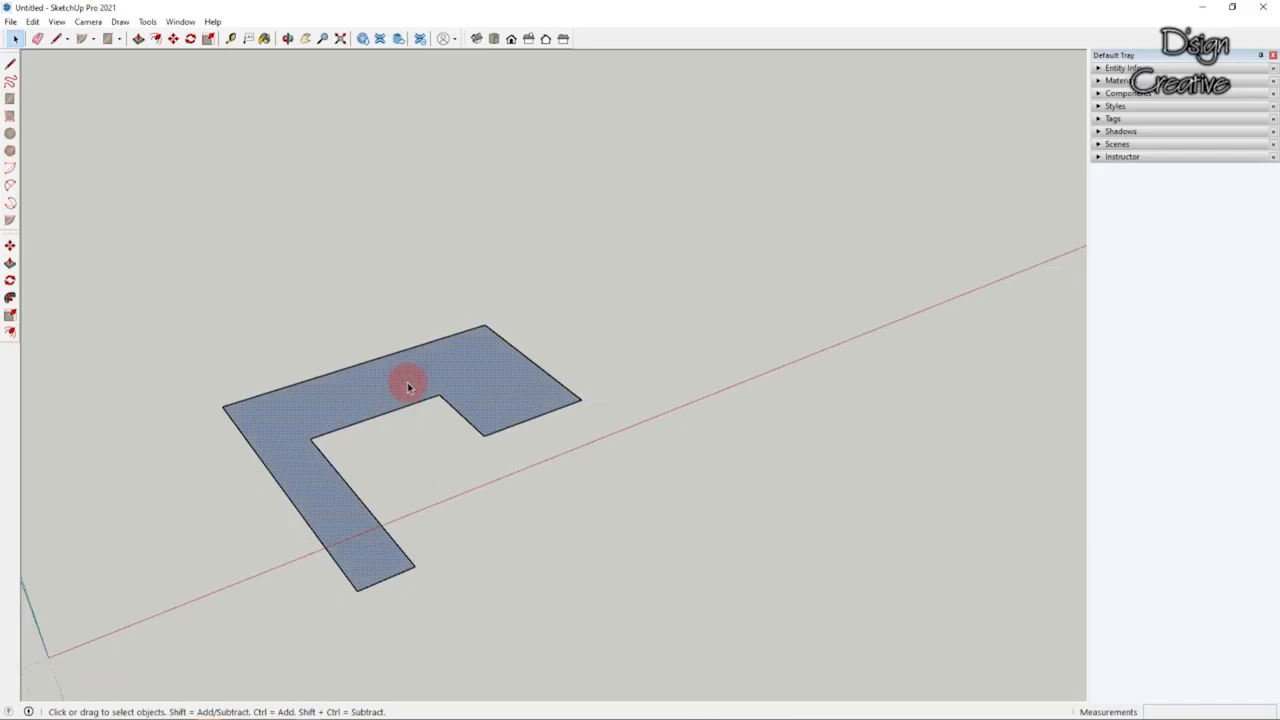
key(Delete)
middle_drag(388, 454, 299, 418)
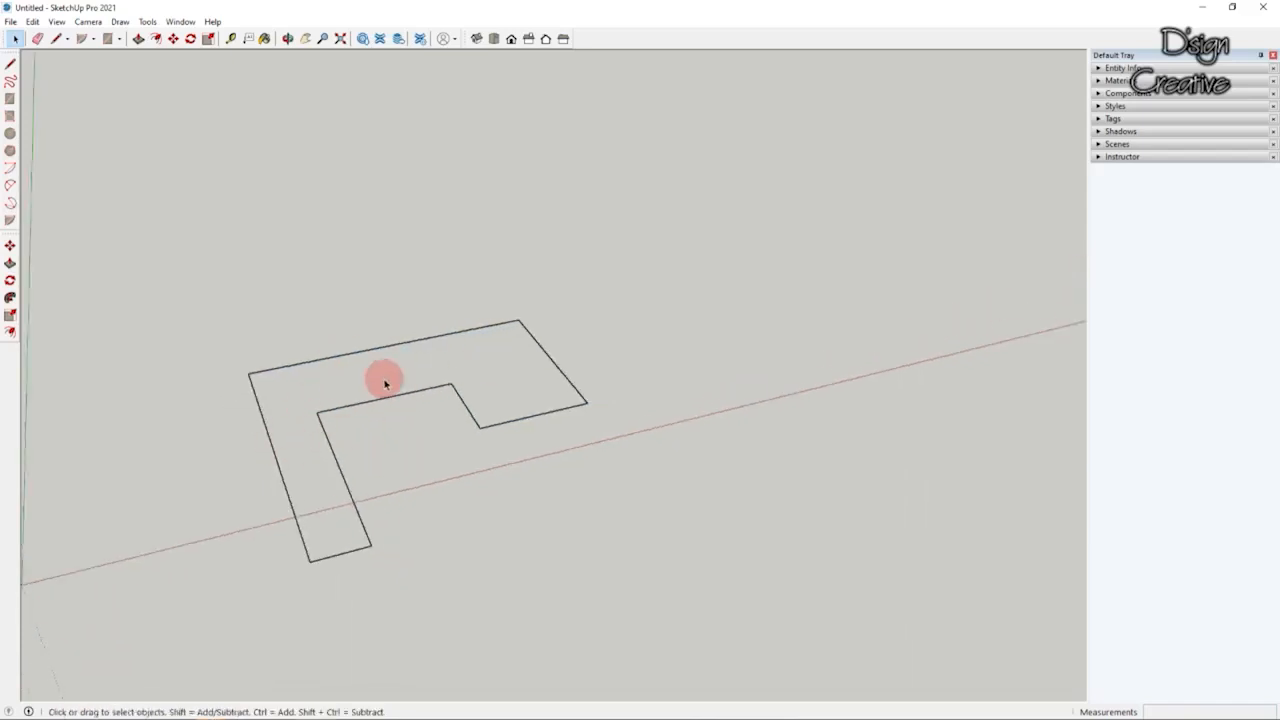
middle_drag(389, 380, 540, 366)
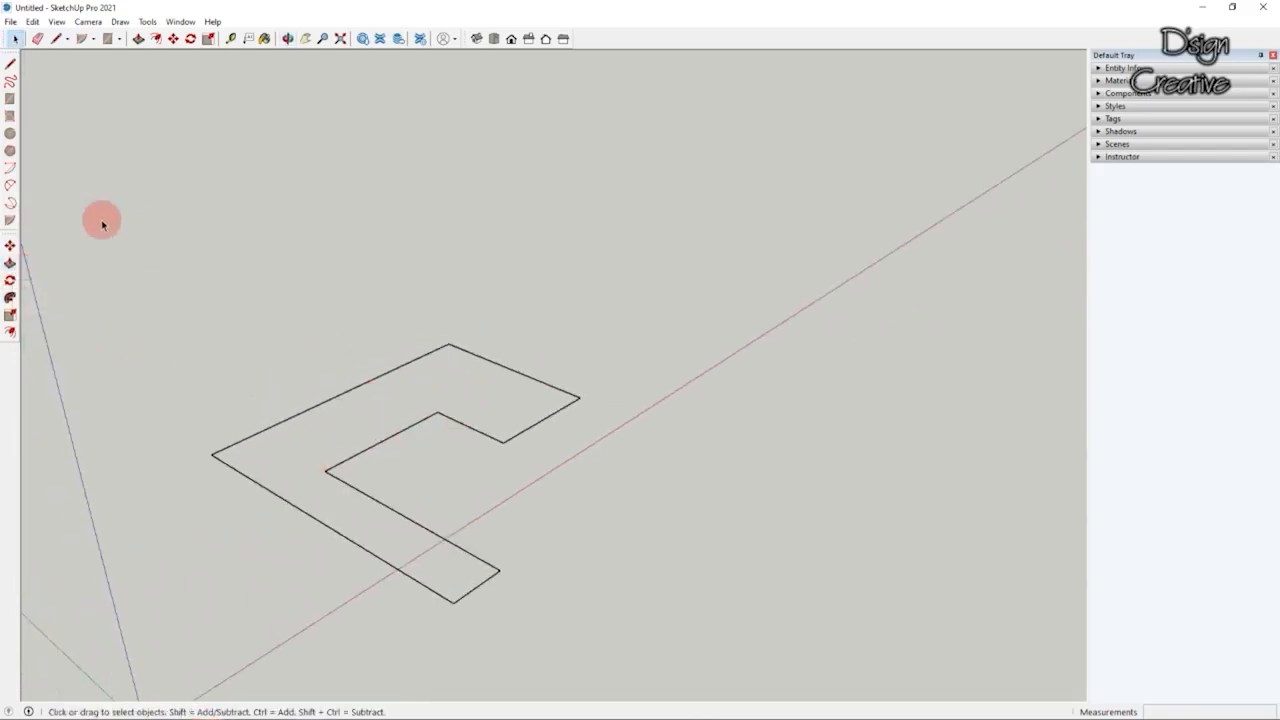
Step: Trace over the profile's short inner edge from corner to corner with the Line tool to recreate the face
click(11, 64)
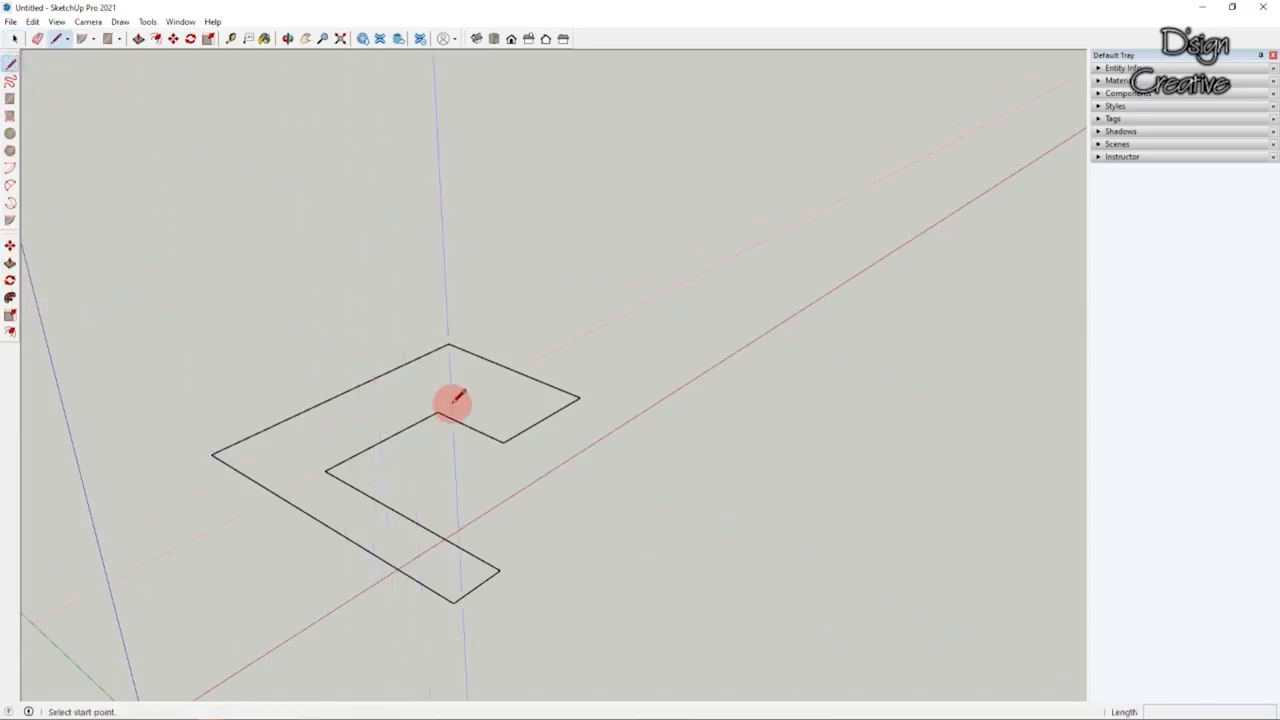
click(437, 413)
click(505, 442)
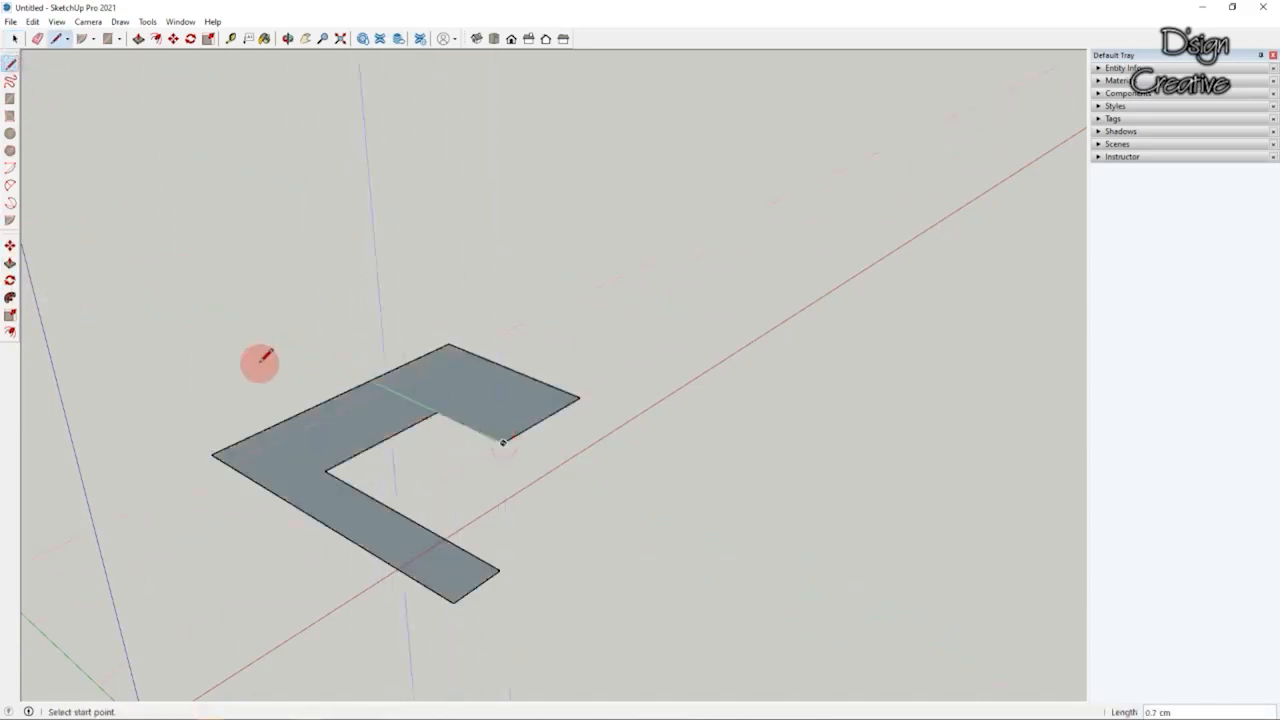
click(15, 38)
middle_drag(560, 314, 117, 389)
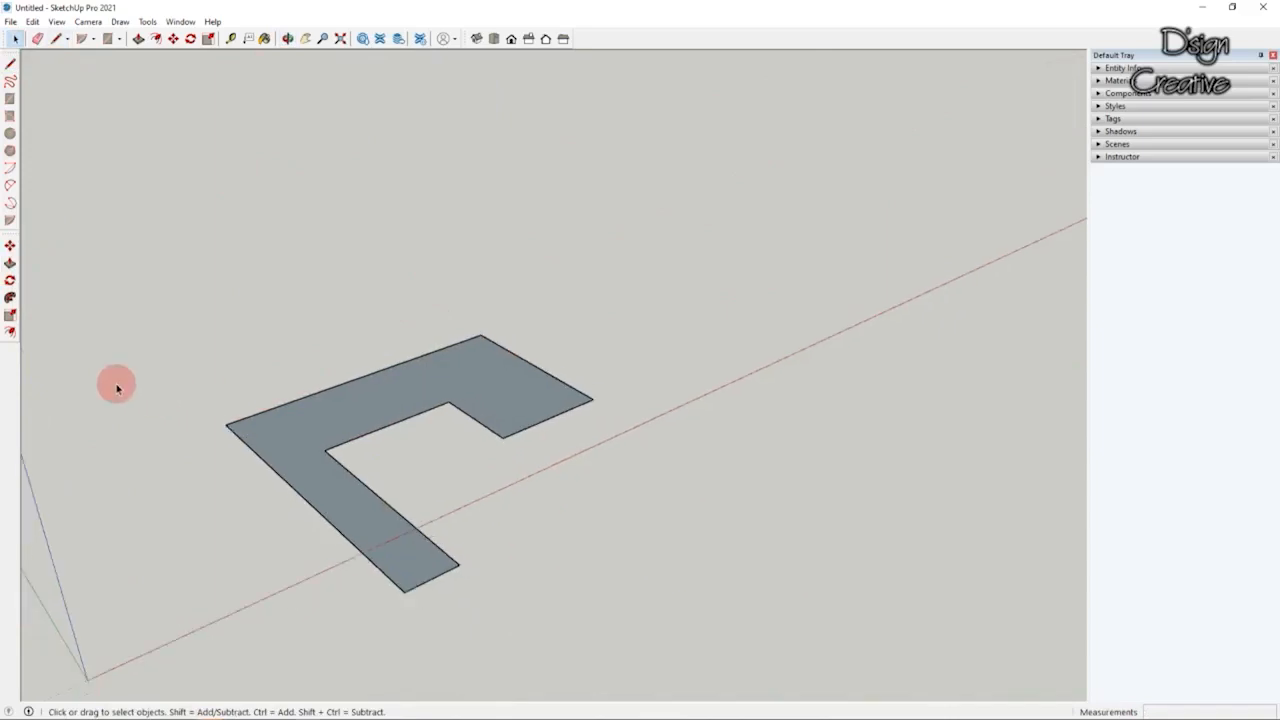
Step: Push/Pull the hook-shaped profile's face upward 1 cm into a solid block
click(10, 264)
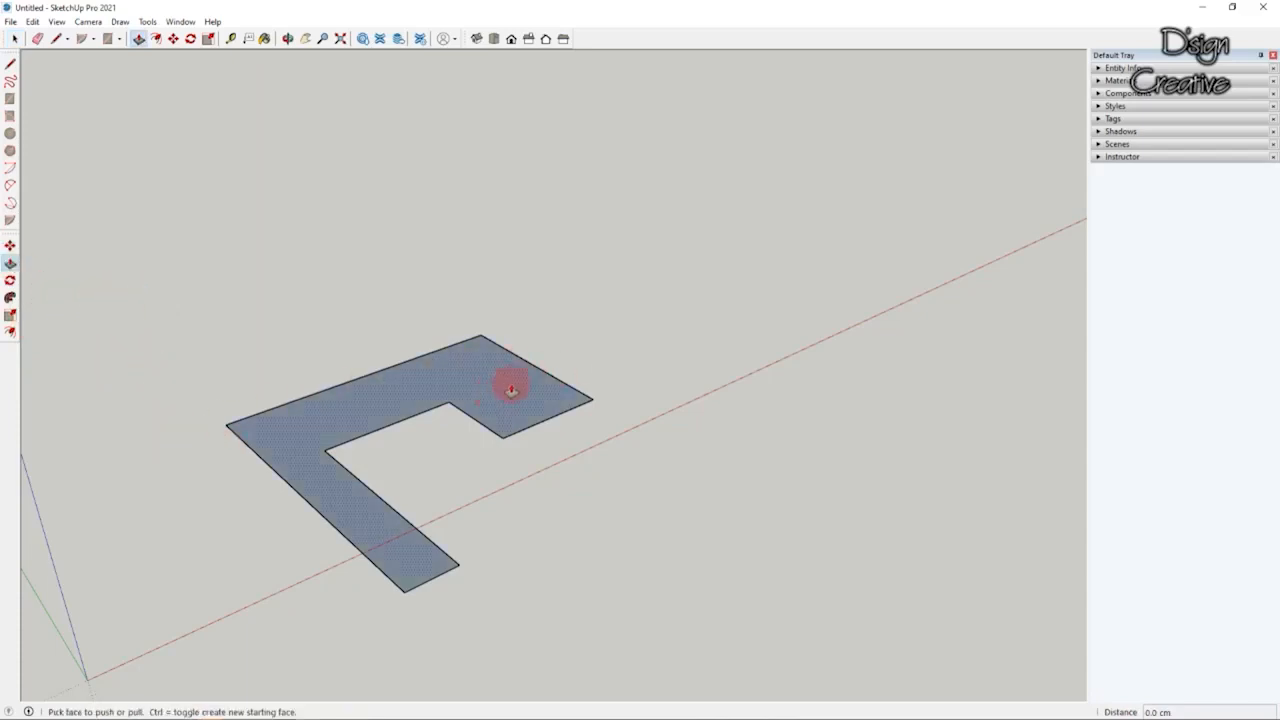
scroll(337, 414, up, 5)
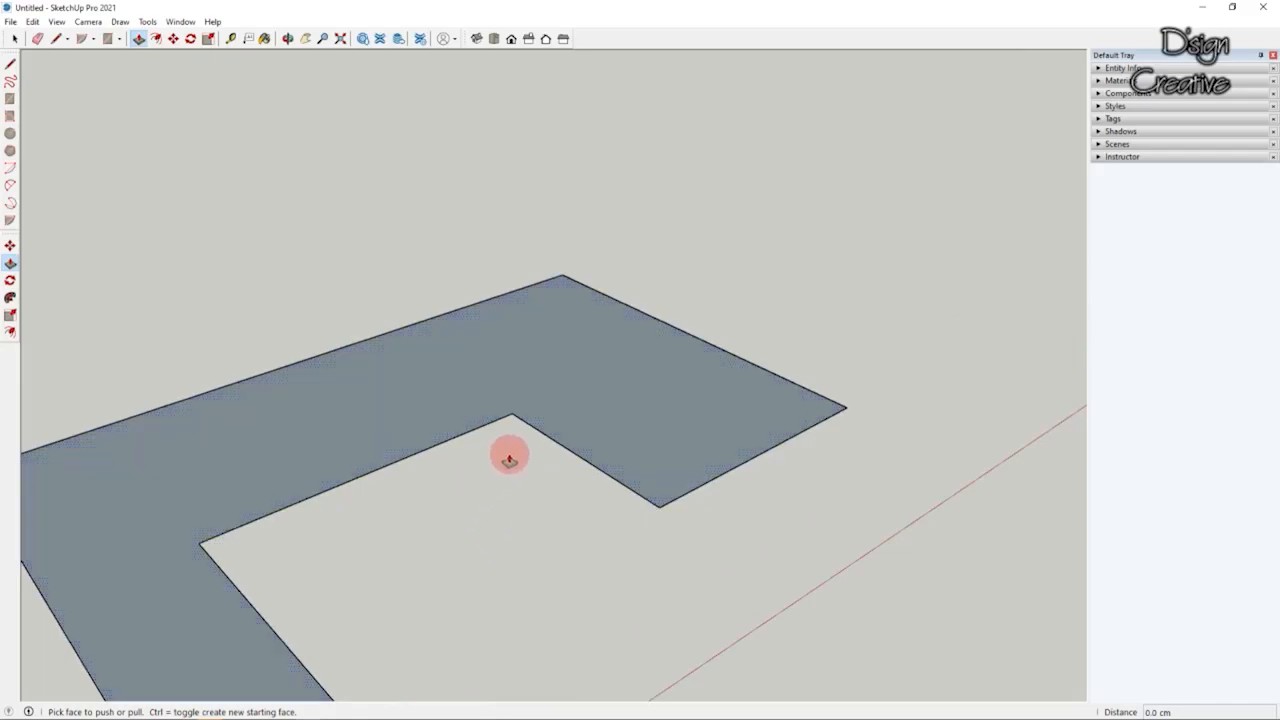
middle_drag(748, 412, 661, 378)
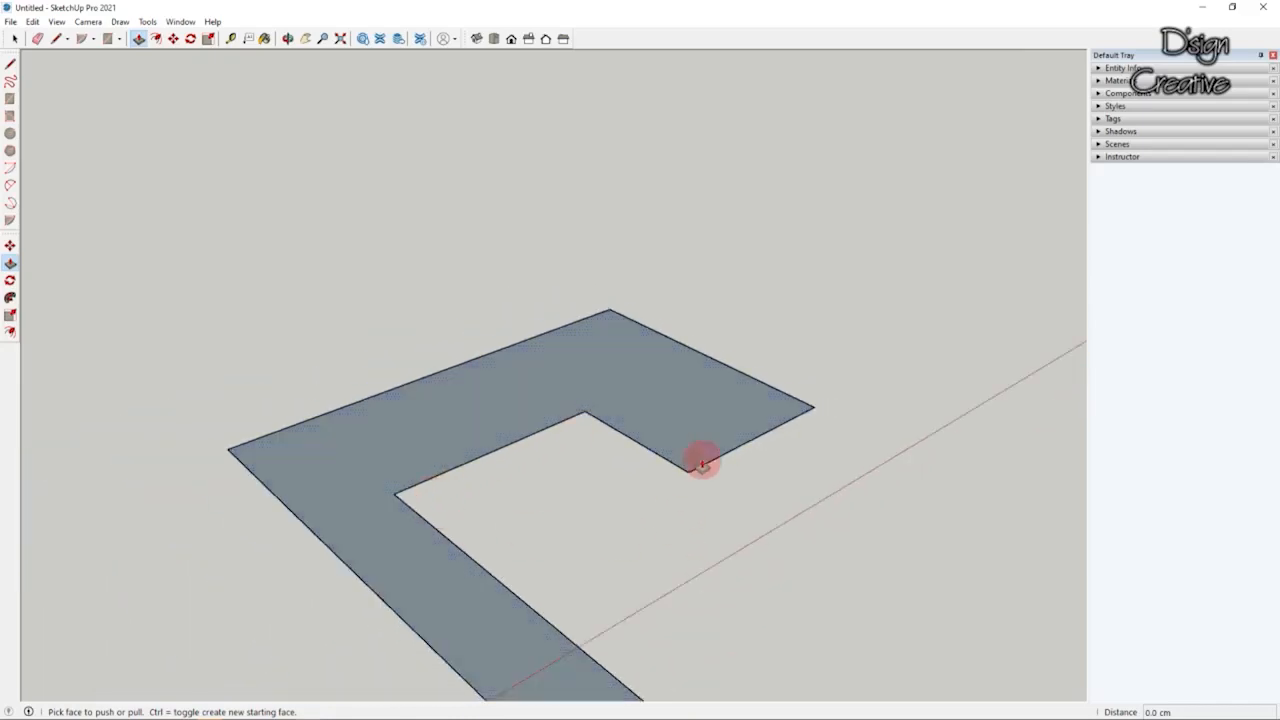
scroll(585, 368, up, 1)
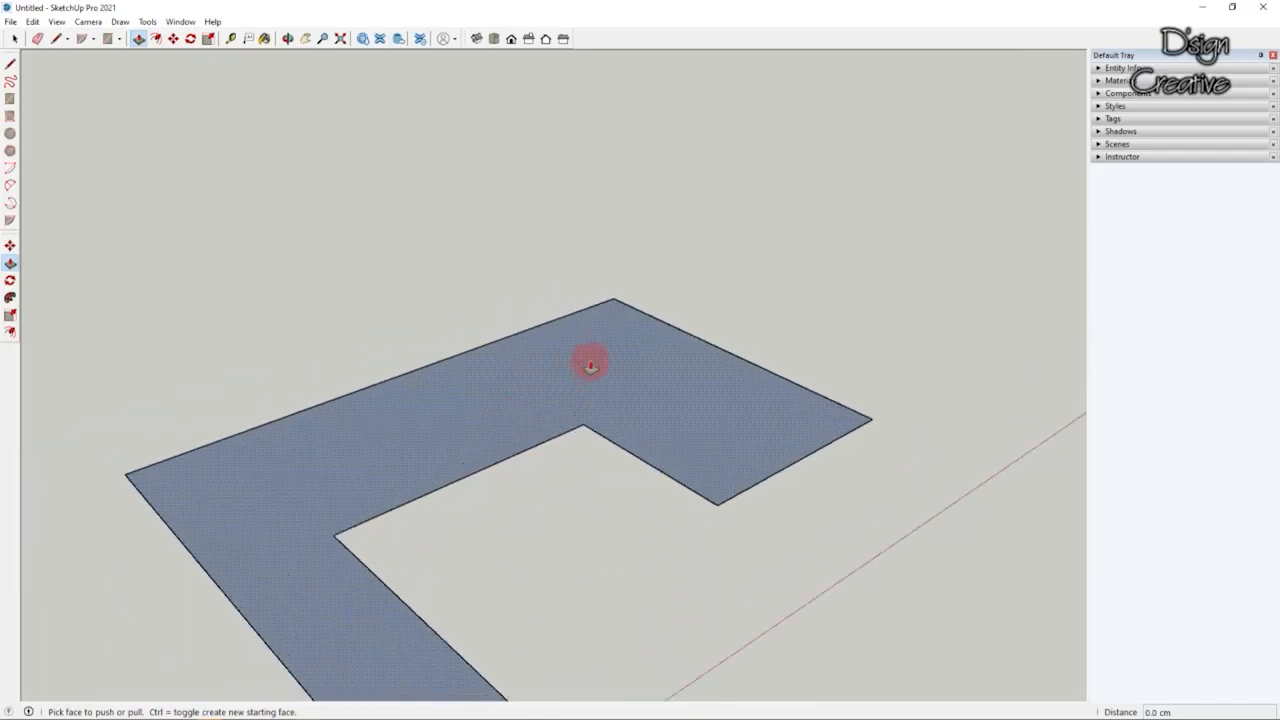
click(590, 366)
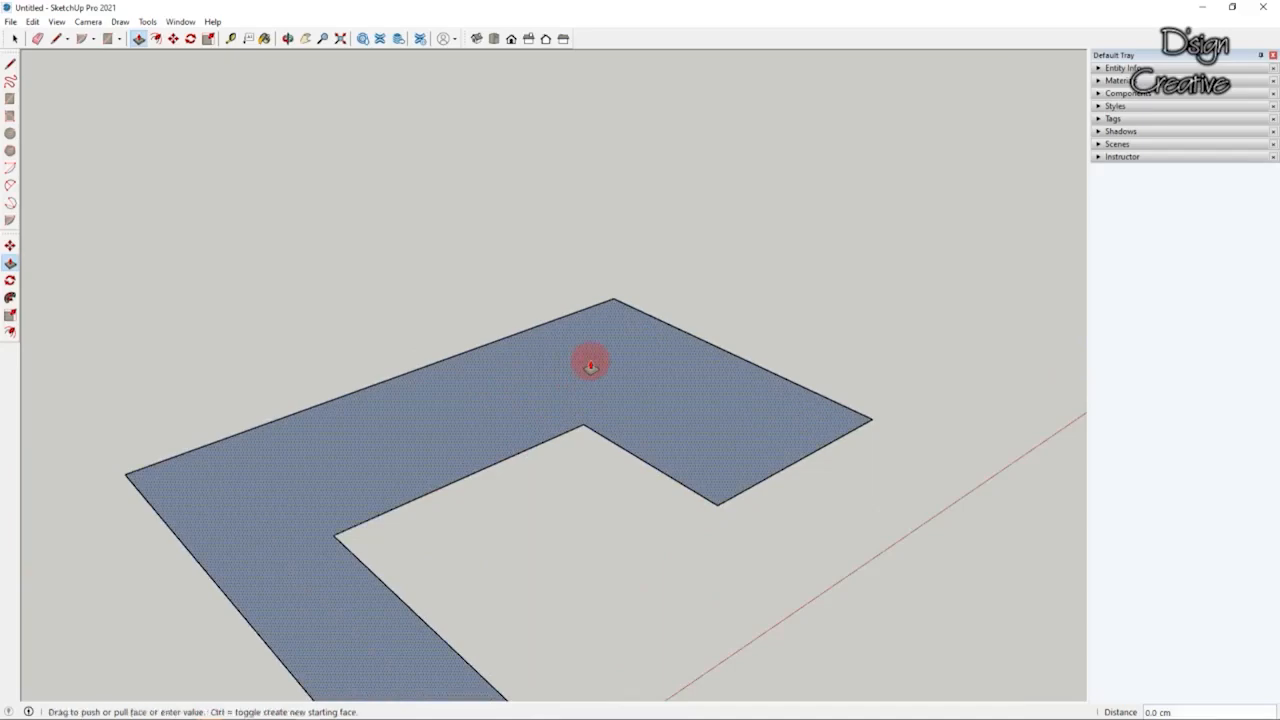
scroll(574, 234, down, 4)
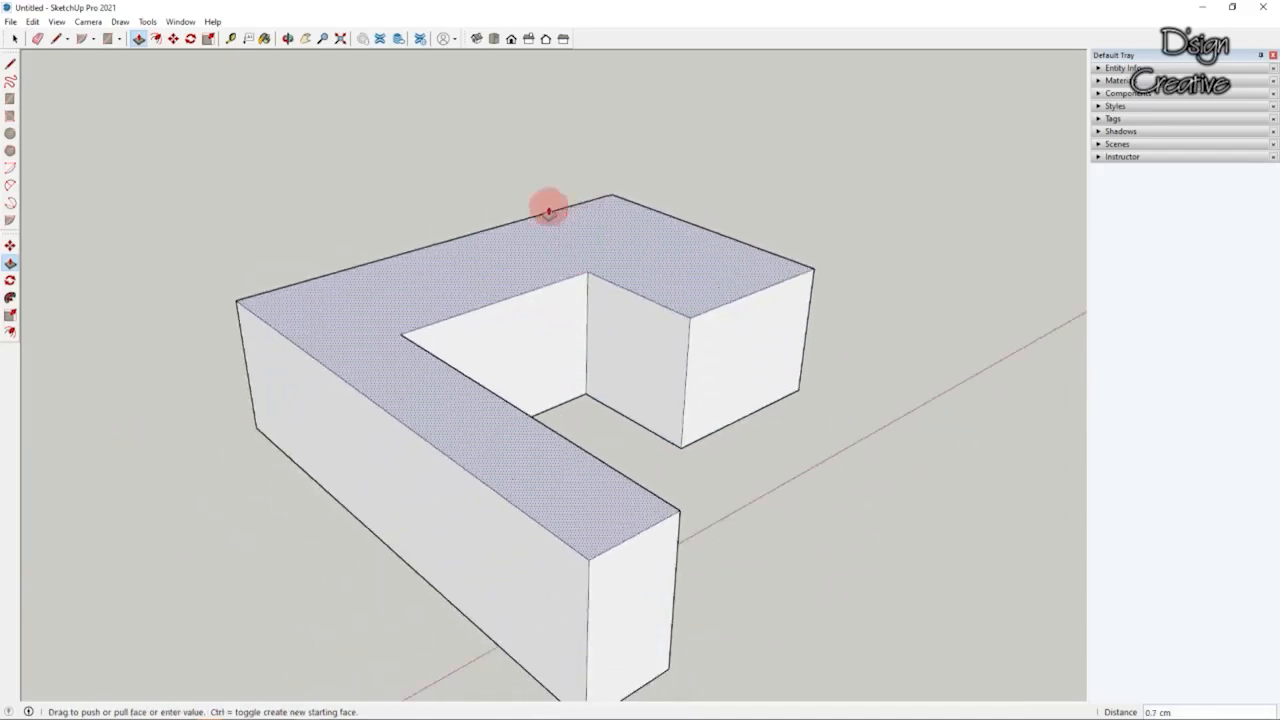
scroll(523, 209, down, 2)
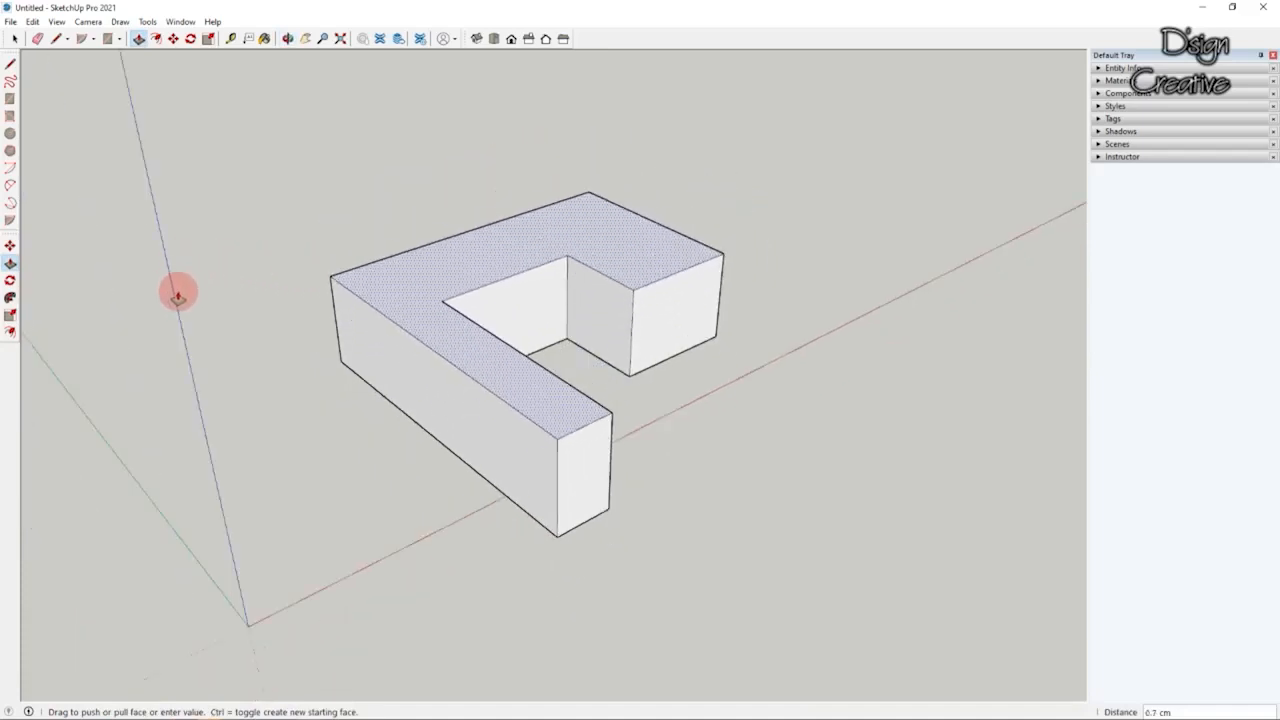
middle_drag(417, 251, 453, 230)
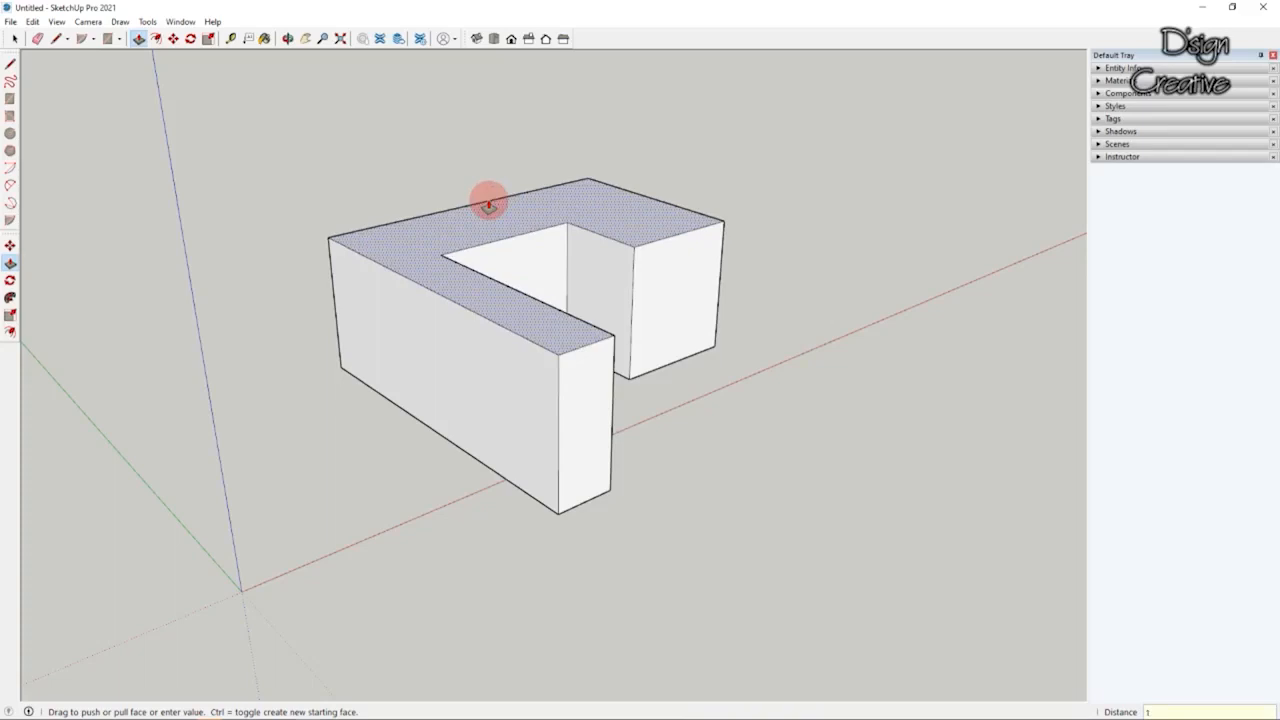
key(Return)
Step: Measure the block's height along a vertical corner edge with the Tape Measure tool
middle_drag(523, 271, 449, 363)
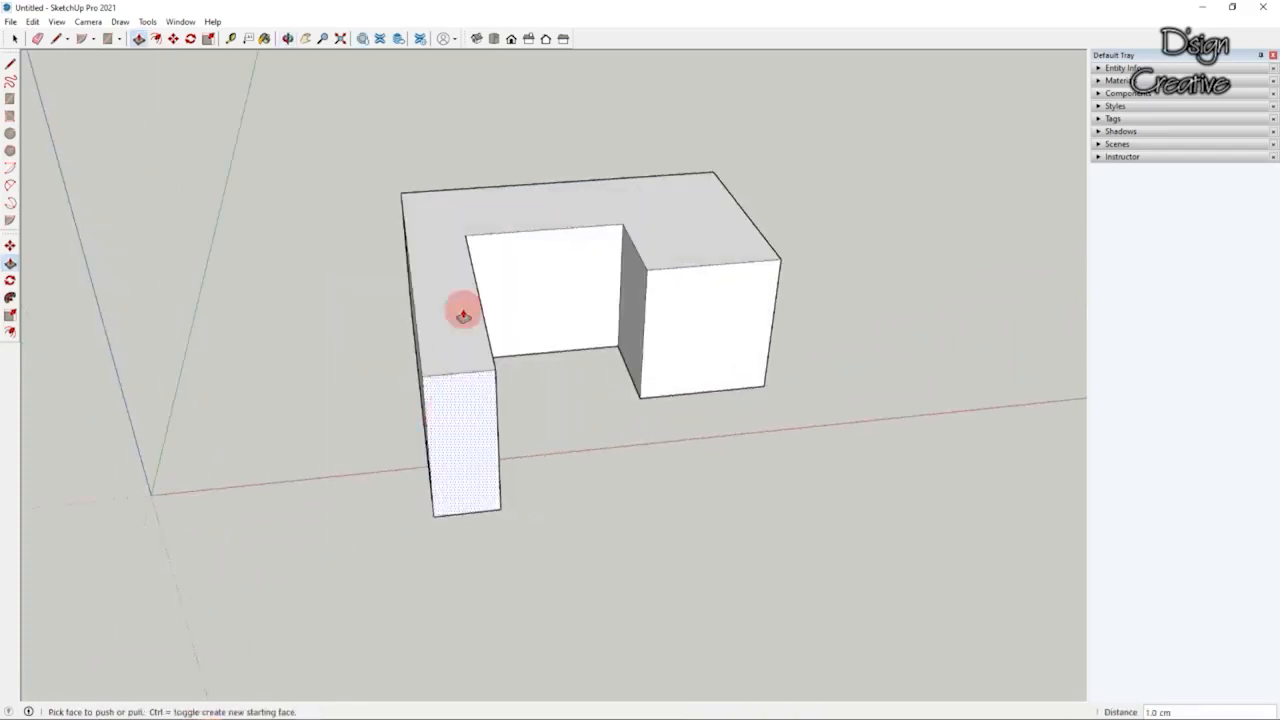
click(231, 38)
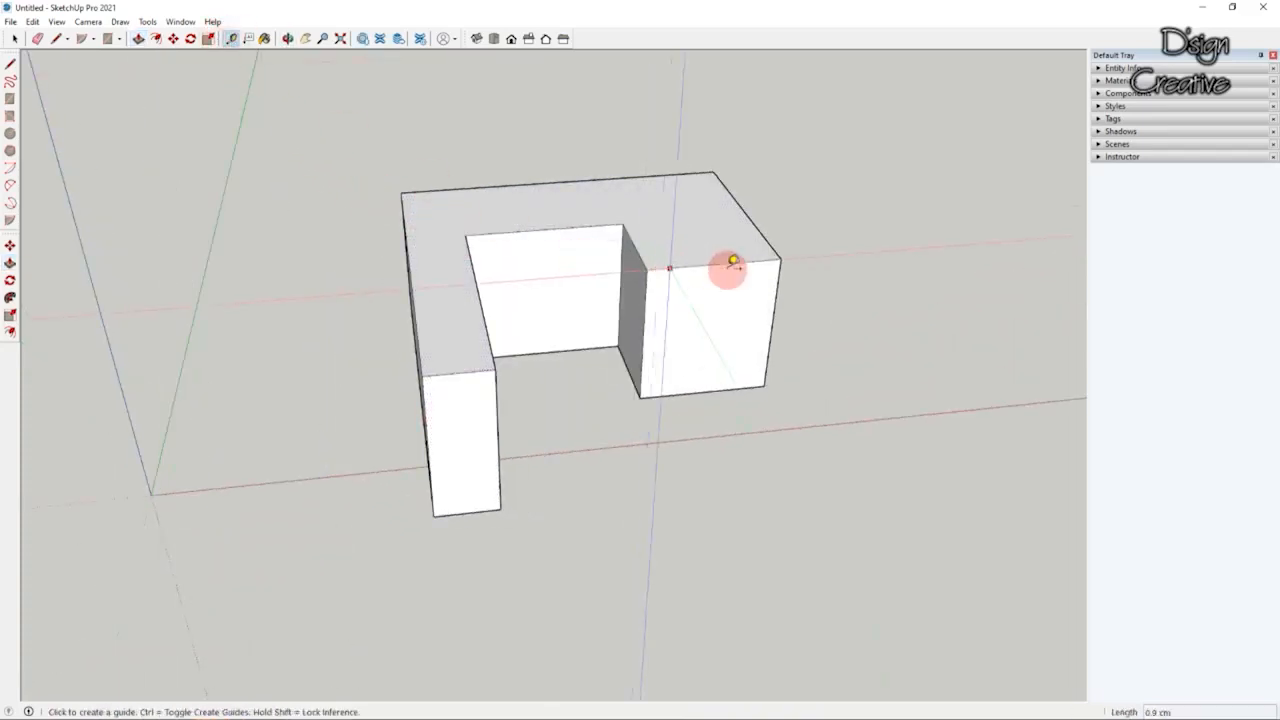
click(781, 258)
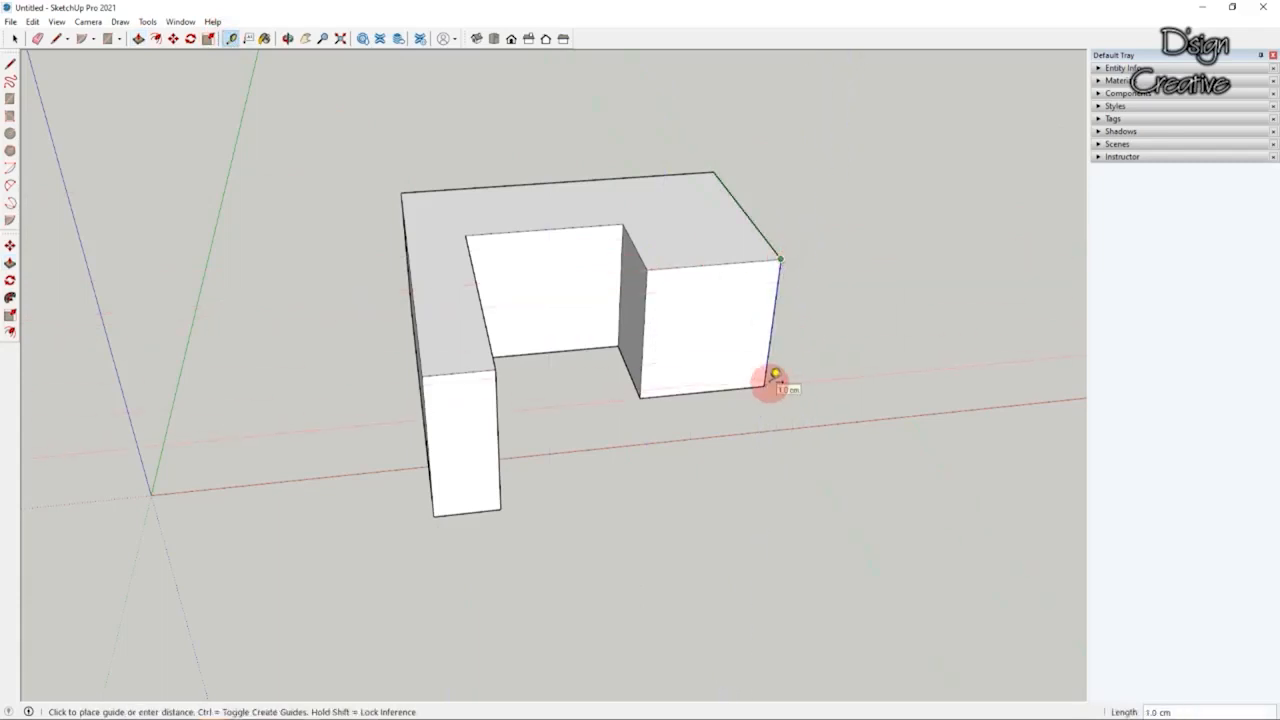
click(15, 40)
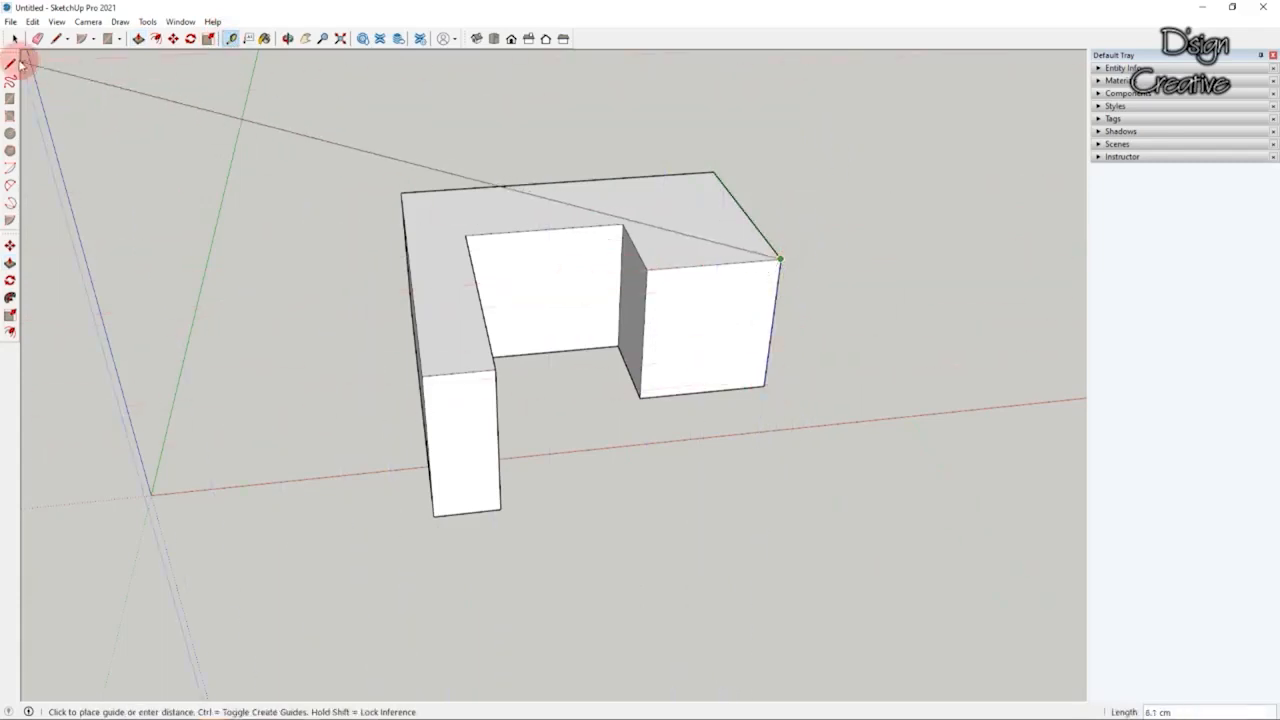
Step: Draw a circle with a radius of about 0.2 cm on the ground beside the block, near the red axis
middle_drag(522, 353, 812, 356)
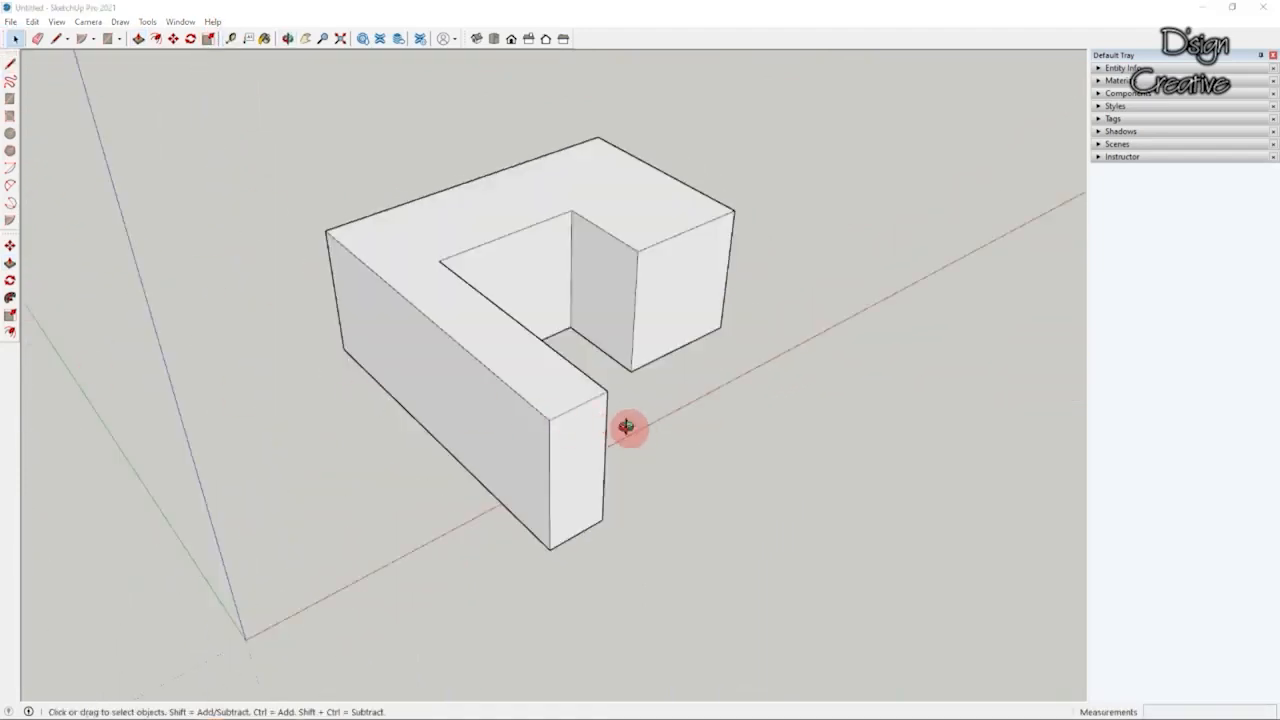
middle_drag(626, 349, 106, 243)
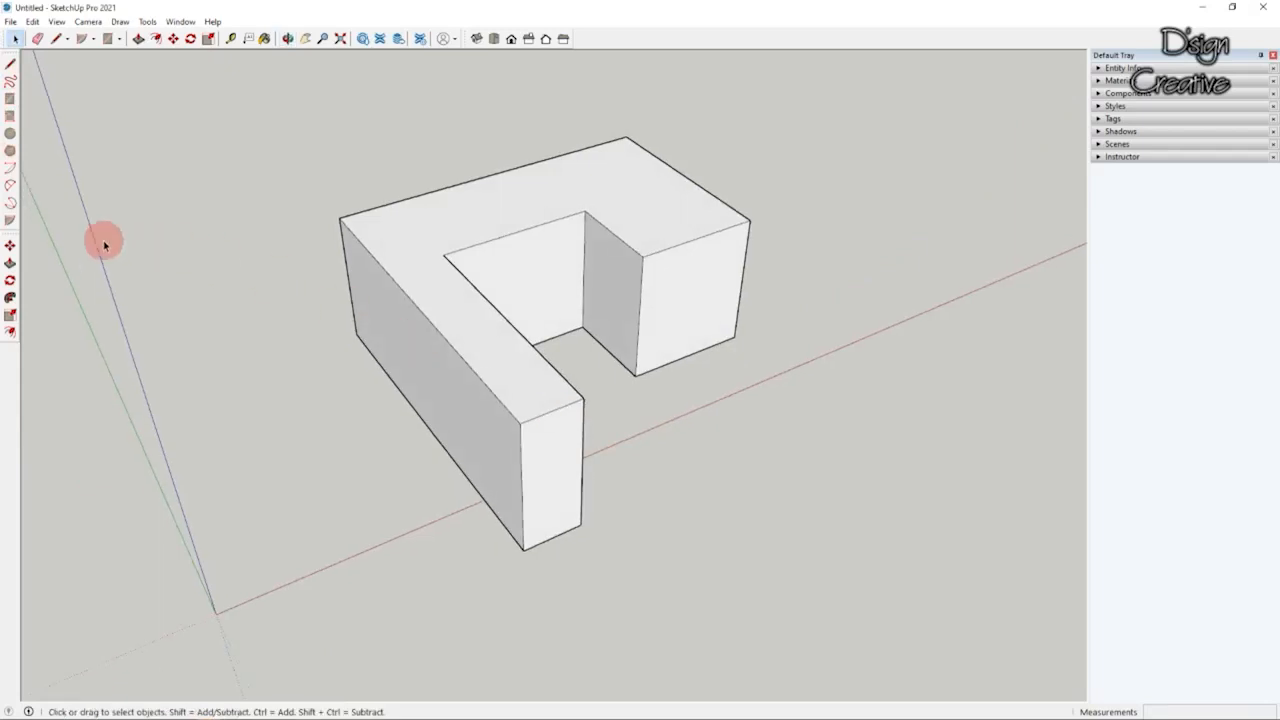
click(10, 135)
middle_drag(352, 317, 808, 313)
click(808, 313)
click(851, 311)
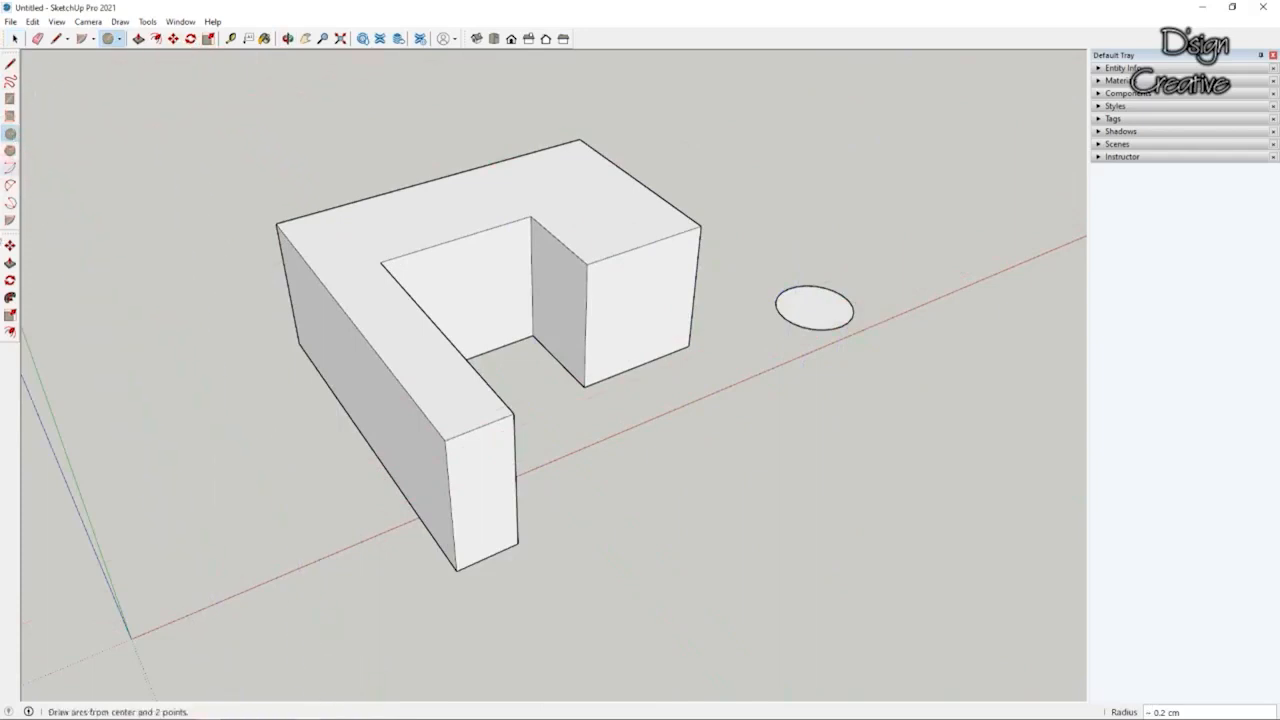
Step: Push/Pull the circle's face upward about 1.6 cm to form a cylinder
click(11, 265)
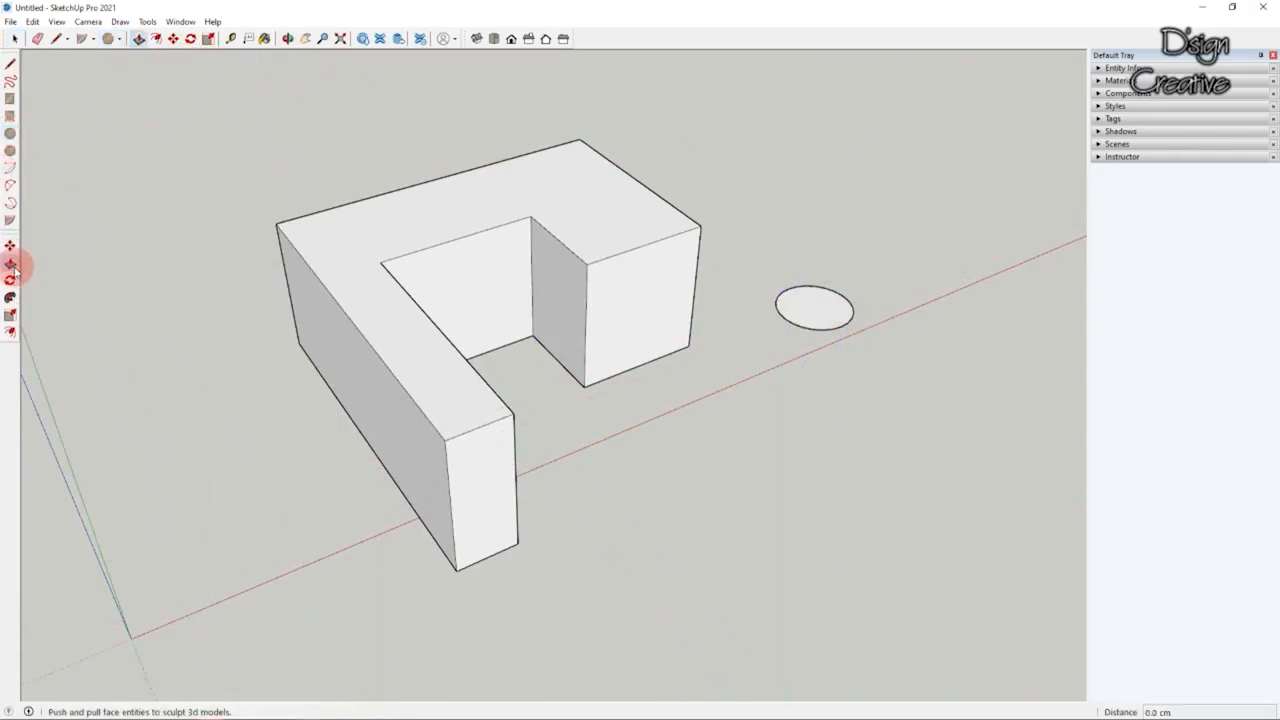
middle_drag(789, 271, 805, 332)
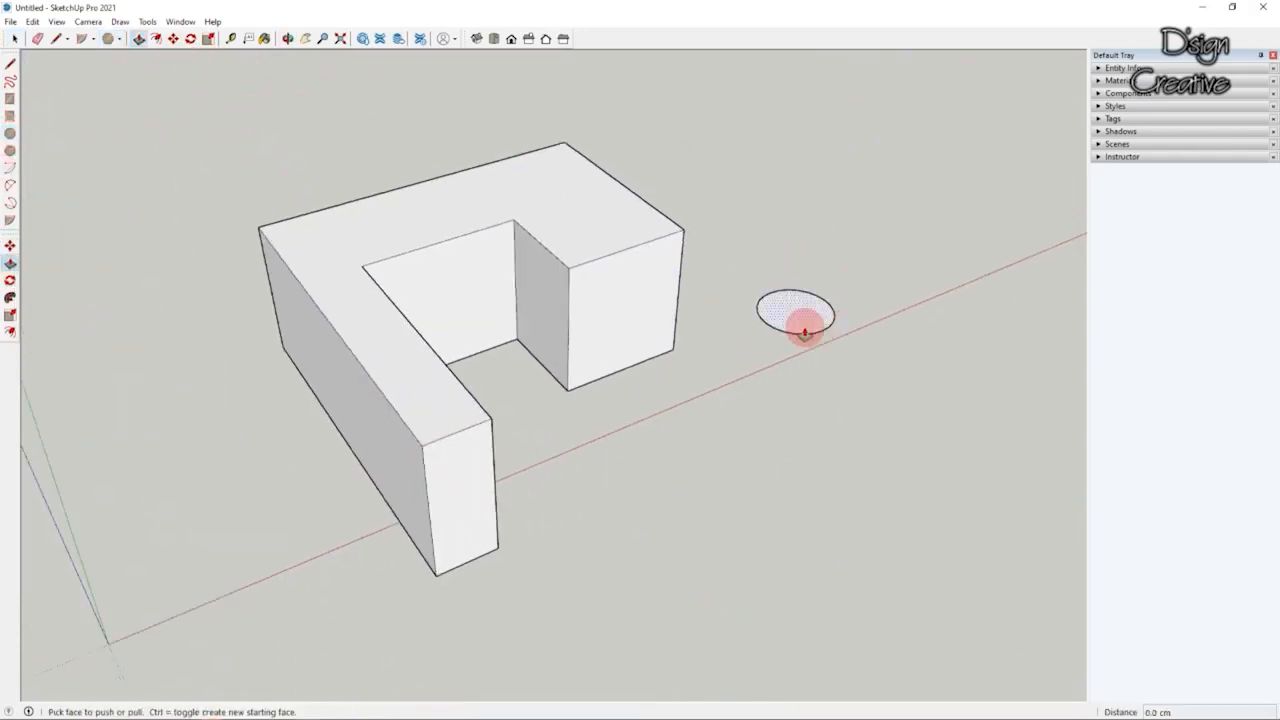
scroll(805, 330, down, 2)
drag(808, 320, 829, 145)
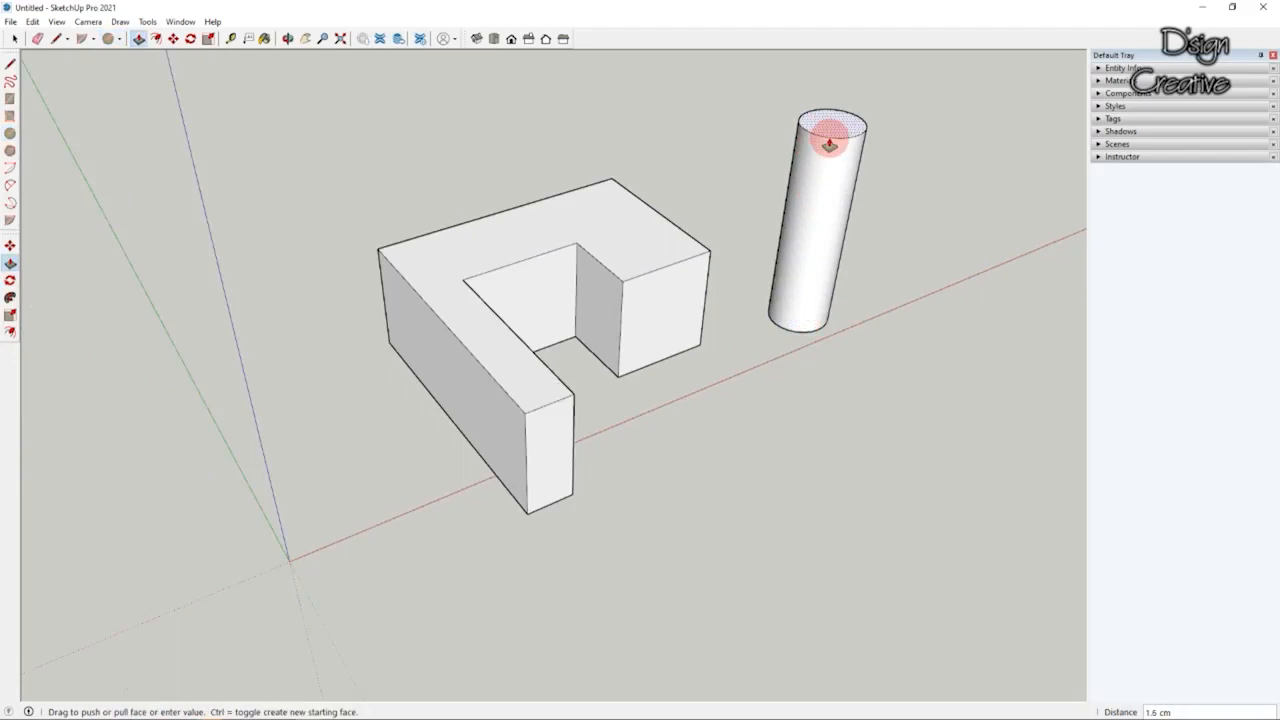
click(829, 145)
Step: Shorten the block's long leg by pushing its end face back 1 cm, flush with the corner of the opposite leg
scroll(708, 285, down, 3)
middle_drag(799, 318, 787, 190)
scroll(786, 197, up, 1)
scroll(775, 199, up, 1)
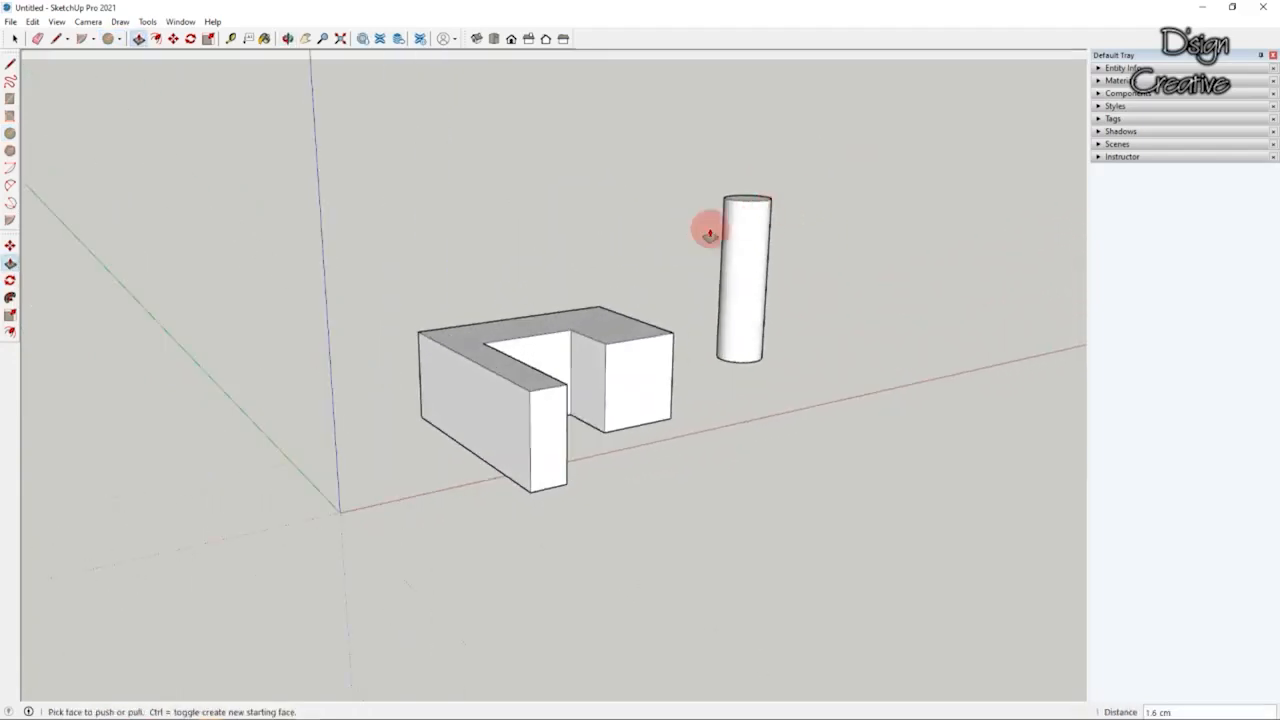
middle_drag(700, 280, 766, 403)
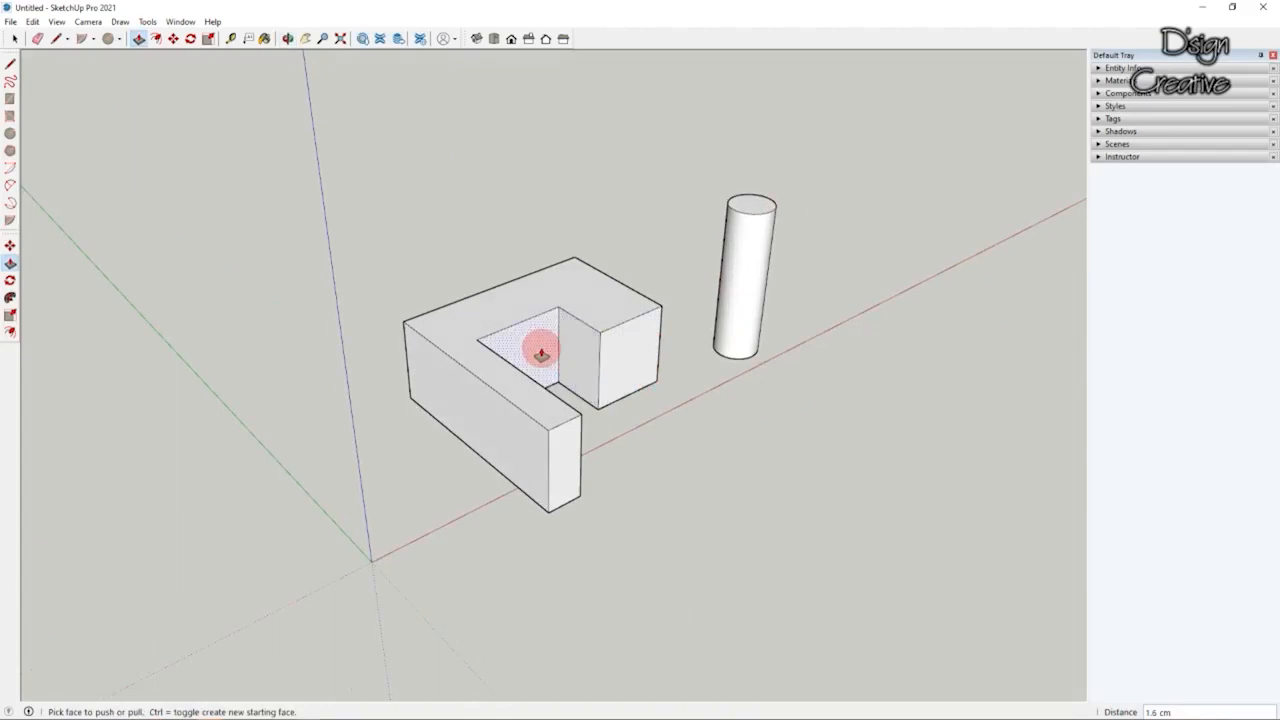
middle_drag(594, 386, 609, 377)
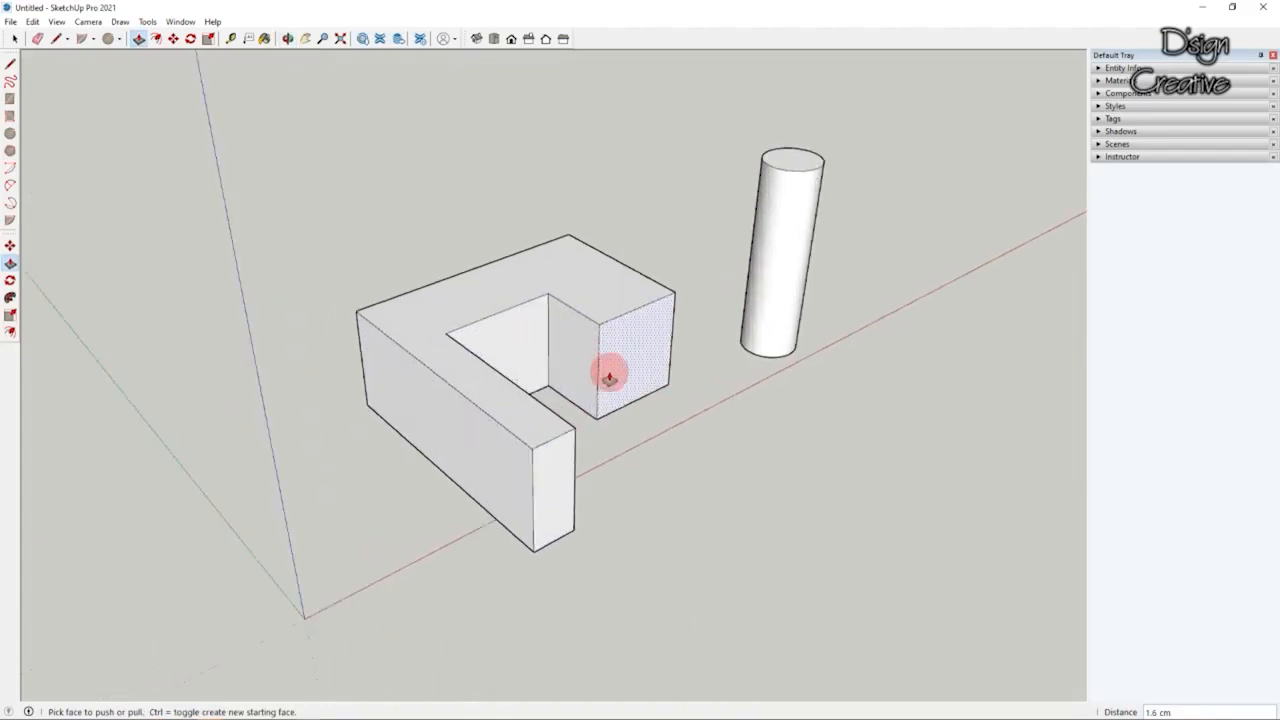
middle_drag(514, 343, 483, 496)
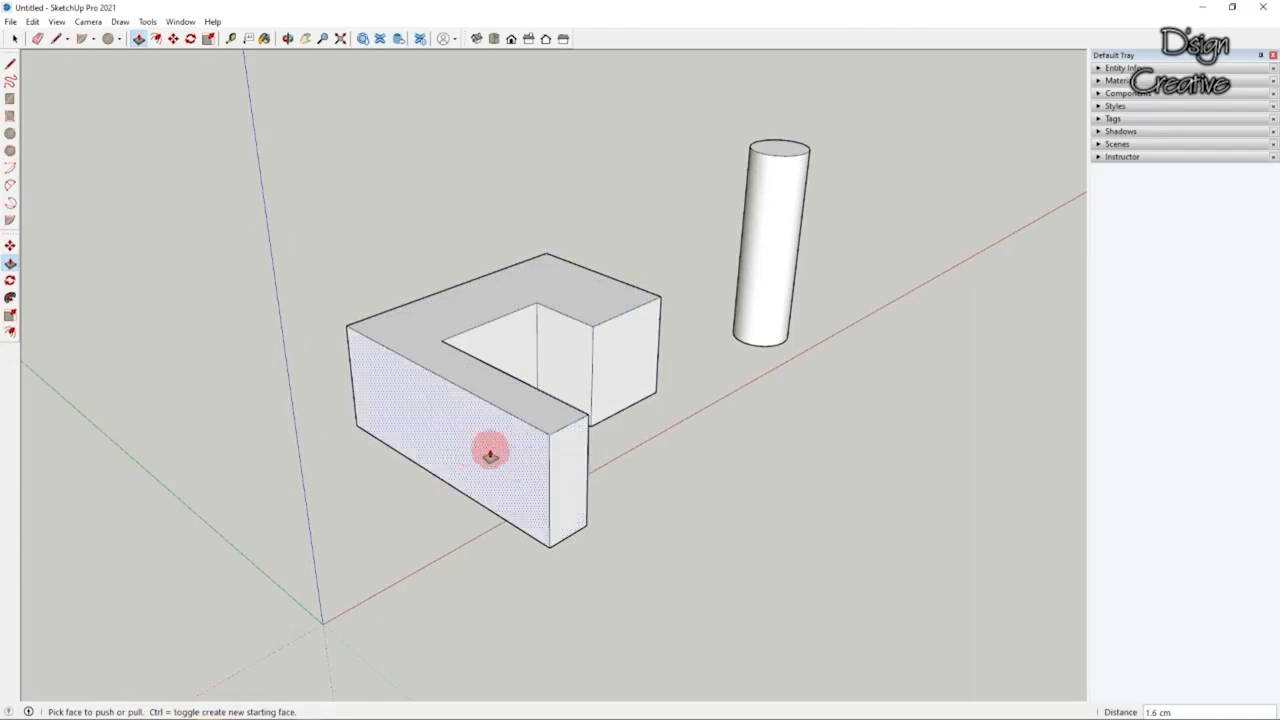
middle_drag(643, 406, 640, 517)
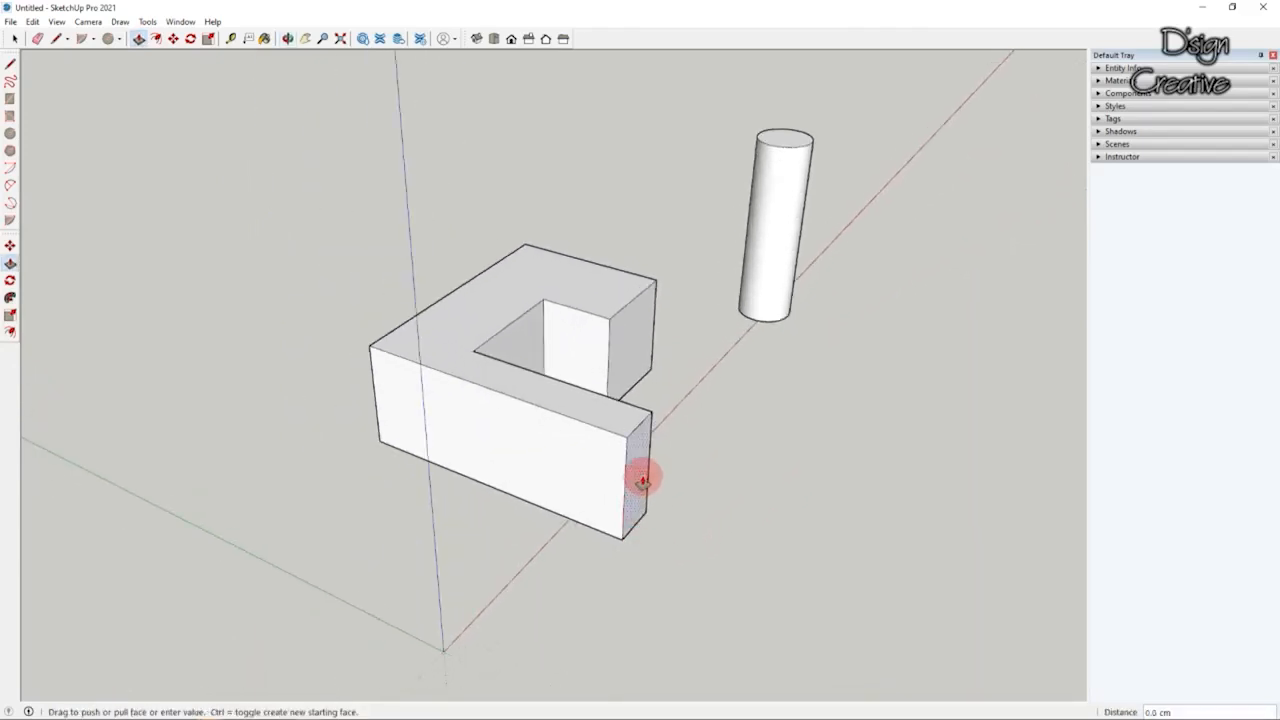
drag(642, 481, 610, 333)
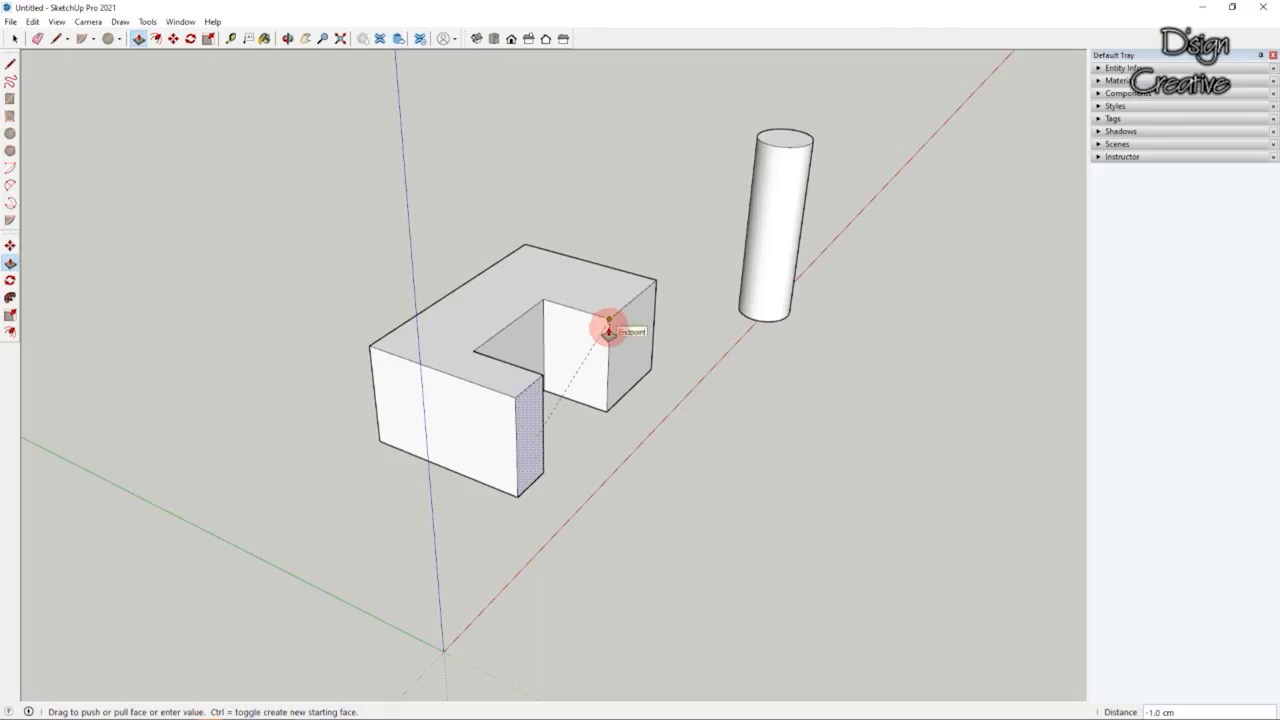
key(Escape)
drag(640, 437, 619, 315)
drag(609, 322, 611, 330)
Step: Pull the wide leg's inner face across the recess to the narrow leg so the gap is filled
middle_drag(623, 391, 286, 278)
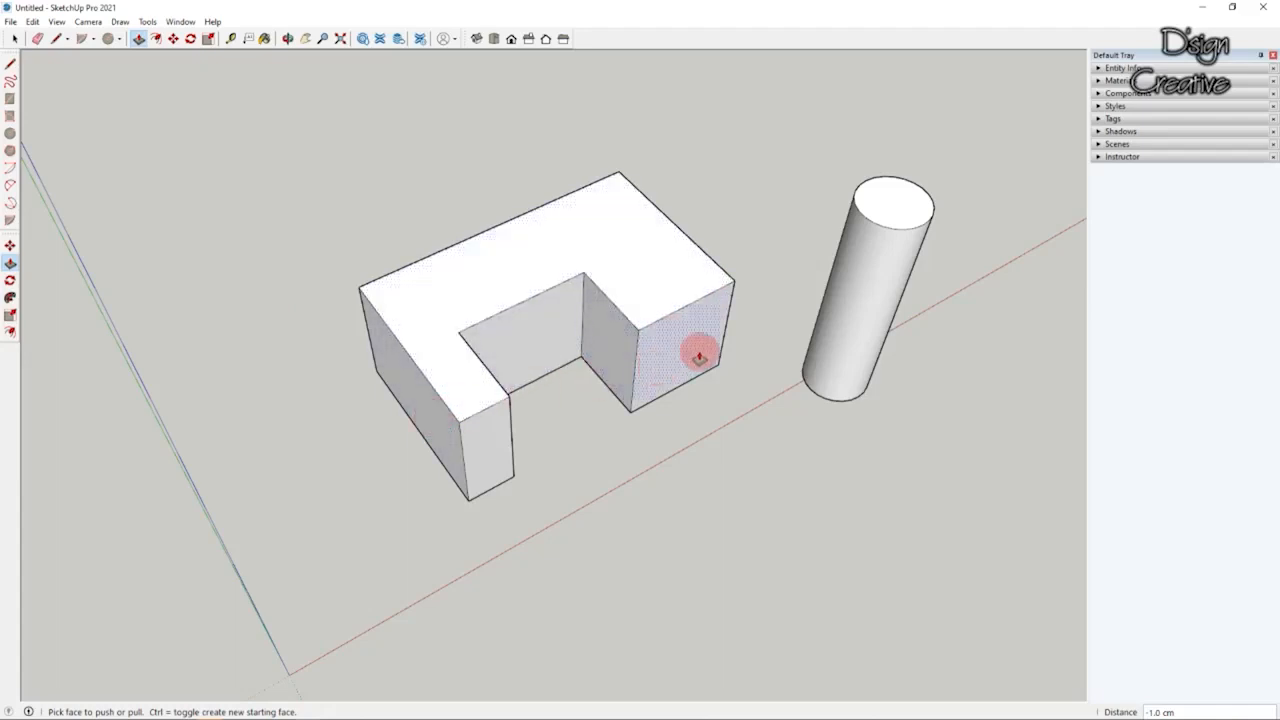
middle_drag(643, 373, 618, 318)
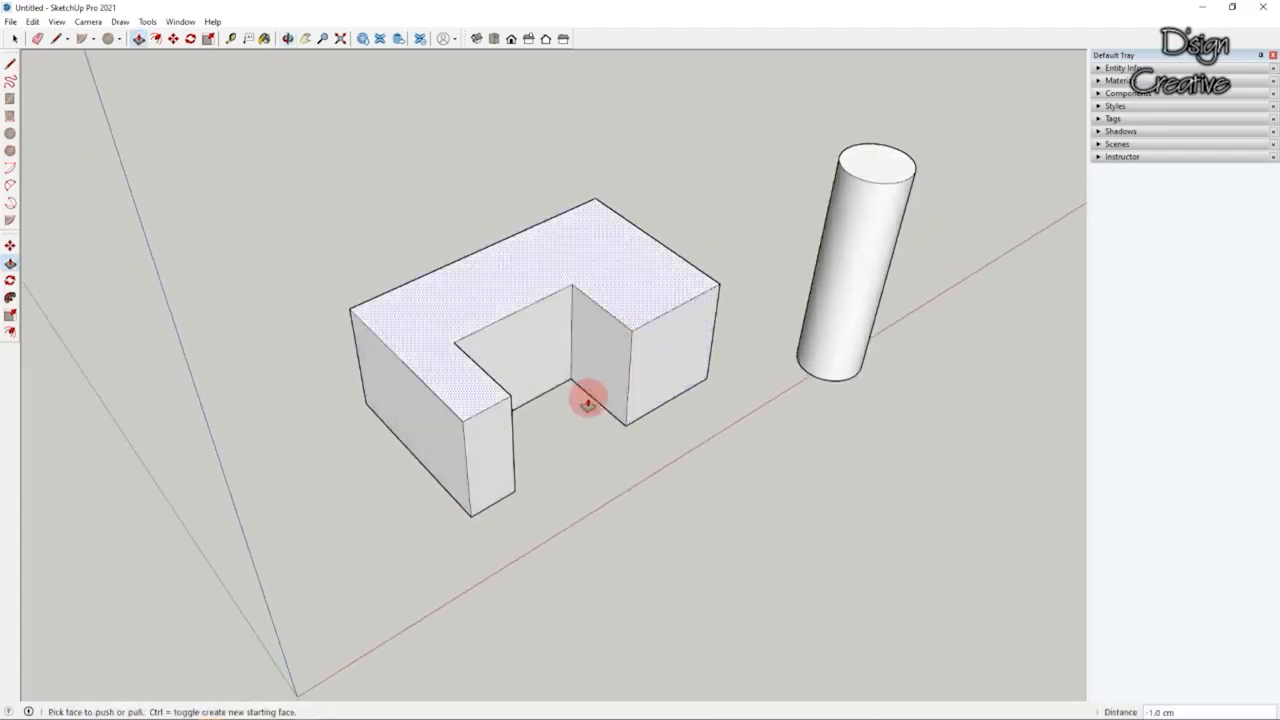
scroll(565, 431, down, 2)
middle_drag(565, 431, 566, 386)
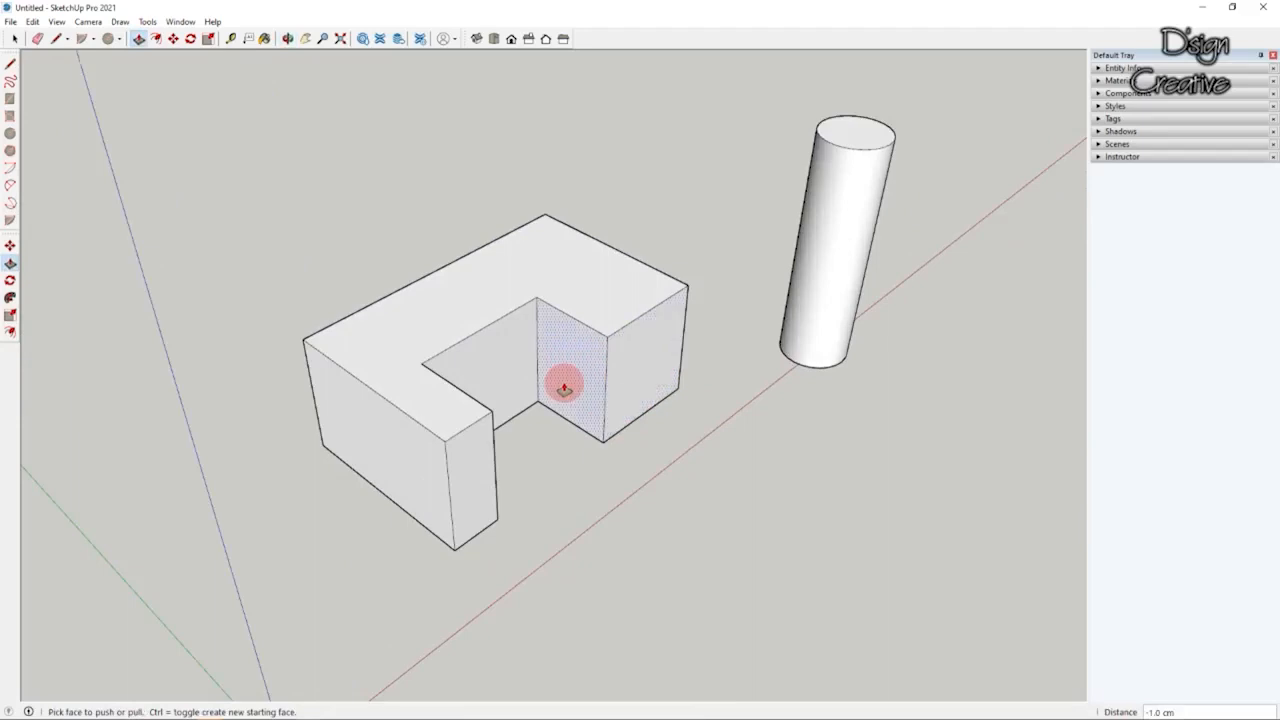
scroll(567, 385, up, 3)
scroll(567, 385, up, 1)
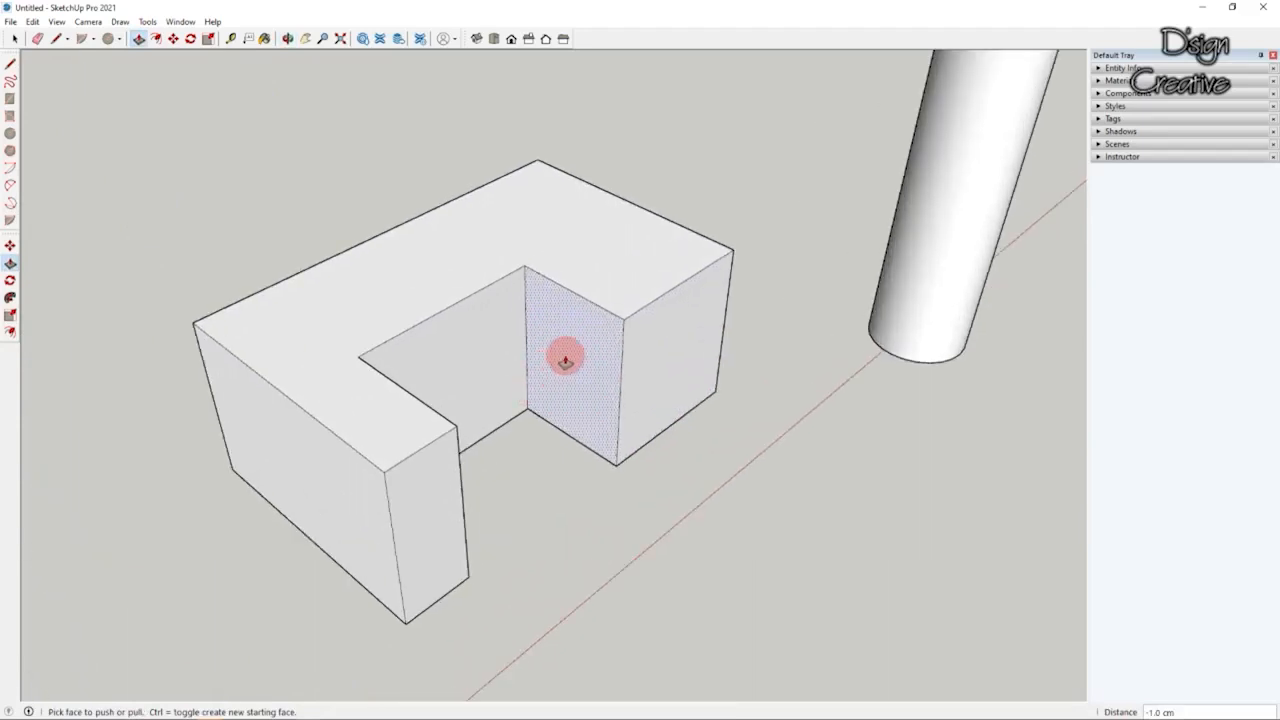
drag(565, 361, 446, 421)
Step: Select the leftover vertical seam edge on the block's front face and delete it
middle_drag(530, 452, 55, 134)
click(15, 38)
mouse_move(626, 420)
middle_down()
mouse_move(457, 431)
mouse_move(586, 391)
mouse_move(636, 430)
middle_up()
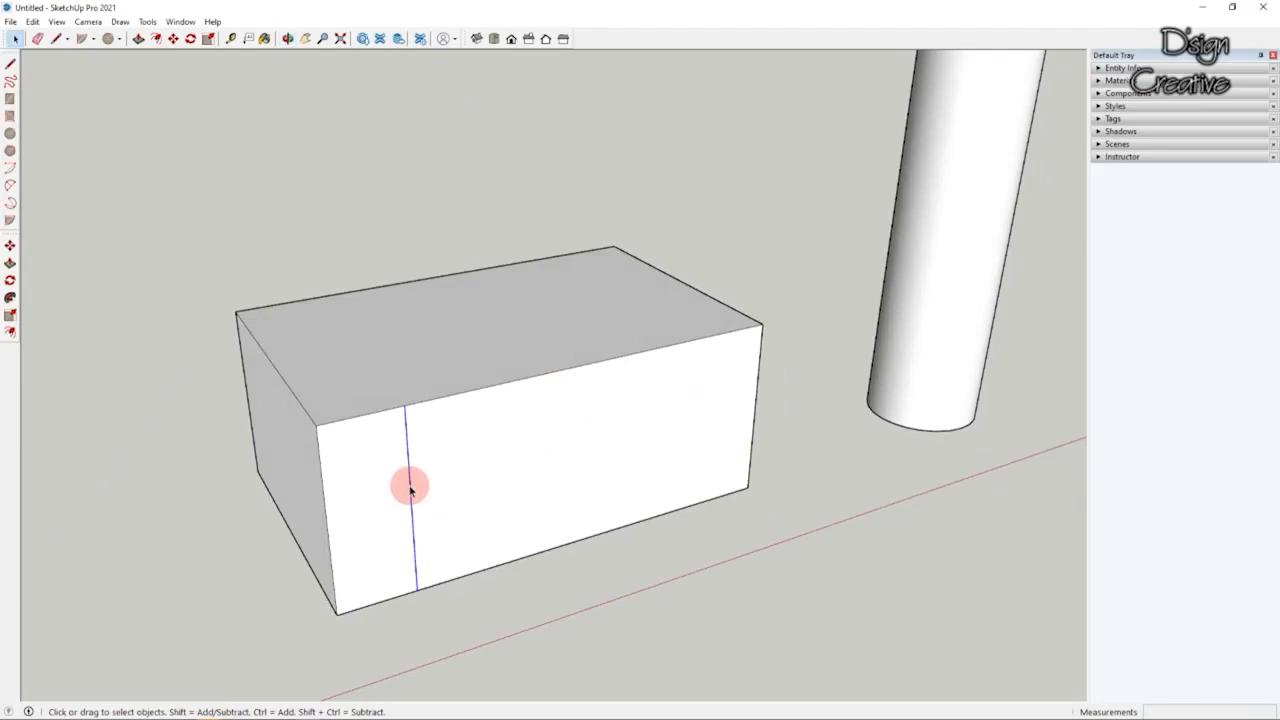
middle_drag(506, 491, 491, 363)
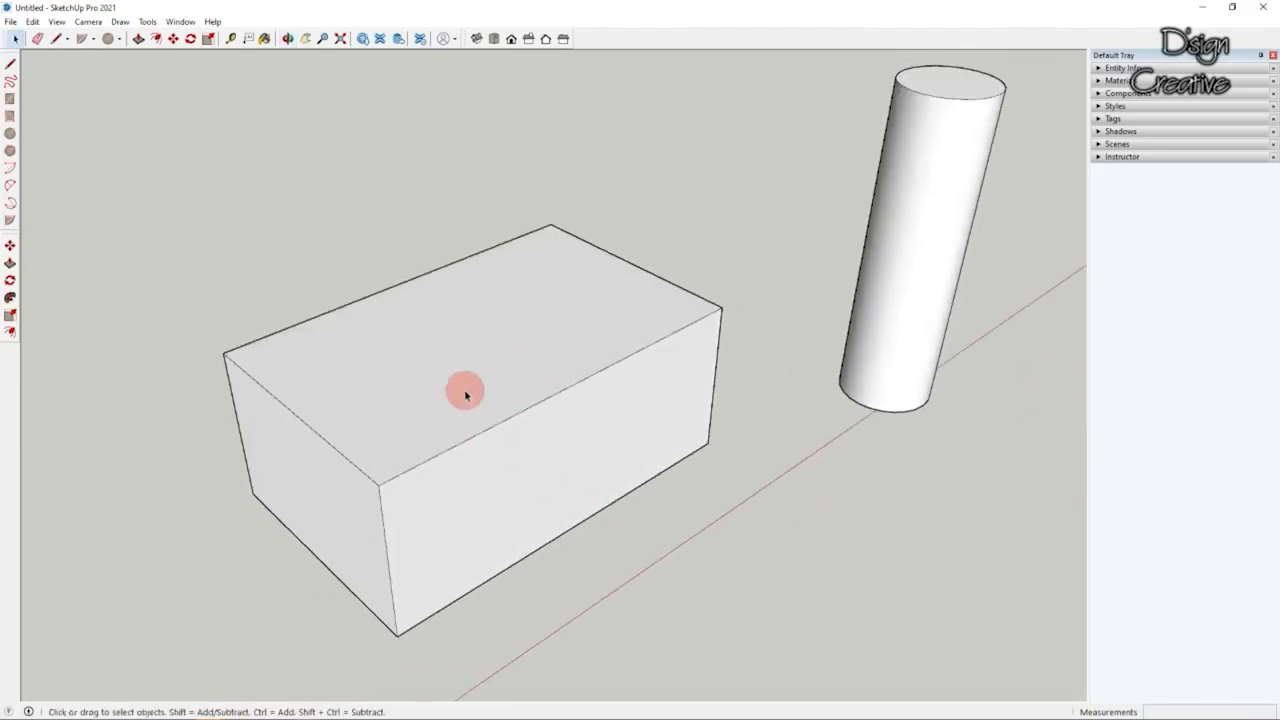
middle_drag(473, 446, 654, 400)
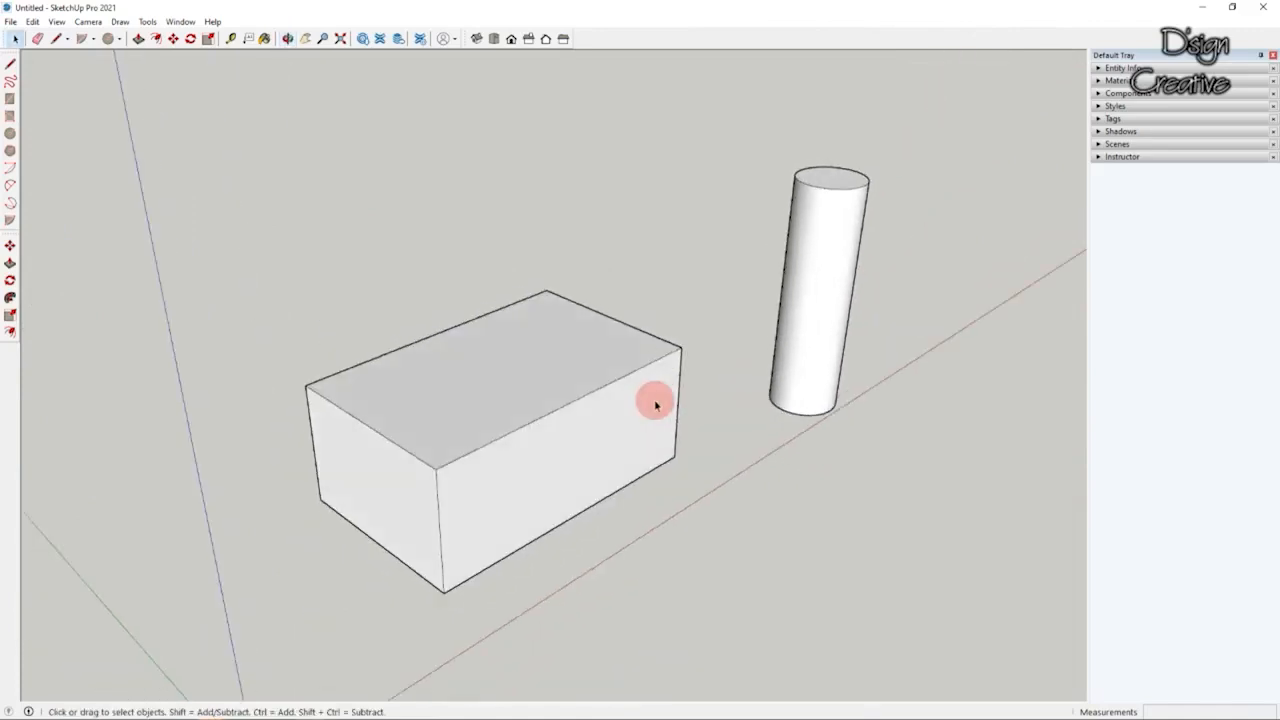
Step: Push the box's top face down 0.5 cm and push a side face inward to make the box smaller
click(10, 263)
scroll(571, 400, up, 2)
drag(571, 400, 558, 470)
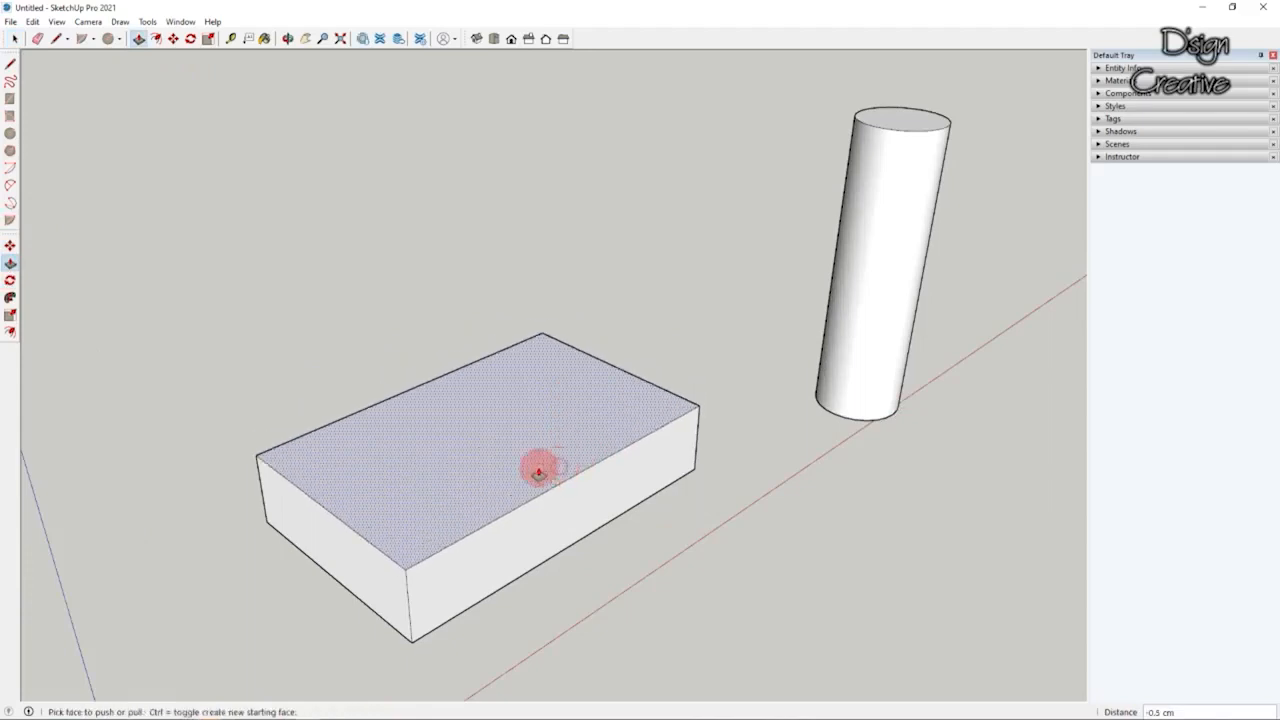
drag(372, 580, 500, 363)
click(14, 38)
middle_drag(486, 417, 678, 490)
scroll(523, 454, up, 1)
scroll(516, 485, down, 6)
scroll(550, 466, up, 3)
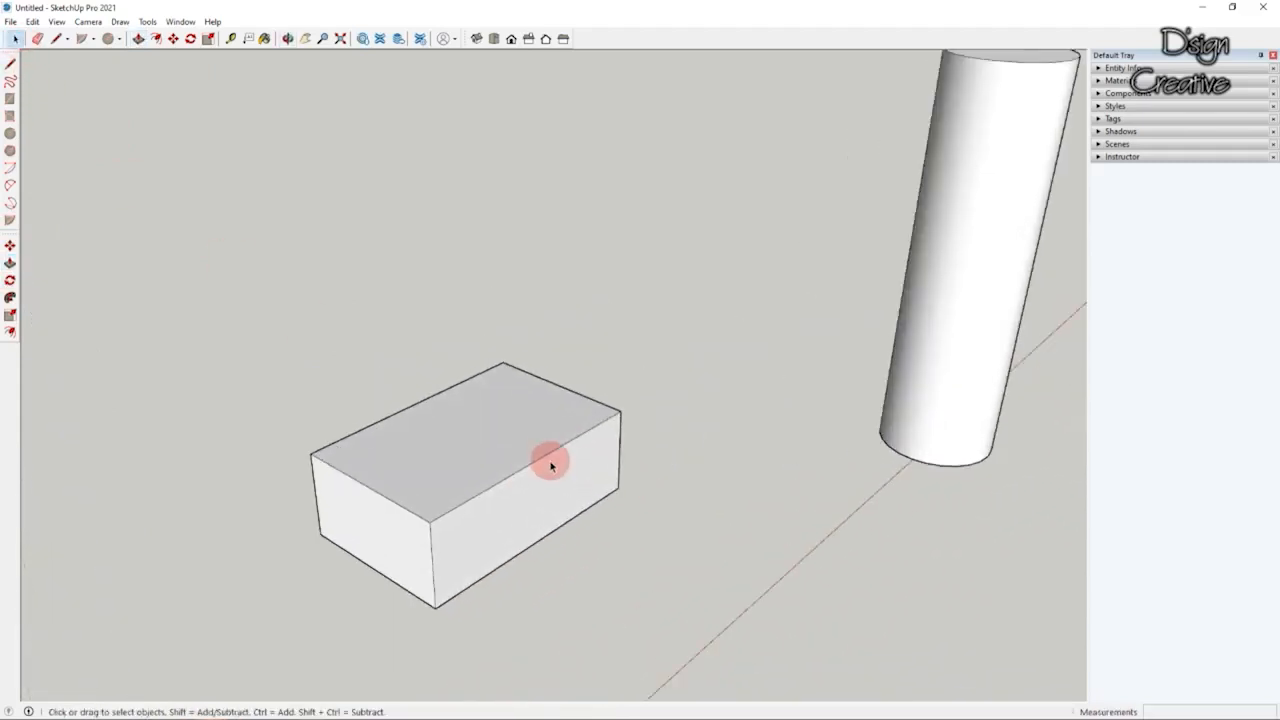
Step: Draw the first three axis-aligned edges of a new ground-plane profile in front of the box and cylinder with the Line tool
click(10, 62)
scroll(437, 278, down, 1)
scroll(436, 283, down, 2)
middle_drag(637, 417, 672, 450)
scroll(537, 331, down, 5)
scroll(491, 489, up, 4)
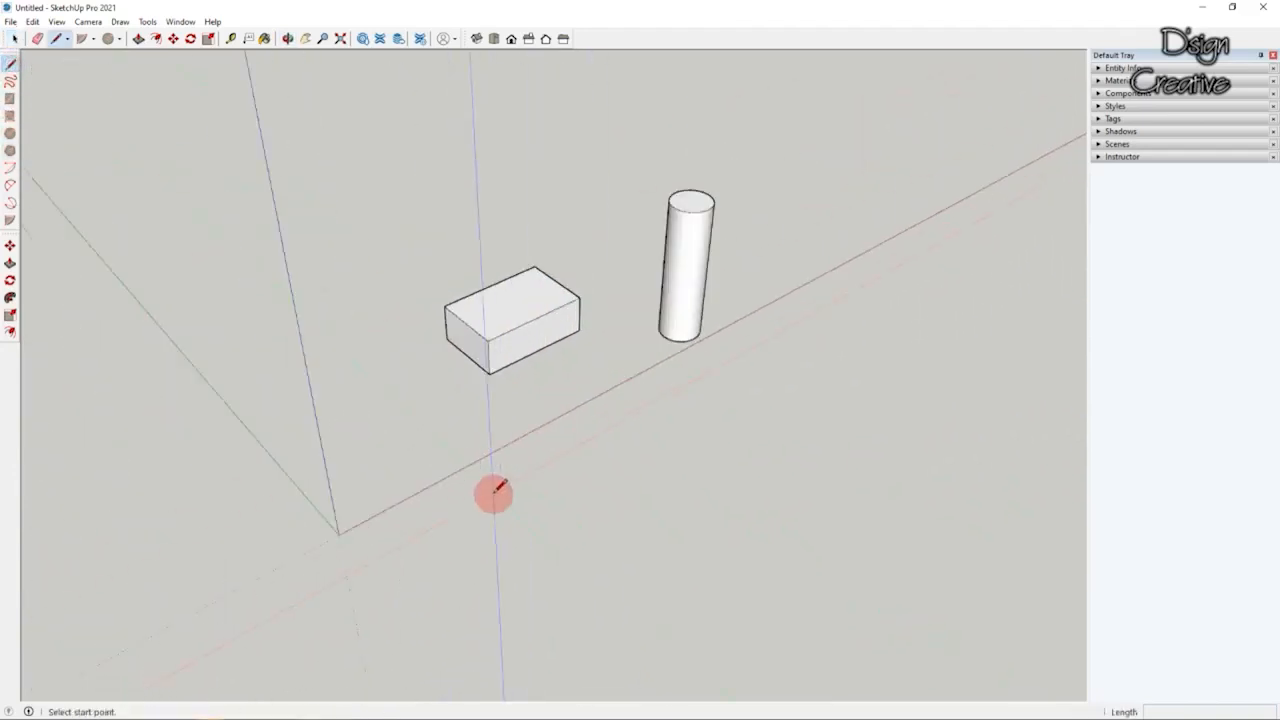
click(489, 484)
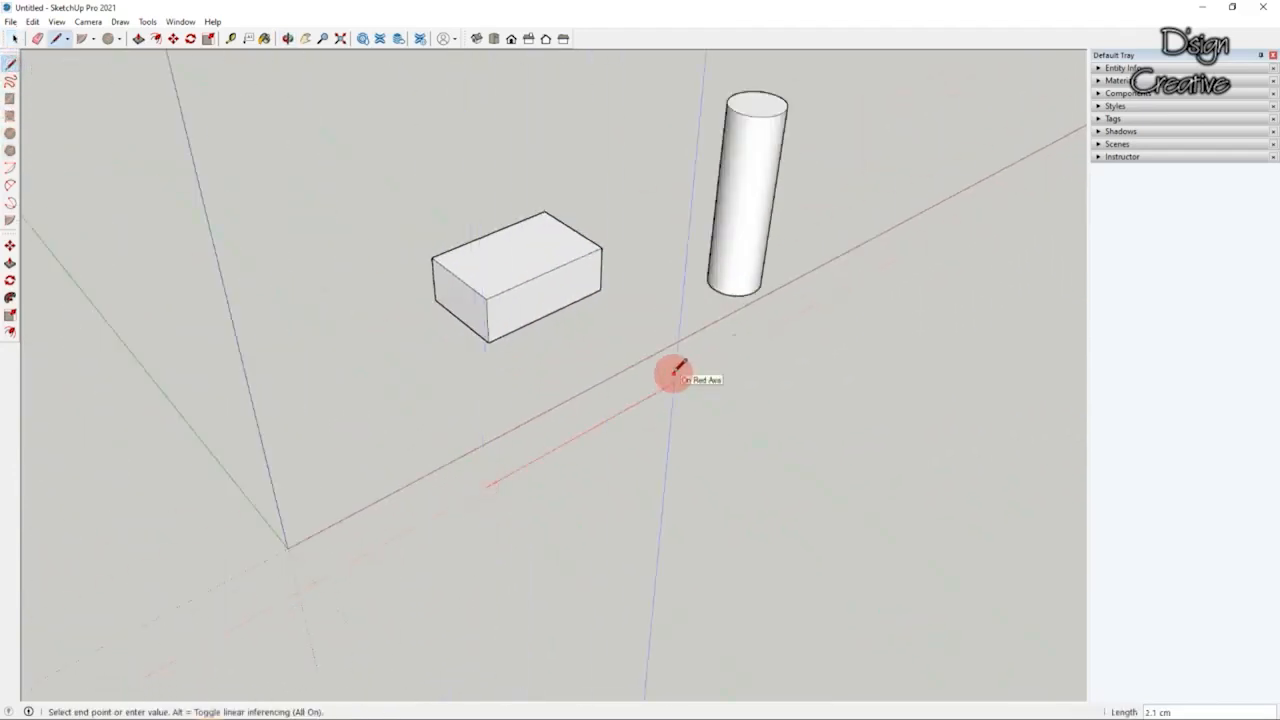
scroll(690, 378, down, 1)
click(757, 383)
scroll(703, 349, down, 1)
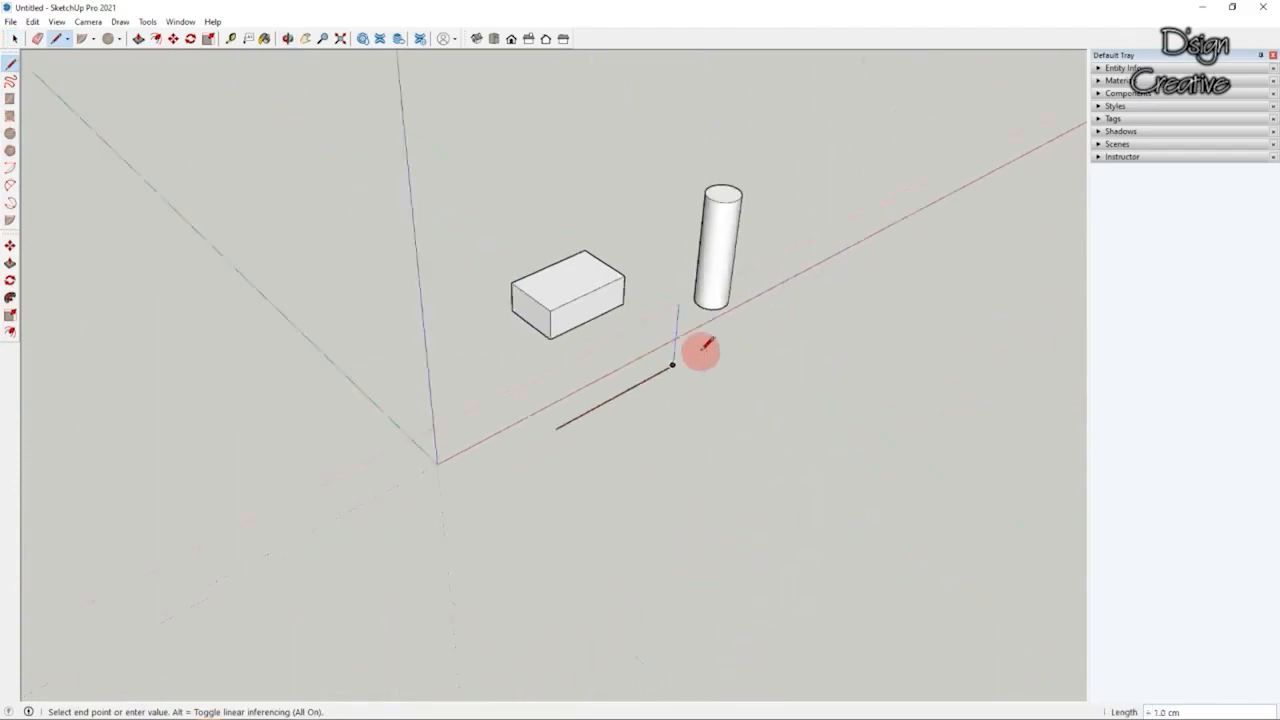
middle_drag(705, 345, 780, 371)
click(797, 443)
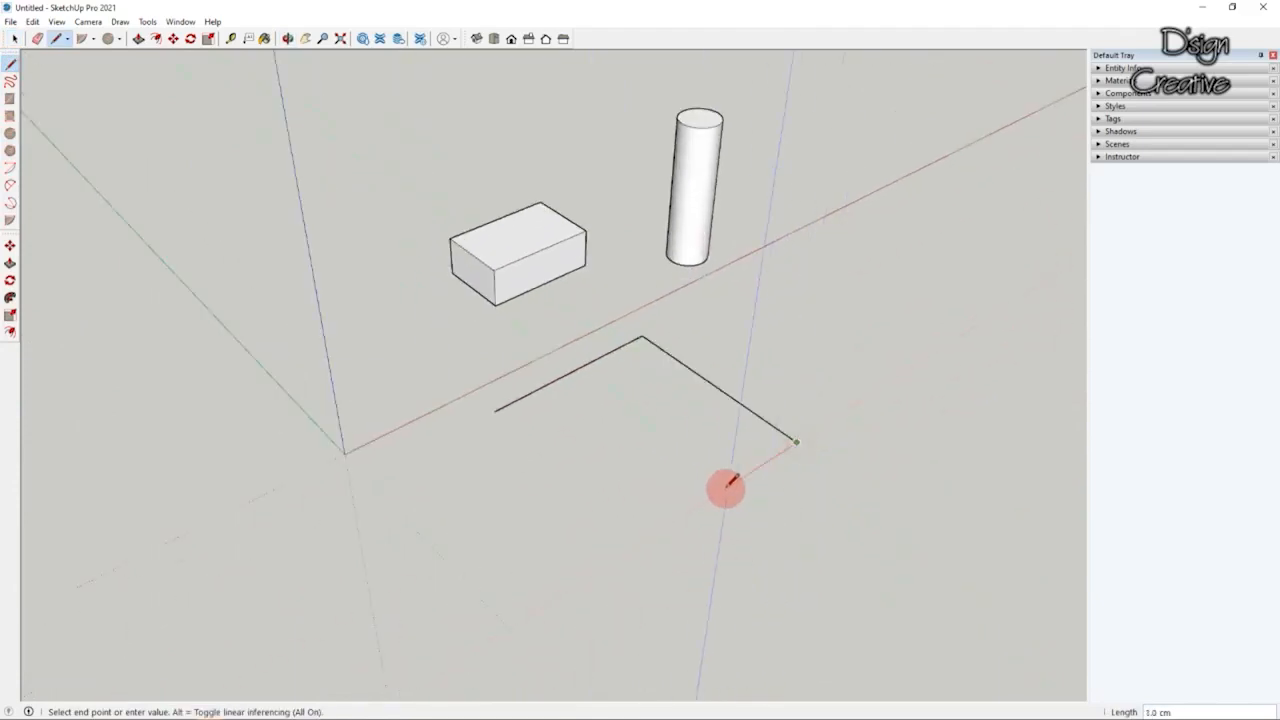
click(690, 510)
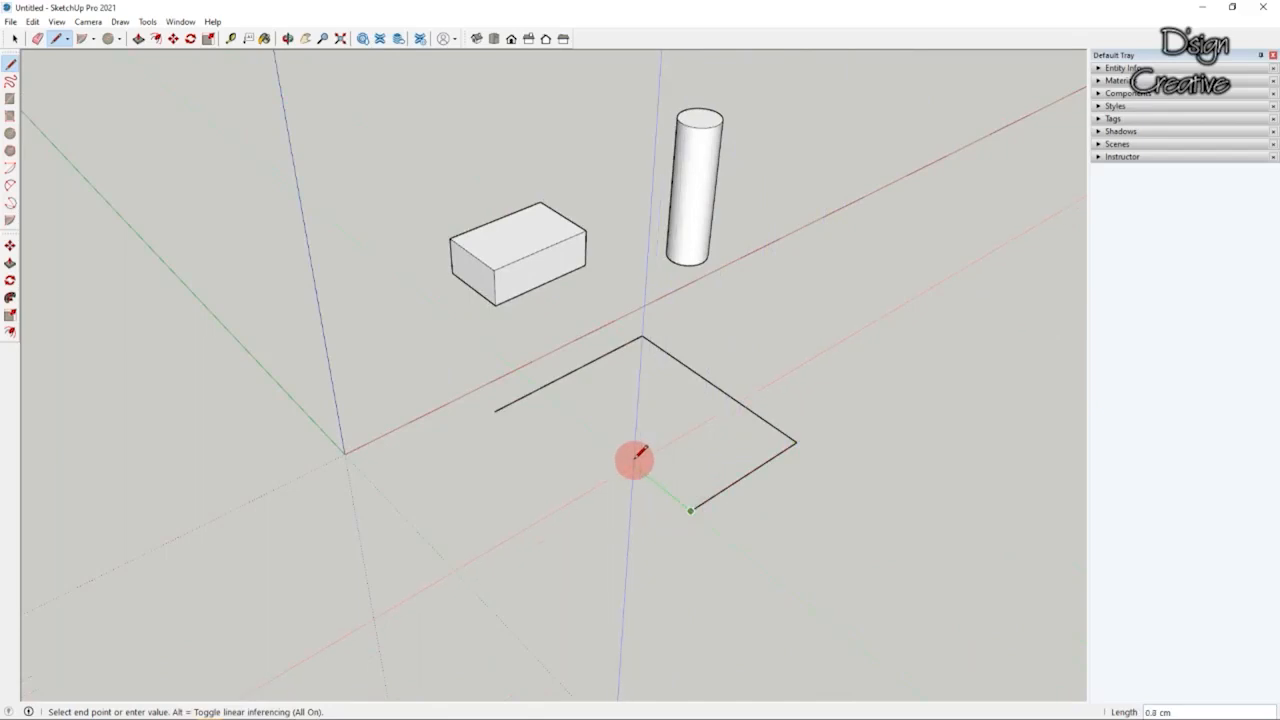
Step: Continue the outline with an inner notch and a narrow leg, and close it at the start point to form an eight-sided face
click(633, 465)
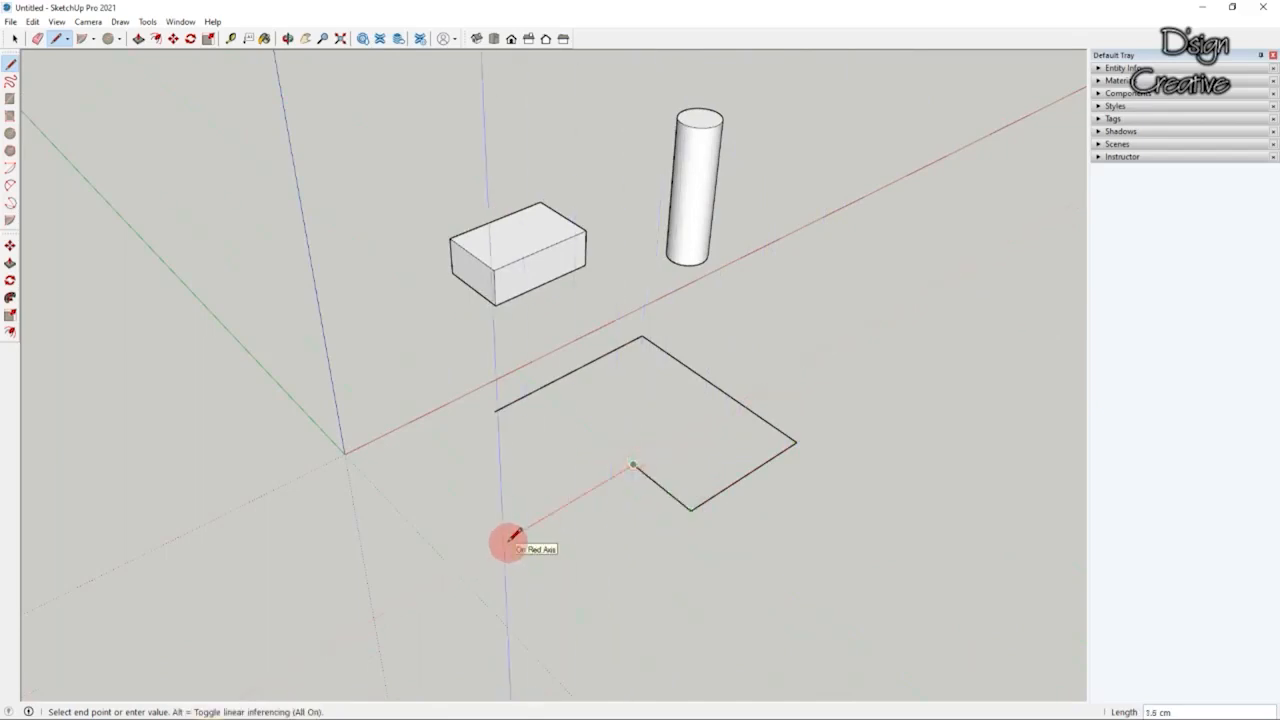
click(505, 540)
click(466, 505)
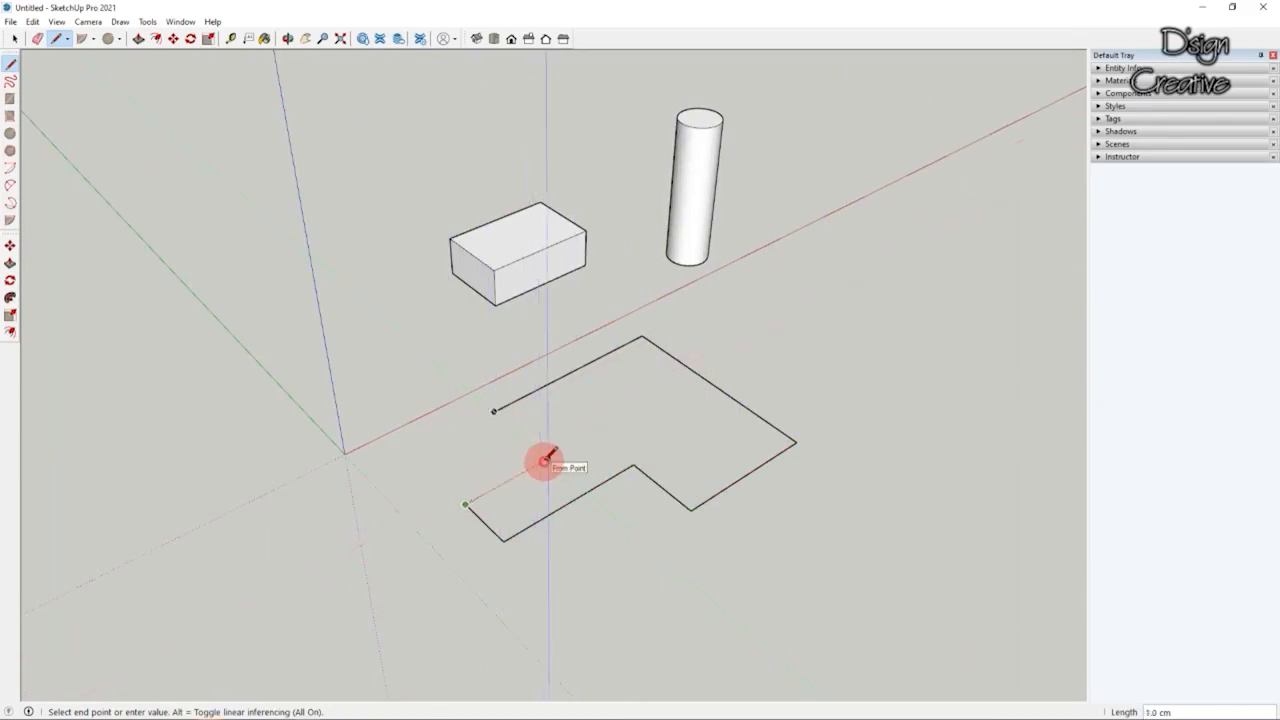
click(546, 459)
click(495, 410)
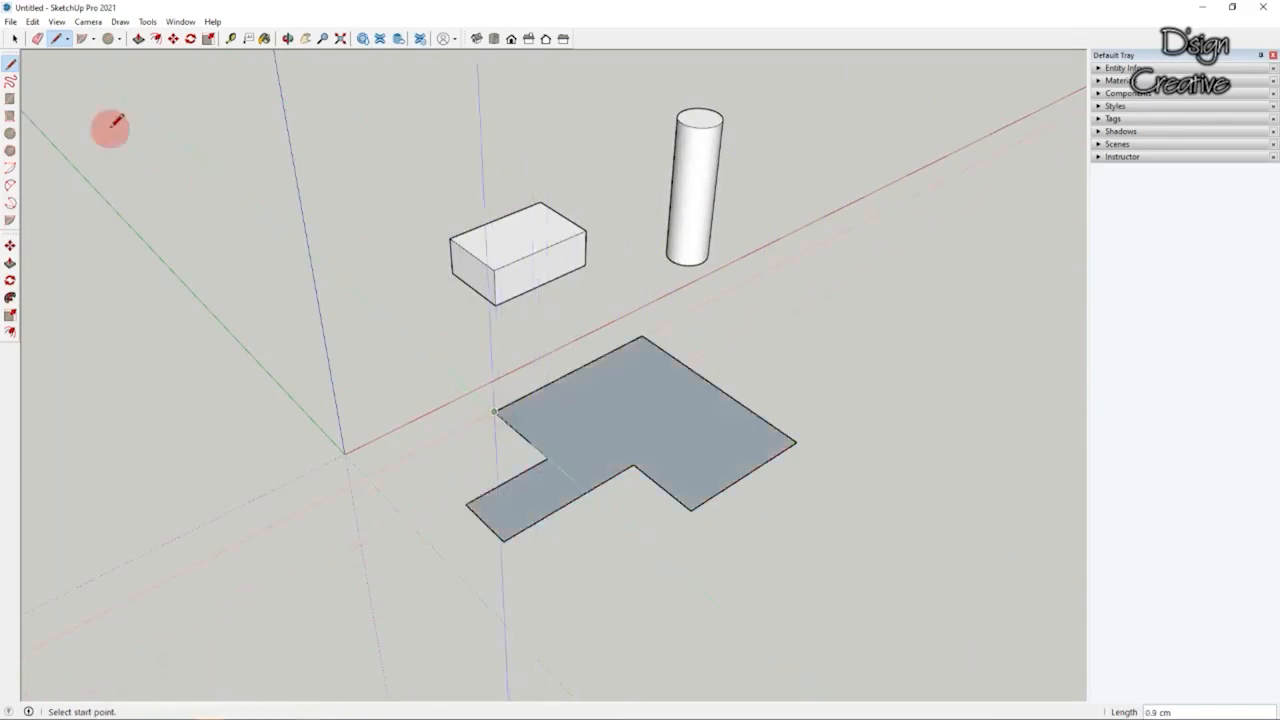
click(16, 40)
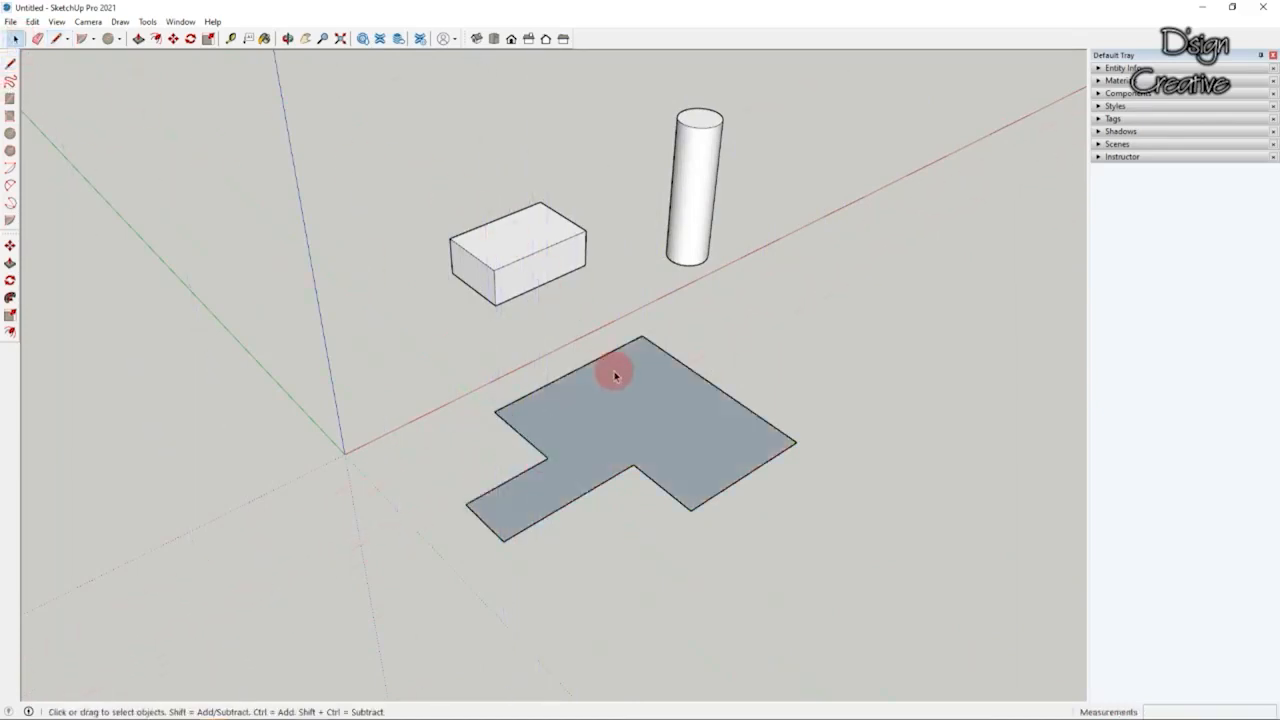
Step: Draw a small circle on the profile face near its back corner
scroll(611, 369, up, 3)
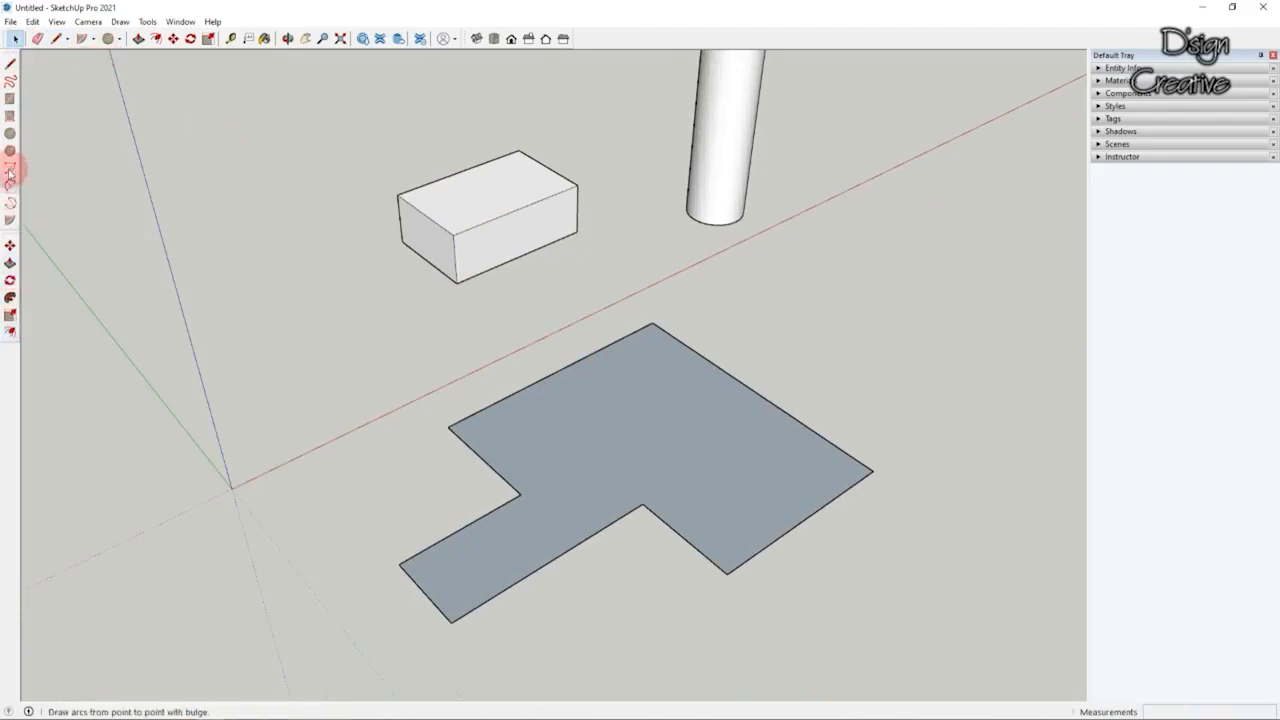
click(12, 135)
scroll(627, 384, up, 2)
click(669, 347)
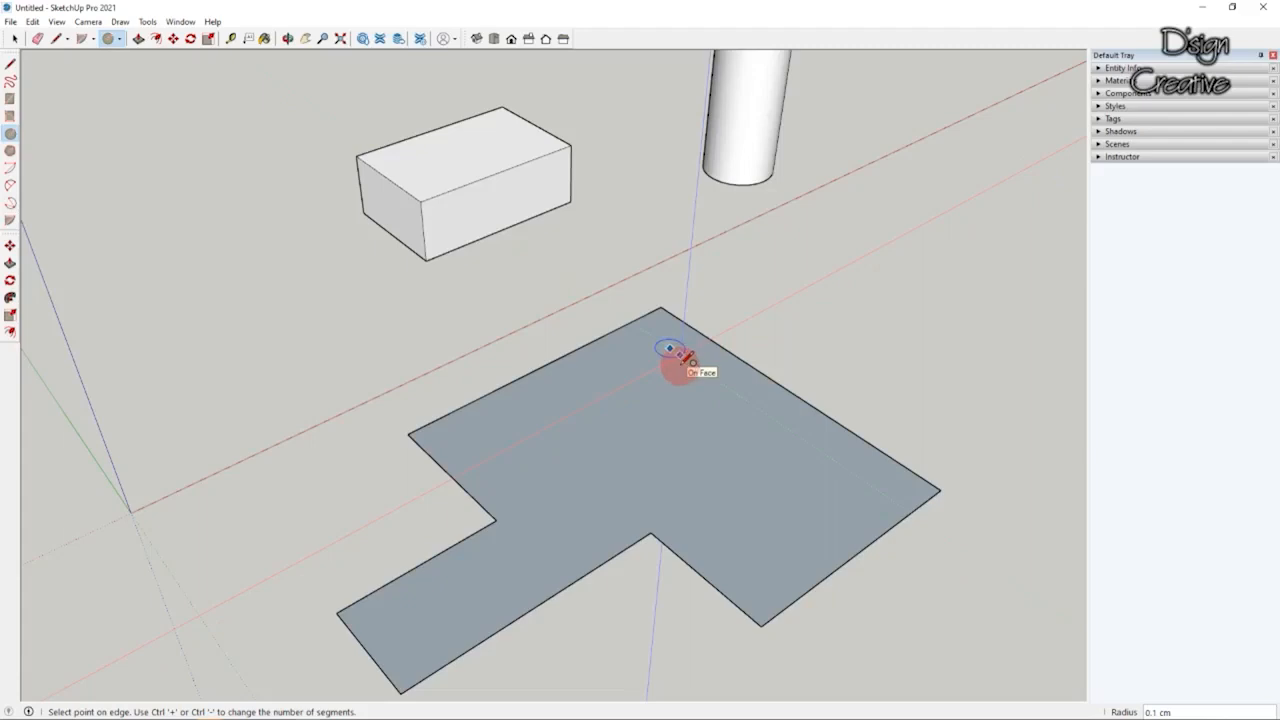
scroll(686, 356, up, 4)
click(686, 354)
scroll(560, 286, down, 5)
Step: Draw a hexagon with an inscribed radius of about 0.3 cm on the wide part of the profile face
click(10, 150)
scroll(700, 380, up, 3)
click(676, 403)
click(730, 447)
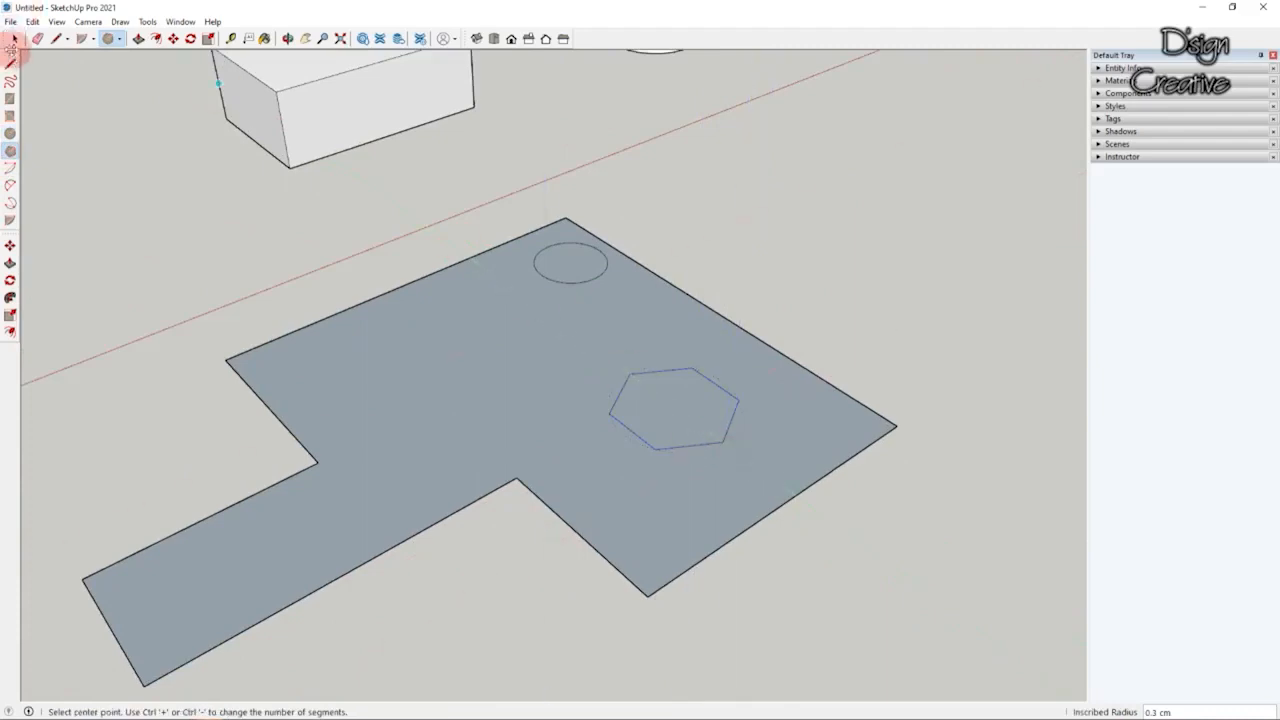
click(15, 40)
Step: Select the profile, hexagon and circle faces one after another to check that each is a separate face
scroll(452, 285, down, 3)
middle_drag(470, 310, 645, 352)
scroll(500, 328, up, 3)
key(p)
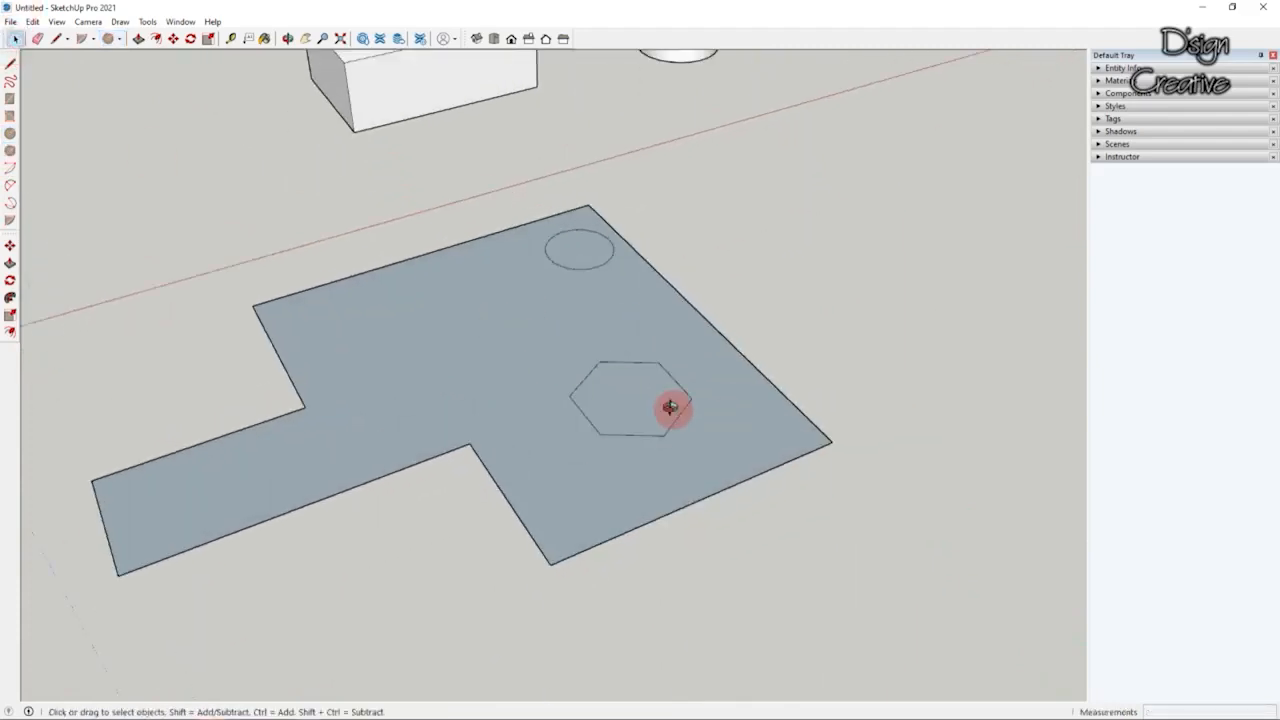
middle_drag(670, 407, 723, 378)
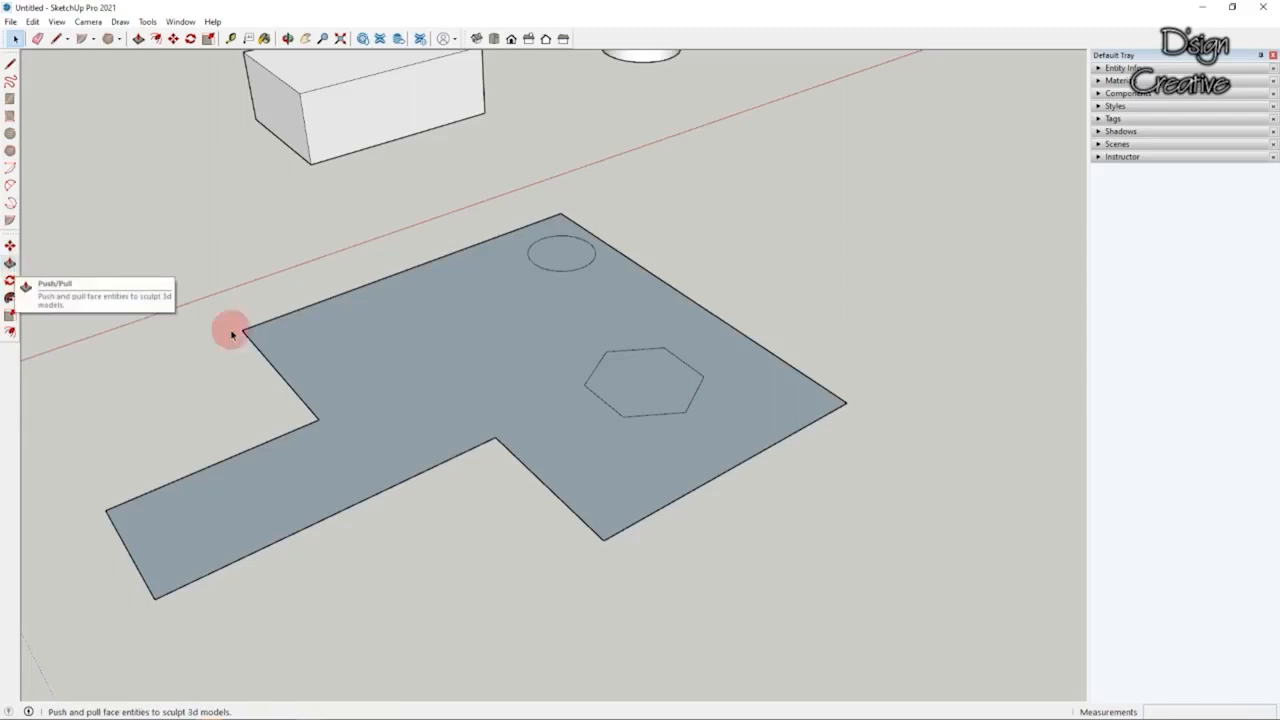
middle_drag(528, 380, 546, 351)
click(546, 354)
click(616, 411)
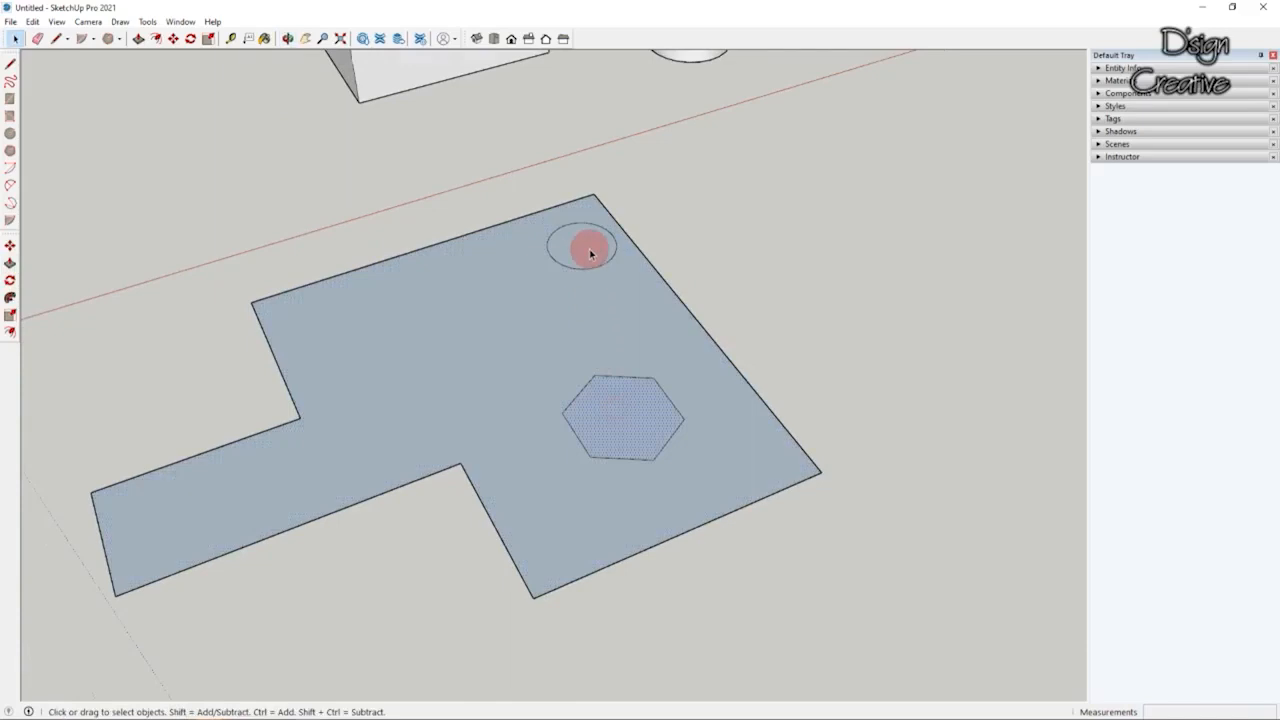
click(589, 251)
click(514, 377)
click(615, 414)
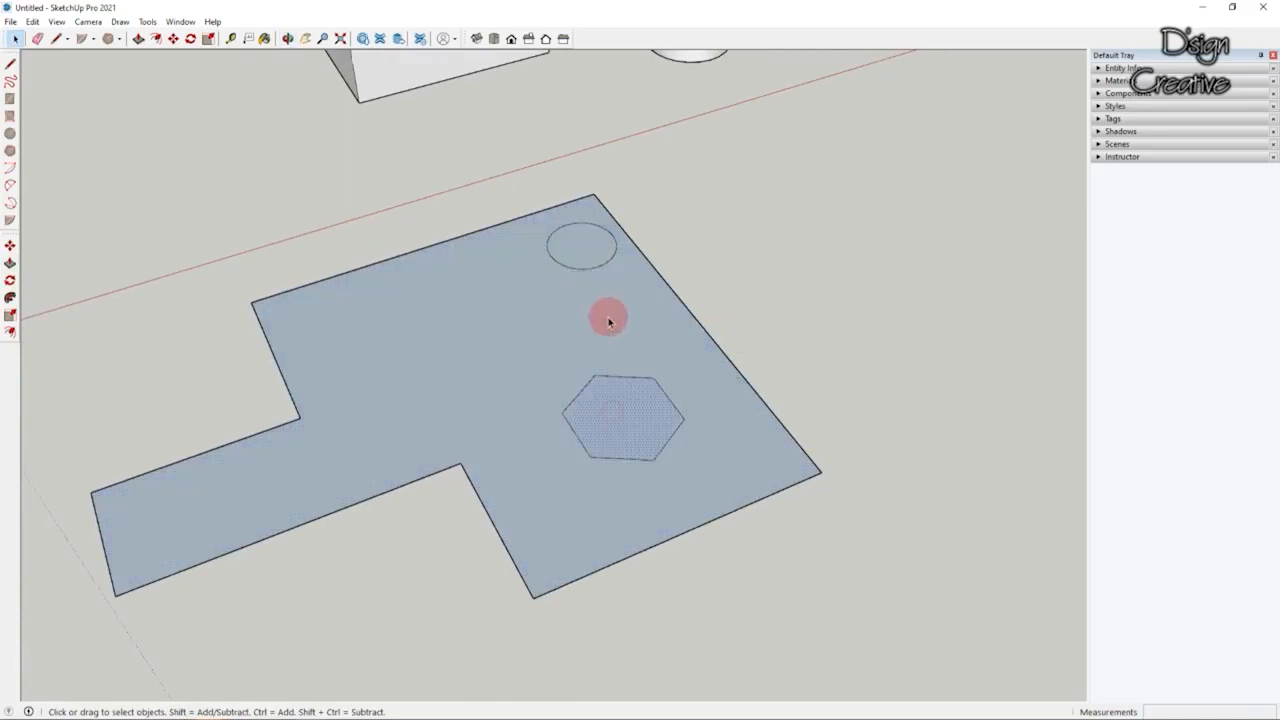
click(708, 291)
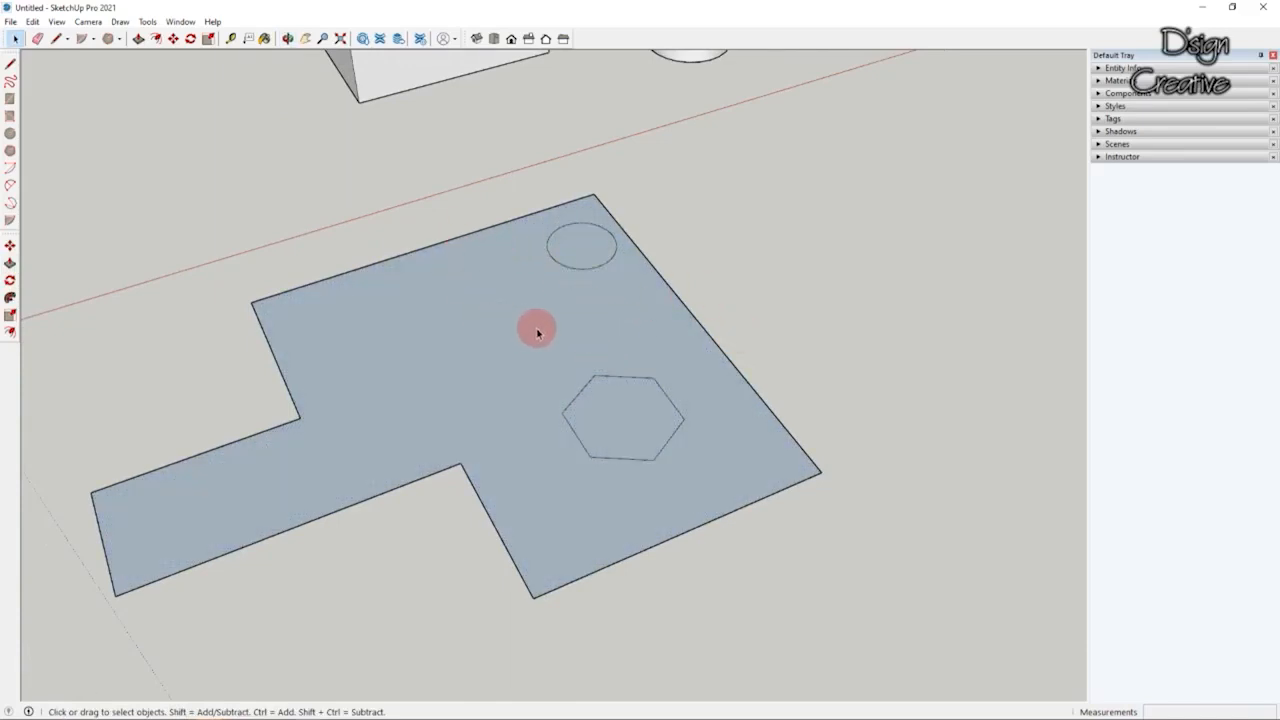
middle_drag(563, 283, 581, 272)
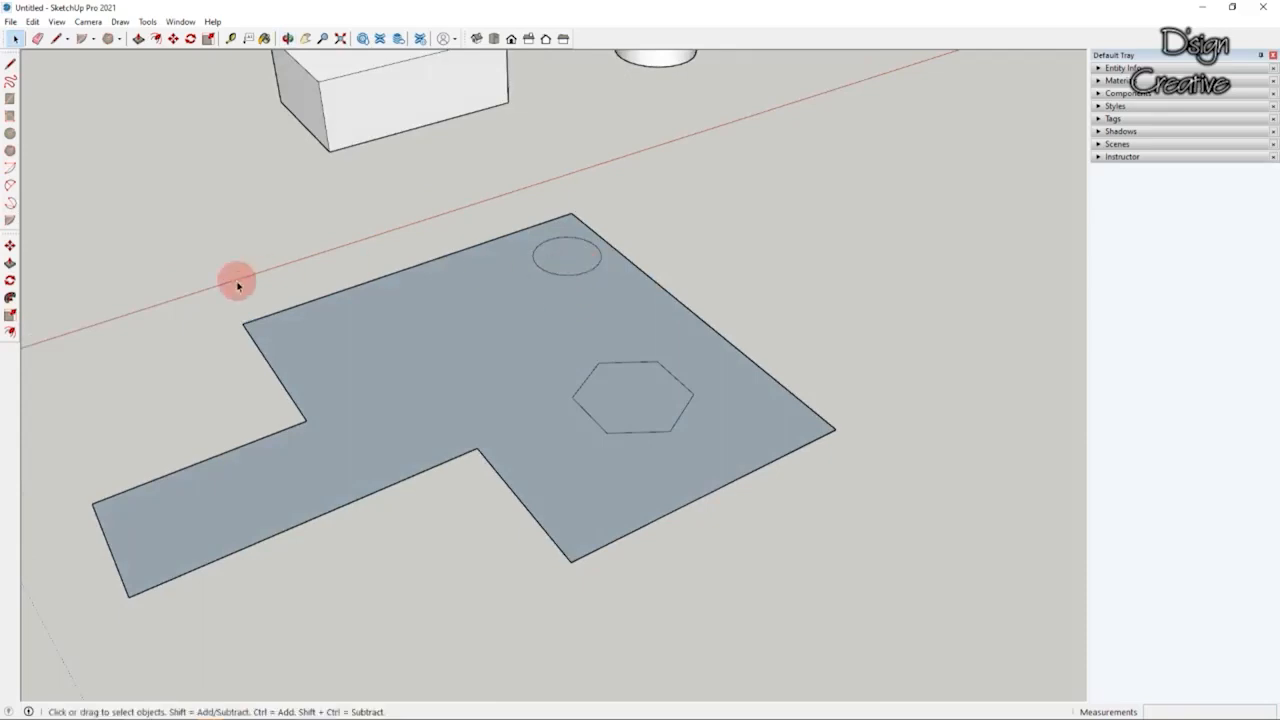
Step: Pull the circle face up about 0.8 cm with Push/Pull to form a cylinder
click(12, 263)
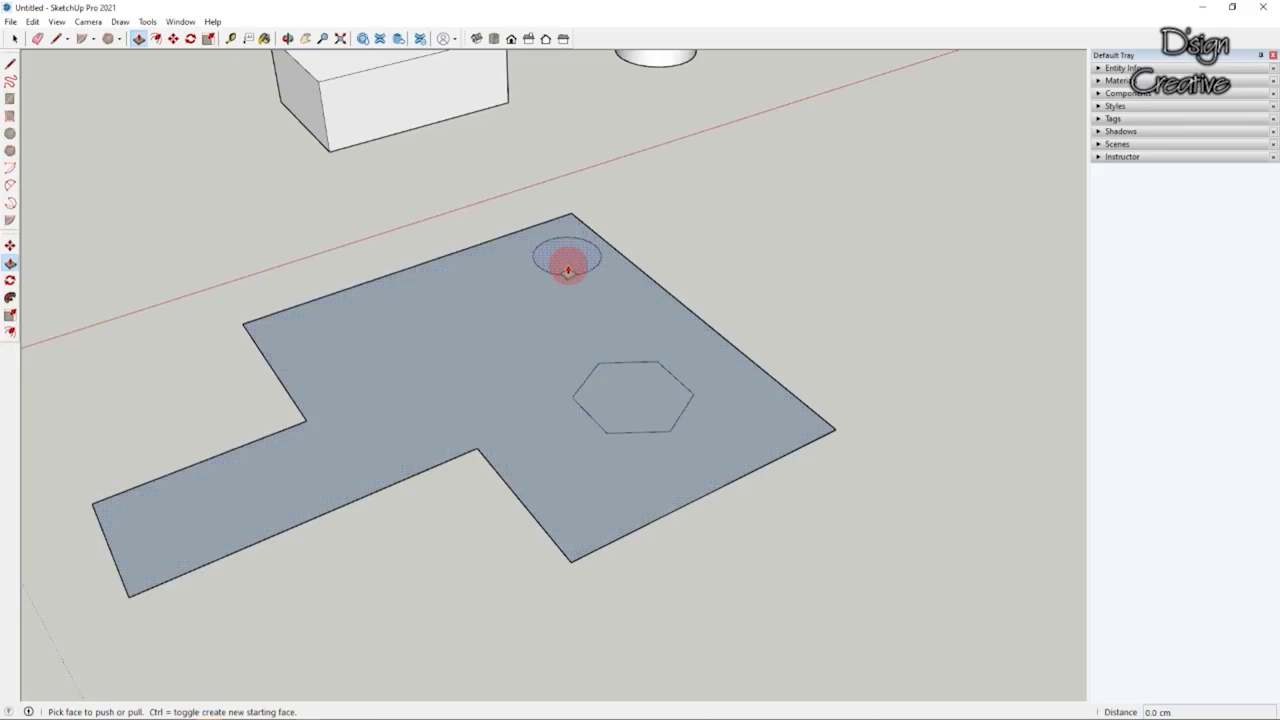
click(567, 270)
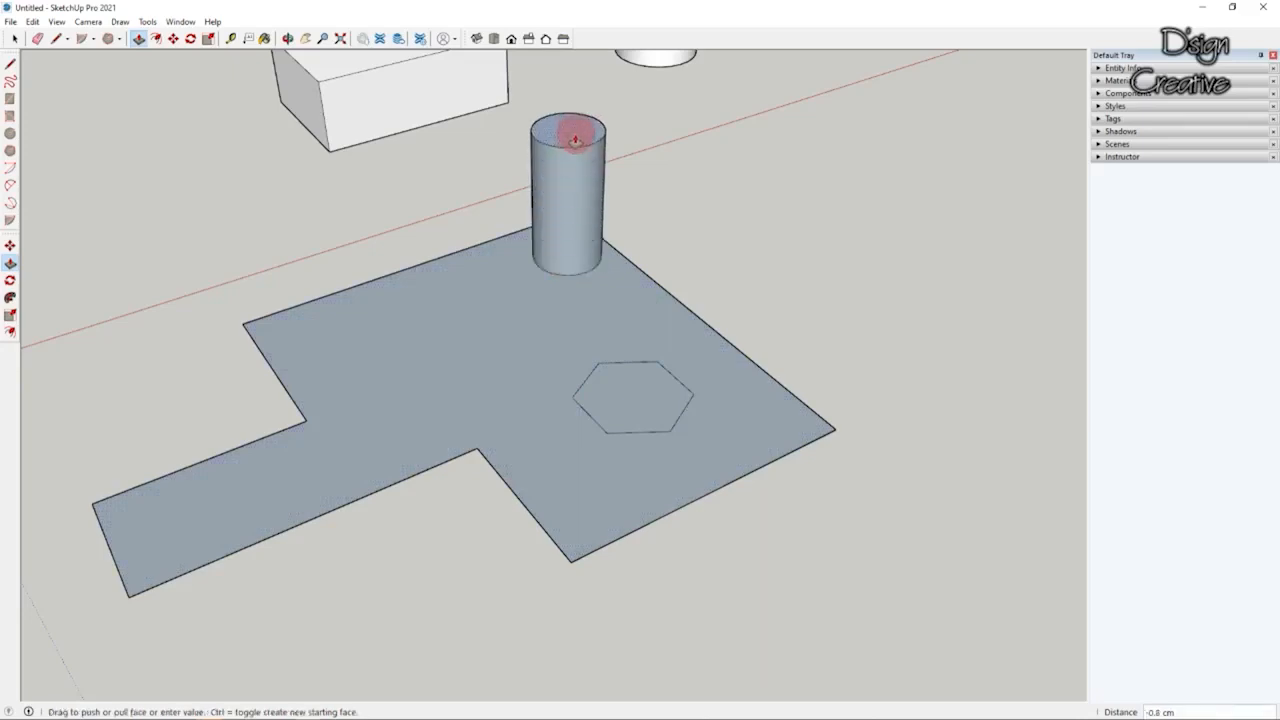
click(576, 137)
middle_drag(543, 178, 559, 411)
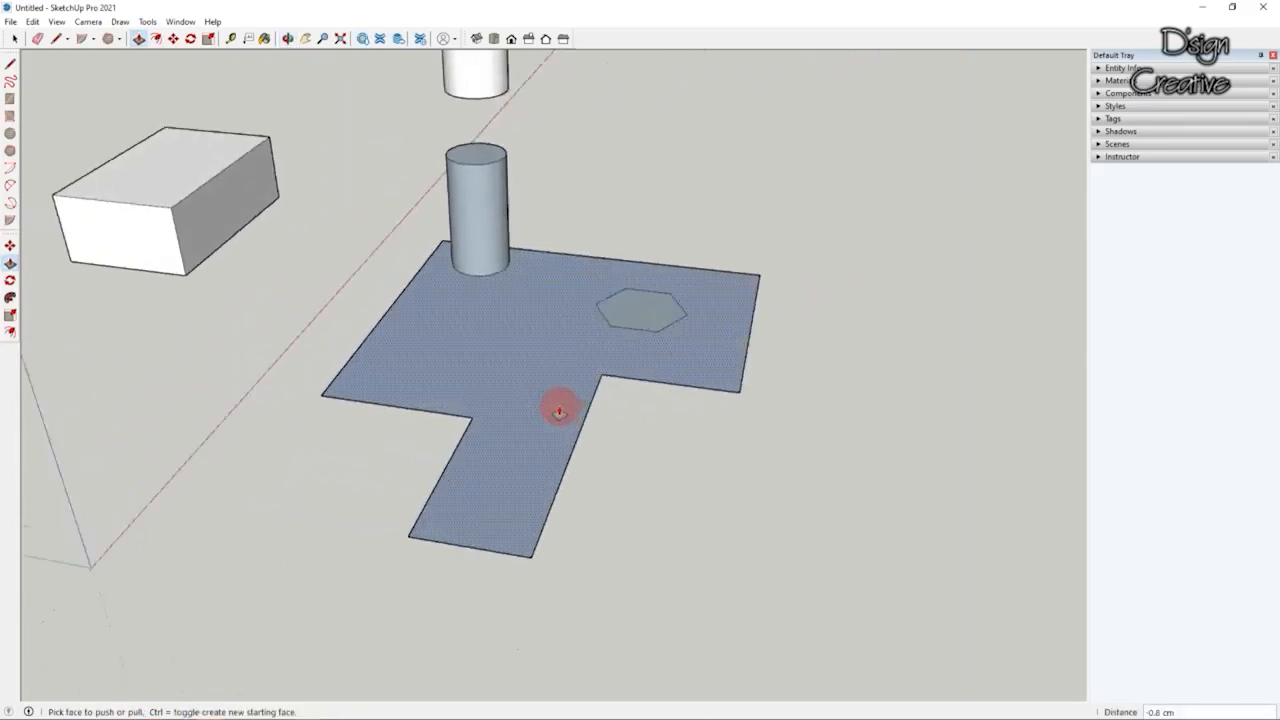
Step: Pull the hexagon face up about 0.5 cm to form a hexagonal prism
scroll(640, 340, up, 3)
drag(654, 289, 648, 165)
scroll(571, 306, down, 3)
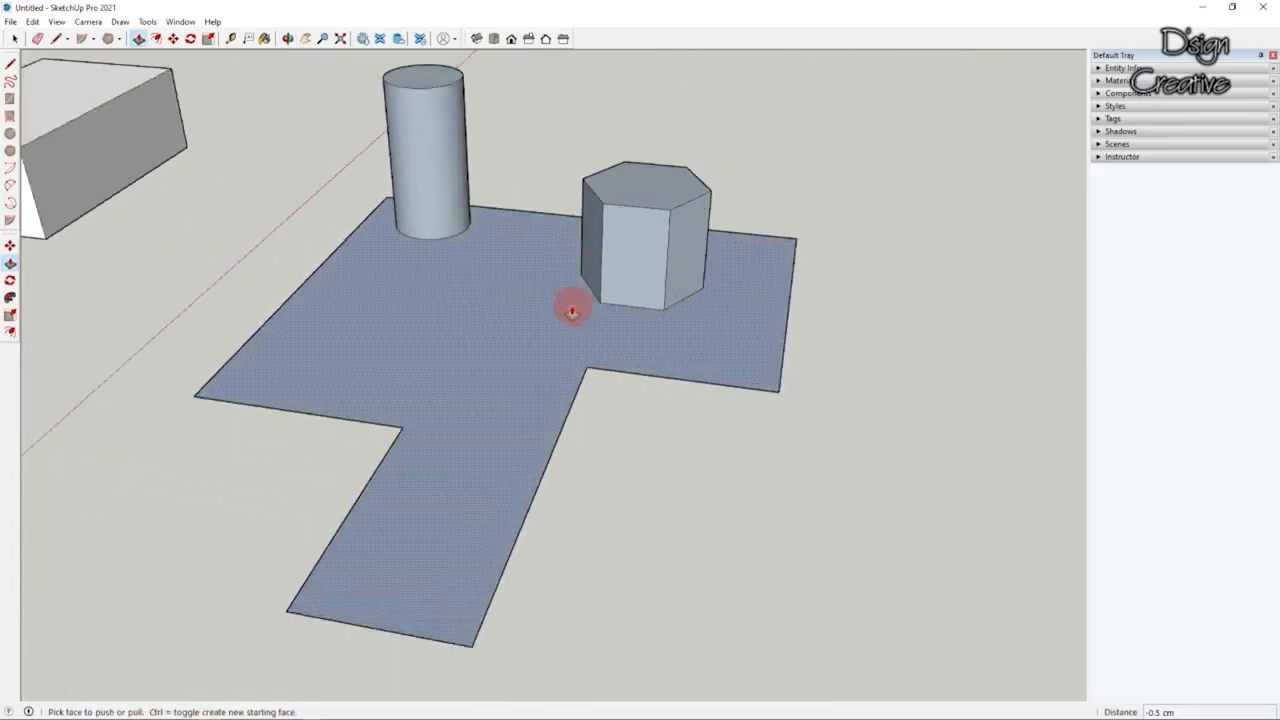
Step: Pull the remaining profile face up around the cylinder and prism to make it a thin solid plate
scroll(573, 306, up, 4)
drag(554, 314, 566, 269)
drag(445, 244, 445, 244)
click(14, 38)
Step: Push the hexagonal prism's top face down 0.5 cm to the plate's bottom edge, forming a hexagonal recess
scroll(575, 333, down, 3)
middle_drag(575, 333, 560, 285)
scroll(573, 272, up, 2)
scroll(573, 272, up, 1)
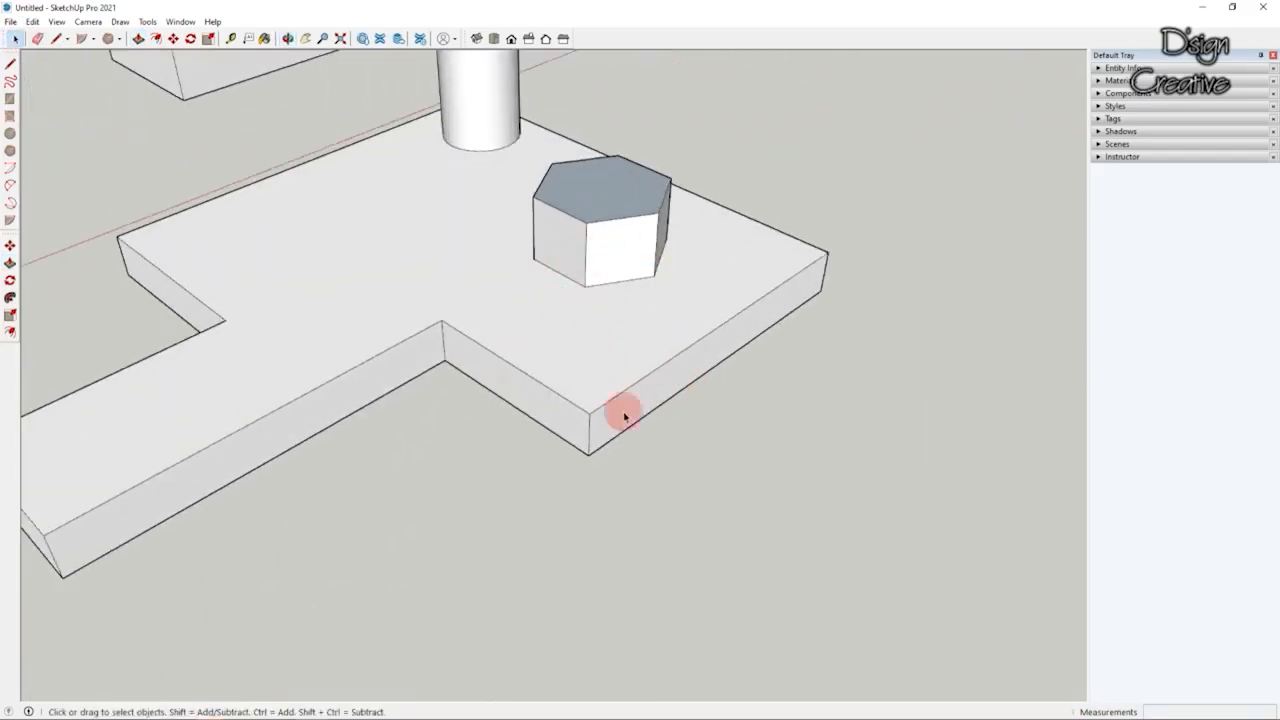
middle_drag(642, 263, 654, 334)
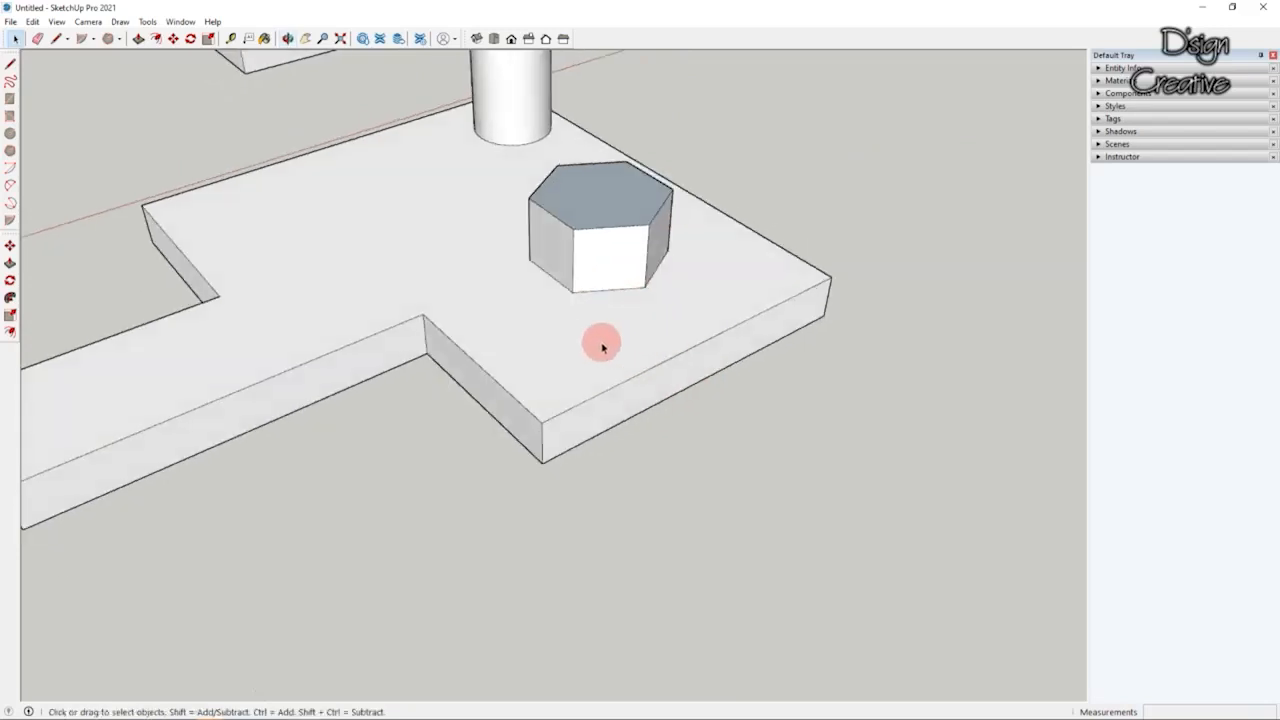
middle_drag(637, 206, 620, 254)
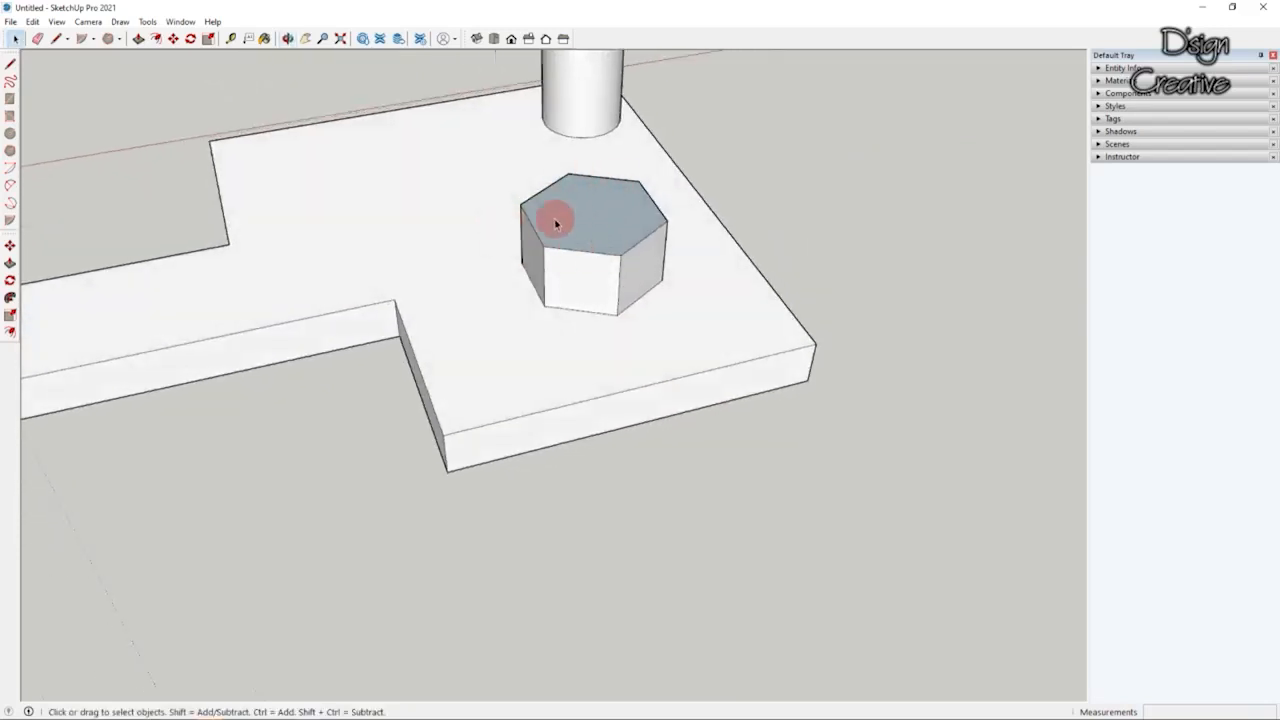
scroll(624, 224, up, 2)
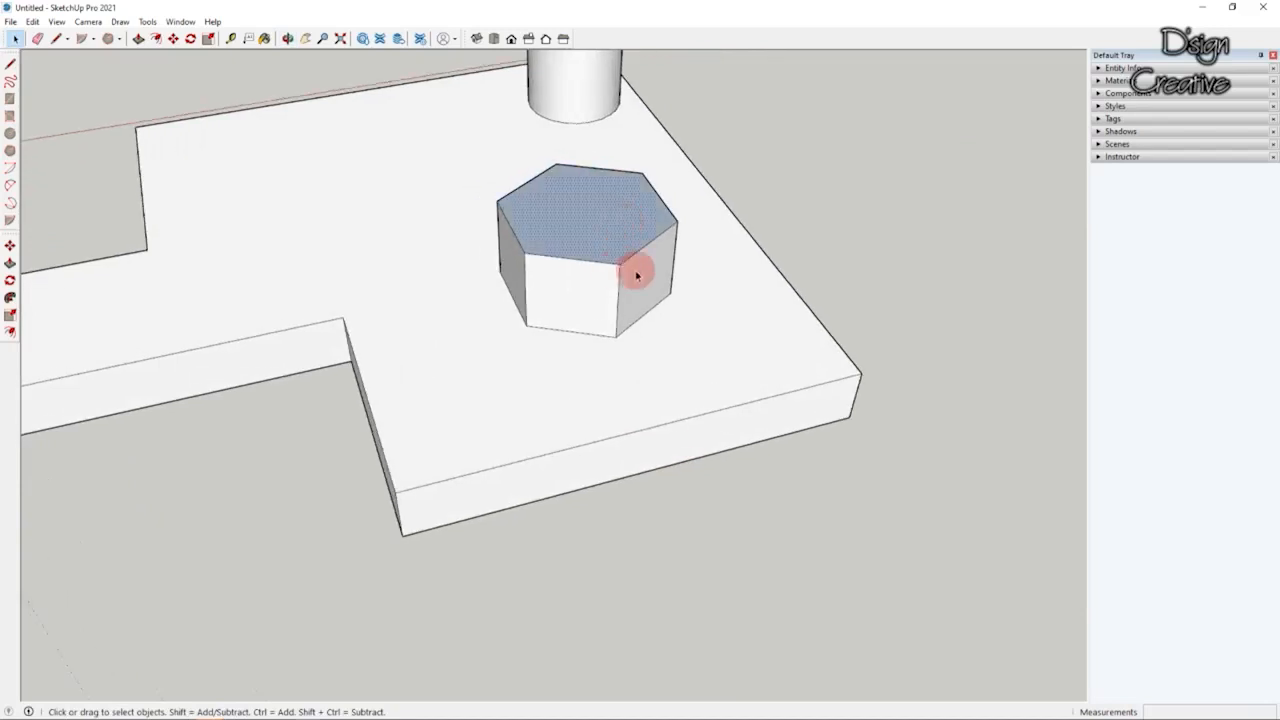
click(11, 263)
click(566, 243)
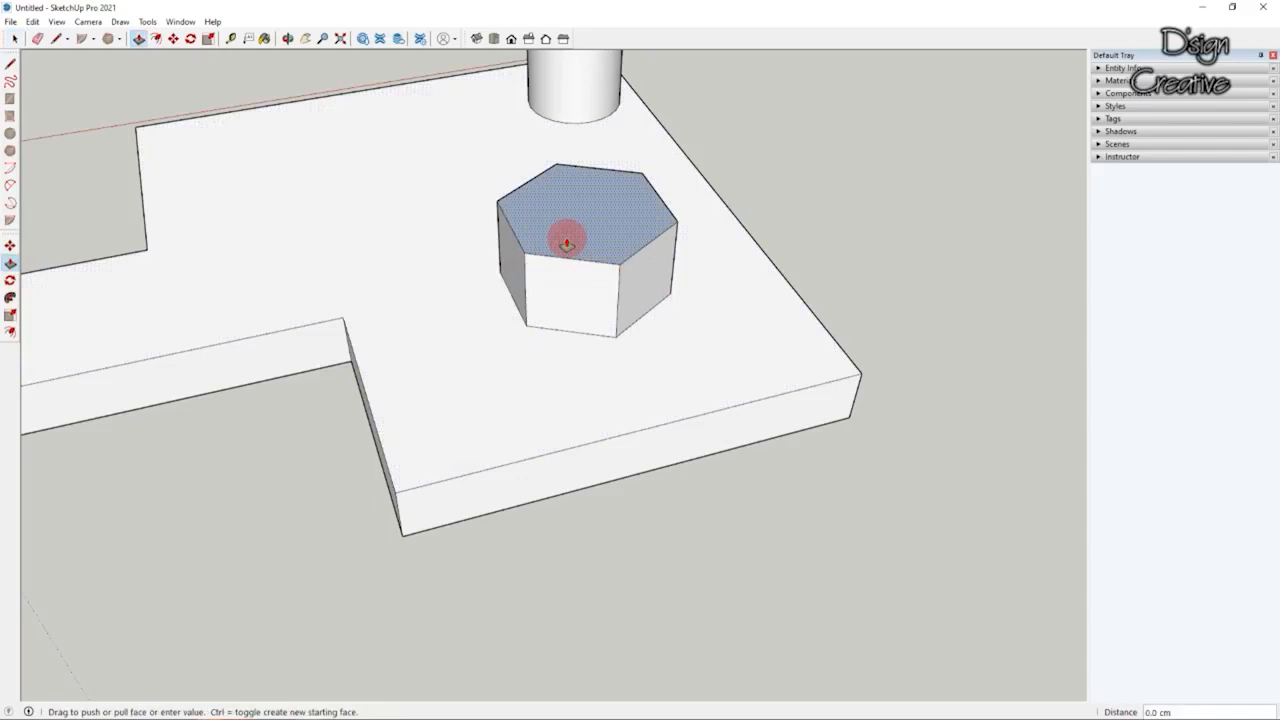
scroll(567, 250, down, 2)
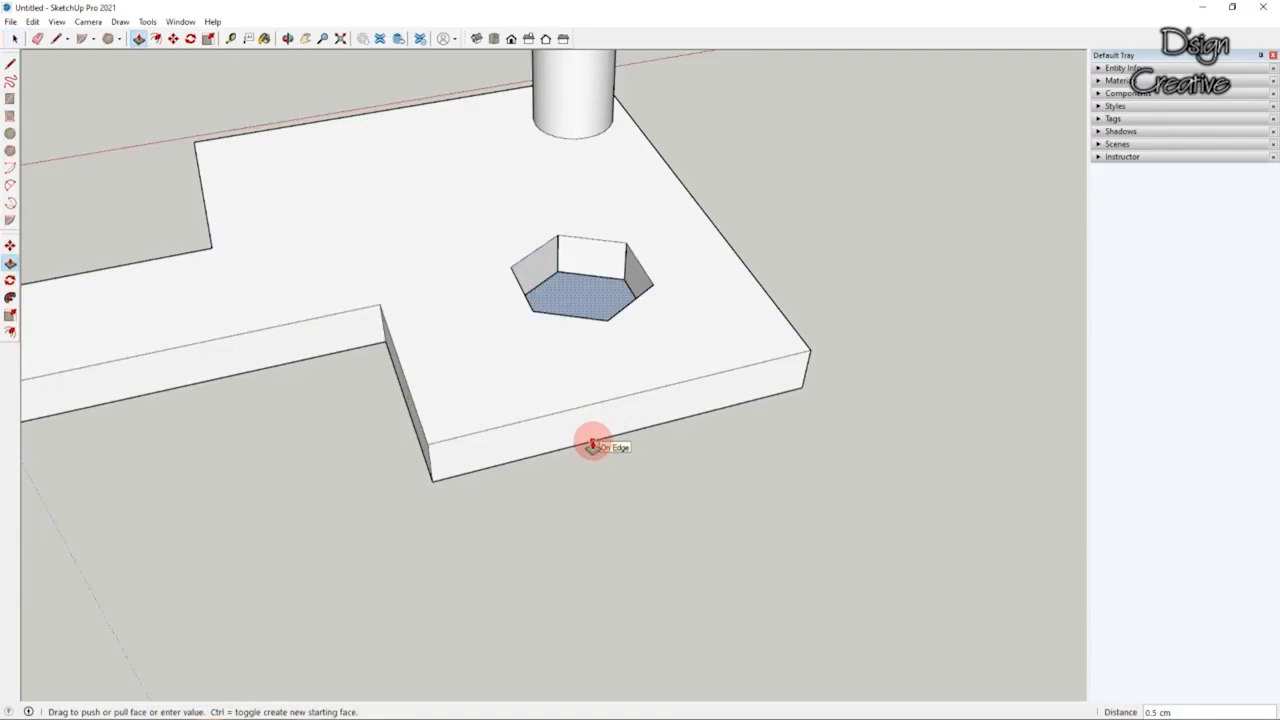
click(592, 445)
scroll(643, 363, up, 2)
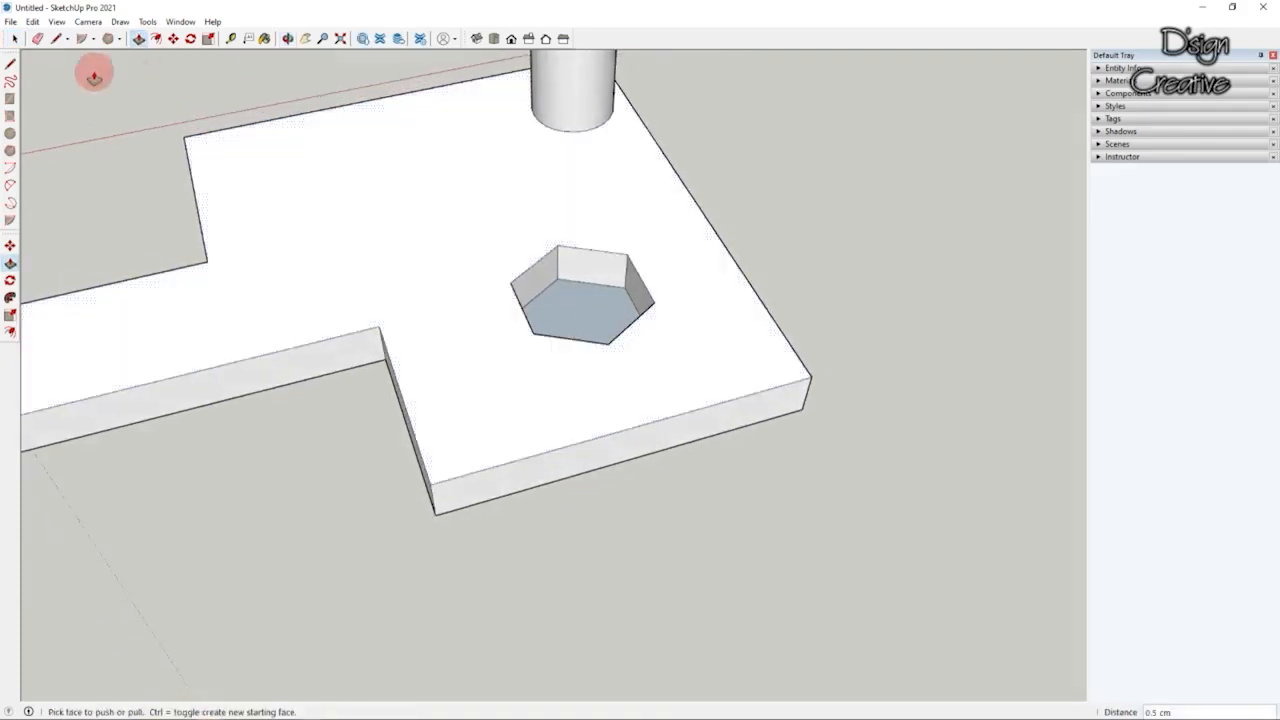
Step: Delete the hexagonal recess's floor face to open a hole through the plate, and examine the plate's underside
click(15, 39)
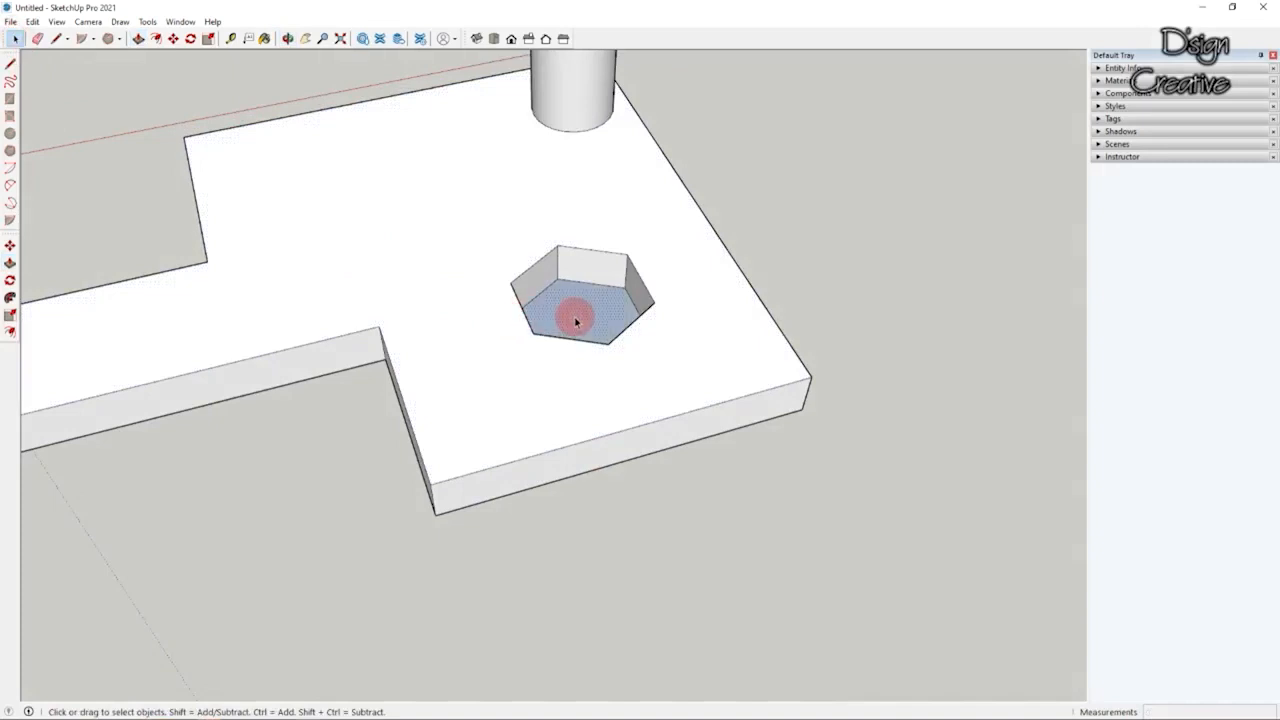
middle_drag(574, 320, 323, 334)
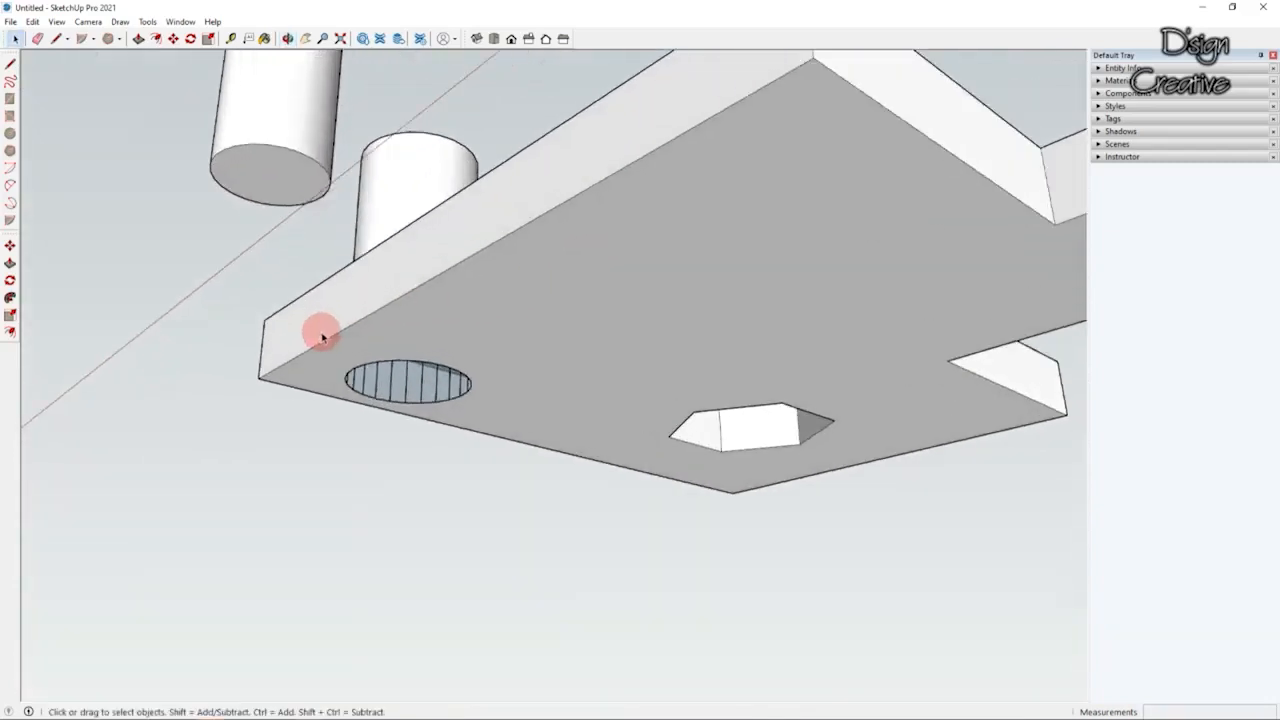
scroll(377, 377, up, 3)
middle_drag(385, 374, 440, 200)
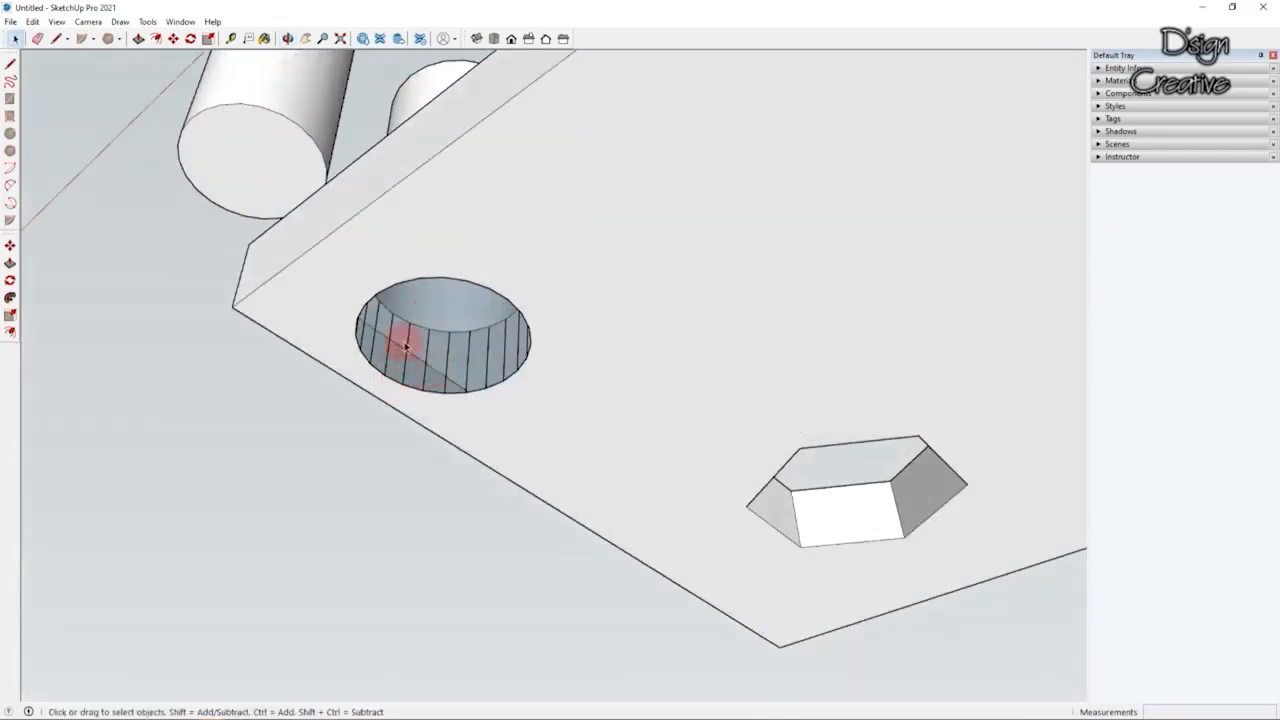
middle_drag(415, 311, 405, 445)
Step: Push the cylinder's top face down to the plate's bottom to turn the cylinder into a round recess
click(138, 38)
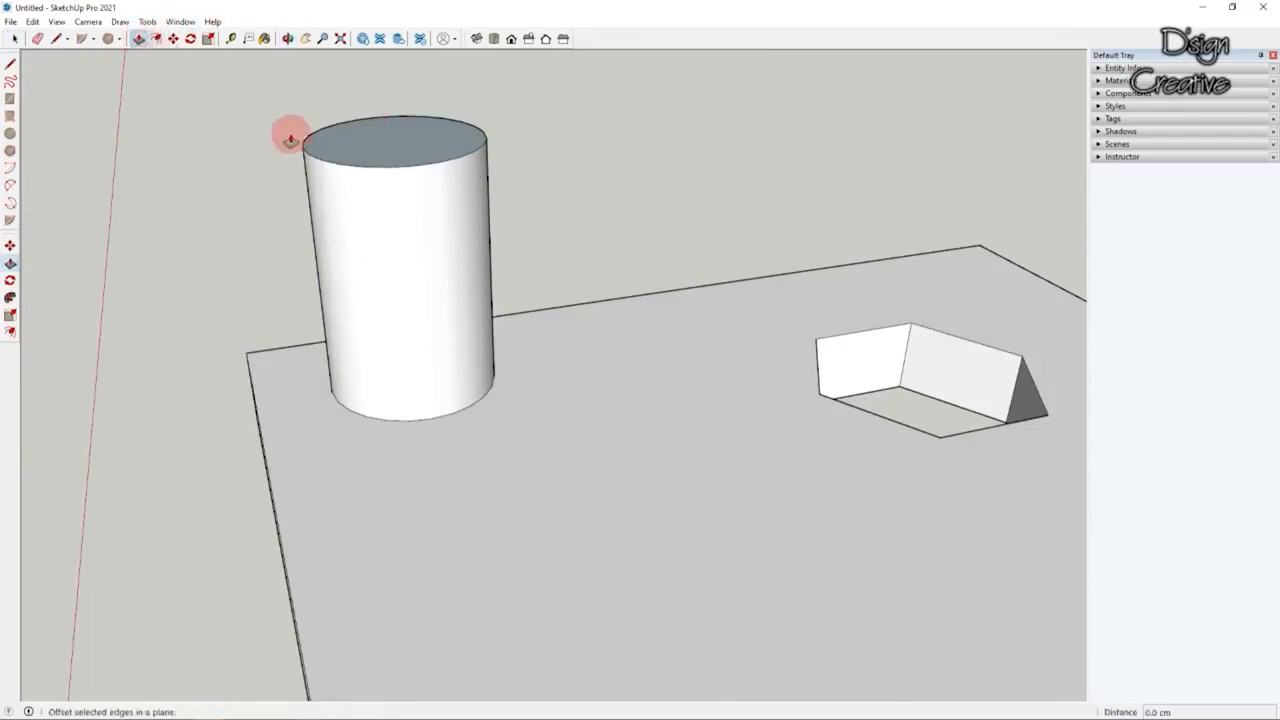
click(372, 157)
middle_drag(394, 323, 307, 454)
click(356, 421)
scroll(403, 304, up, 4)
middle_drag(411, 296, 358, 372)
Step: Delete the round recess's floor face to open a circular hole through the plate
click(17, 40)
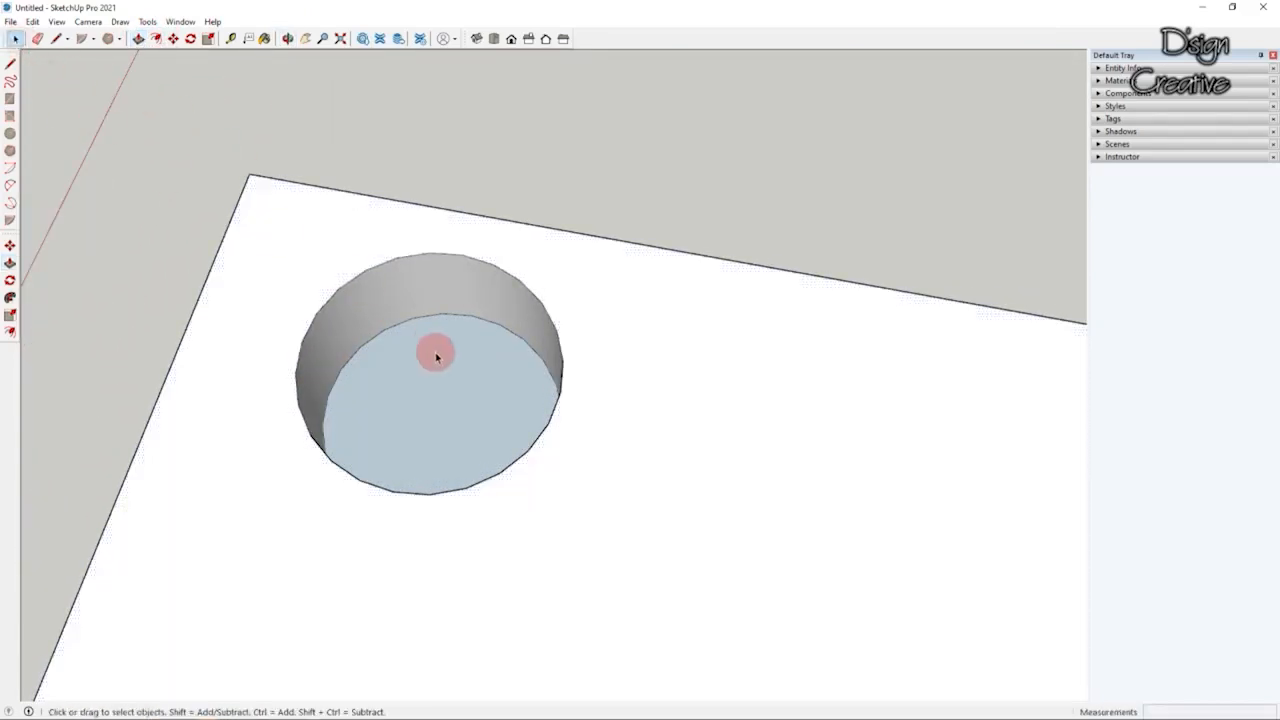
click(443, 389)
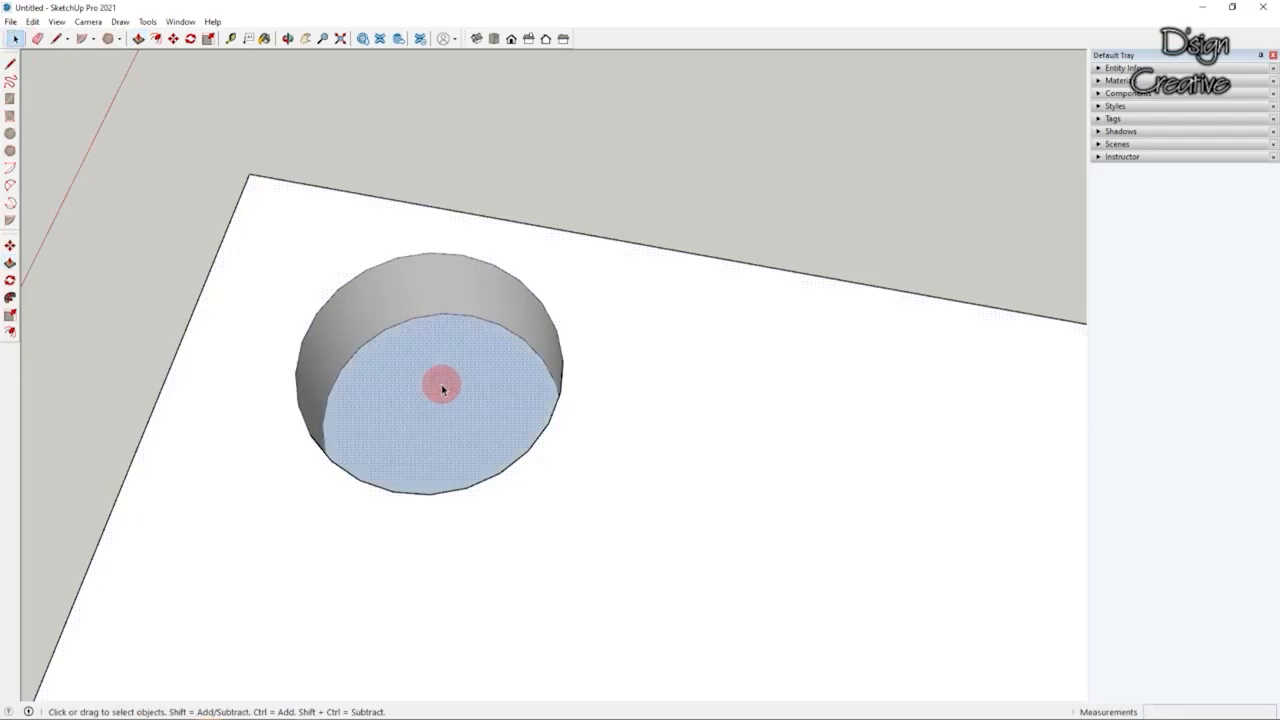
key(Delete)
scroll(372, 246, down, 8)
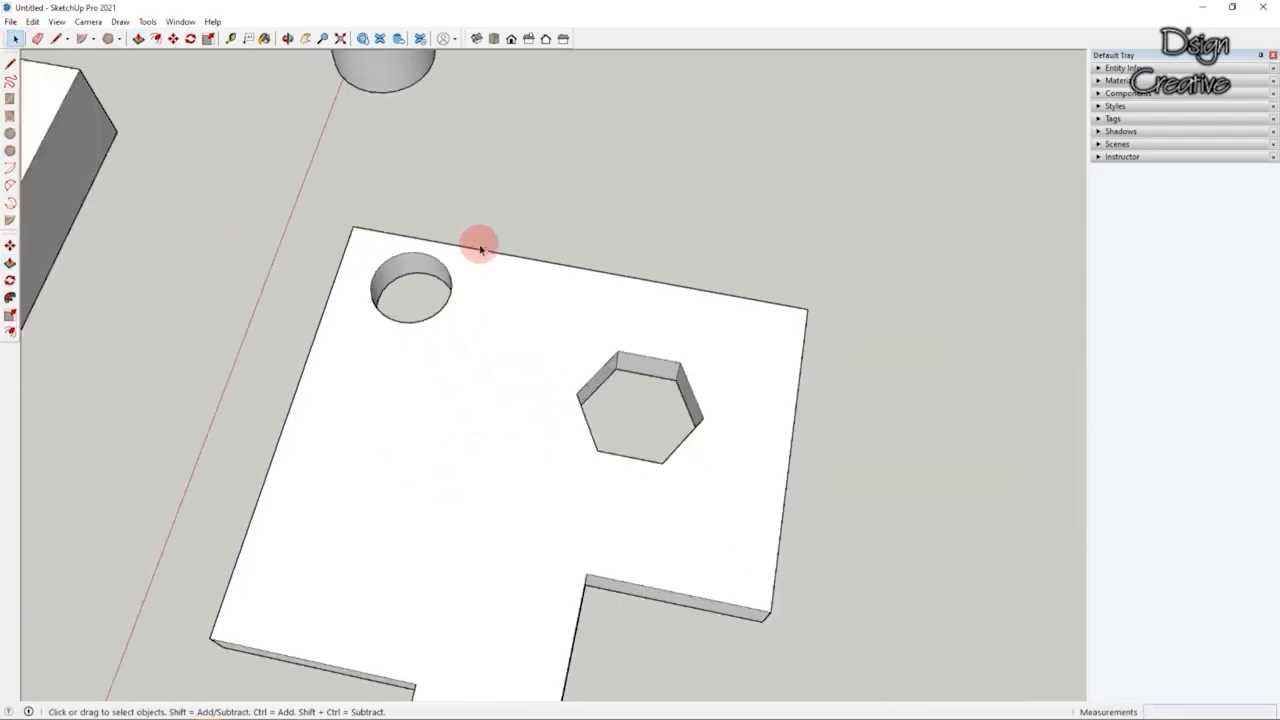
Step: Draw a circle of about 0.4 cm radius centred on the plate's outer corner and erase the part lying outside the plate
middle_drag(540, 423, 345, 335)
scroll(345, 335, up, 6)
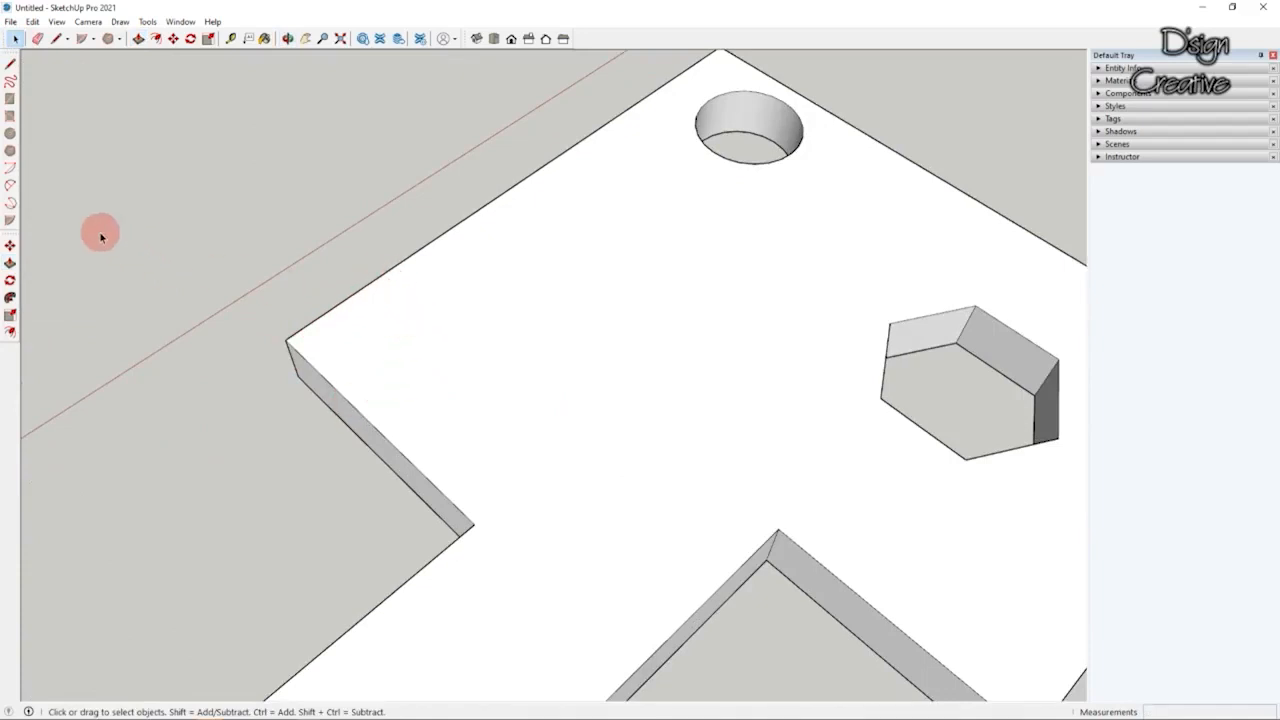
click(10, 134)
click(285, 340)
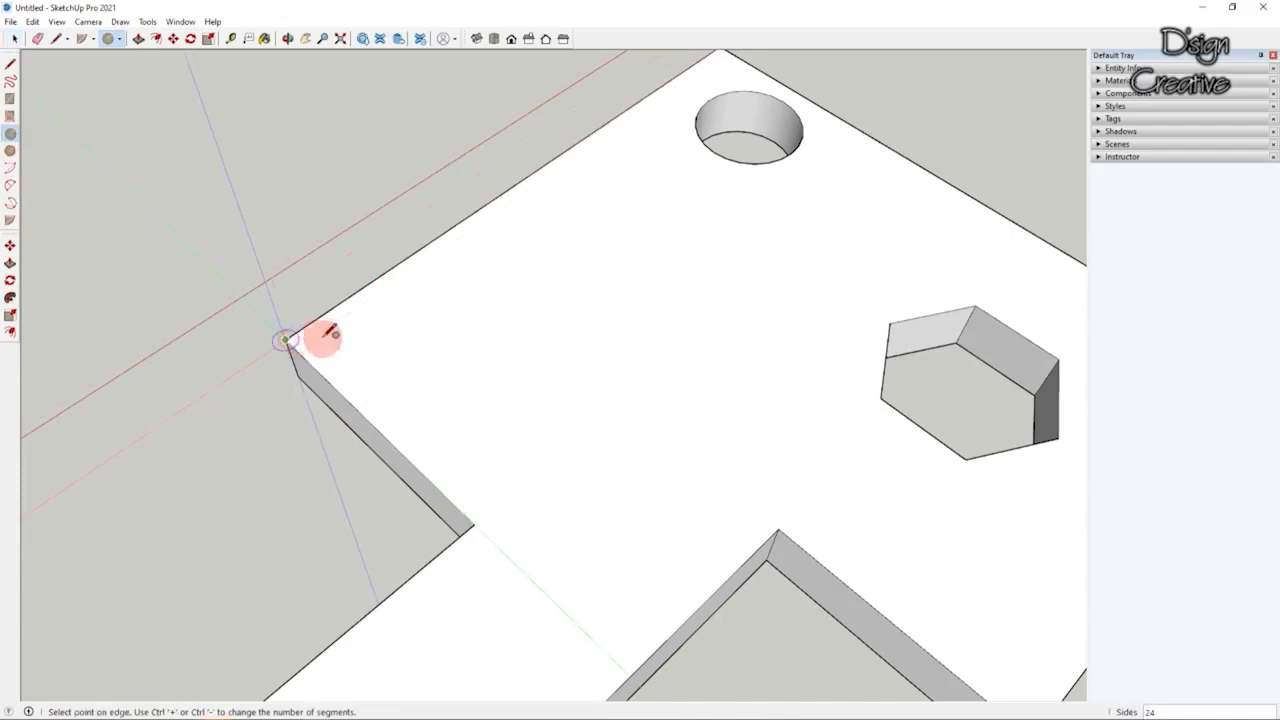
click(405, 336)
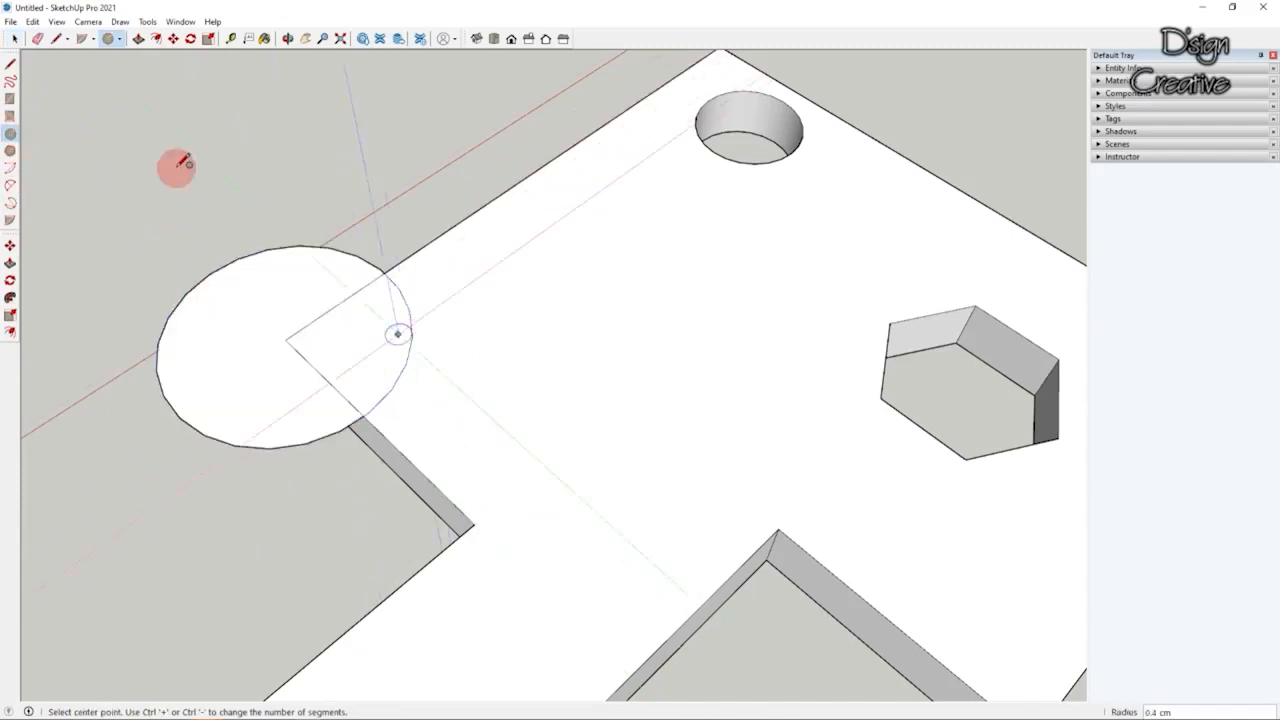
click(38, 40)
click(220, 256)
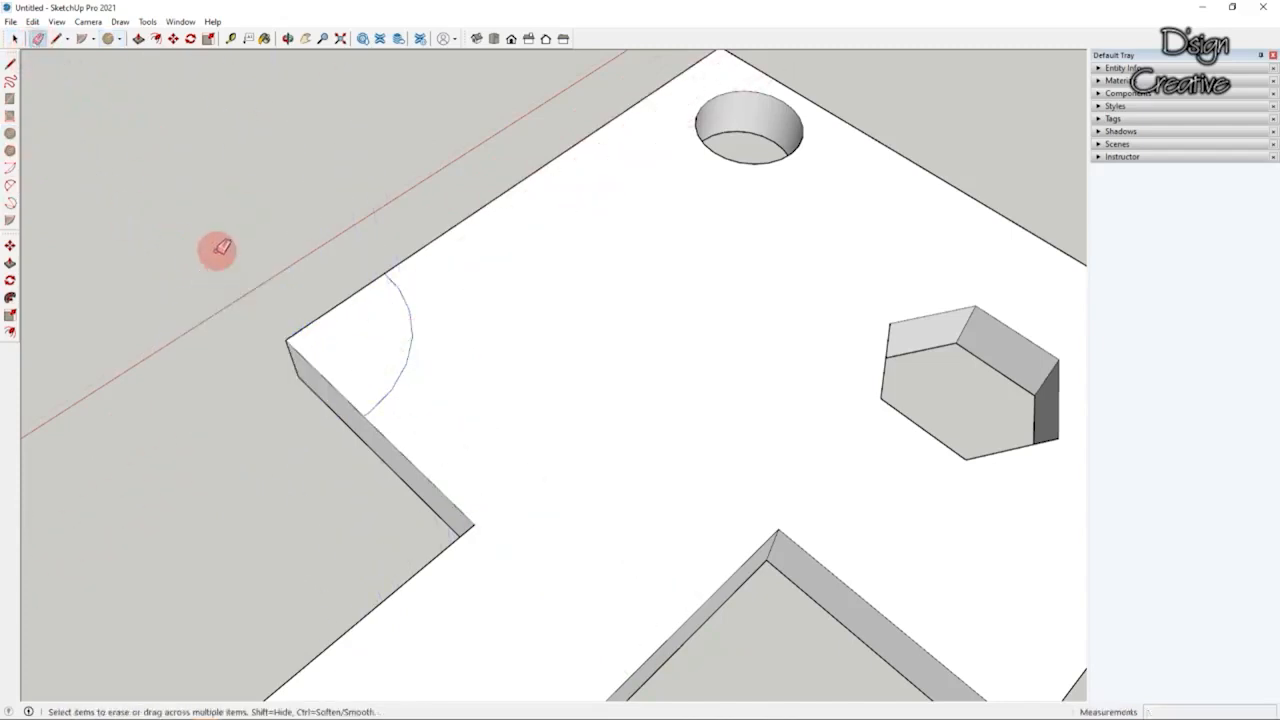
Step: Push the corner's quarter-circle face 0.2 cm through the plate to cut a concave rounded notch
click(15, 39)
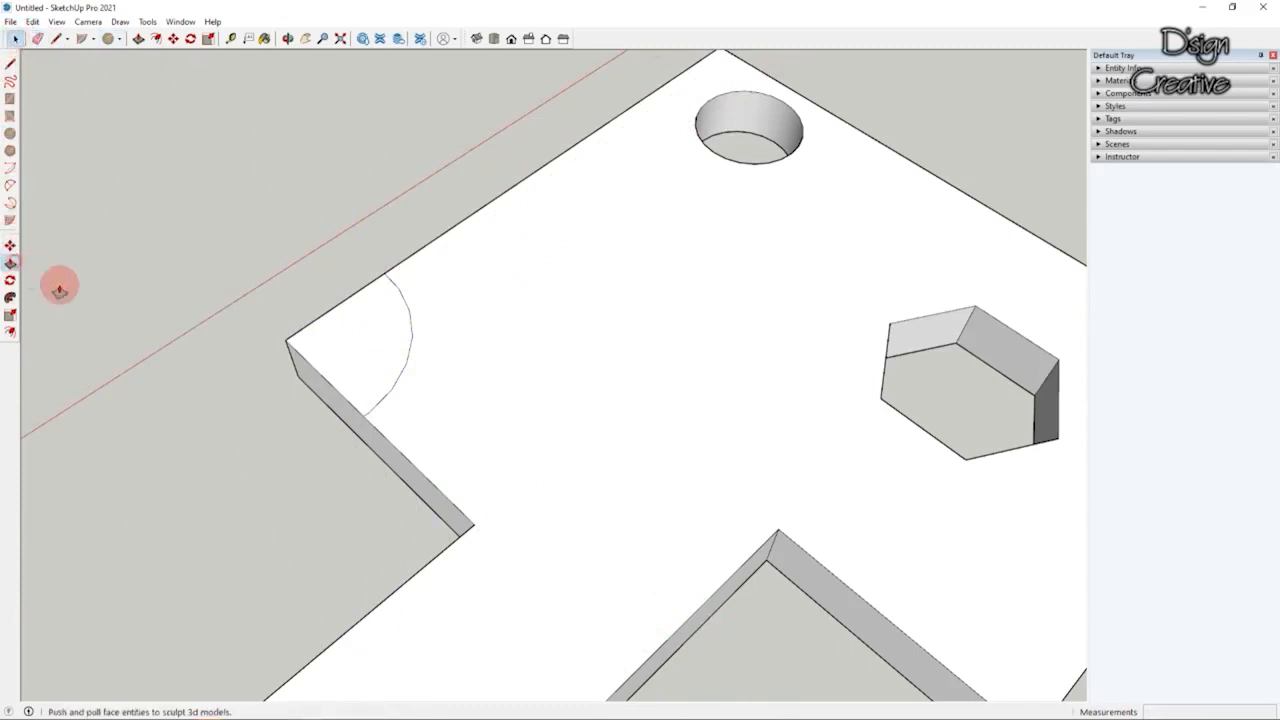
drag(331, 361, 319, 397)
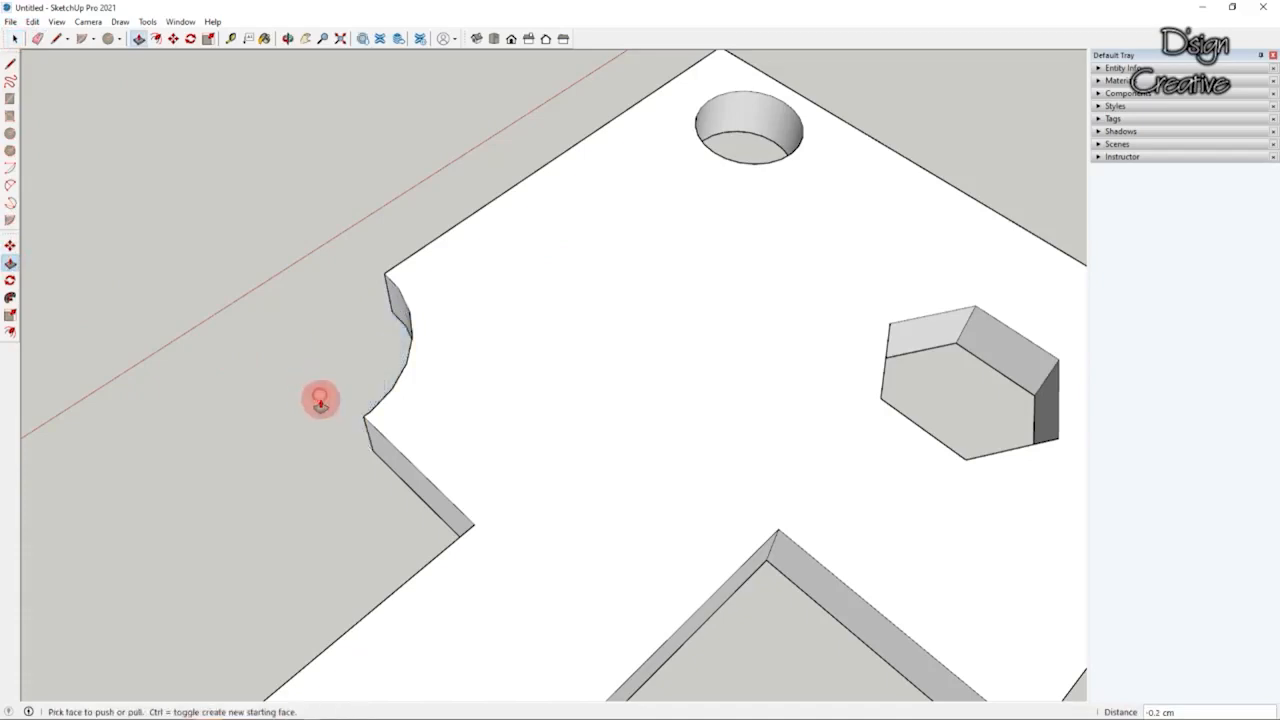
middle_drag(223, 343, 309, 320)
scroll(309, 320, down, 2)
middle_drag(509, 354, 464, 409)
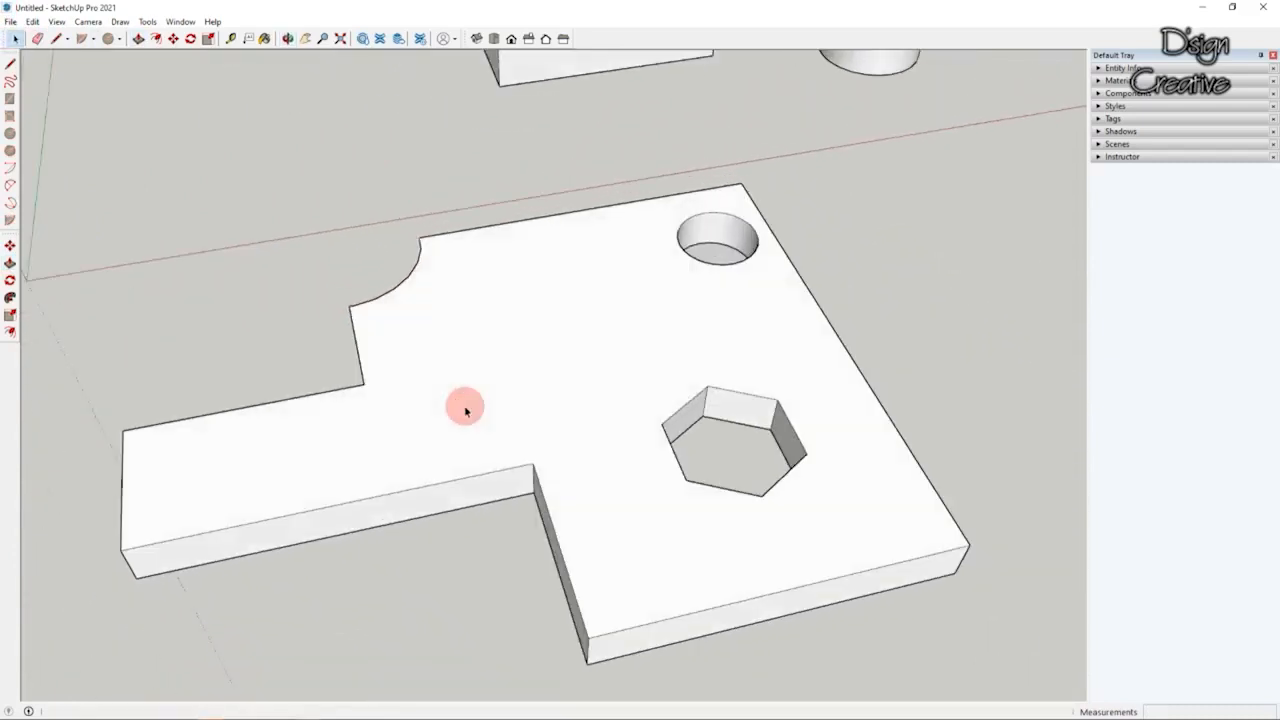
Step: Push the end face of the plate's narrow arm inward to shorten the arm
middle_drag(475, 418, 630, 340)
click(10, 265)
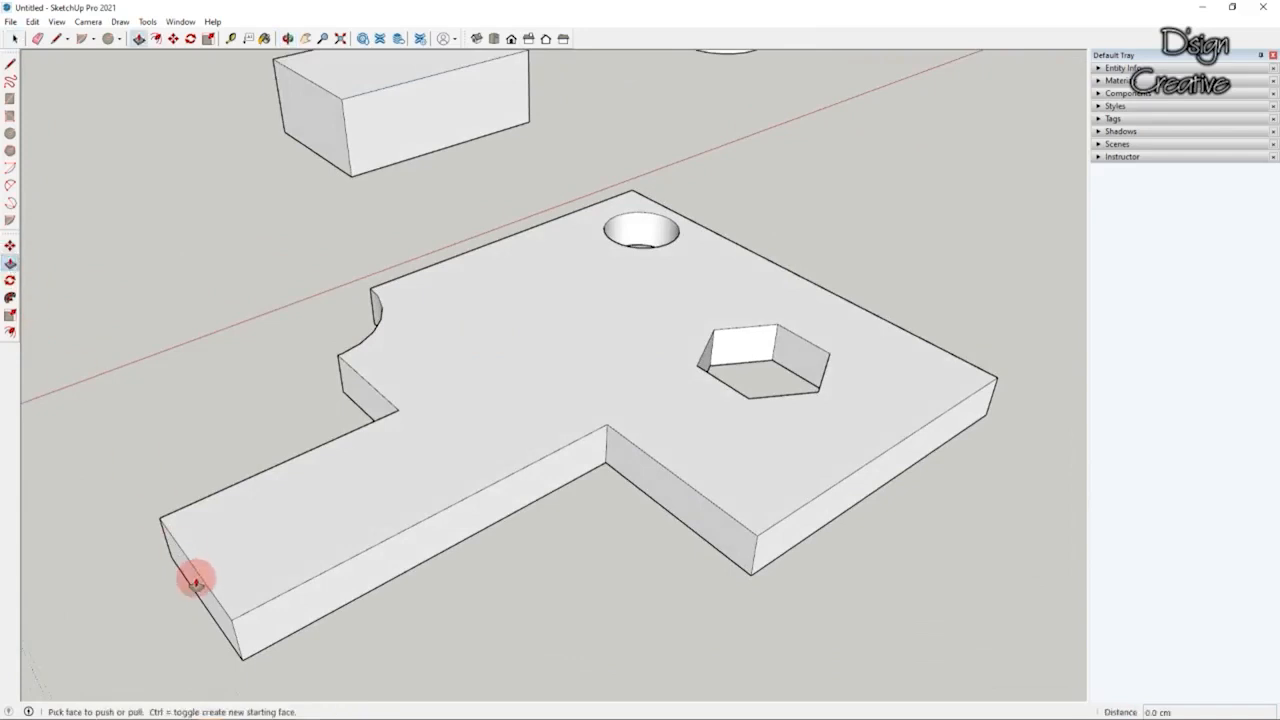
drag(210, 598, 329, 500)
click(16, 39)
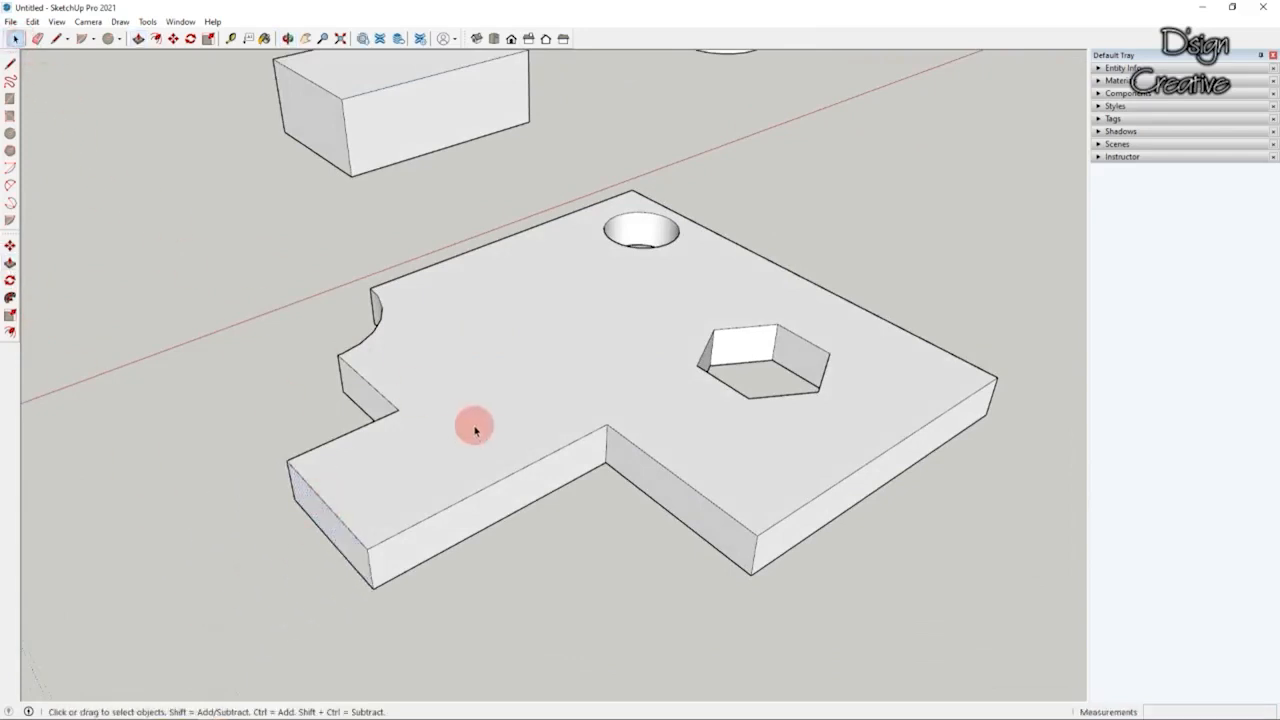
Step: Examine the finished plate with its holes, corner notch and shortened arm from several angles and distances
middle_drag(492, 440, 505, 447)
scroll(495, 445, down, 2)
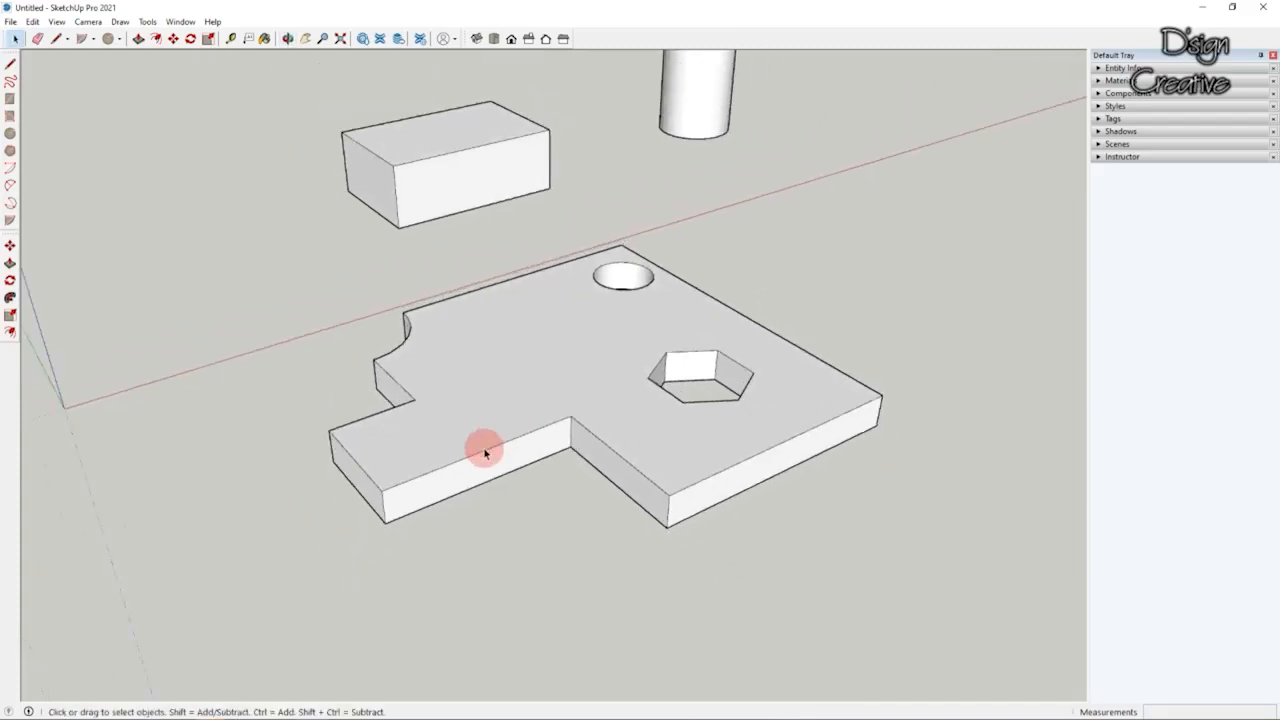
scroll(484, 470, up, 2)
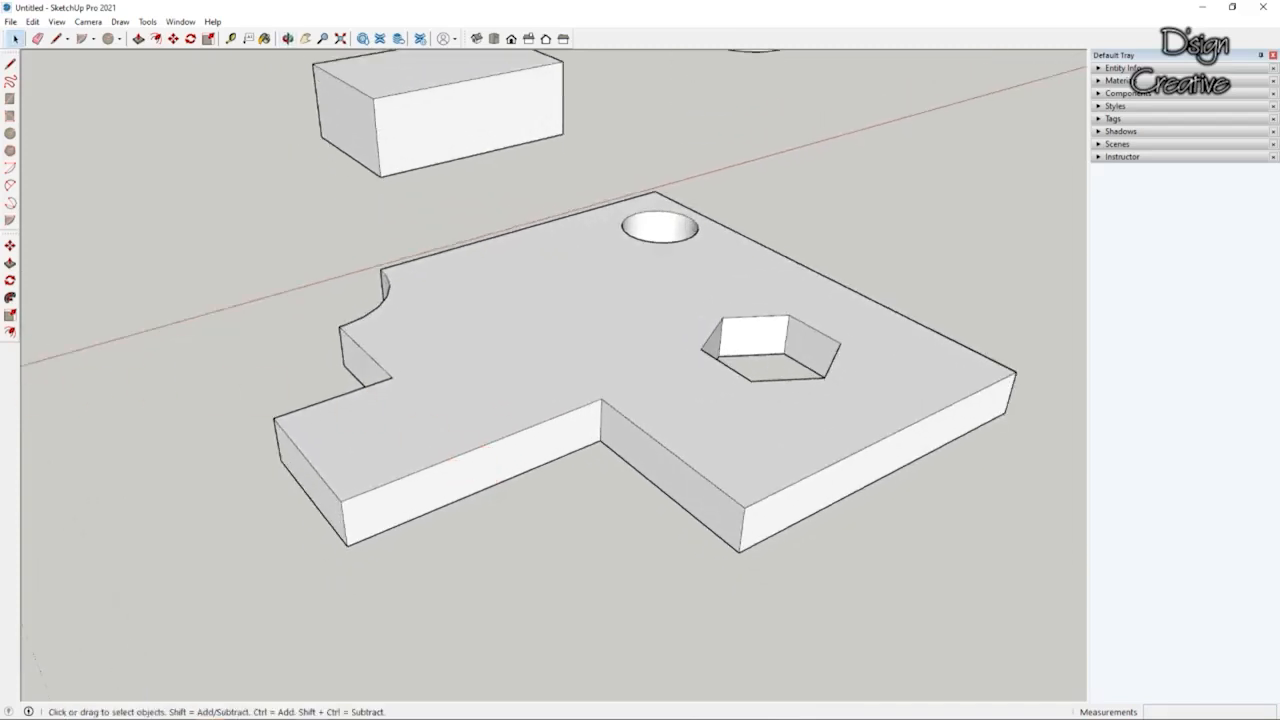
middle_drag(540, 262, 483, 320)
scroll(483, 320, down, 1)
middle_drag(507, 396, 560, 389)
scroll(557, 402, up, 1)
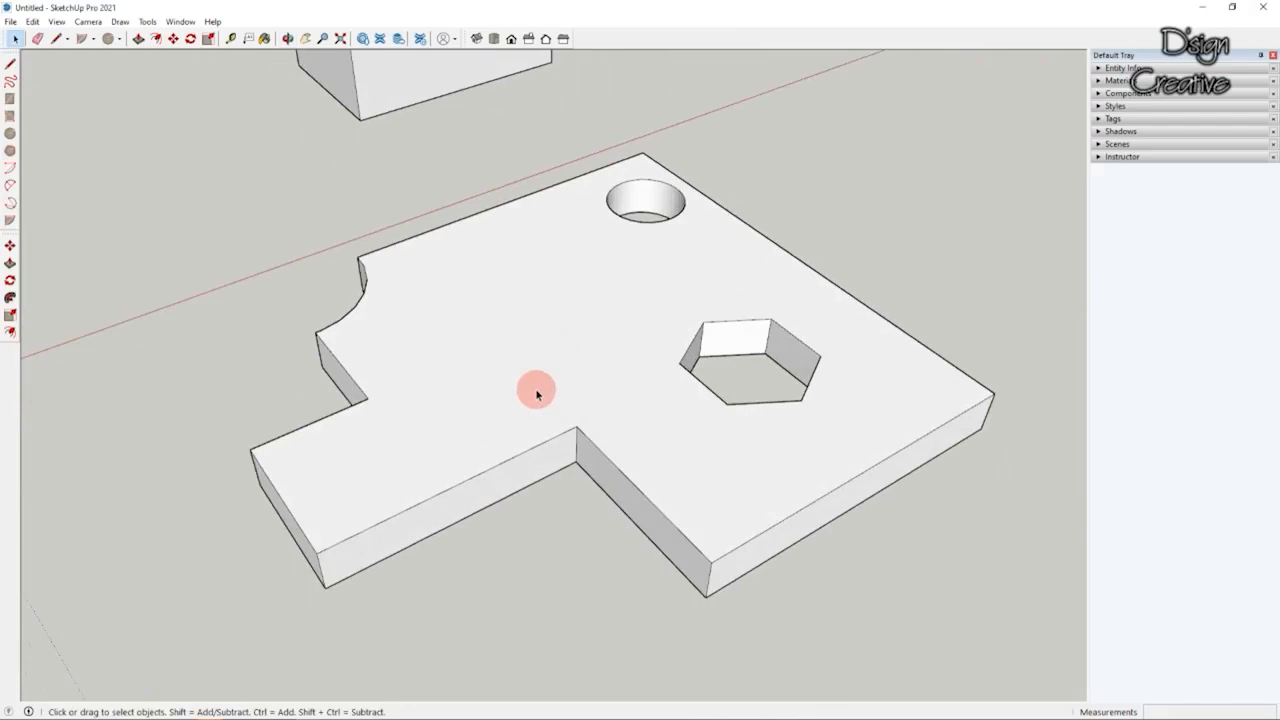
scroll(545, 385, down, 2)
middle_drag(626, 329, 603, 389)
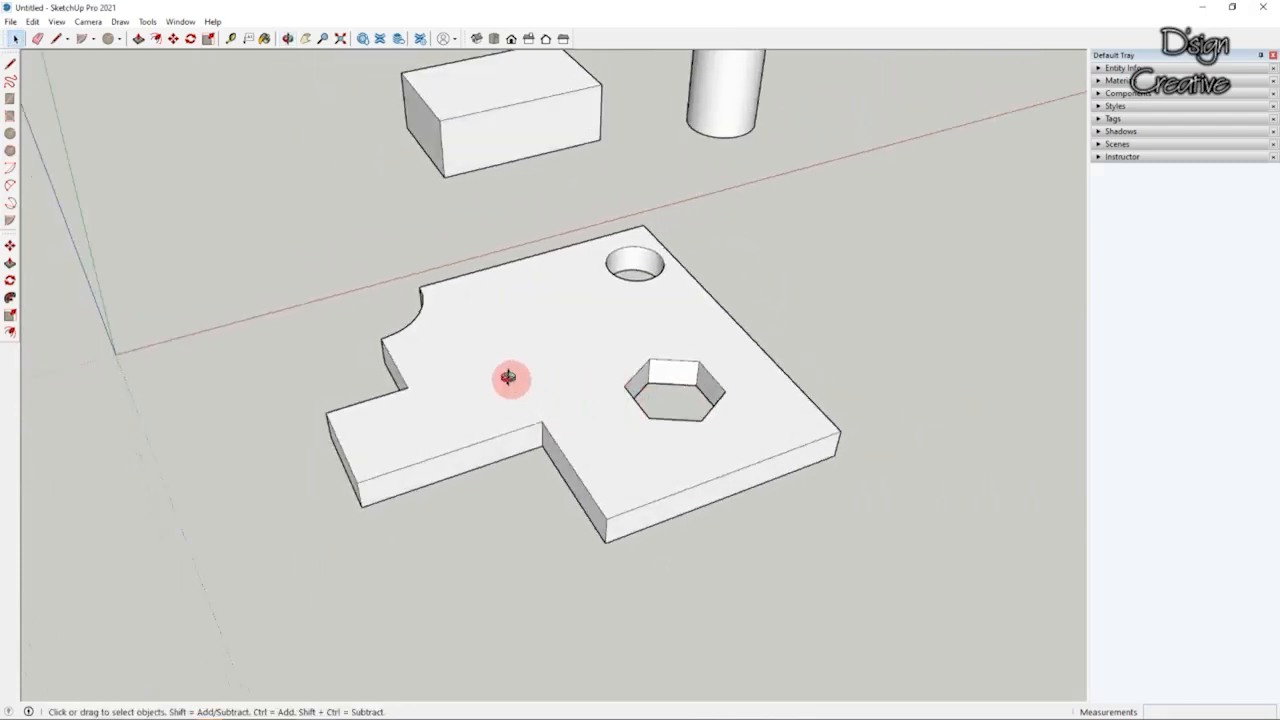
middle_drag(508, 377, 594, 370)
scroll(729, 260, up, 2)
middle_drag(577, 309, 592, 312)
scroll(600, 304, down, 3)
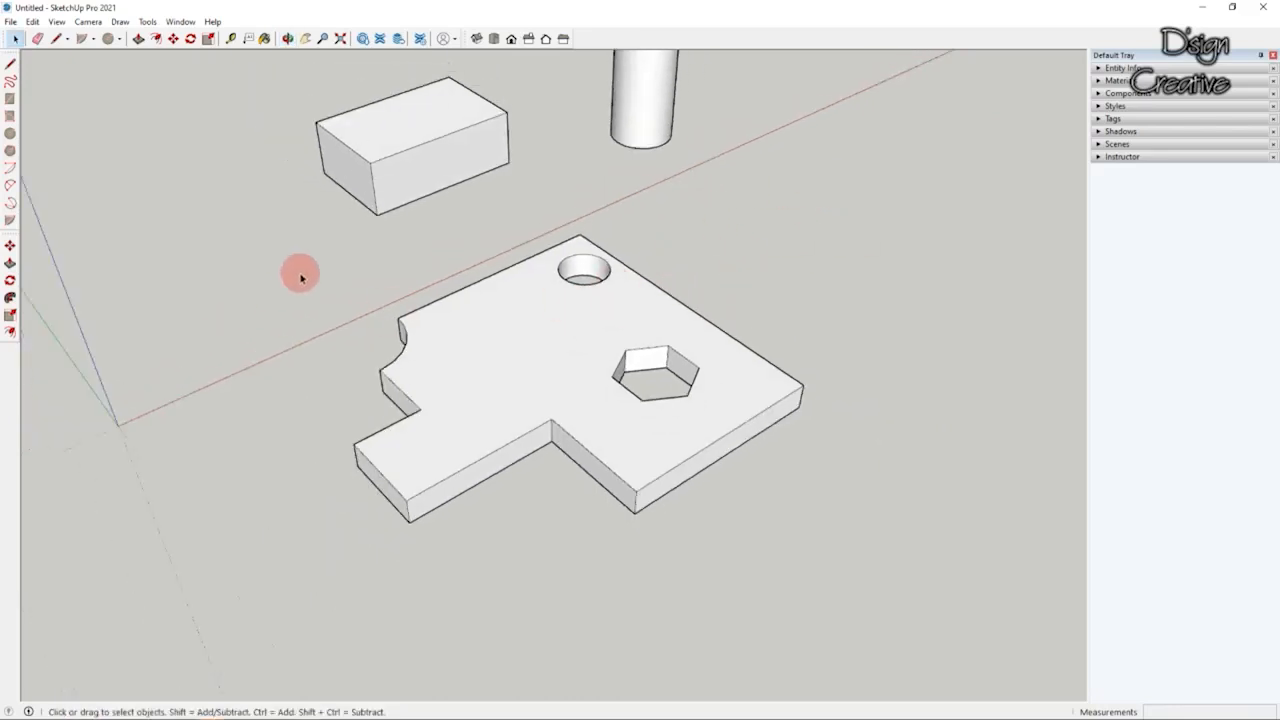
scroll(254, 286, up, 1)
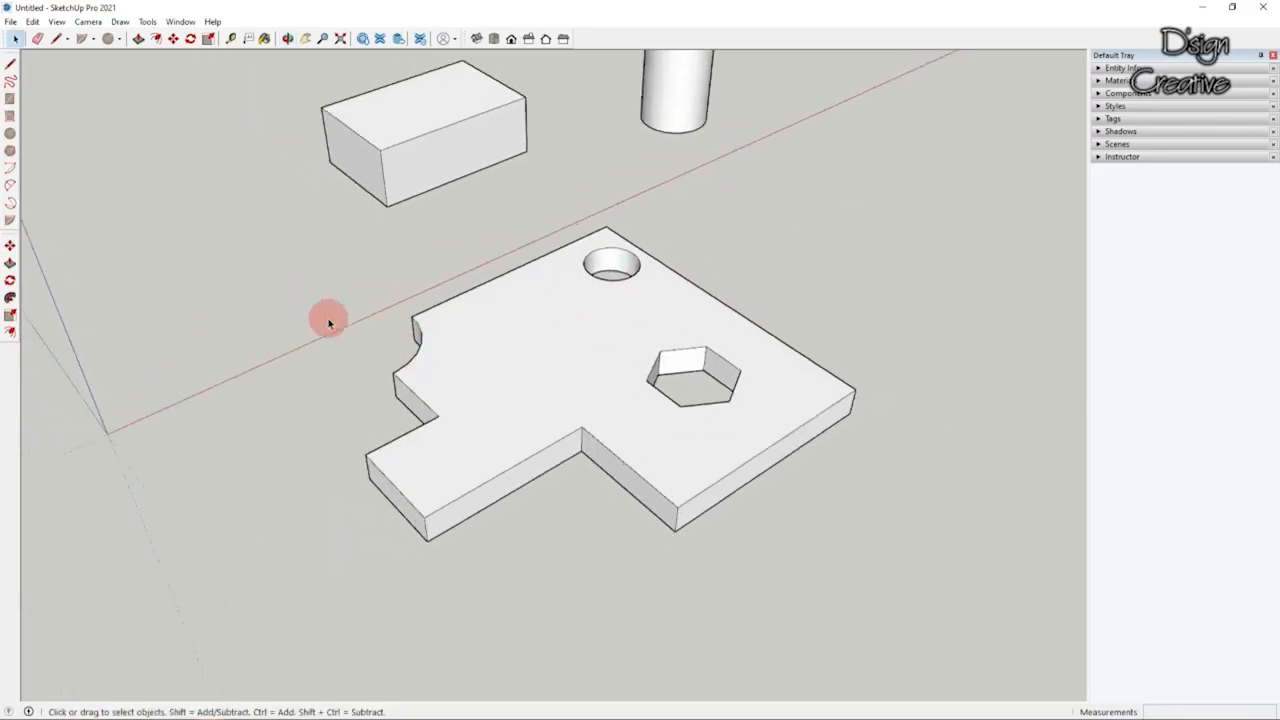
middle_drag(514, 331, 498, 328)
Step: Draw an eight-sided polygon of about 0.2 cm inscribed radius behind the red axis near the origin and extrude it 1.1 cm into a prism
click(306, 39)
drag(443, 306, 606, 316)
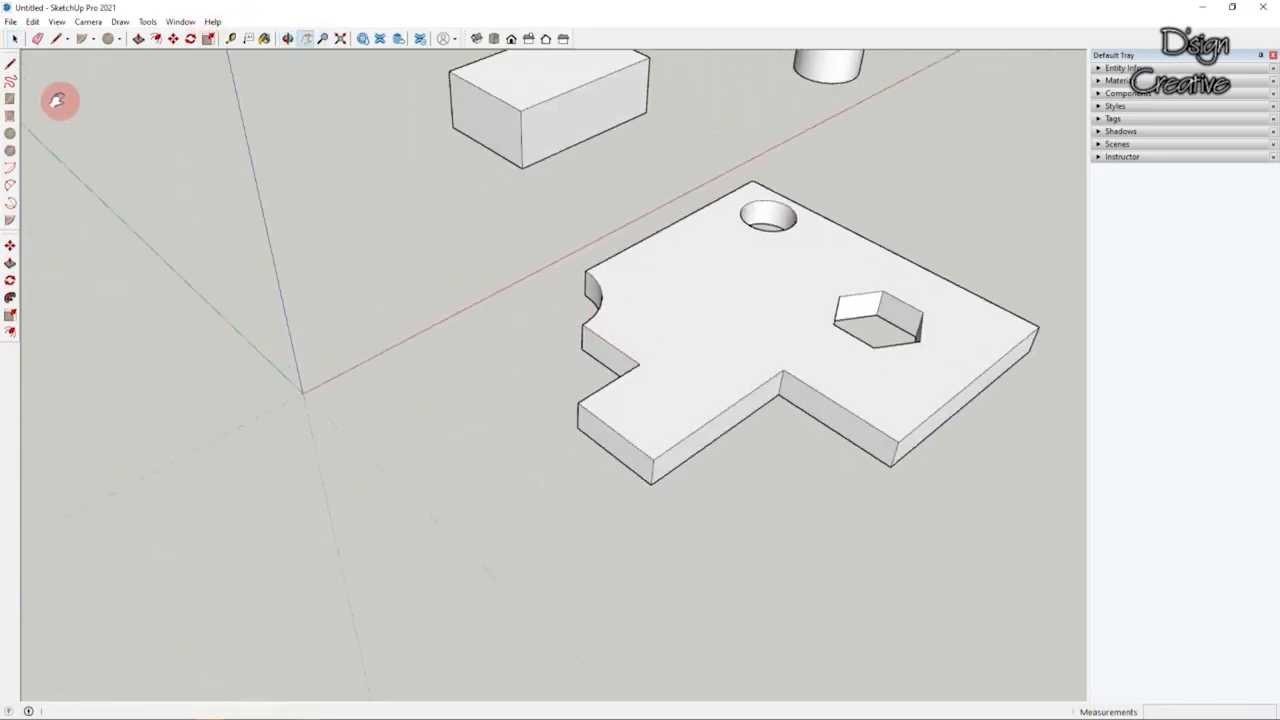
click(14, 38)
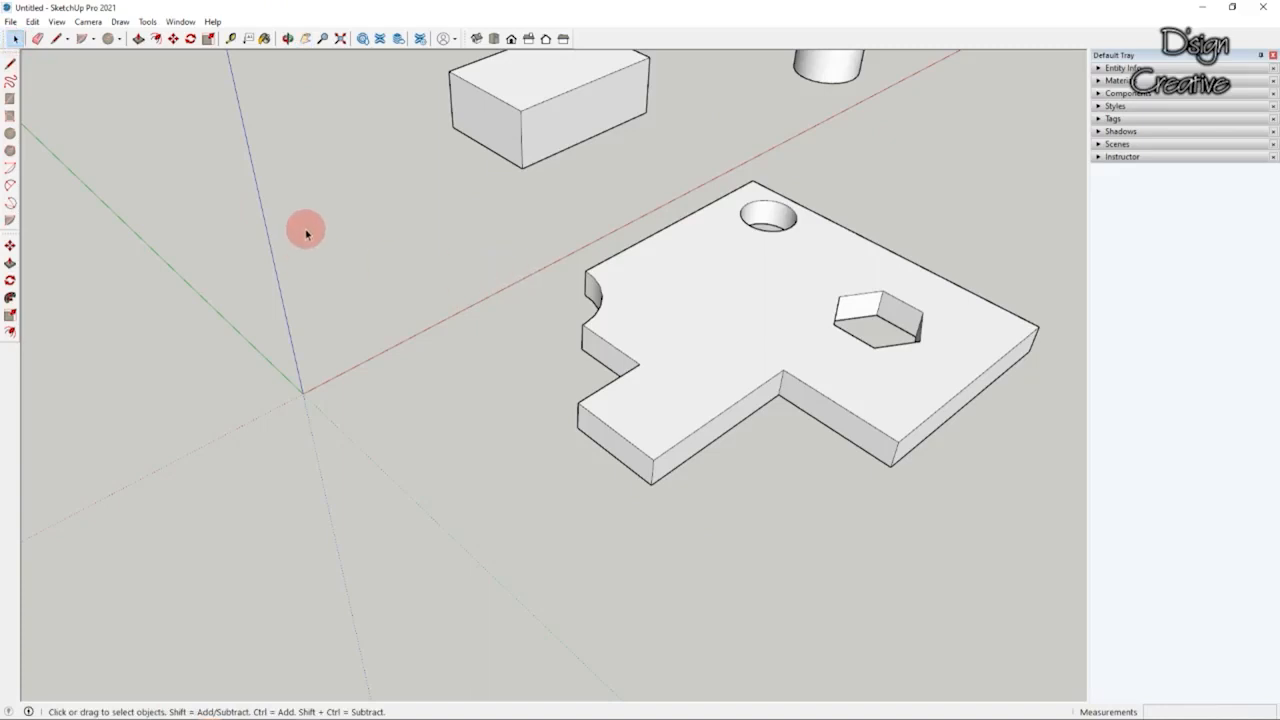
click(9, 150)
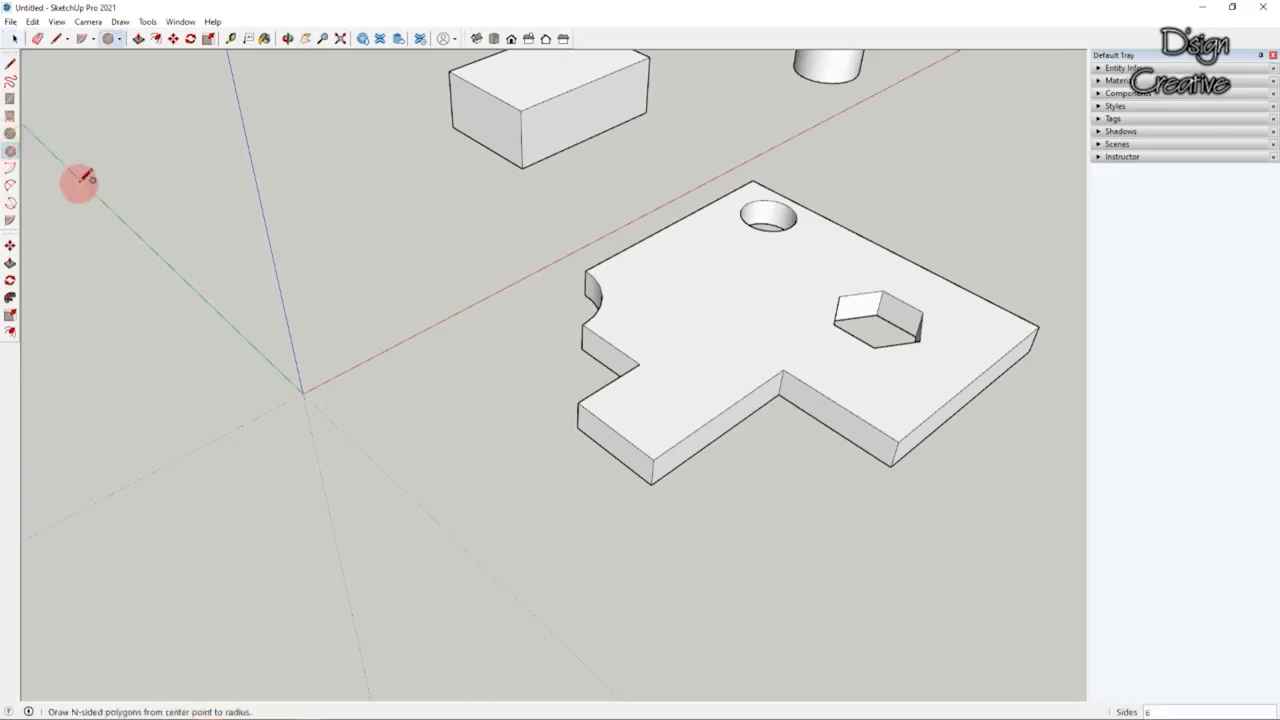
click(356, 276)
click(381, 276)
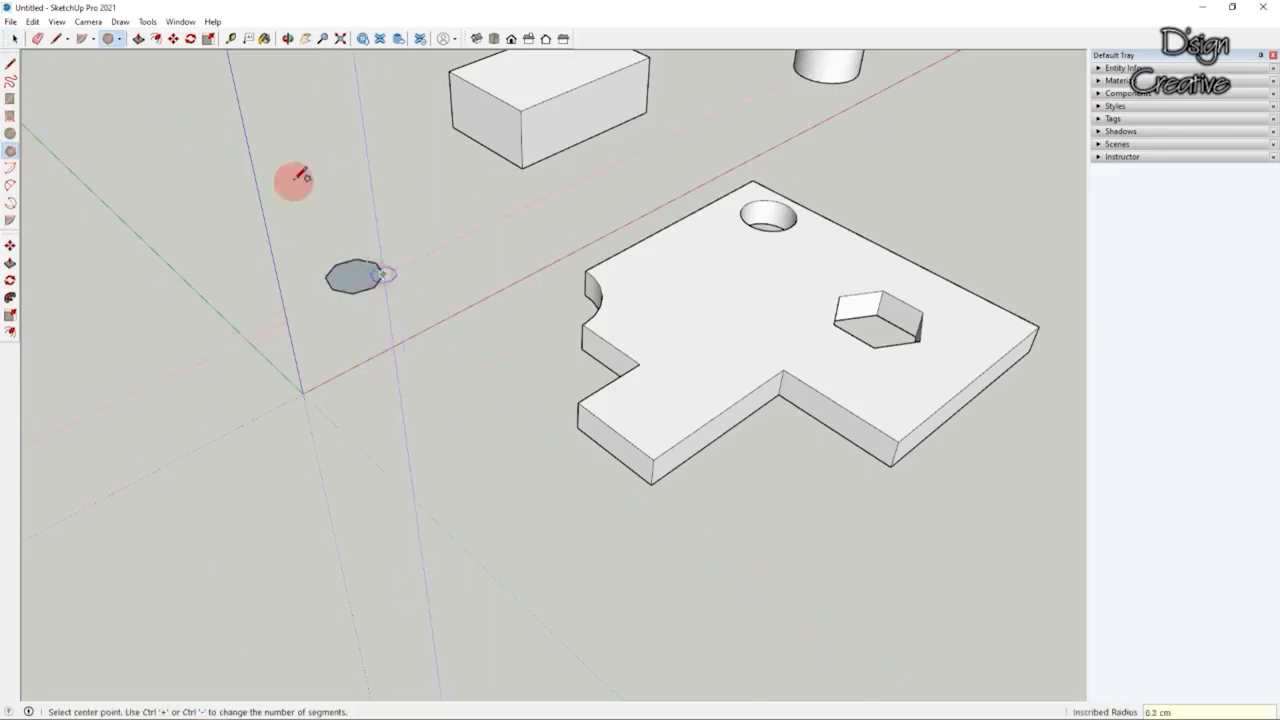
click(138, 38)
drag(354, 277, 334, 138)
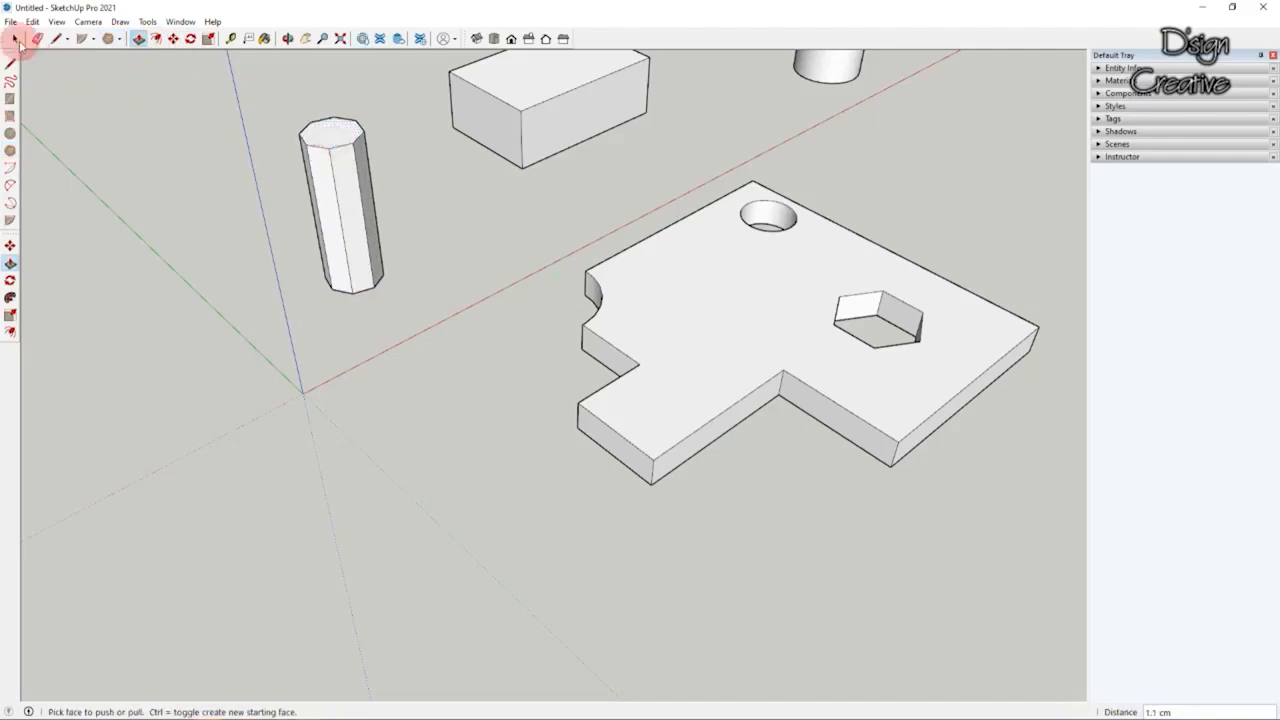
Step: Try to draw a small Pie sector of about 0.2 cm radius on the ground near the origin
click(81, 40)
click(100, 70)
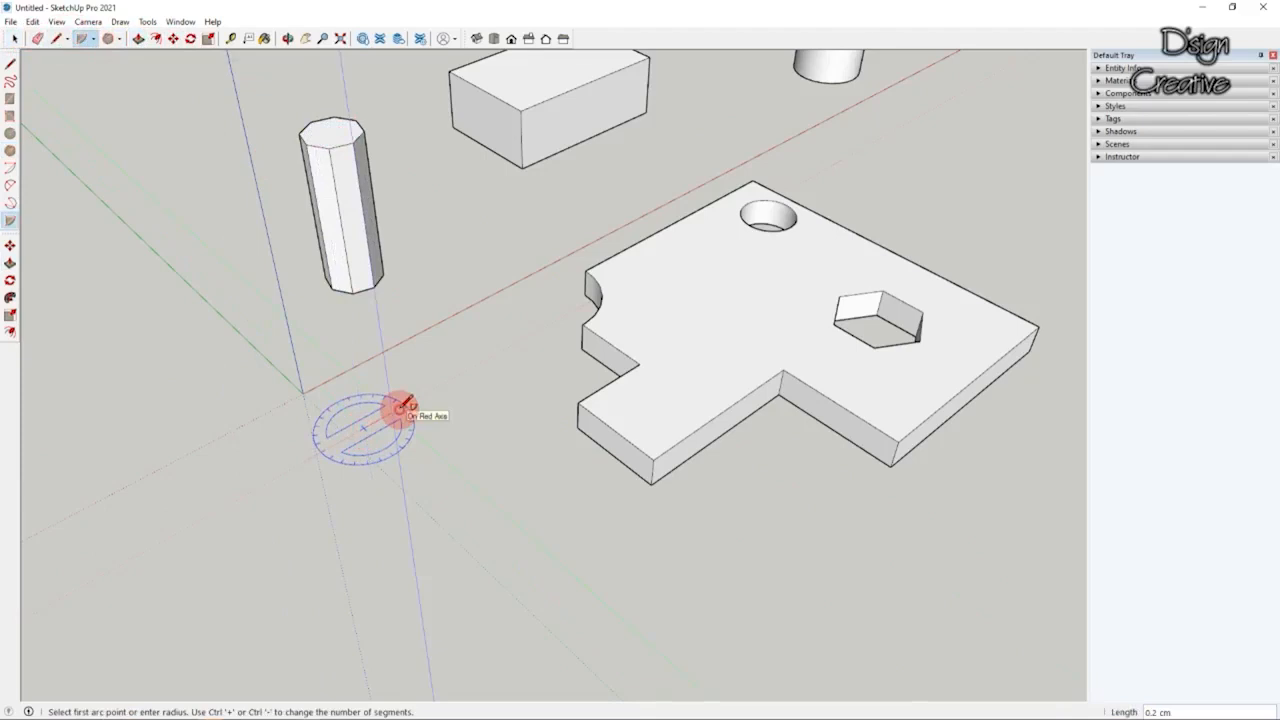
click(400, 407)
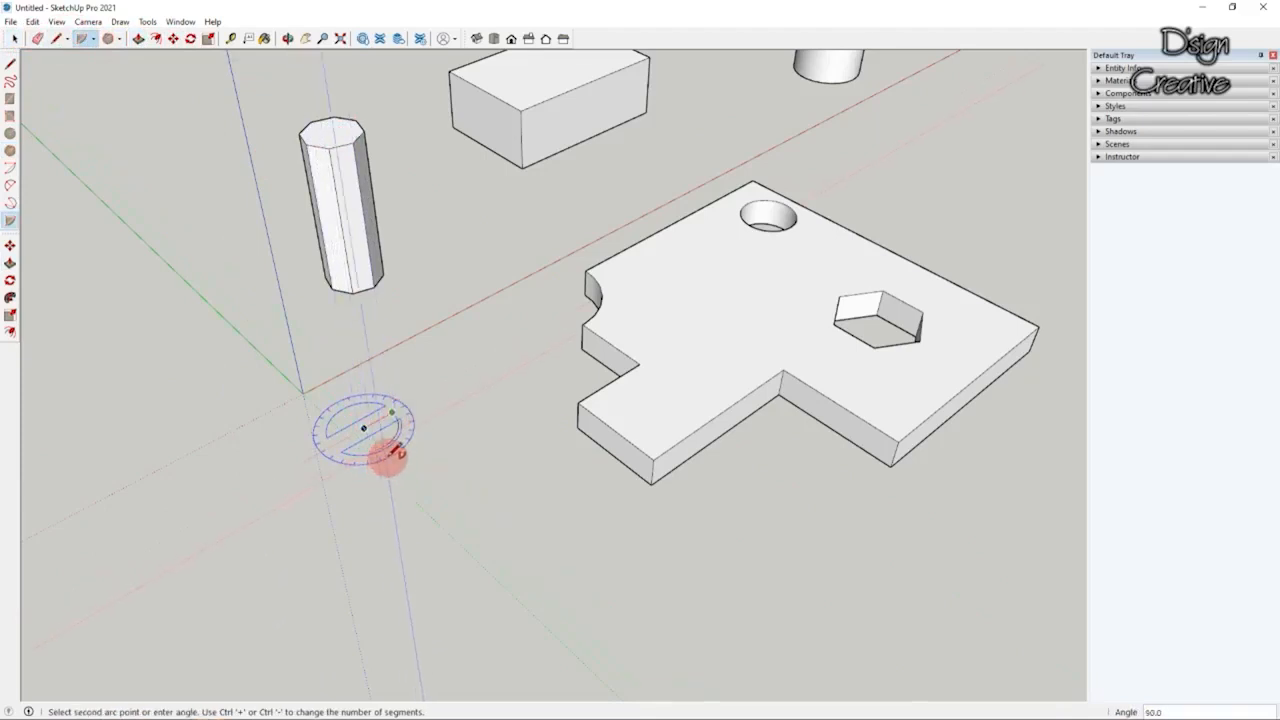
click(389, 461)
click(735, 391)
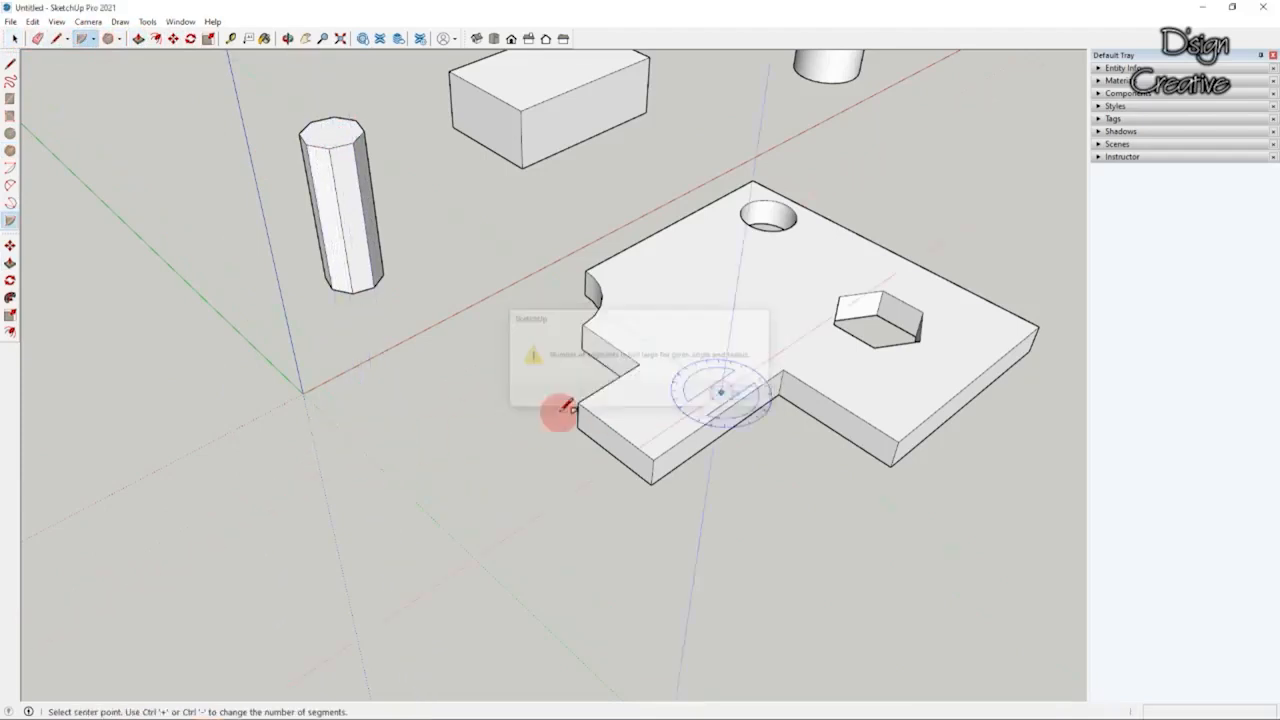
Step: Draw a larger 90-degree Pie sector on the ground in front of the red axis near the origin
scroll(371, 420, up, 3)
click(370, 425)
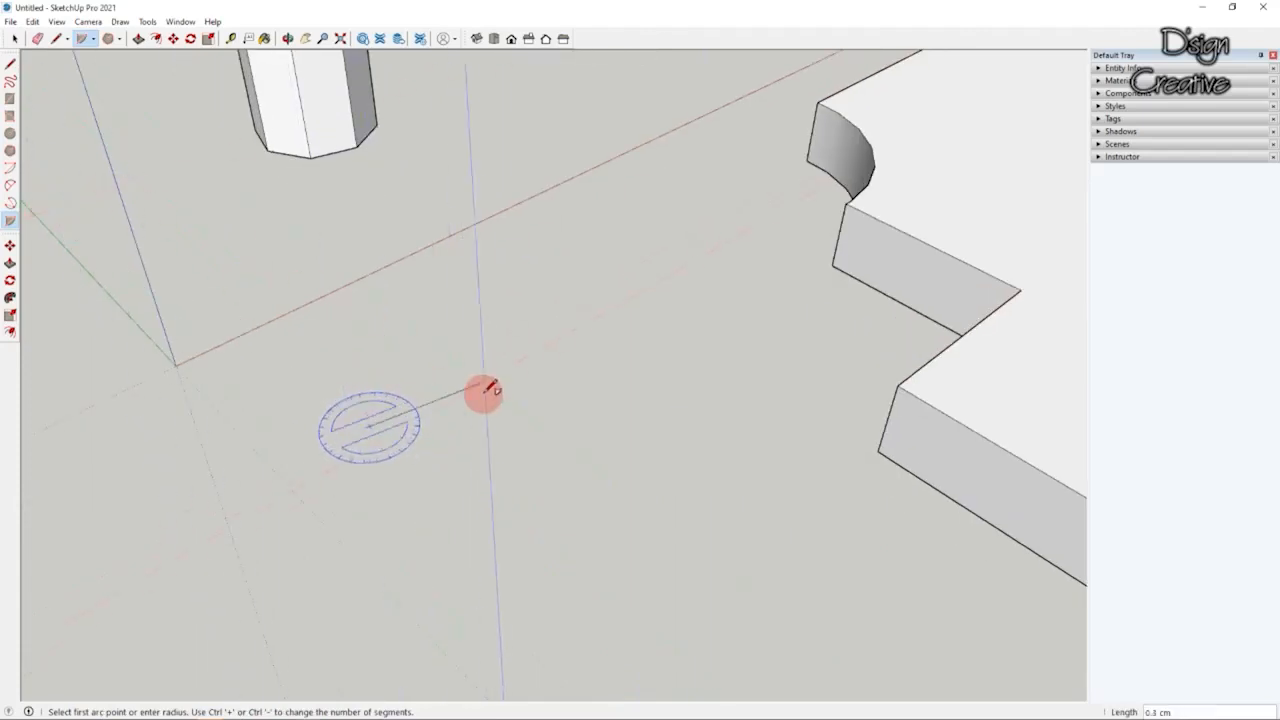
click(465, 363)
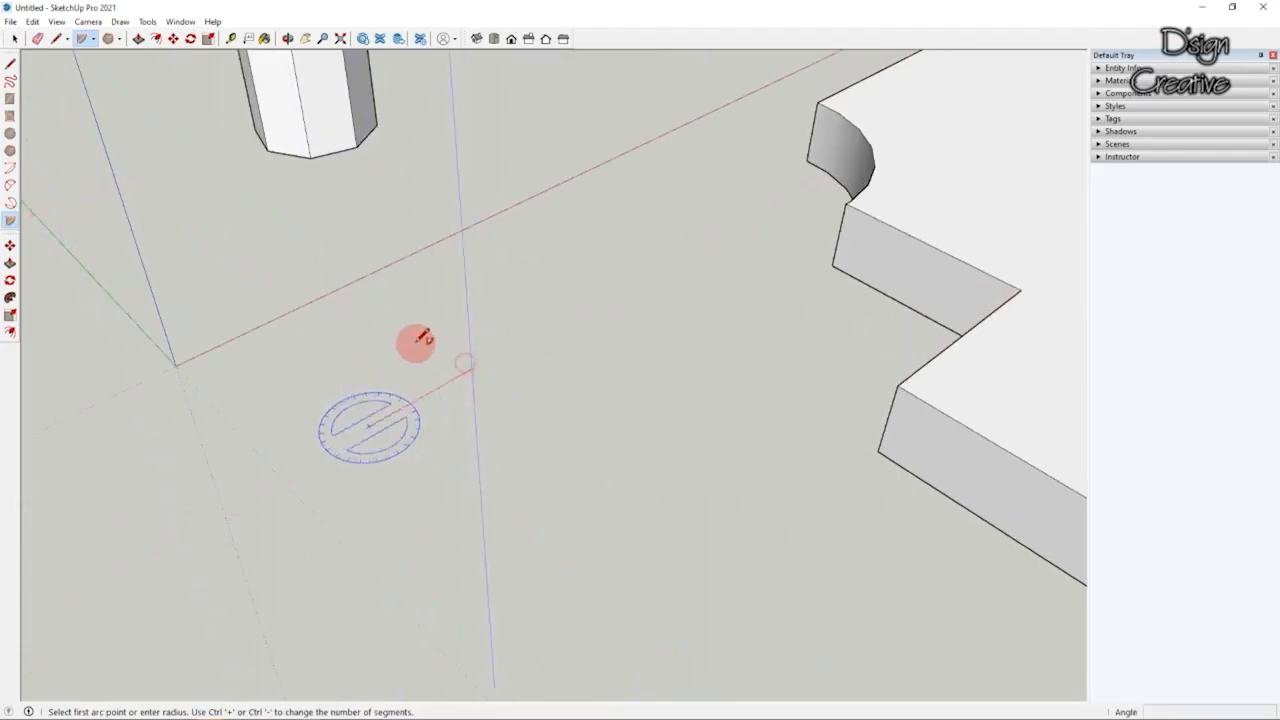
click(305, 361)
click(15, 38)
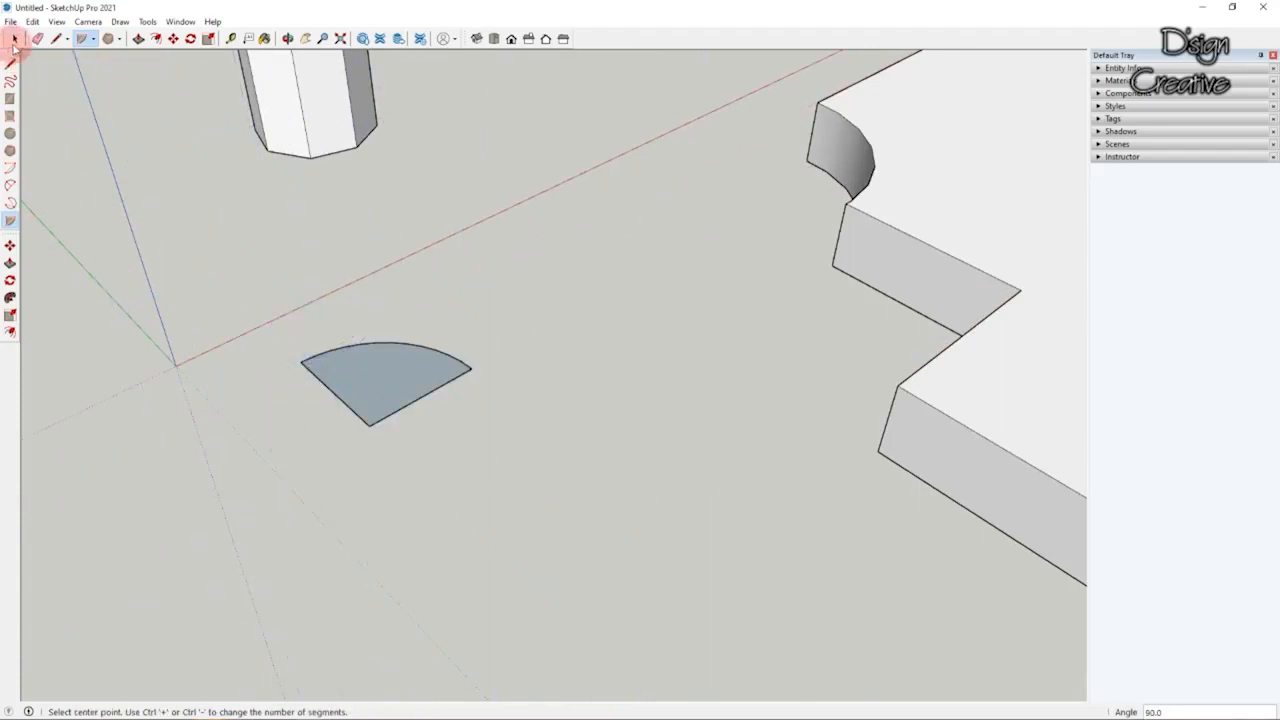
Step: Extrude the pie sector upward into a quarter-cylinder solid and review it beside the other solids
click(10, 263)
click(381, 410)
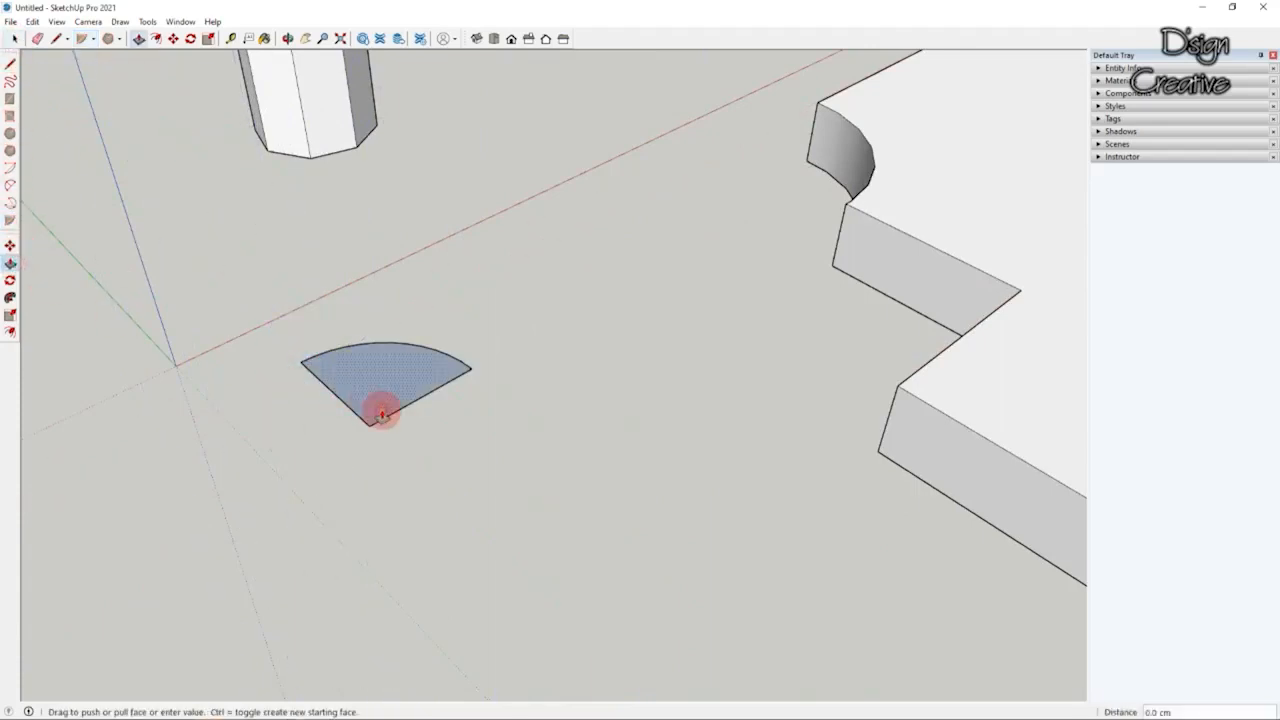
middle_drag(400, 319, 450, 219)
click(459, 170)
scroll(310, 325, down, 2)
middle_drag(523, 369, 280, 428)
middle_drag(503, 360, 647, 388)
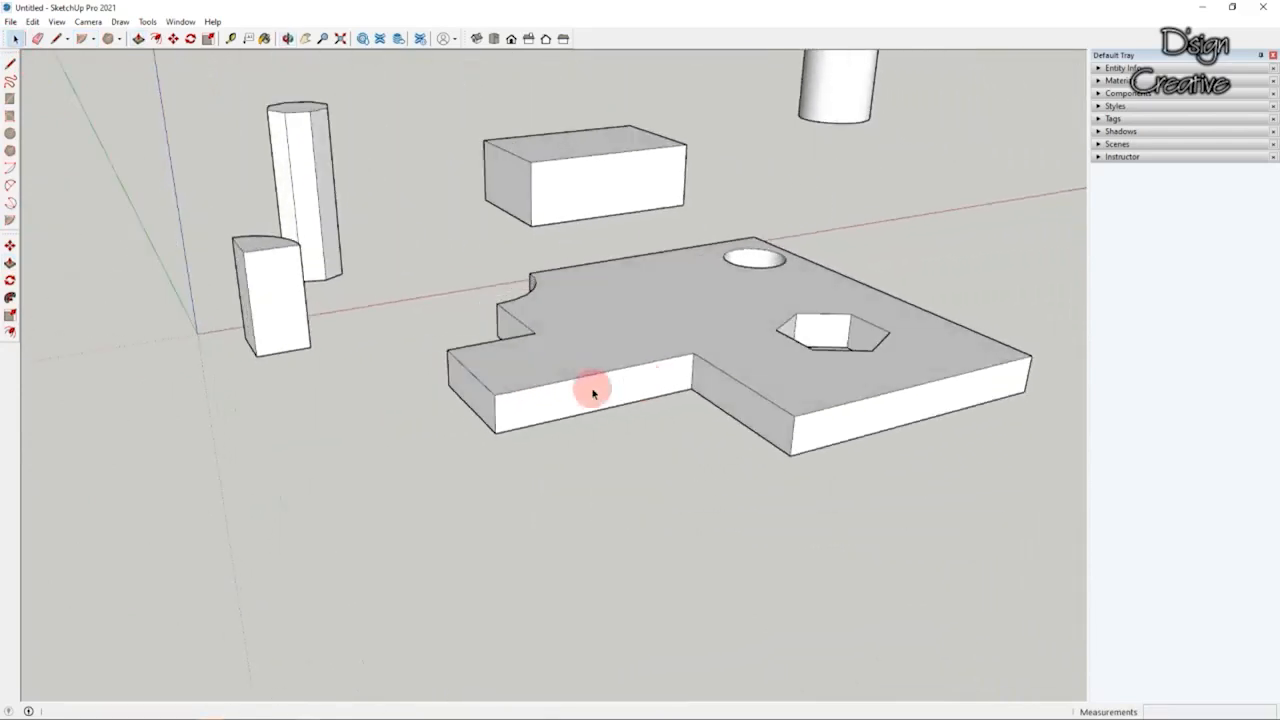
middle_drag(250, 360, 222, 385)
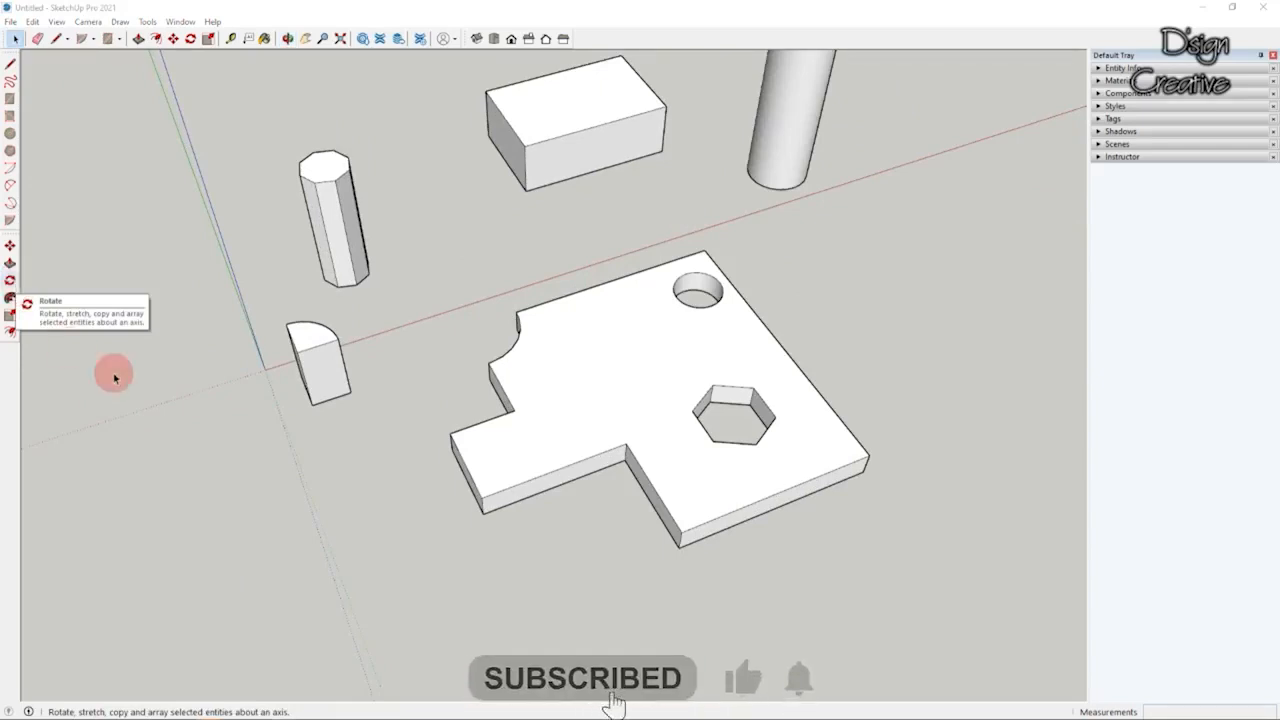
Step: Draw a rectangle of about 0.5 by 0.3 cm on the empty ground beyond the plate with the holes
scroll(425, 373, down, 2)
middle_drag(668, 405, 685, 396)
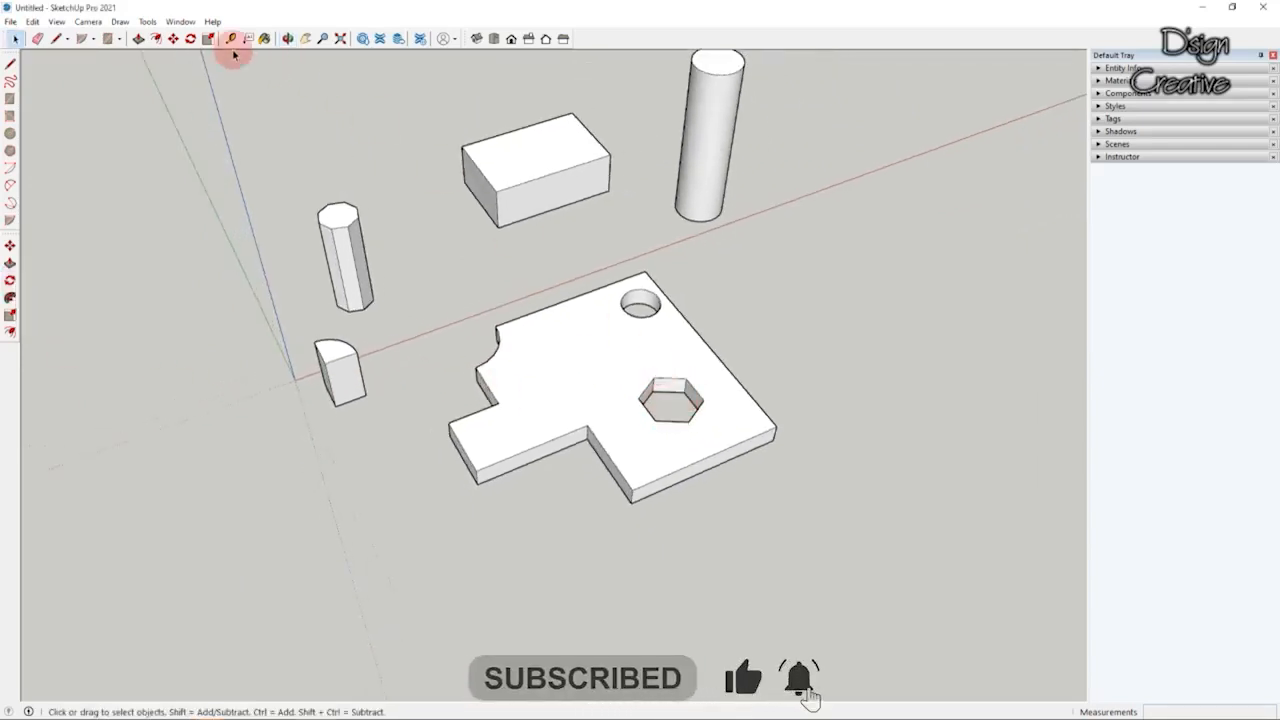
click(12, 100)
scroll(817, 331, up, 5)
click(815, 330)
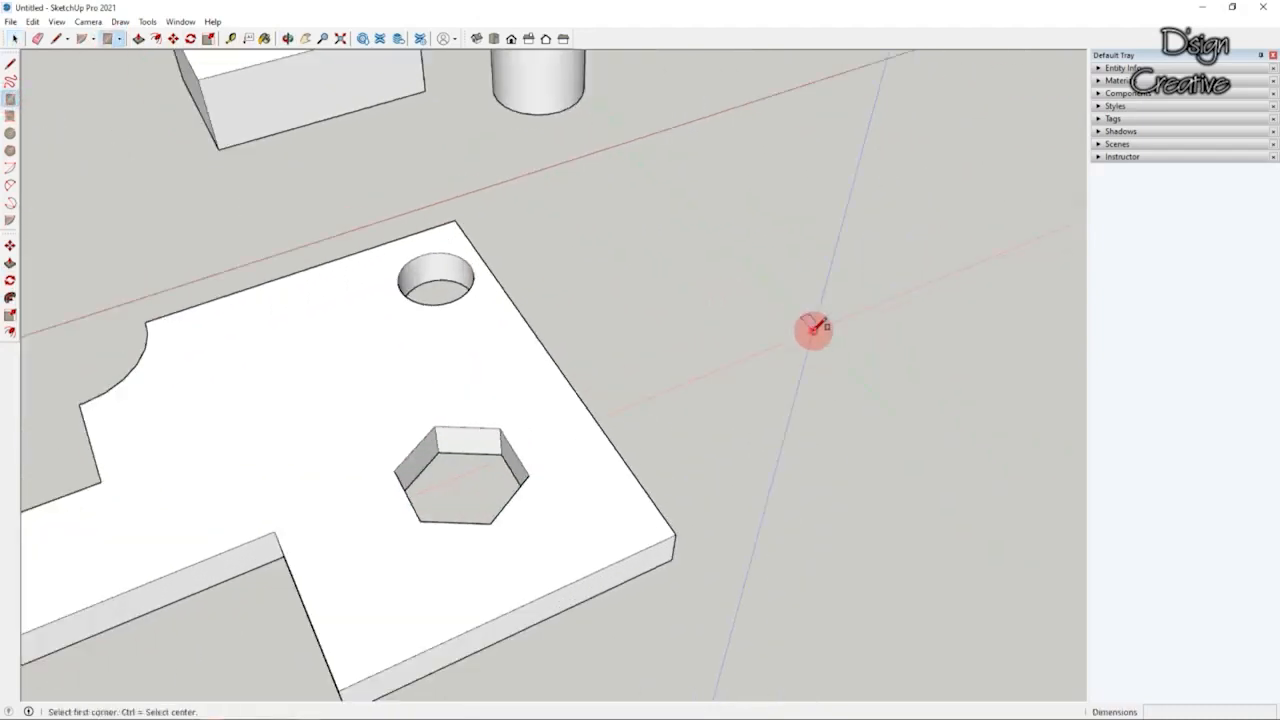
scroll(870, 290, up, 2)
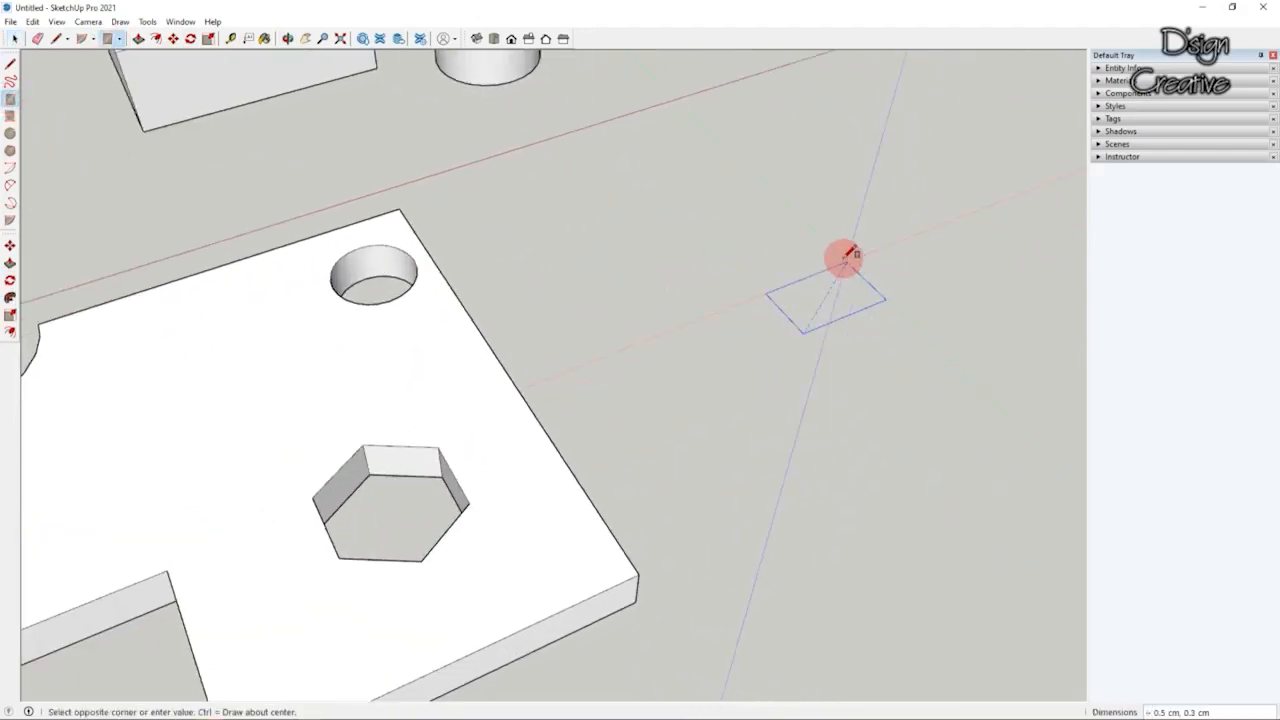
click(845, 258)
click(15, 38)
scroll(740, 262, up, 3)
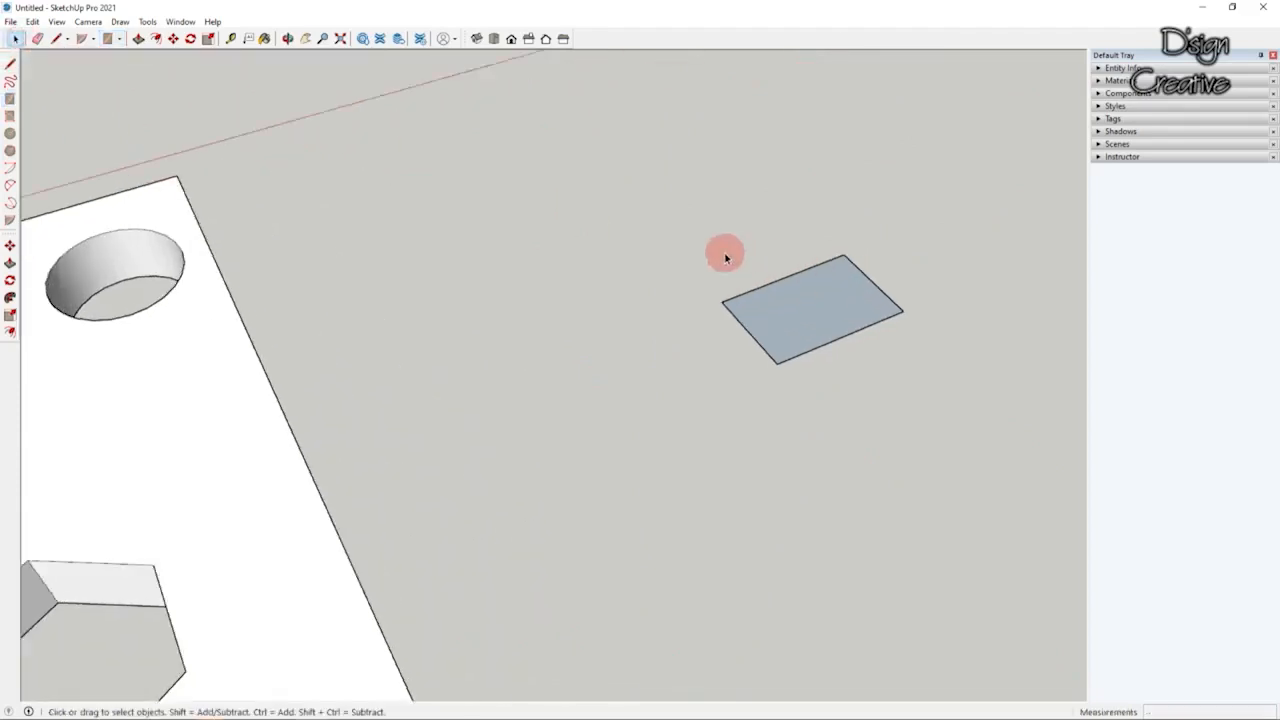
Step: Select the new rectangle's face together with its four edges
double_click(789, 303)
scroll(805, 314, up, 2)
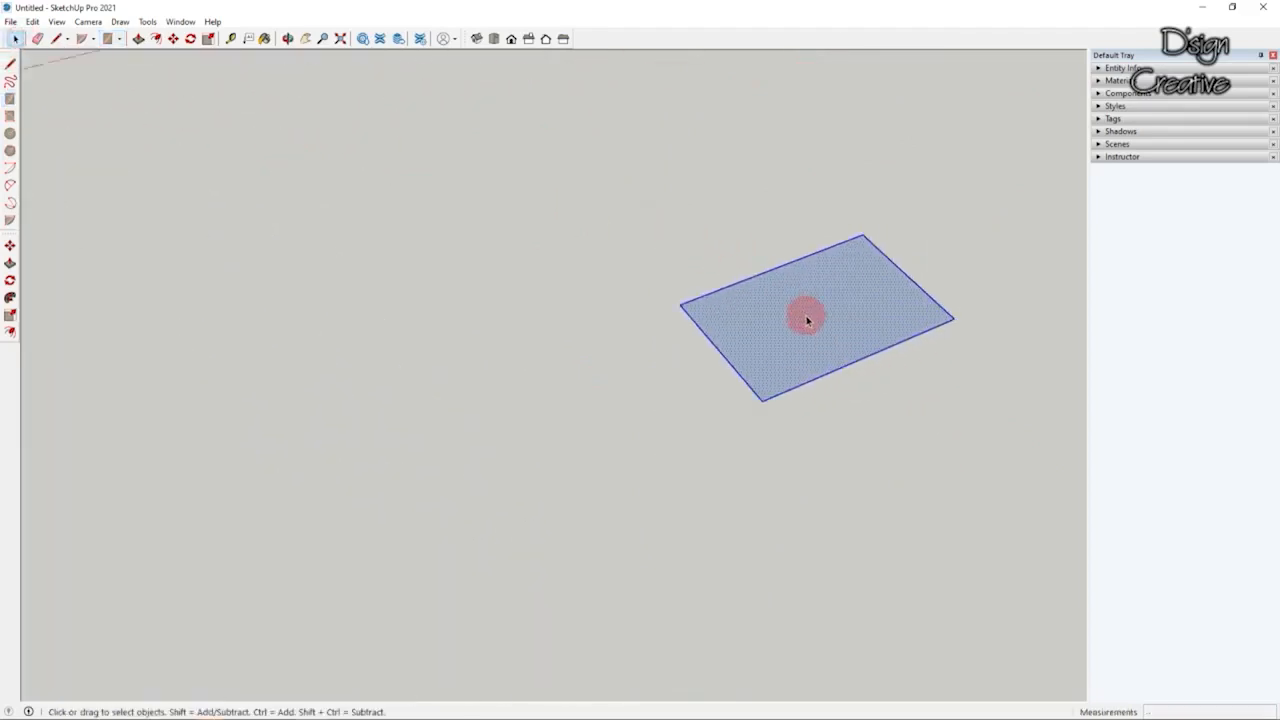
scroll(743, 354, down, 2)
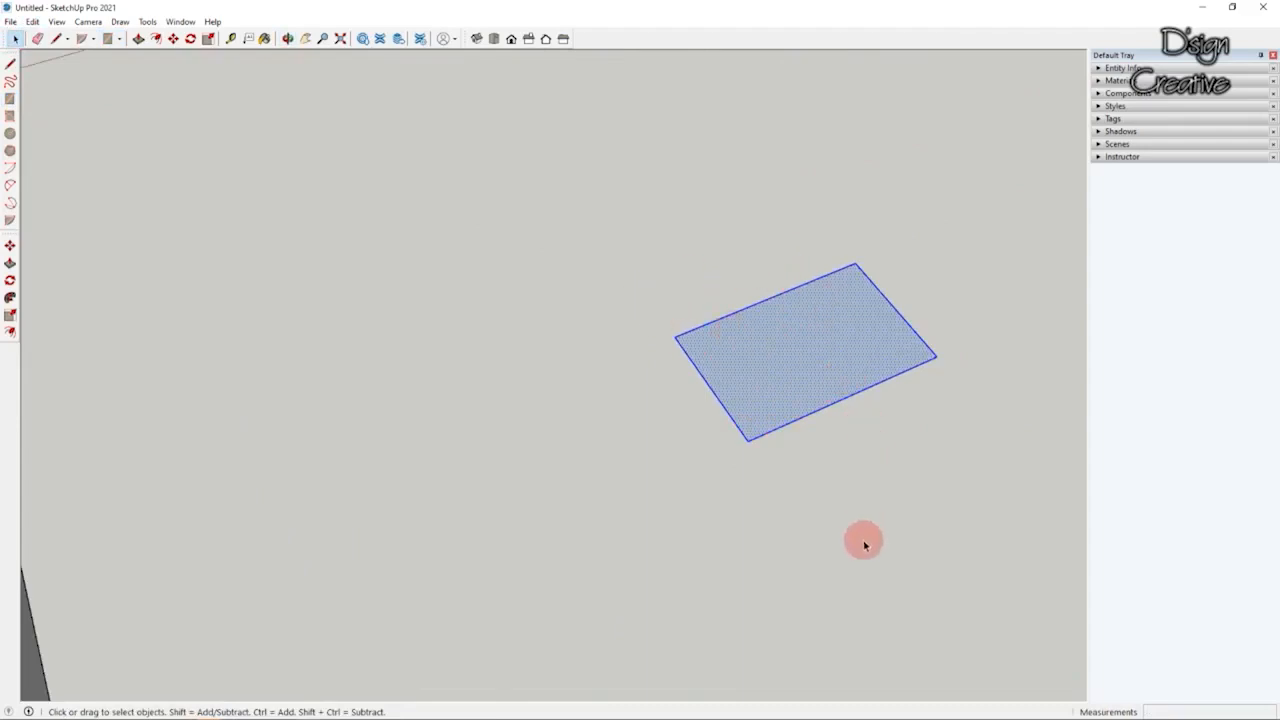
scroll(720, 476, down, 2)
click(697, 476)
scroll(700, 476, up, 3)
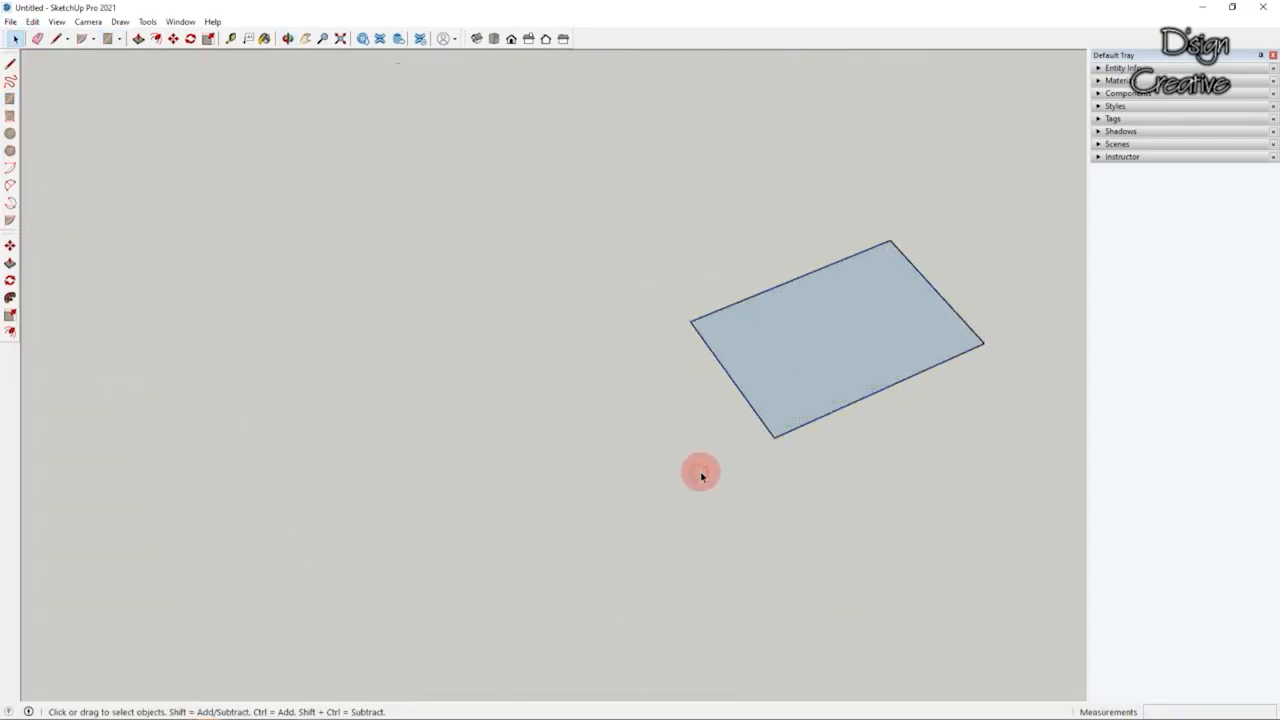
drag(971, 226, 727, 443)
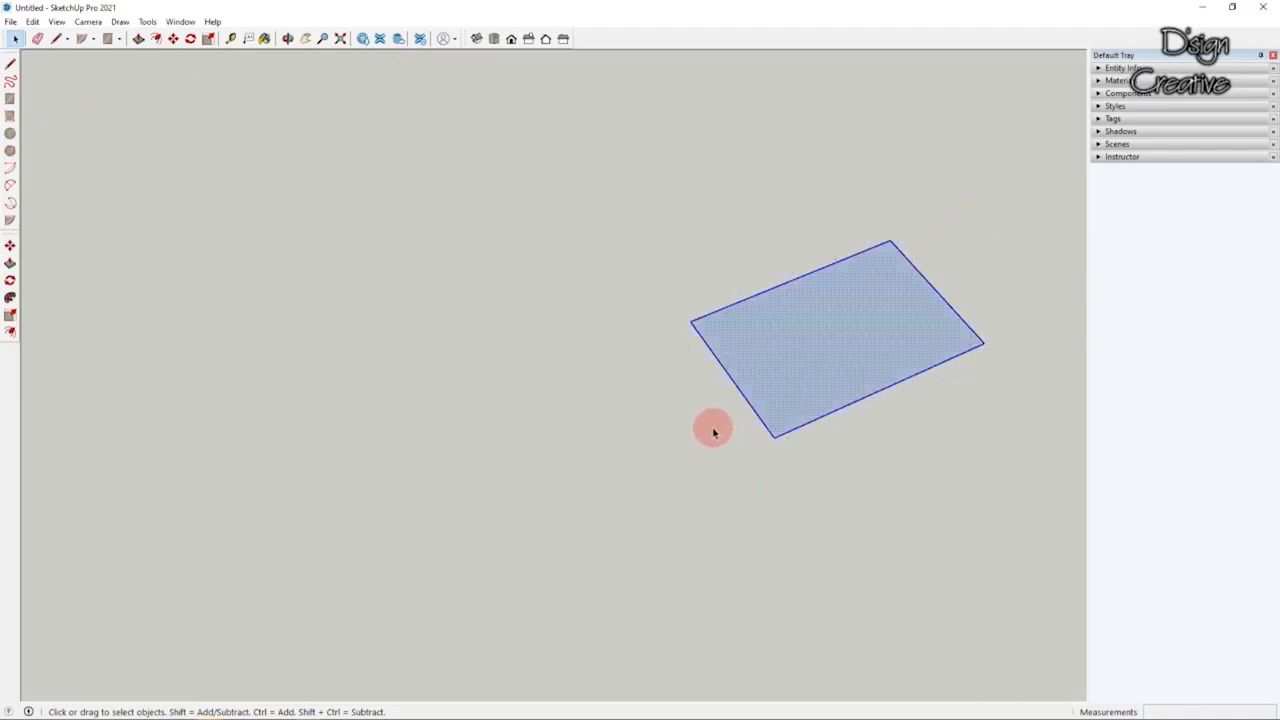
Step: Rotate the selected rectangle 45 degrees on the ground about the midpoint of its short edge, then deselect it
click(11, 282)
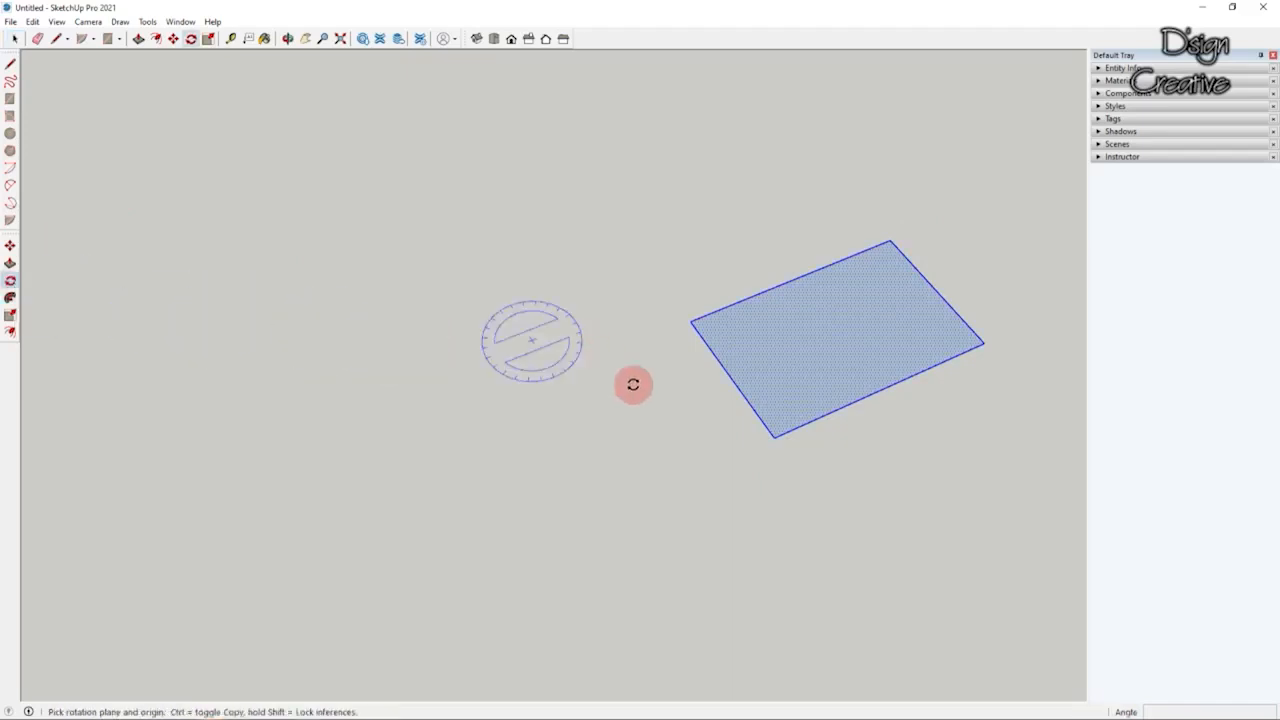
scroll(660, 415, up, 1)
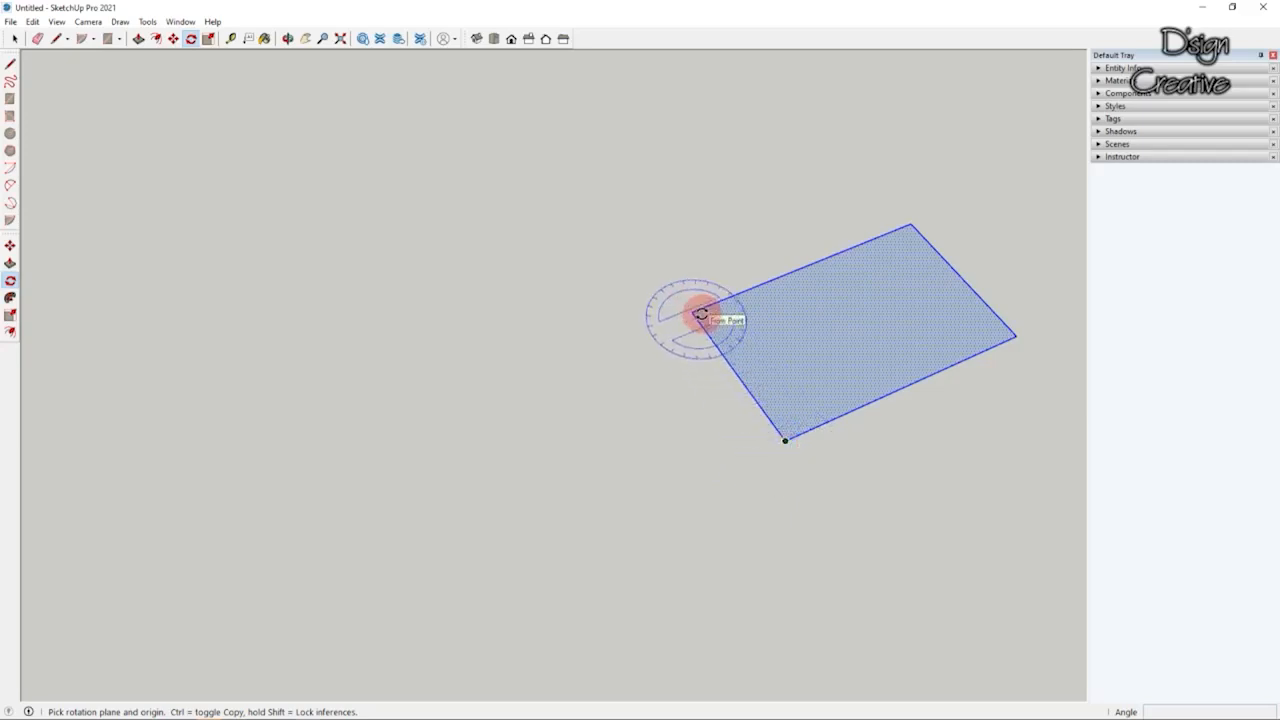
scroll(556, 378, down, 1)
scroll(704, 387, up, 1)
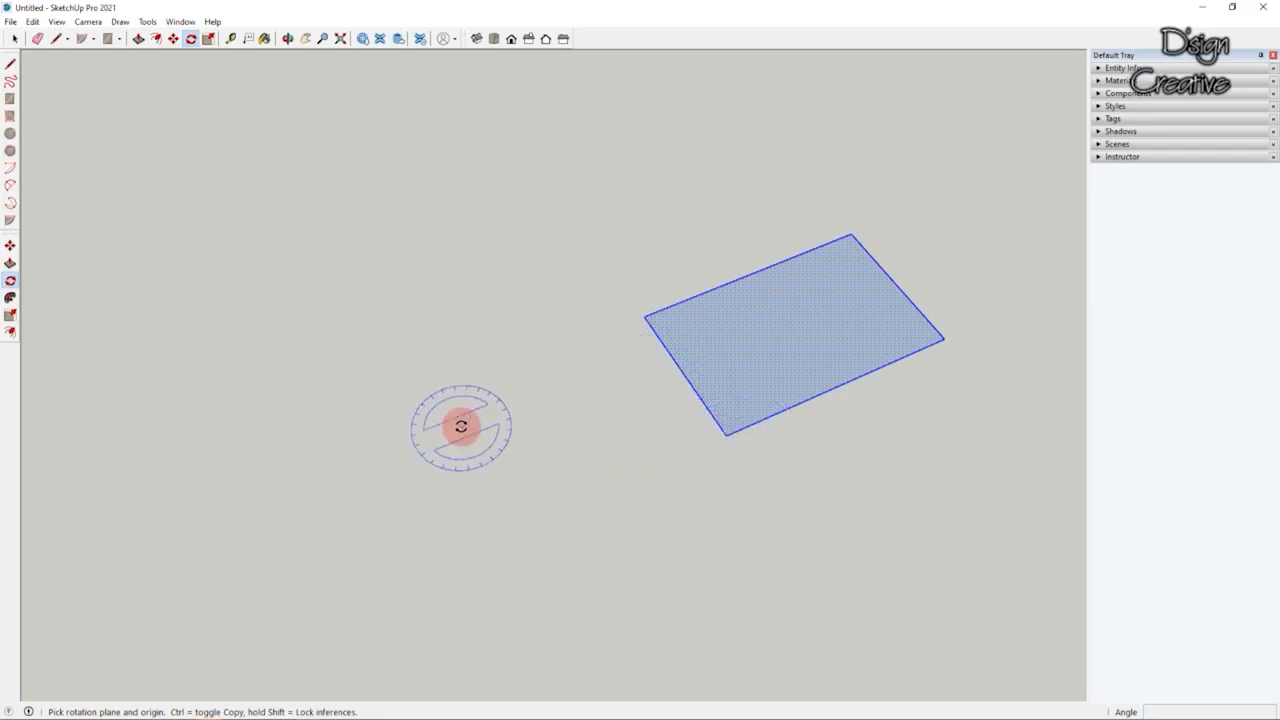
click(682, 371)
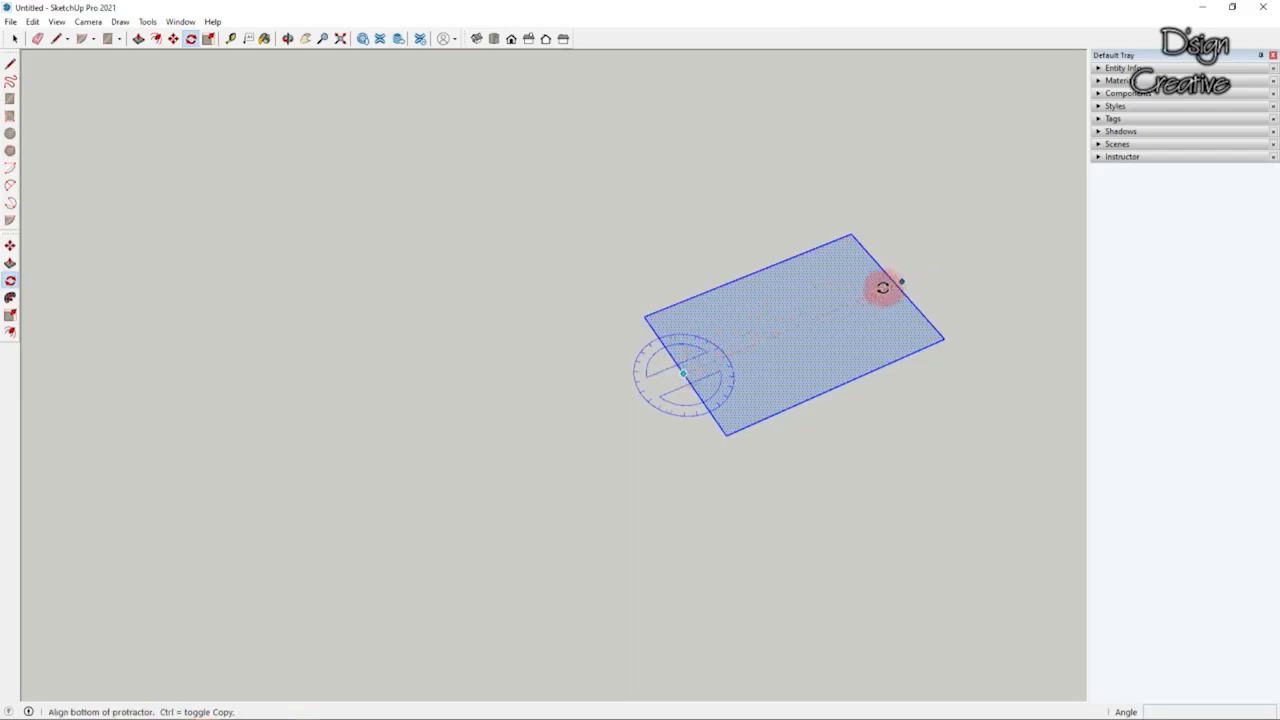
click(969, 257)
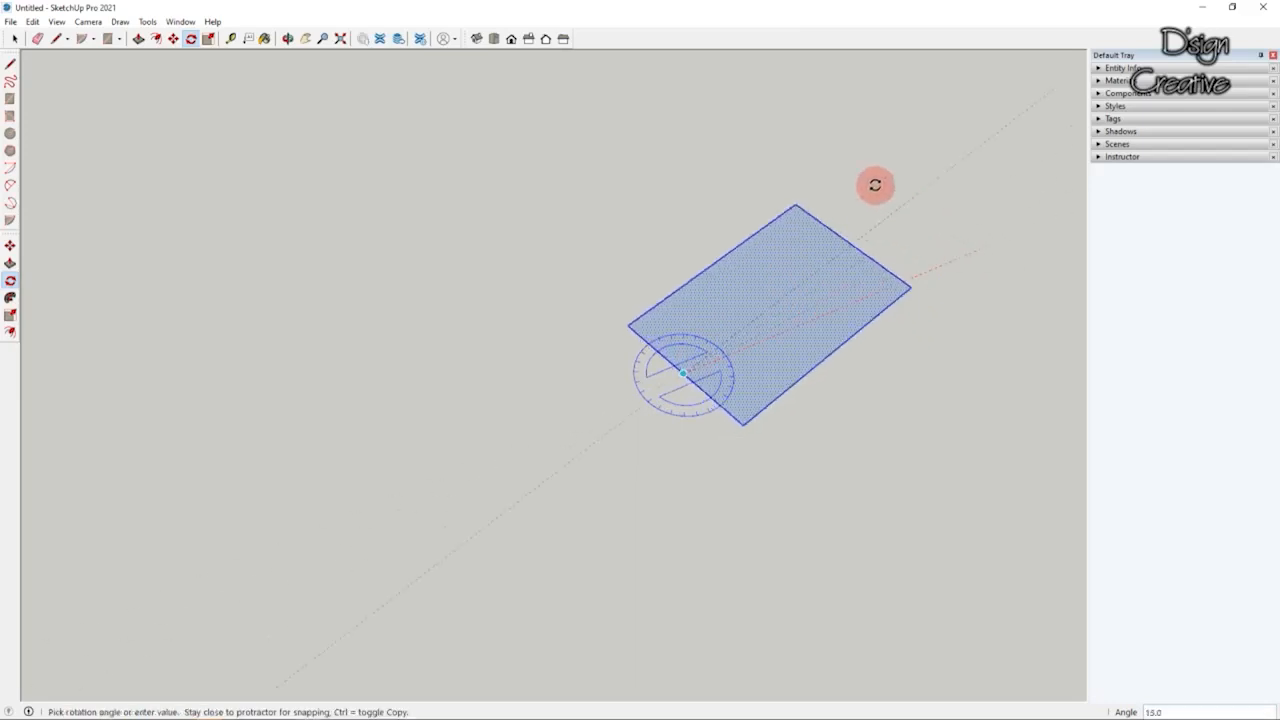
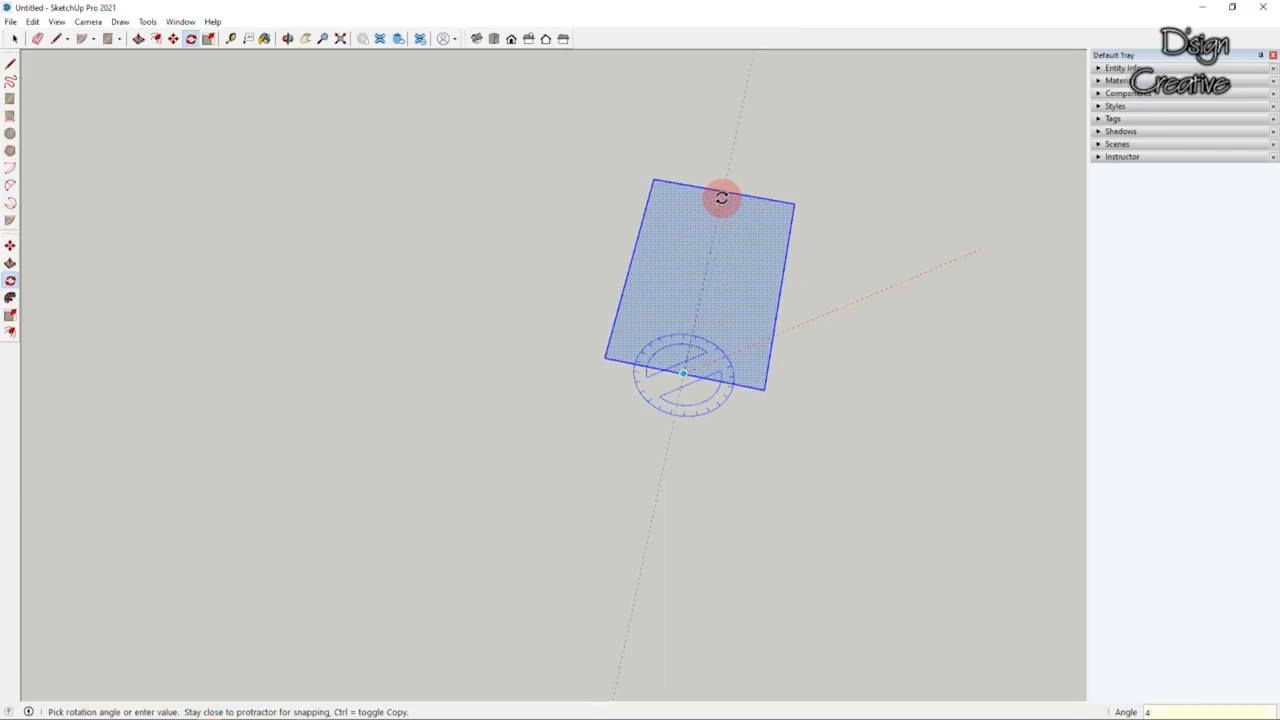
click(723, 195)
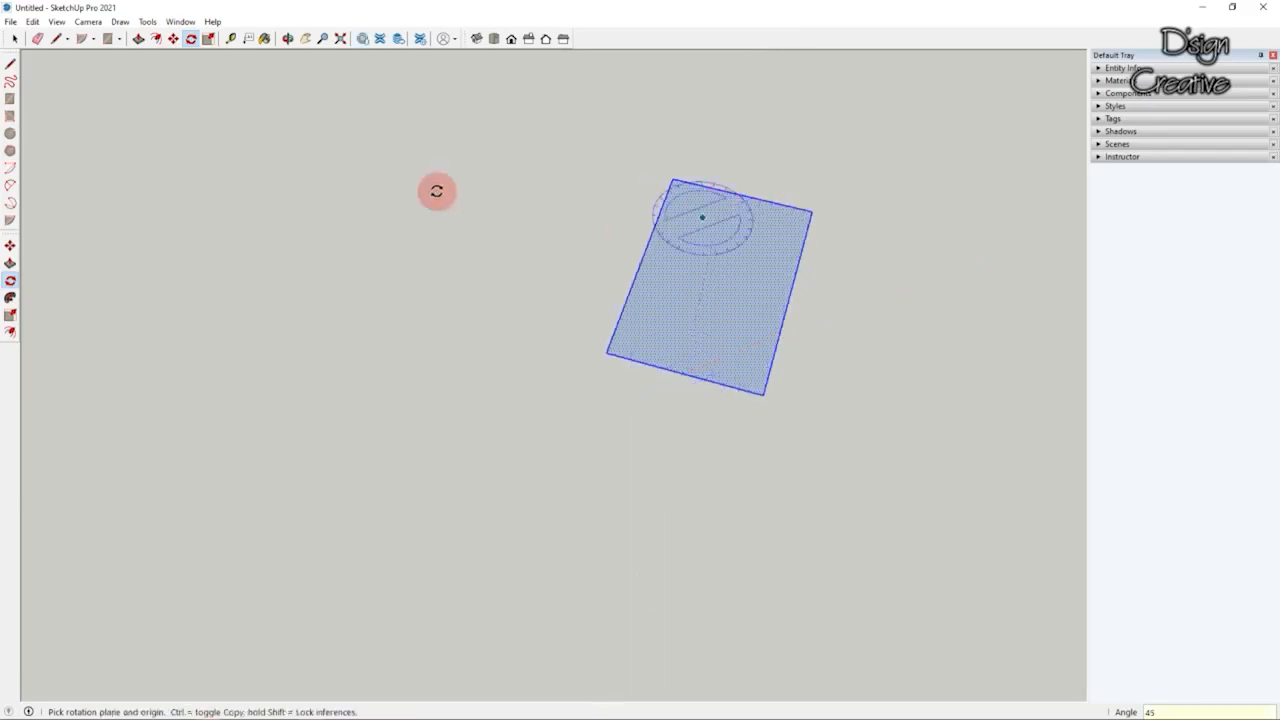
click(17, 38)
middle_drag(771, 349, 700, 468)
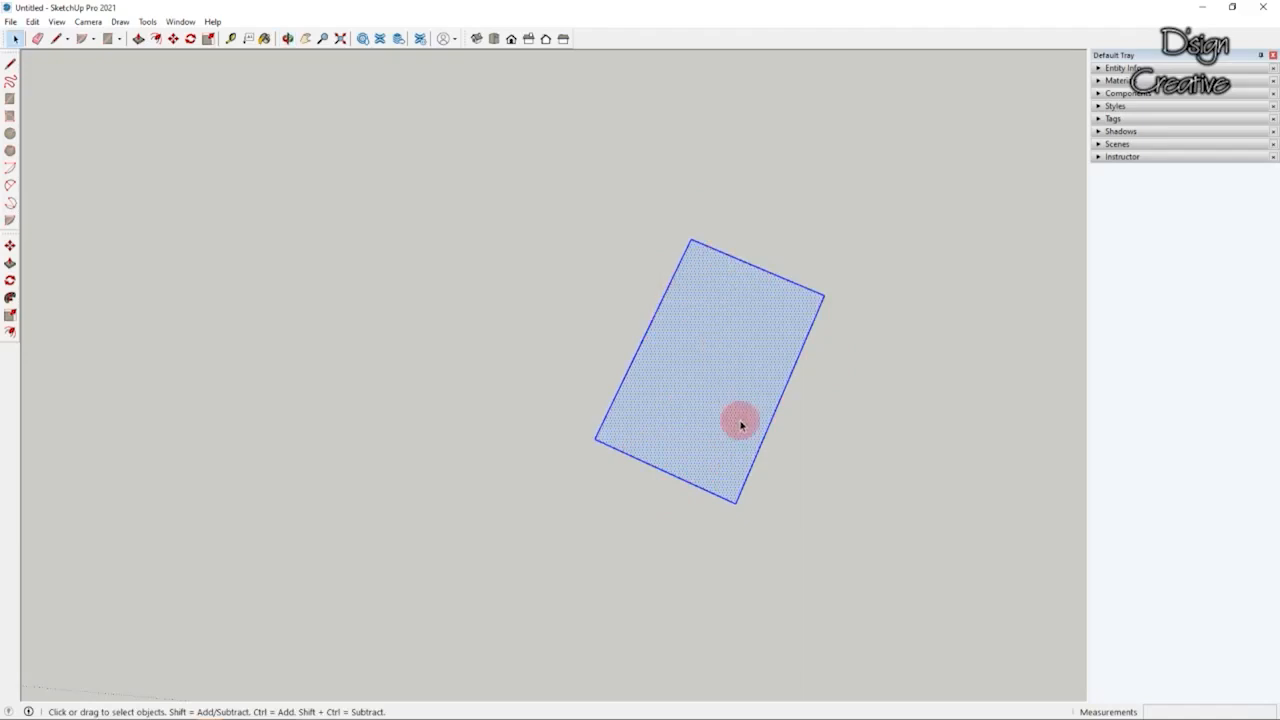
scroll(643, 405, down, 3)
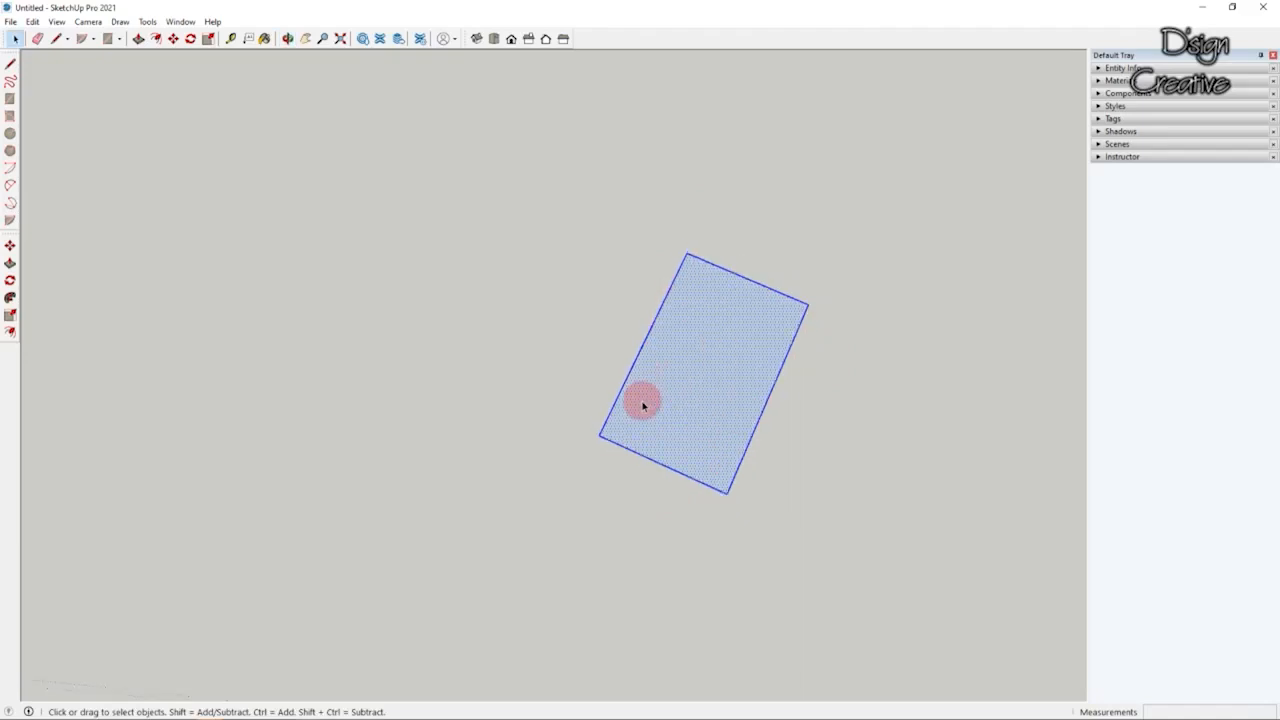
click(562, 382)
click(107, 41)
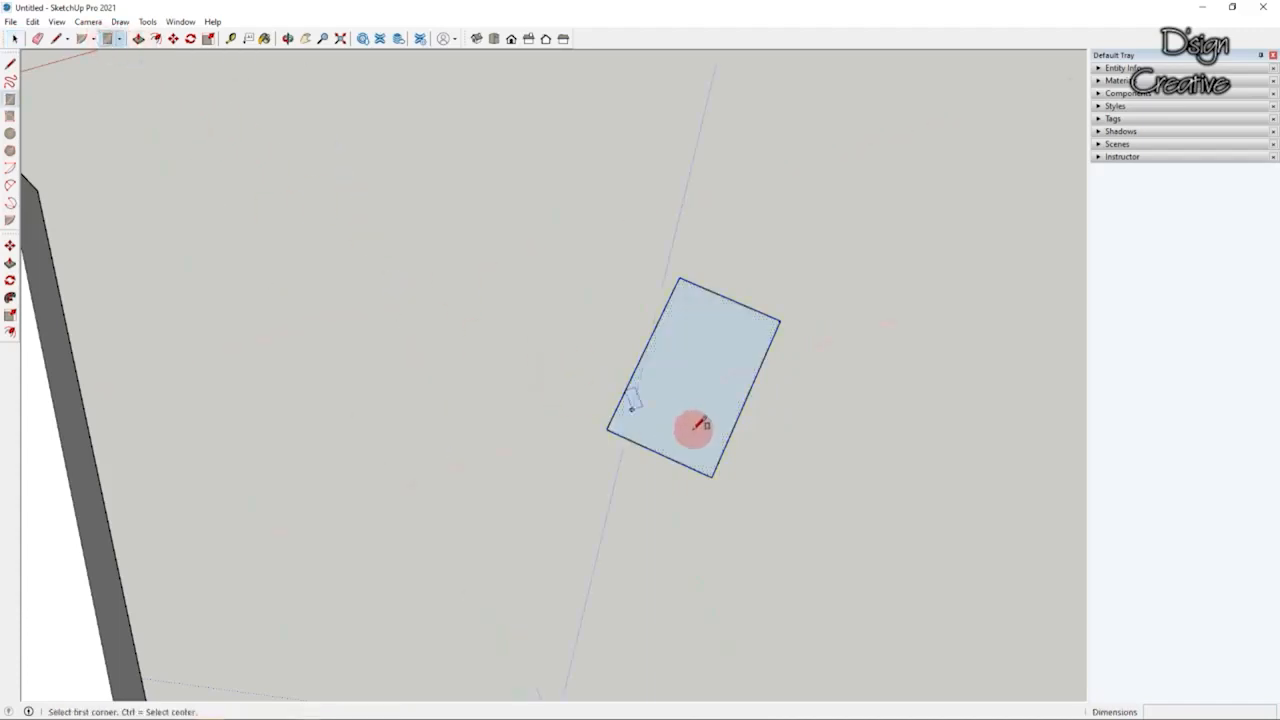
scroll(622, 395, down, 2)
scroll(718, 503, up, 1)
click(15, 38)
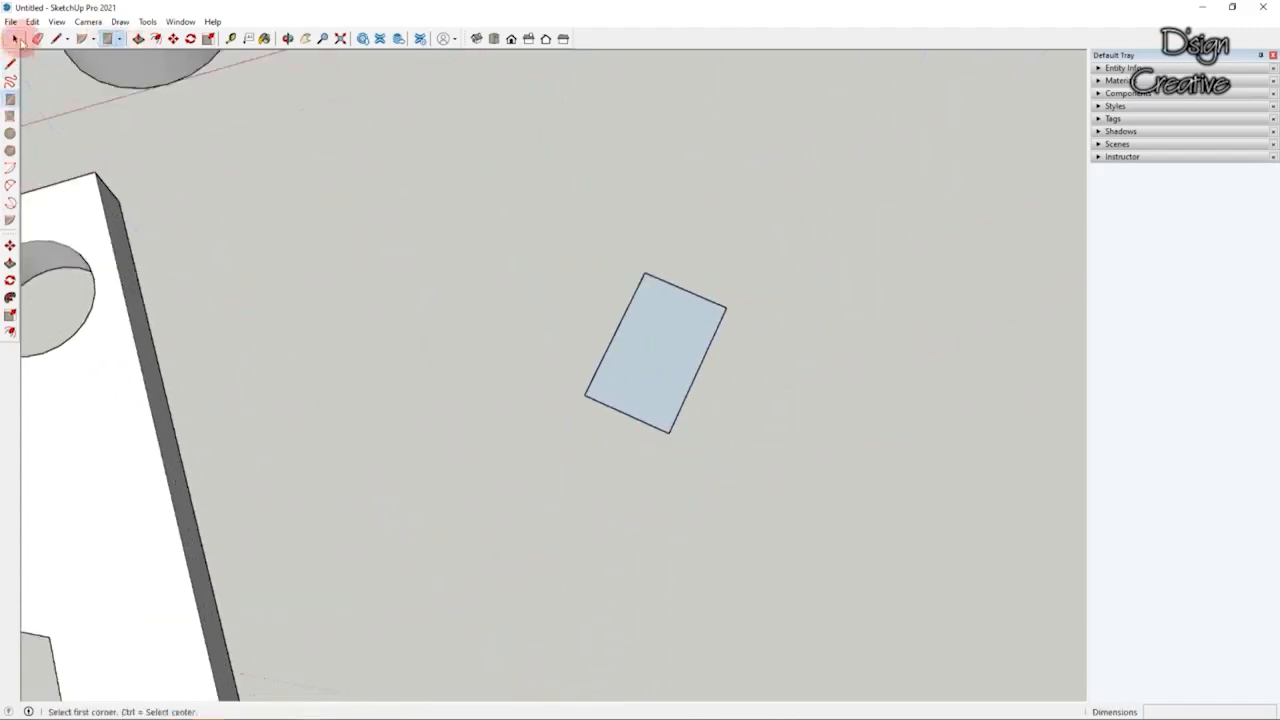
Step: Rotate the whole rectangle 45 degrees about the midpoint of its short edge to align it with the red axis, then deselect it
drag(497, 200, 750, 515)
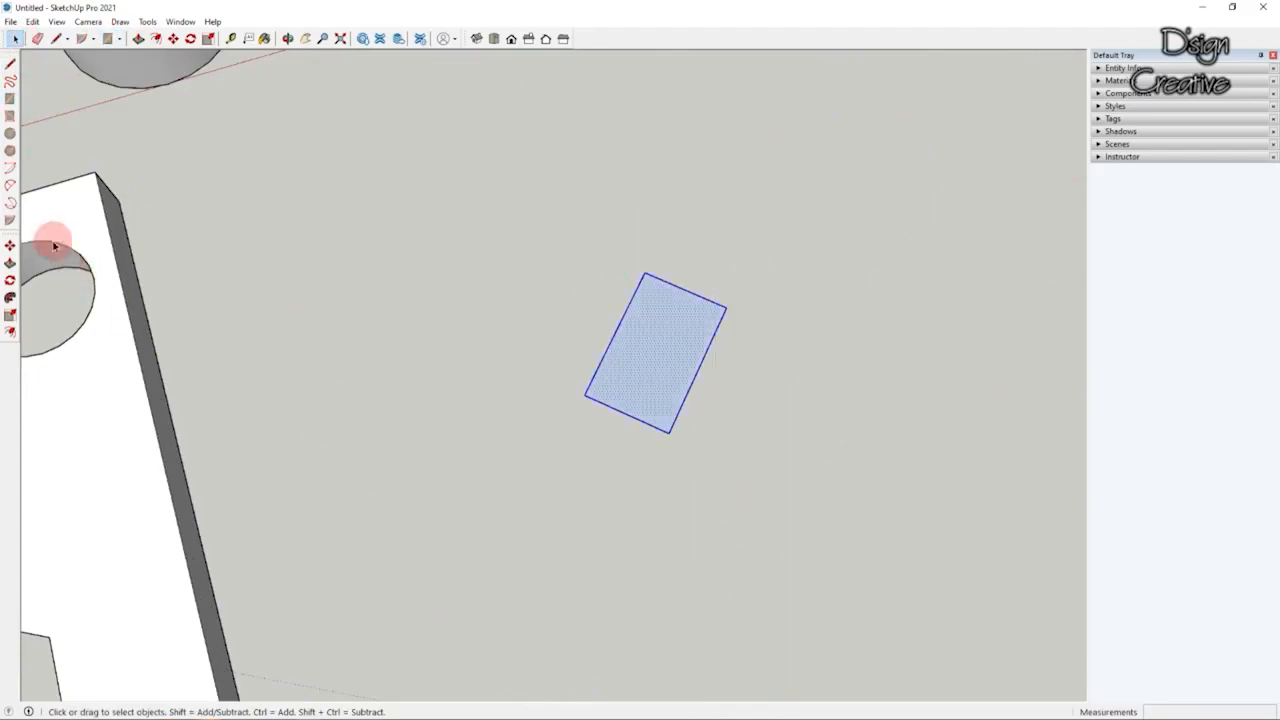
click(9, 283)
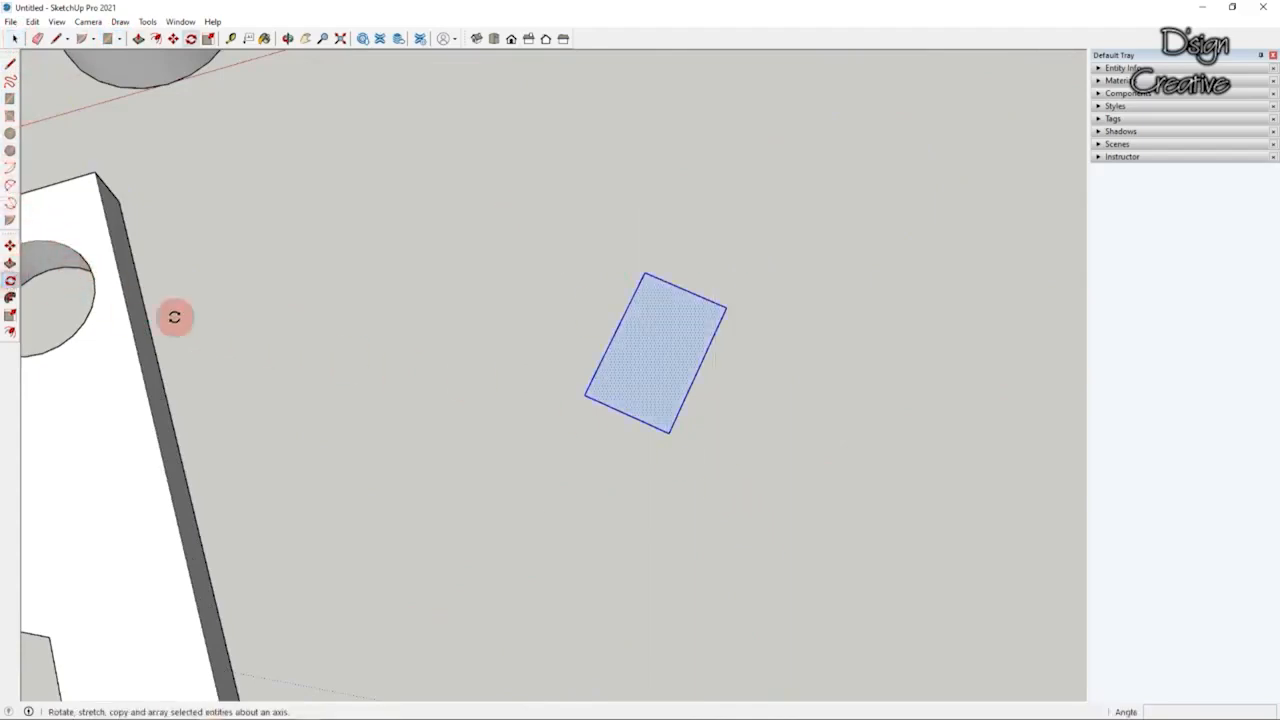
click(625, 413)
click(684, 289)
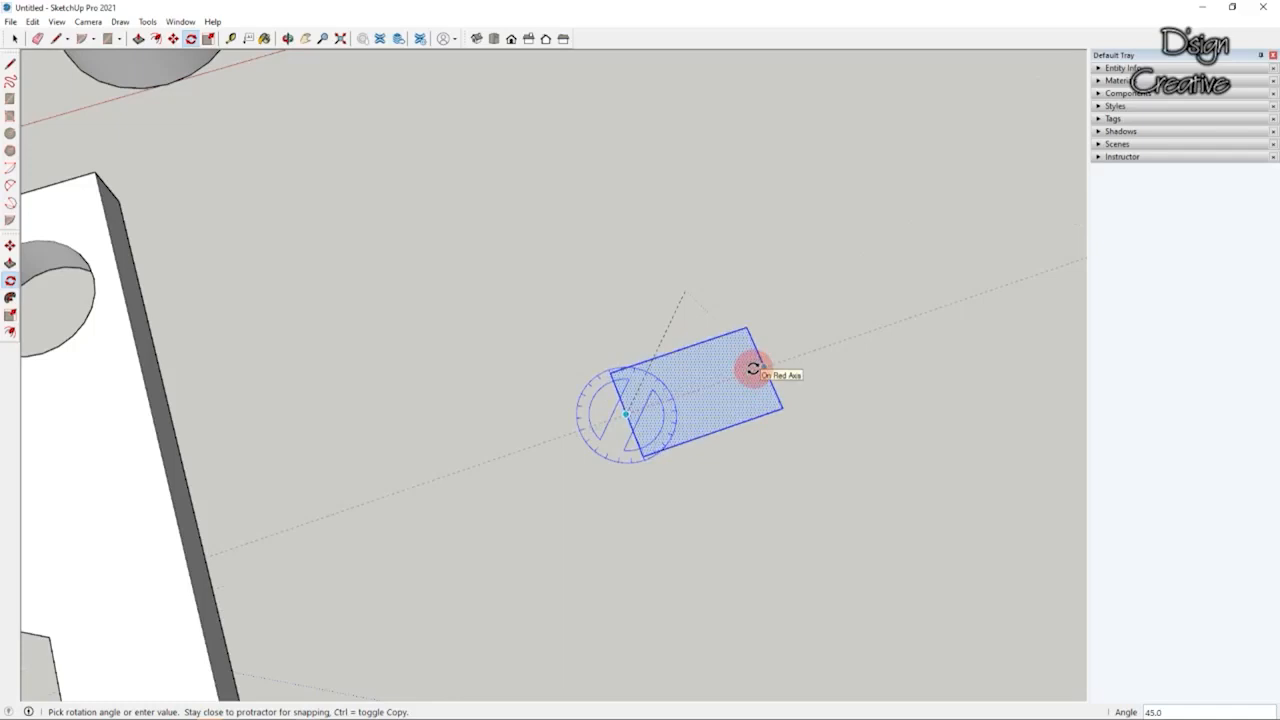
click(753, 369)
click(15, 38)
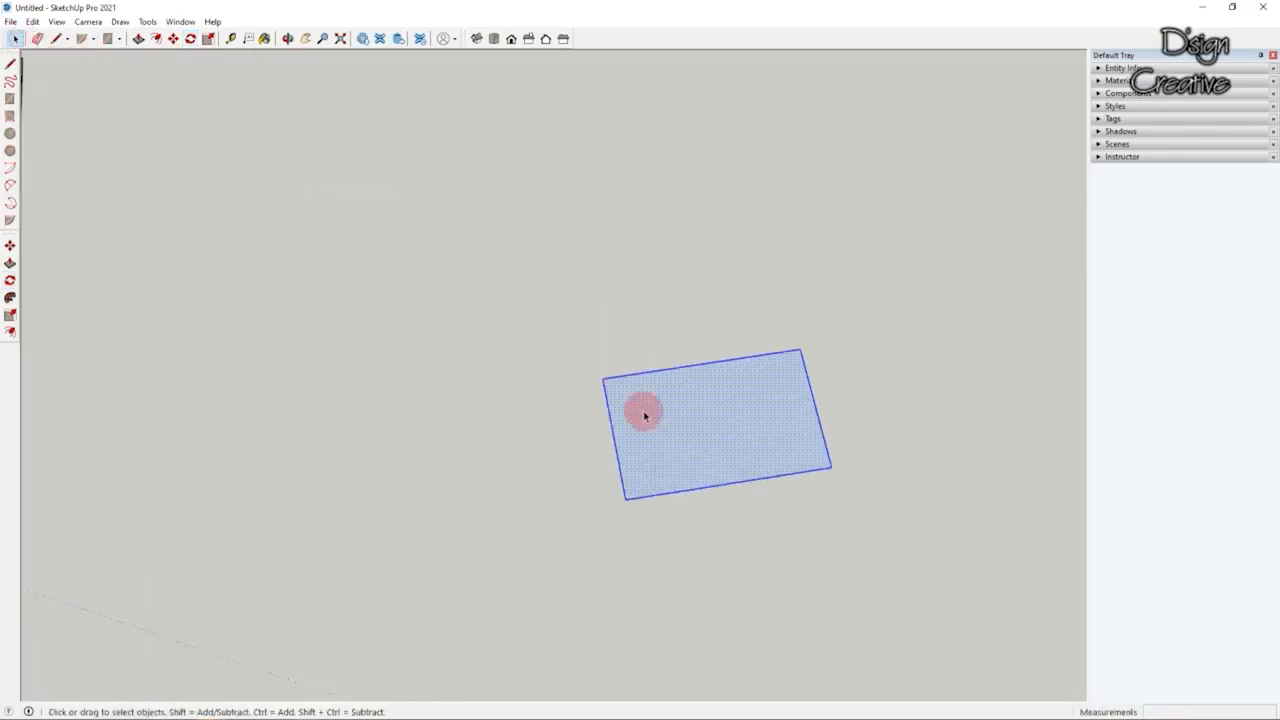
mouse_move(645, 415)
middle_down()
mouse_move(763, 354)
mouse_move(757, 343)
mouse_move(789, 363)
mouse_move(641, 384)
mouse_move(677, 357)
middle_up()
scroll(640, 381, down, 2)
click(531, 488)
scroll(617, 404, up, 2)
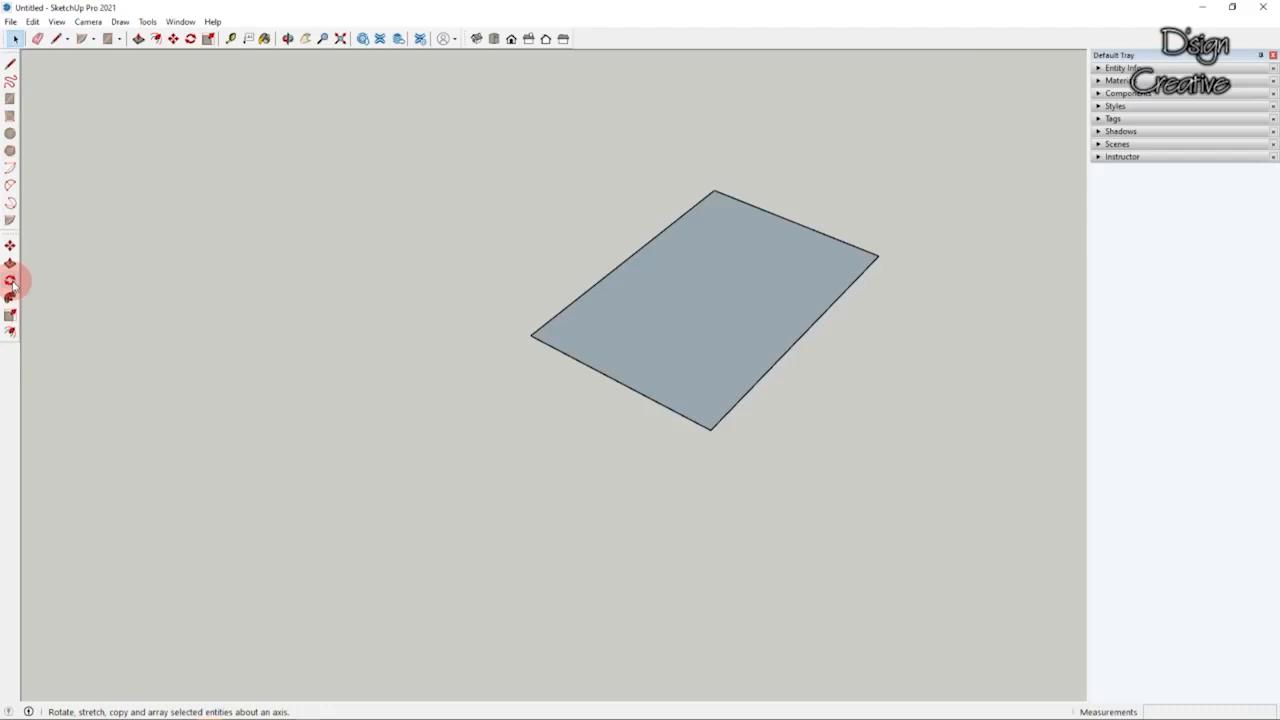
middle_drag(695, 351, 614, 357)
scroll(614, 355, up, 1)
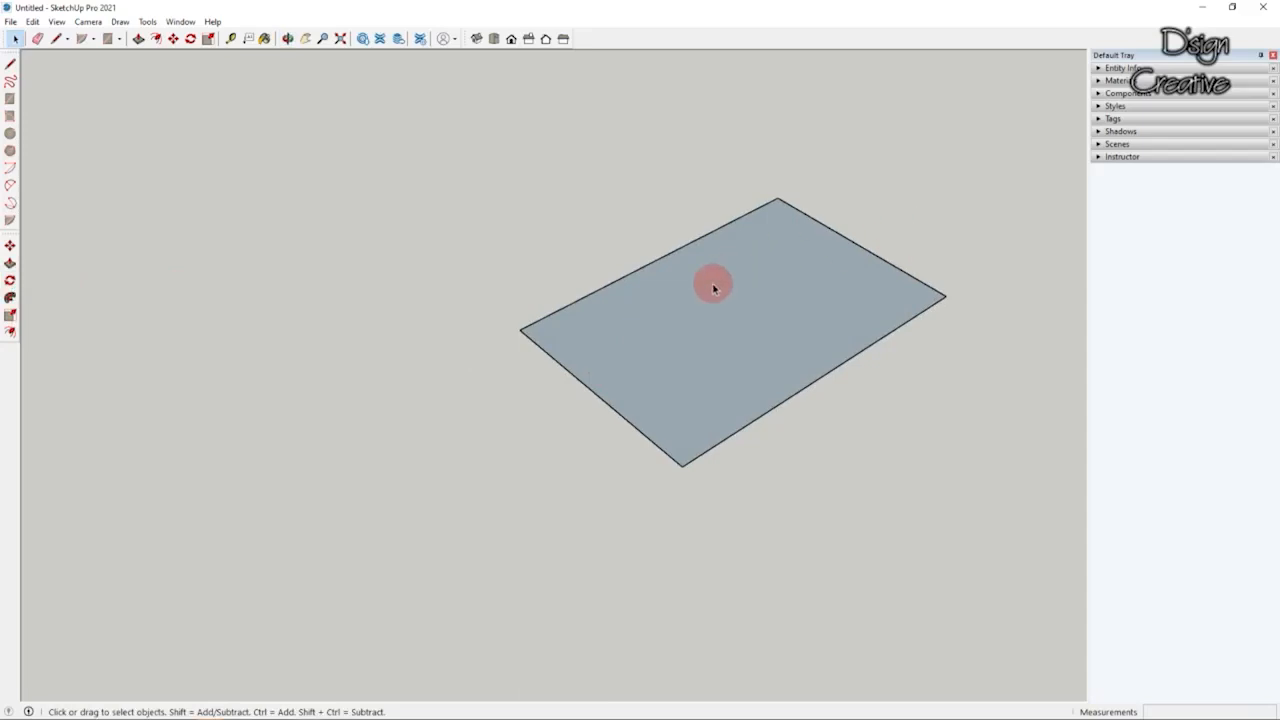
scroll(711, 286, down, 3)
scroll(617, 333, down, 1)
drag(880, 221, 477, 455)
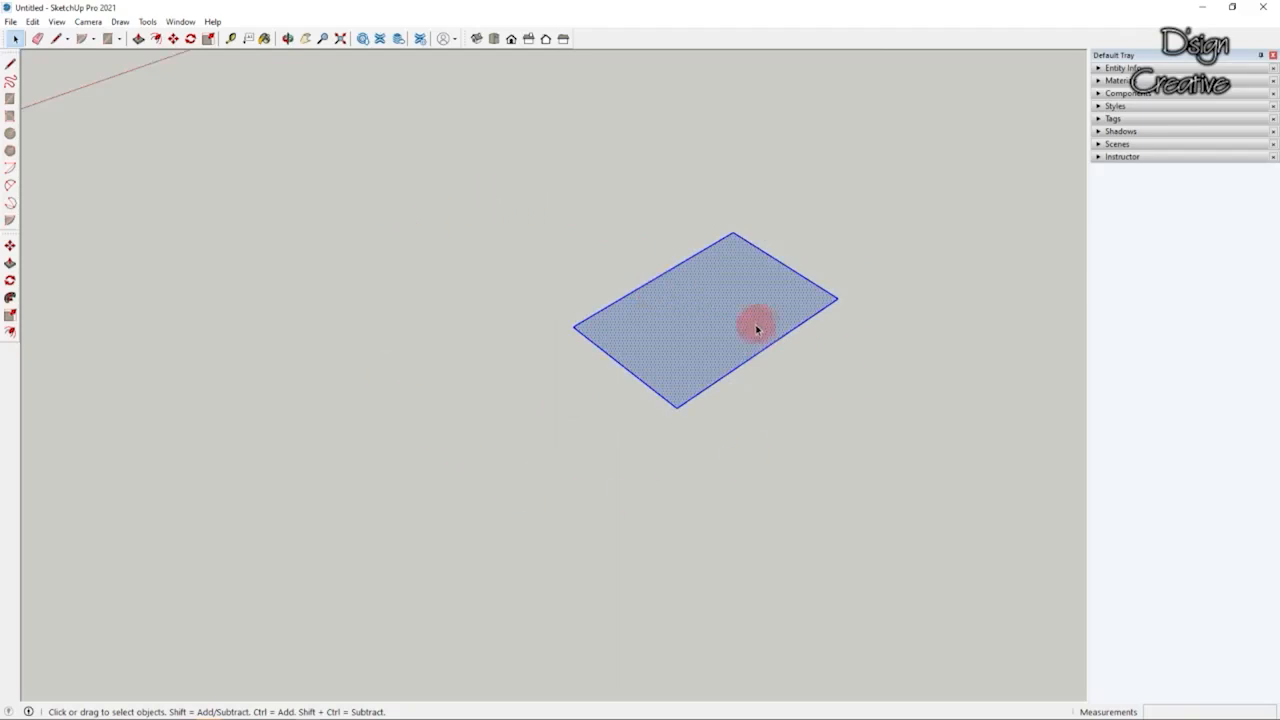
click(561, 424)
Step: Rotate a copy of the whole rectangle 90 degrees about its corner, from the red to the green axis, and array the copy x2
middle_drag(690, 390, 617, 398)
scroll(617, 398, up, 1)
scroll(617, 398, down, 3)
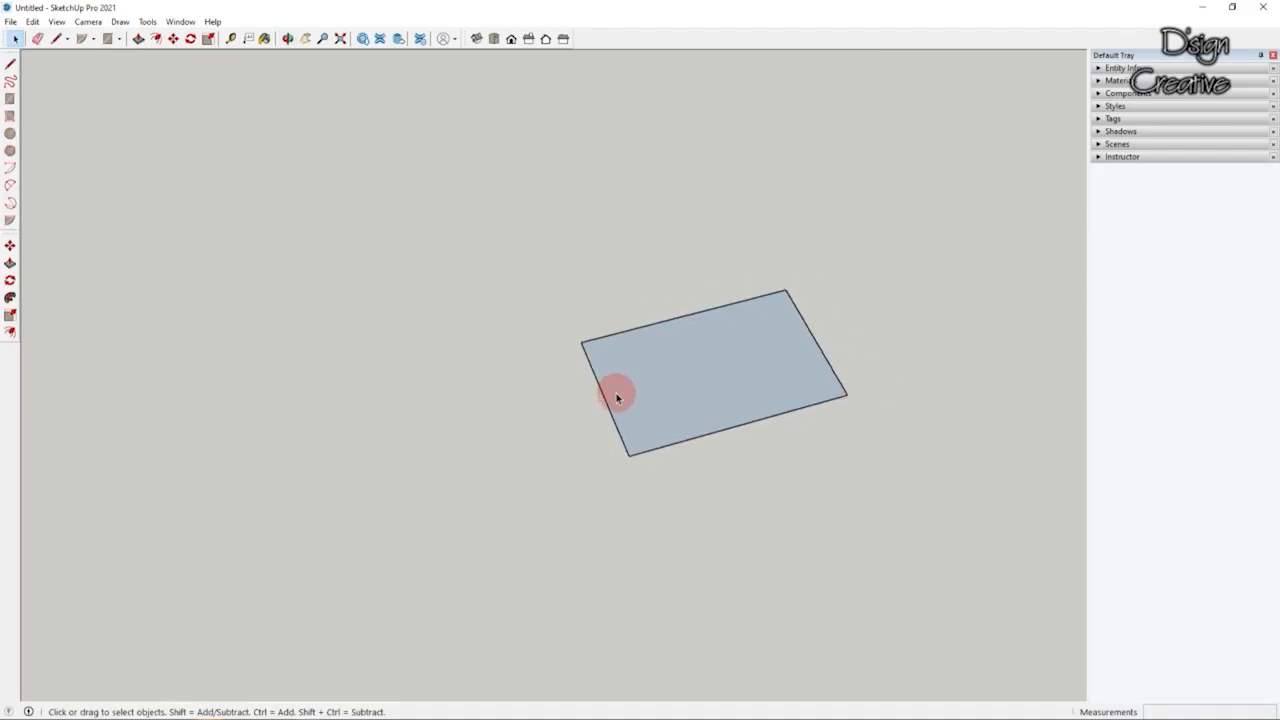
drag(890, 259, 547, 492)
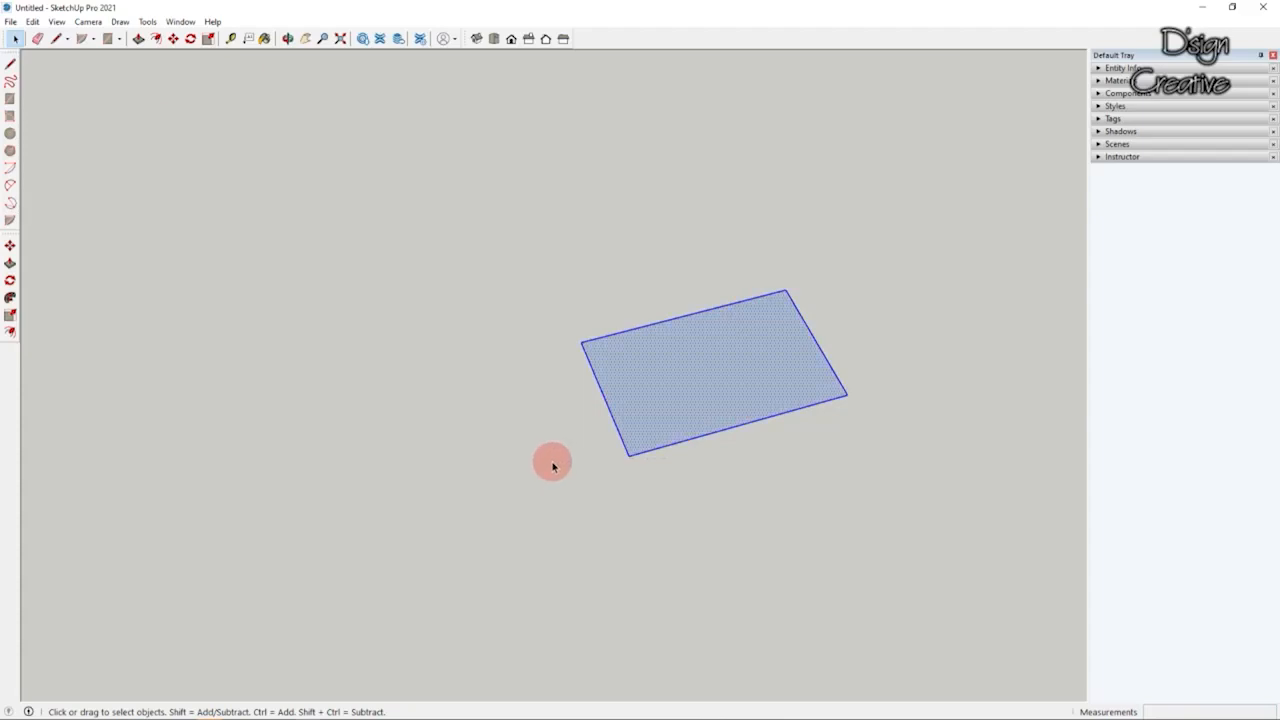
click(11, 281)
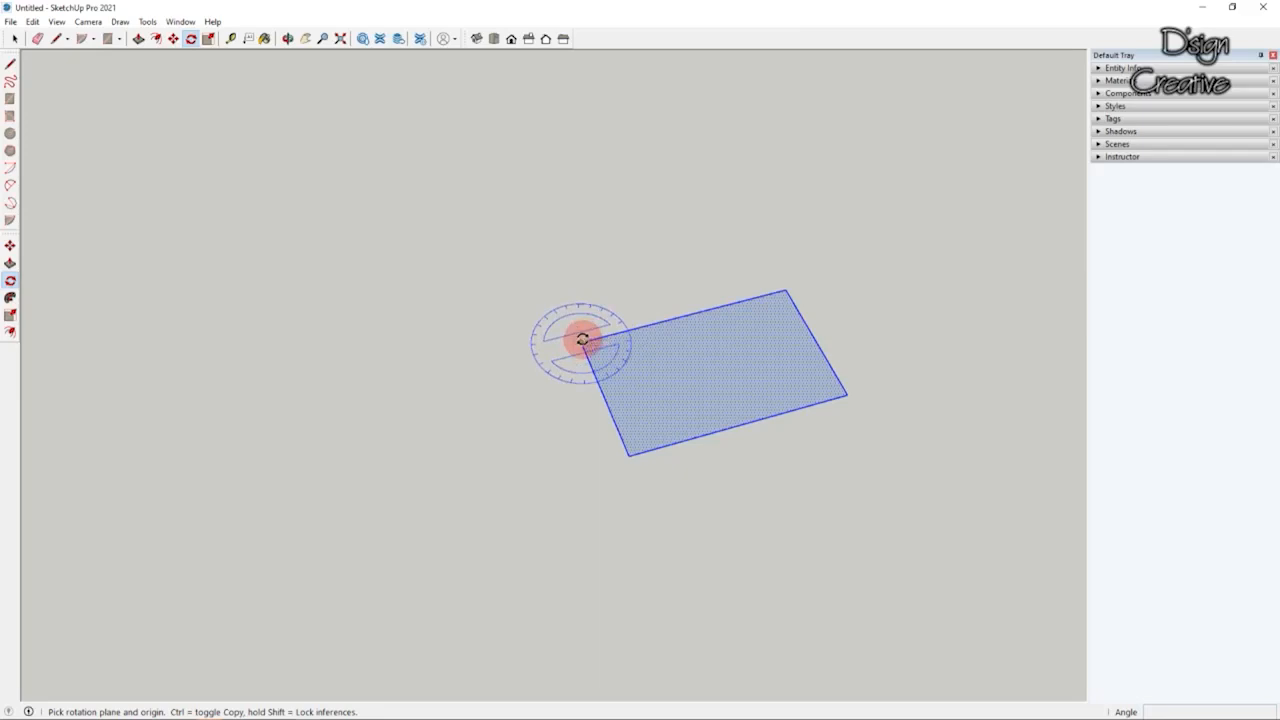
click(582, 340)
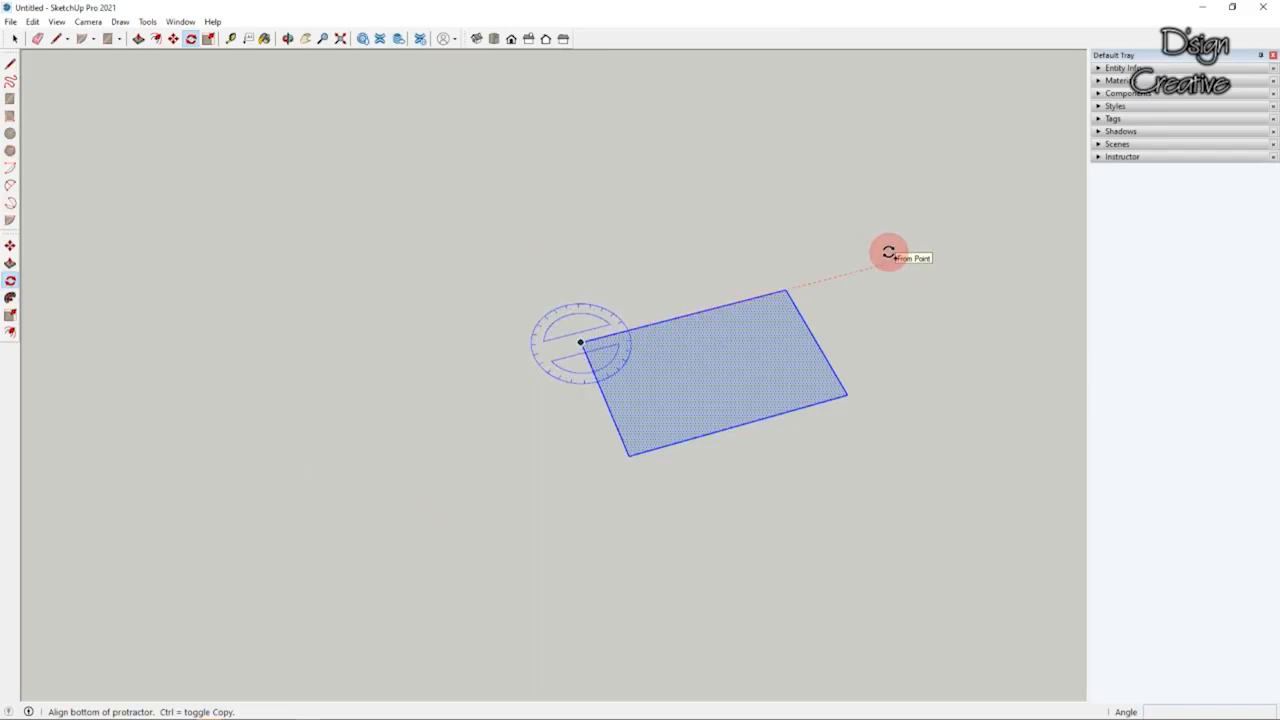
click(889, 252)
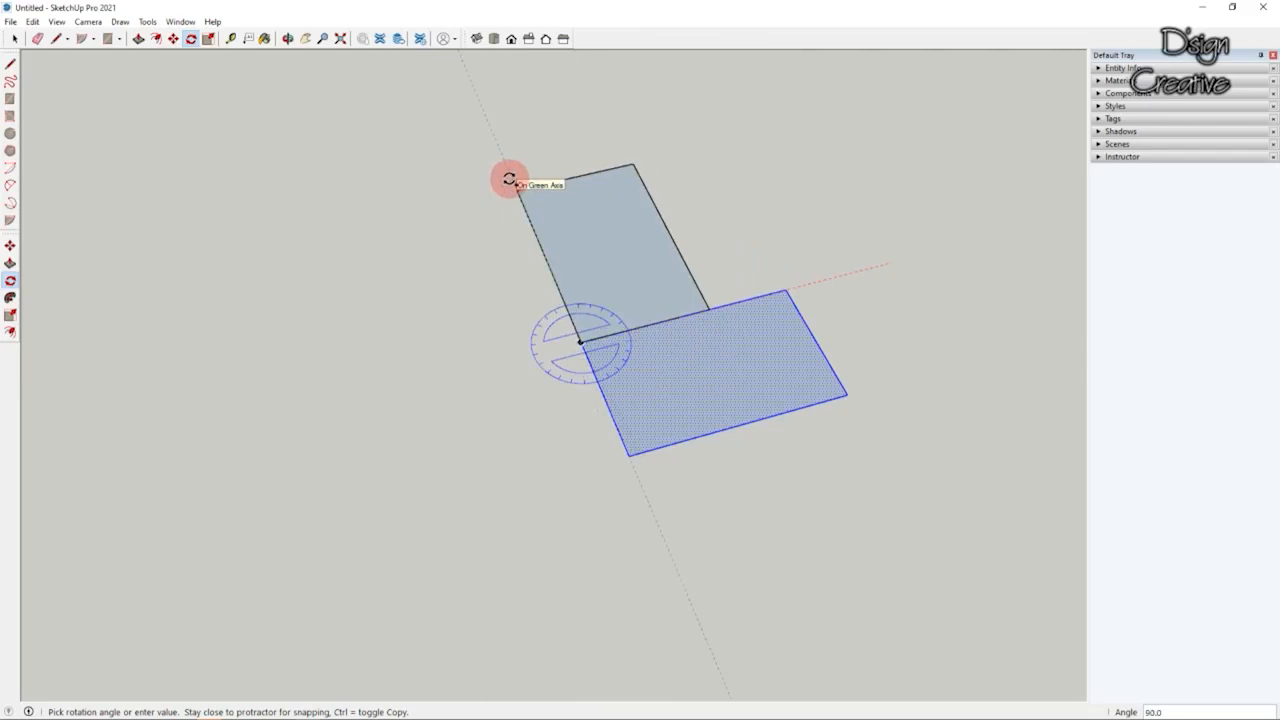
click(509, 178)
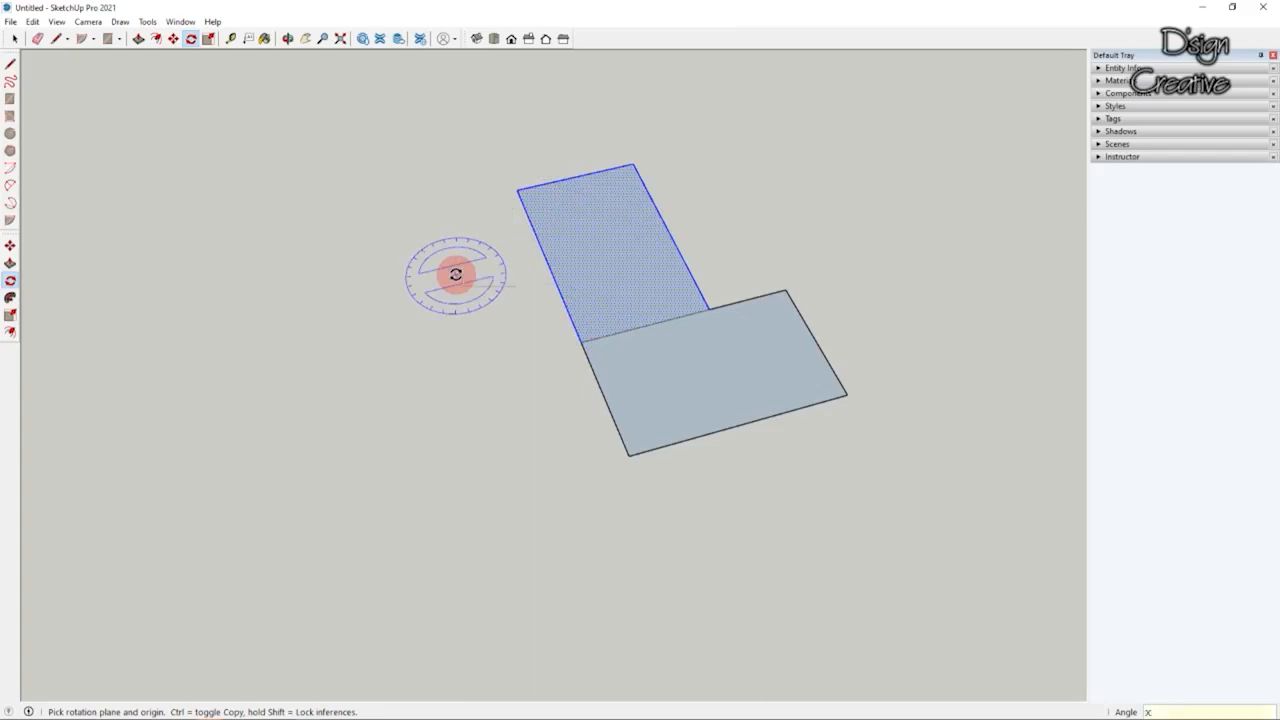
key(Return)
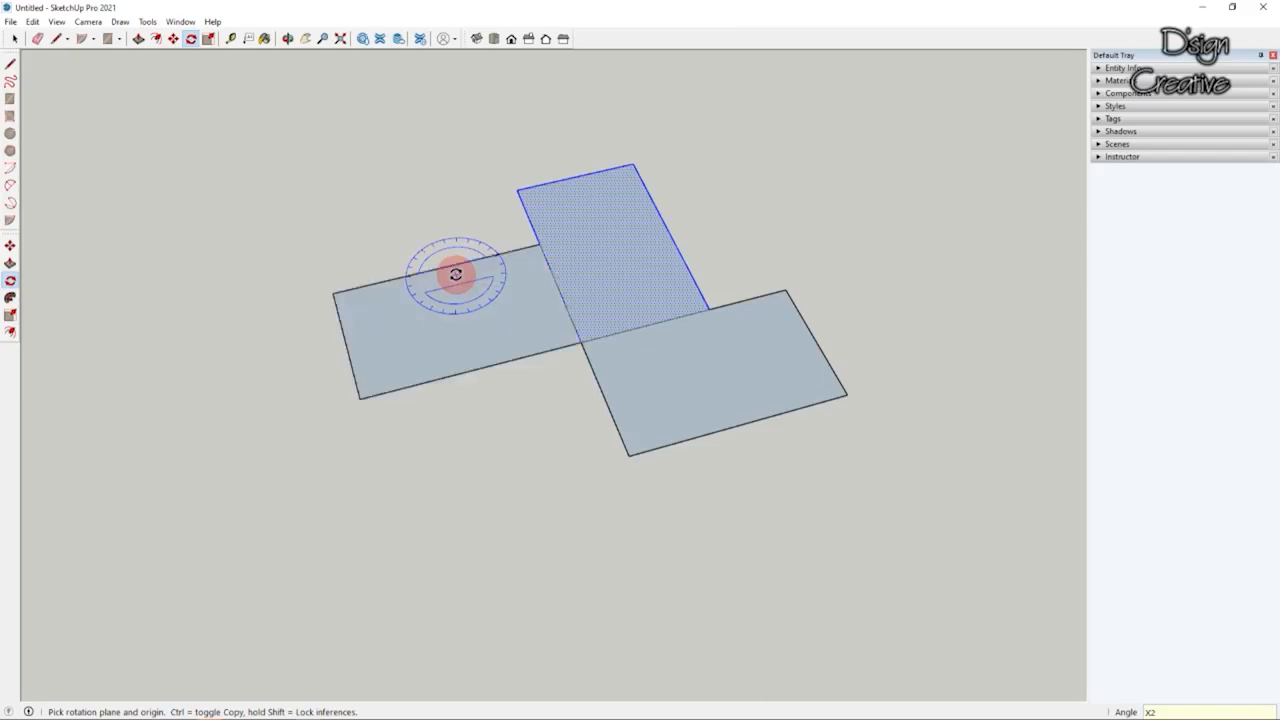
Step: Select the original rectangle's face and examine the corner shared by the rotated rectangles up close
click(15, 38)
scroll(650, 353, up, 2)
scroll(720, 357, up, 2)
drag(938, 277, 796, 464)
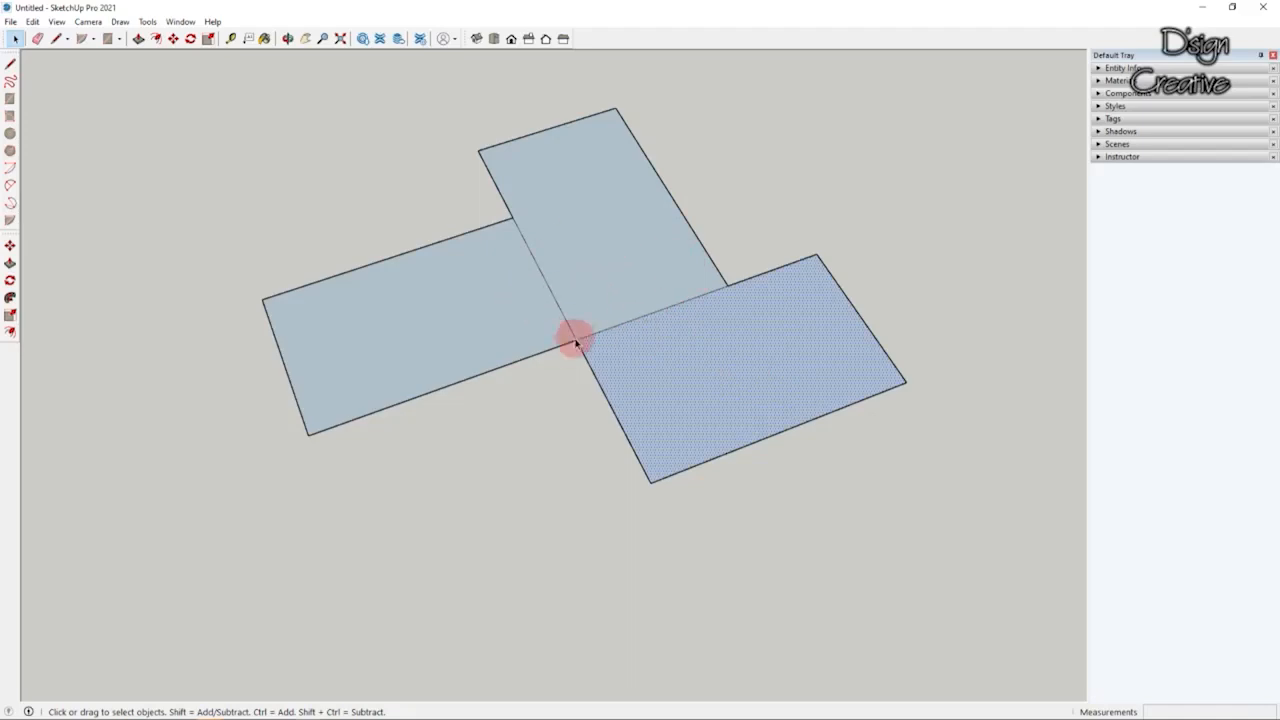
scroll(572, 355, up, 5)
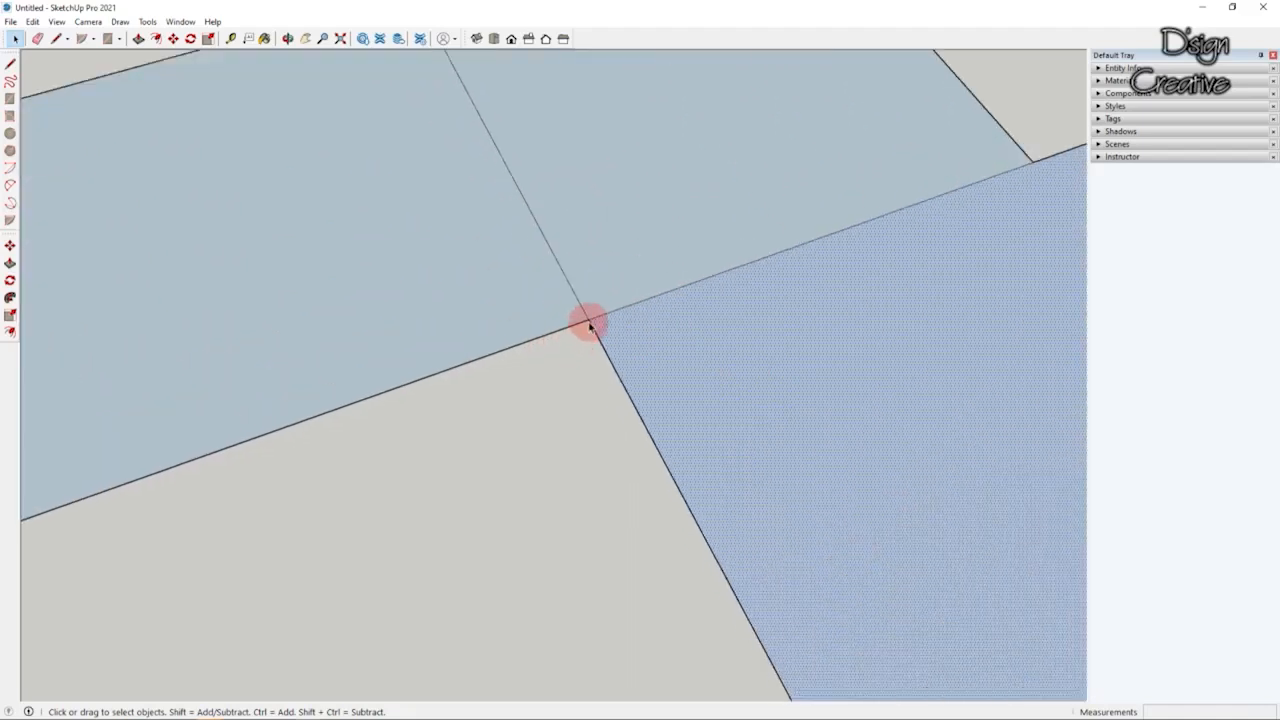
Step: Draw a small rectangle about 0.1 by 0.1 cm on the empty ground beside the three rotated rectangles
scroll(588, 322, down, 10)
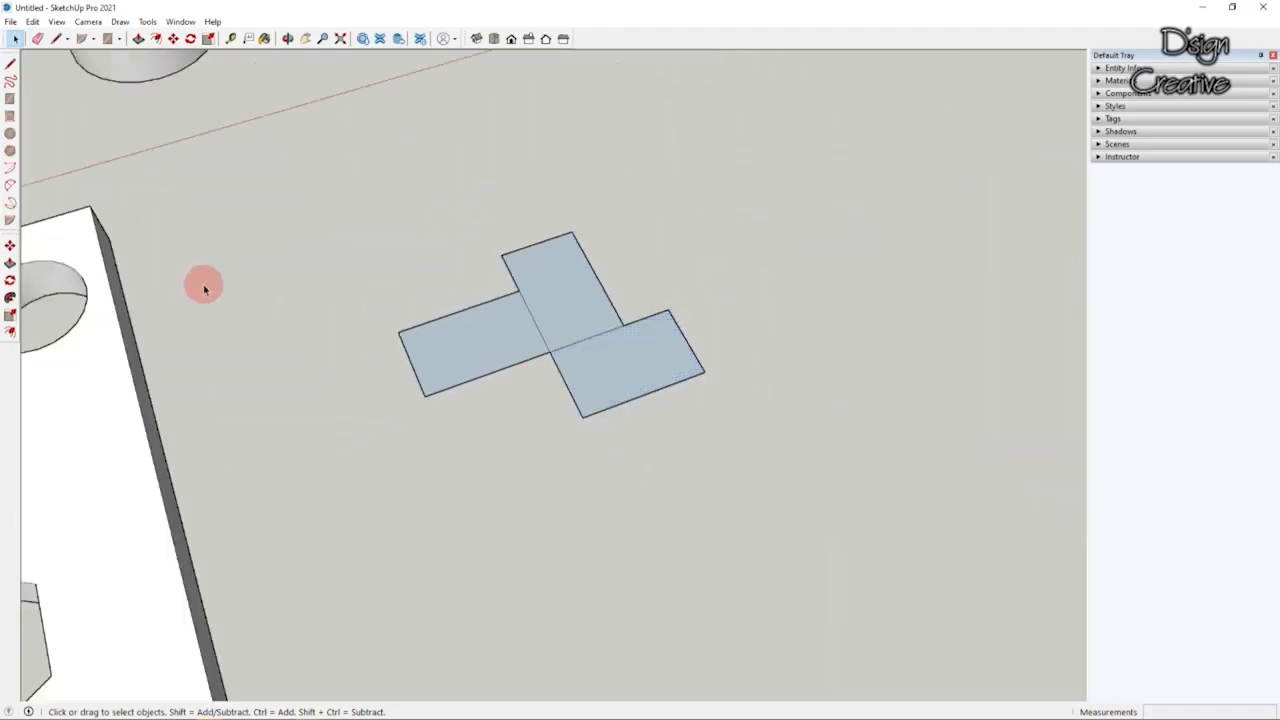
click(12, 98)
scroll(780, 408, down, 2)
scroll(780, 300, up, 4)
scroll(760, 330, down, 1)
scroll(700, 345, up, 3)
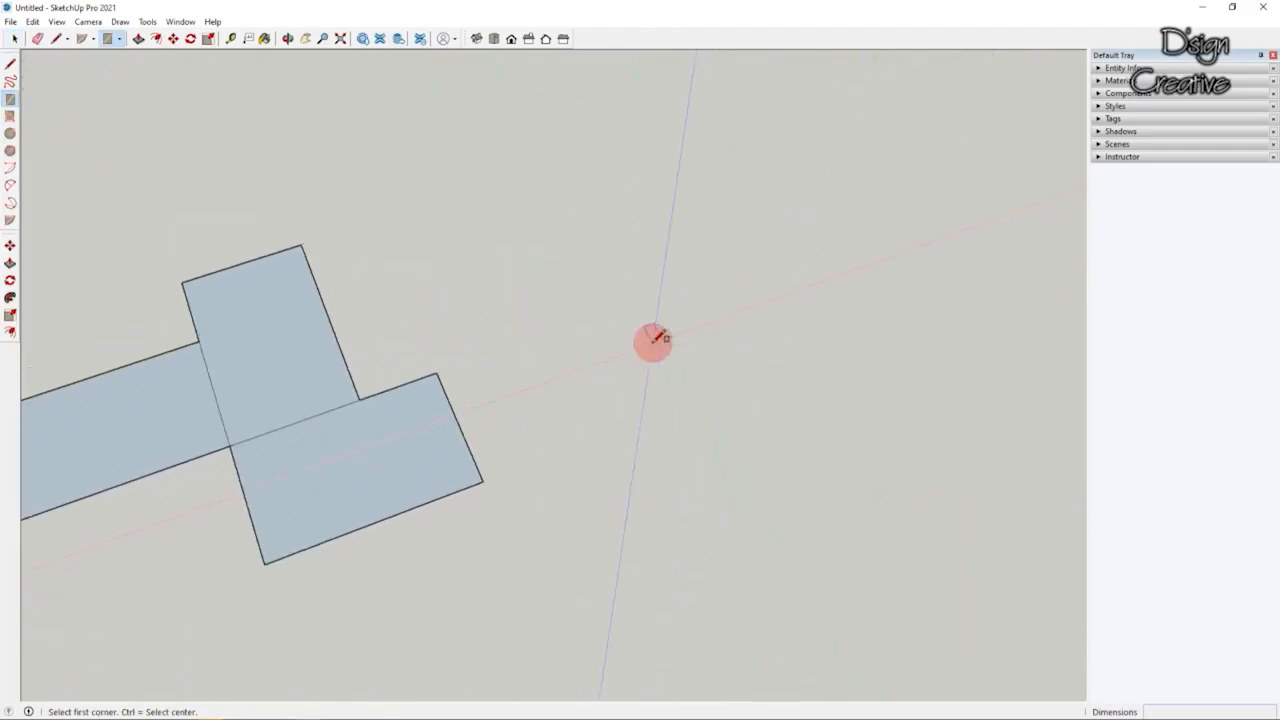
click(767, 311)
click(845, 320)
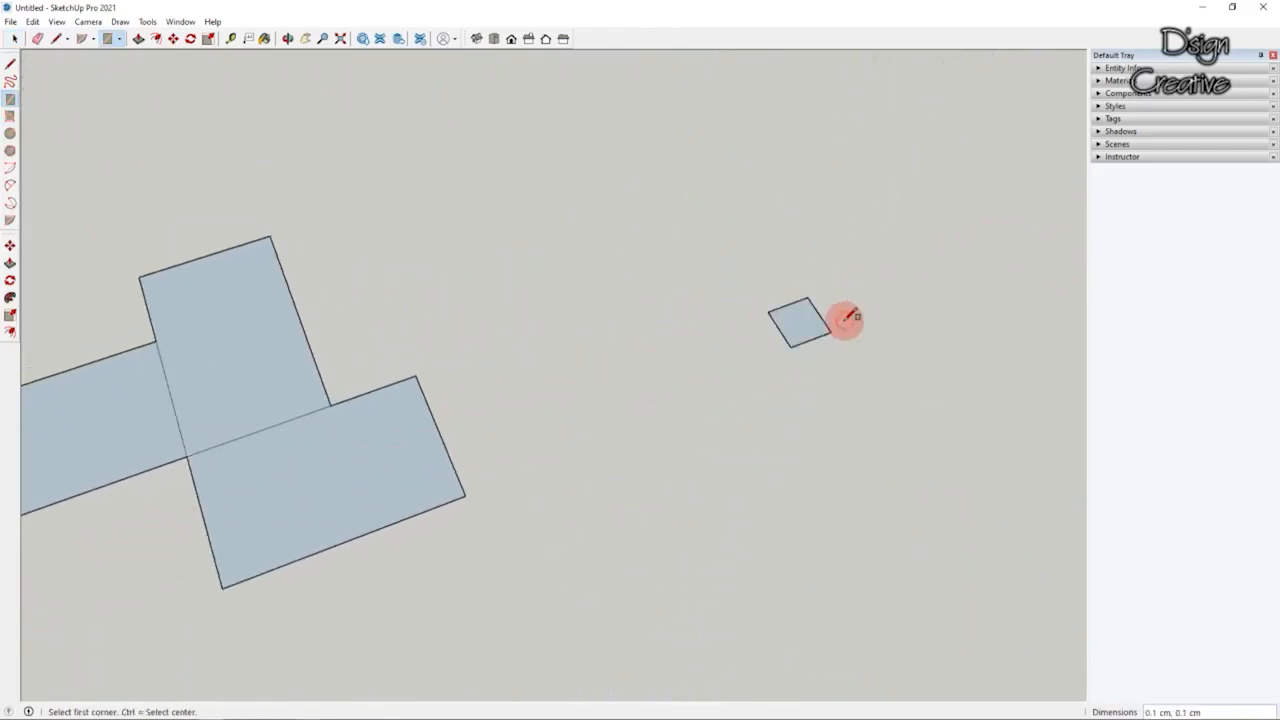
click(15, 38)
scroll(777, 370, up, 1)
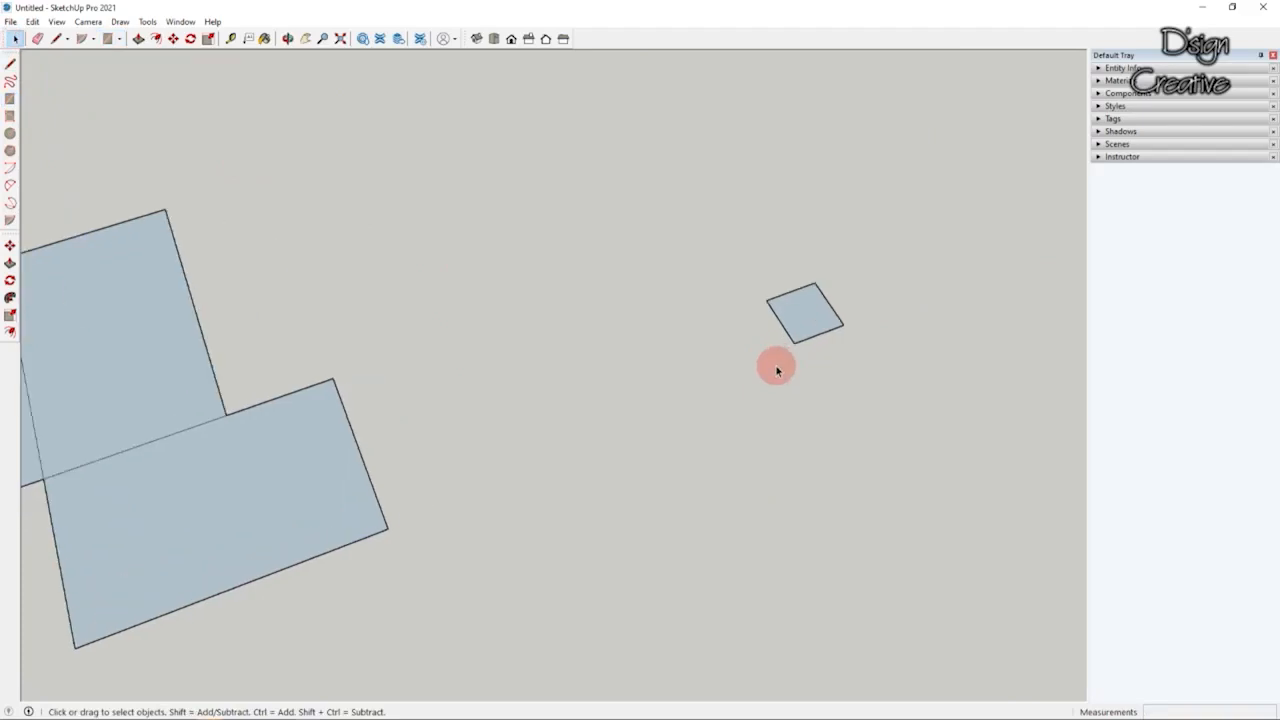
Step: Draw a separate line about 0.1 cm long, parallel to the green axis, just outside the small square's nearest corner
click(56, 38)
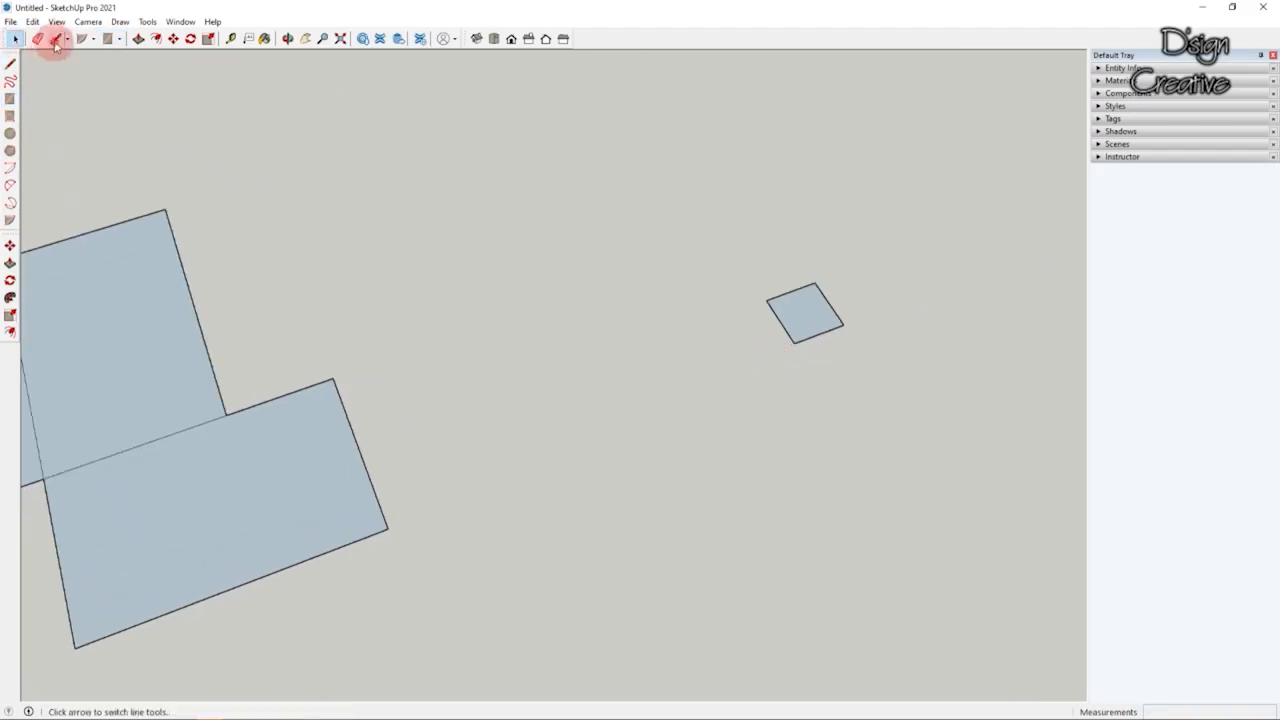
click(762, 352)
scroll(770, 370, up, 3)
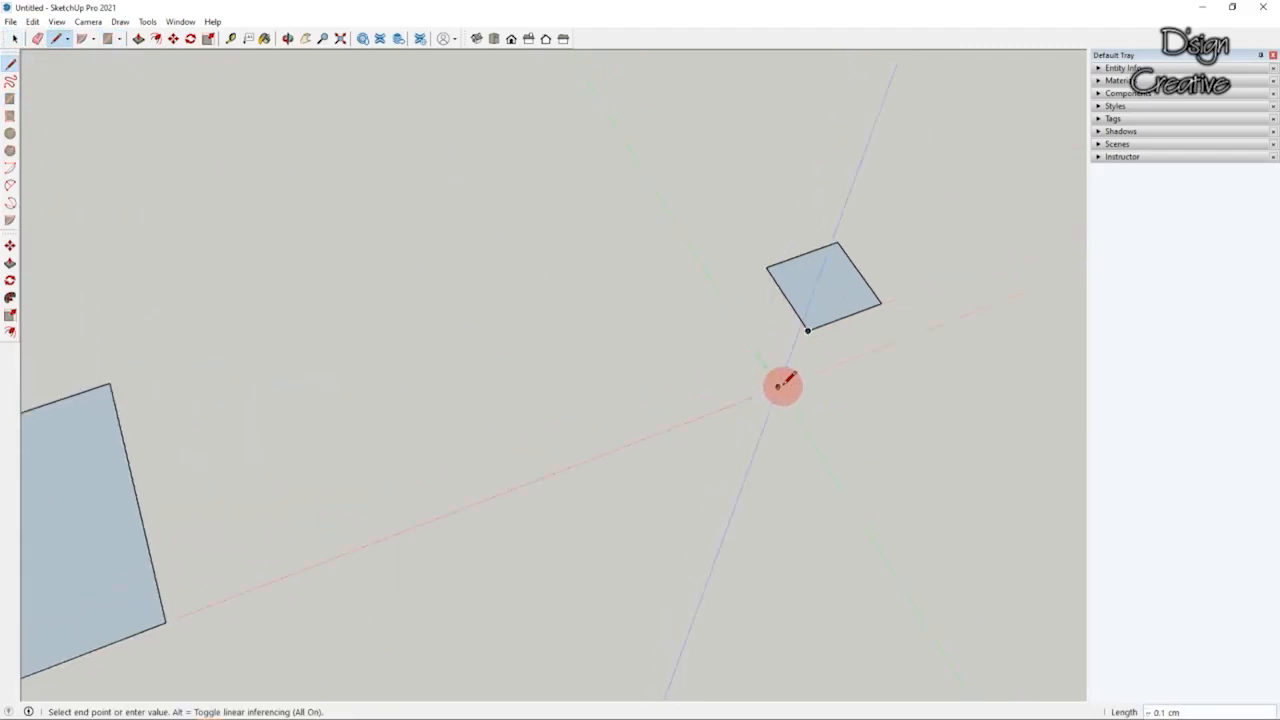
click(778, 385)
click(15, 38)
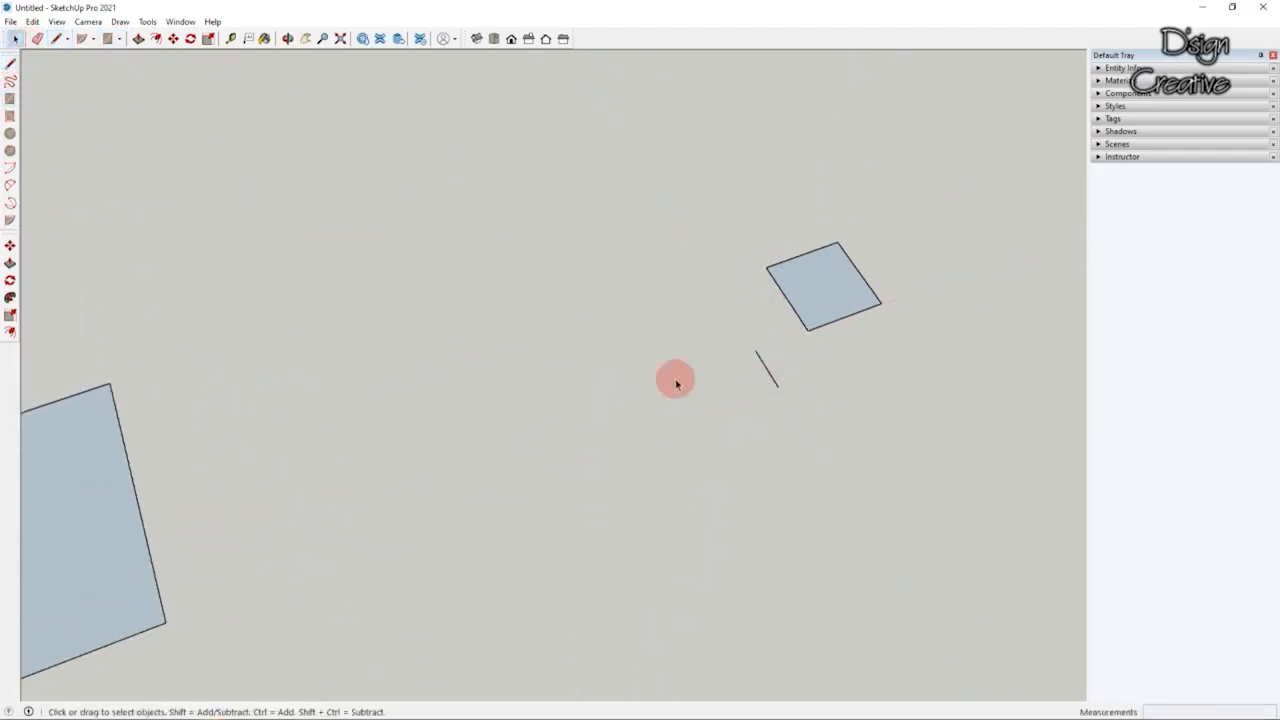
Step: Select the whole small square without the short line and start the Rotate tool on it
scroll(674, 377, down, 2)
drag(680, 235, 884, 349)
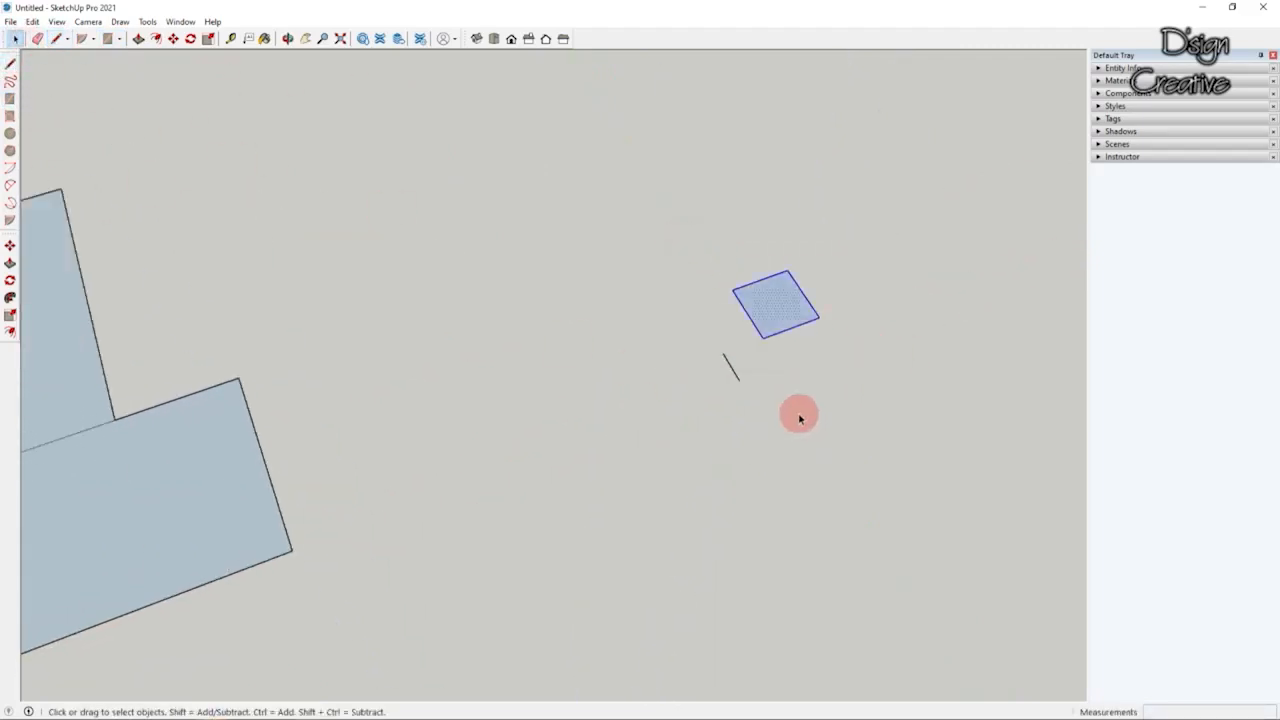
scroll(782, 311, up, 2)
scroll(780, 309, up, 2)
click(10, 280)
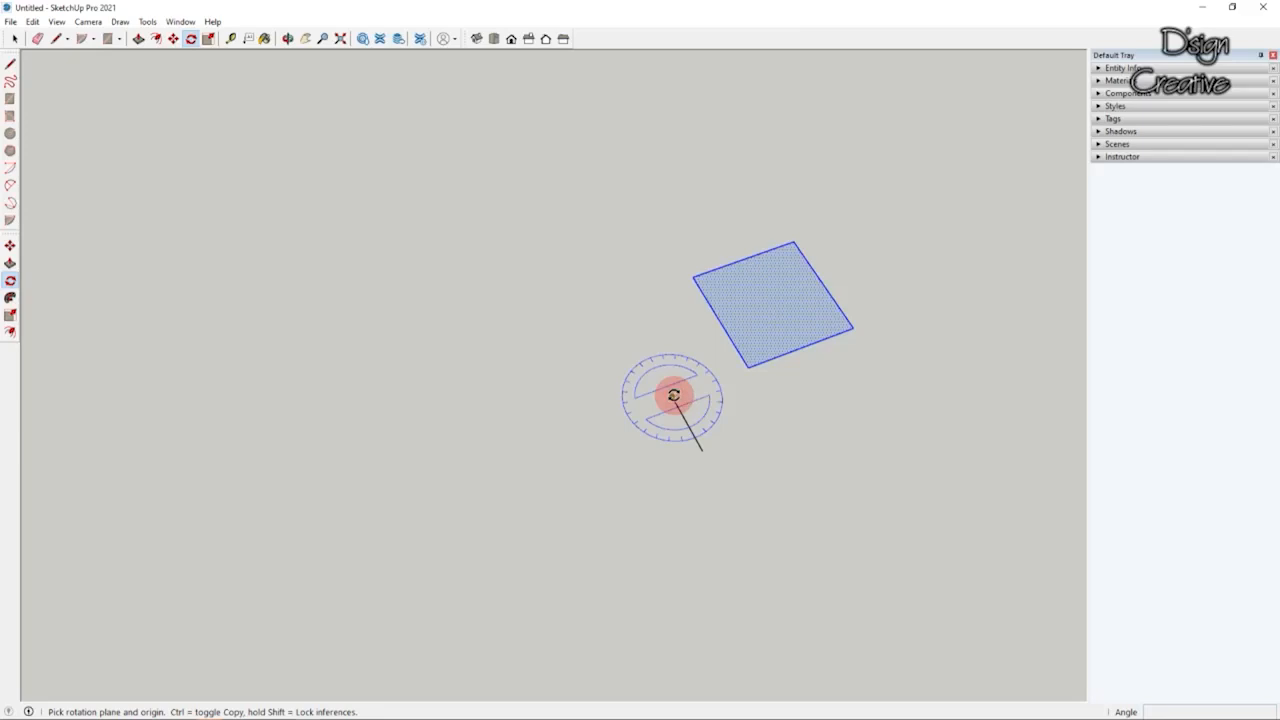
click(674, 396)
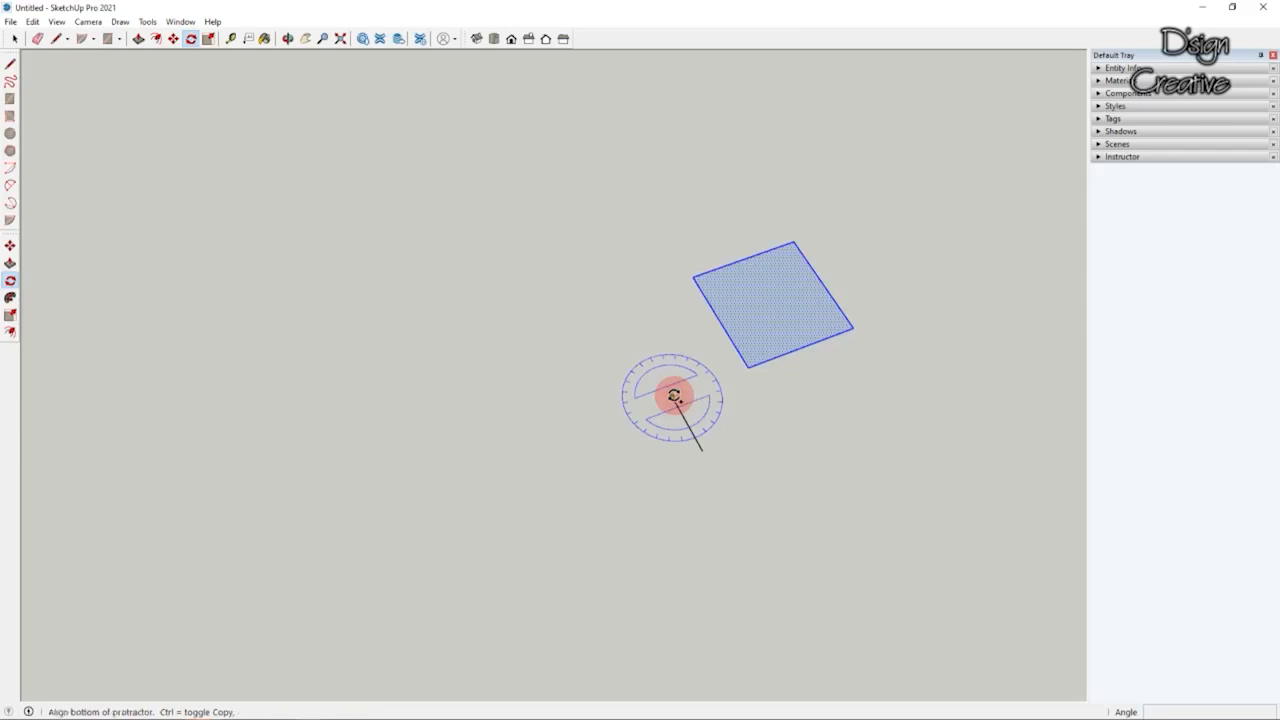
click(674, 396)
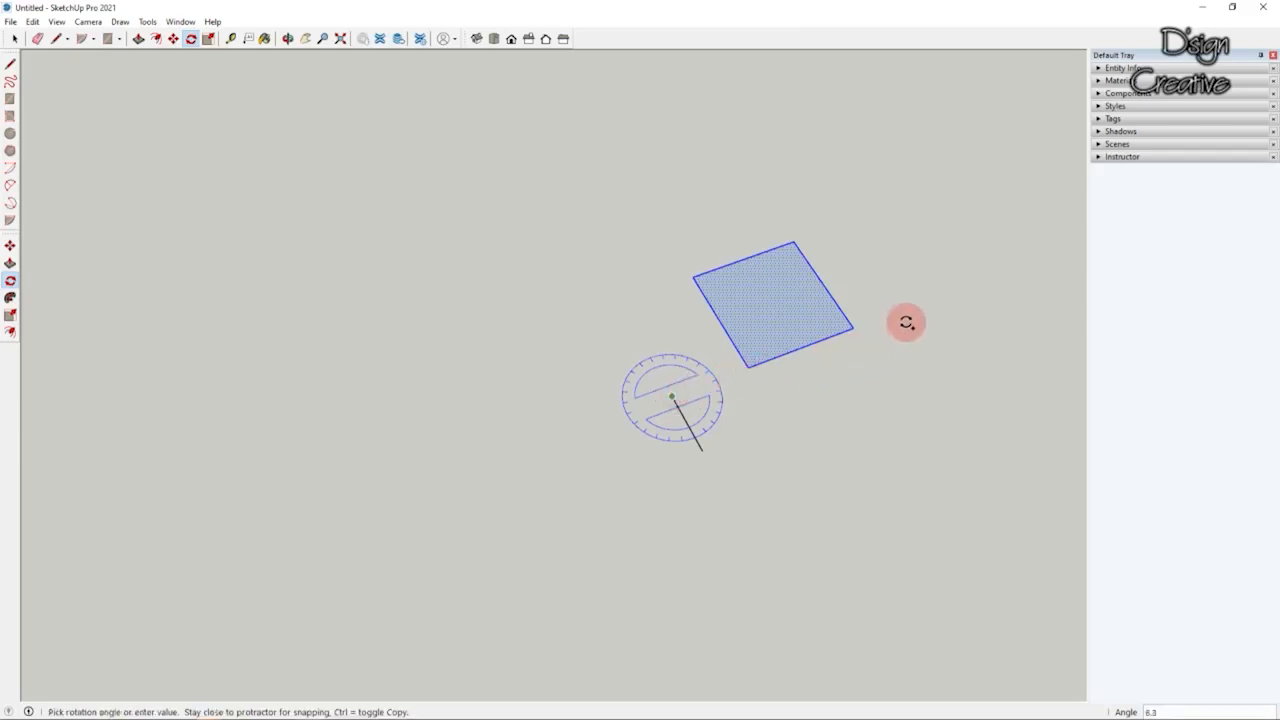
key(Escape)
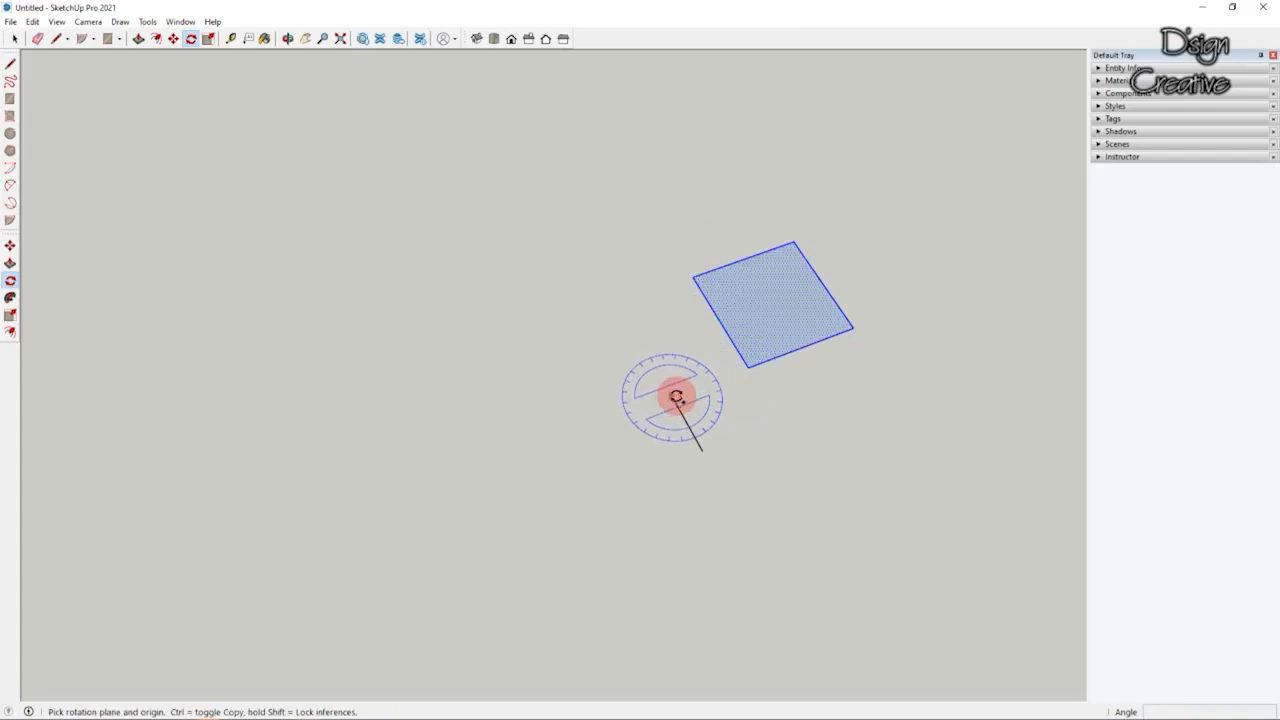
Step: Rotate-copy the selected square 90° about the short line's far endpoint and array it x3 around that point
click(675, 397)
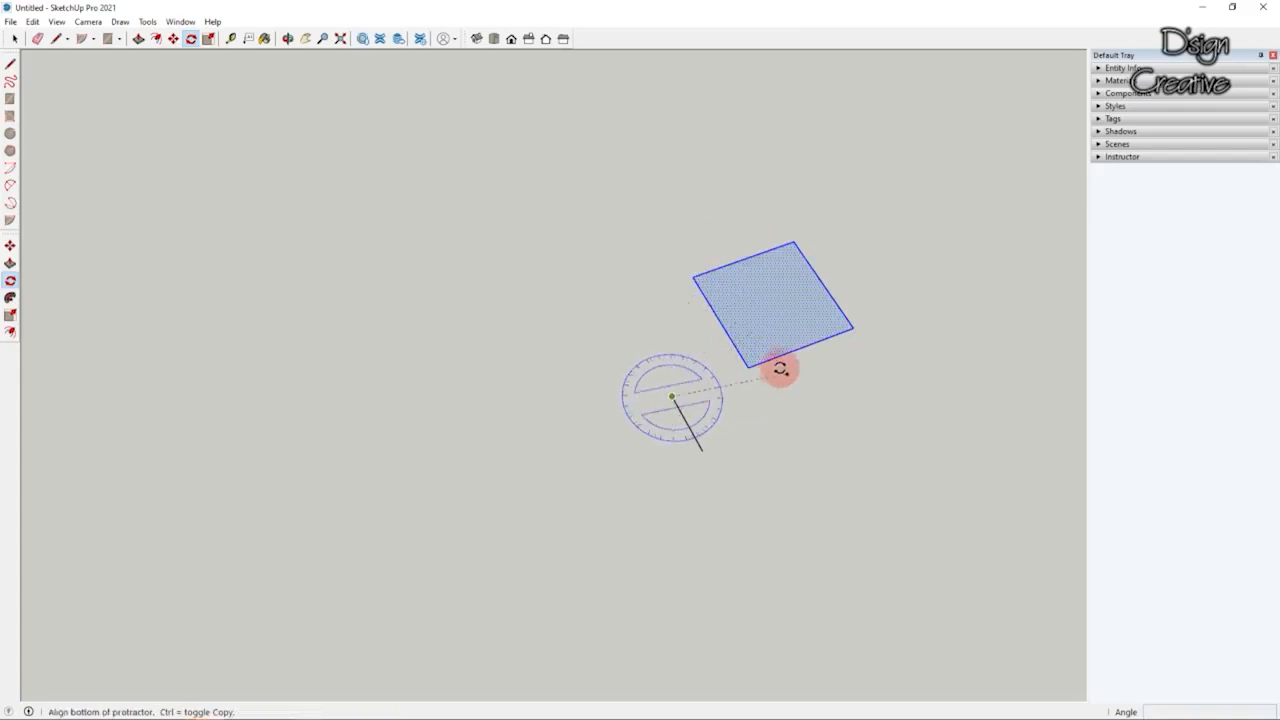
click(872, 324)
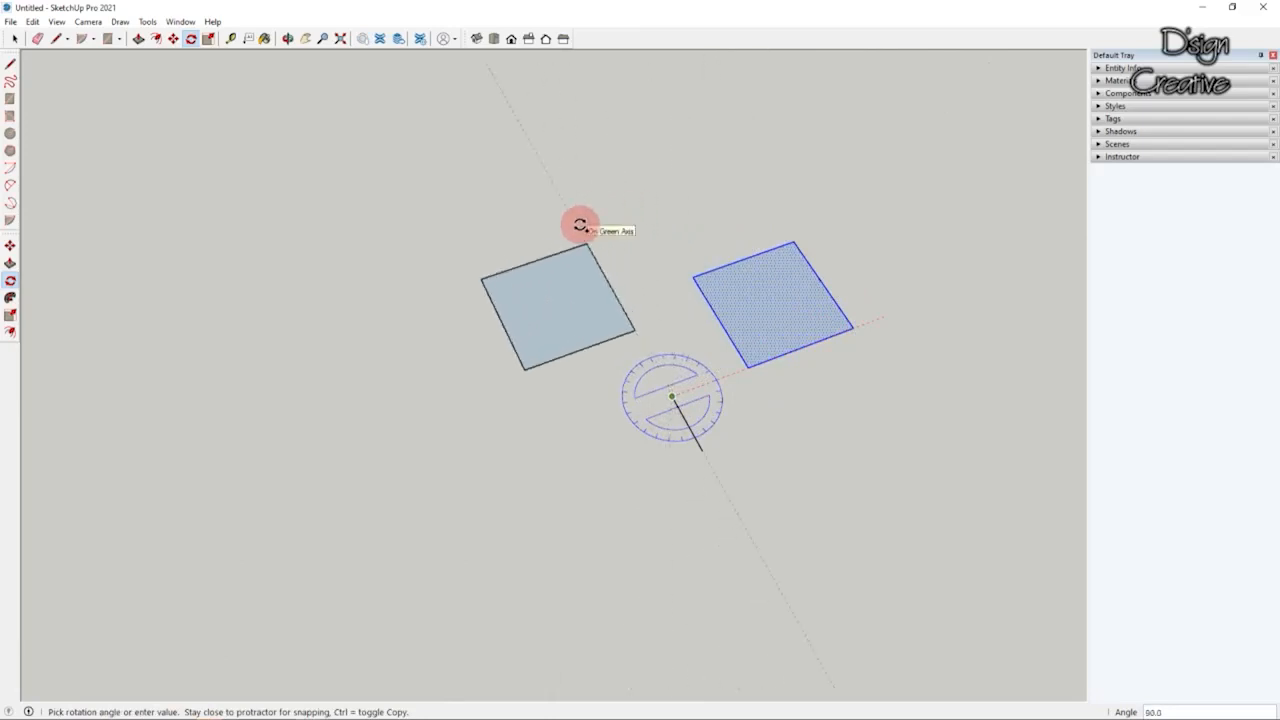
click(580, 224)
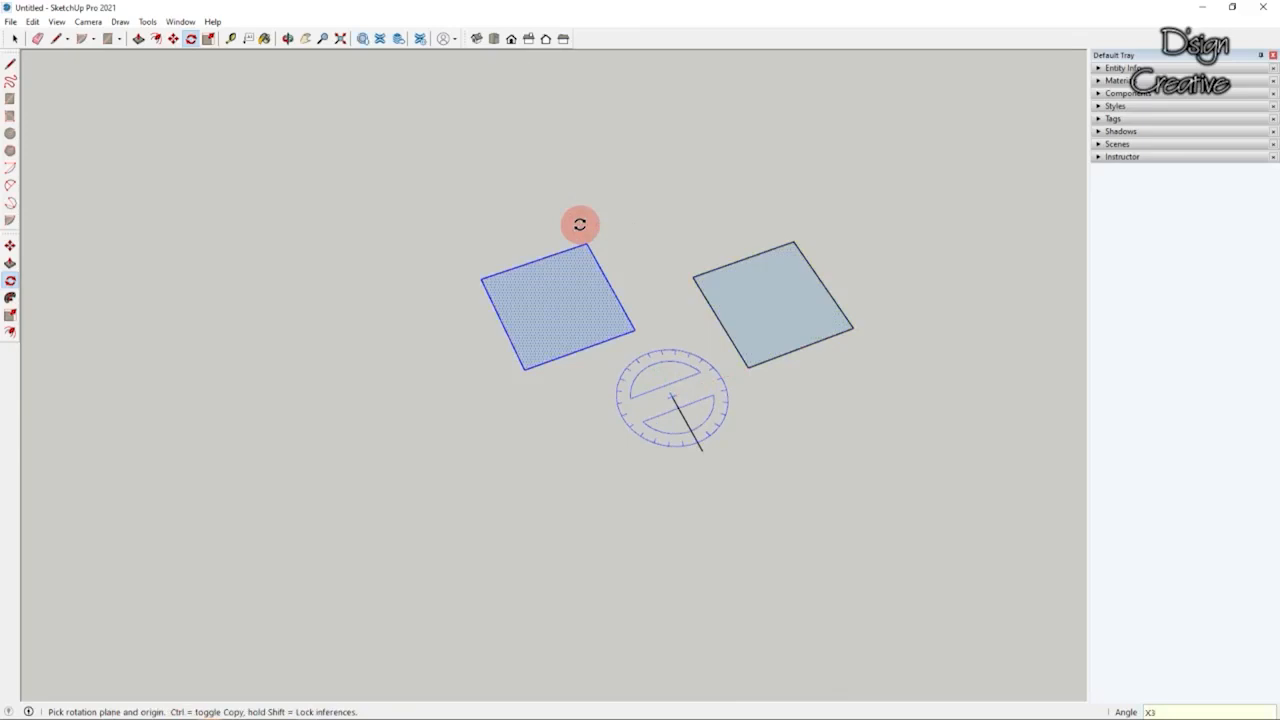
key(Return)
click(15, 38)
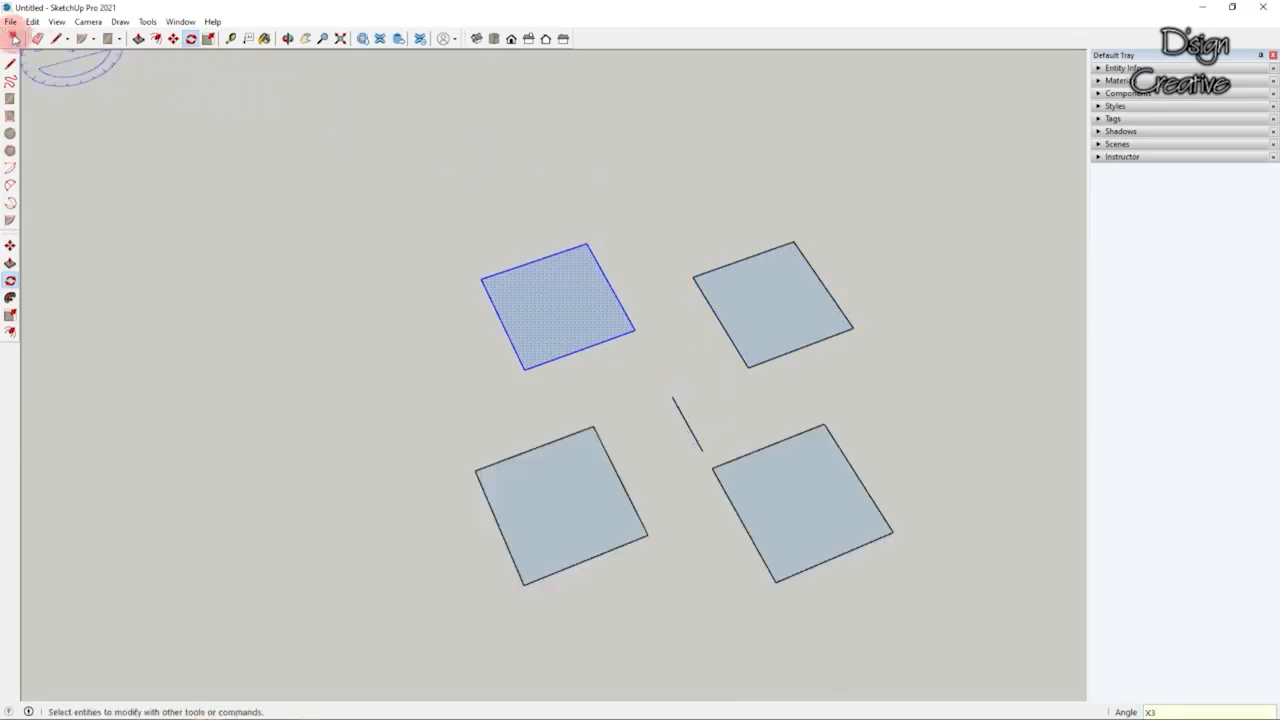
Step: Select the squares around the short line in turn to check the individual copies, and clear the selection
mouse_move(883, 235)
mouse_down()
mouse_move(823, 263)
mouse_move(690, 365)
mouse_up()
scroll(729, 377, up, 3)
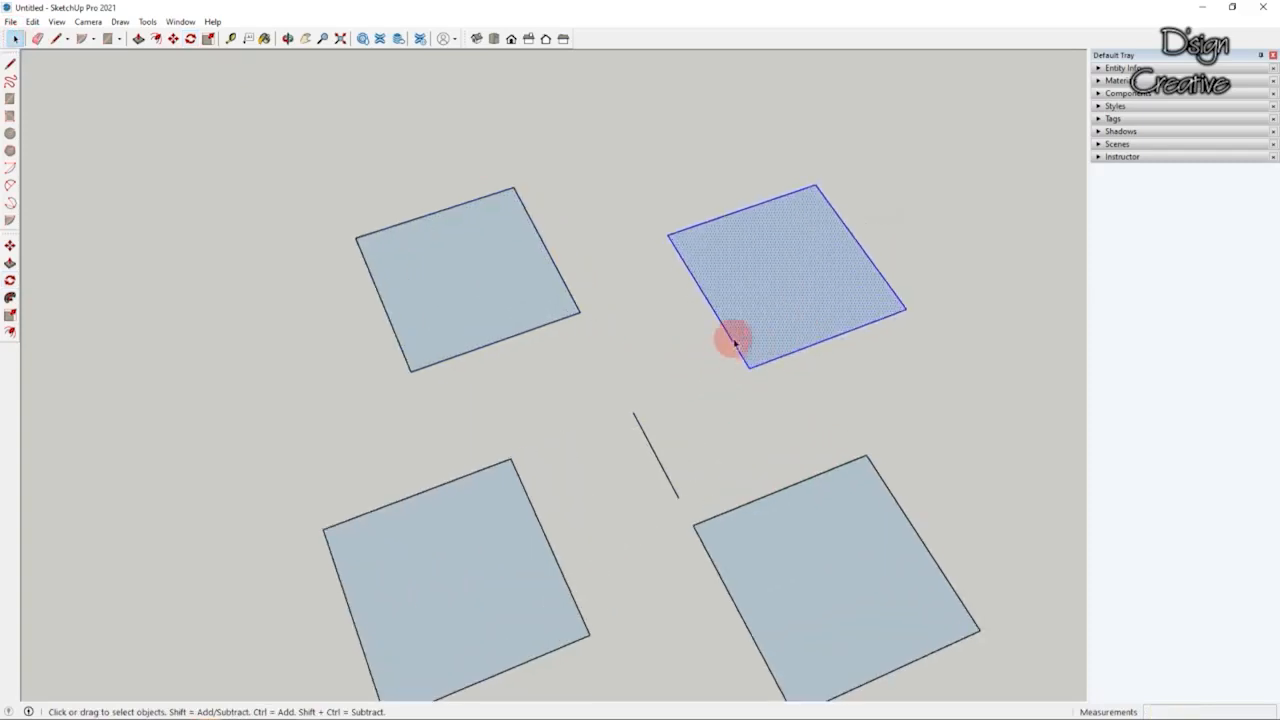
drag(555, 201, 264, 590)
scroll(766, 520, down, 2)
drag(938, 514, 724, 621)
click(742, 460)
Step: Examine the radial arrangement of the four squares around the short line from closer and from other angles
scroll(646, 425, up, 4)
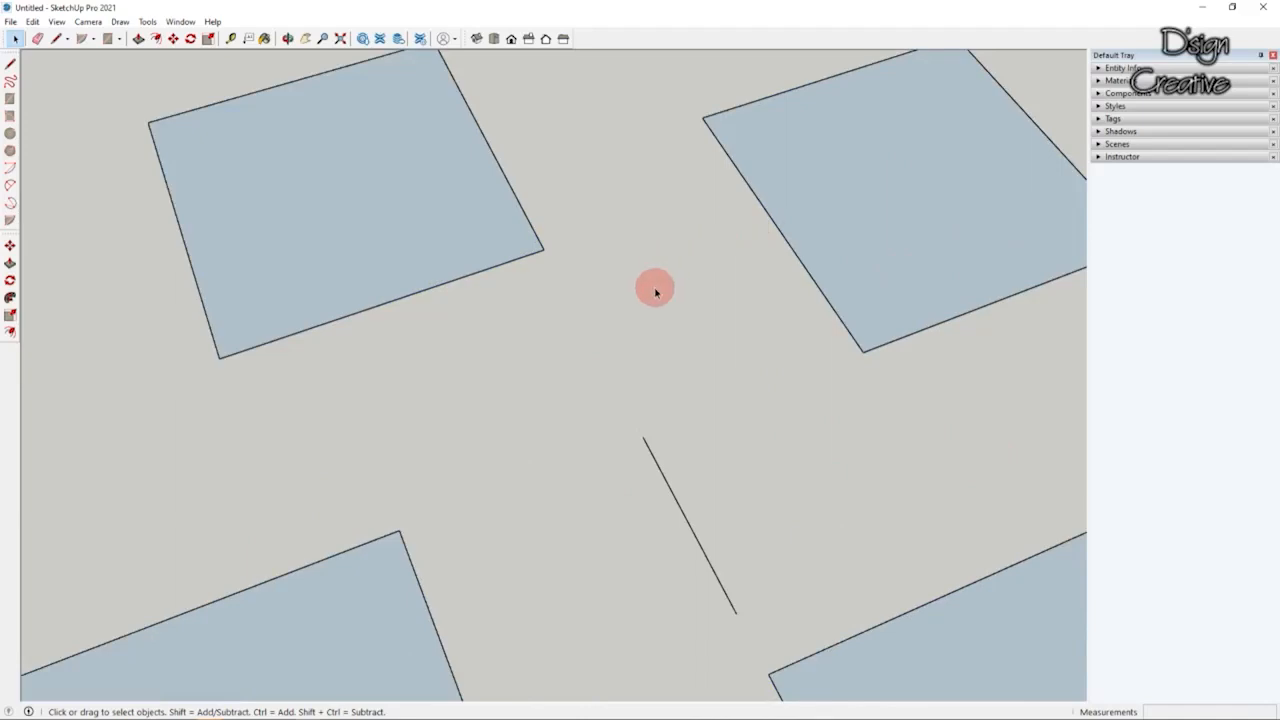
scroll(655, 290, down, 2)
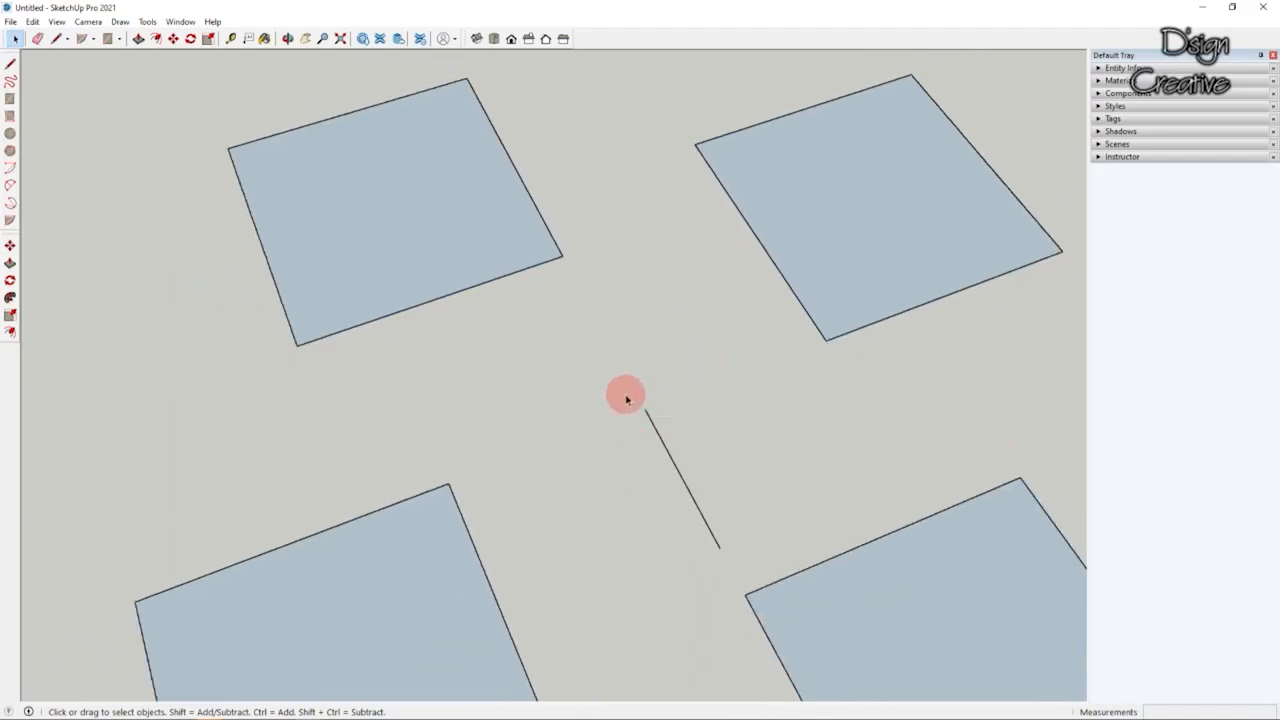
scroll(660, 390, down, 4)
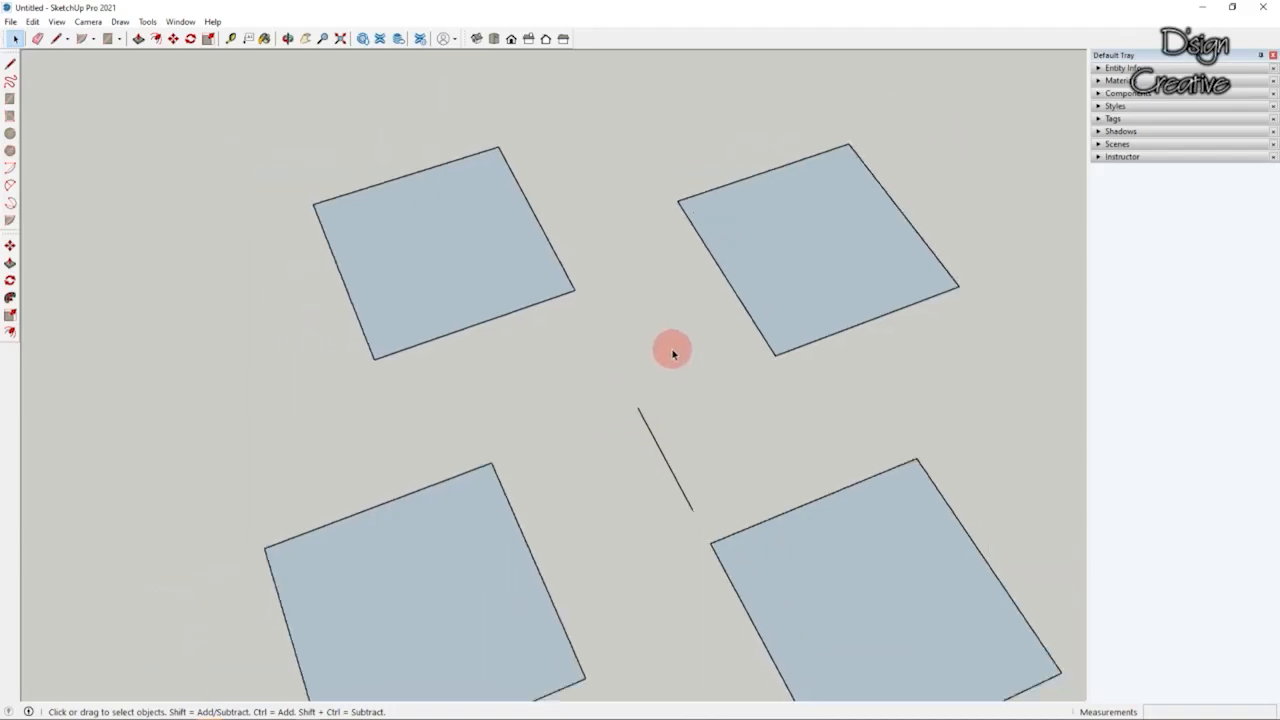
scroll(672, 372, up, 2)
scroll(680, 382, down, 7)
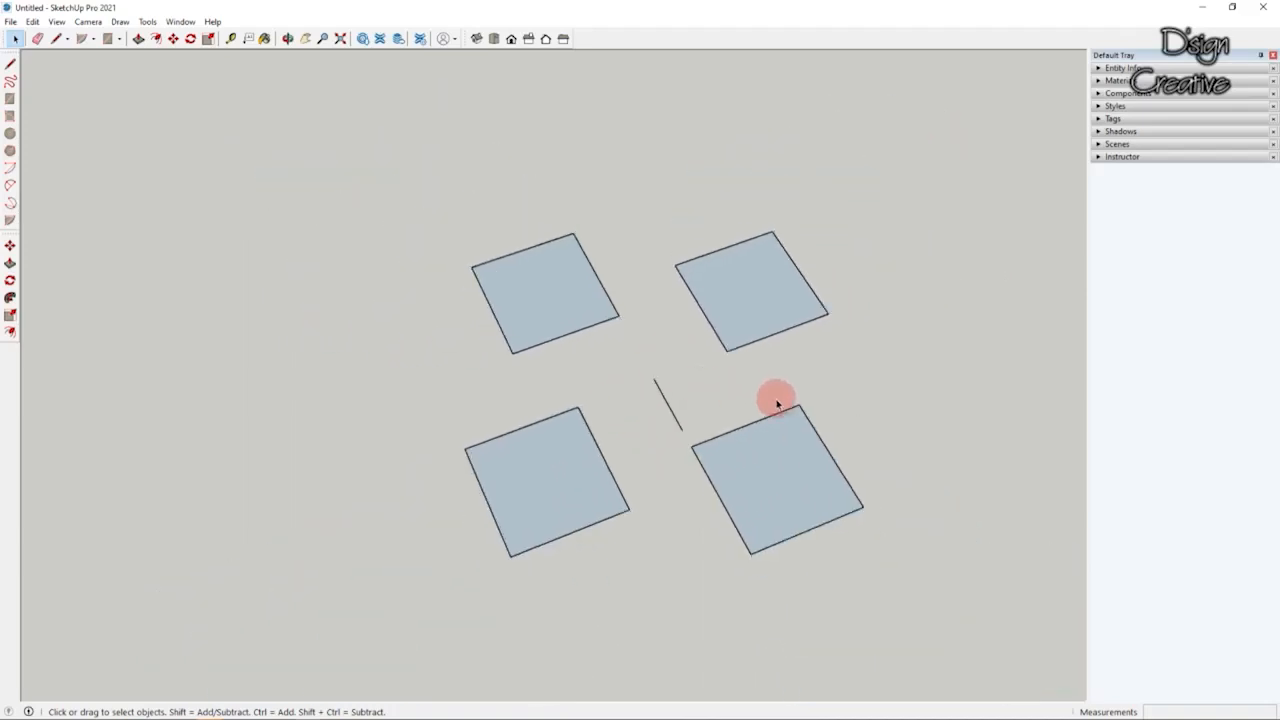
middle_drag(664, 384, 700, 368)
scroll(700, 368, up, 5)
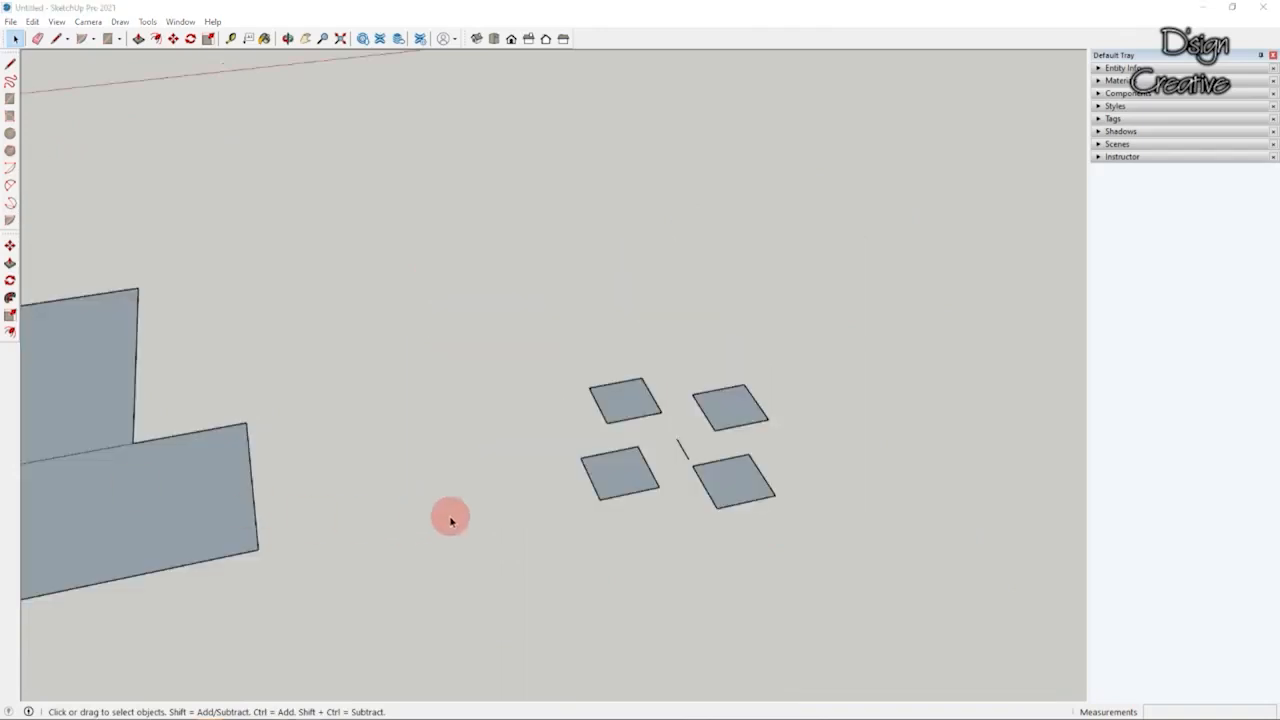
scroll(543, 519, up, 3)
middle_drag(541, 500, 650, 443)
scroll(651, 442, up, 1)
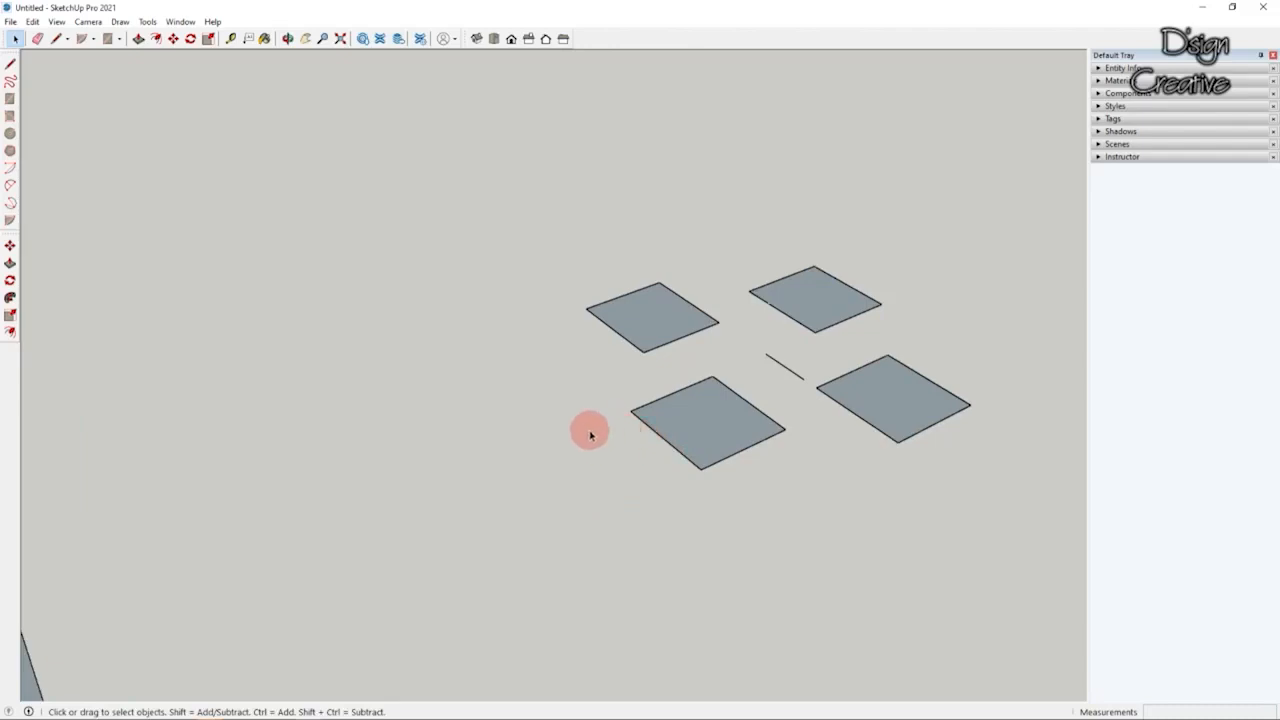
mouse_move(590, 435)
middle_down()
mouse_move(546, 371)
mouse_move(612, 424)
middle_up()
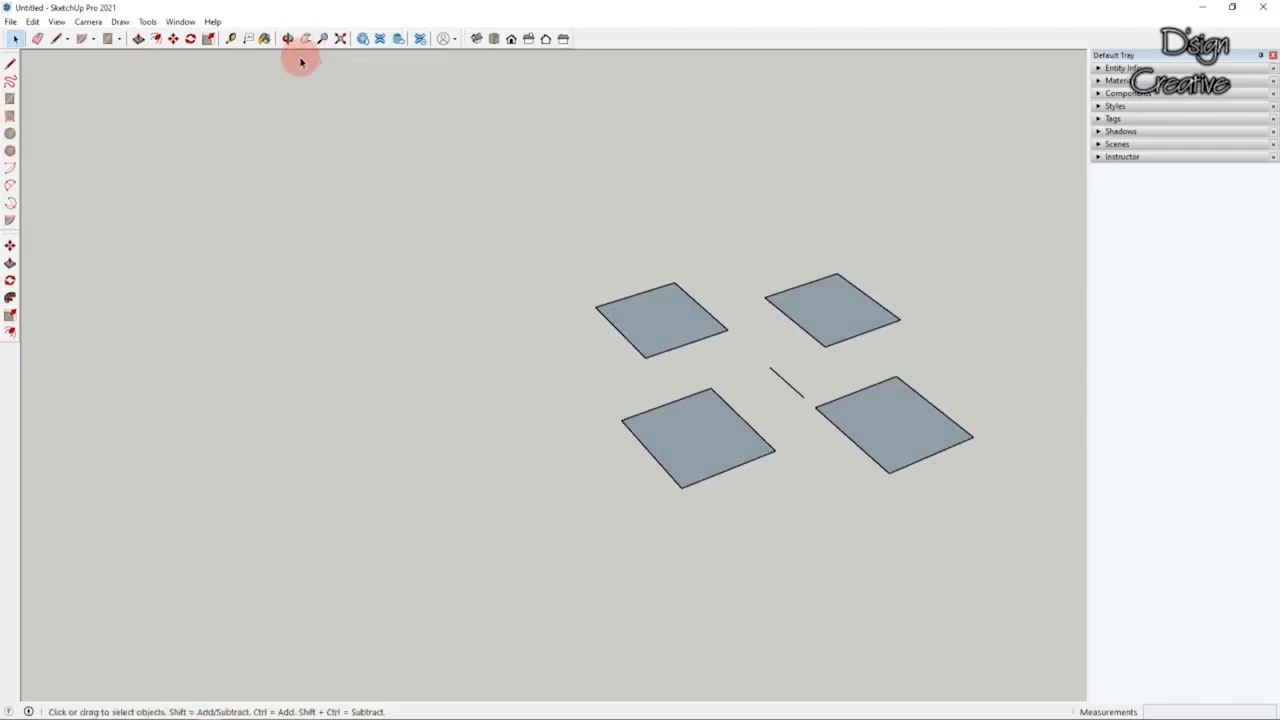
Step: Inspect the joined rectangles and the thick plate with the round and hexagonal recesses
scroll(790, 365, down, 5)
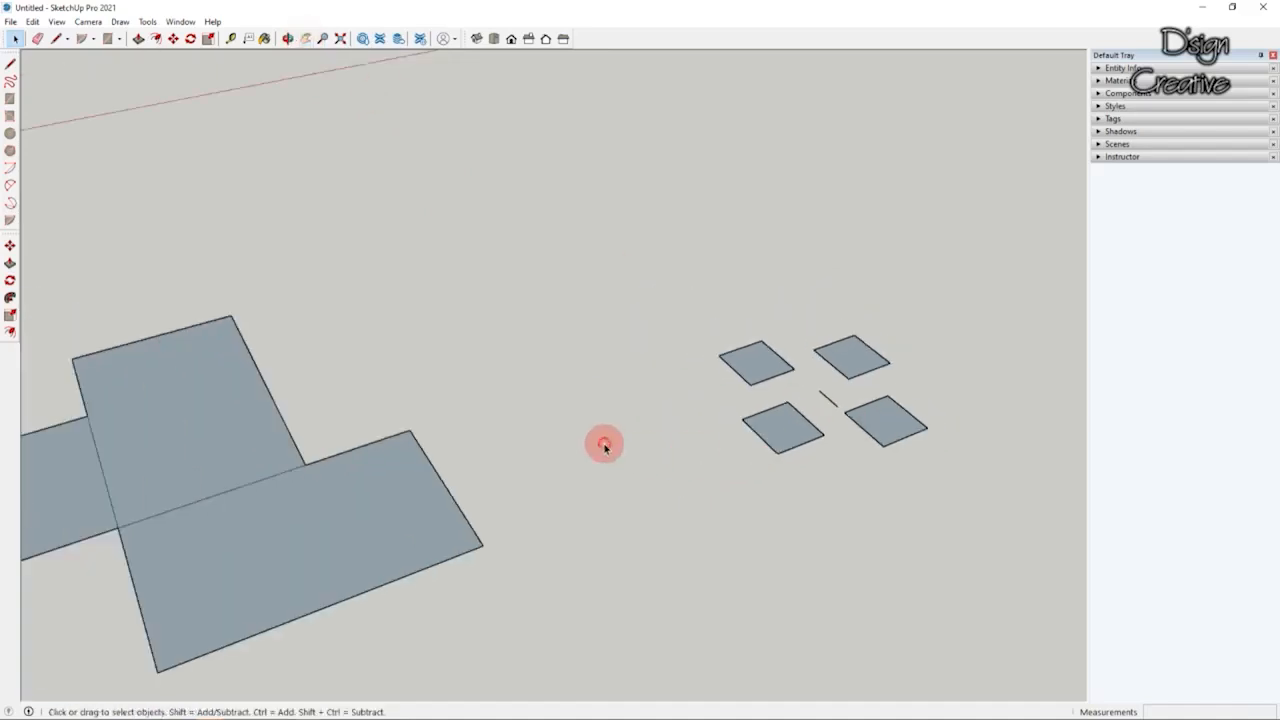
click(307, 40)
drag(571, 406, 768, 374)
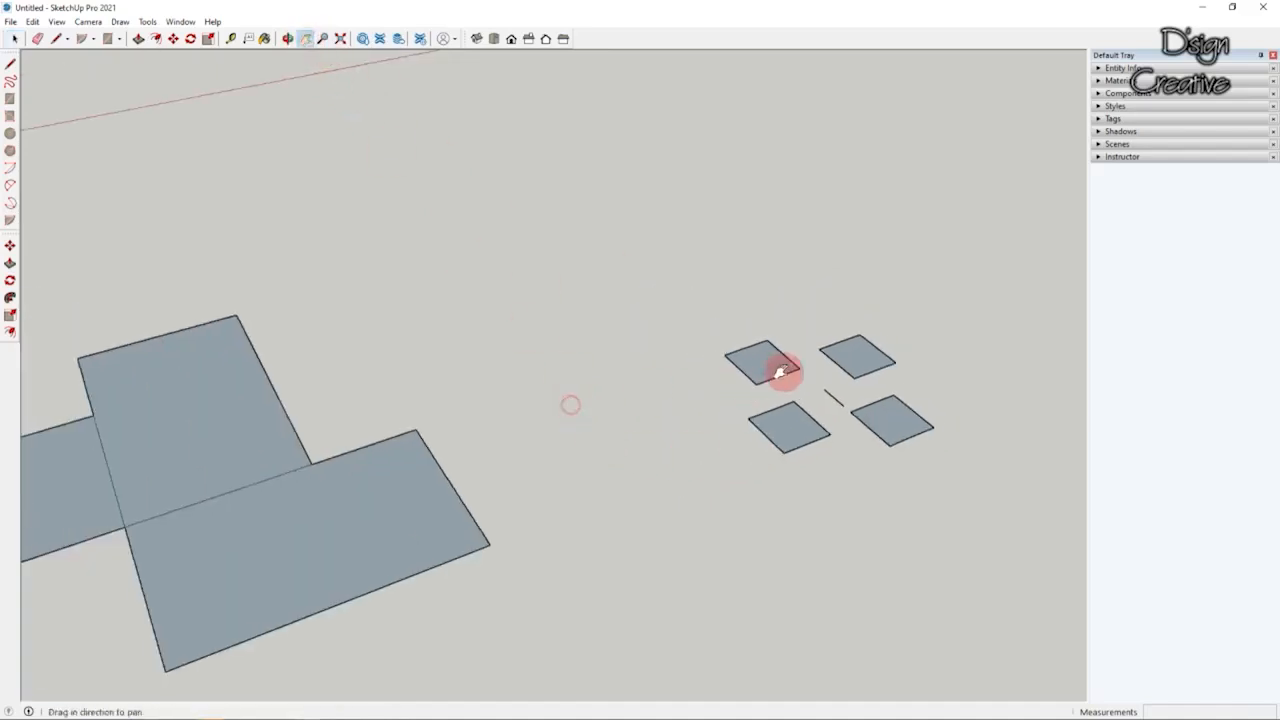
scroll(465, 508, up, 1)
drag(423, 501, 614, 465)
scroll(572, 498, up, 2)
middle_drag(572, 498, 504, 516)
scroll(504, 516, down, 2)
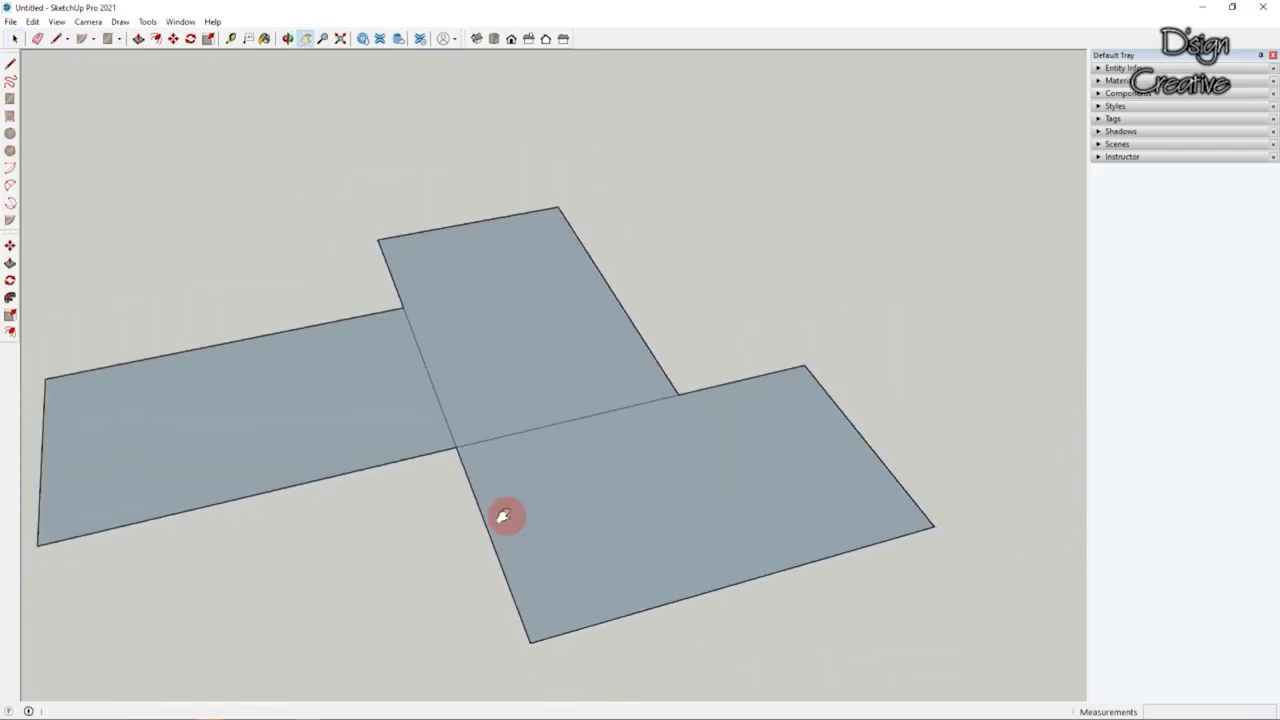
scroll(473, 460, down, 2)
drag(338, 401, 658, 297)
middle_drag(641, 312, 568, 348)
scroll(568, 348, down, 3)
drag(260, 384, 477, 314)
scroll(477, 314, down, 2)
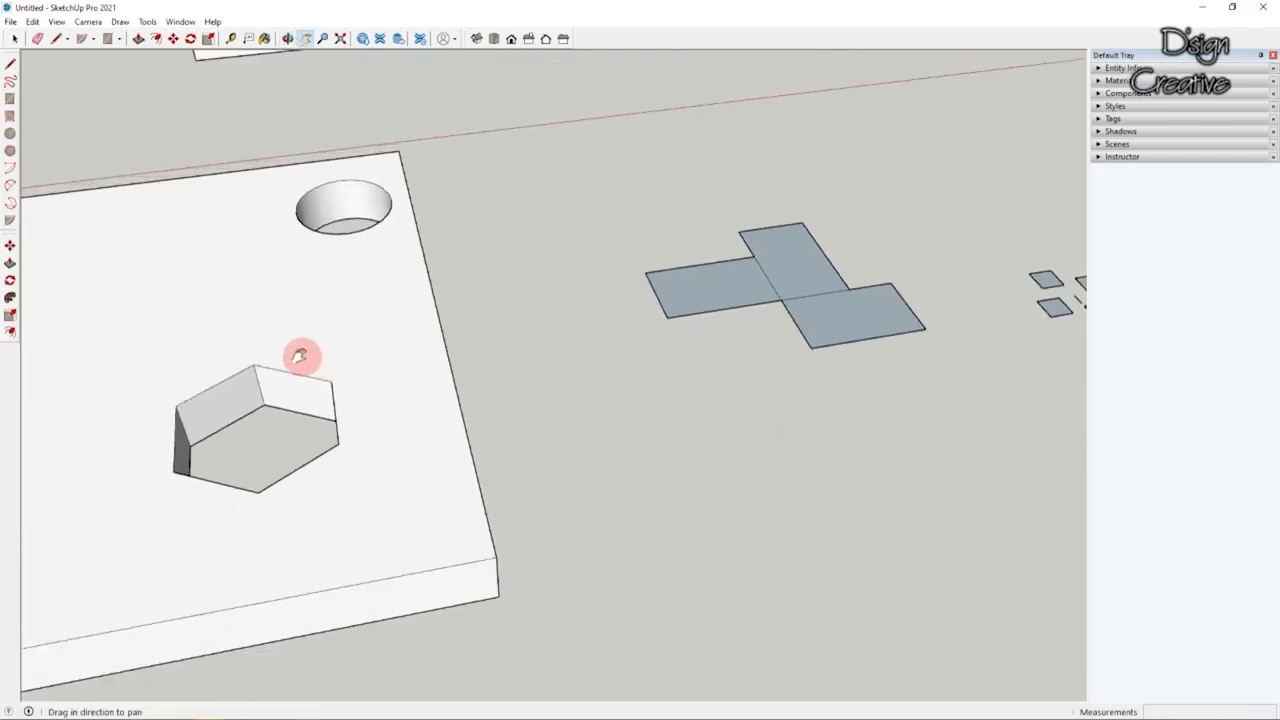
scroll(234, 351, up, 1)
drag(234, 351, 503, 300)
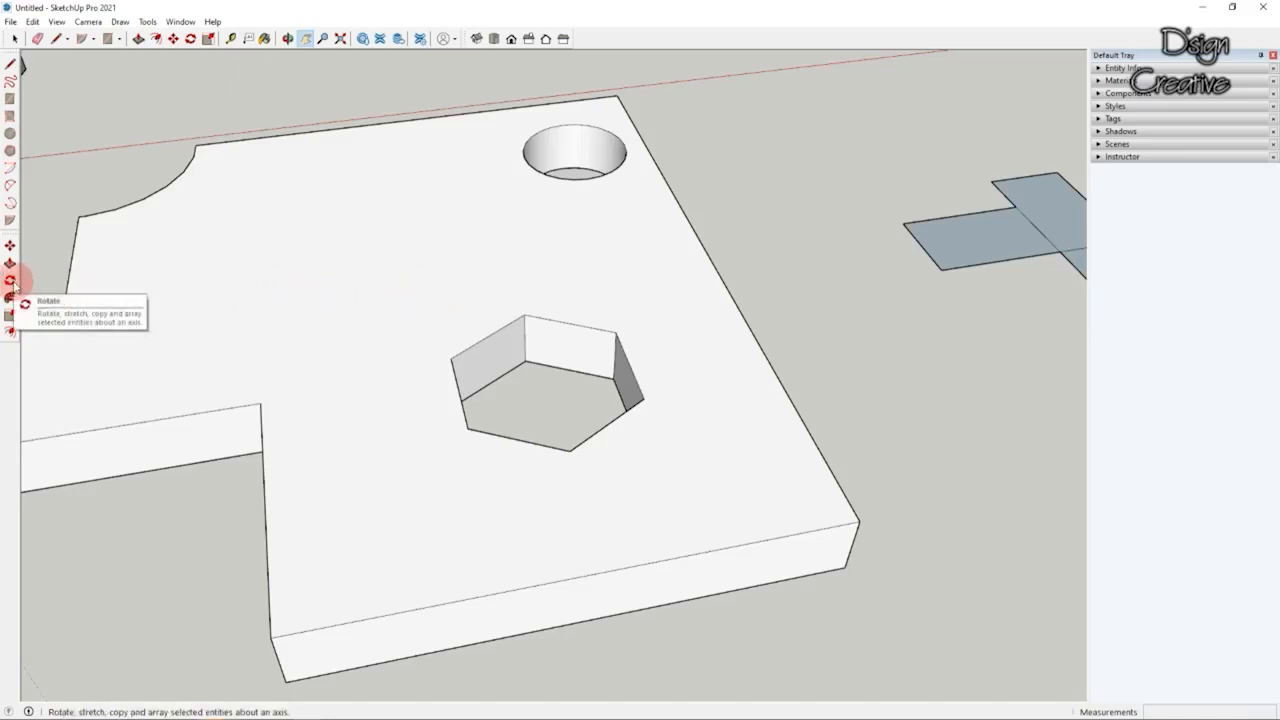
Step: Draw a small square of about 0.1 by 0.1 cm on the empty ground in front of the joined rectangles
click(12, 98)
scroll(366, 263, down, 4)
scroll(671, 343, down, 3)
scroll(700, 343, up, 6)
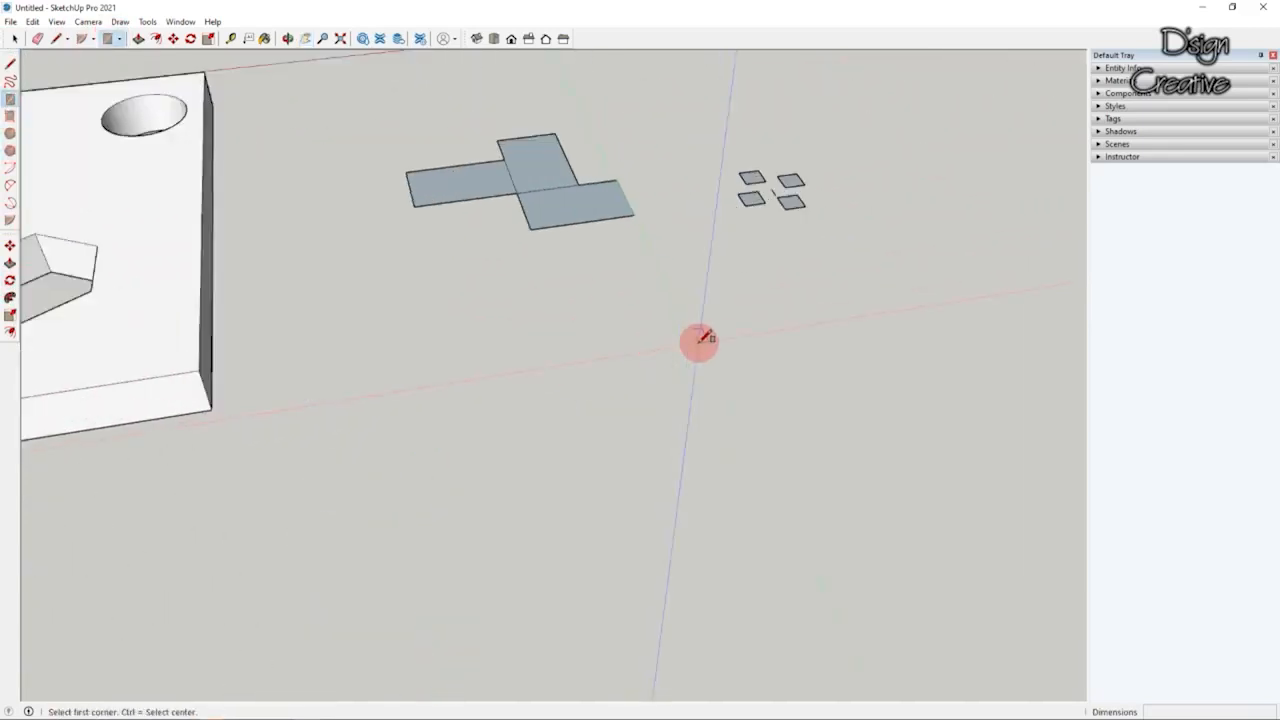
click(647, 343)
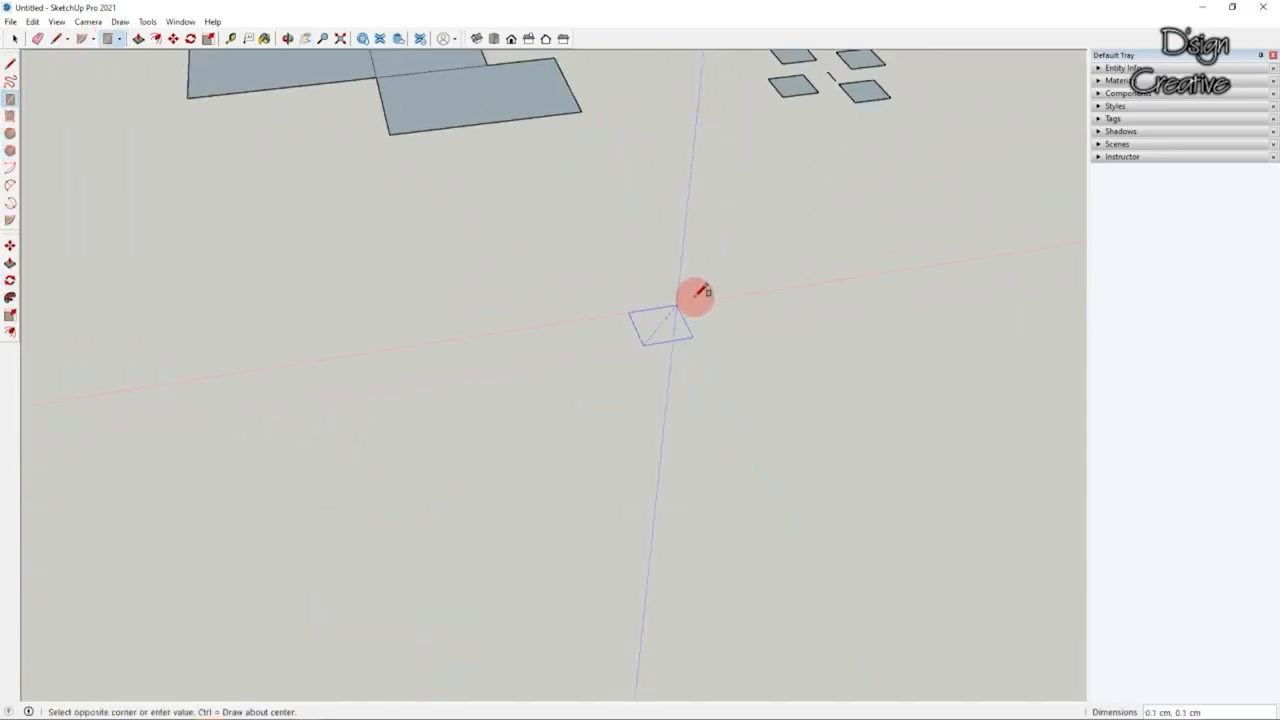
scroll(695, 292, up, 2)
click(694, 291)
click(14, 38)
scroll(634, 317, up, 4)
middle_drag(634, 343, 697, 344)
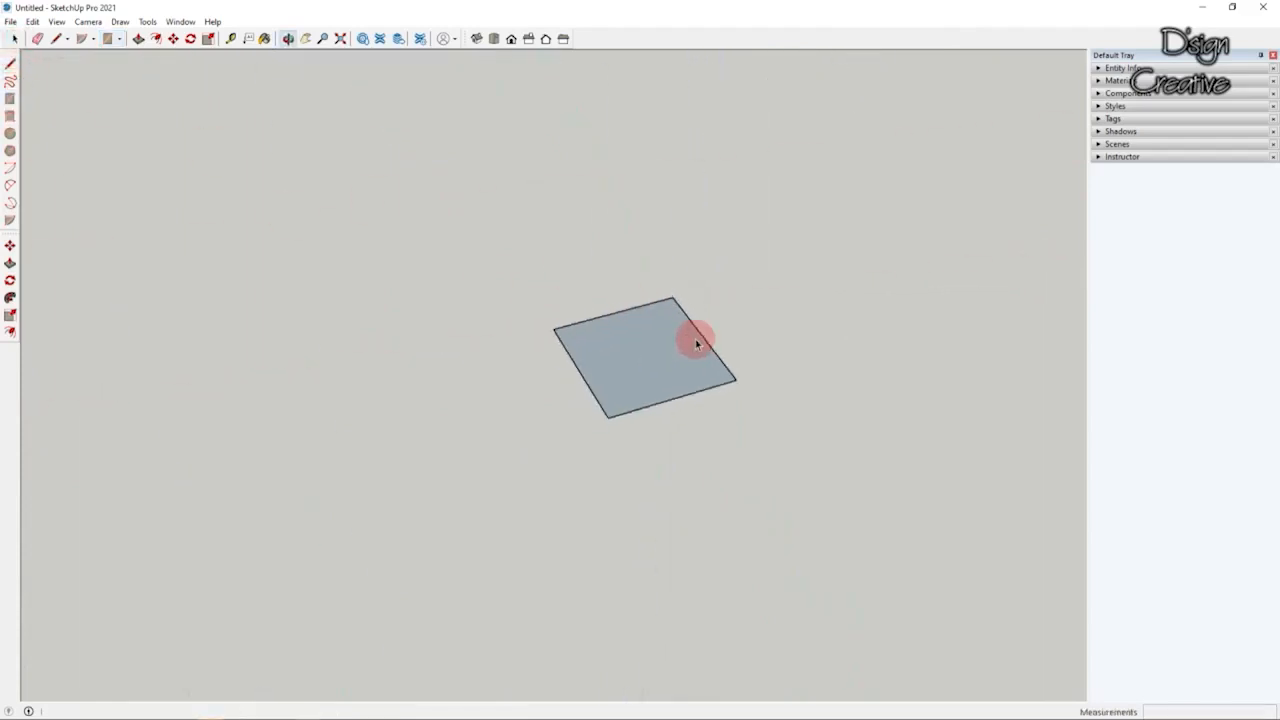
scroll(692, 343, down, 1)
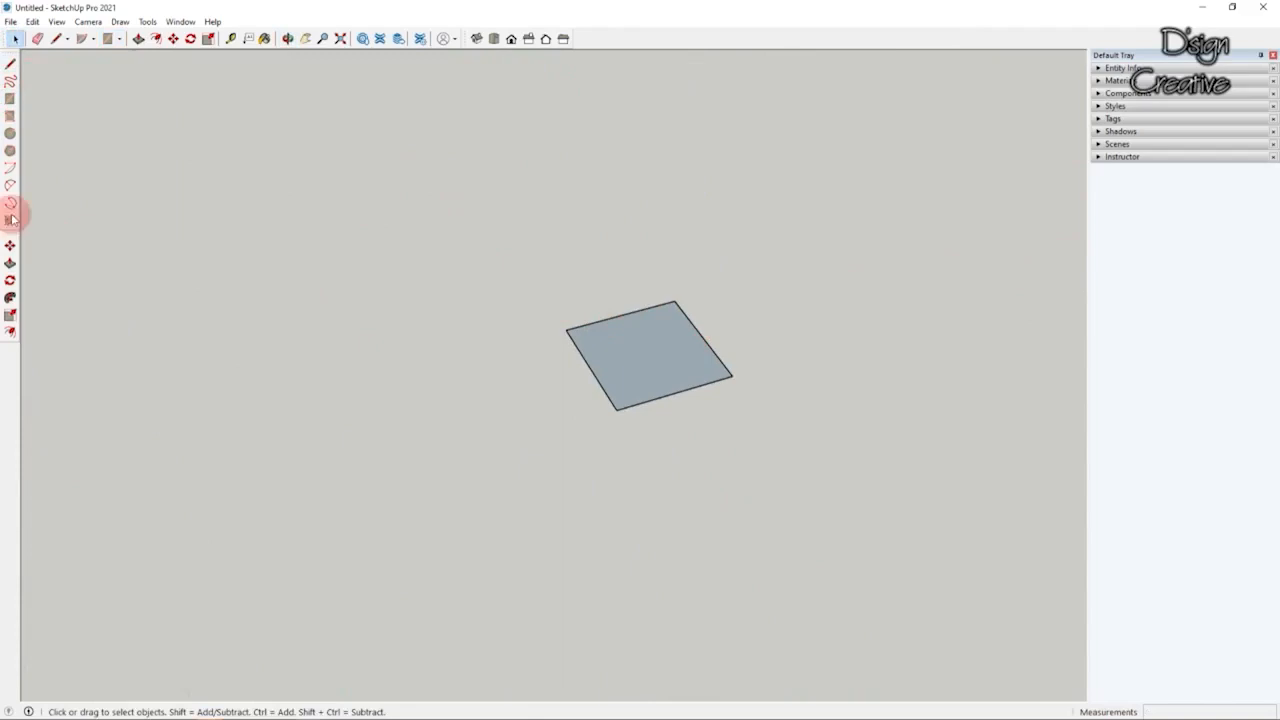
Step: Push/Pull the small square upward about 0.2 cm into an upright box
click(10, 263)
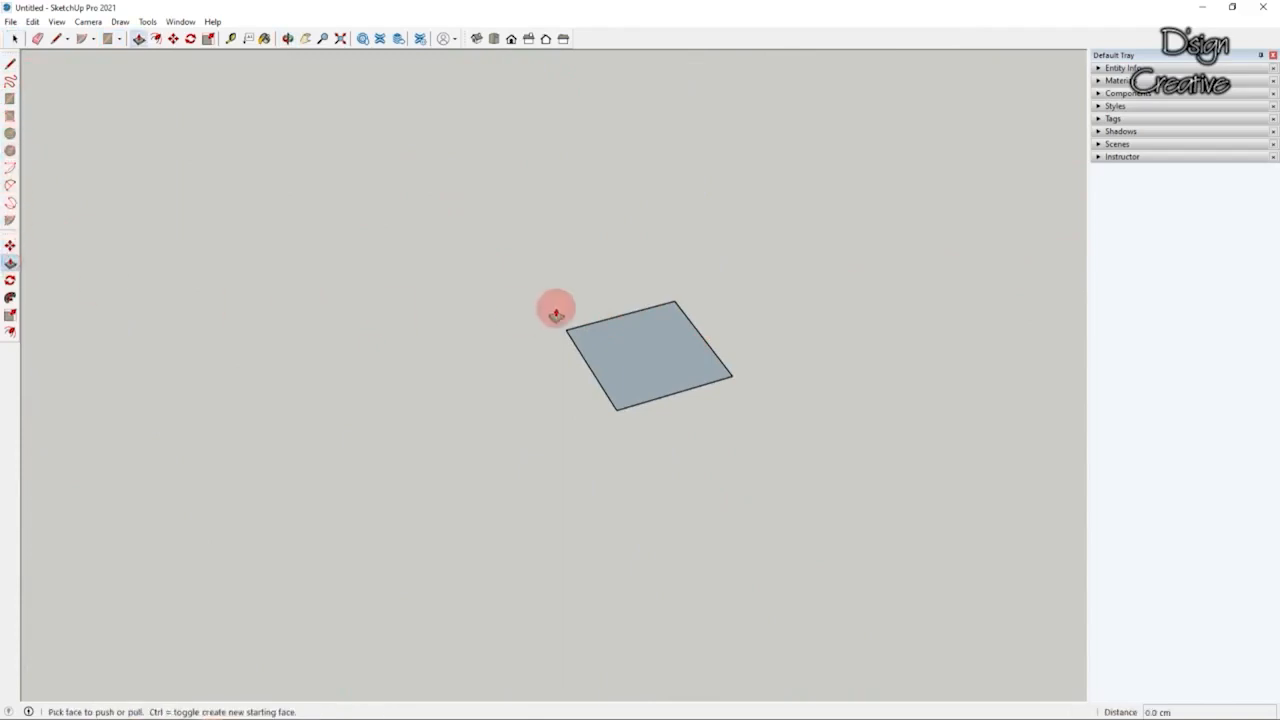
click(631, 331)
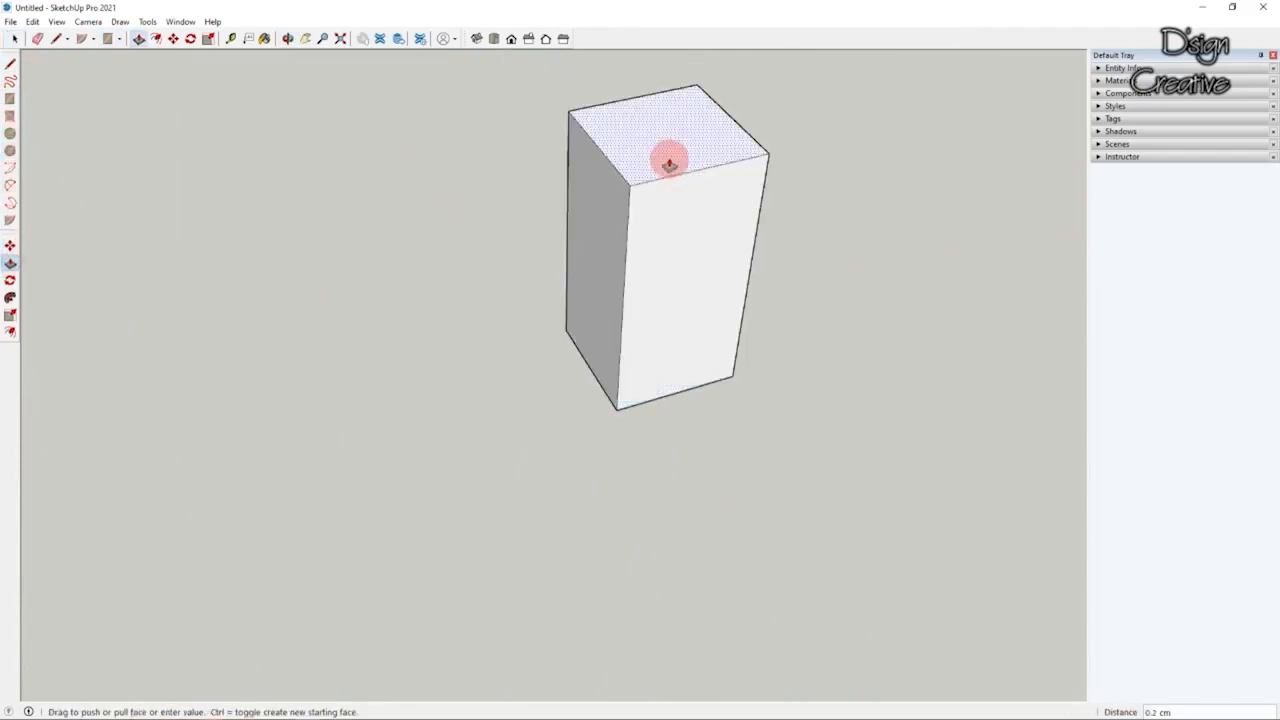
click(669, 163)
click(14, 38)
Step: Rotate the whole box 90° on the ground plane about a point near its front corner, from the red to the green axis
scroll(474, 272, down, 3)
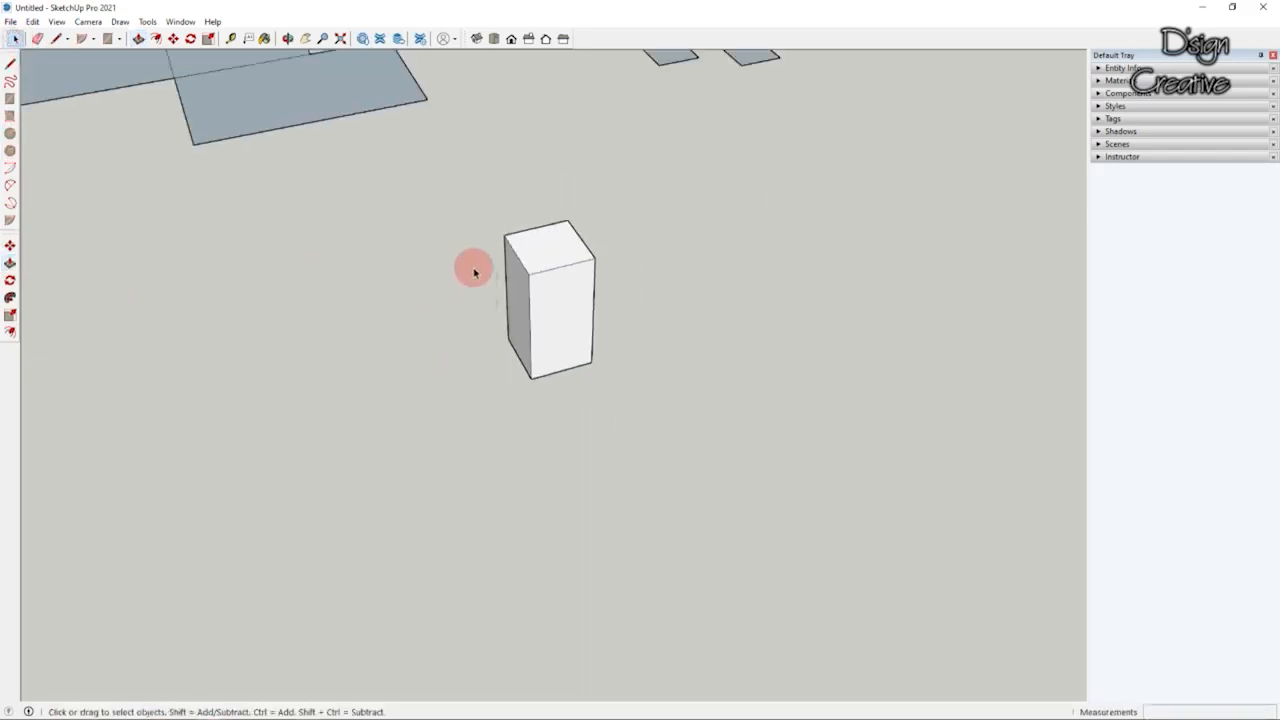
scroll(474, 251, up, 2)
drag(826, 189, 478, 547)
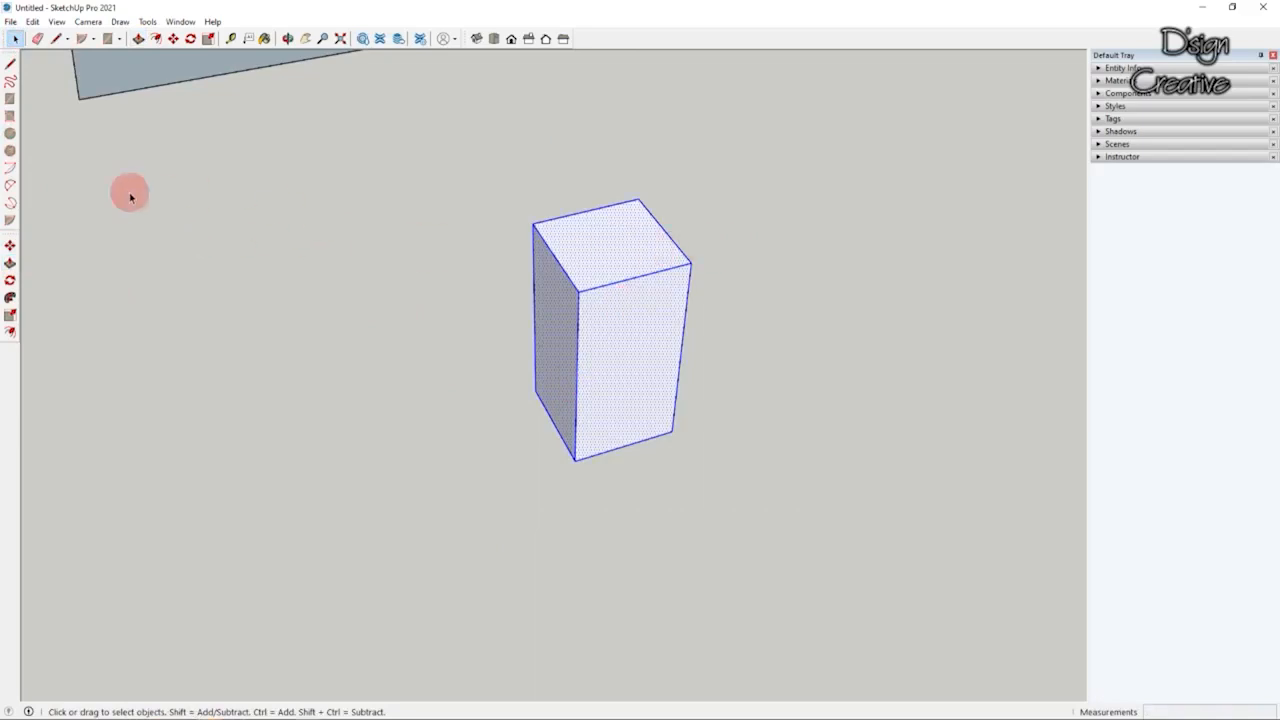
click(9, 283)
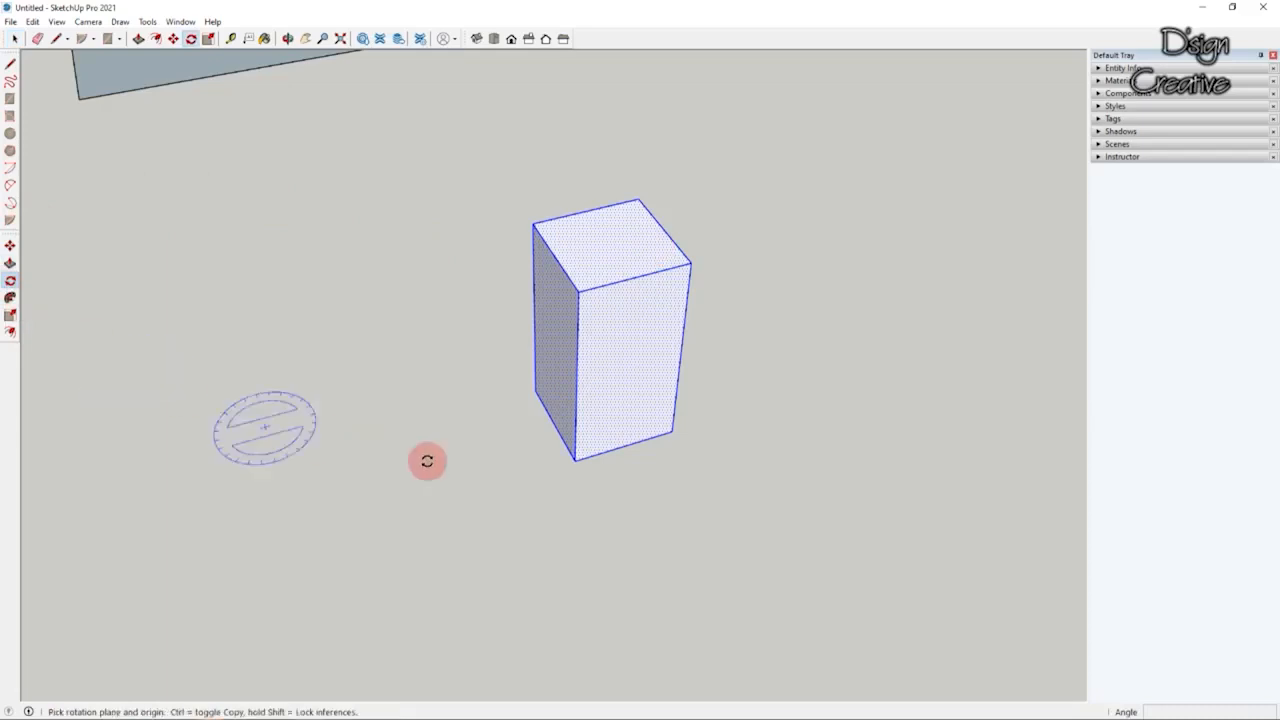
click(505, 516)
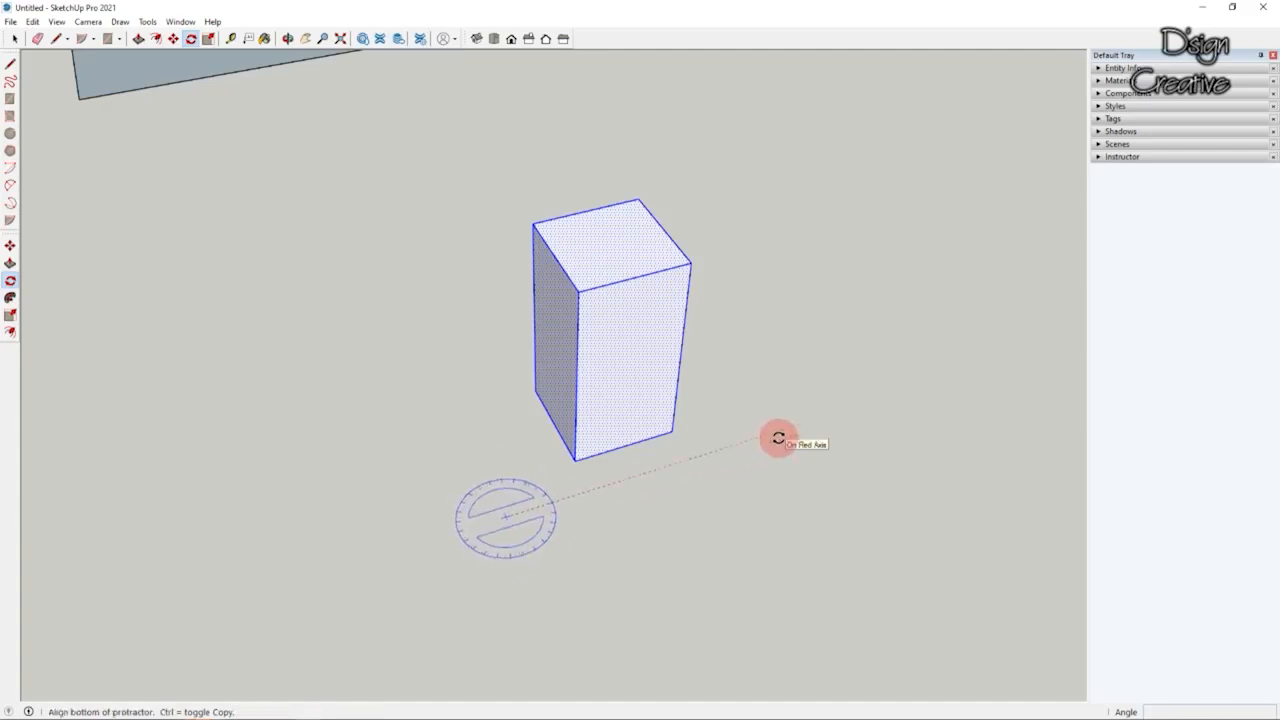
click(778, 438)
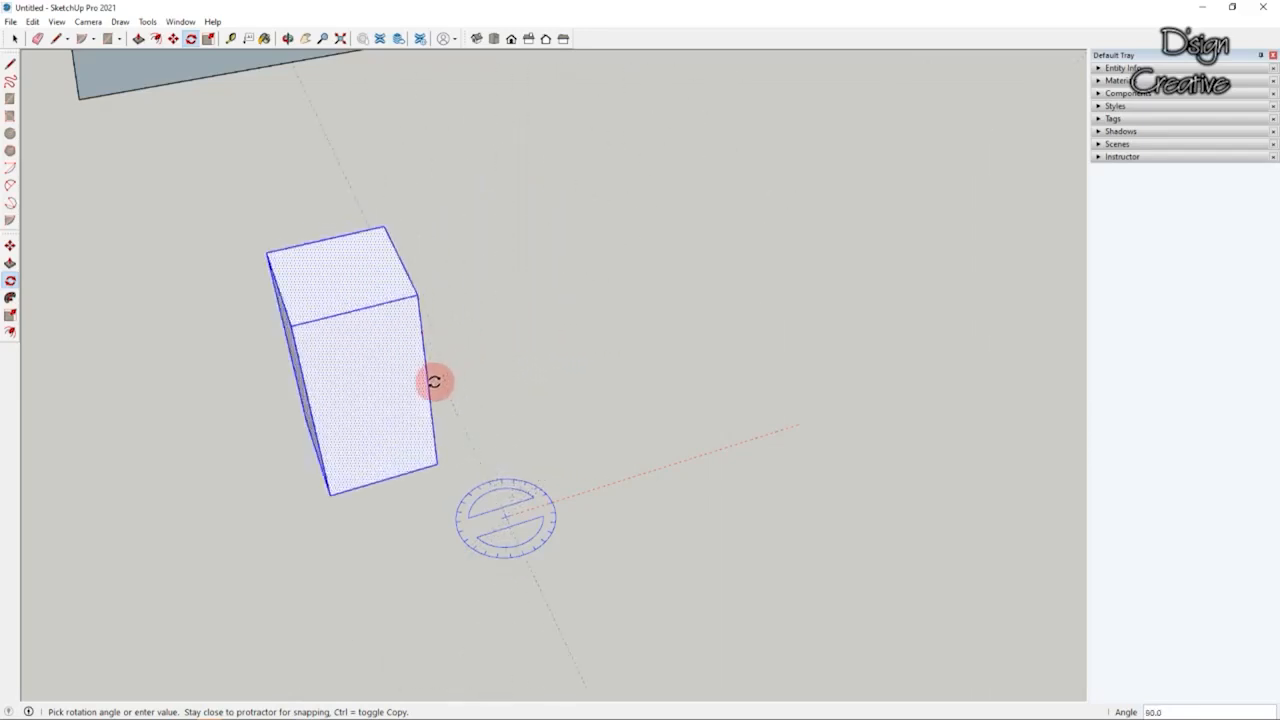
click(434, 383)
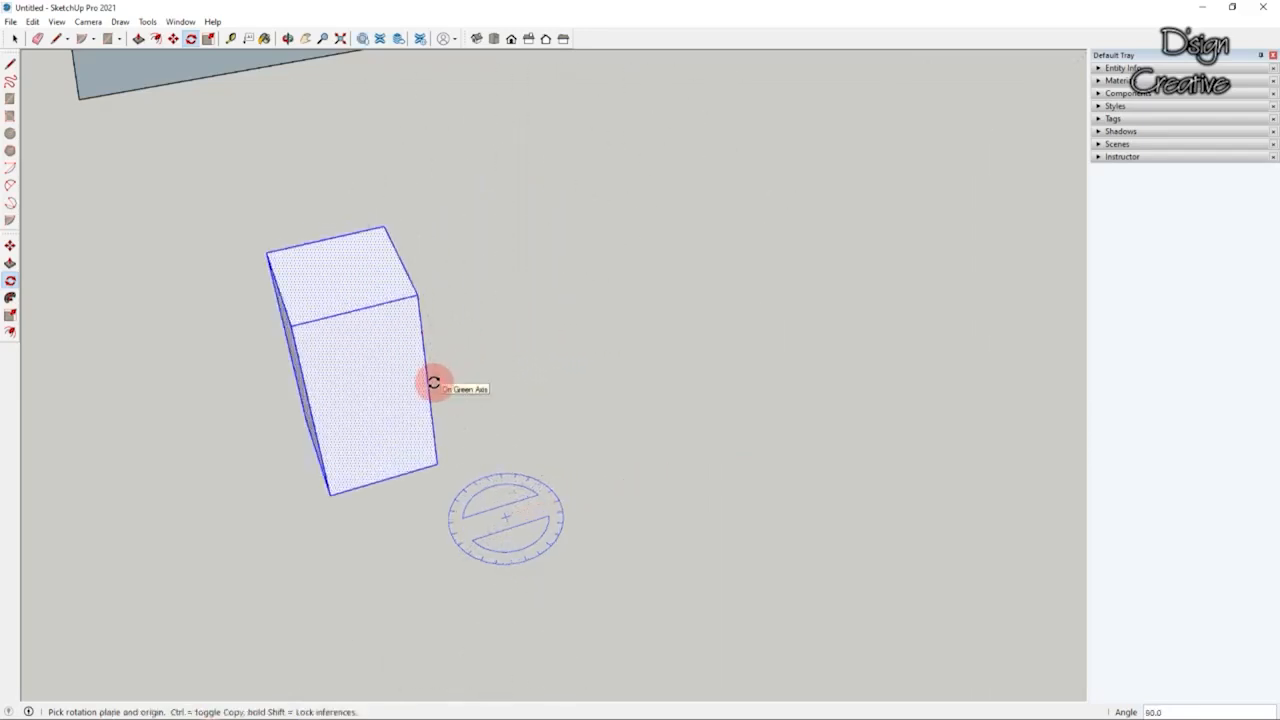
middle_drag(491, 517, 456, 347)
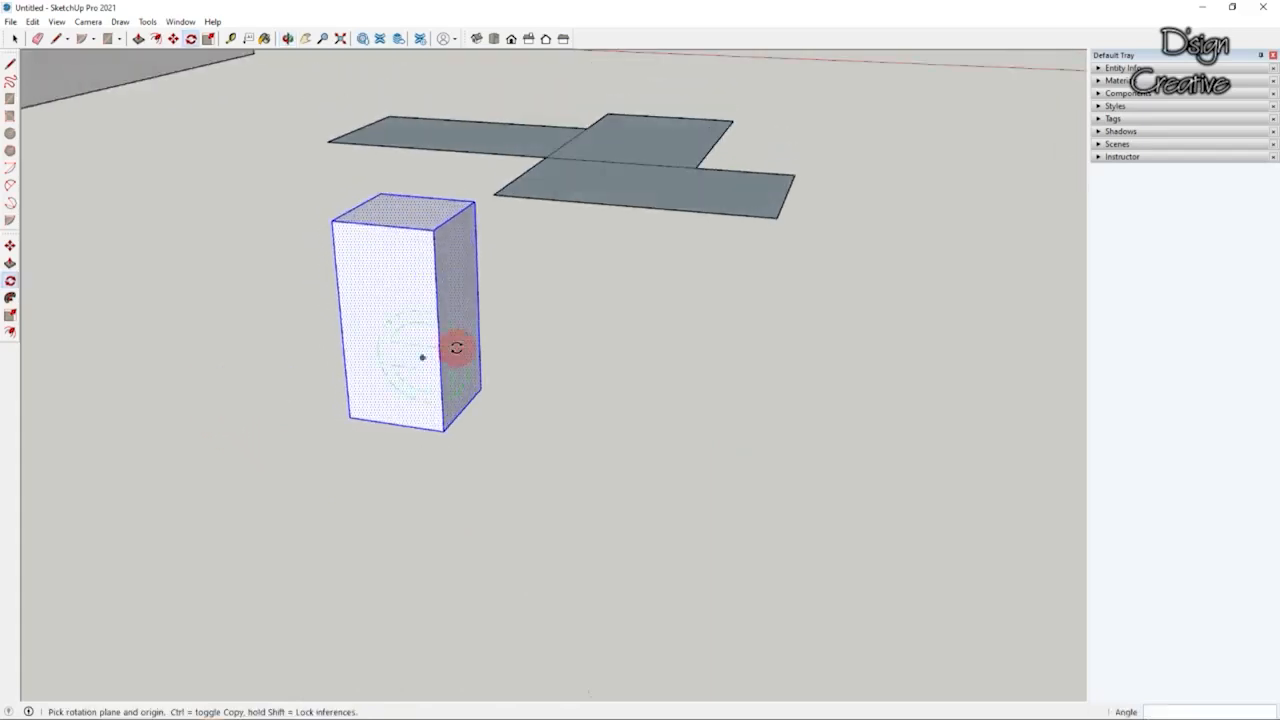
middle_drag(477, 434, 531, 373)
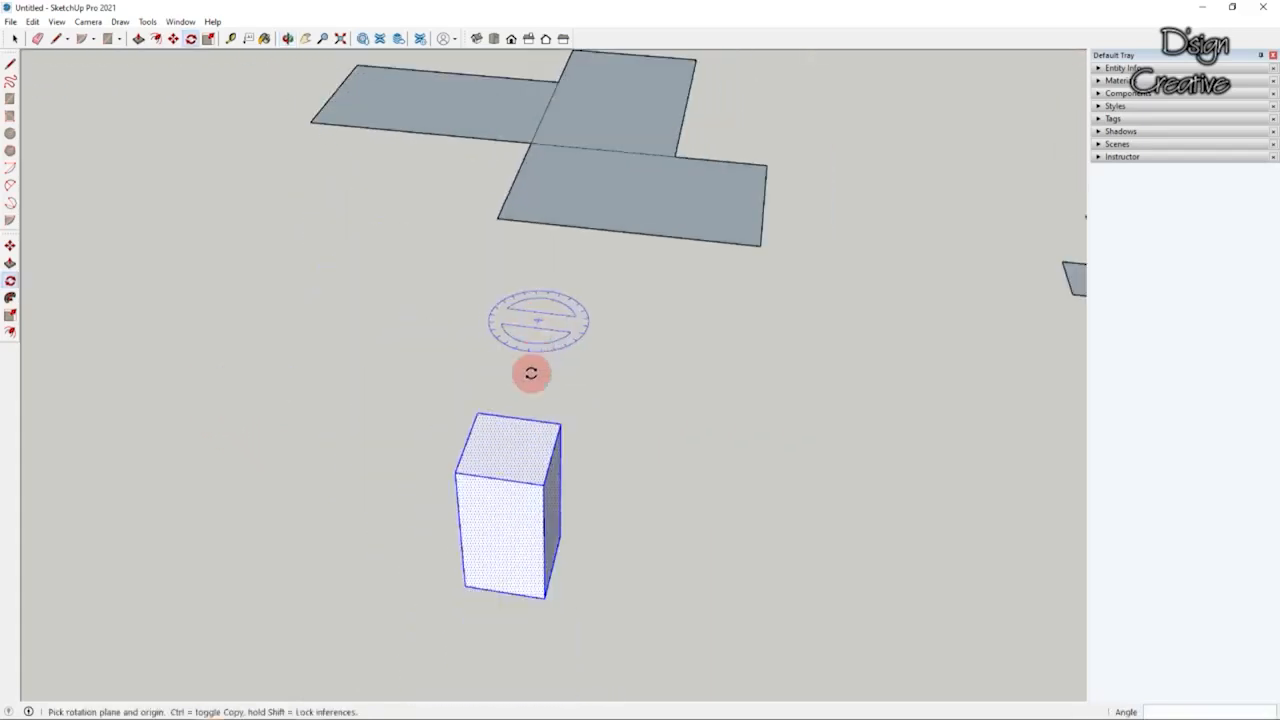
scroll(551, 531, up, 4)
scroll(546, 471, down, 4)
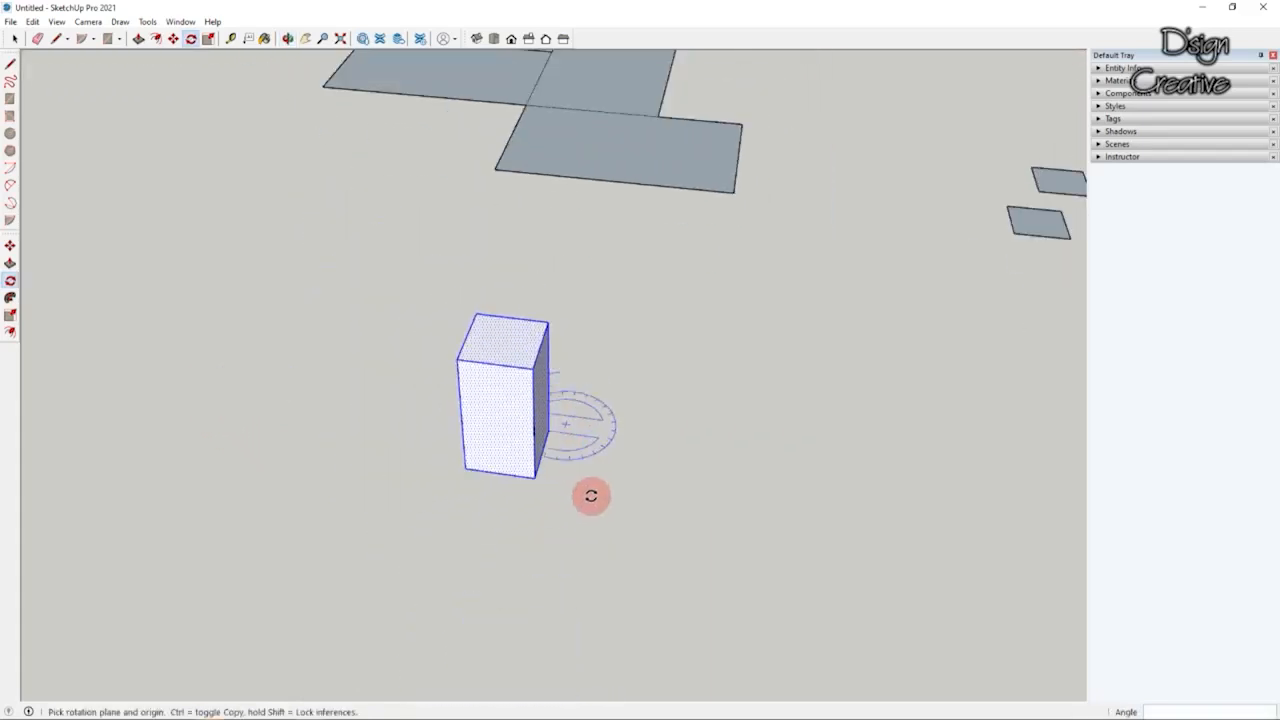
Step: Rotate-copy the selected box 90° on the ground plane about a point near its front corner and multiply the copy by 3
scroll(591, 496, up, 4)
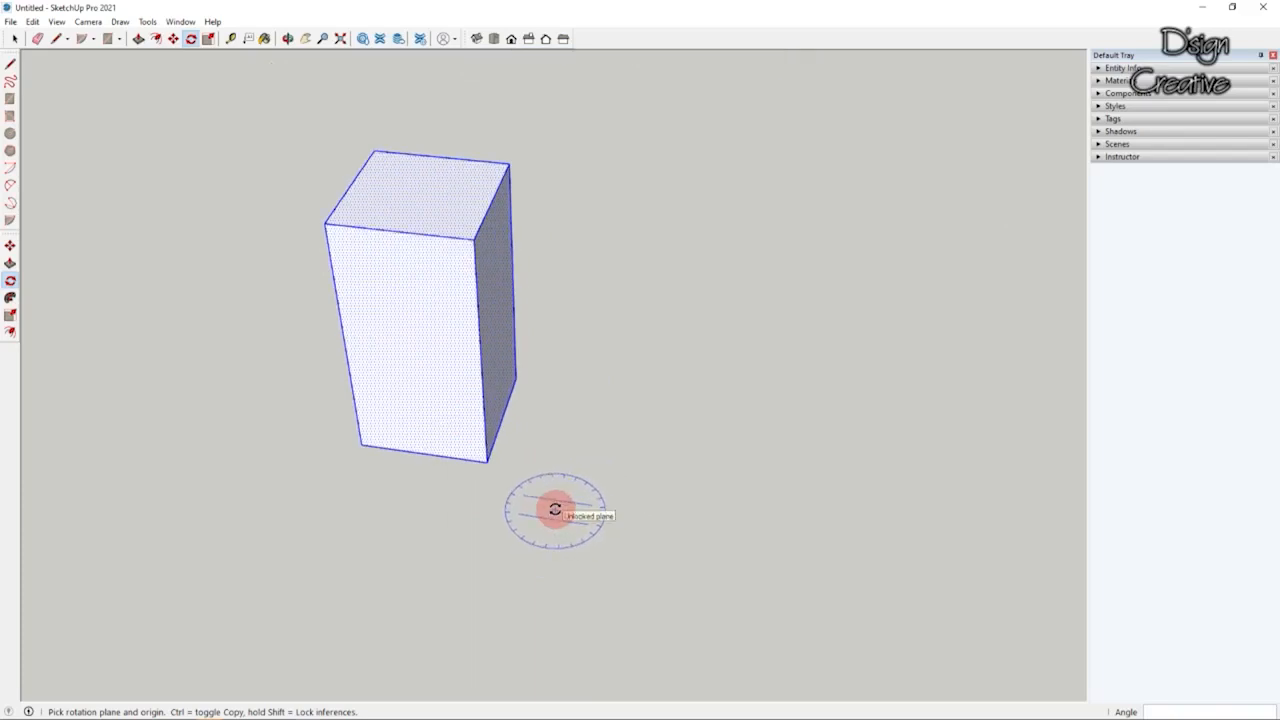
click(594, 511)
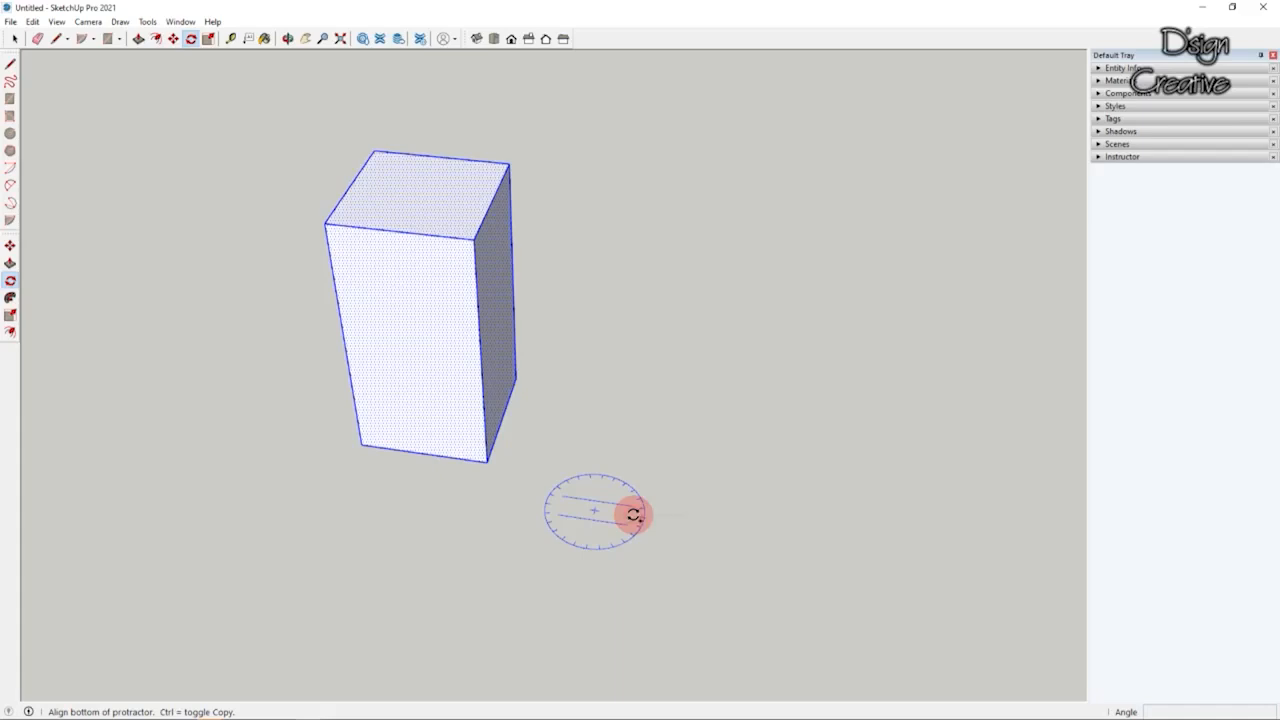
click(638, 510)
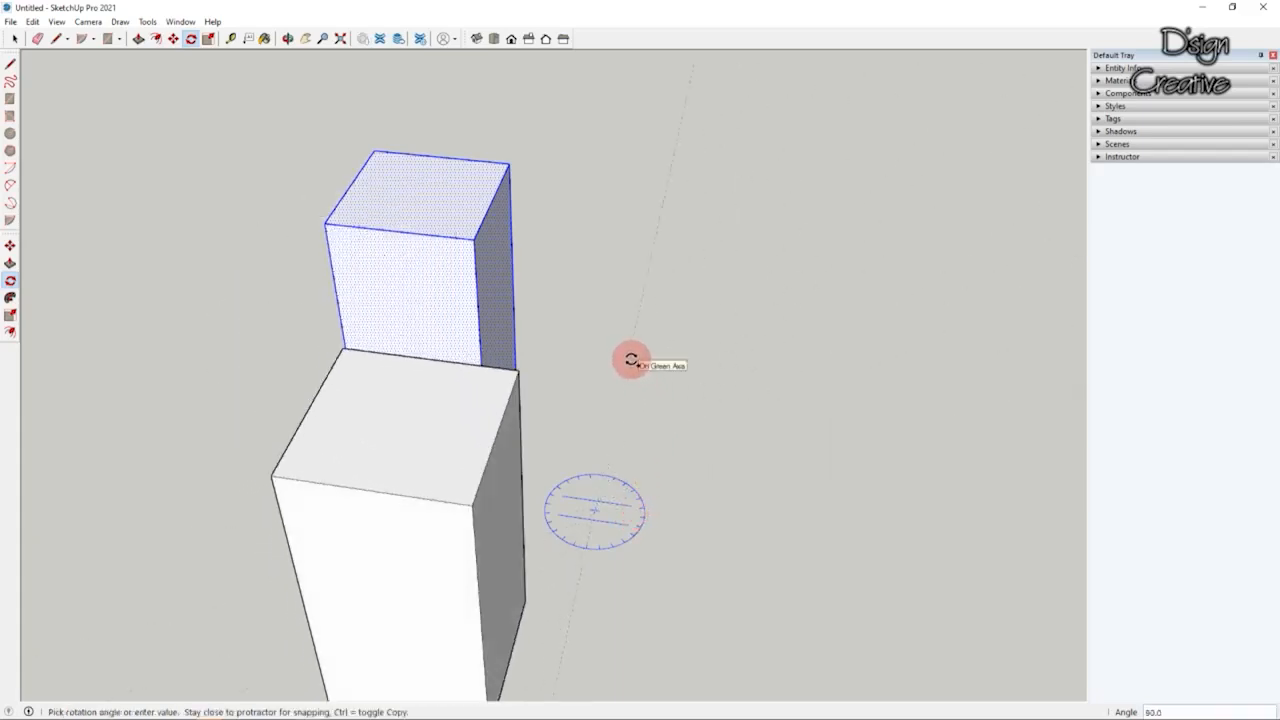
click(631, 360)
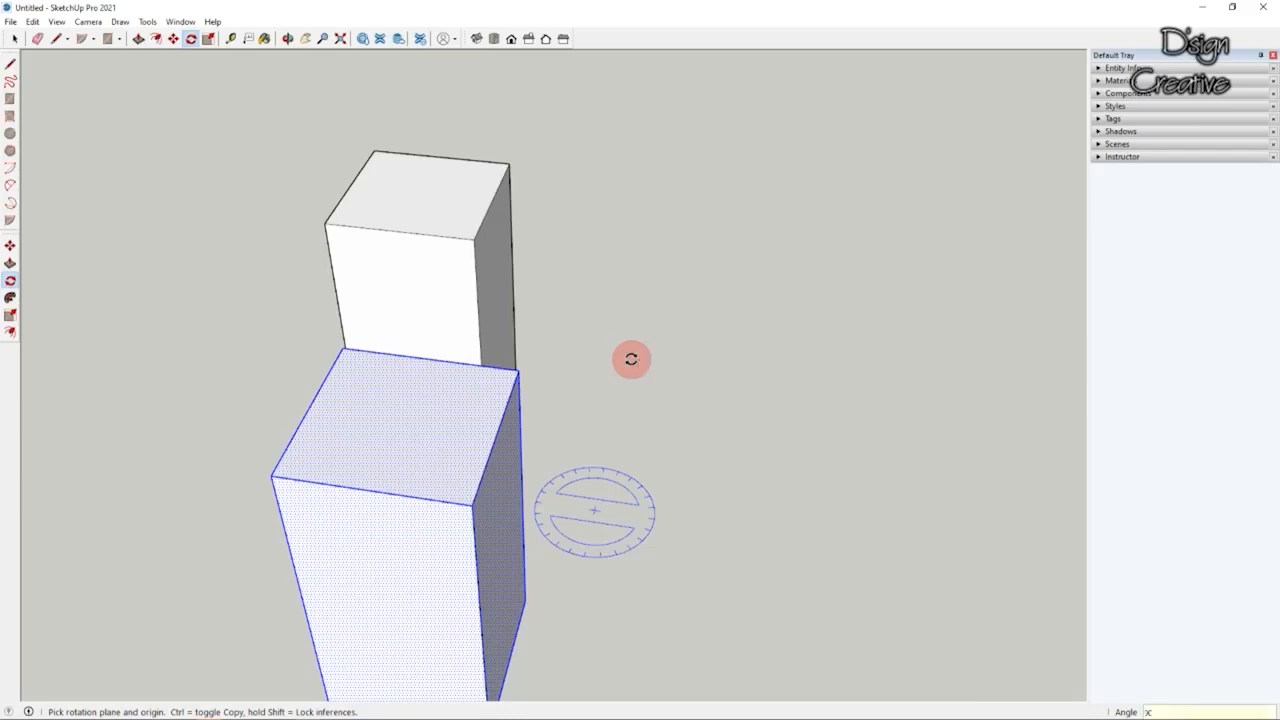
key(Return)
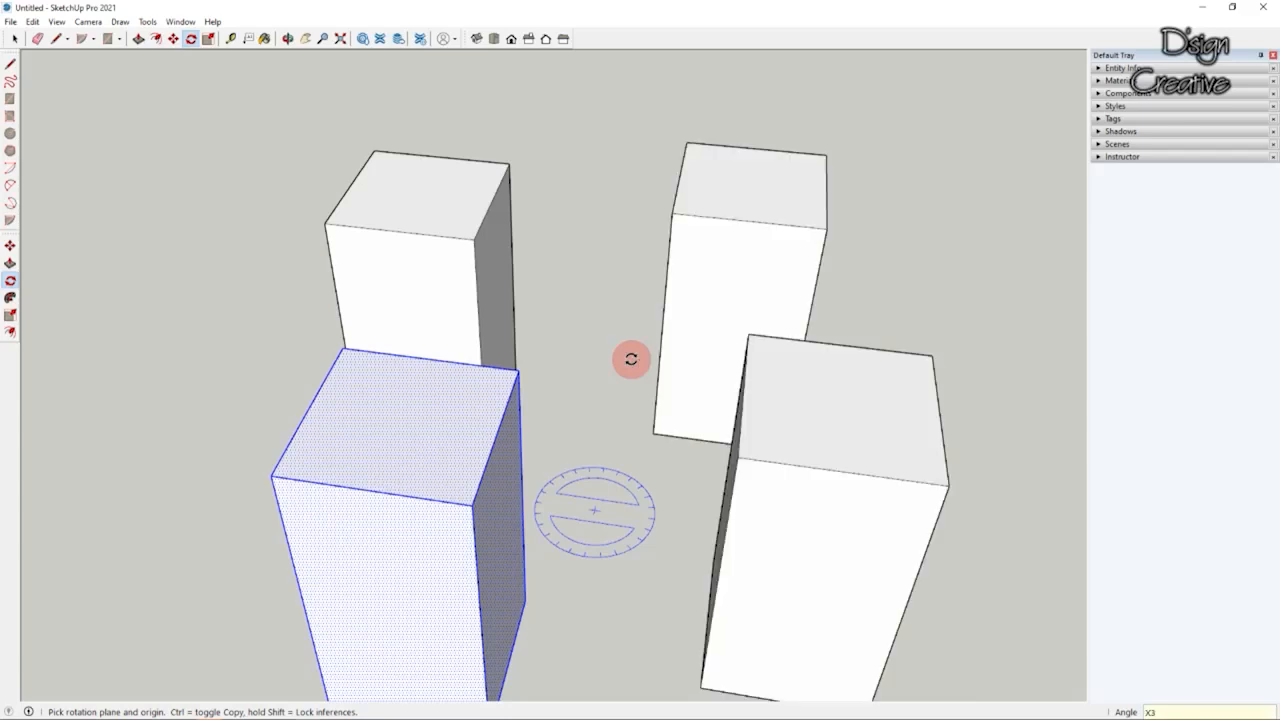
Step: Inspect the radial array of upright boxes from several angles
click(14, 38)
middle_drag(442, 204, 451, 400)
drag(575, 119, 258, 404)
middle_drag(260, 404, 586, 443)
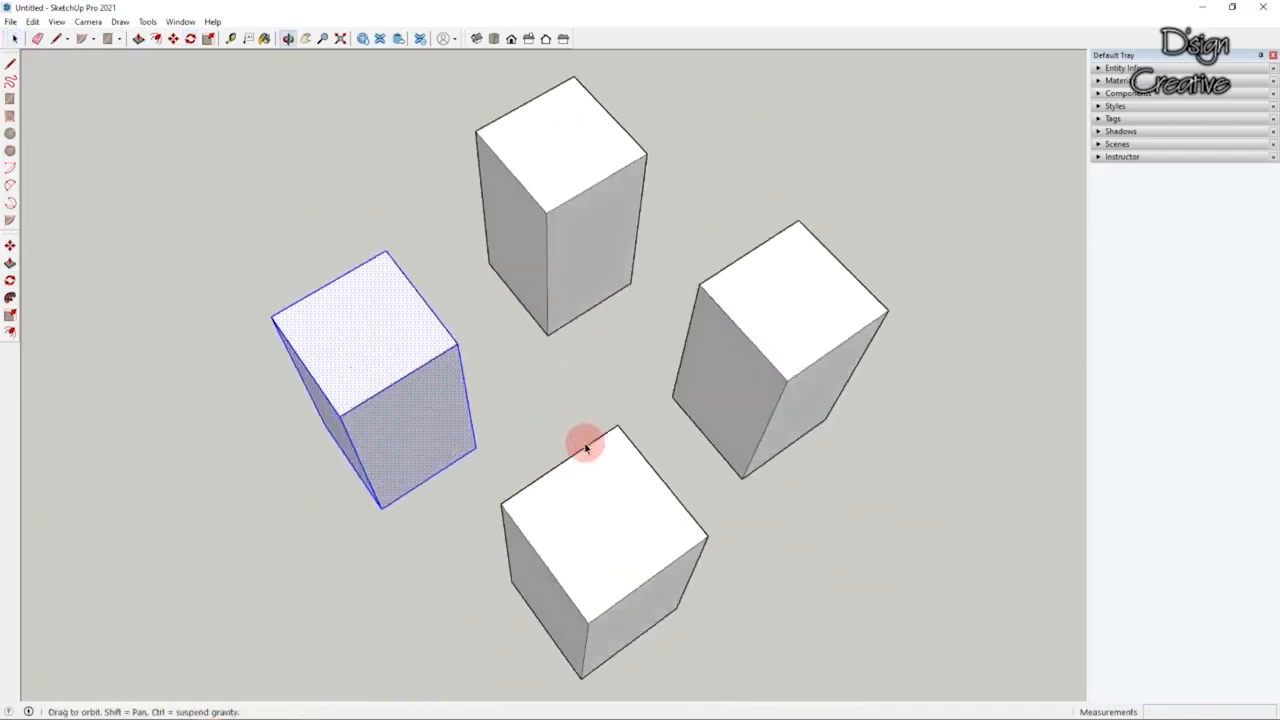
scroll(557, 419, up, 3)
scroll(557, 419, down, 3)
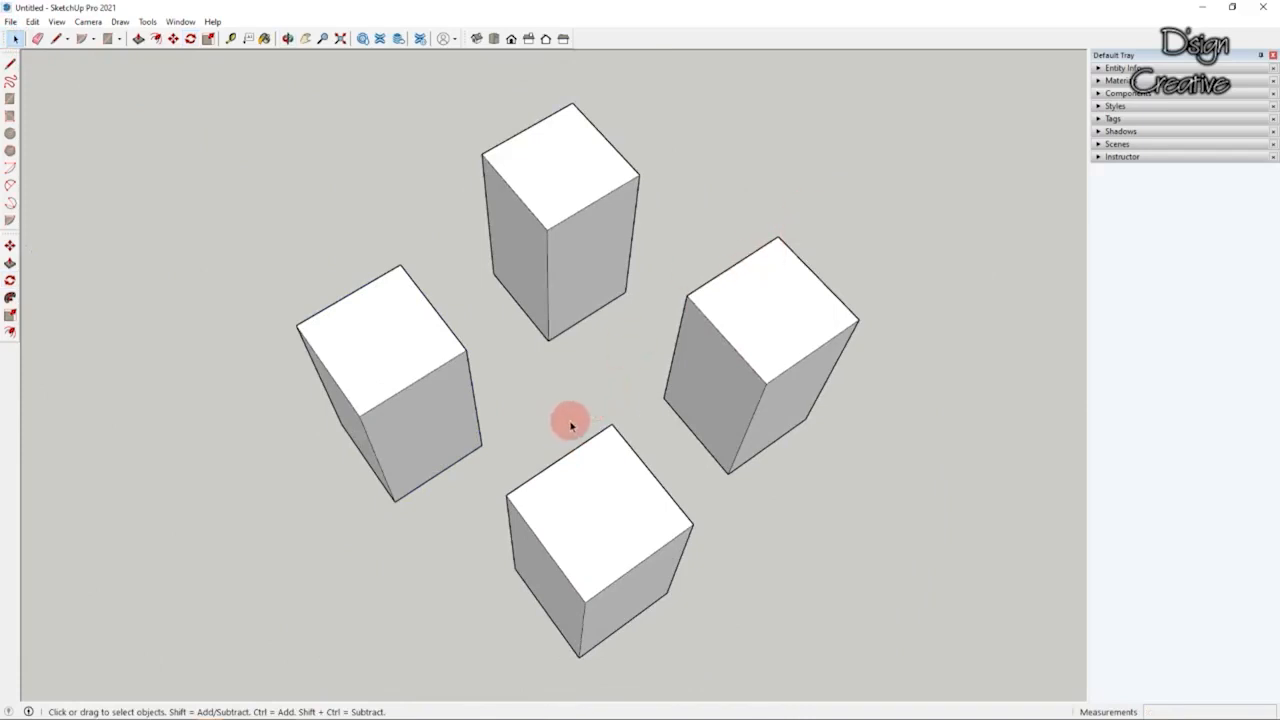
middle_drag(546, 417, 559, 424)
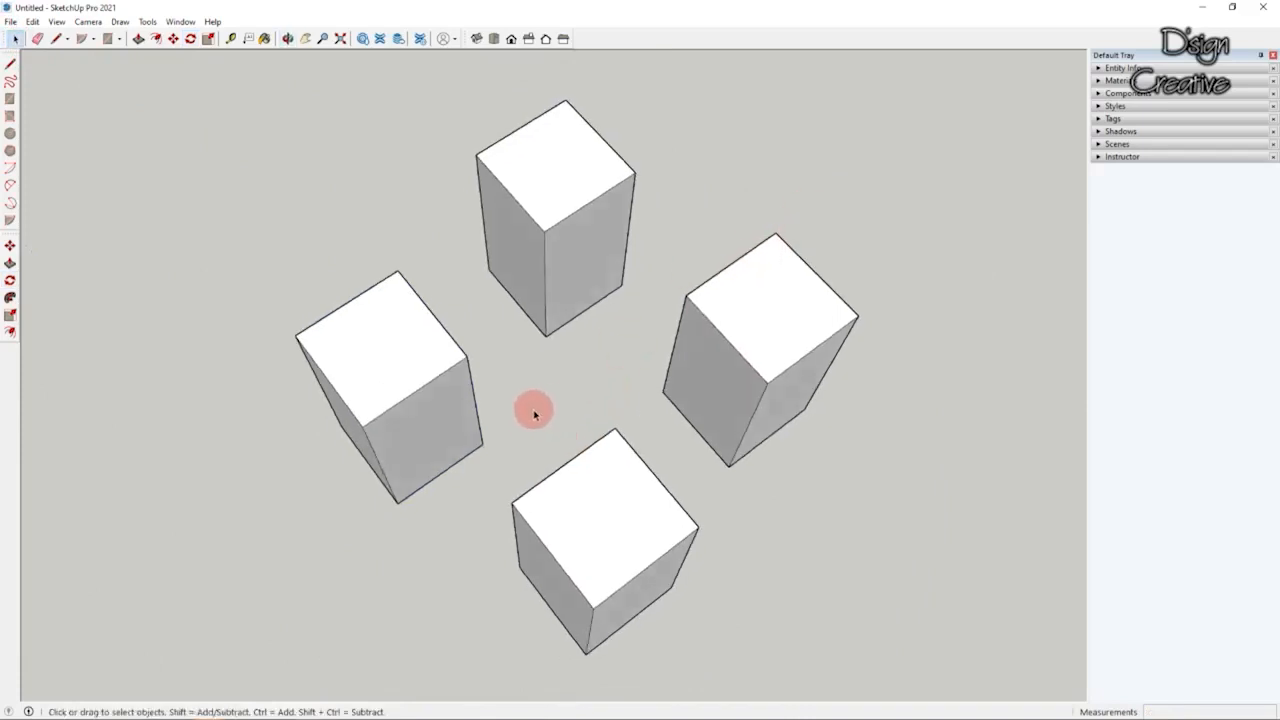
middle_drag(620, 428, 847, 224)
drag(842, 227, 568, 618)
drag(663, 168, 505, 338)
click(569, 390)
middle_drag(569, 390, 631, 390)
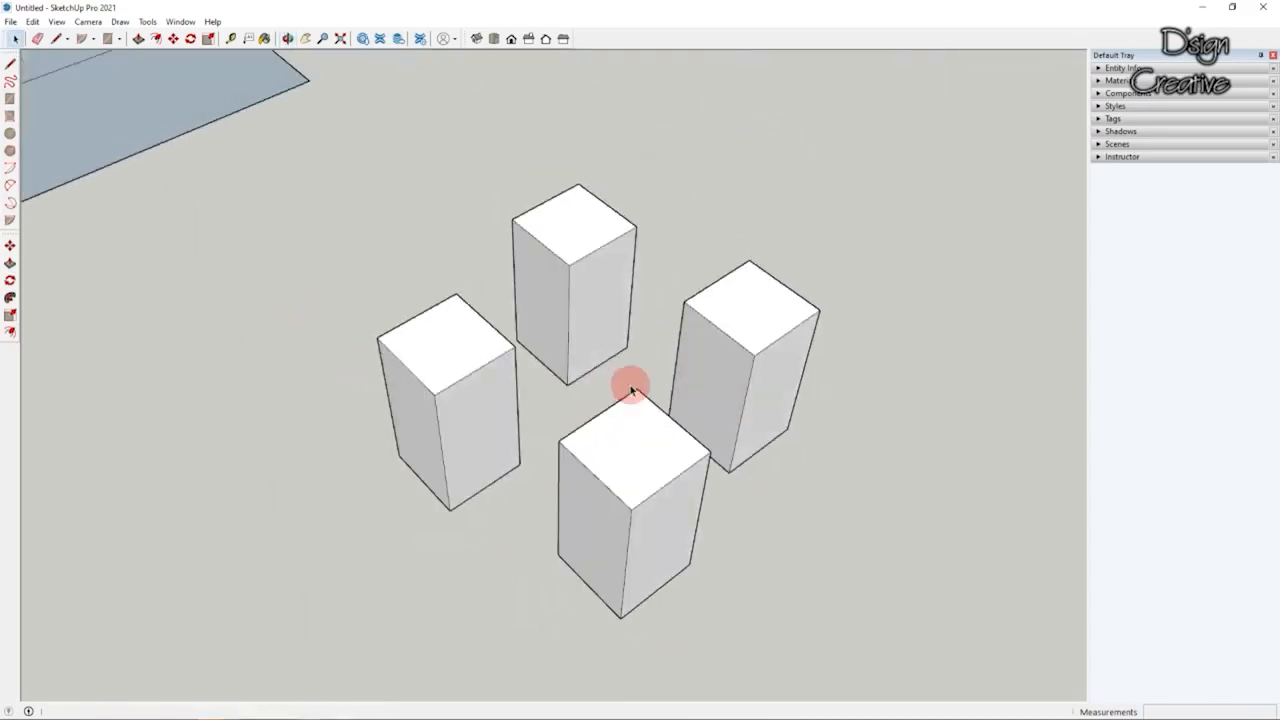
scroll(580, 377, up, 3)
middle_drag(580, 377, 418, 315)
scroll(418, 315, down, 2)
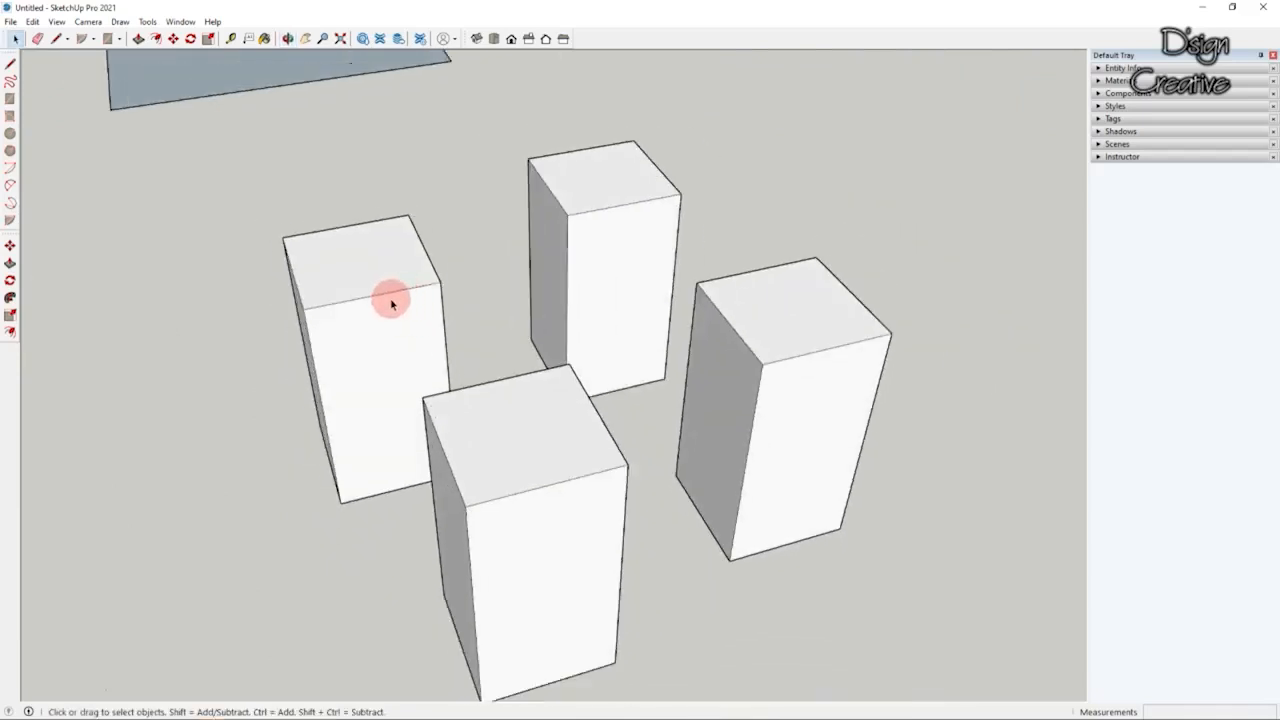
scroll(388, 330, down, 3)
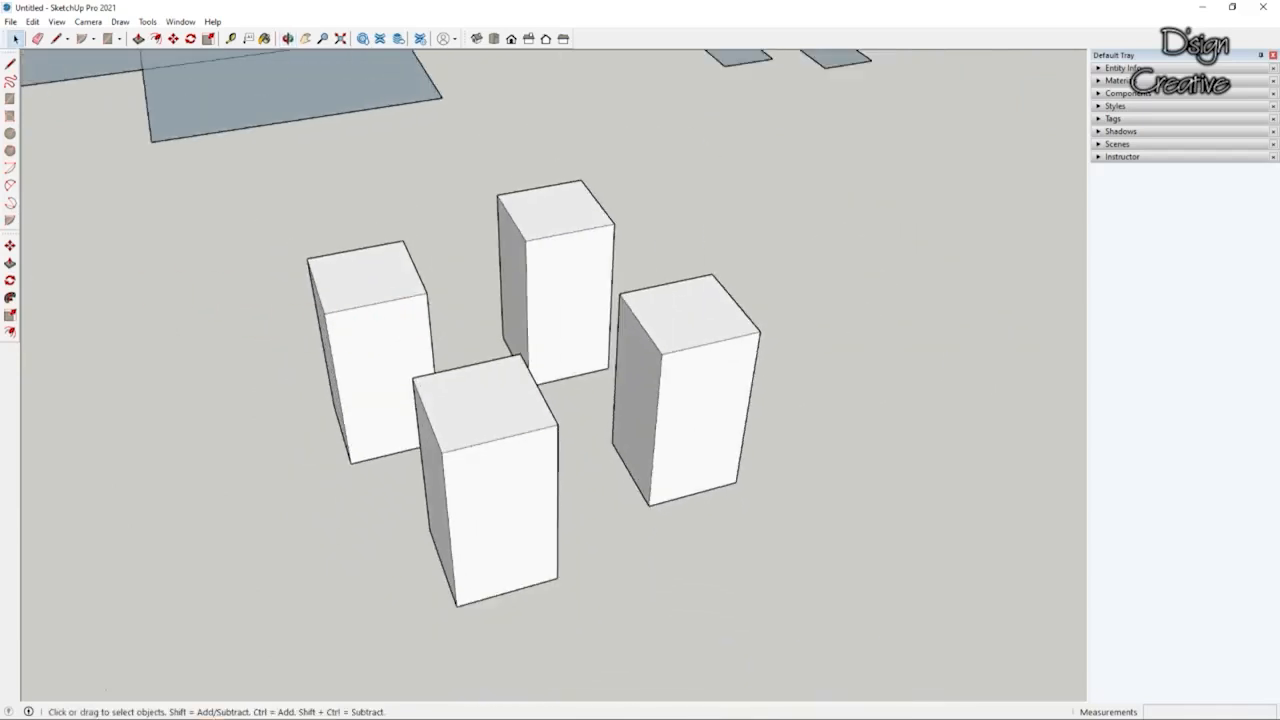
mouse_move(298, 446)
middle_down()
mouse_move(189, 475)
mouse_move(98, 477)
middle_up()
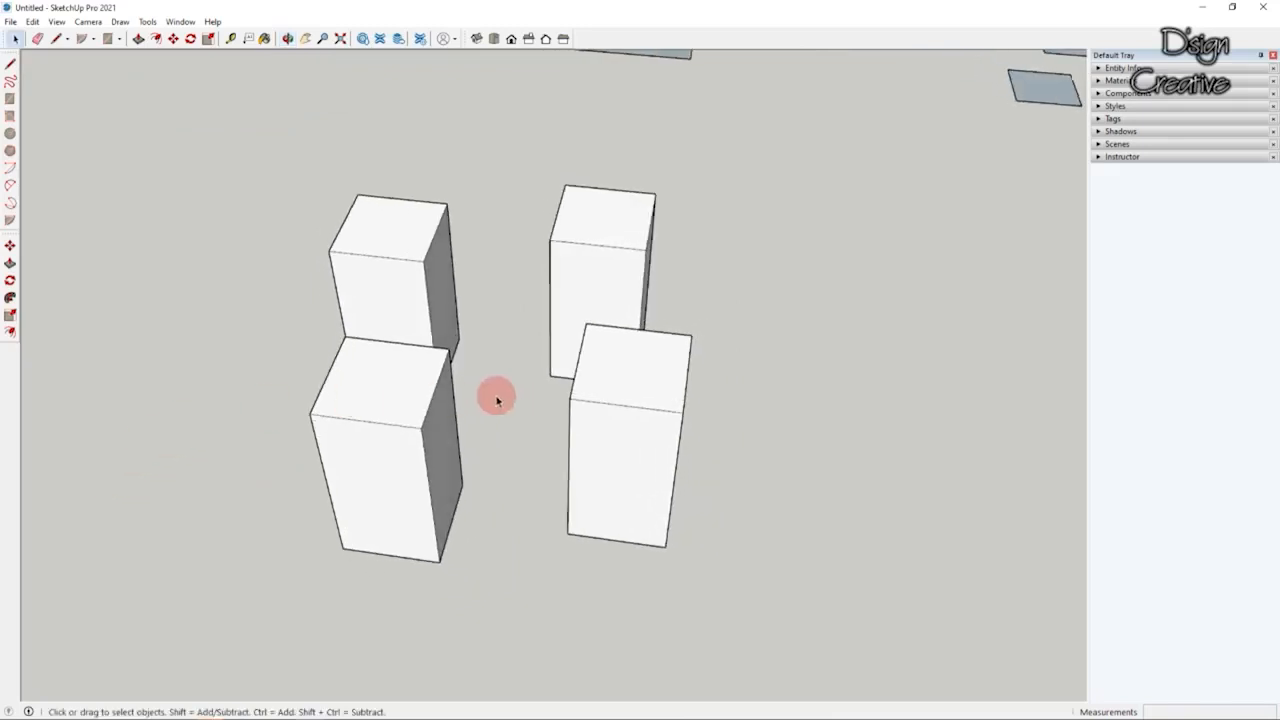
Step: Draw a circle of about 0.1 cm radius on the ground between the thick plate and the joined rectangles
click(305, 38)
drag(363, 287, 540, 342)
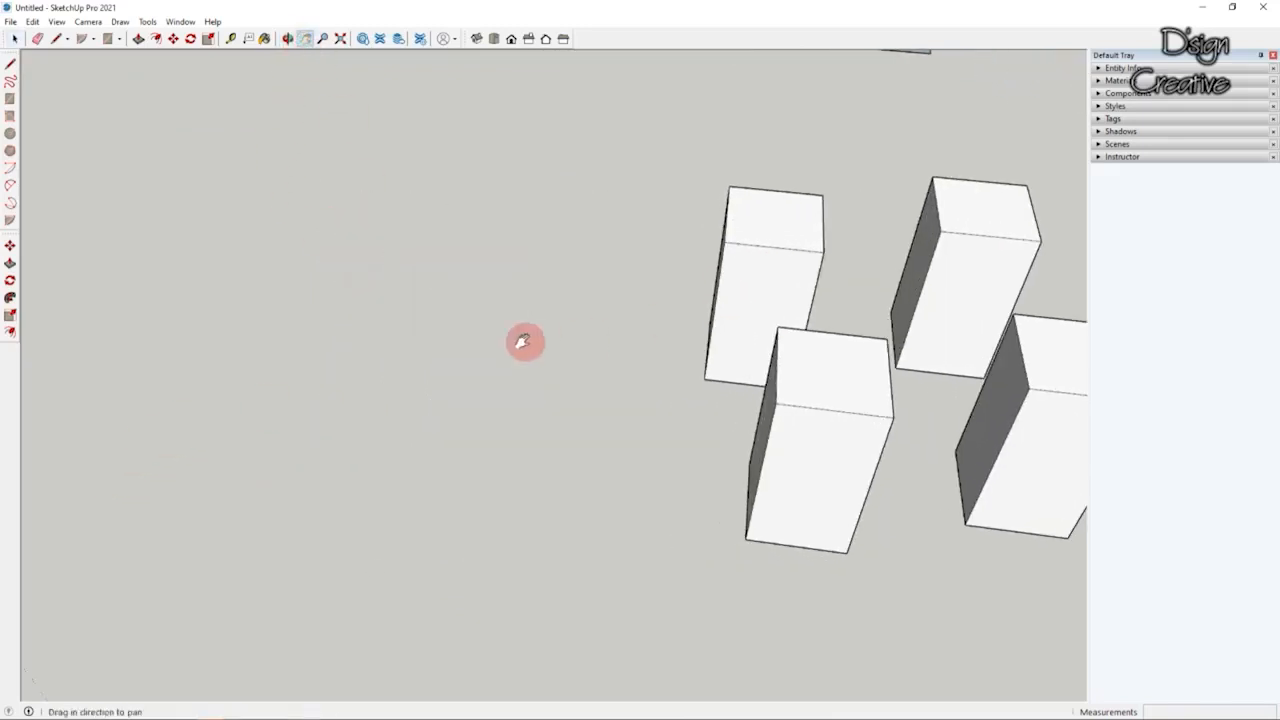
scroll(560, 346, down, 2)
mouse_move(563, 318)
middle_down()
mouse_move(698, 310)
mouse_move(672, 309)
middle_up()
mouse_move(585, 228)
mouse_down()
mouse_move(777, 270)
mouse_move(955, 244)
mouse_up()
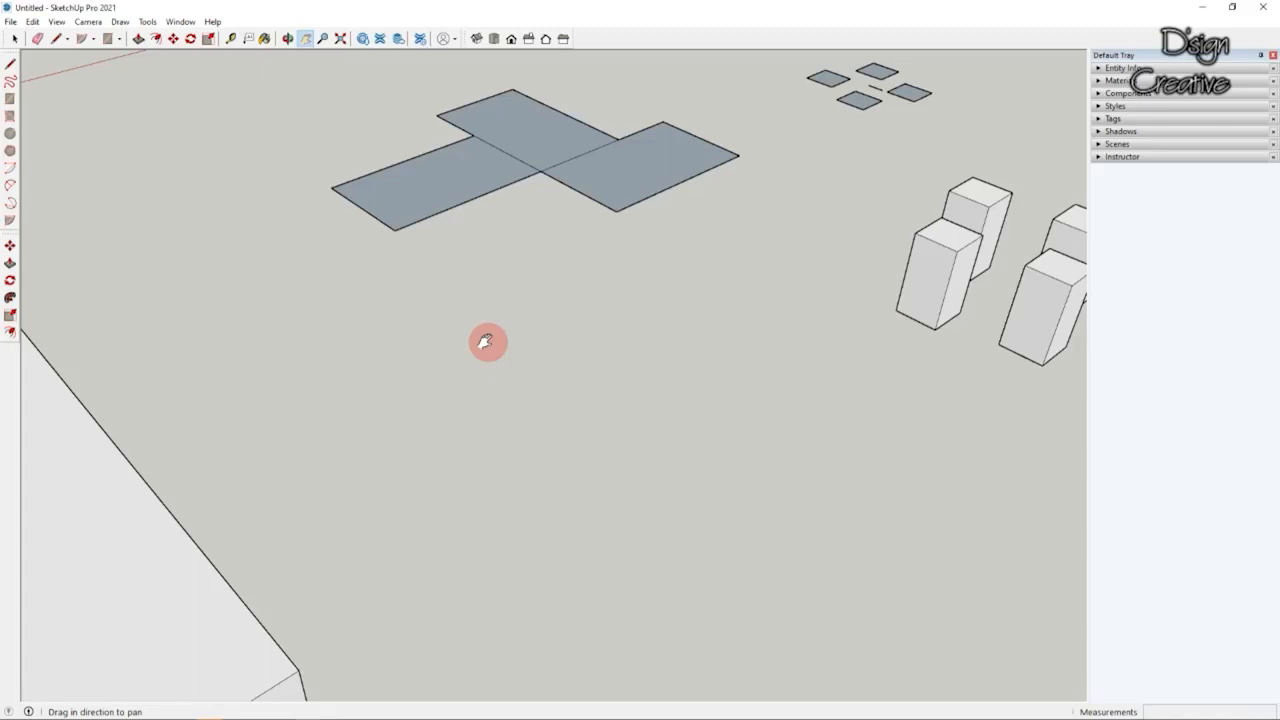
drag(370, 284, 423, 314)
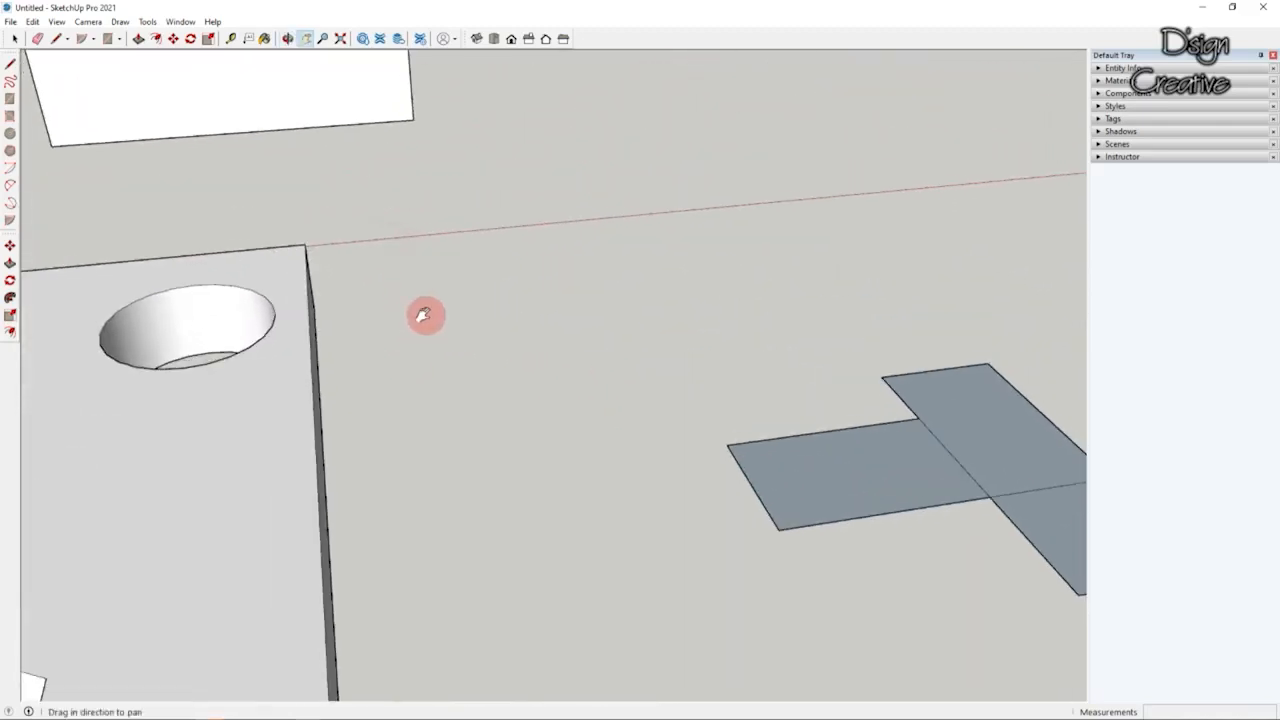
click(15, 38)
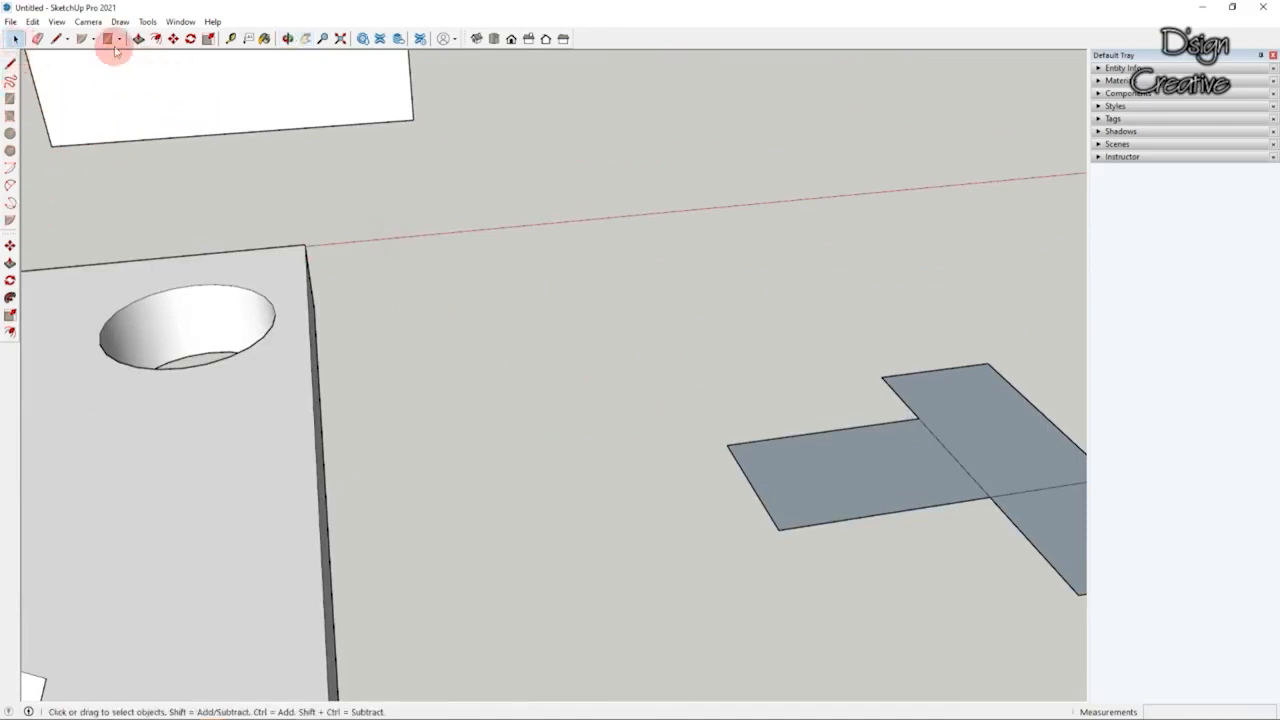
click(10, 133)
scroll(495, 347, up, 5)
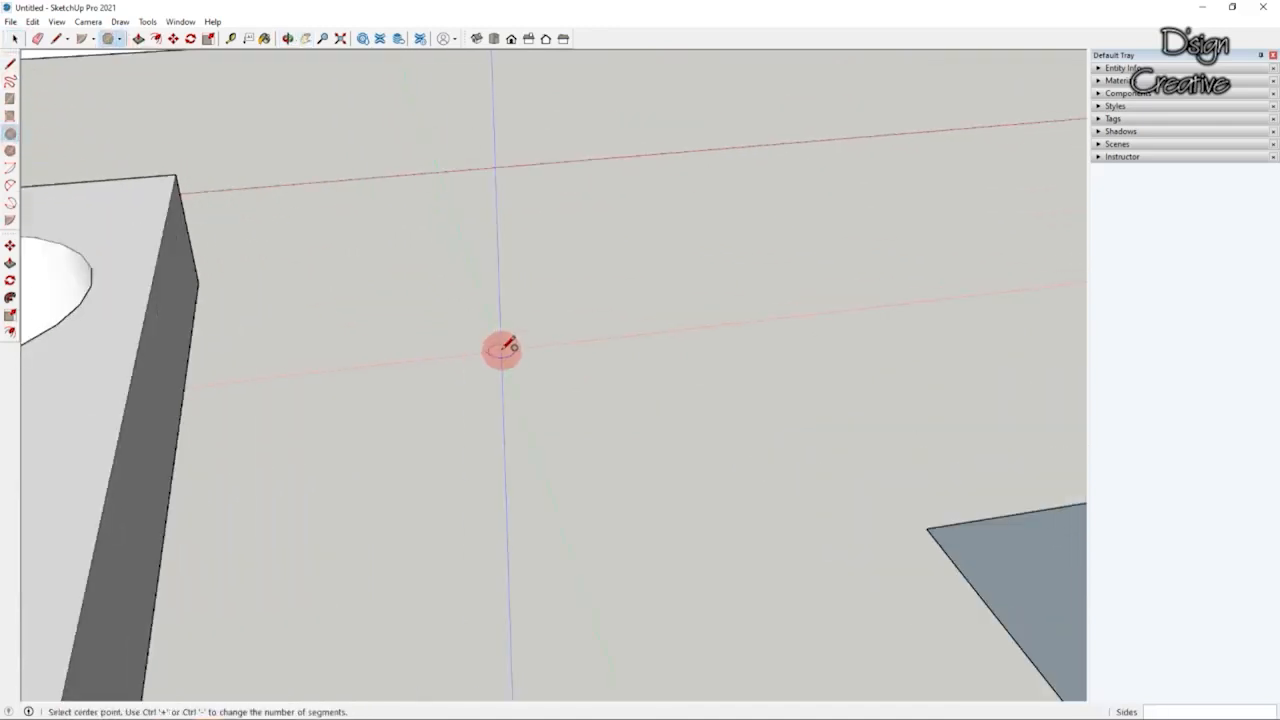
click(510, 344)
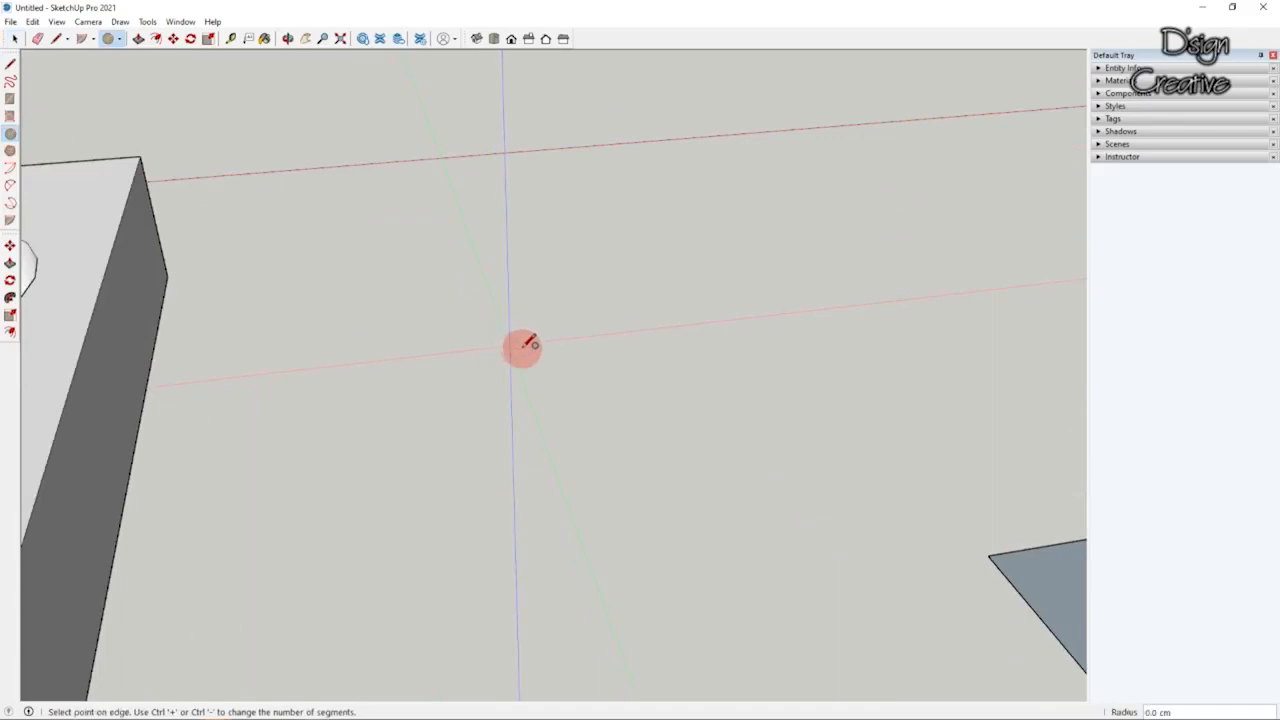
scroll(525, 354, up, 1)
middle_drag(525, 354, 508, 386)
scroll(508, 384, down, 3)
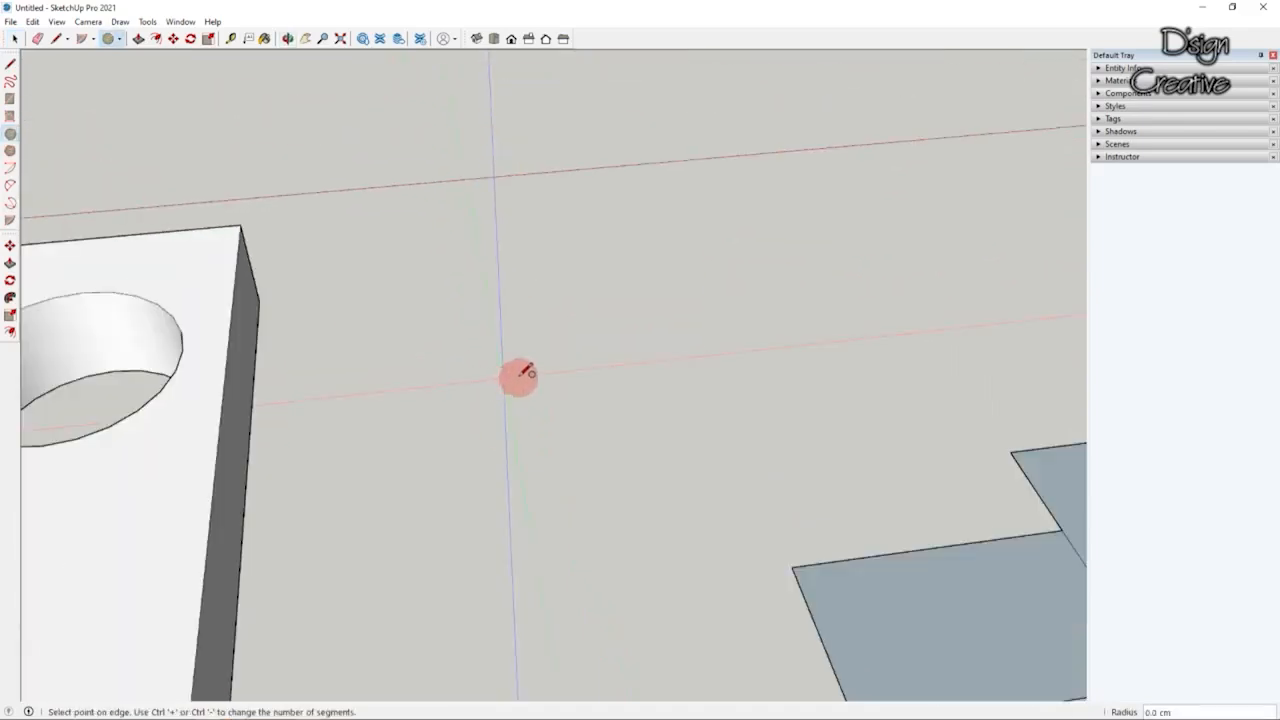
scroll(522, 376, up, 1)
scroll(548, 367, down, 1)
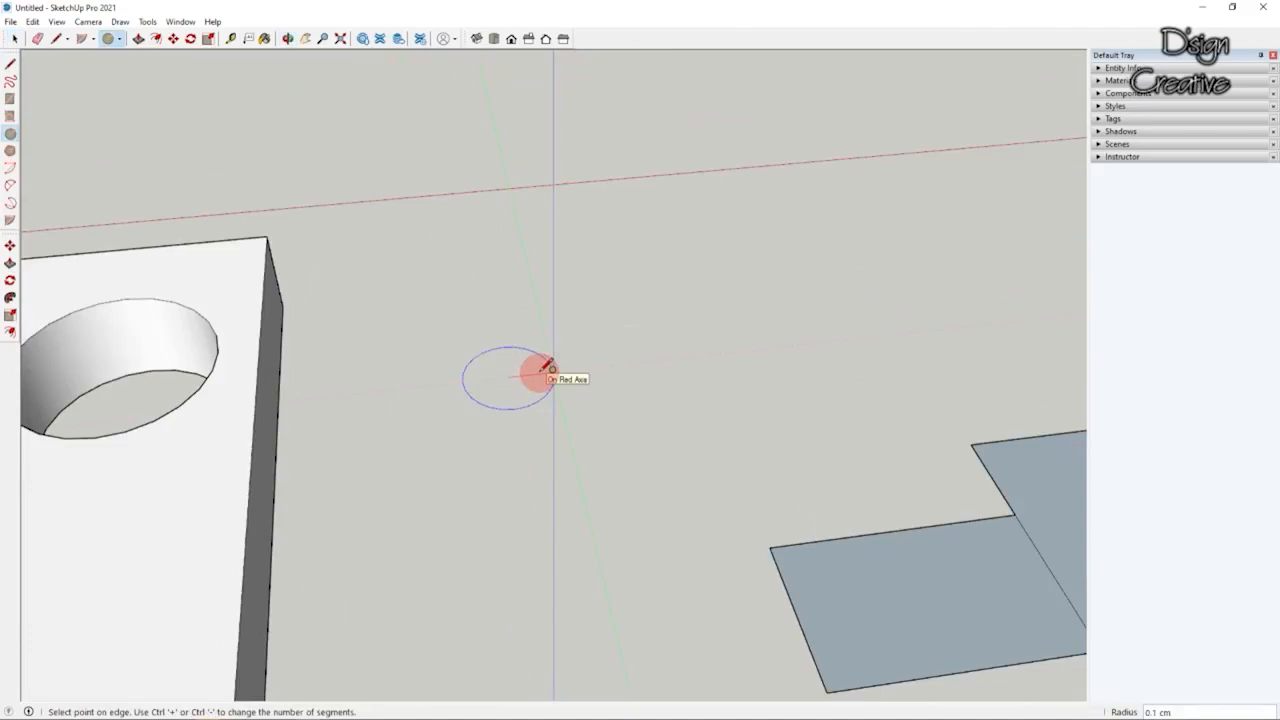
click(548, 367)
click(14, 38)
Step: Draw a vertical line about 0.8 cm long upward from the centre of the small circle
scroll(562, 393, down, 1)
scroll(562, 393, down, 1)
scroll(463, 414, down, 3)
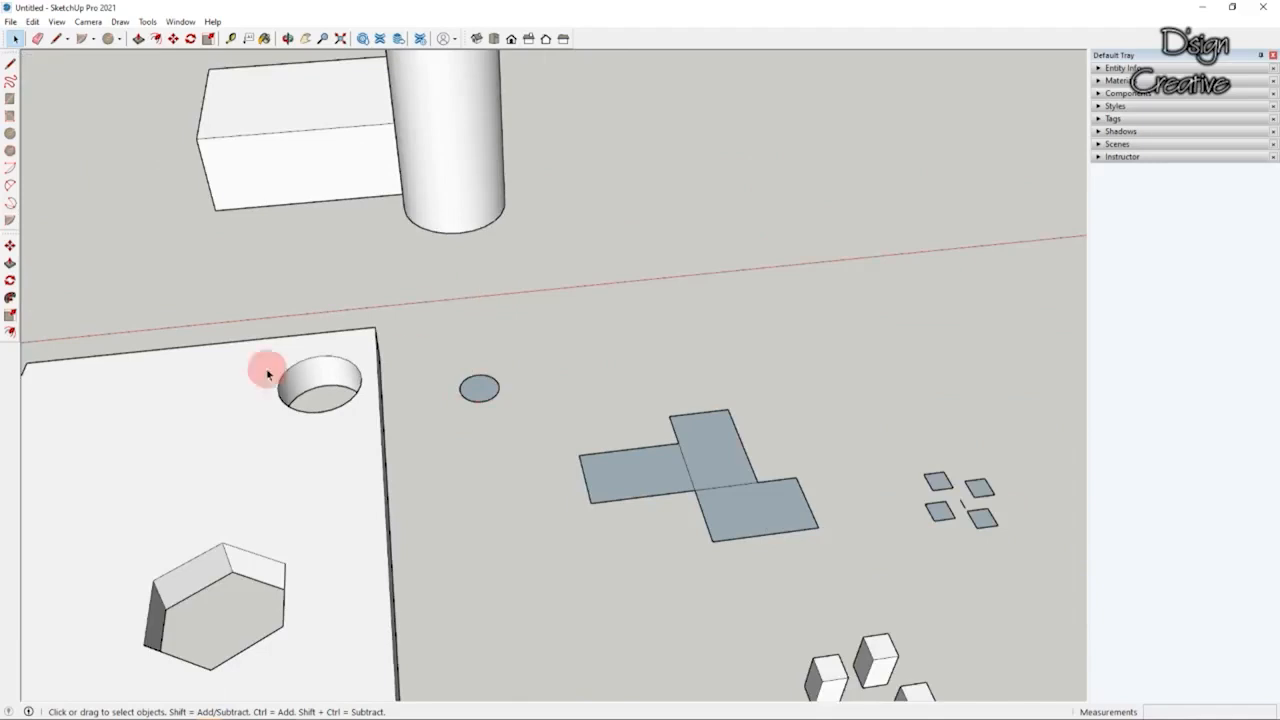
click(12, 62)
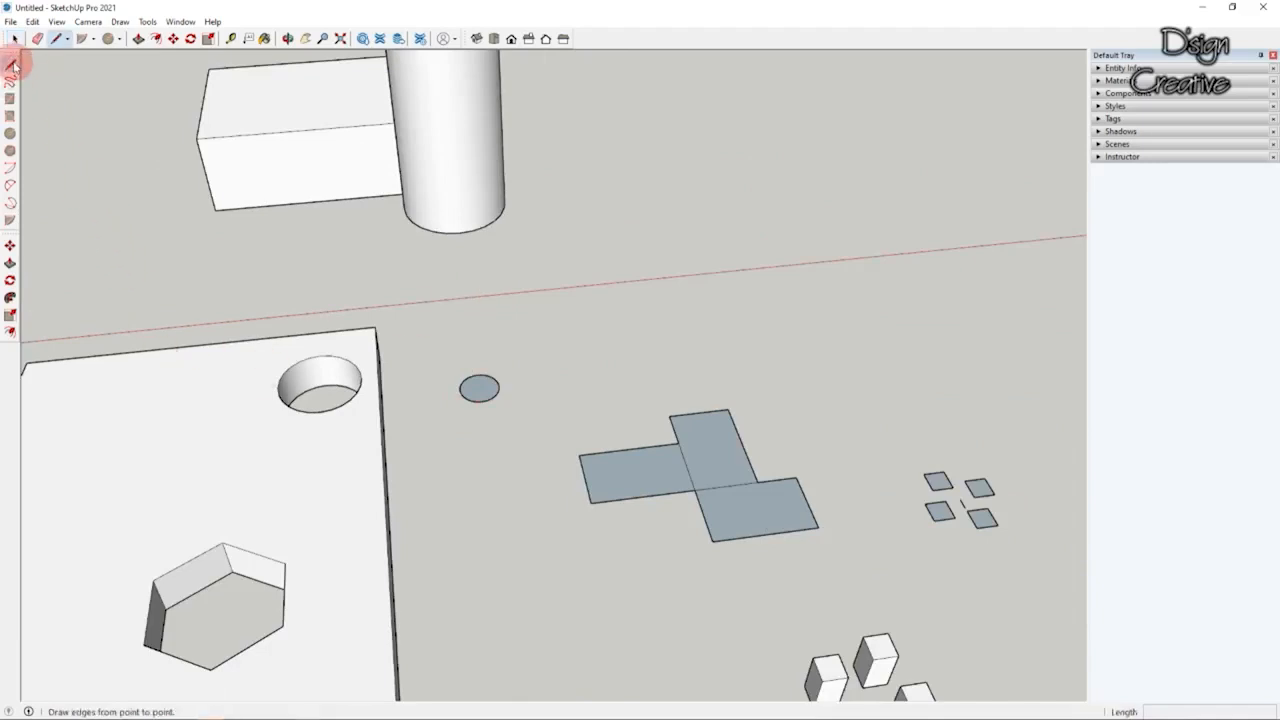
mouse_move(509, 366)
middle_down()
mouse_move(508, 346)
mouse_move(507, 367)
middle_up()
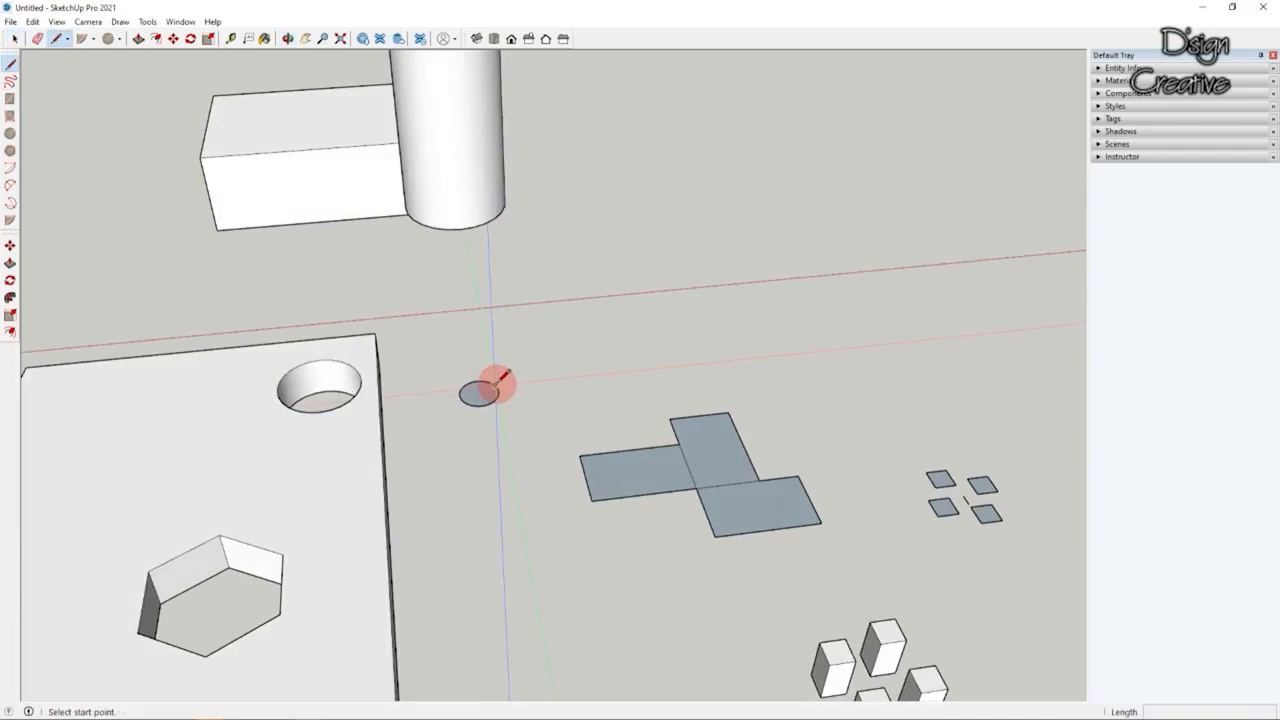
click(481, 392)
middle_drag(481, 392, 484, 285)
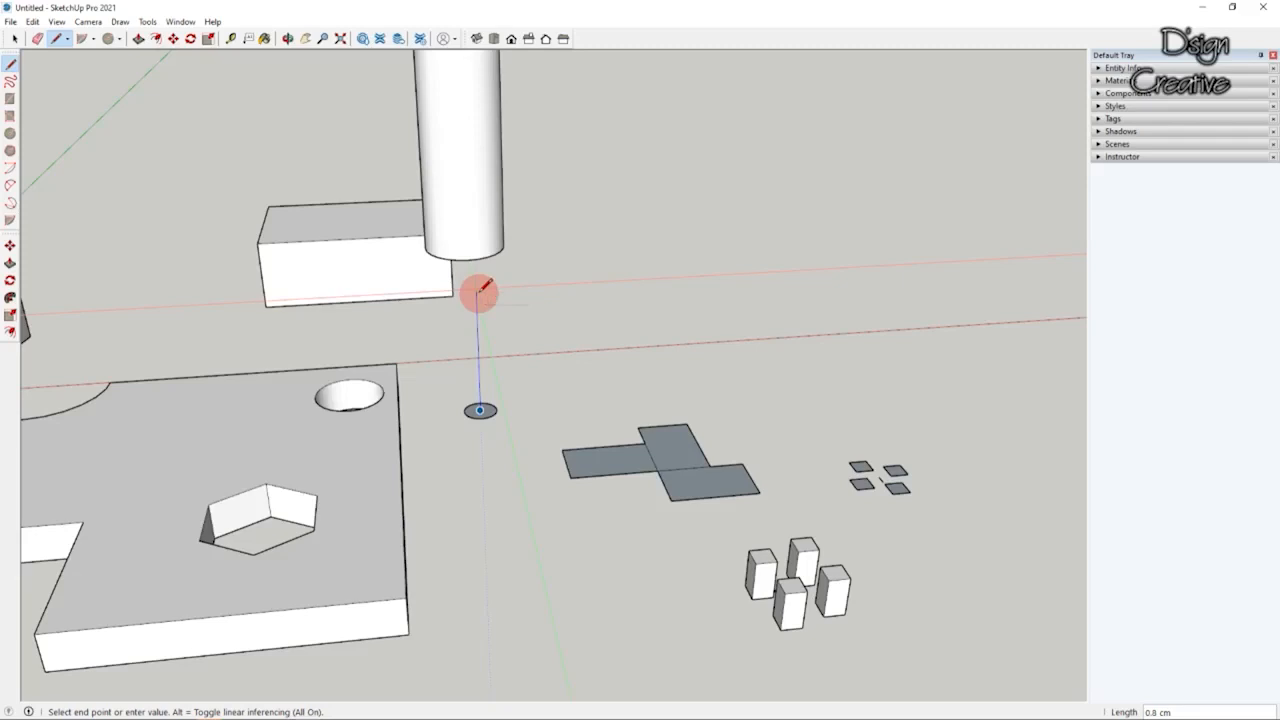
click(478, 289)
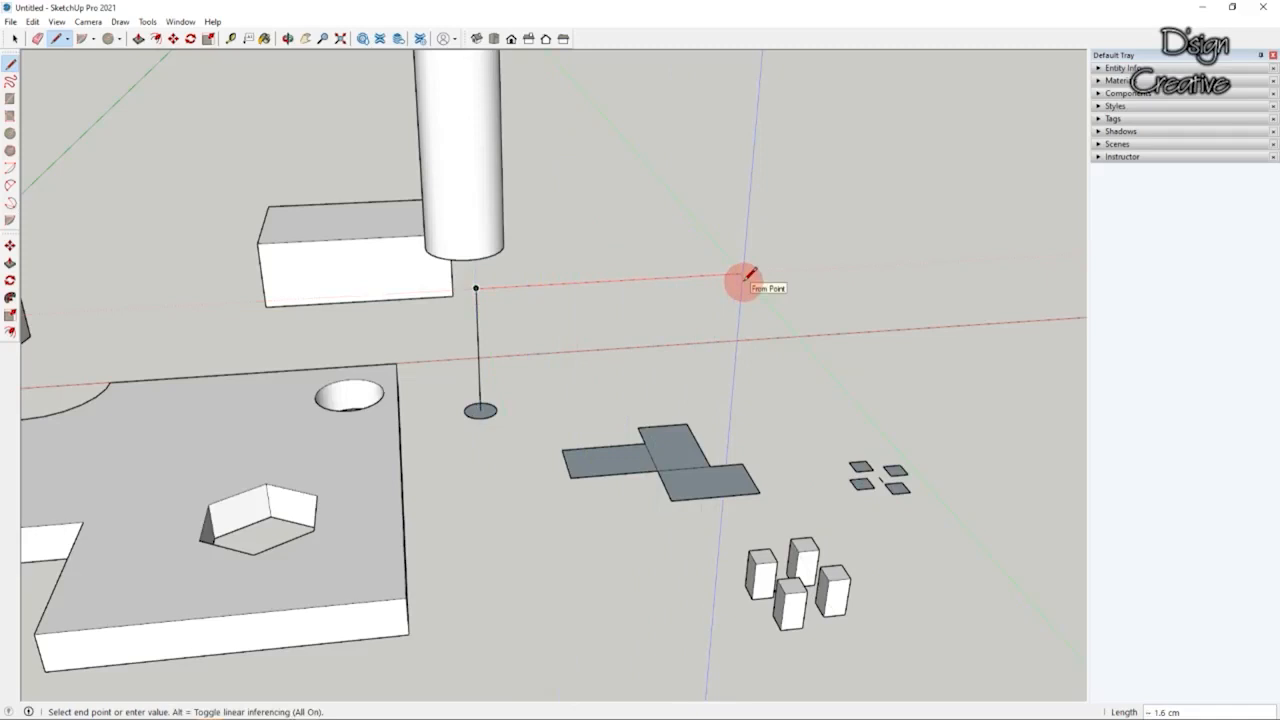
Step: Continue the path about 1.6 cm along the red axis, about 1.6 cm along the green axis and about 0.5 cm straight down
click(742, 274)
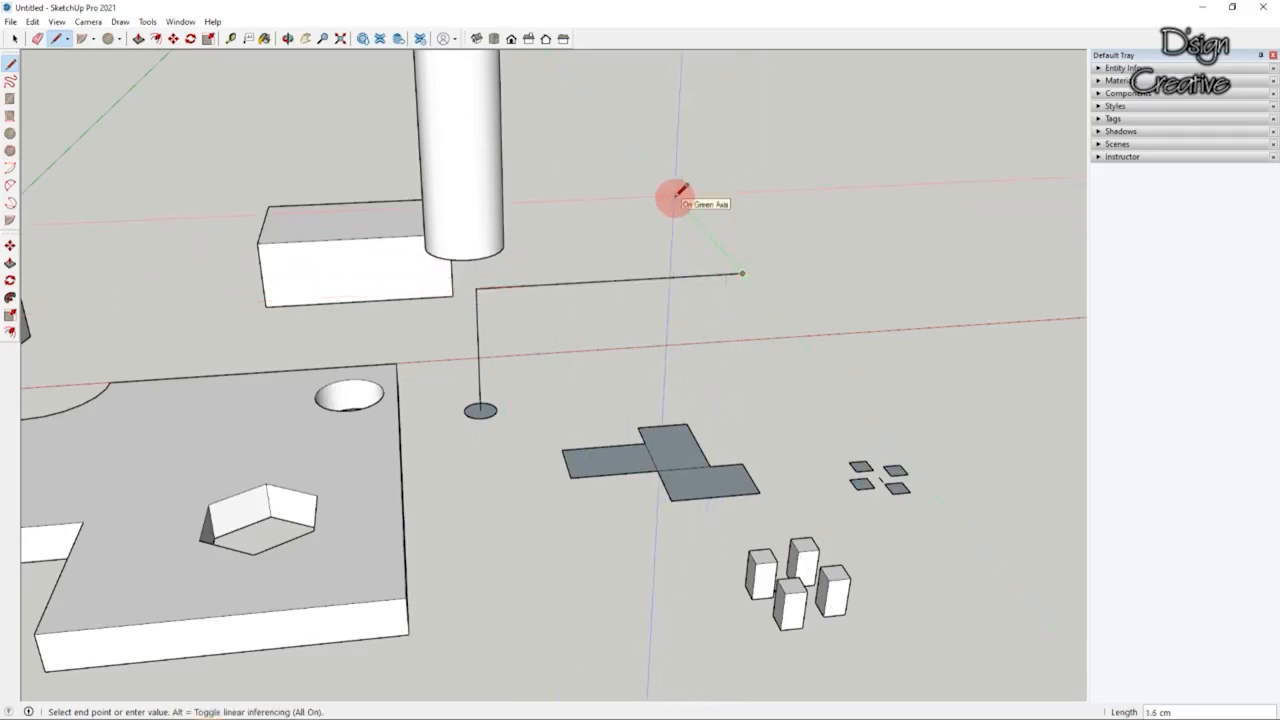
click(675, 195)
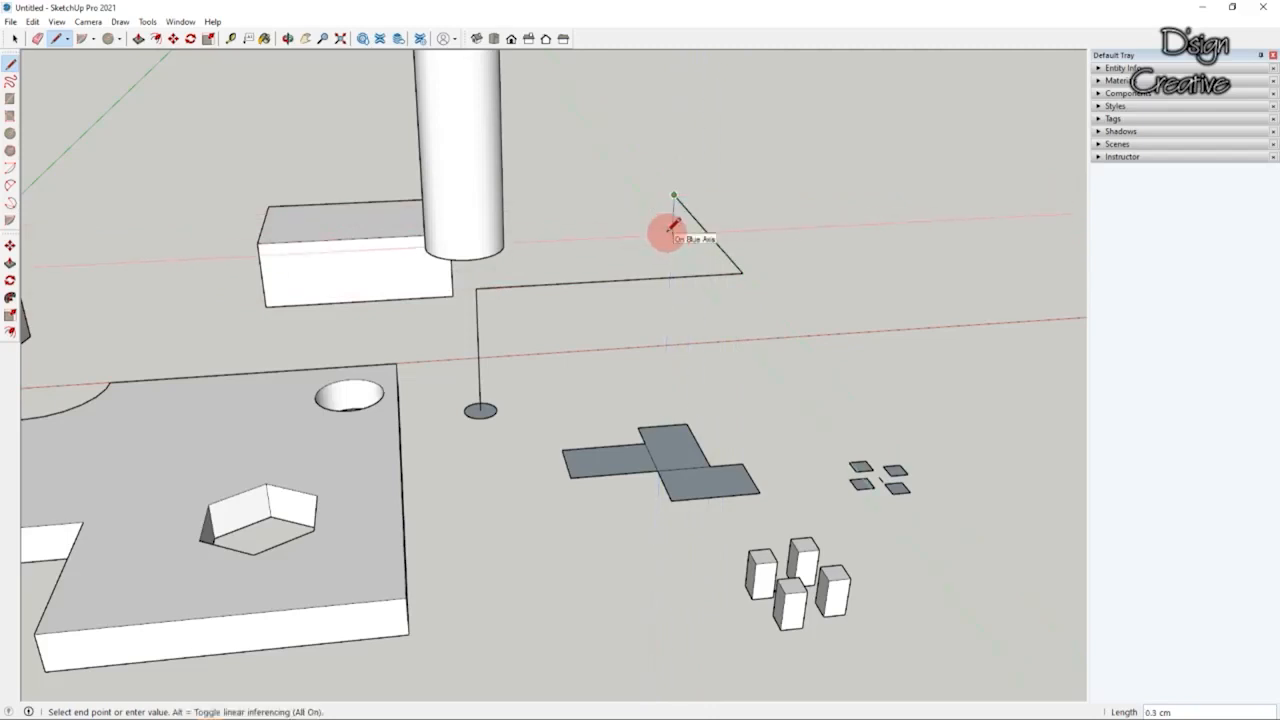
middle_drag(677, 243, 709, 254)
click(650, 188)
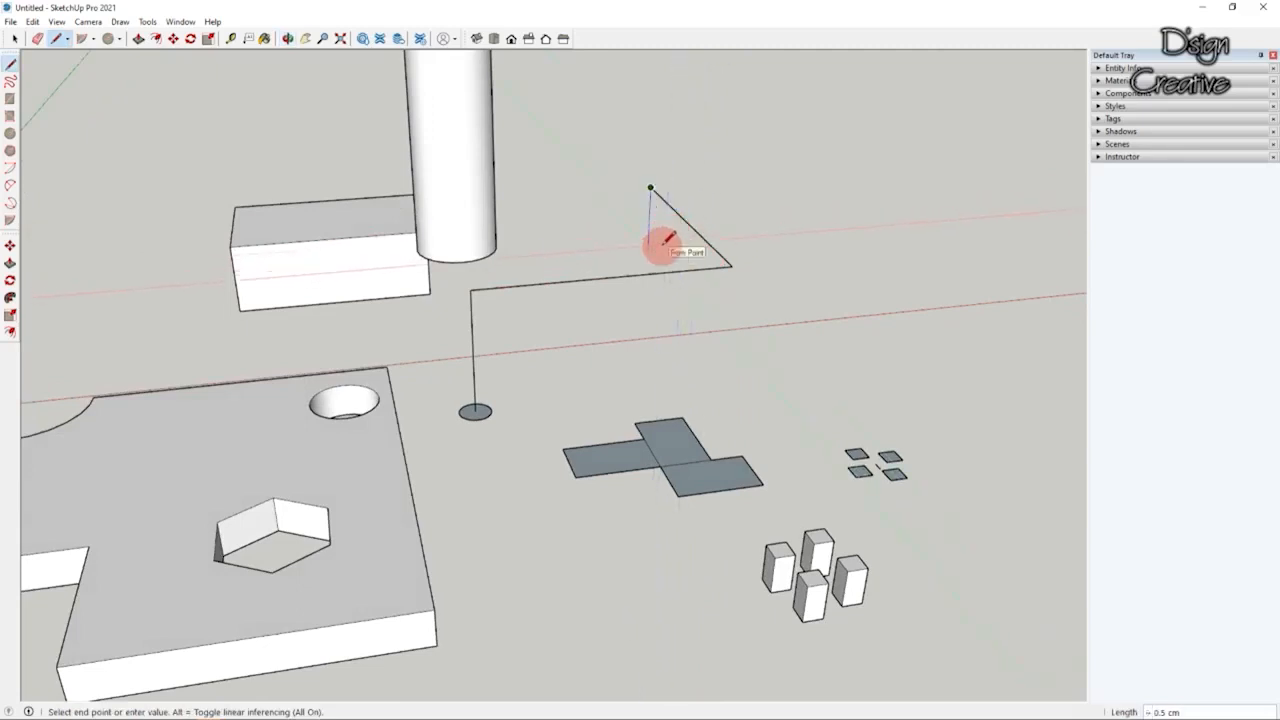
click(651, 237)
click(14, 40)
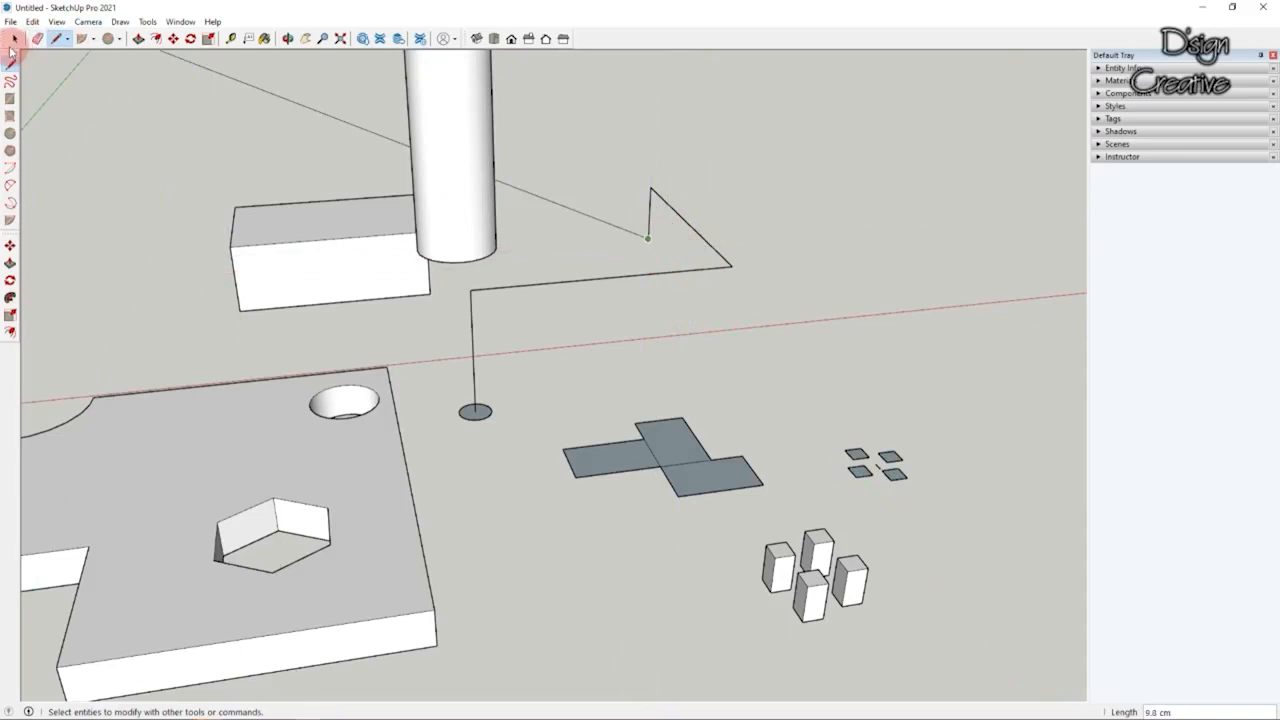
Step: Select the four connected edges rising from the small circle and weld them into a single path
middle_drag(577, 251, 470, 410)
scroll(470, 412, up, 1)
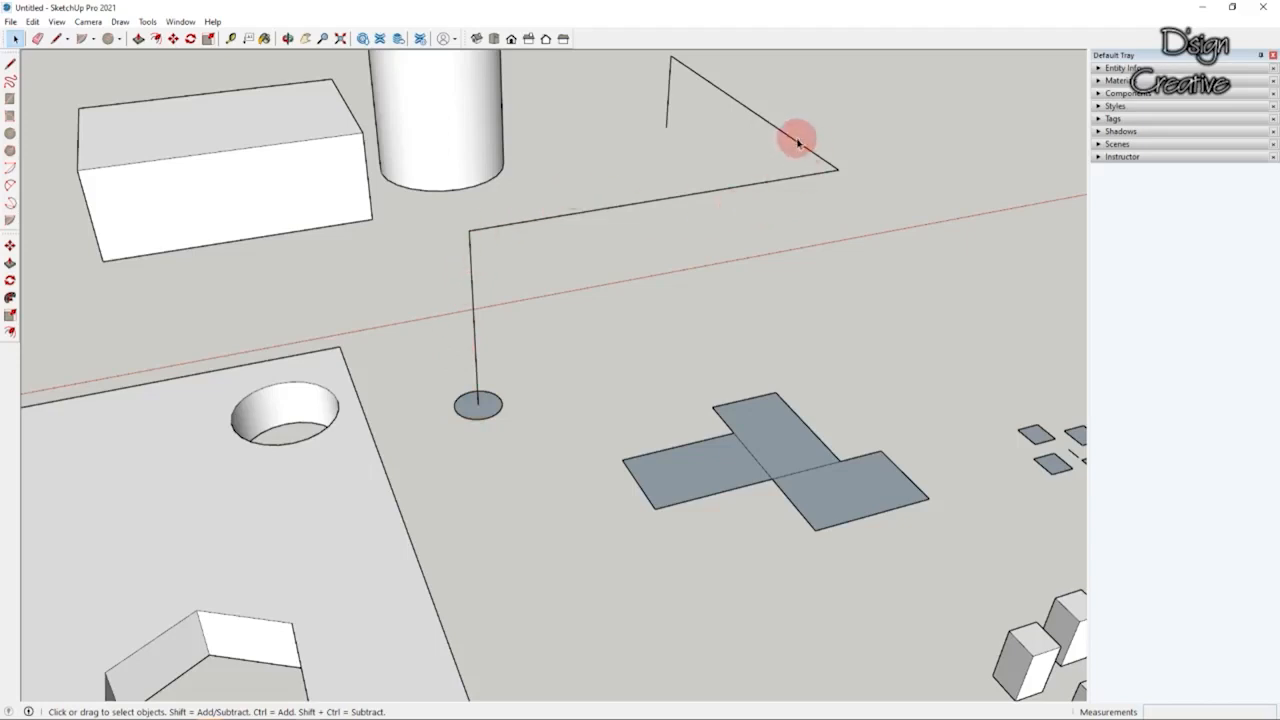
scroll(623, 300, down, 1)
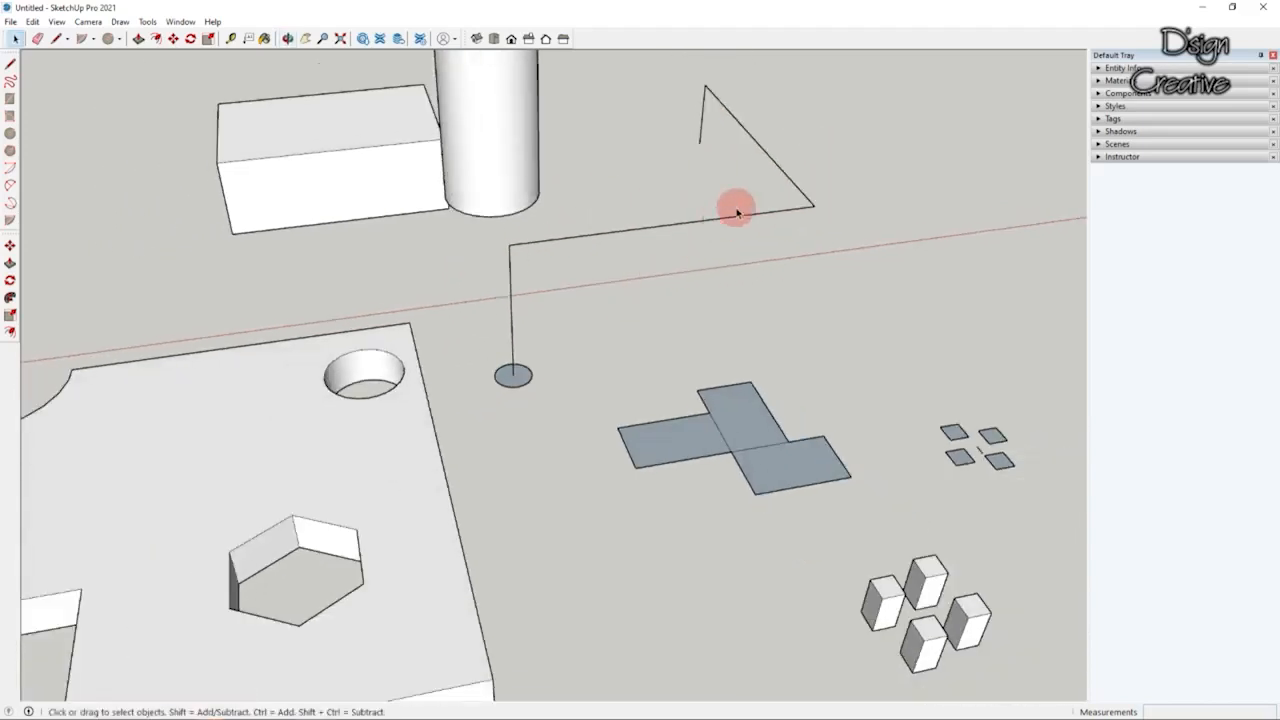
click(660, 243)
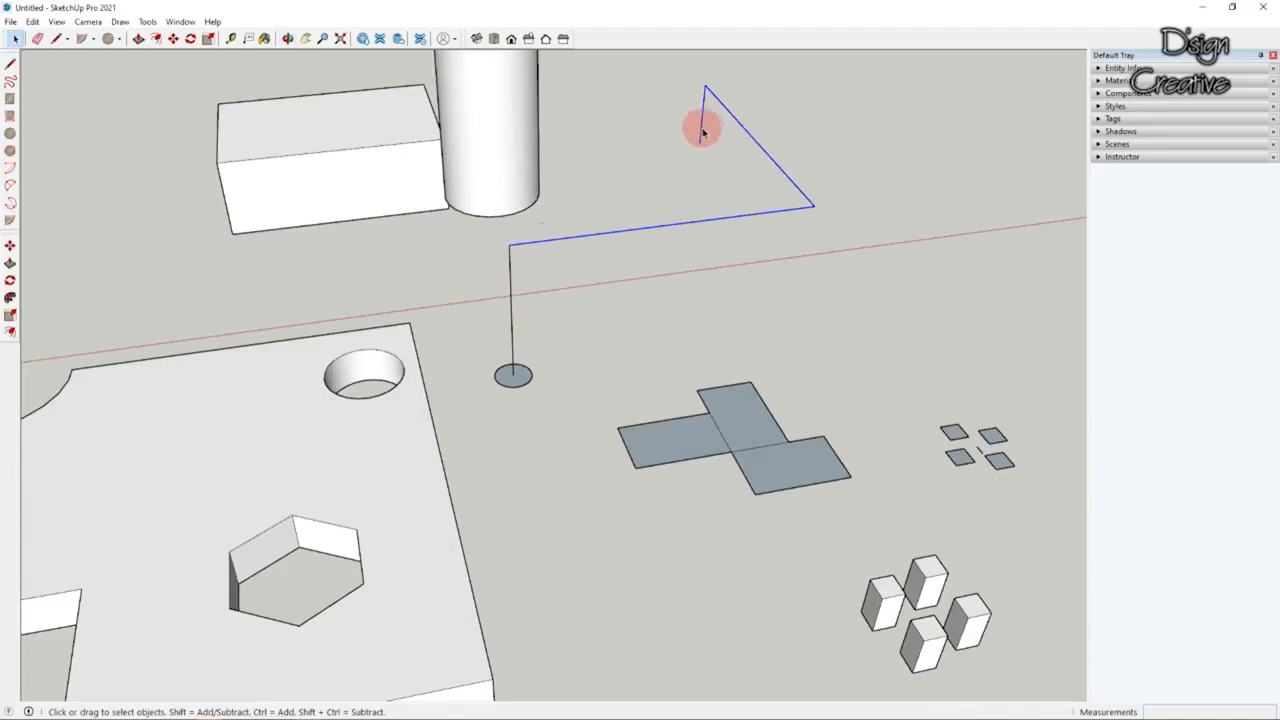
ctrl+click(511, 289)
ctrl+shift+click(760, 157)
mouse_move(800, 140)
middle_down()
mouse_move(794, 157)
mouse_move(648, 176)
middle_up()
drag(648, 176, 597, 237)
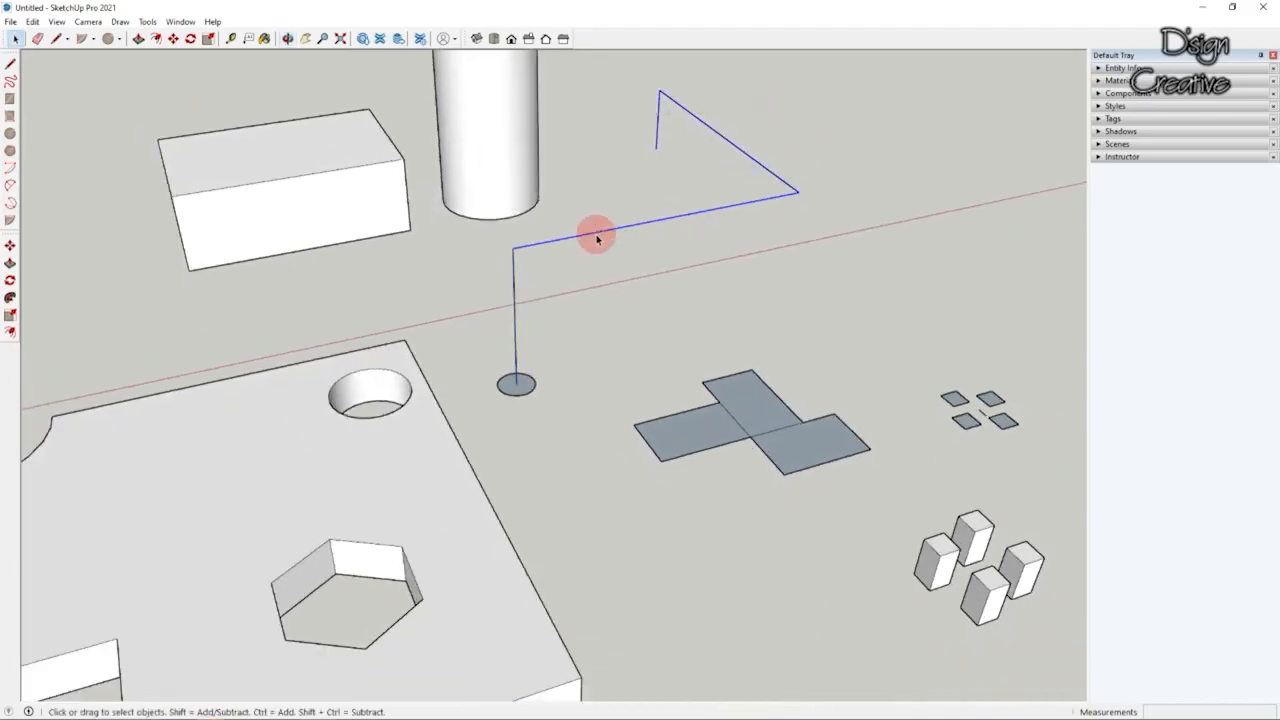
click(734, 131)
drag(740, 111, 495, 316)
scroll(514, 267, up, 3)
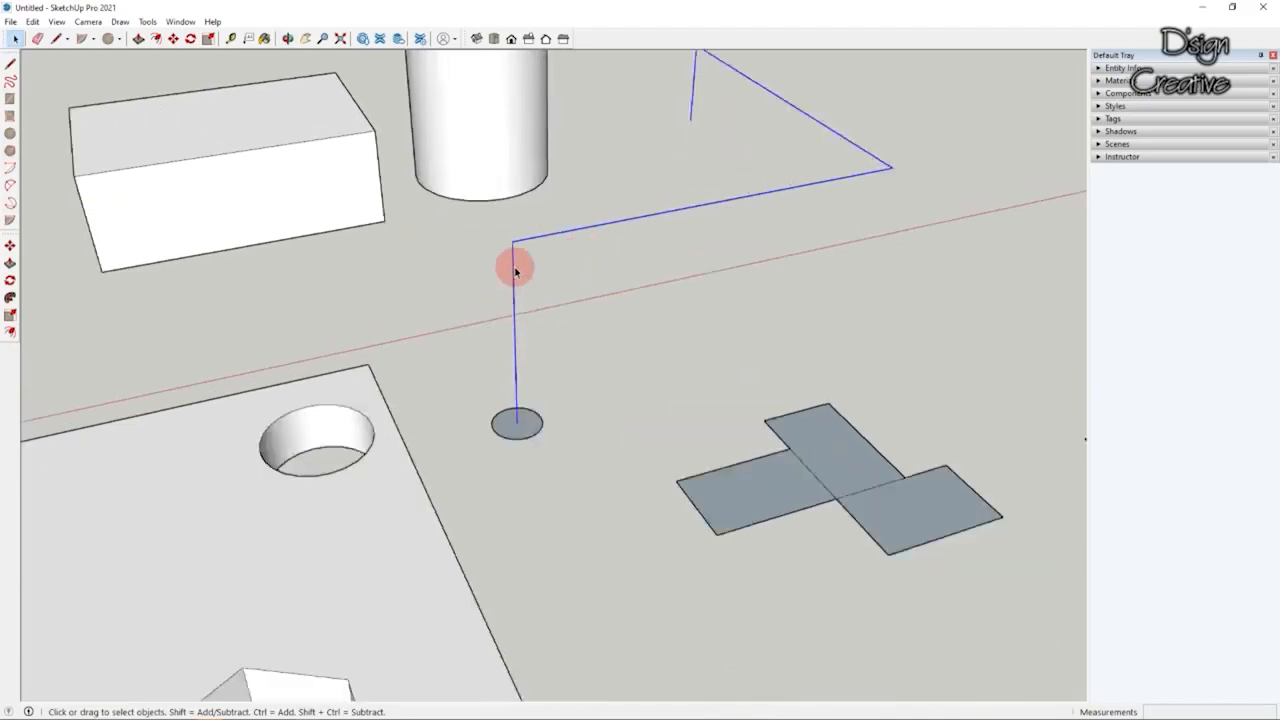
right_click(512, 265)
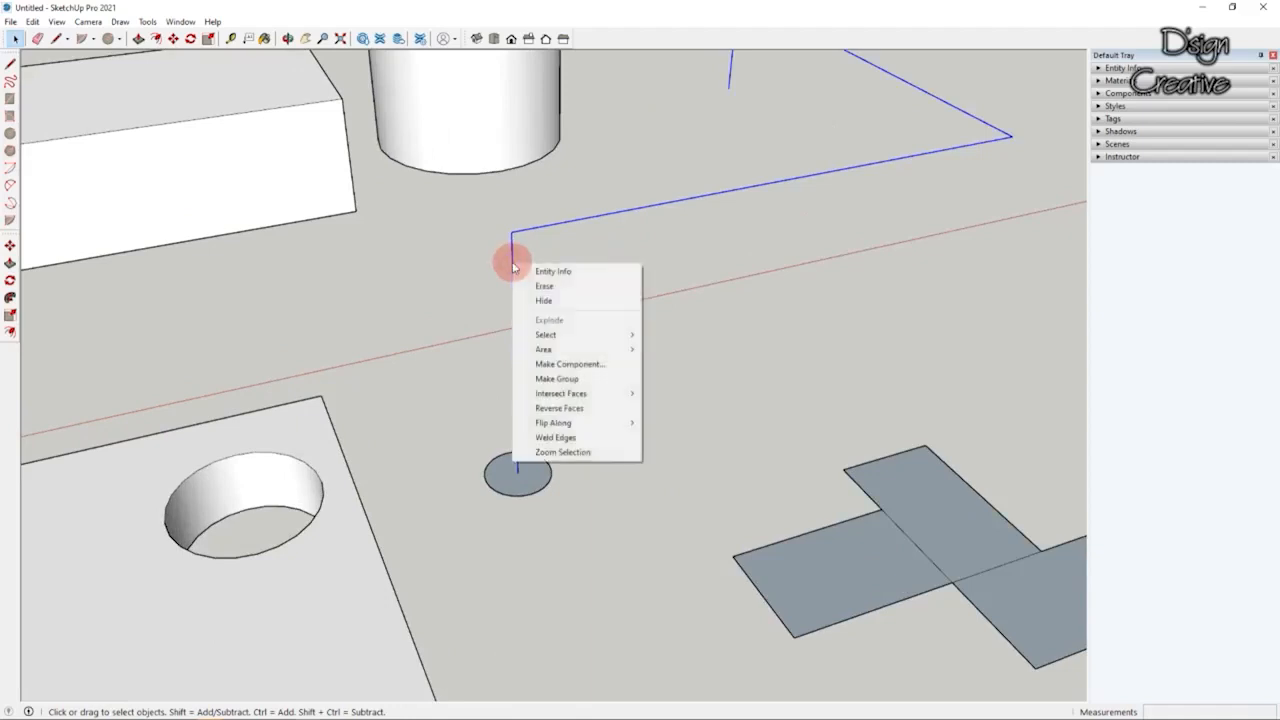
click(561, 442)
Step: Sweep the small circle along the whole welded path with Follow Me to form a bent pipe
scroll(600, 370, down, 2)
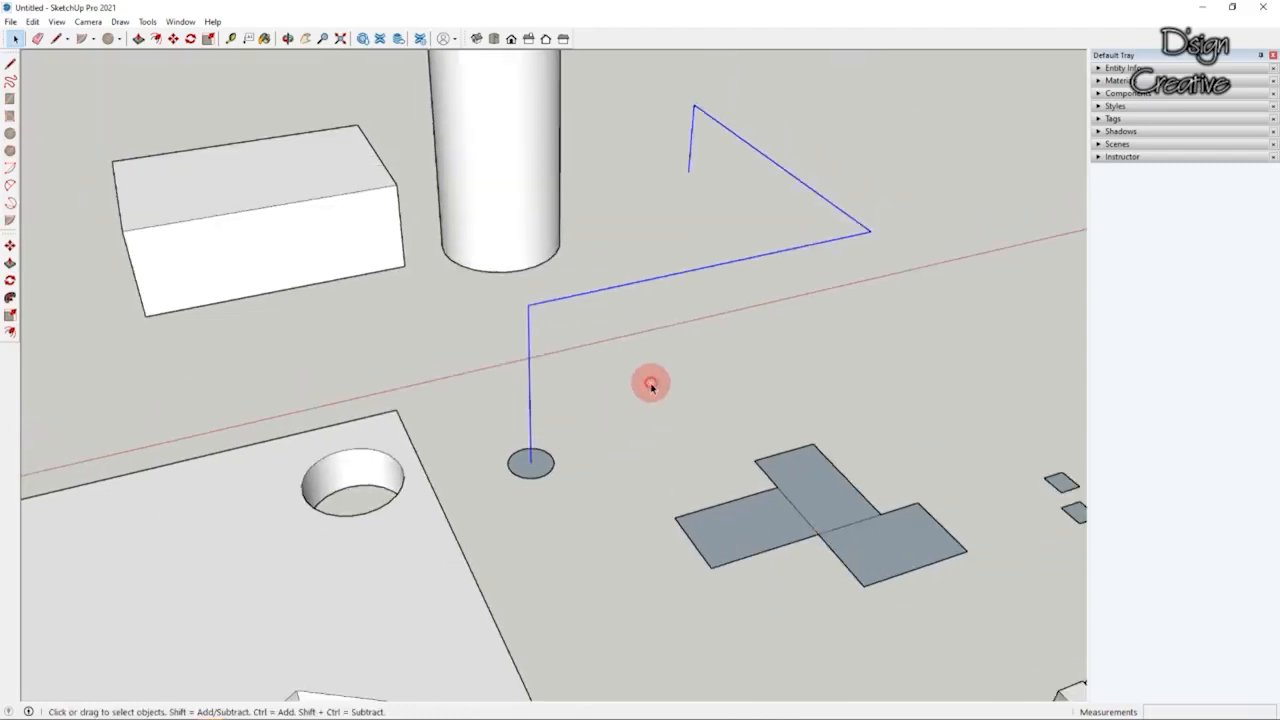
click(696, 271)
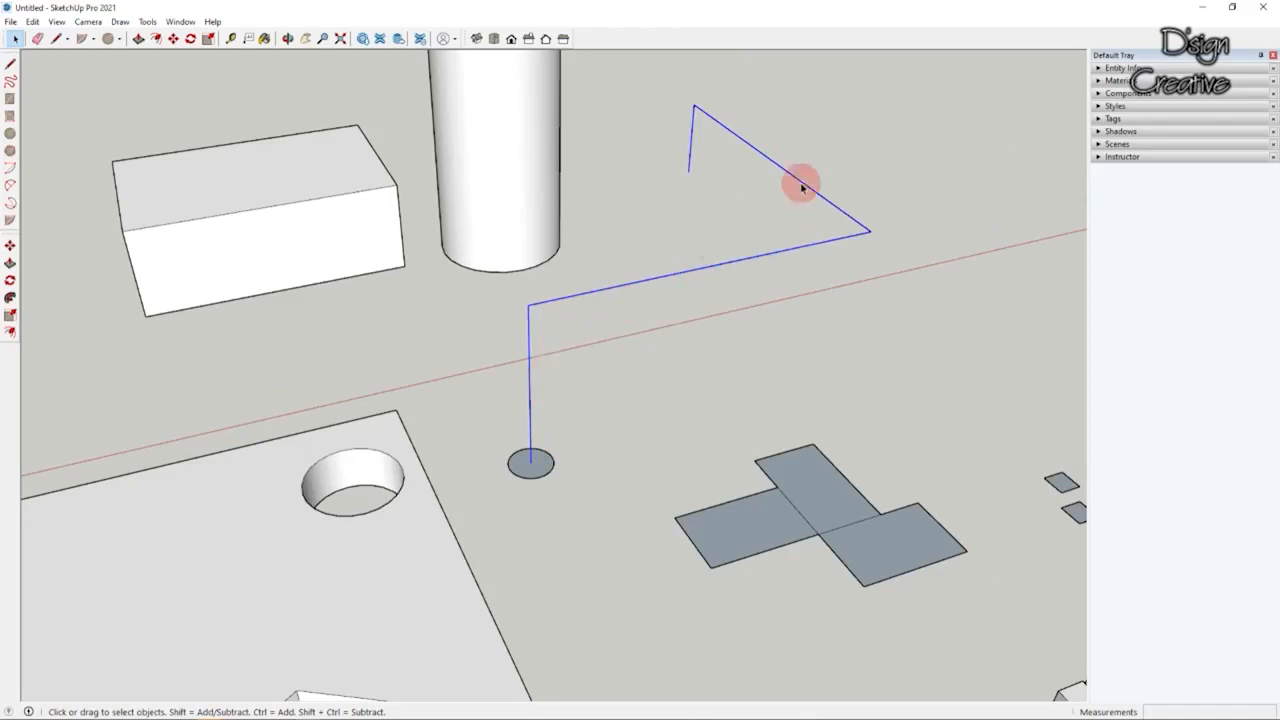
scroll(724, 348, down, 1)
click(690, 351)
middle_drag(683, 346, 629, 354)
scroll(629, 354, up, 2)
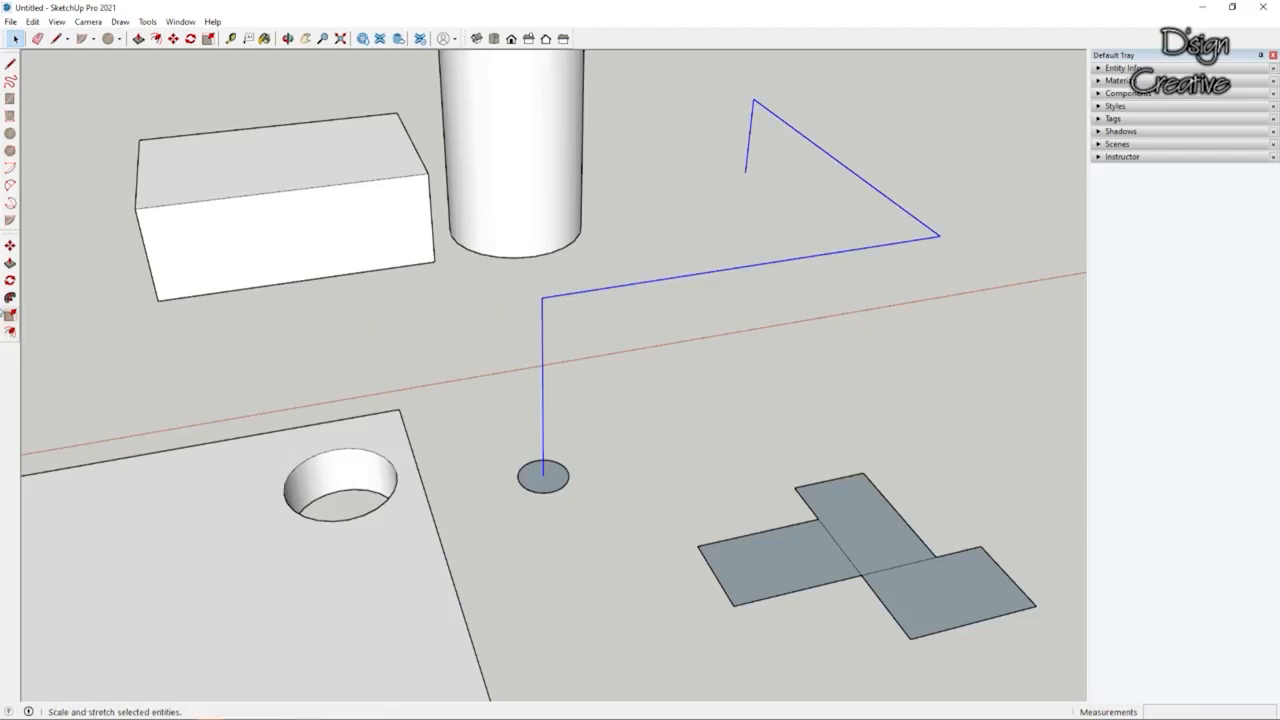
click(11, 298)
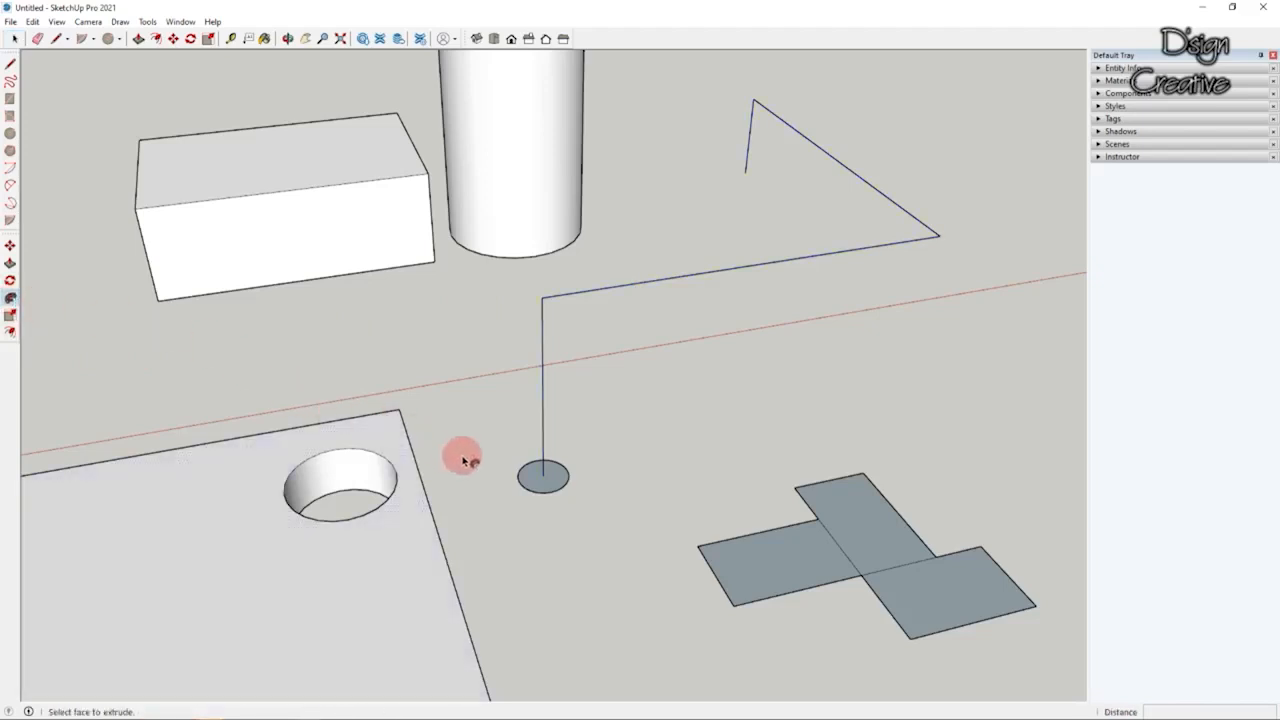
click(550, 479)
click(14, 38)
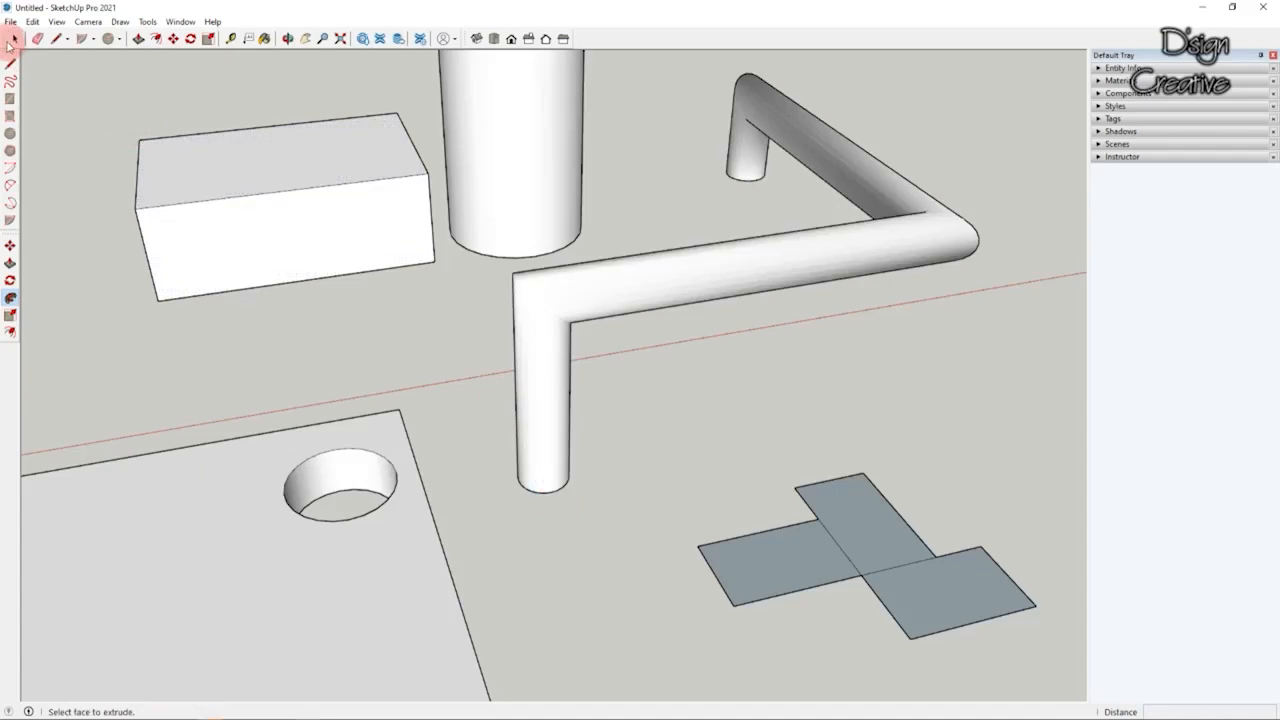
Step: Inspect the bent pipe and its corner joints from several angles
middle_drag(276, 226, 652, 322)
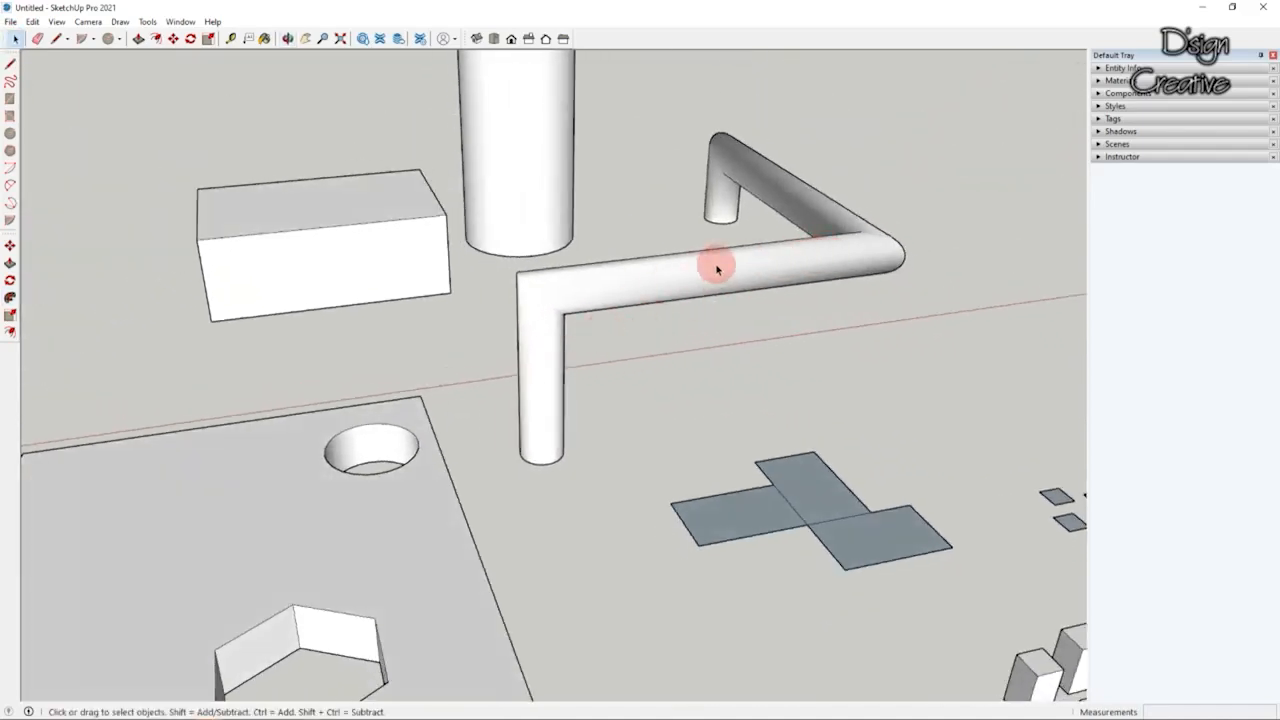
scroll(727, 262, up, 2)
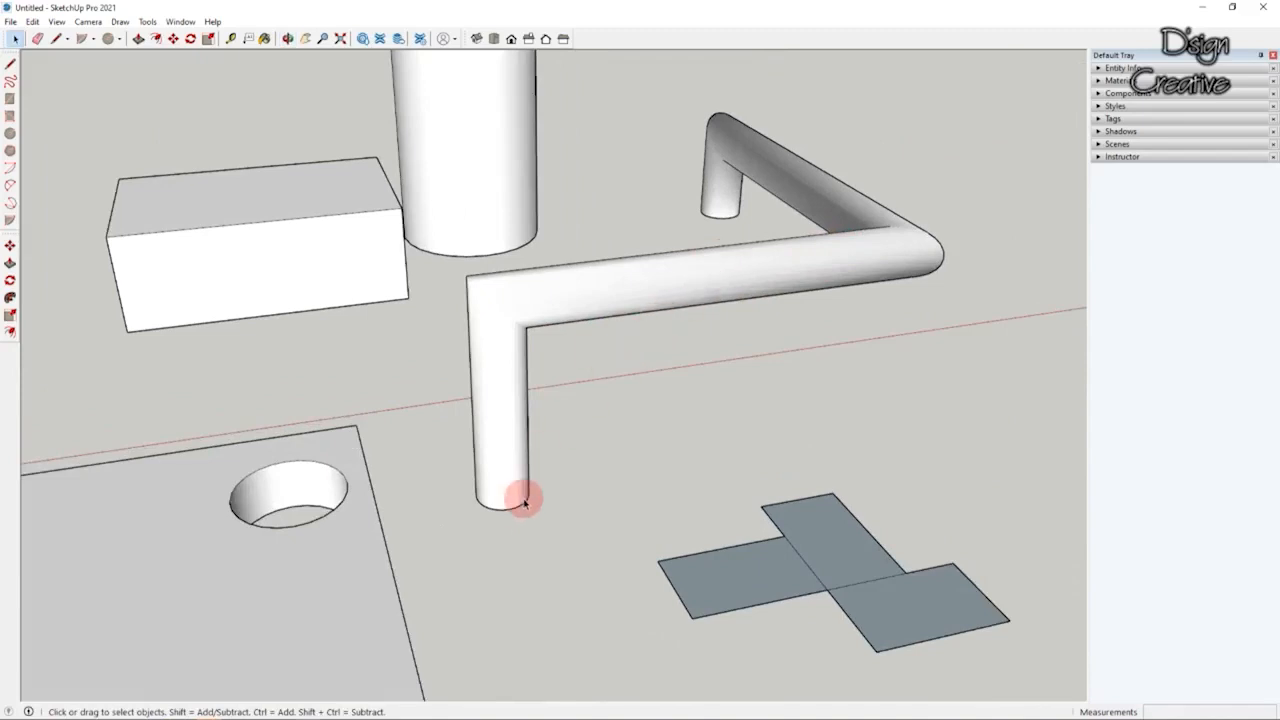
middle_drag(663, 363, 460, 400)
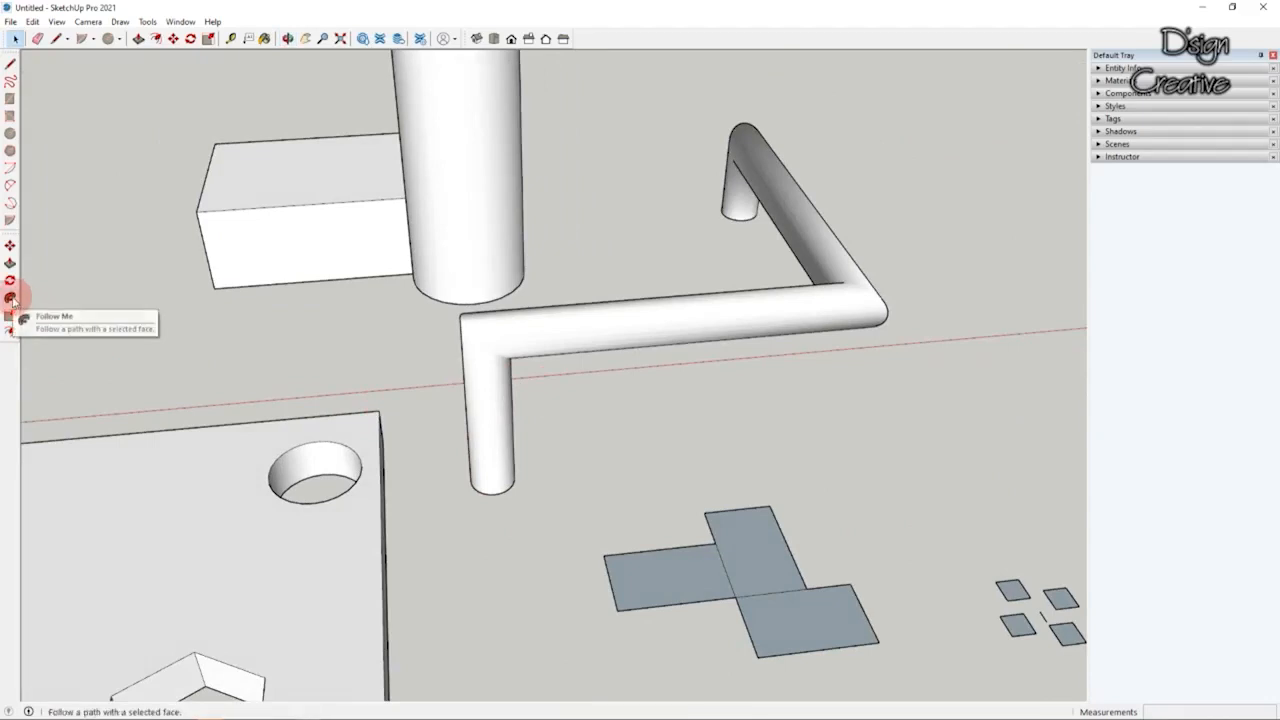
middle_drag(534, 380, 700, 414)
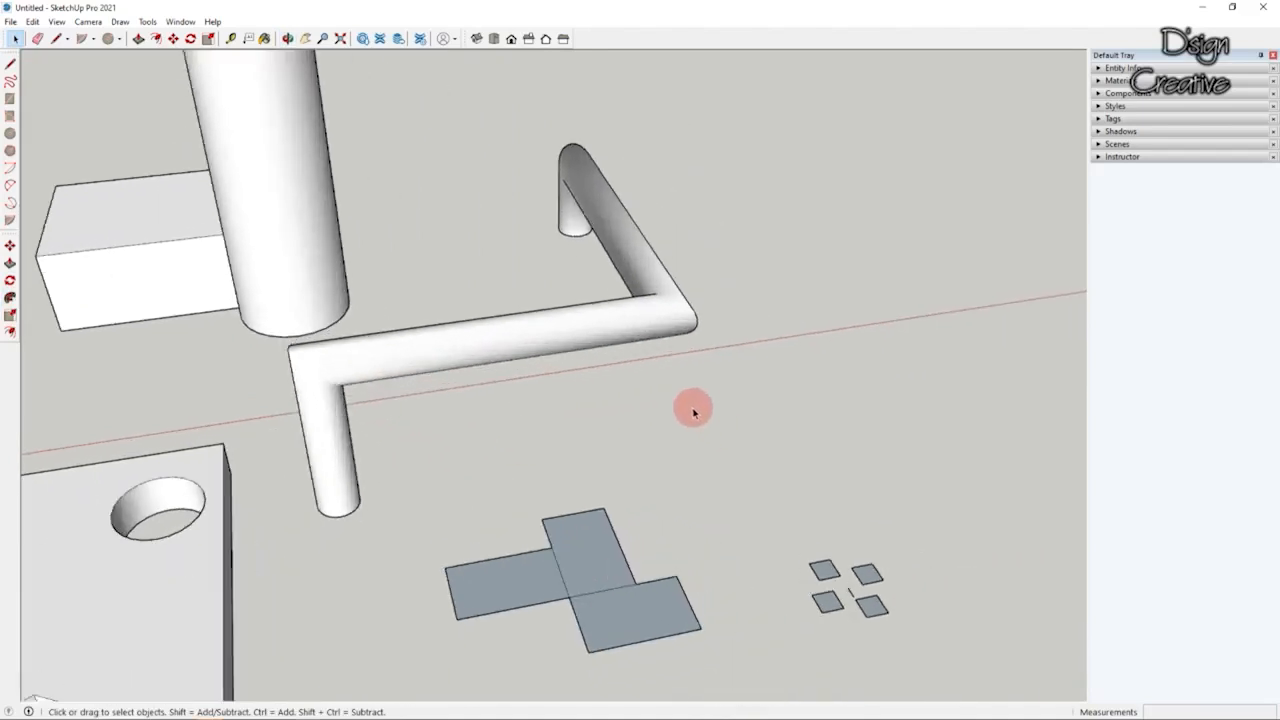
middle_drag(734, 343, 766, 343)
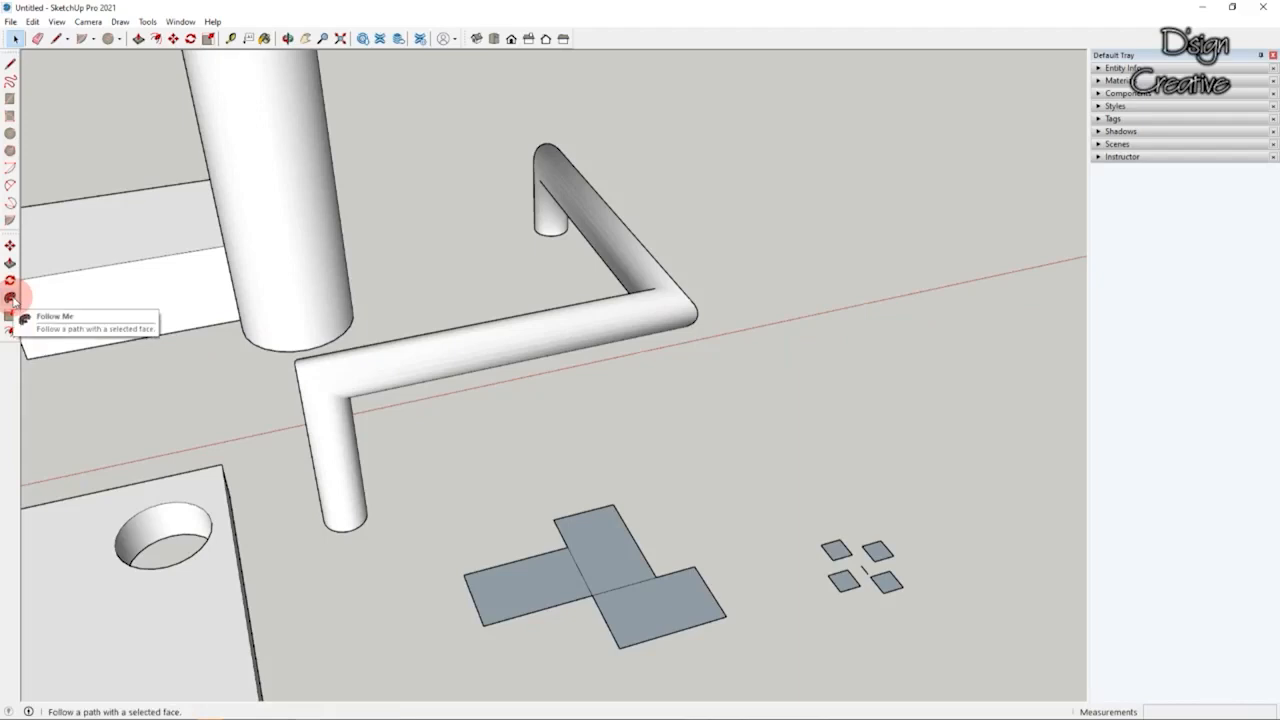
middle_drag(640, 402, 652, 408)
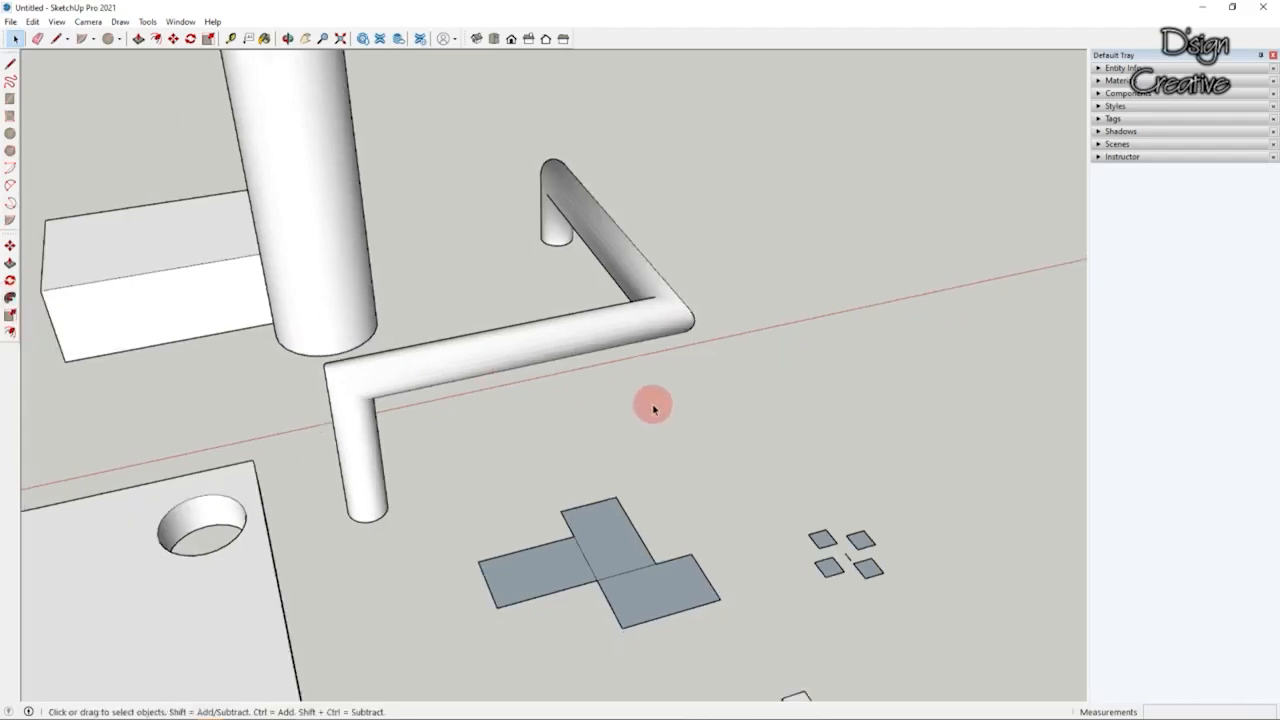
middle_drag(595, 325, 558, 325)
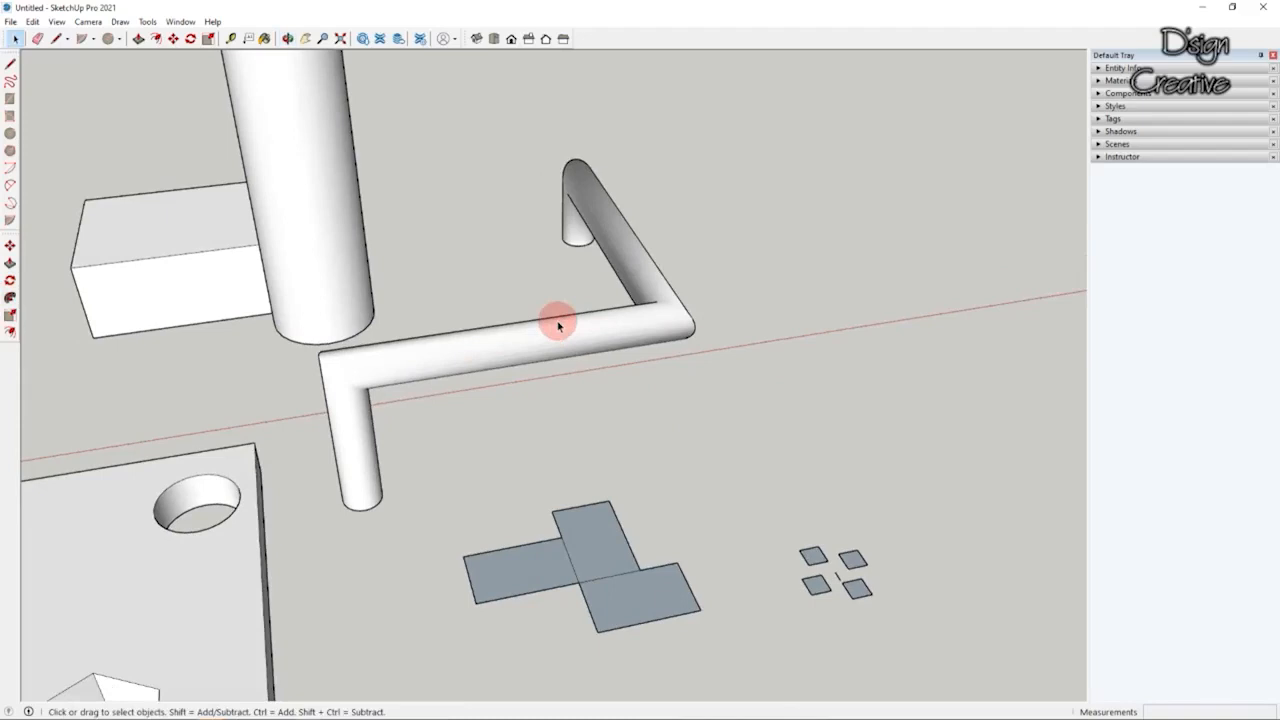
middle_drag(543, 380, 531, 391)
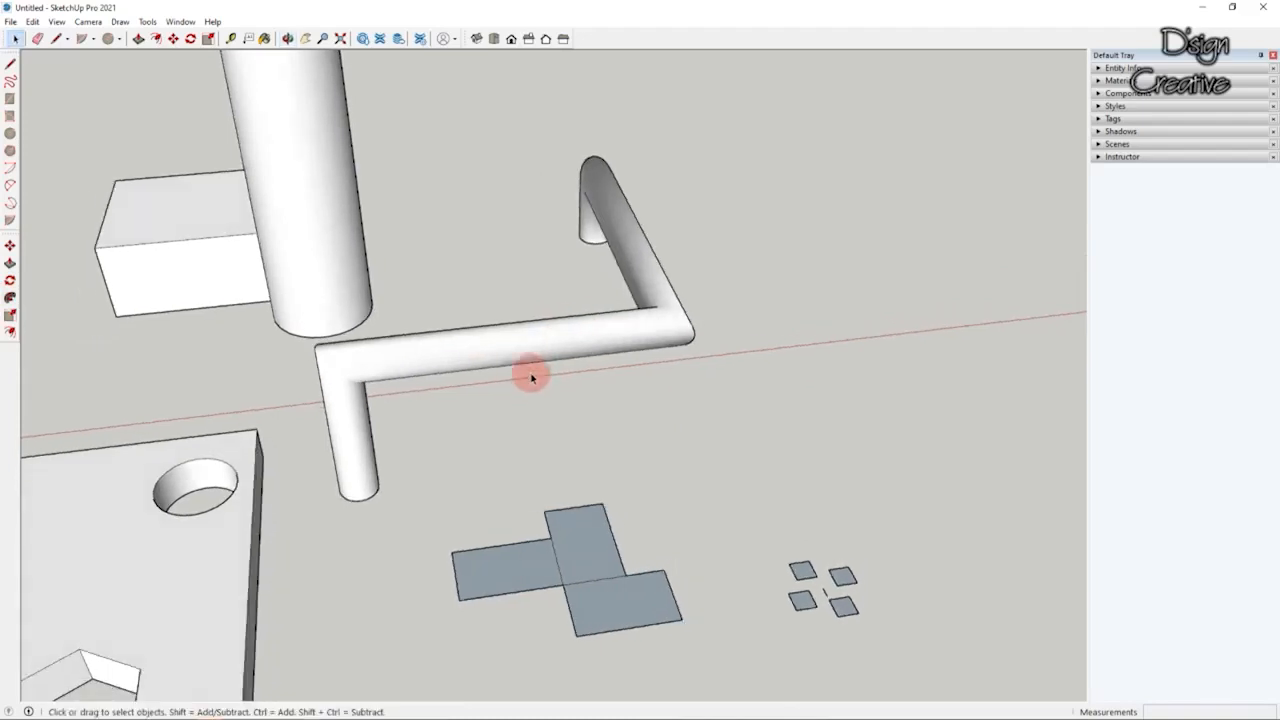
Step: Draw a second small circle on the ground near the red axis, beyond the far end of the bent pipe
scroll(535, 383, down, 5)
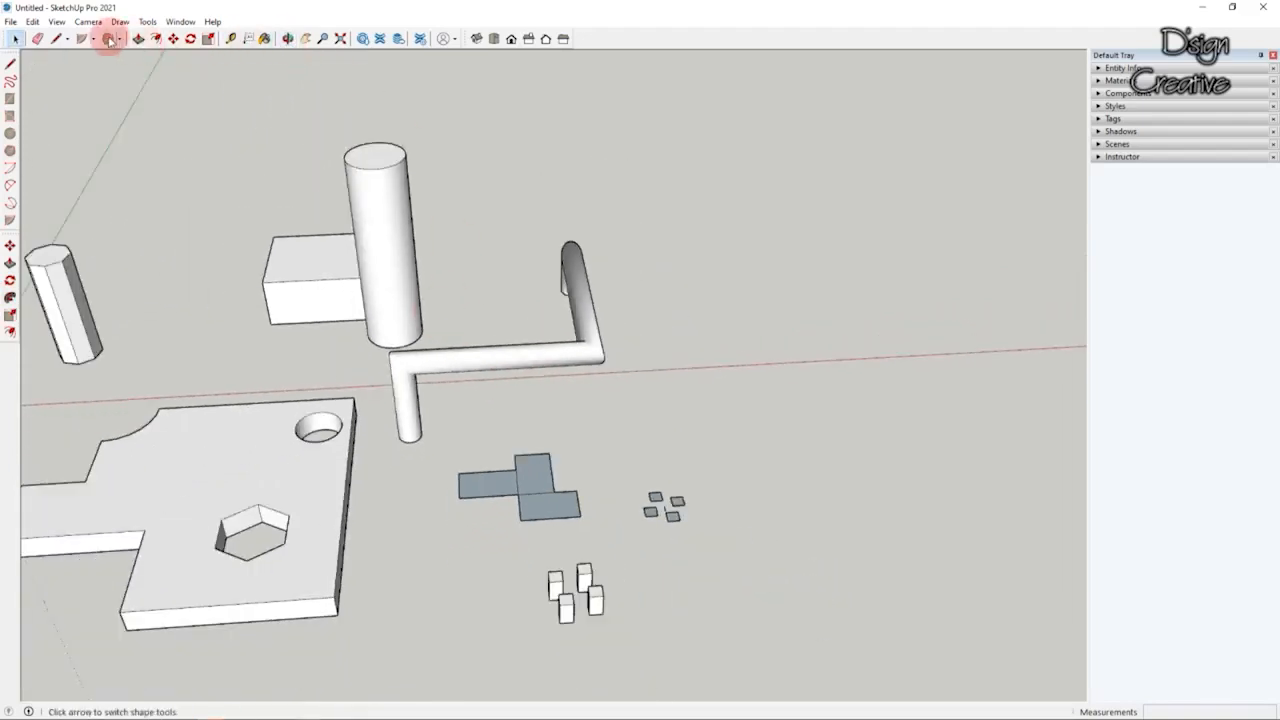
click(108, 39)
scroll(699, 395, up, 3)
click(715, 395)
Step: Draw a path from the second circle's centre: about 1.3 cm up, back along green, about 0.8 cm along red, forward along green, about 0.6 cm down
click(58, 39)
scroll(712, 366, up, 2)
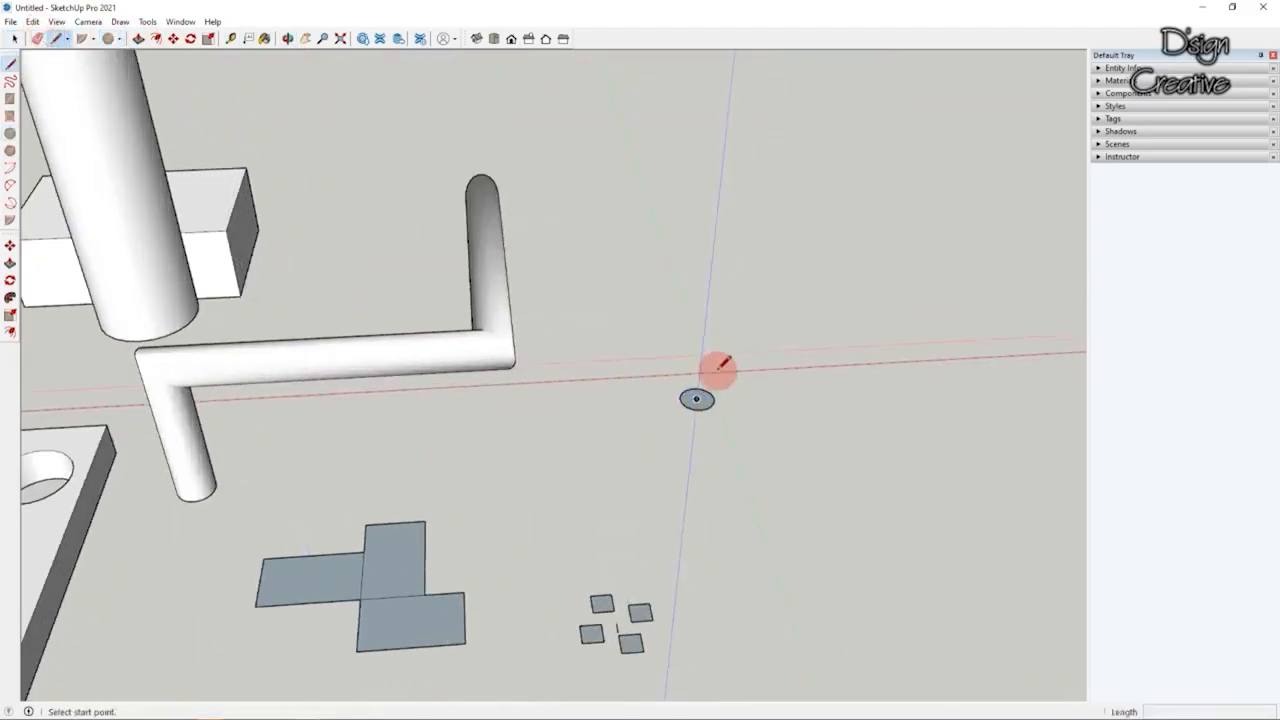
click(698, 397)
scroll(699, 395, down, 2)
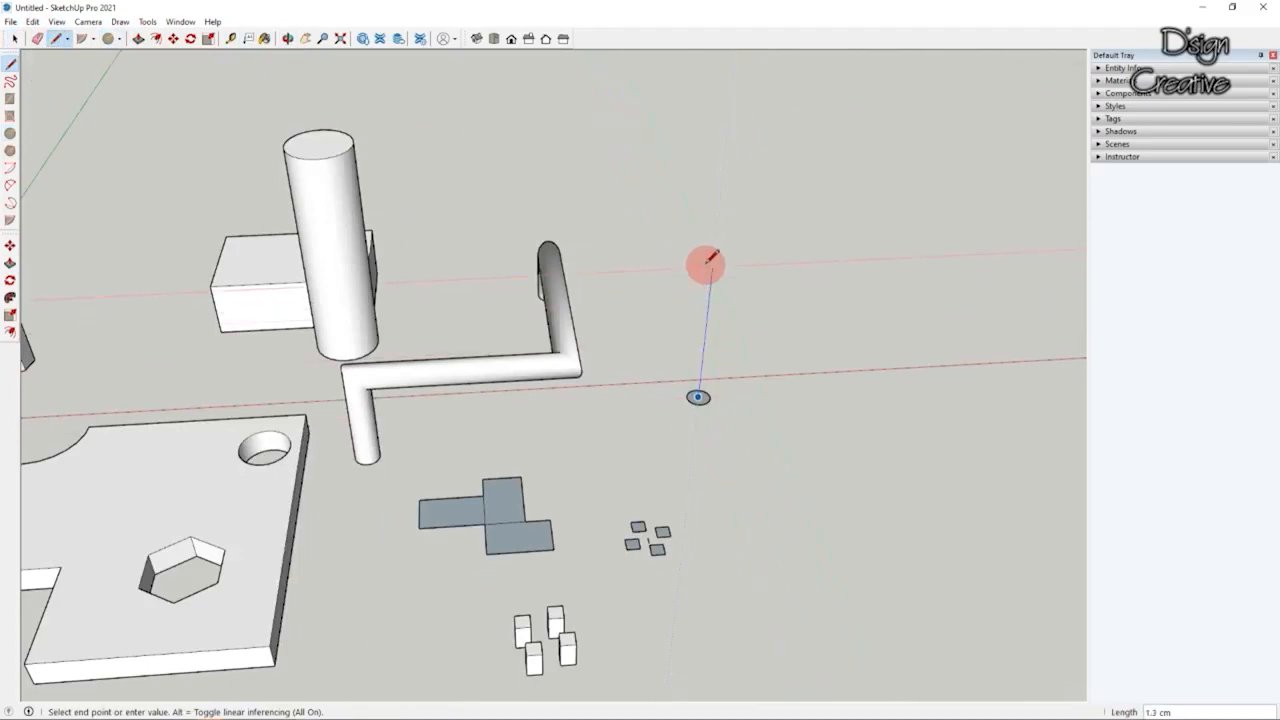
click(711, 265)
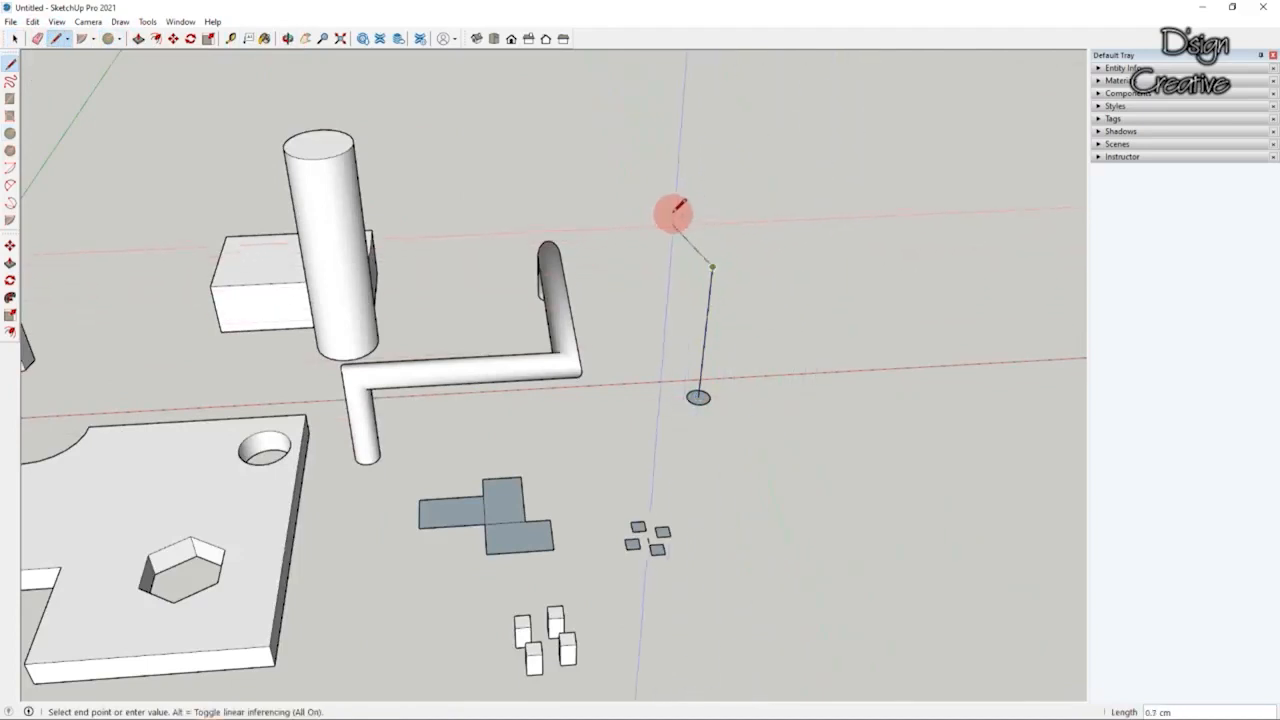
click(686, 203)
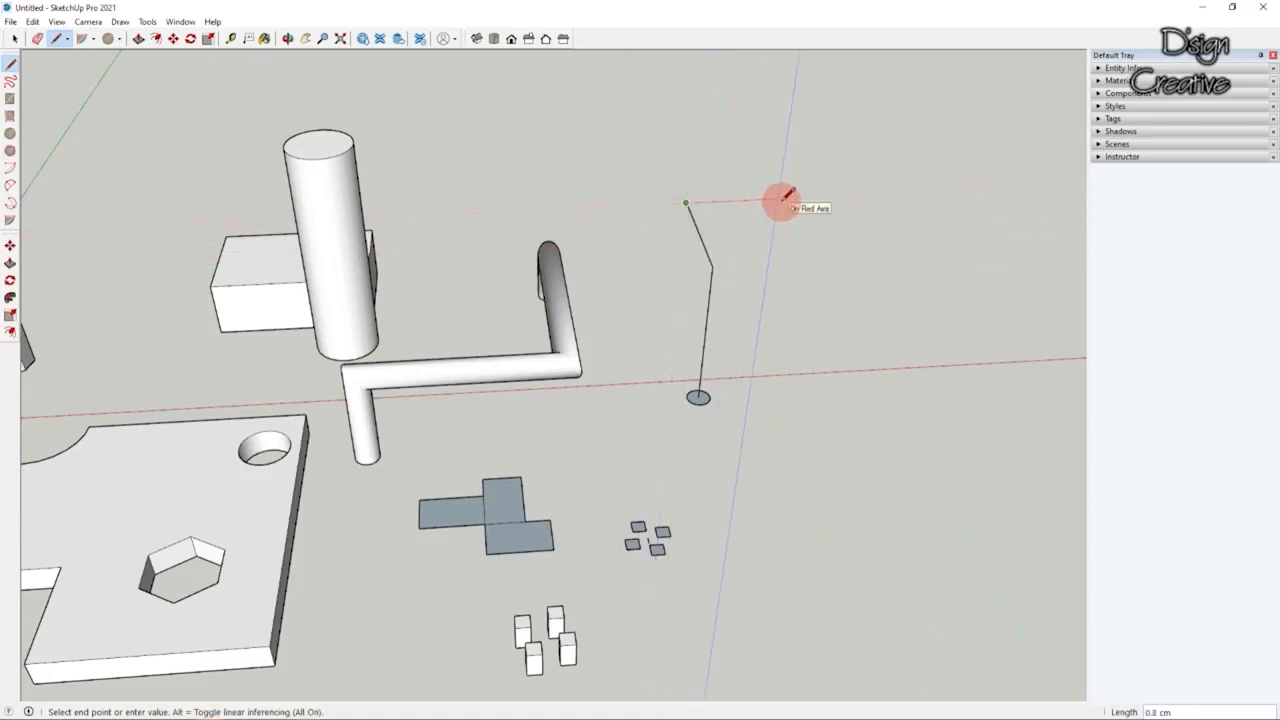
click(779, 199)
click(811, 260)
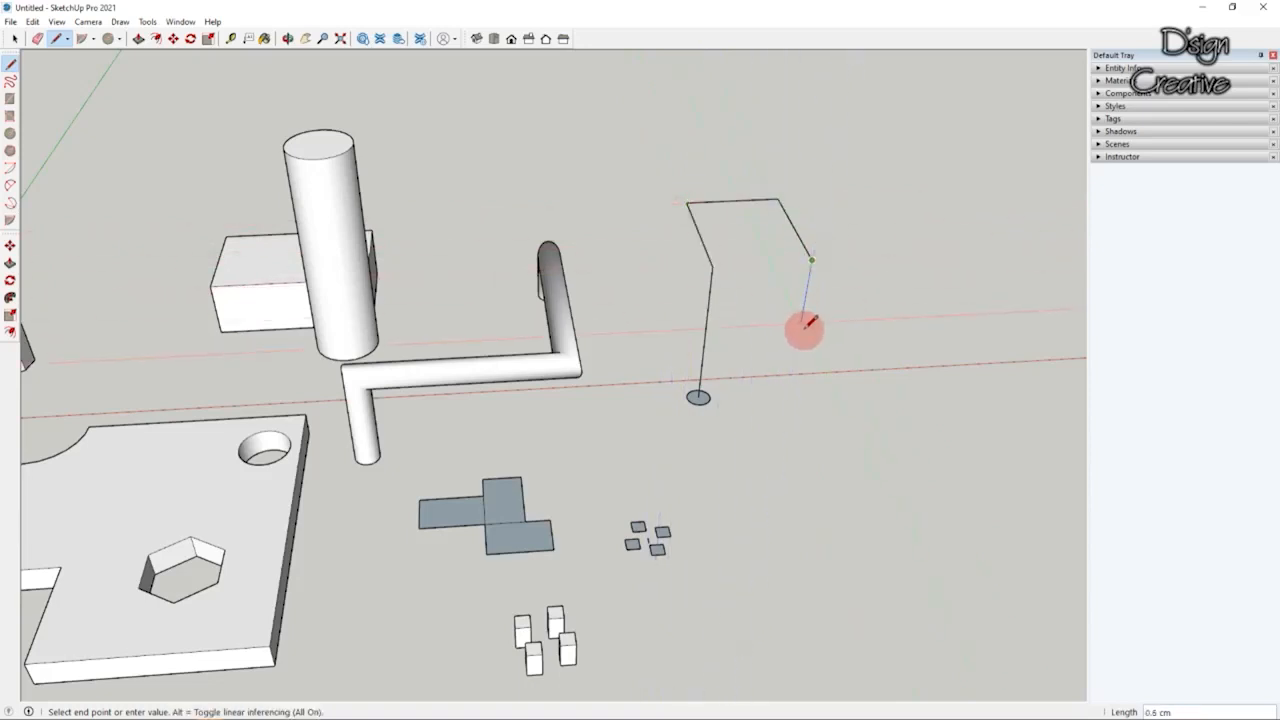
click(801, 330)
click(15, 38)
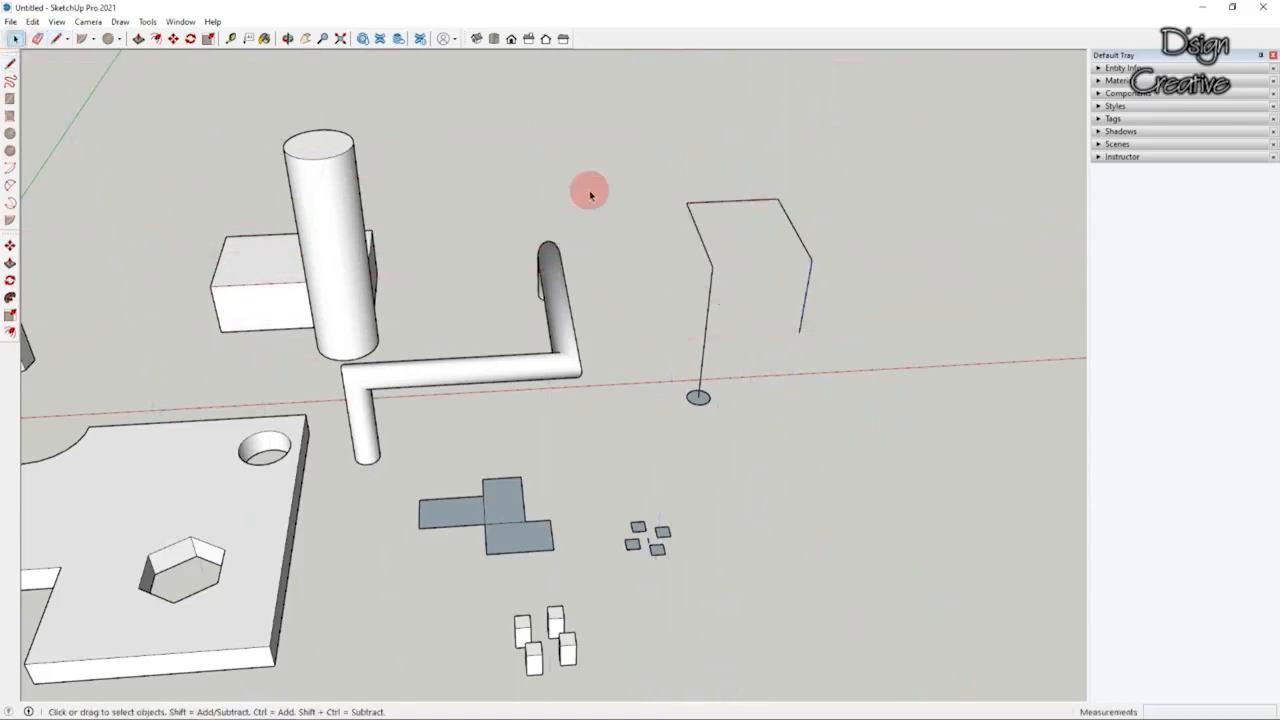
Step: Select all edges of the second path and weld them into one continuous edge
drag(845, 179, 651, 316)
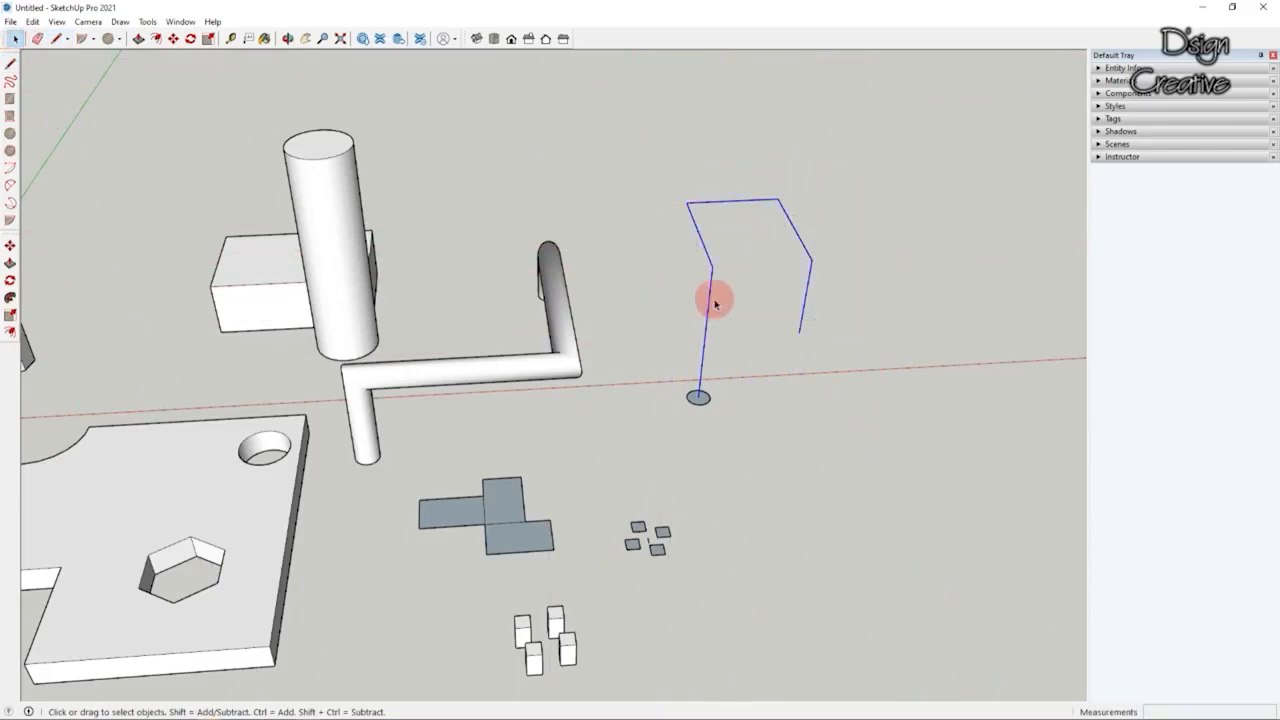
scroll(716, 296, up, 3)
right_click(708, 283)
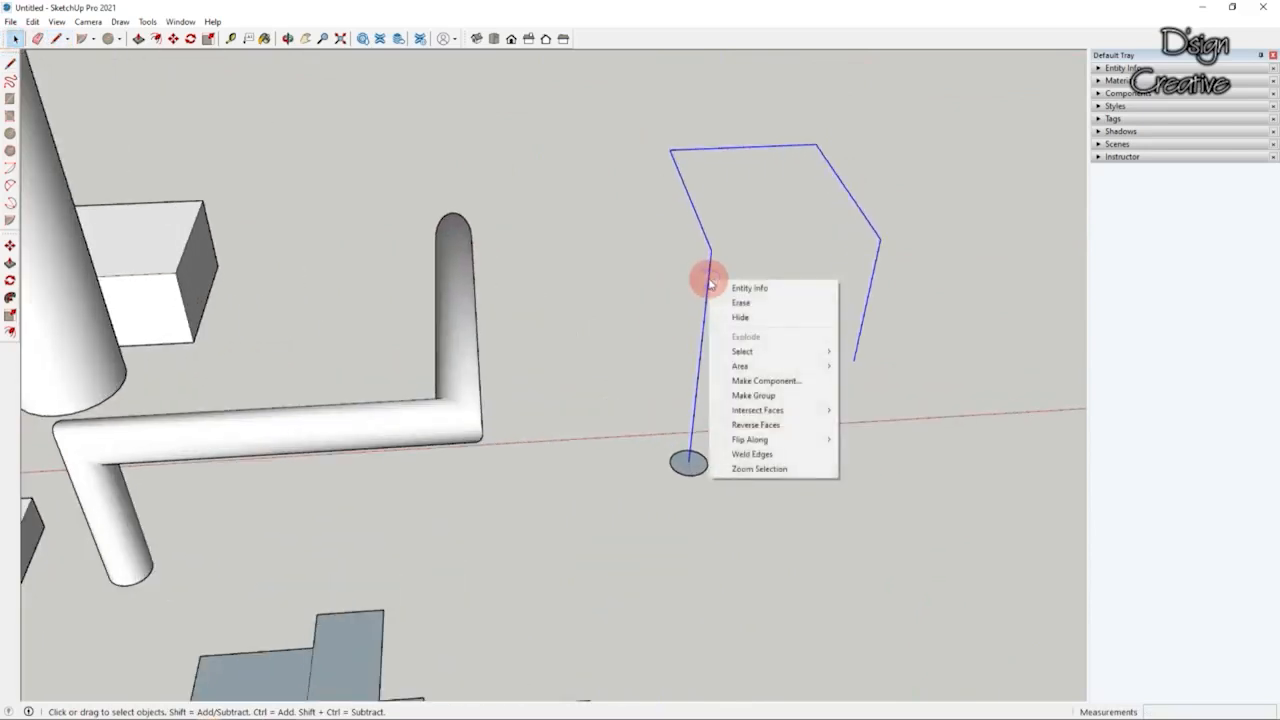
click(752, 454)
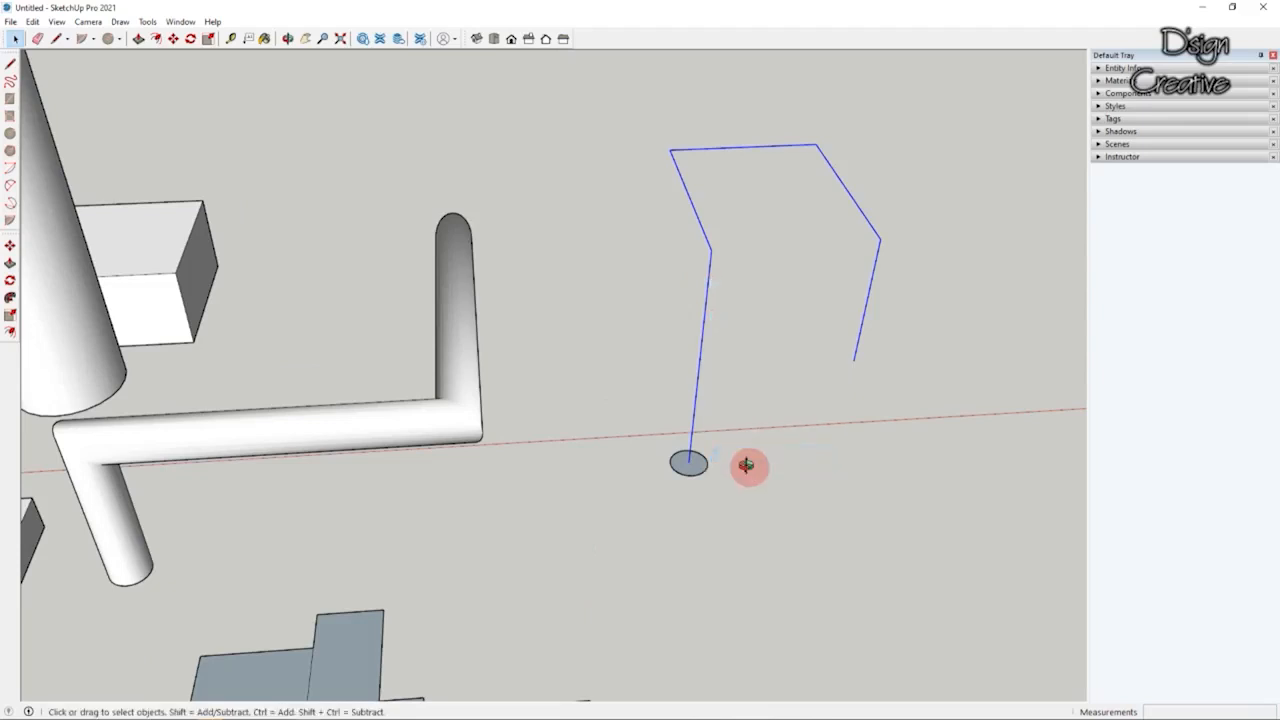
middle_drag(746, 465, 840, 426)
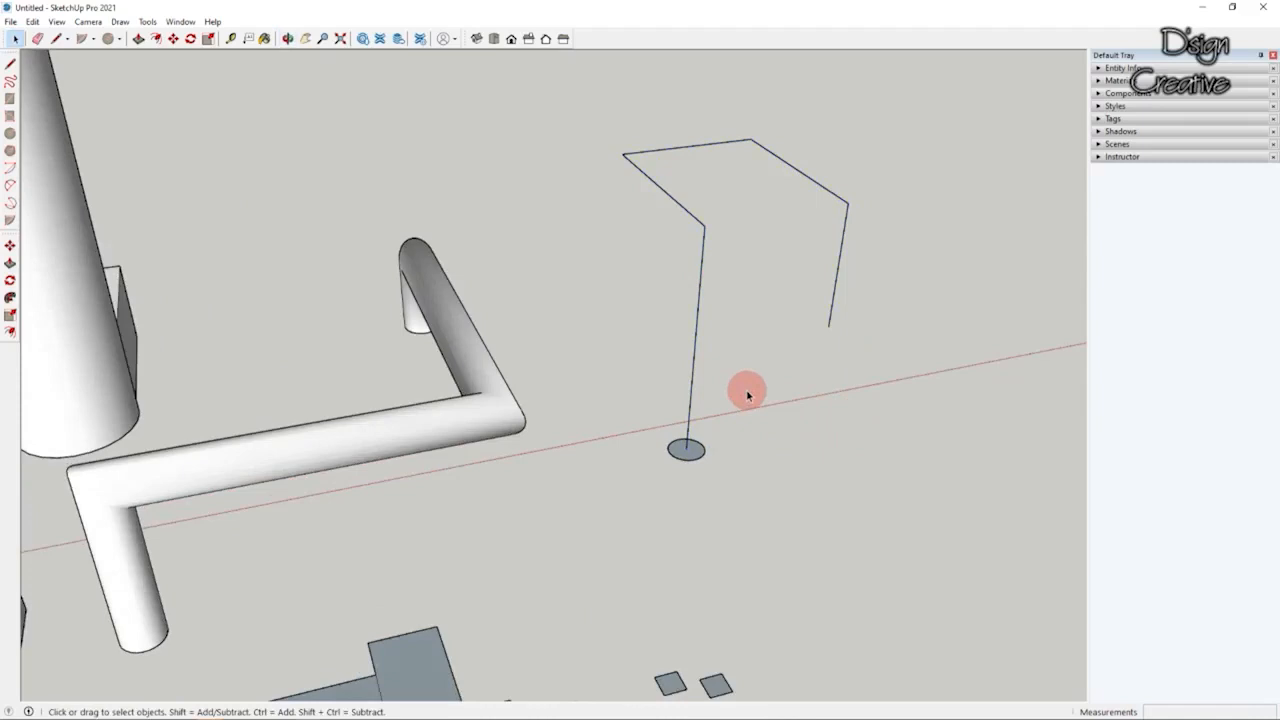
drag(737, 180, 657, 258)
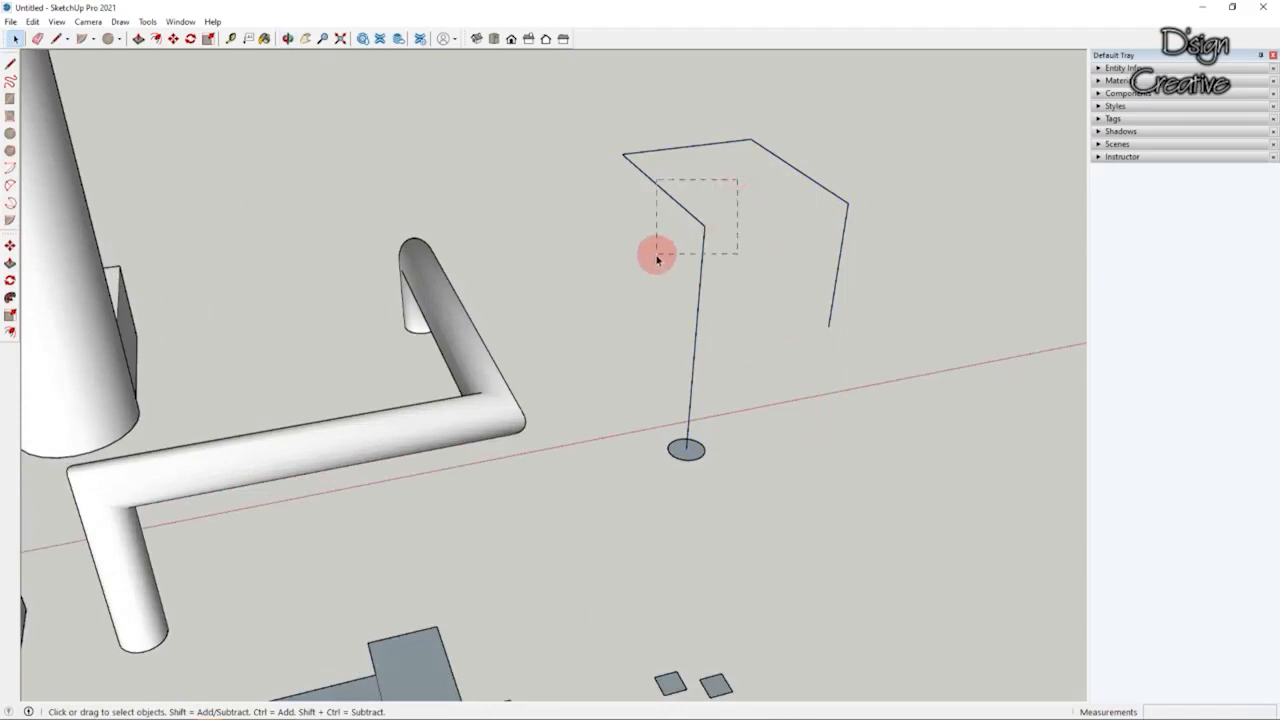
middle_drag(657, 258, 654, 334)
click(626, 404)
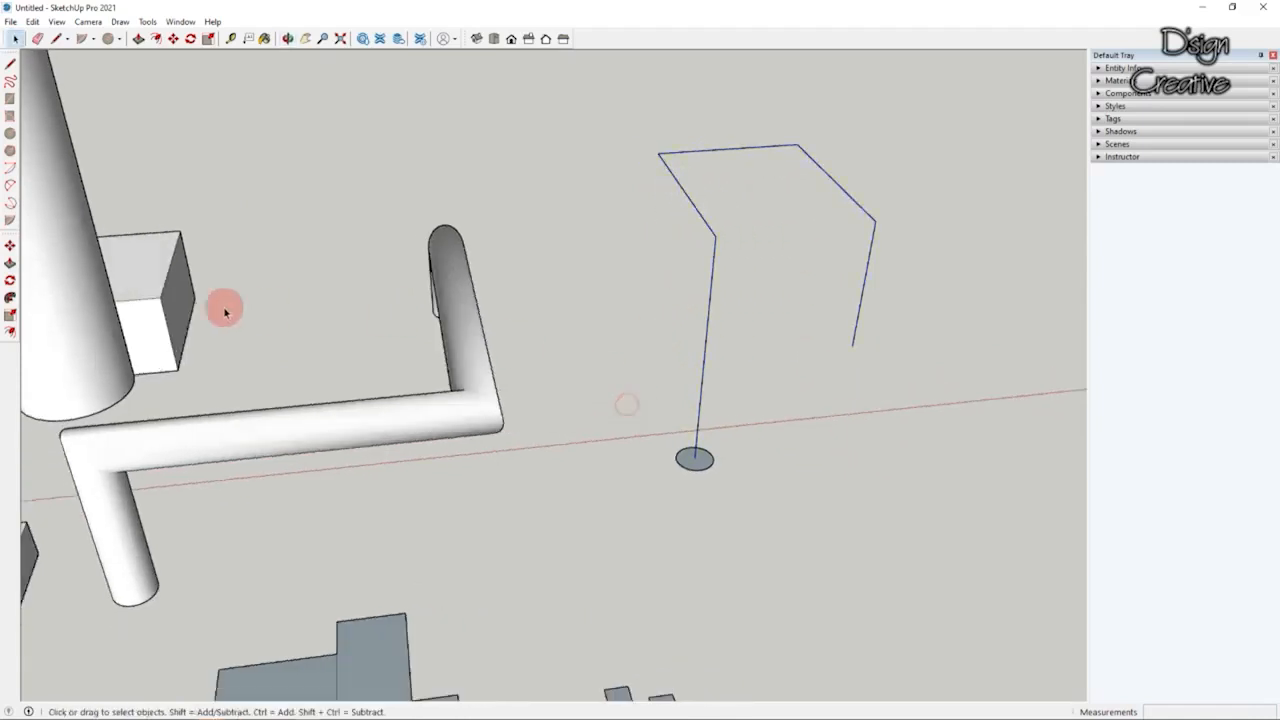
click(10, 297)
key(space)
middle_drag(723, 271, 940, 238)
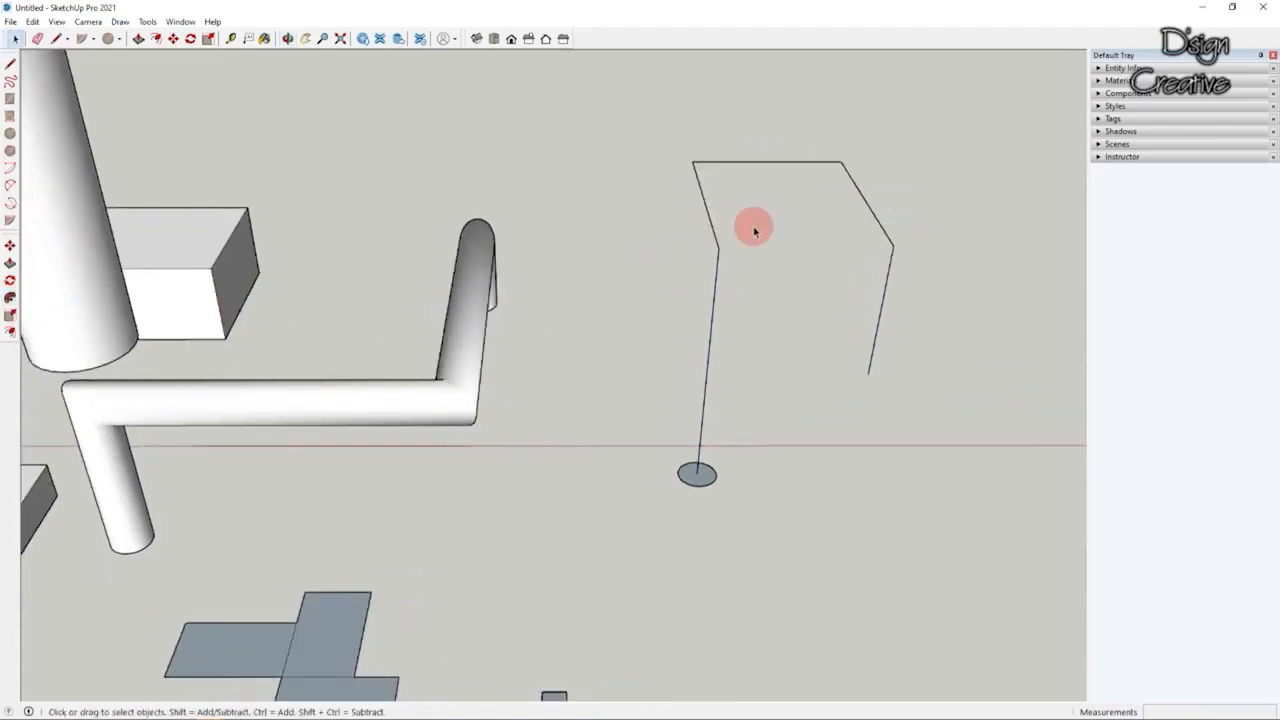
mouse_move(766, 220)
middle_down()
mouse_move(780, 223)
mouse_move(766, 202)
middle_up()
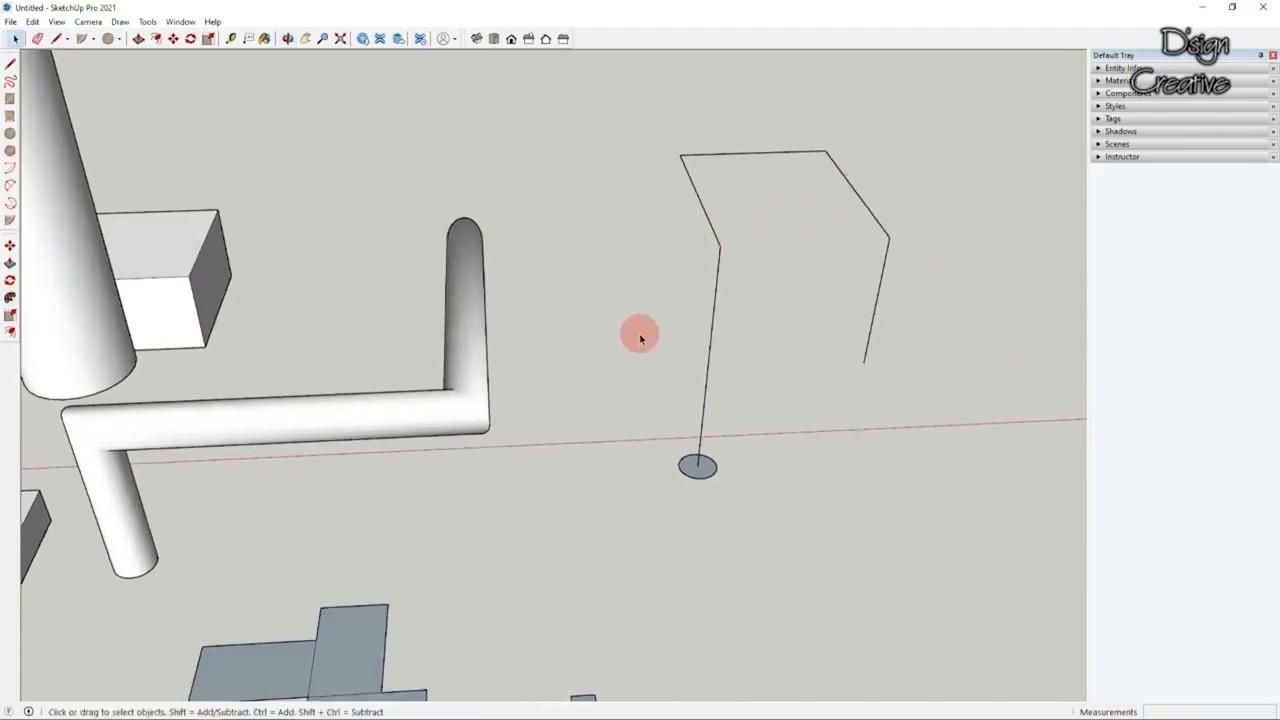
Step: Copy the second circle together with its welded path further along the red axis
scroll(680, 337, down, 2)
drag(846, 177, 642, 488)
click(181, 21)
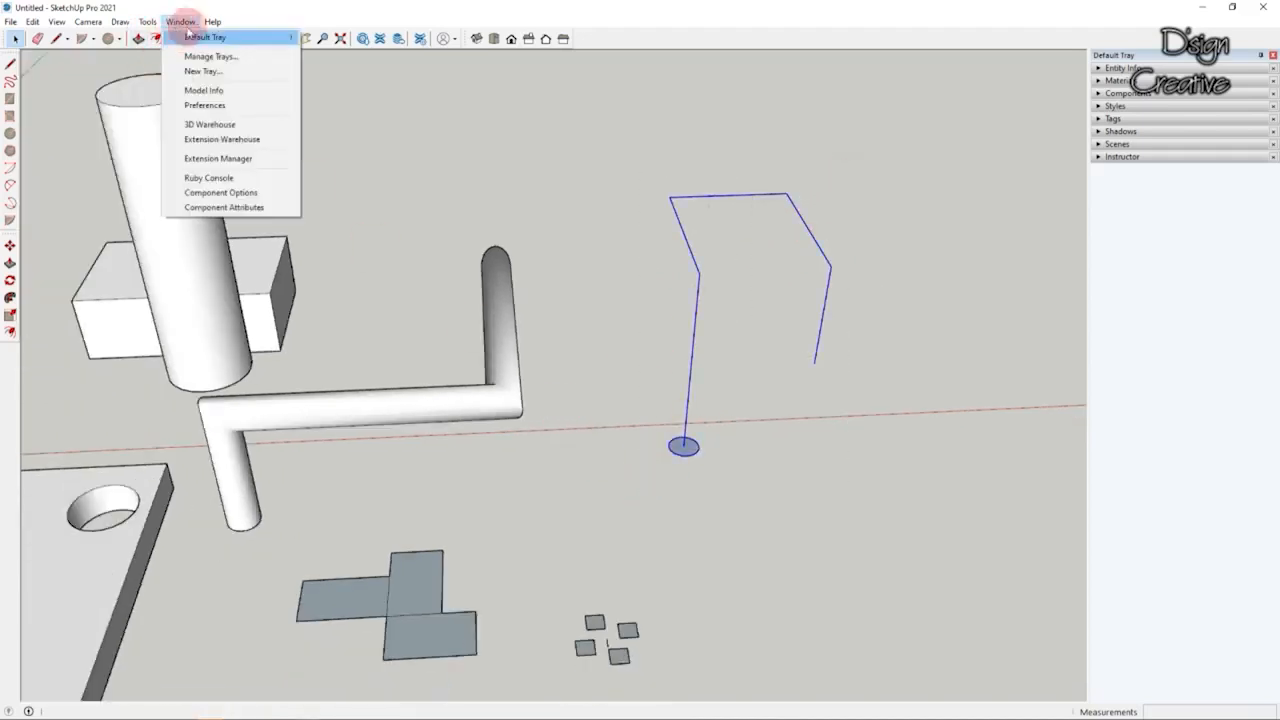
click(209, 12)
click(173, 38)
scroll(537, 409, down, 3)
key(ctrl)
click(614, 444)
click(843, 441)
click(15, 38)
click(580, 320)
Step: Select the original welded path and sweep its small circle along it with Follow Me
scroll(677, 337, up, 6)
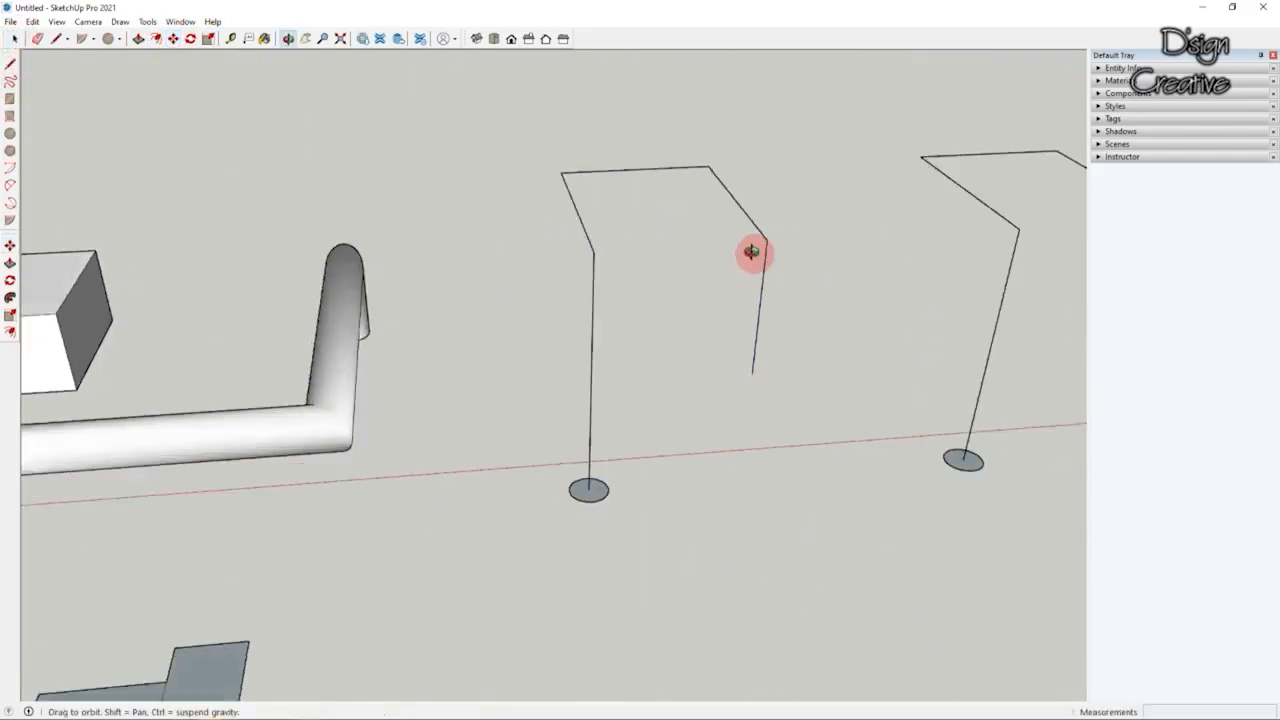
scroll(727, 288, down, 1)
drag(788, 211, 619, 305)
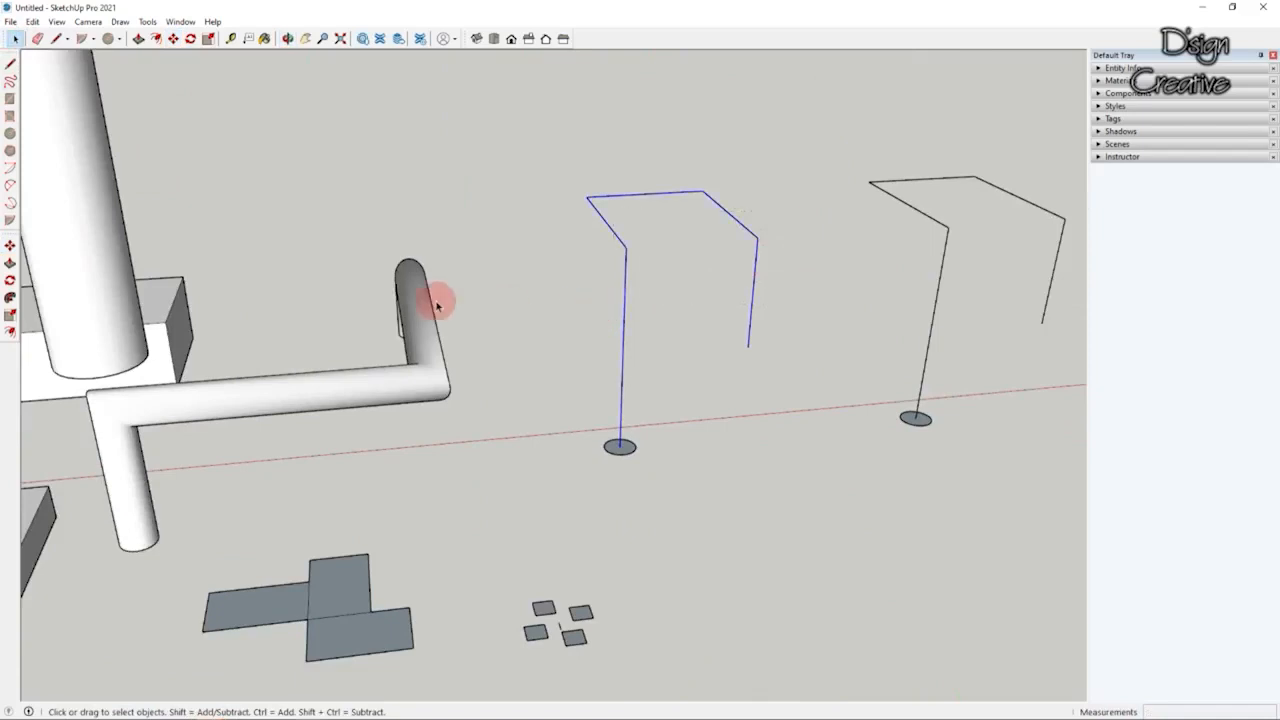
click(9, 300)
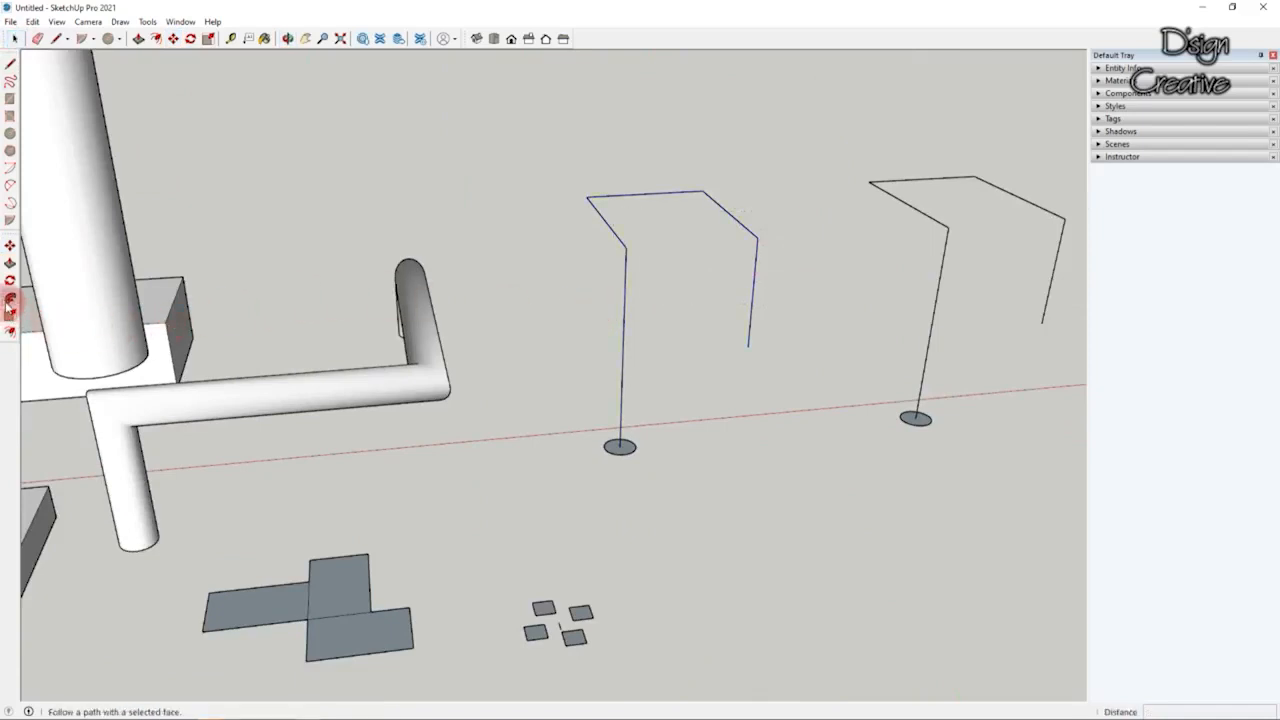
scroll(620, 455, up, 1)
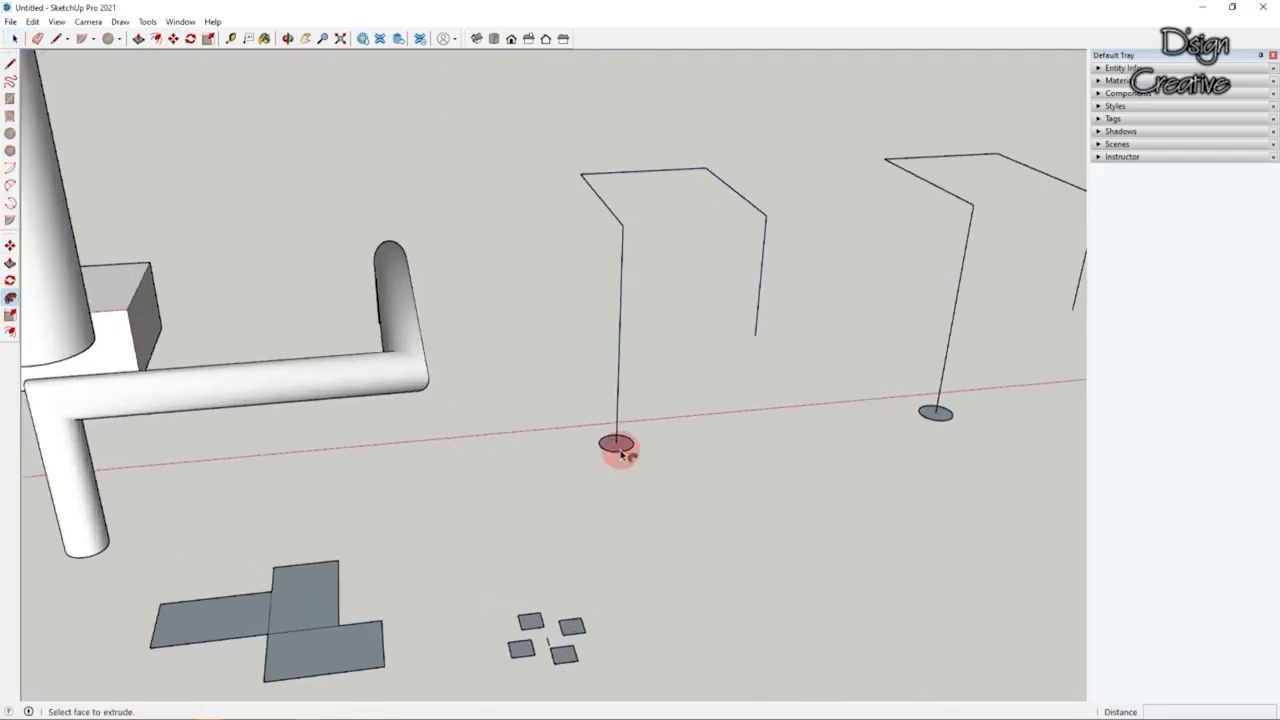
click(617, 447)
click(15, 38)
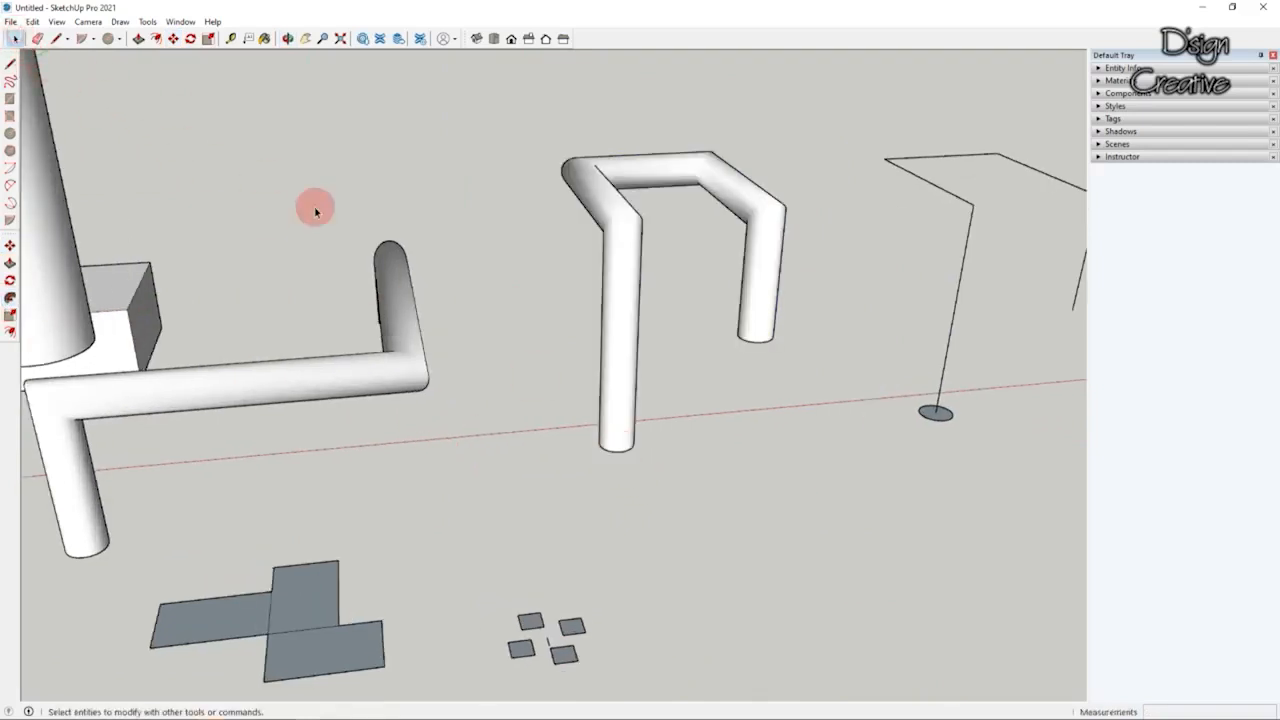
Step: Try to sweep the copied circle manually along its path with Follow Me, then undo the incomplete sweep
scroll(523, 314, down, 3)
scroll(860, 306, up, 4)
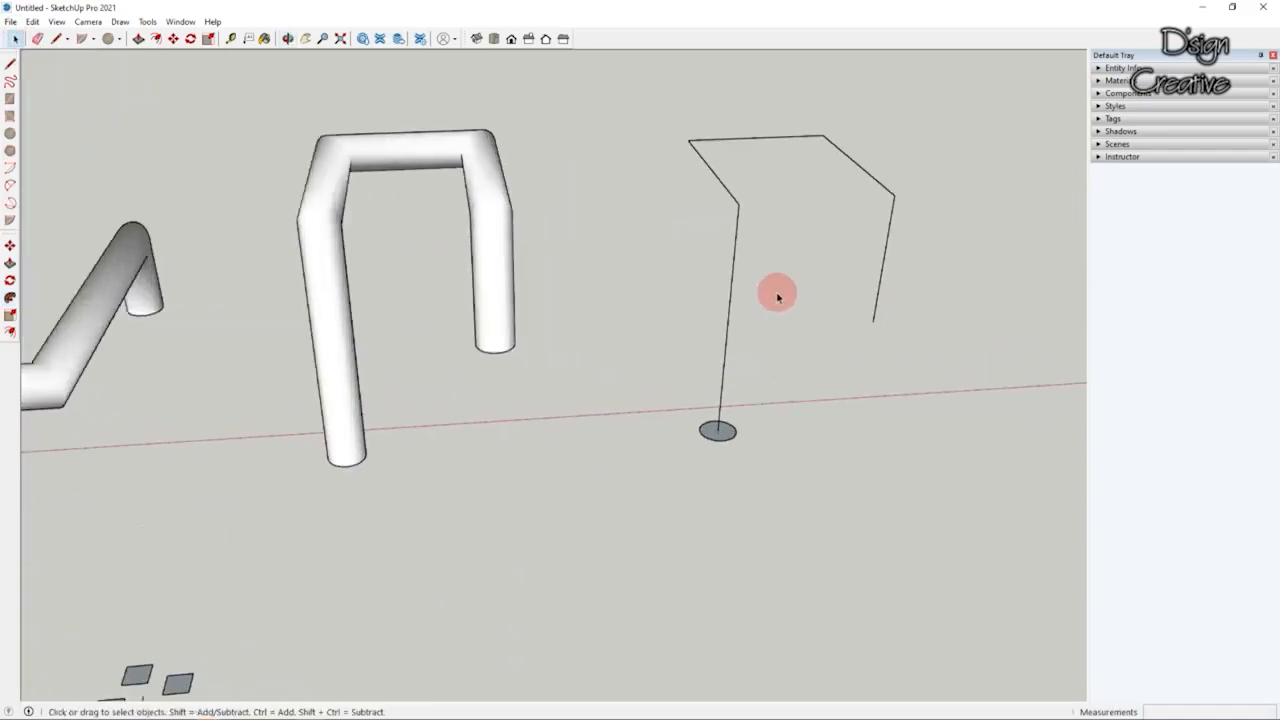
click(11, 298)
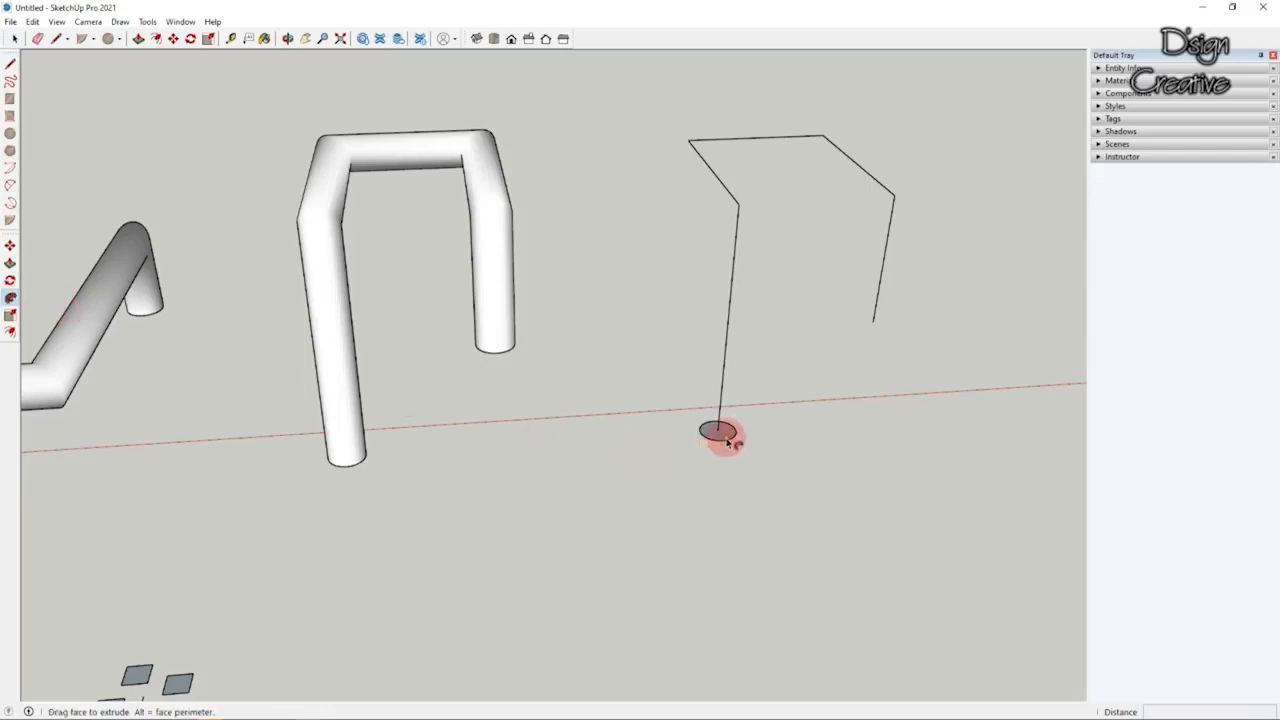
scroll(728, 426, up, 2)
middle_drag(726, 434, 708, 456)
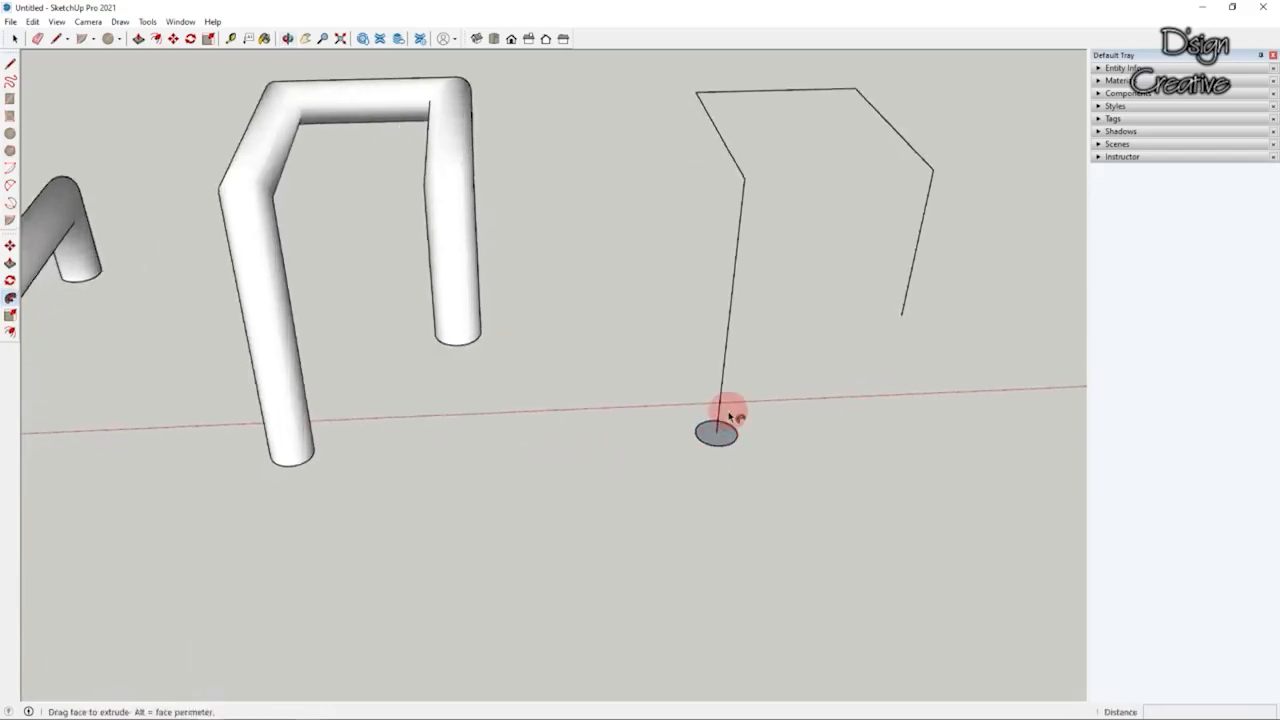
scroll(733, 416, up, 1)
click(15, 38)
click(11, 298)
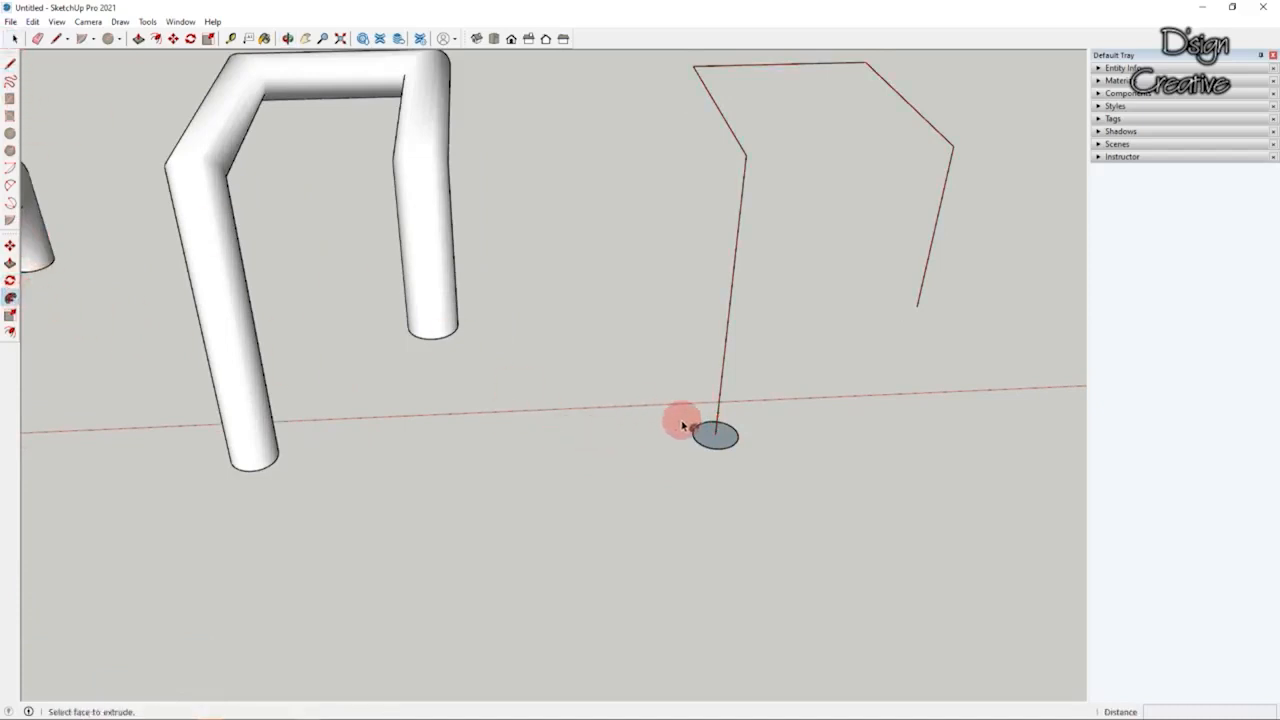
scroll(716, 422, down, 2)
middle_drag(724, 407, 800, 434)
scroll(745, 400, up, 1)
drag(740, 233, 912, 168)
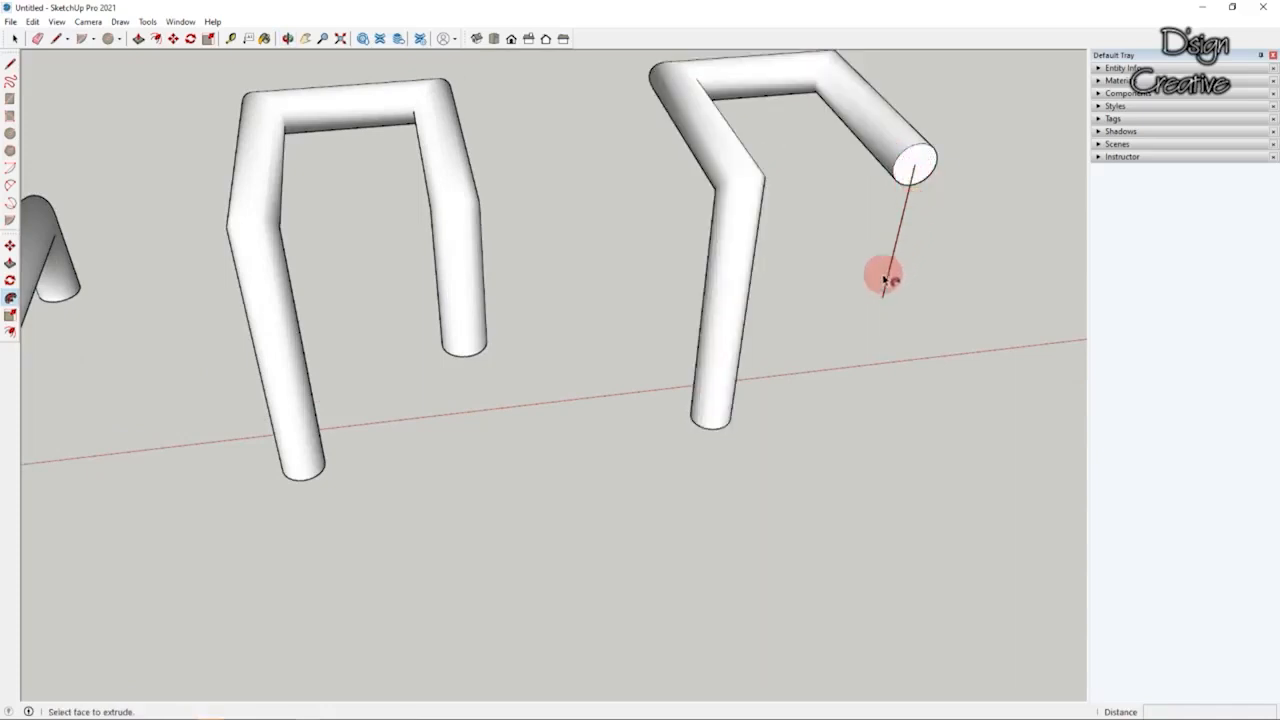
middle_drag(891, 271, 920, 286)
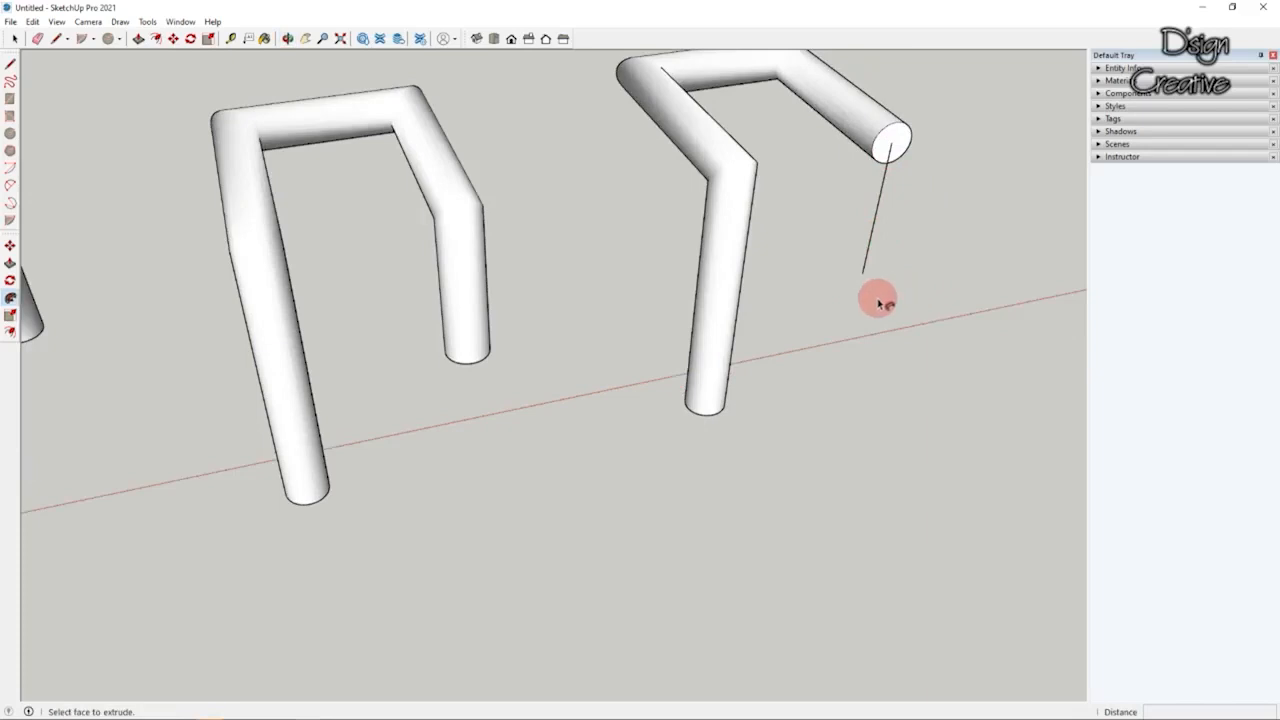
key(ctrl+z)
Step: Sweep the copied circle manually with Follow Me along its whole path, to the free end of the last segment
drag(708, 395, 869, 274)
click(15, 38)
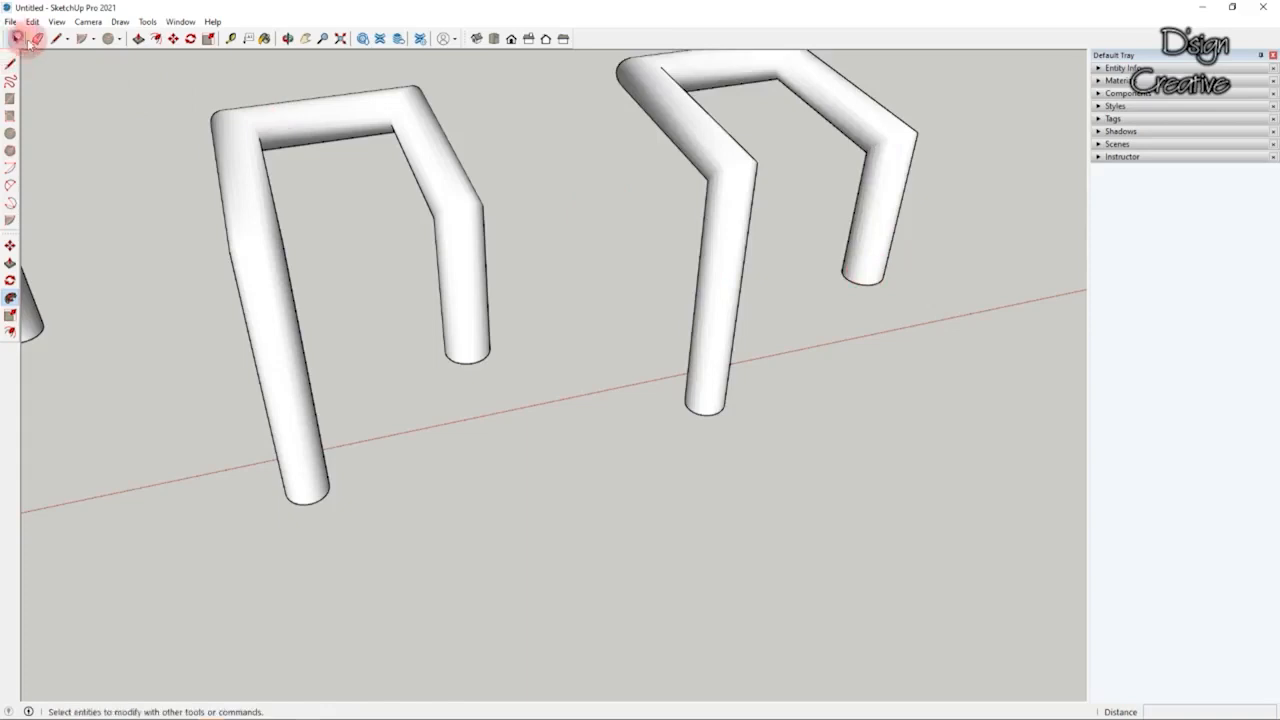
Step: Examine the two swept pipes side by side from several angles and in relation to the whole model
middle_drag(559, 337, 634, 368)
scroll(632, 368, down, 4)
scroll(553, 402, up, 1)
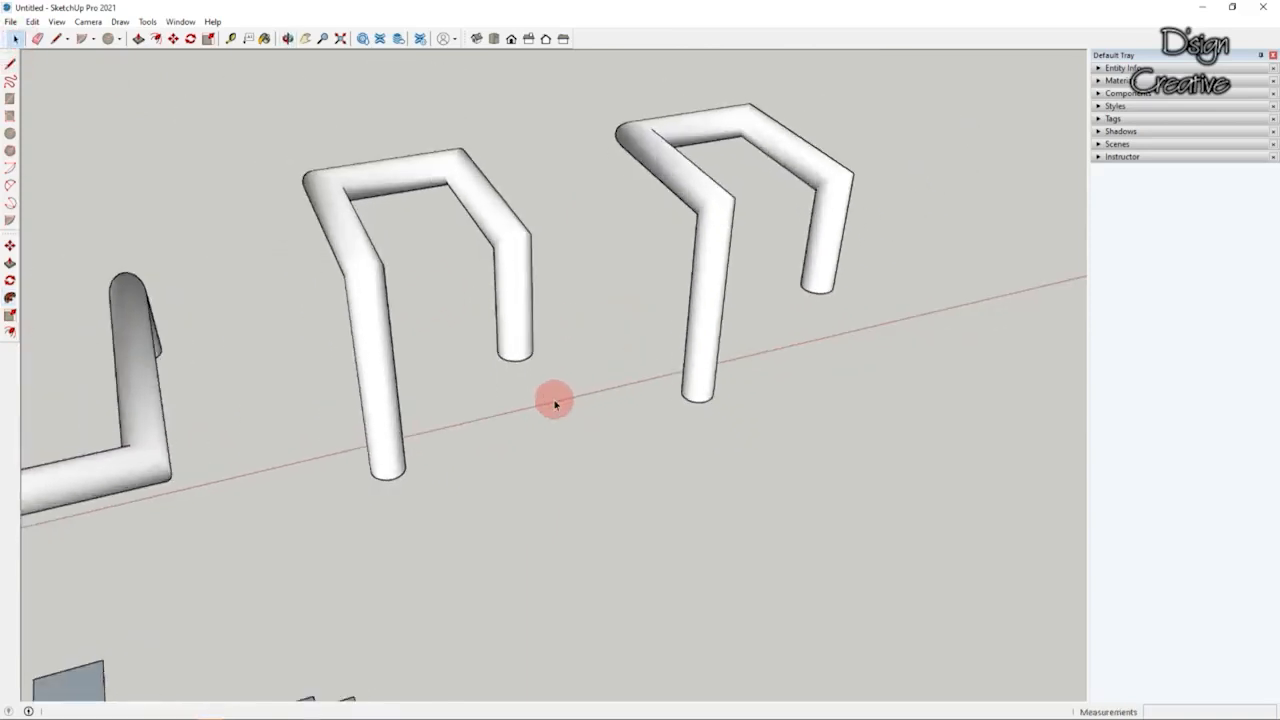
middle_drag(553, 398, 523, 320)
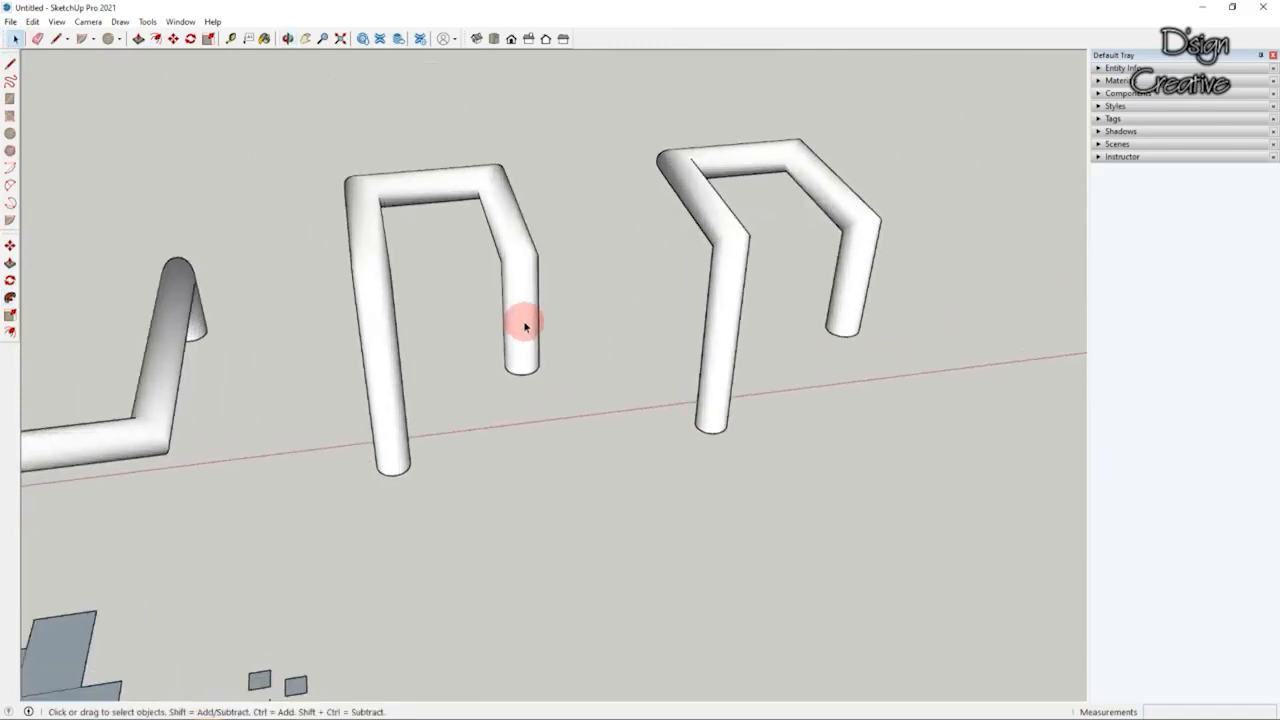
middle_drag(723, 346, 546, 356)
scroll(590, 324, down, 1)
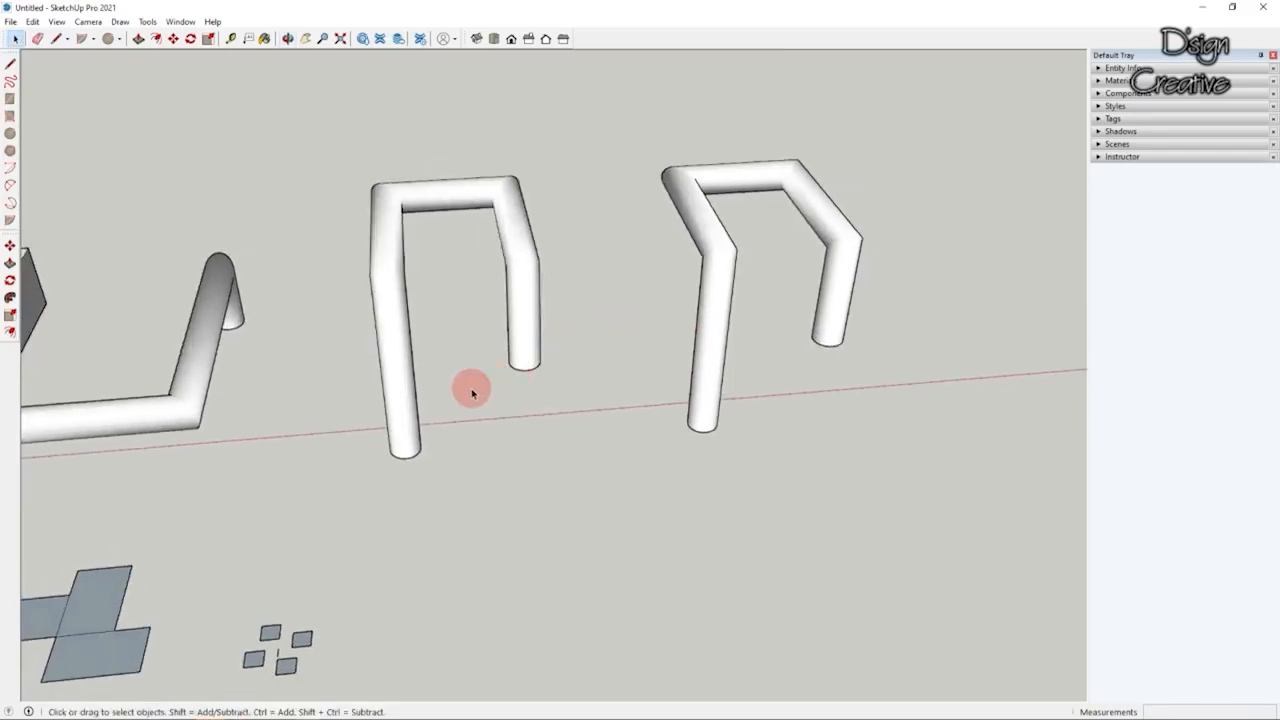
scroll(505, 416, up, 2)
middle_drag(829, 317, 645, 337)
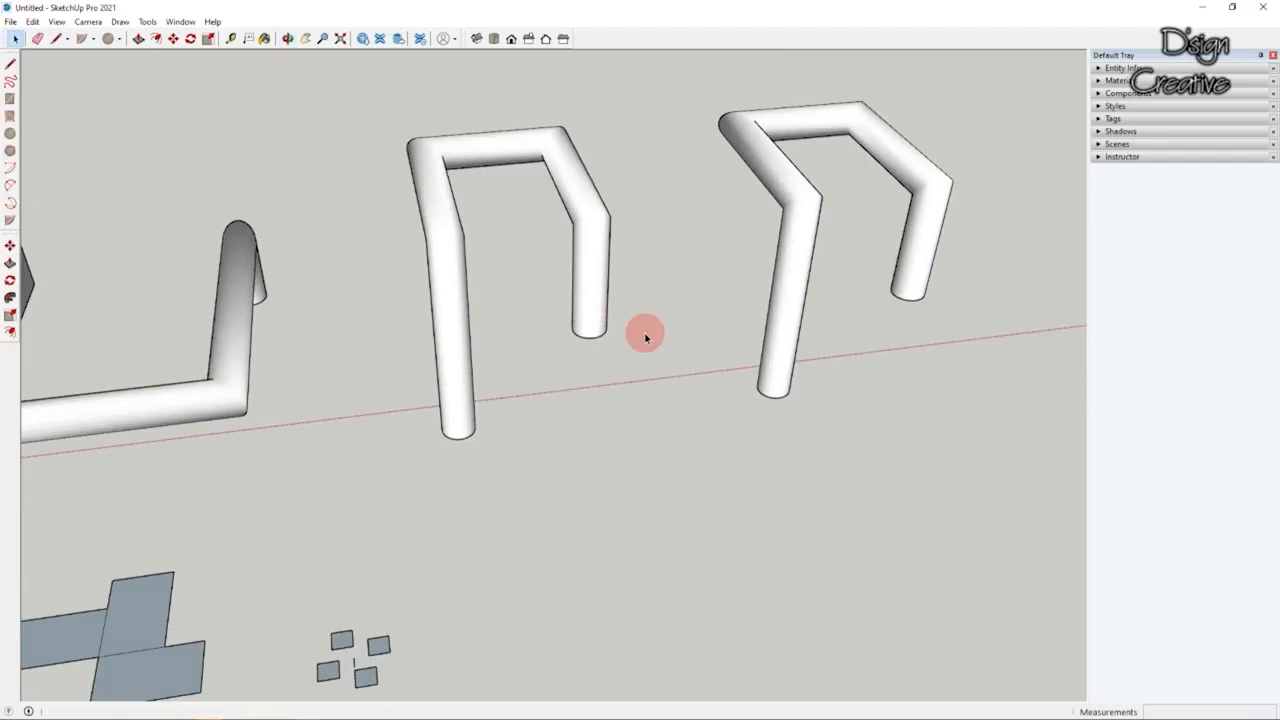
scroll(640, 360, down, 2)
middle_drag(623, 409, 269, 365)
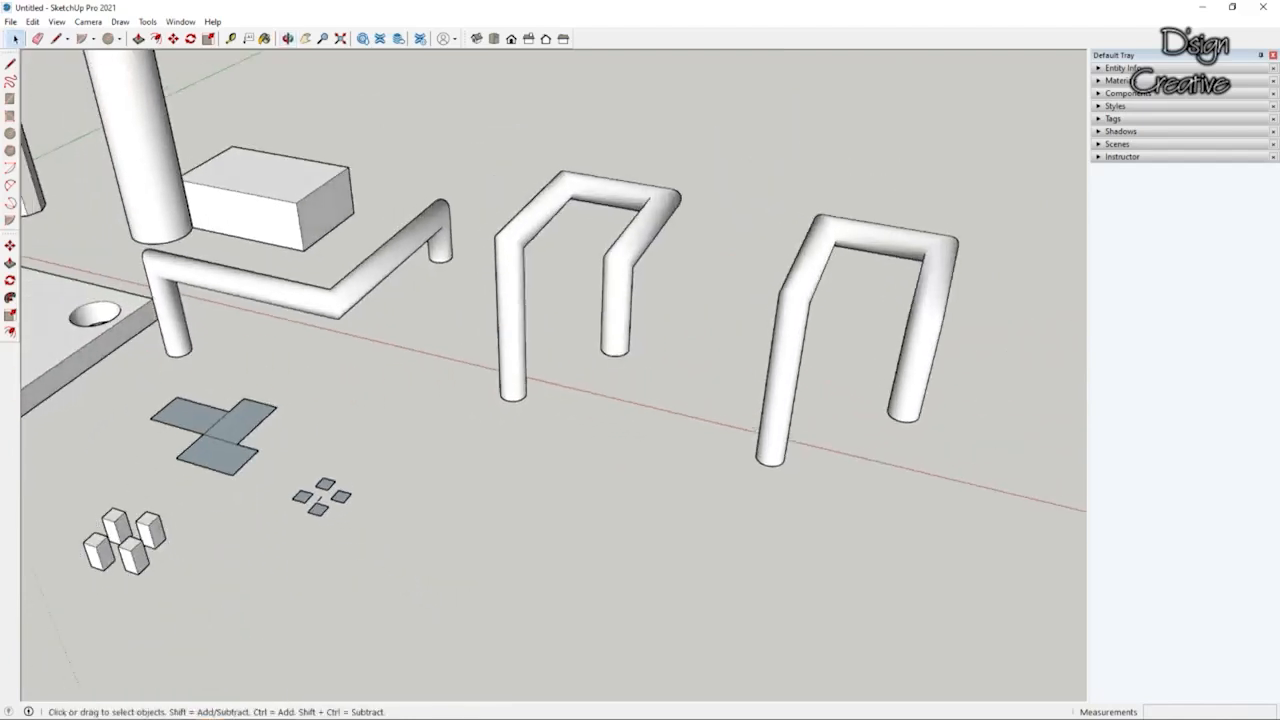
middle_drag(508, 482, 409, 471)
scroll(420, 474, down, 4)
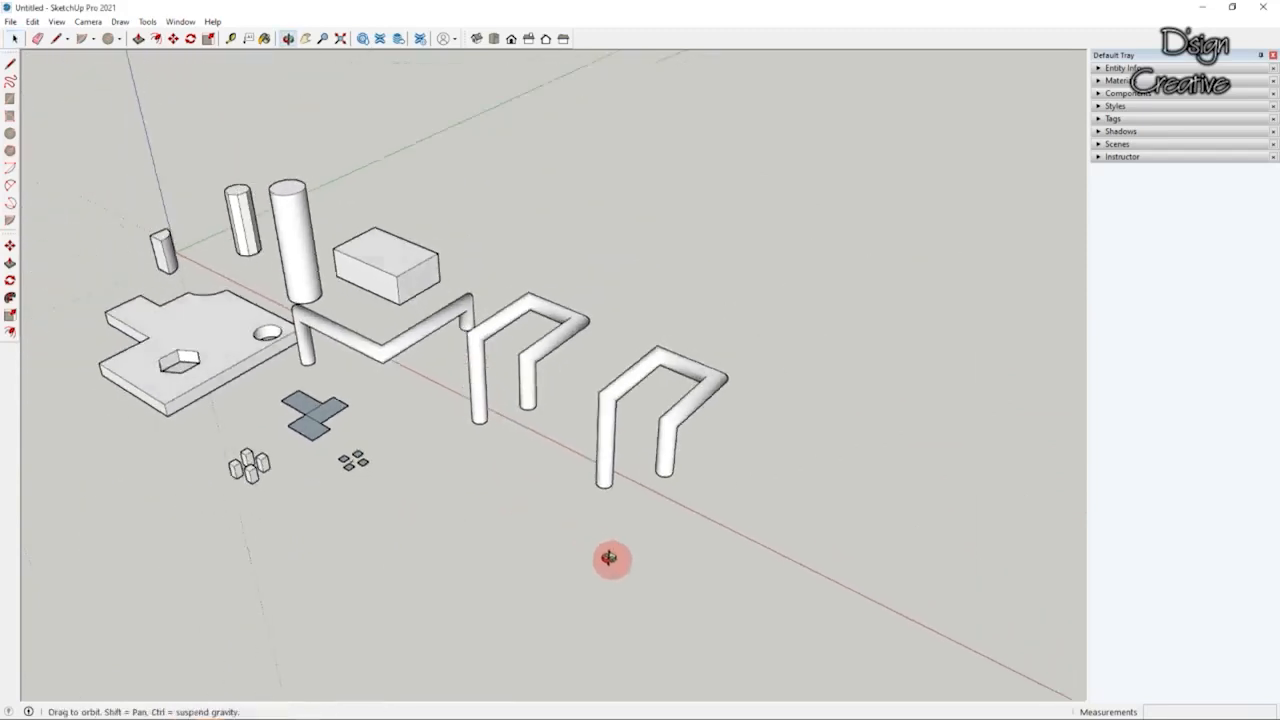
middle_drag(606, 557, 570, 453)
scroll(522, 410, up, 2)
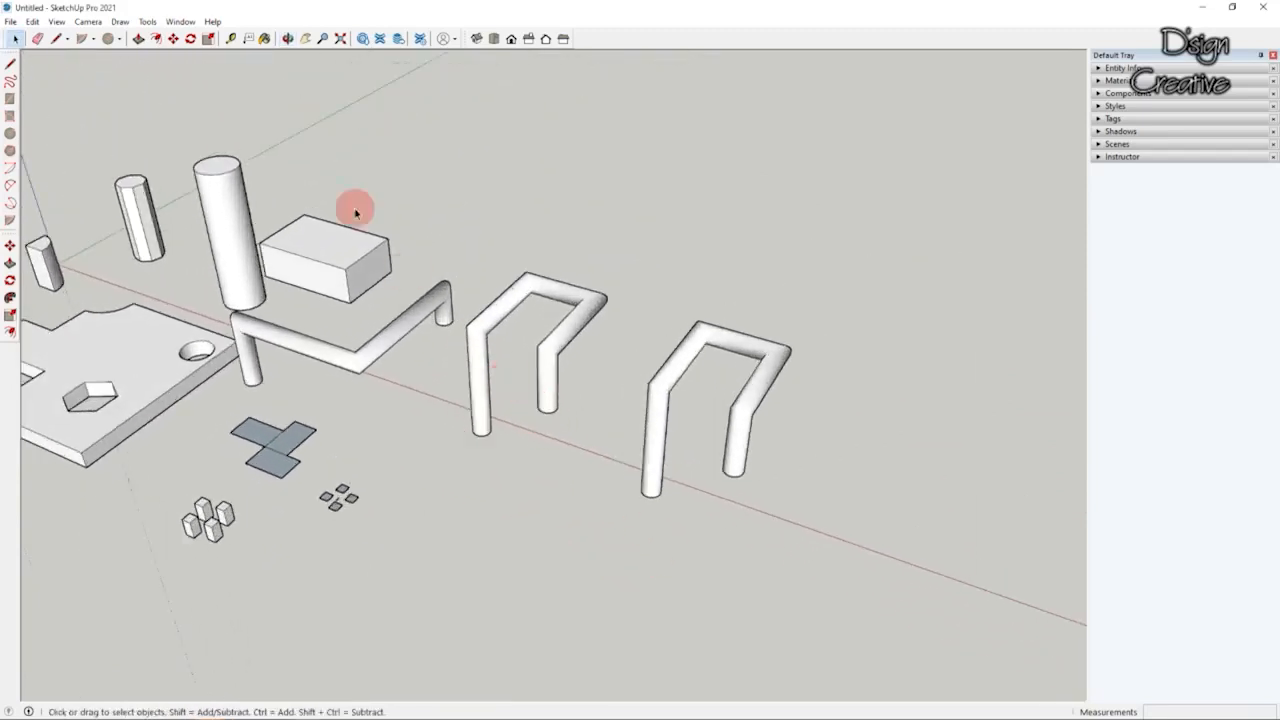
Step: Draw another small circle on the open ground in front of the two bent pipes
click(108, 40)
scroll(515, 550, up, 3)
click(518, 555)
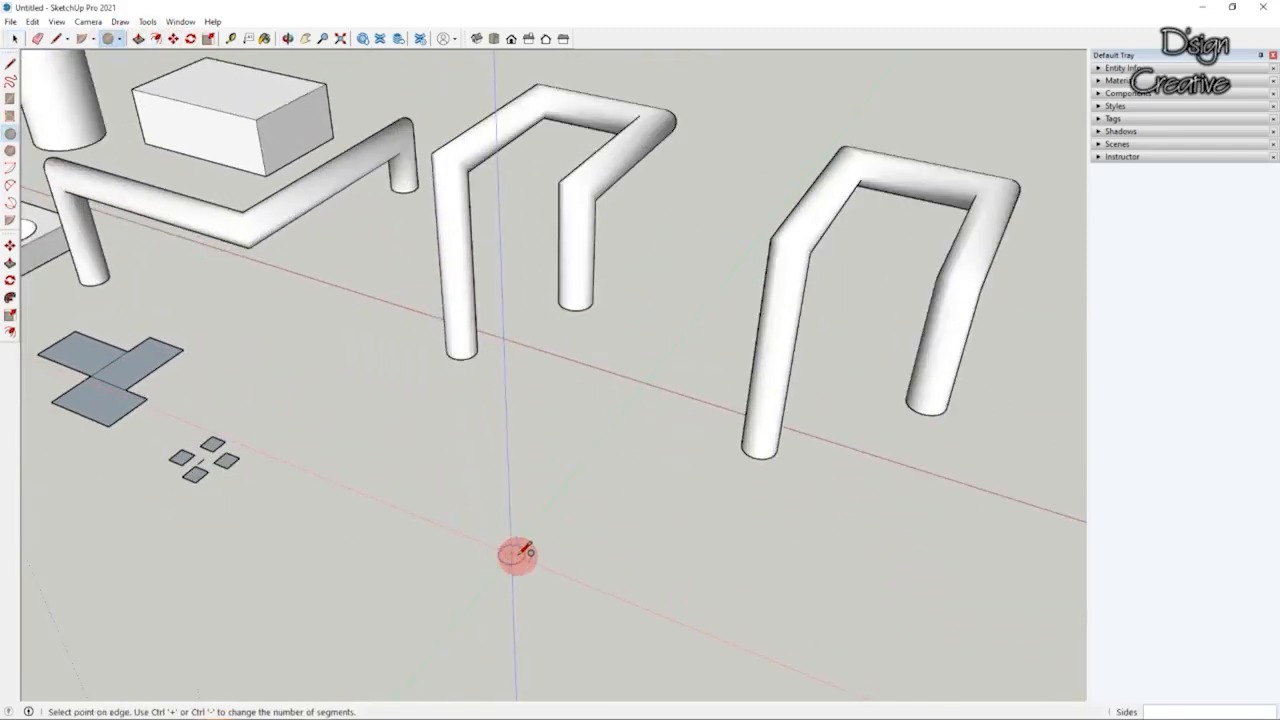
scroll(528, 553, up, 2)
click(531, 554)
click(15, 38)
scroll(600, 490, down, 2)
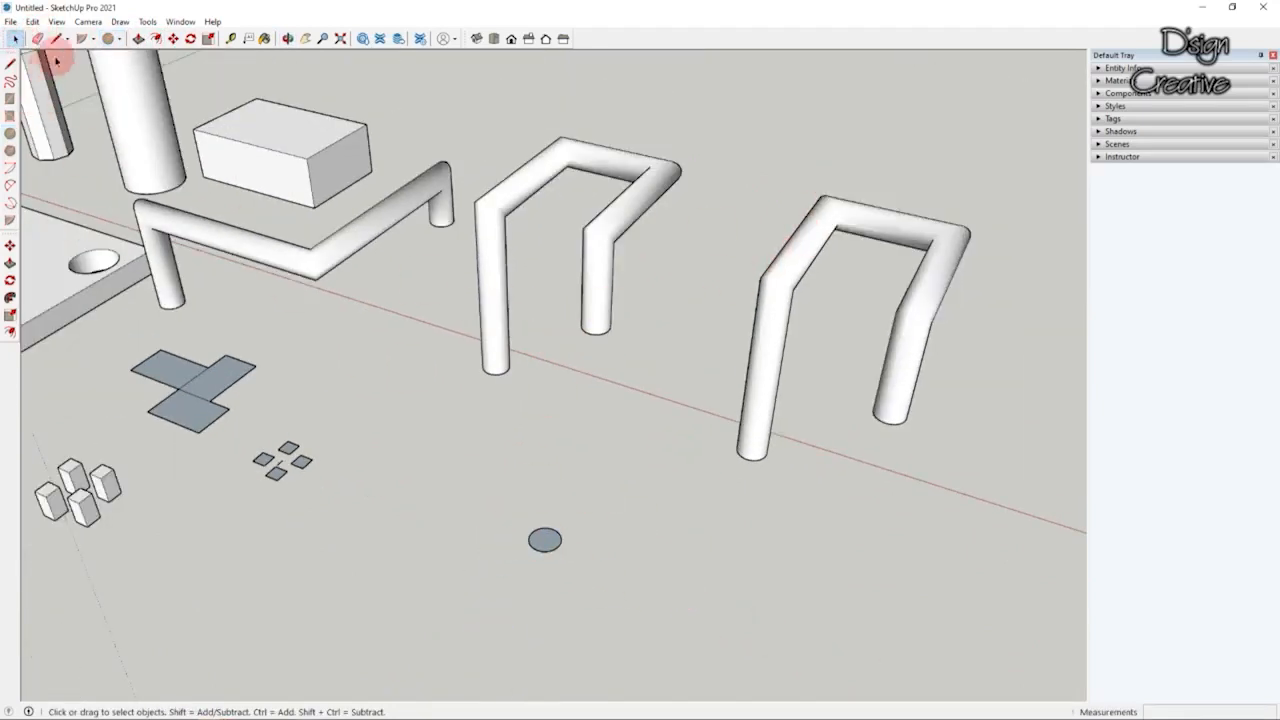
Step: Draw a path from the new circle's centre: up, along red, back along green and along red again
click(55, 38)
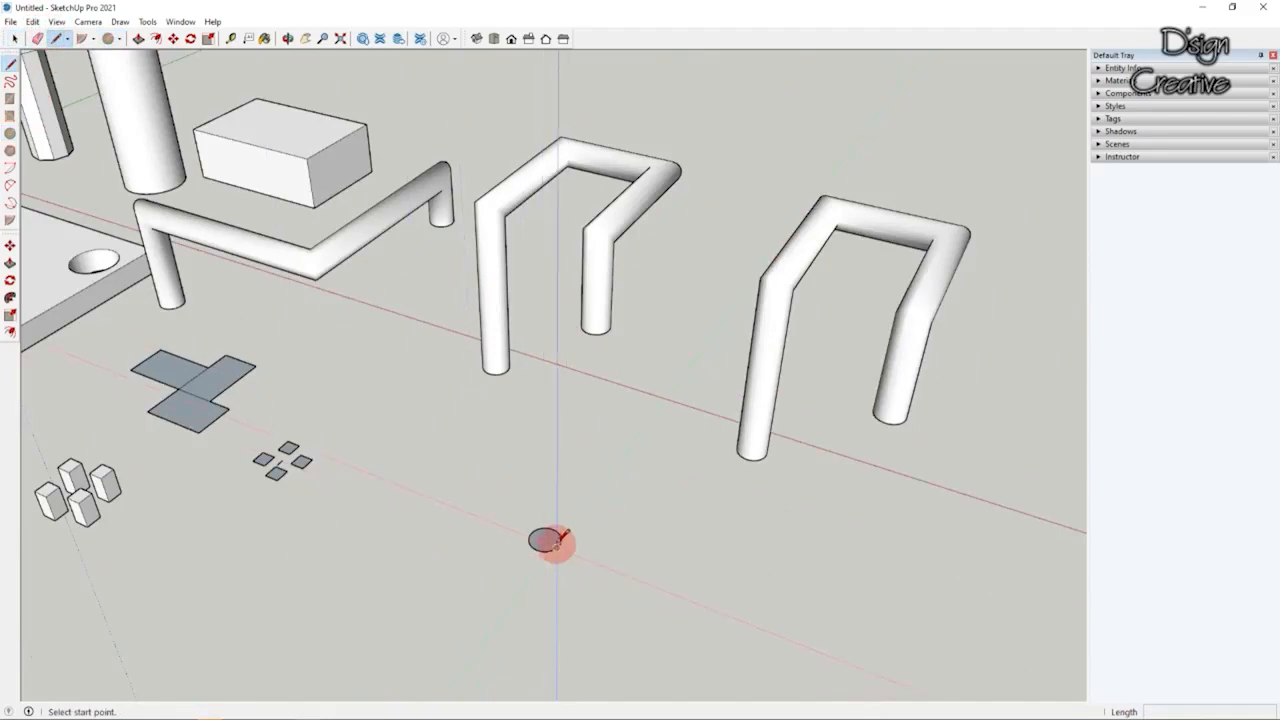
click(545, 540)
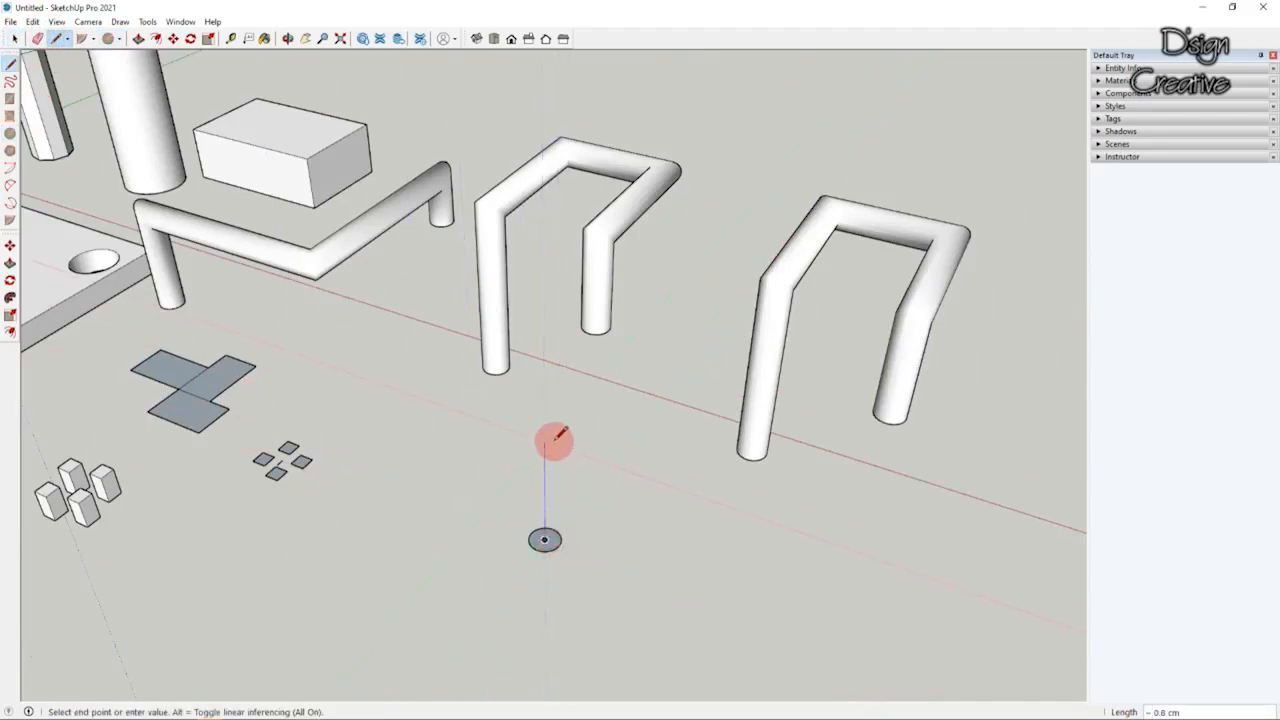
click(555, 438)
scroll(555, 438, down, 3)
click(756, 507)
click(801, 439)
scroll(735, 420, down, 2)
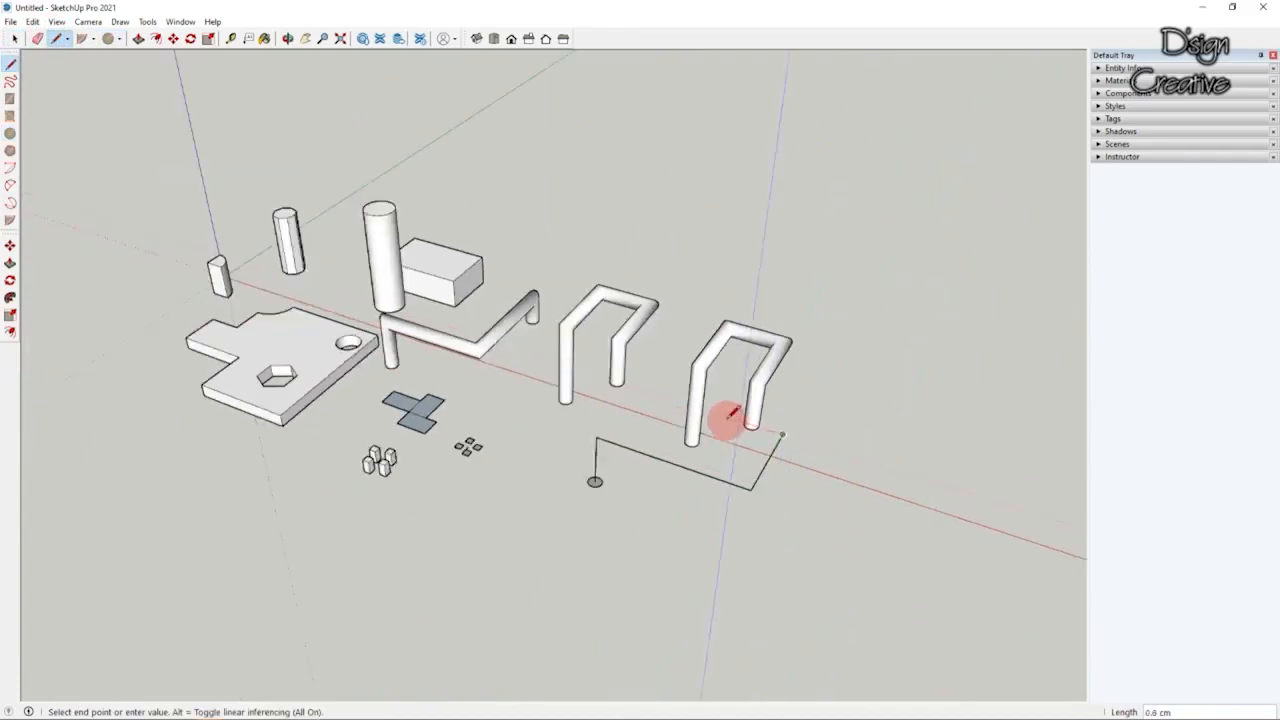
scroll(790, 400, down, 2)
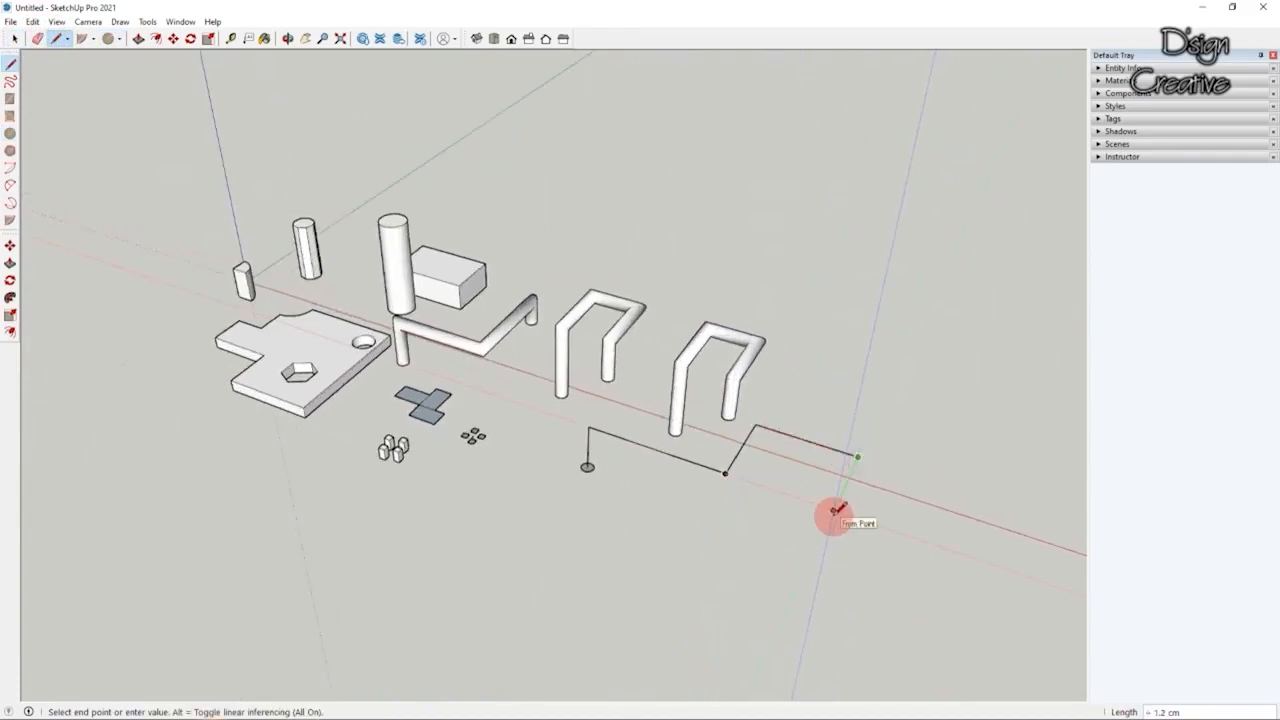
Step: Continue the path forward along green, then add stepped turns in the red, green and vertical directions, finishing with a free end
click(813, 551)
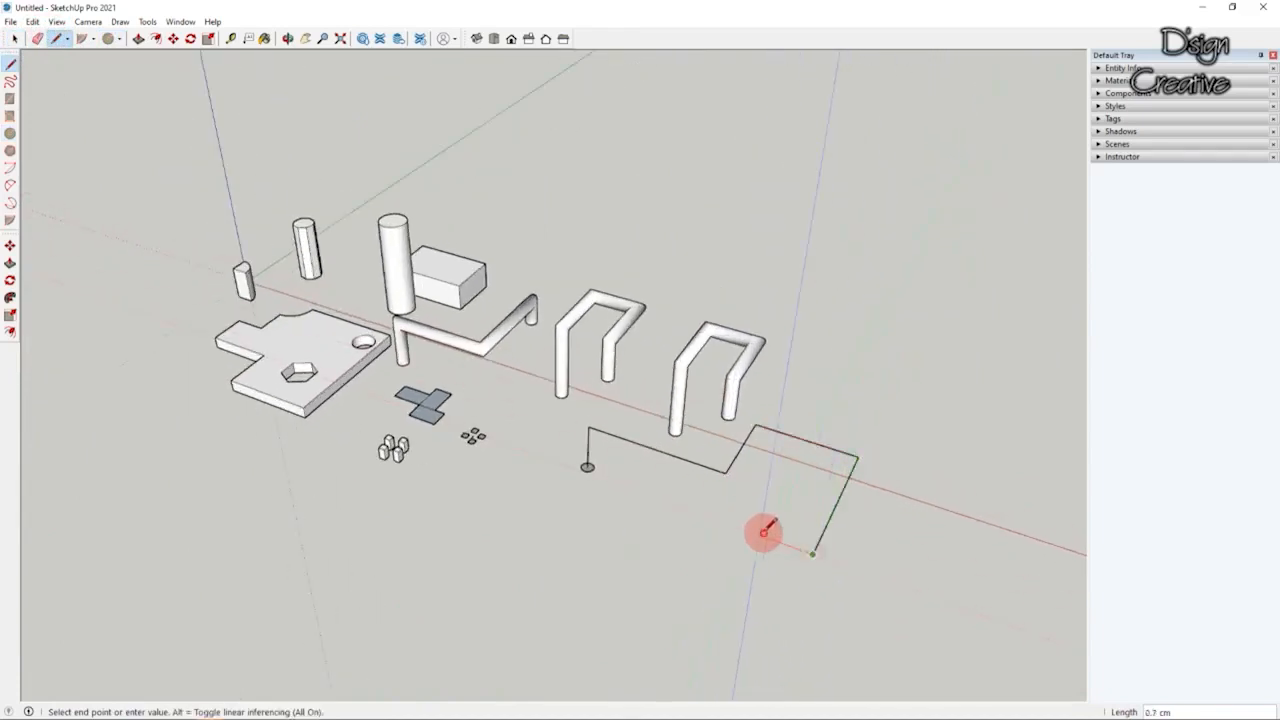
click(759, 536)
click(731, 592)
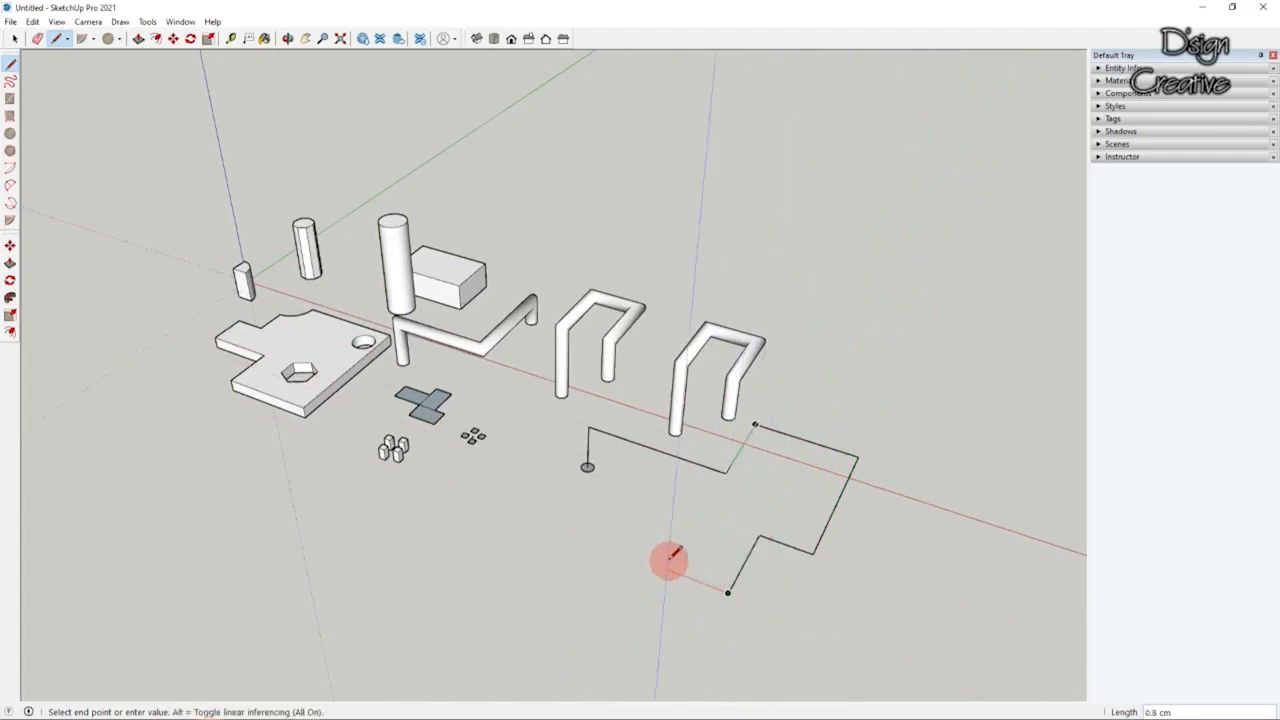
click(667, 570)
click(615, 548)
click(546, 522)
click(14, 38)
Step: Select all edges of the long stepped path and weld them into one continuous edge
middle_drag(531, 400, 910, 320)
mouse_move(903, 278)
mouse_down()
mouse_move(773, 505)
mouse_move(762, 503)
mouse_up()
scroll(657, 380, up, 3)
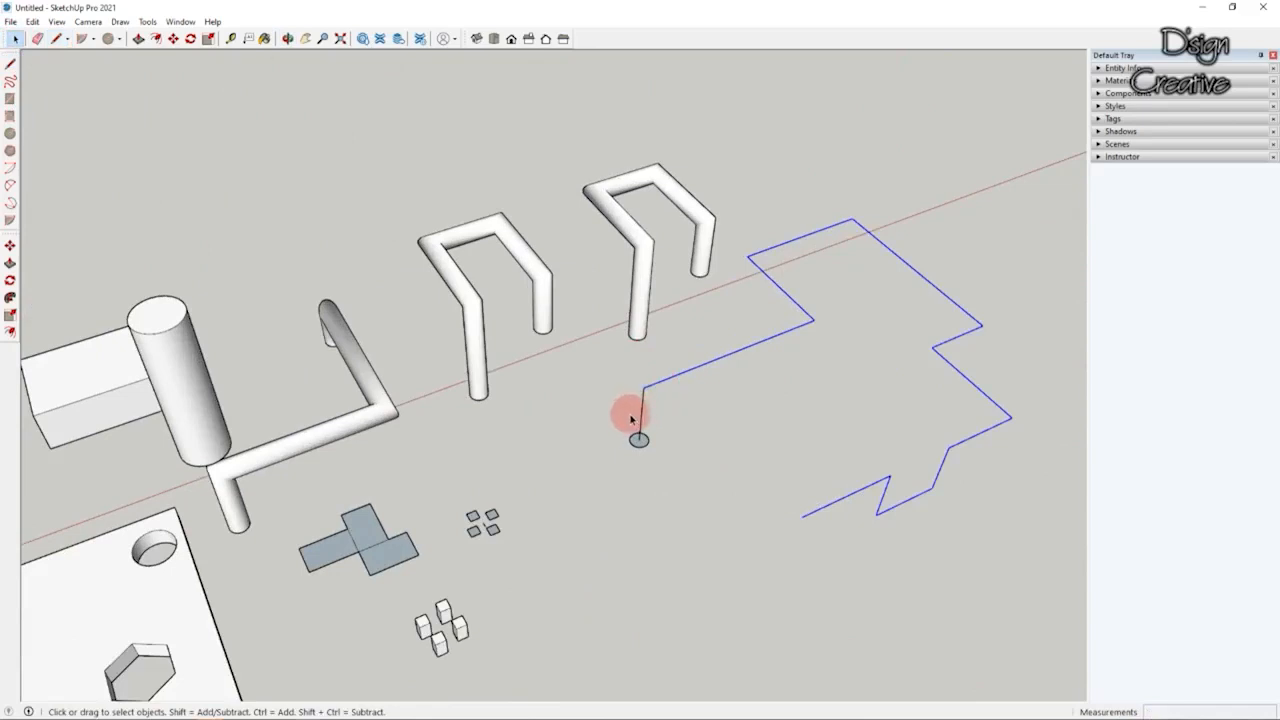
right_click(643, 408)
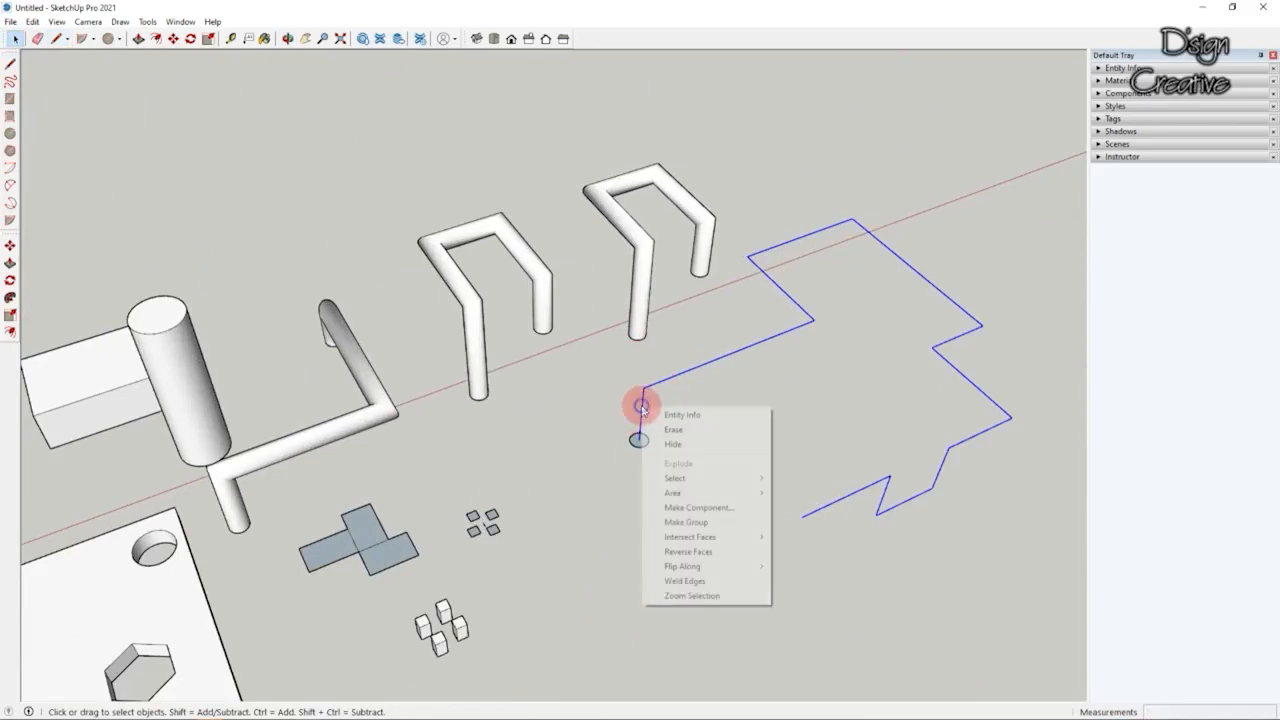
click(693, 581)
click(736, 476)
middle_drag(736, 476, 780, 346)
scroll(771, 351, up, 3)
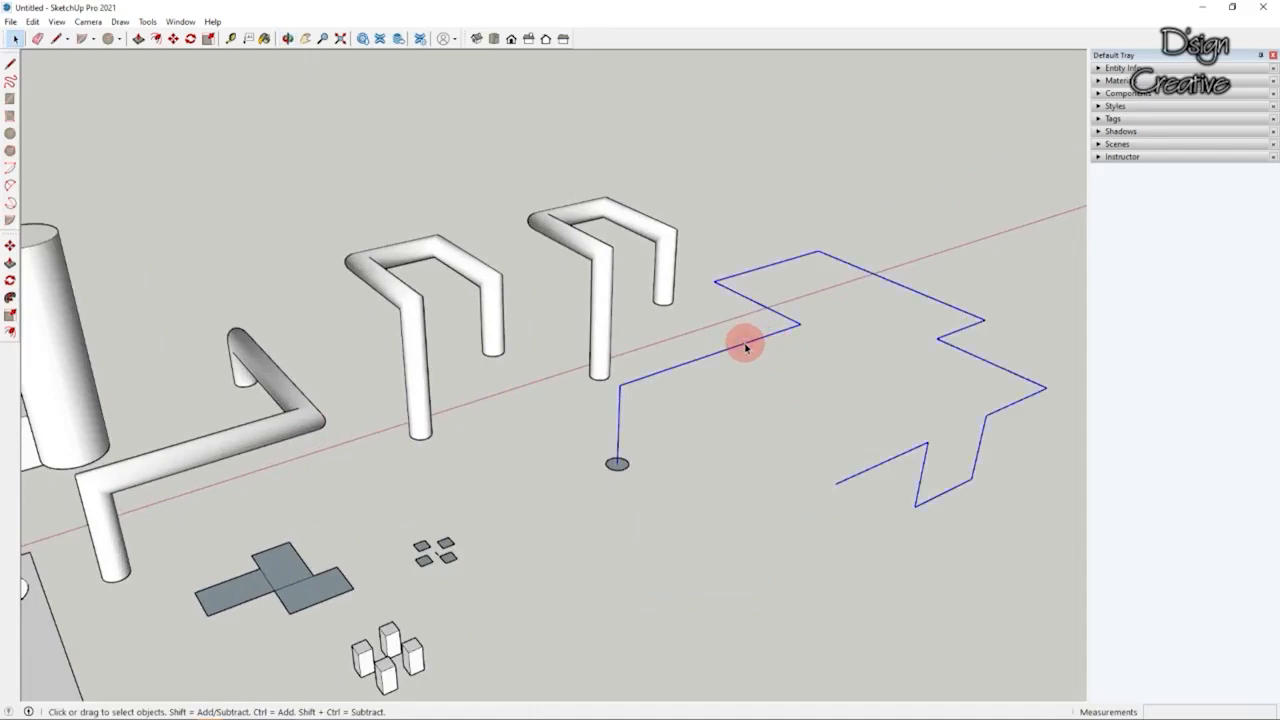
Step: Sweep the newest circle along the long welded path with Follow Me
click(10, 300)
scroll(625, 468, up, 5)
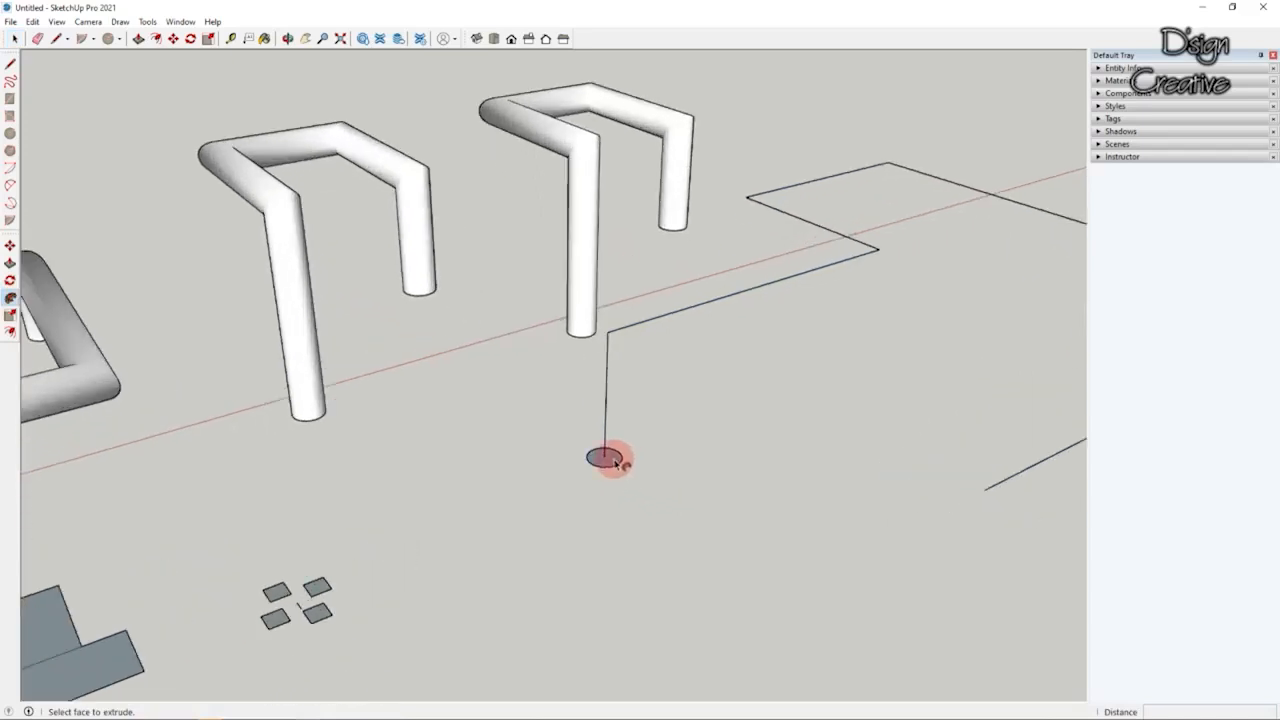
click(605, 458)
click(15, 40)
middle_drag(280, 262, 830, 349)
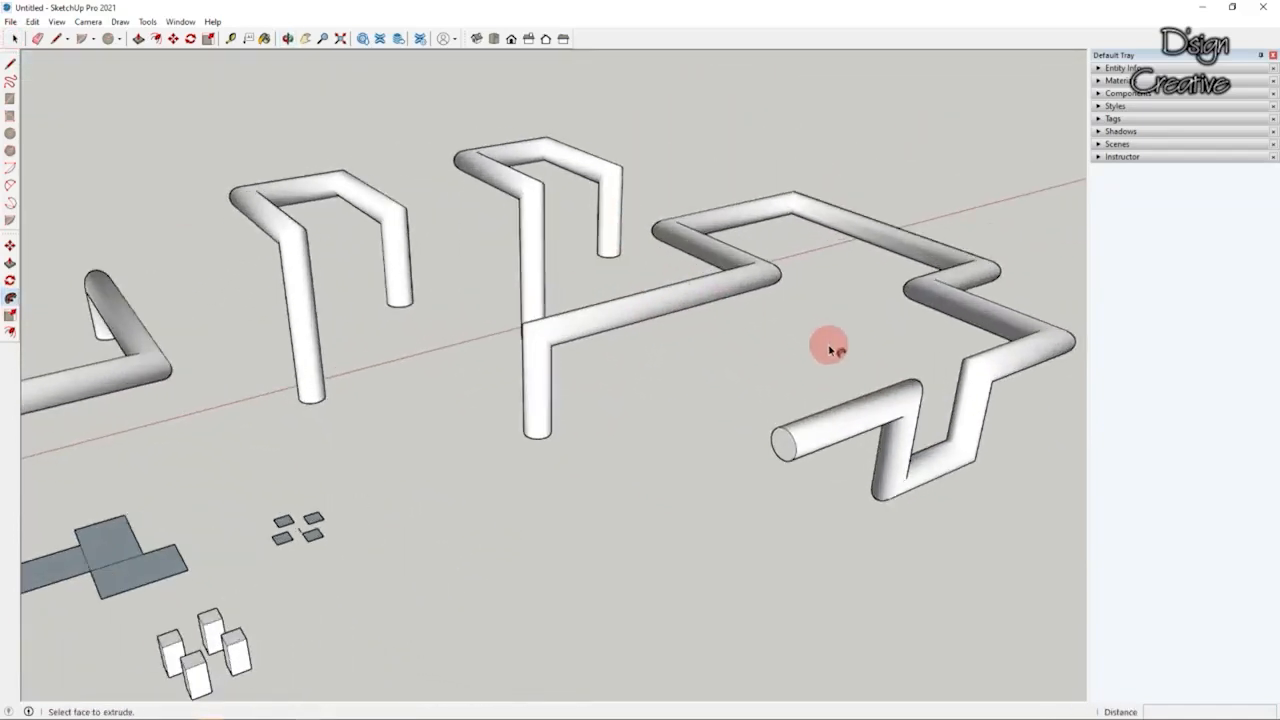
click(10, 41)
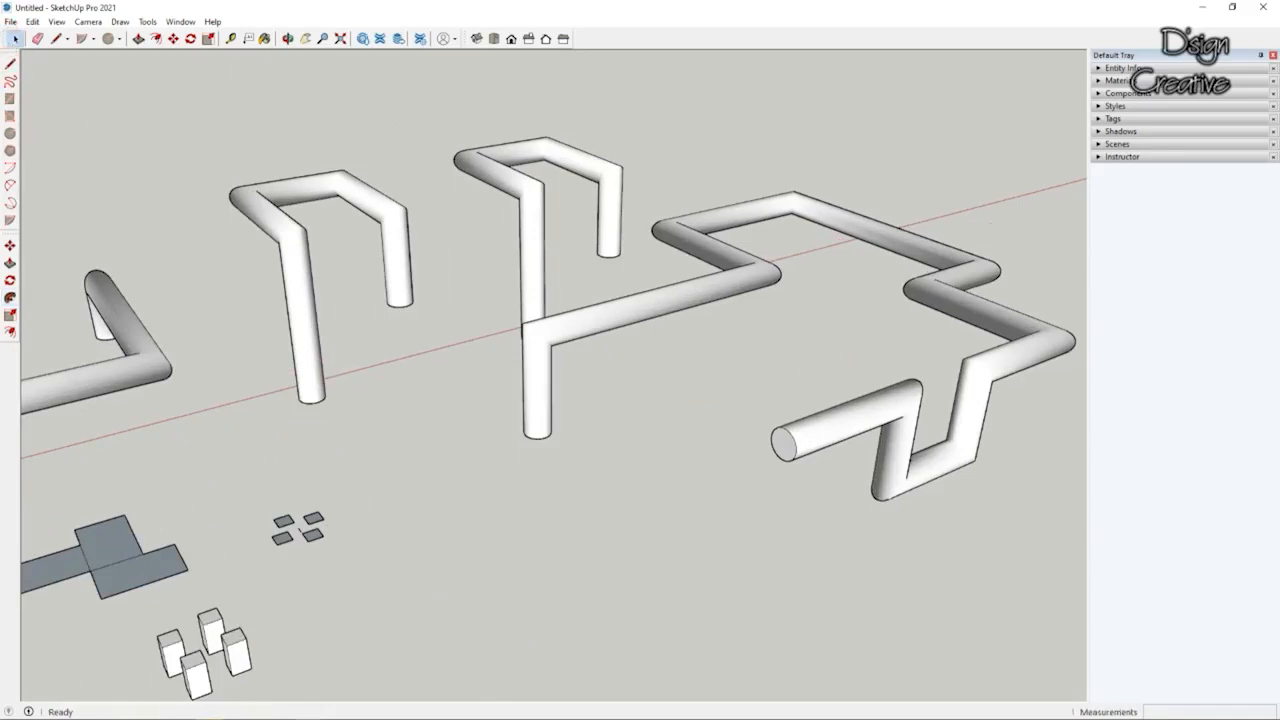
scroll(328, 412, up, 3)
scroll(428, 420, up, 4)
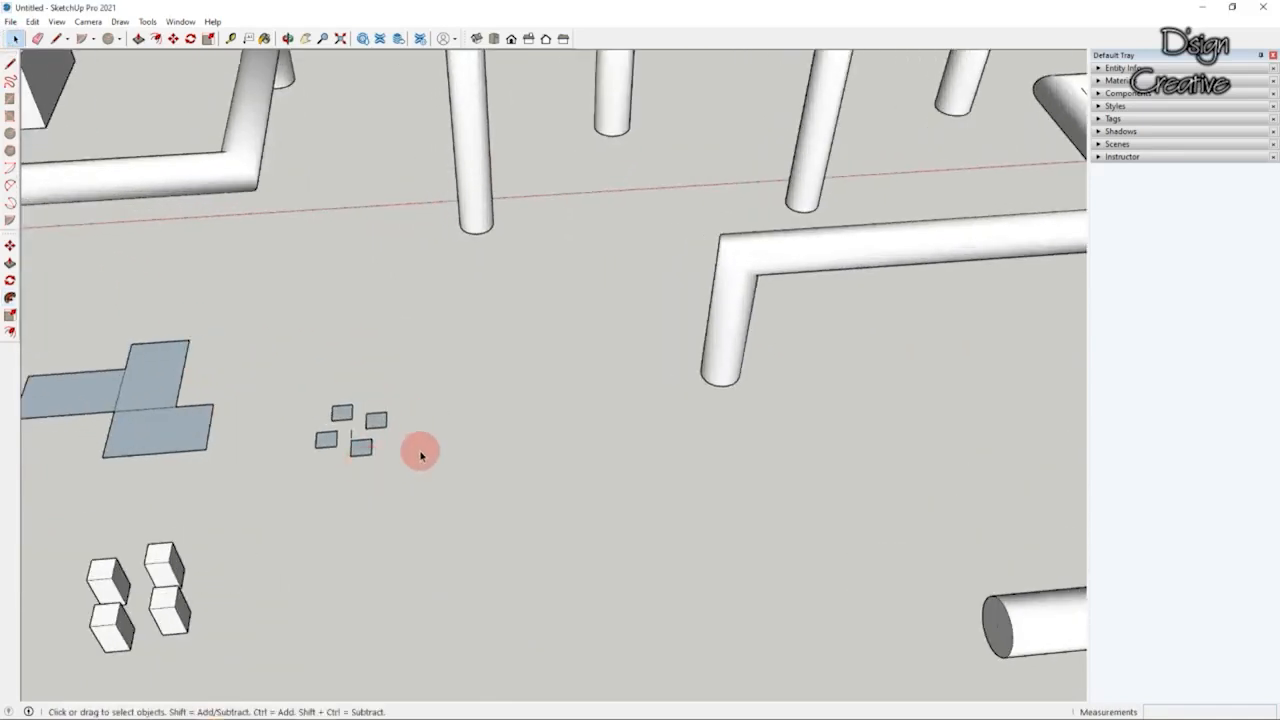
Step: Draw an eight-sided polygon with a radius of about 0.1 cm on the ground beside the four small rectangles
middle_drag(420, 425, 483, 280)
scroll(474, 277, up, 2)
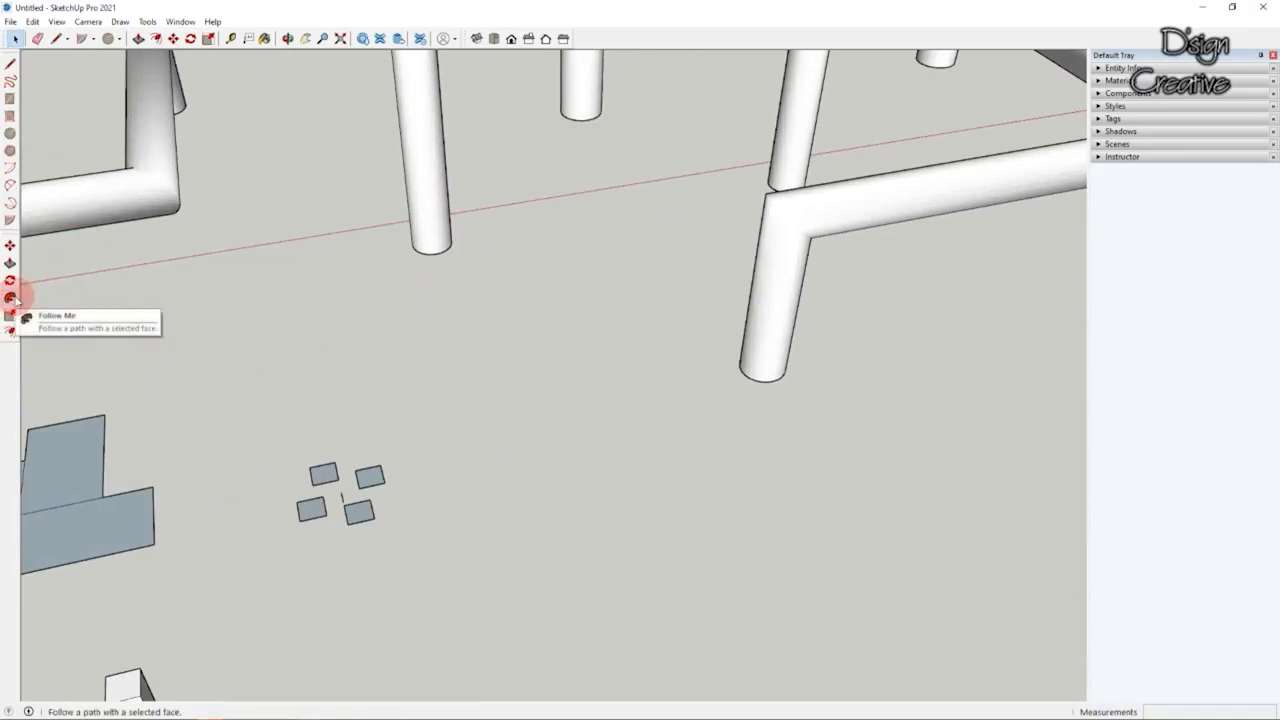
click(10, 150)
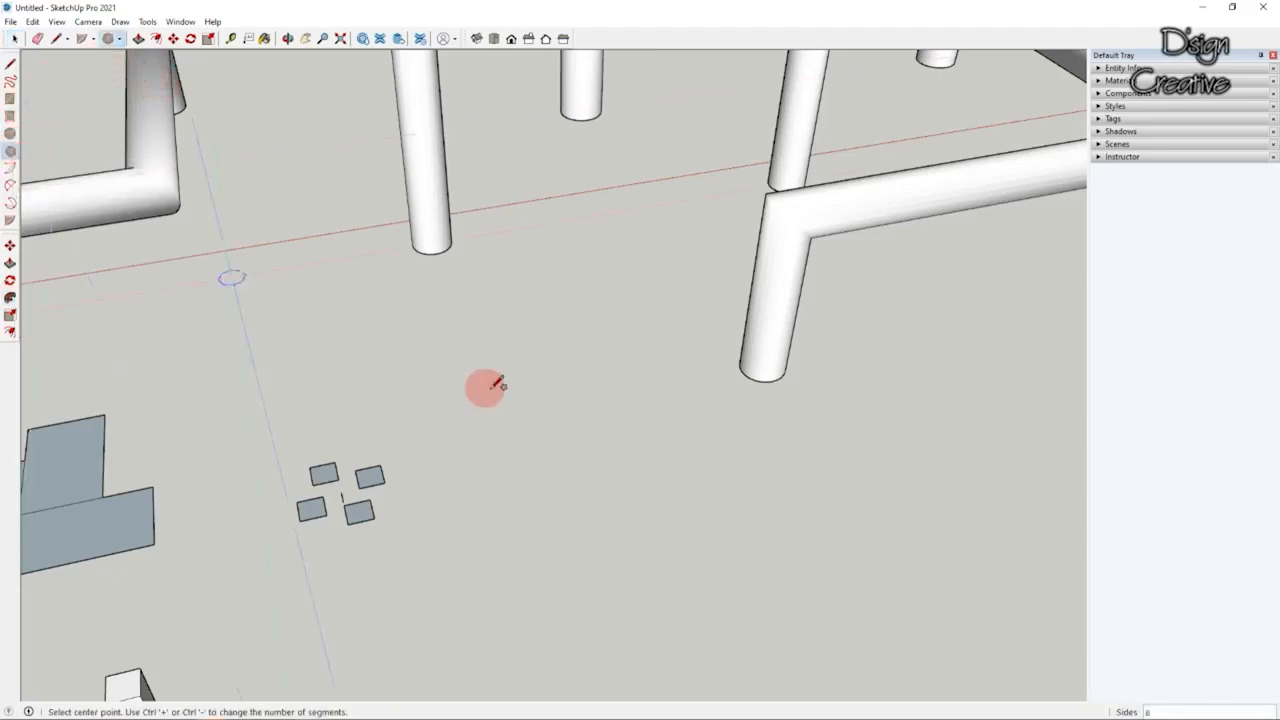
scroll(500, 482, up, 3)
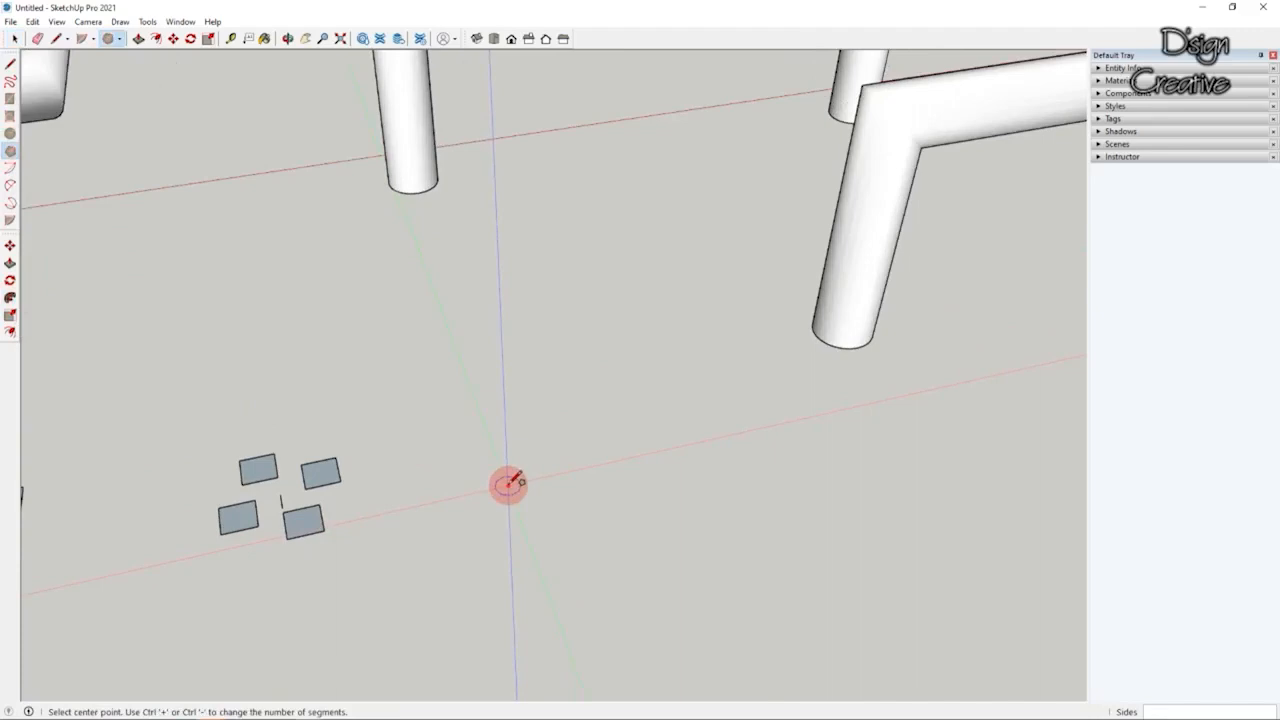
scroll(525, 495, up, 2)
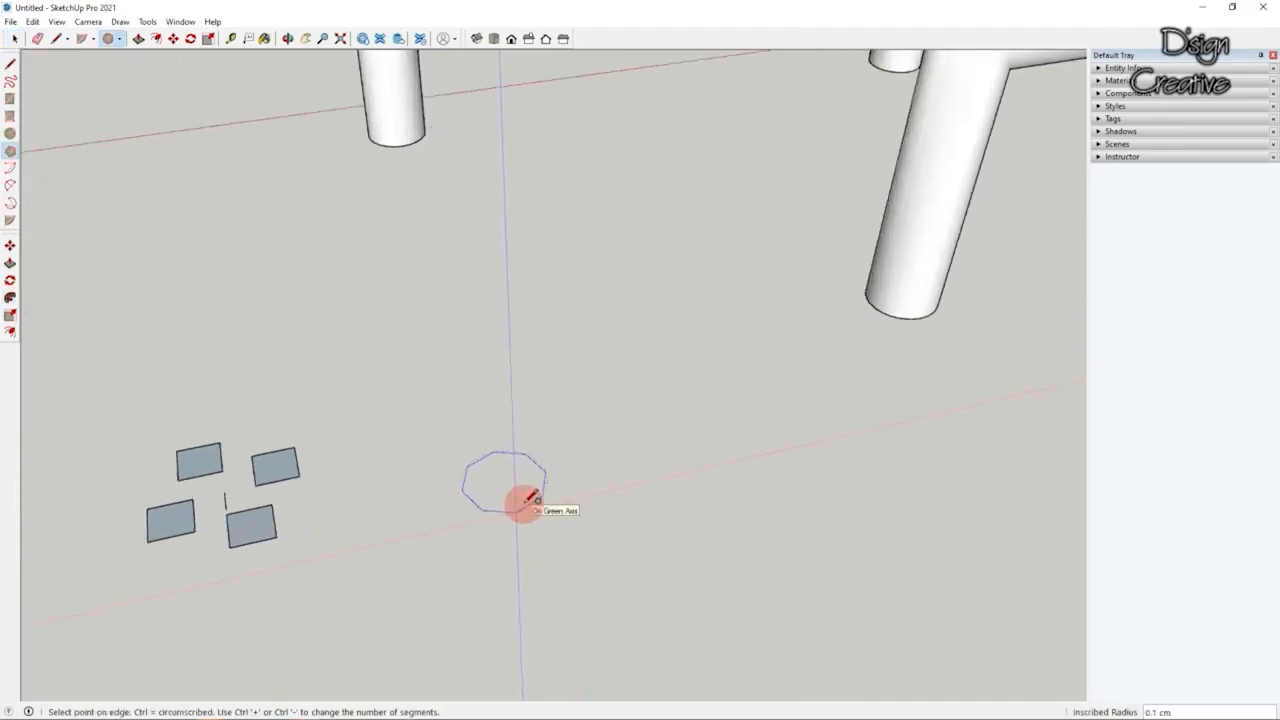
click(526, 500)
Step: Draw a three-segment path from the polygon's centre: straight up, across along the red axis, and back down
click(11, 64)
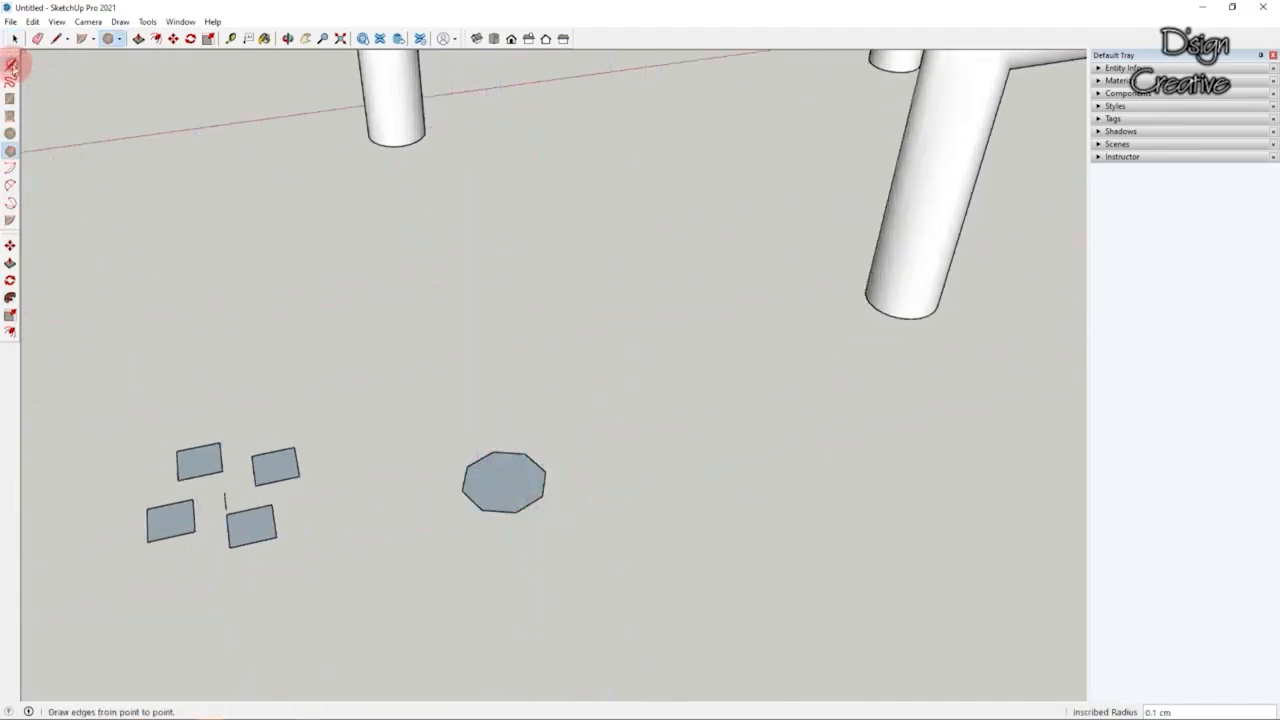
click(504, 480)
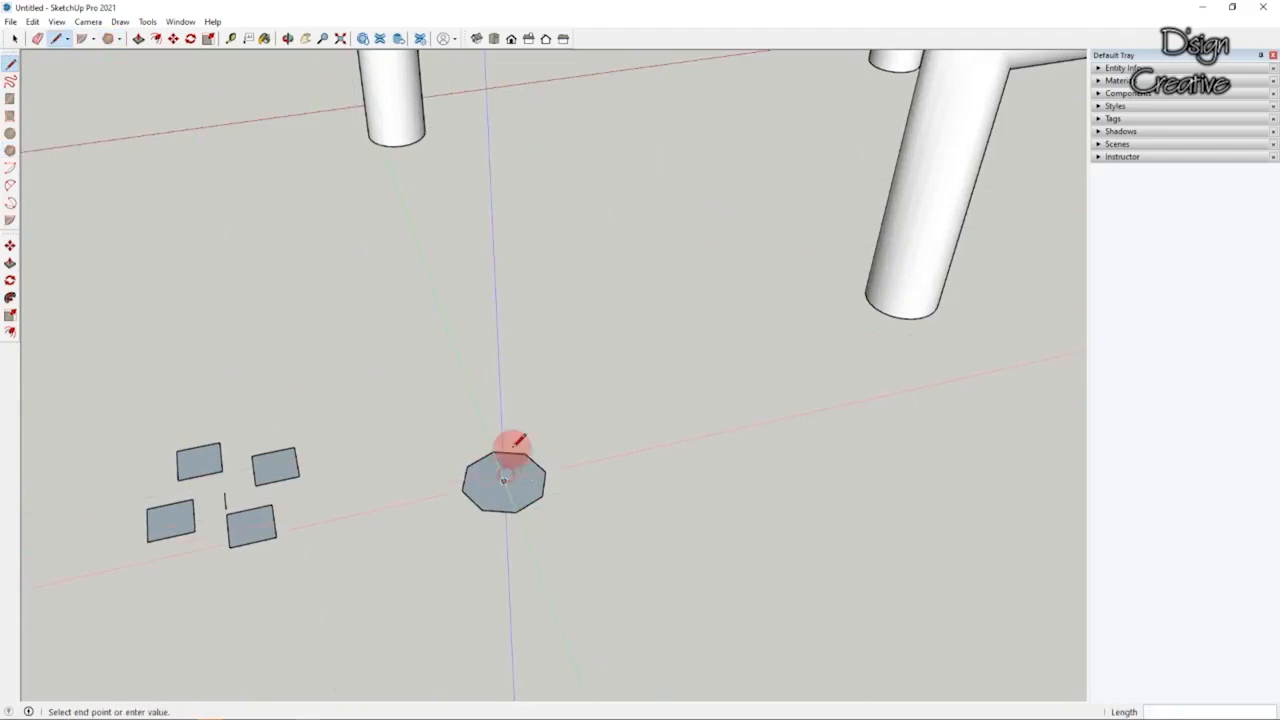
click(492, 220)
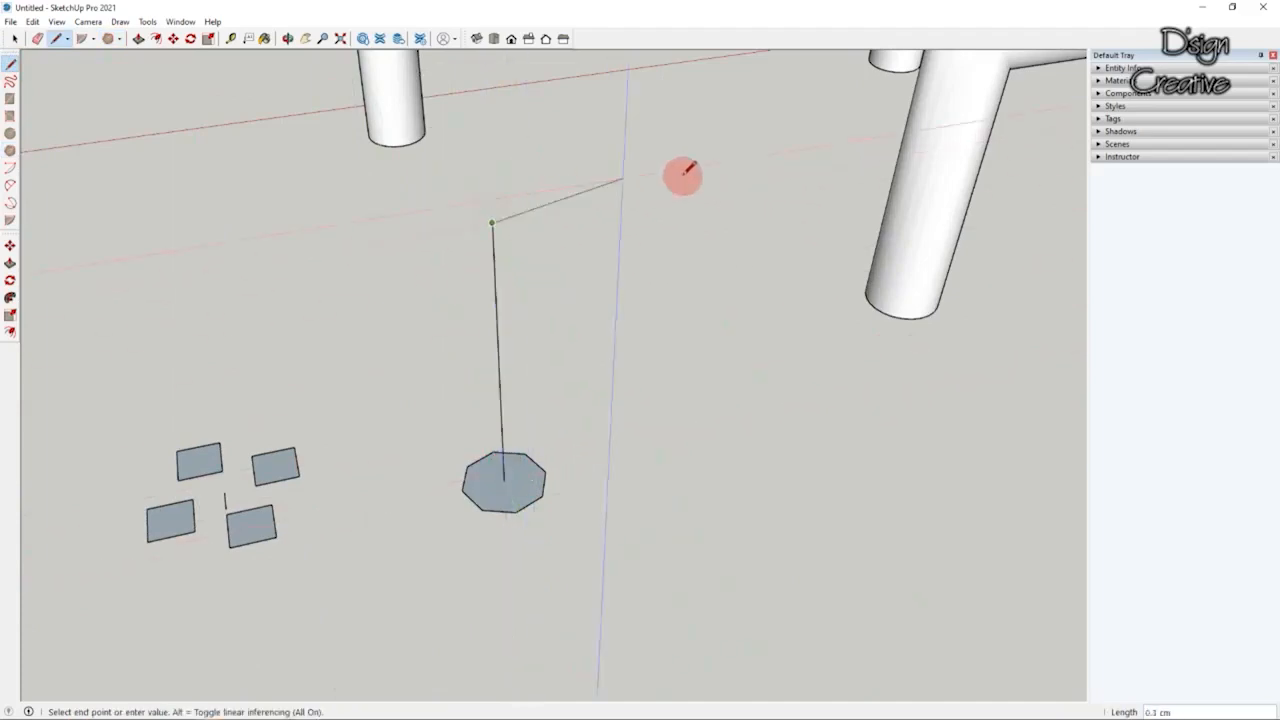
click(761, 177)
click(720, 457)
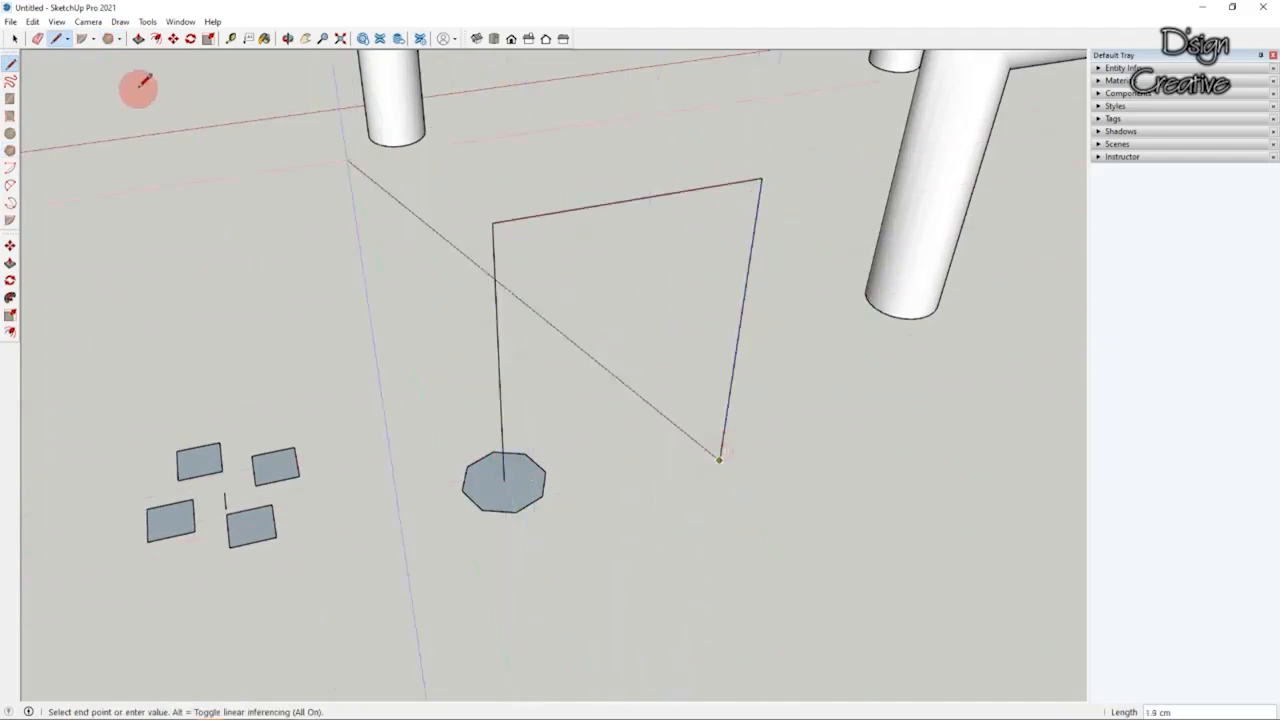
Step: Select the three path edges and weld them into one continuous edge
click(14, 38)
drag(785, 147, 434, 297)
right_click(495, 276)
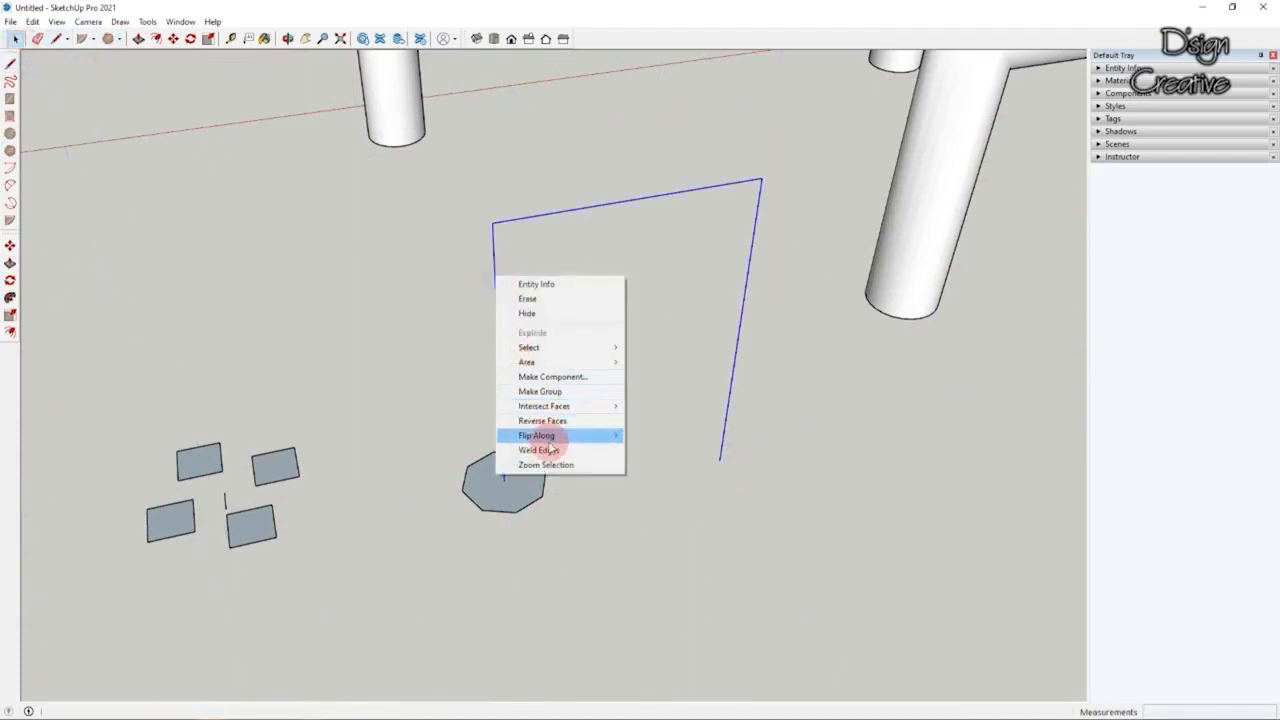
click(530, 431)
Step: Sweep the polygon along the welded path with Follow Me to form a faceted arch
click(11, 298)
click(477, 488)
click(14, 38)
middle_drag(274, 320, 738, 405)
scroll(492, 452, up, 2)
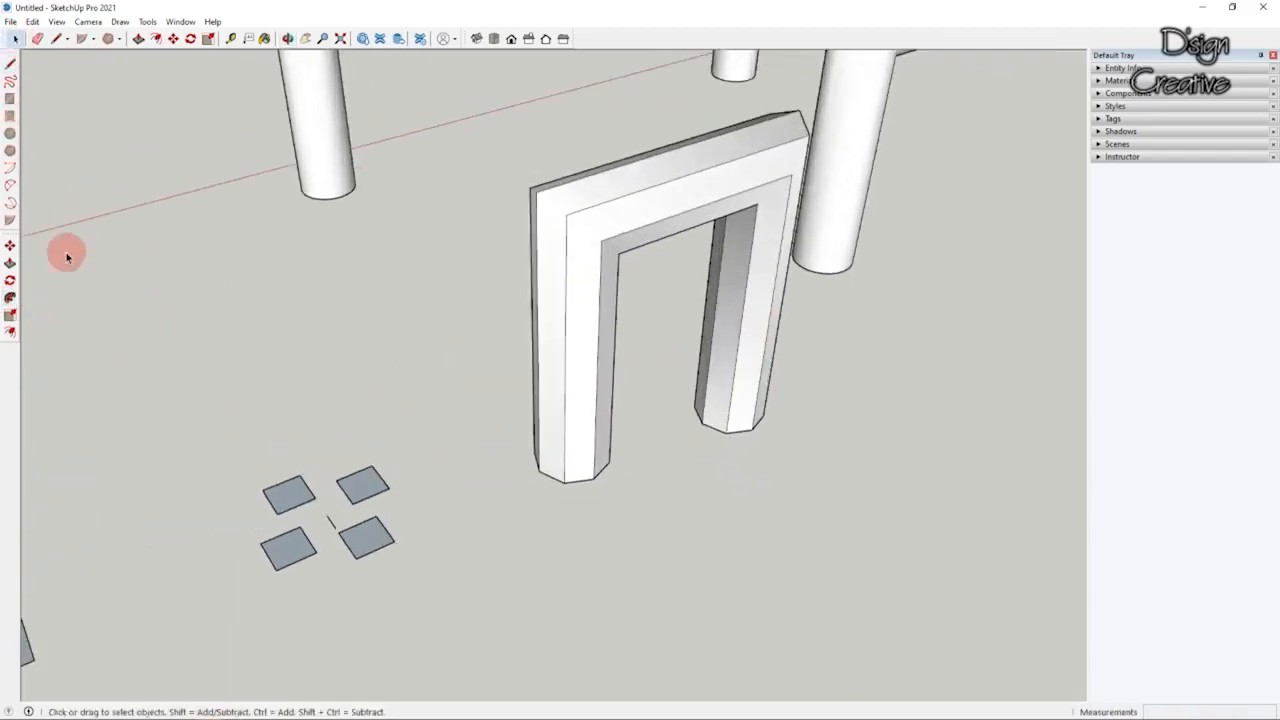
middle_drag(654, 522, 612, 507)
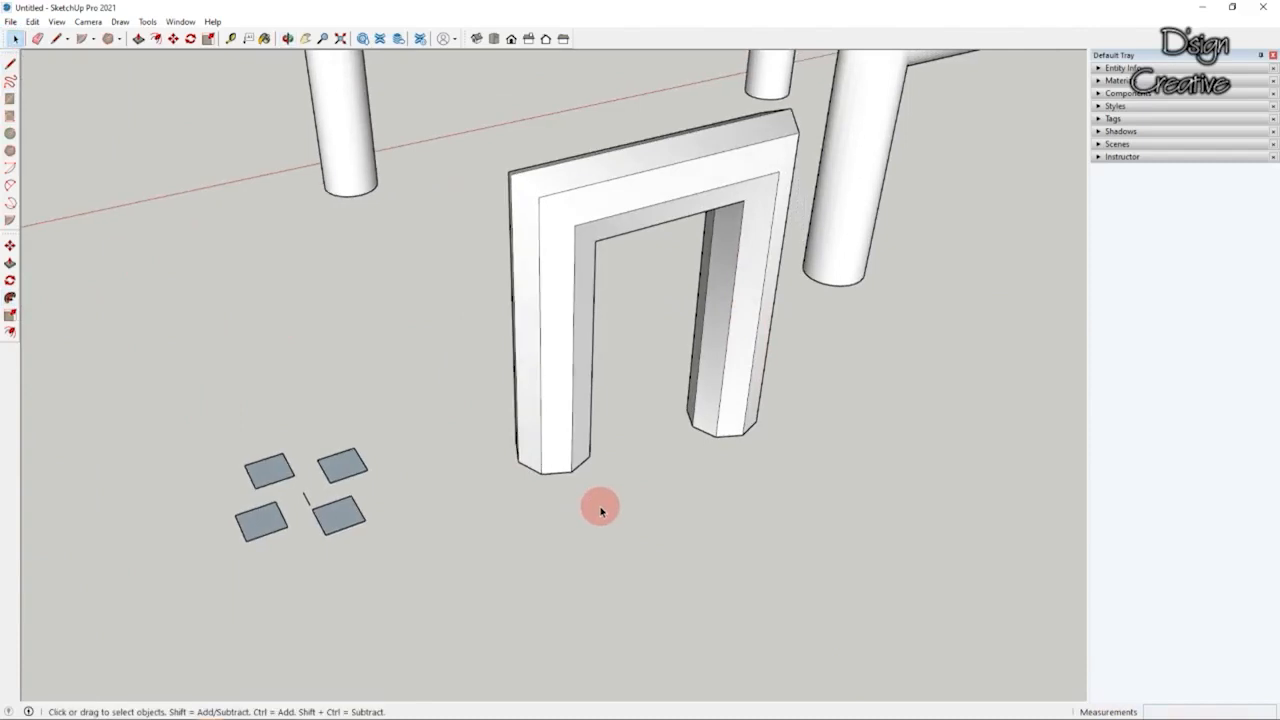
scroll(600, 510, down, 6)
middle_drag(677, 366, 737, 374)
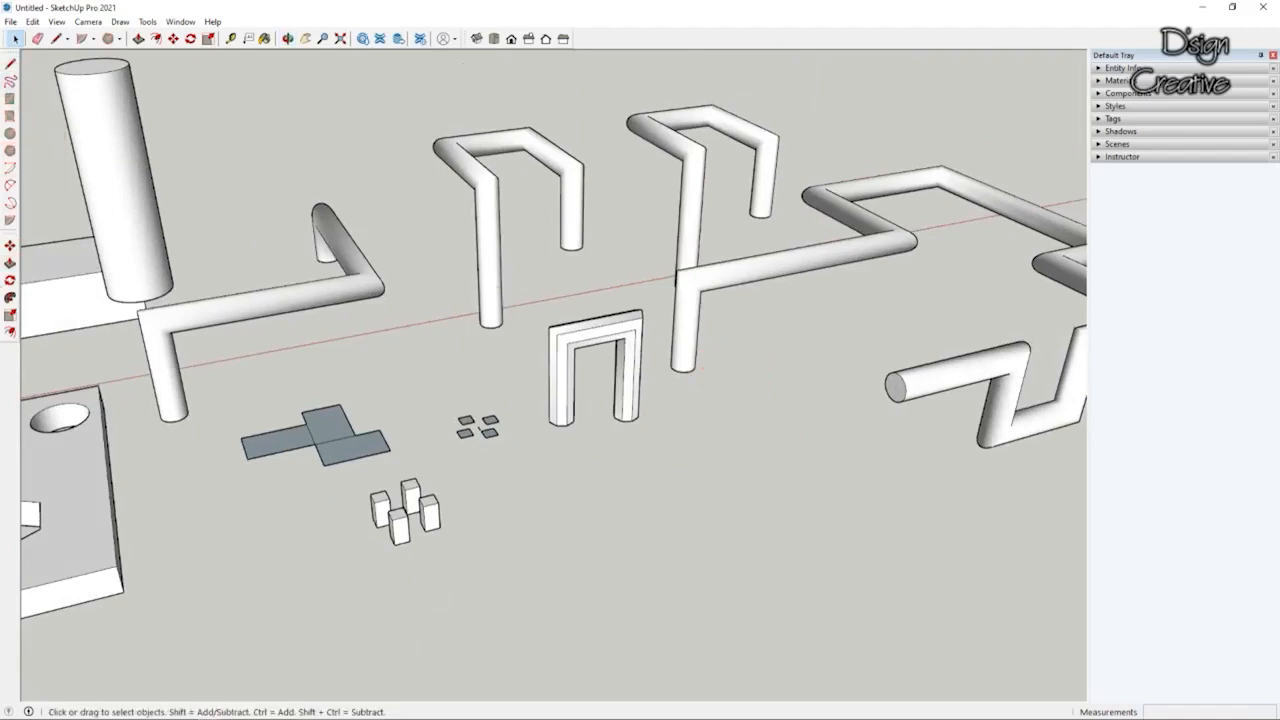
Step: Start a flat profile in front of the arch with a red-axis edge about 0.1 cm long and a green-axis edge about 0.2 cm long
scroll(530, 457, up, 3)
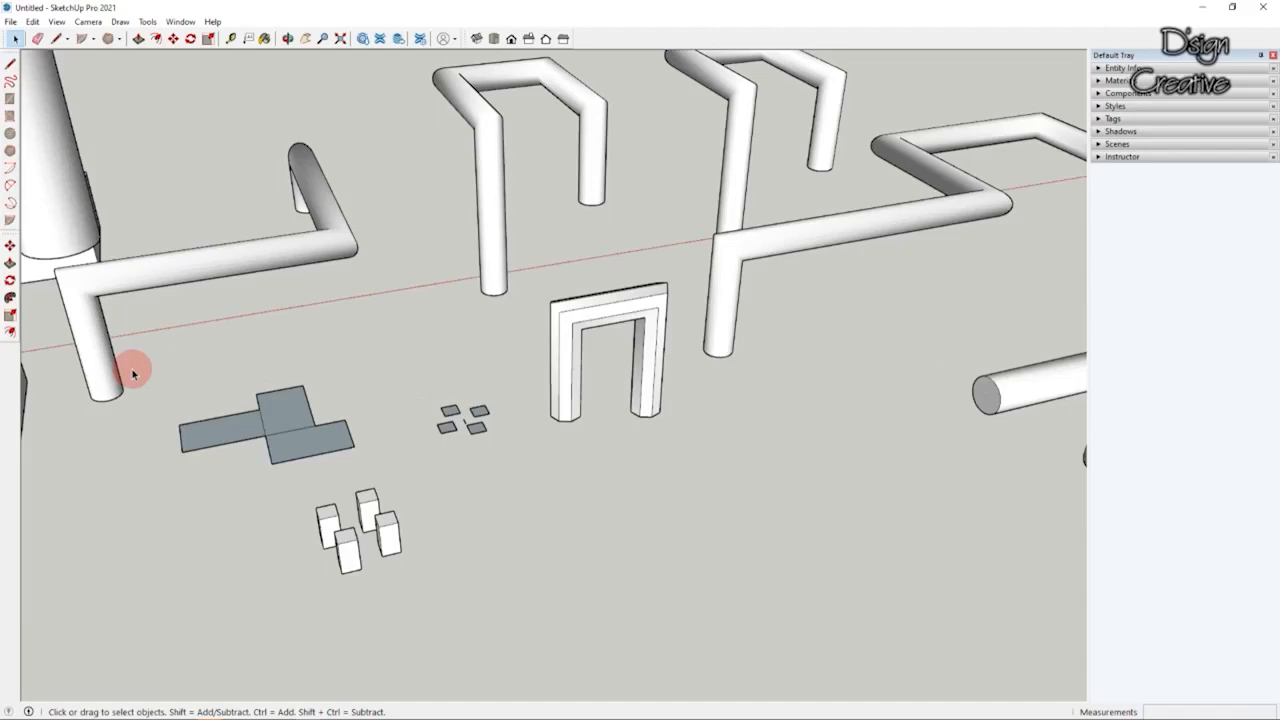
scroll(470, 418, up, 5)
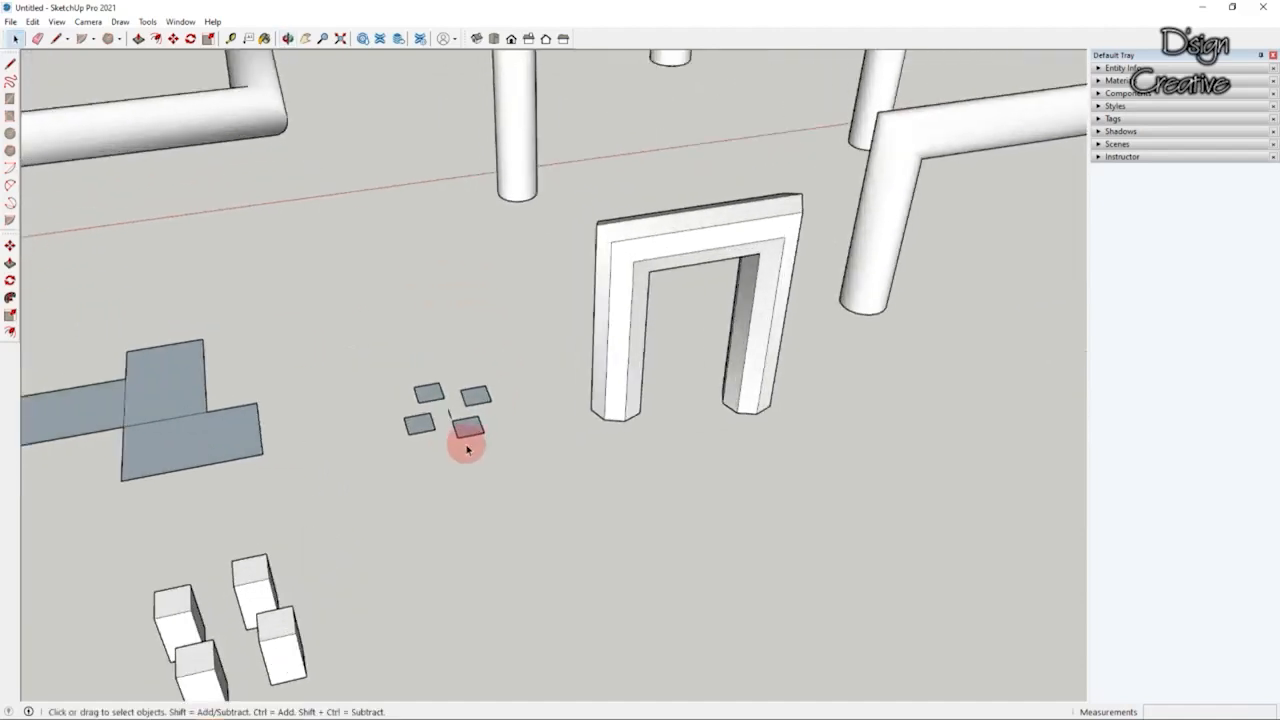
scroll(468, 423, up, 3)
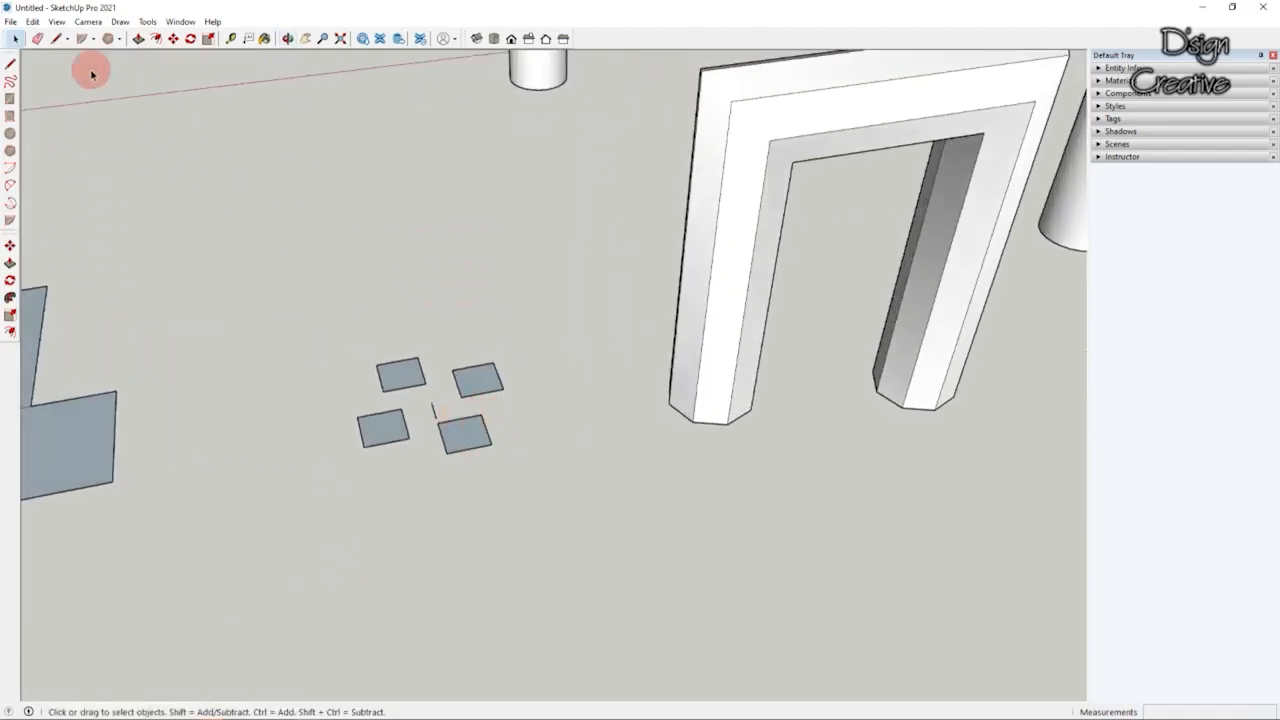
scroll(470, 348, down, 5)
scroll(540, 423, up, 6)
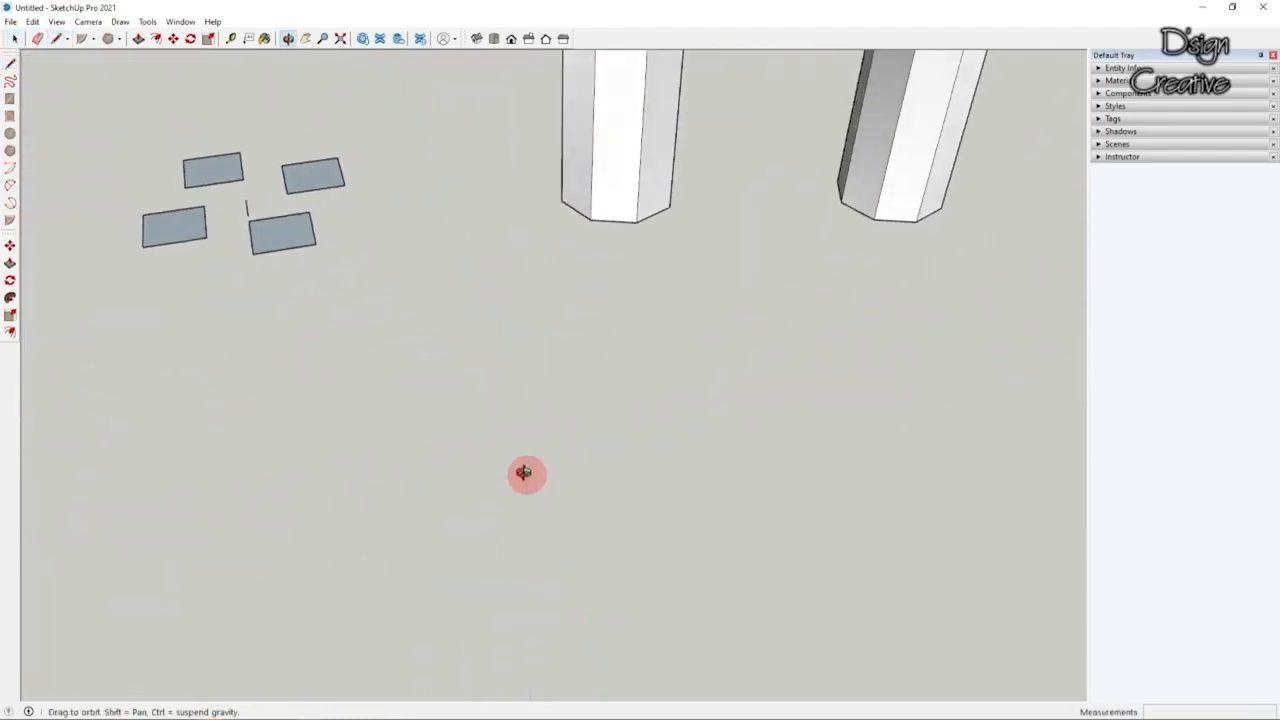
scroll(530, 390, down, 3)
scroll(537, 457, up, 2)
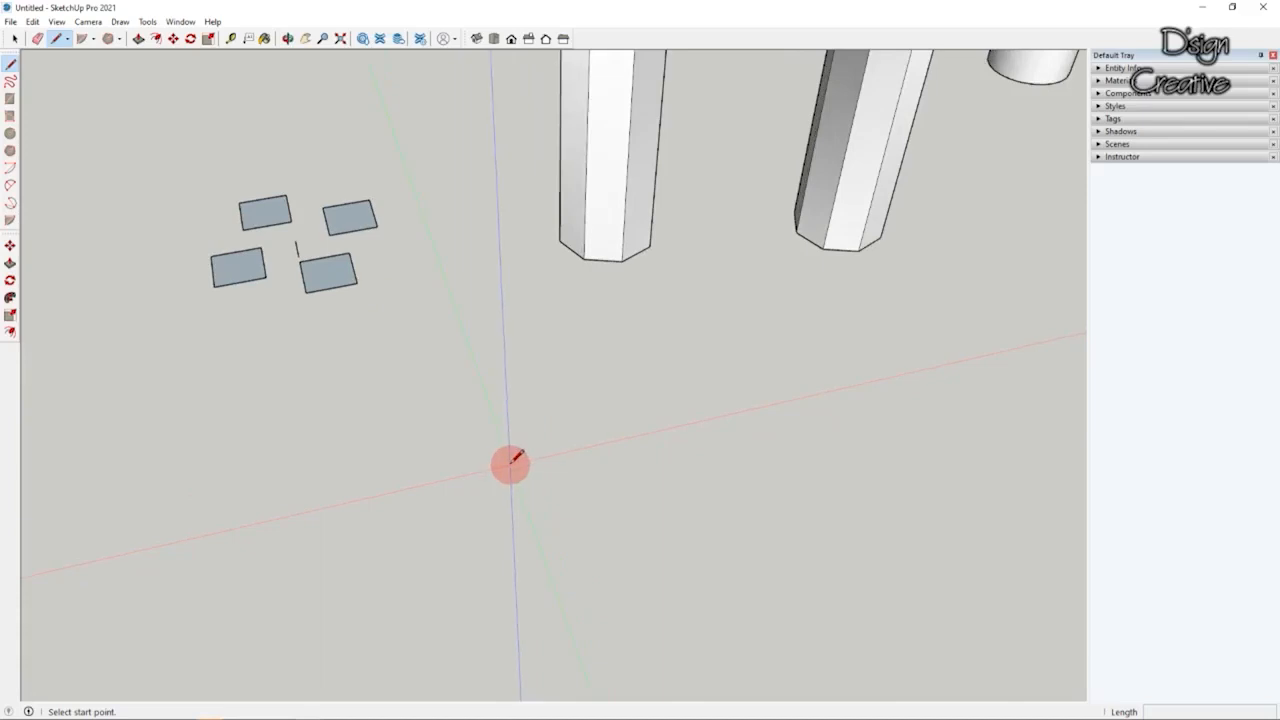
click(511, 462)
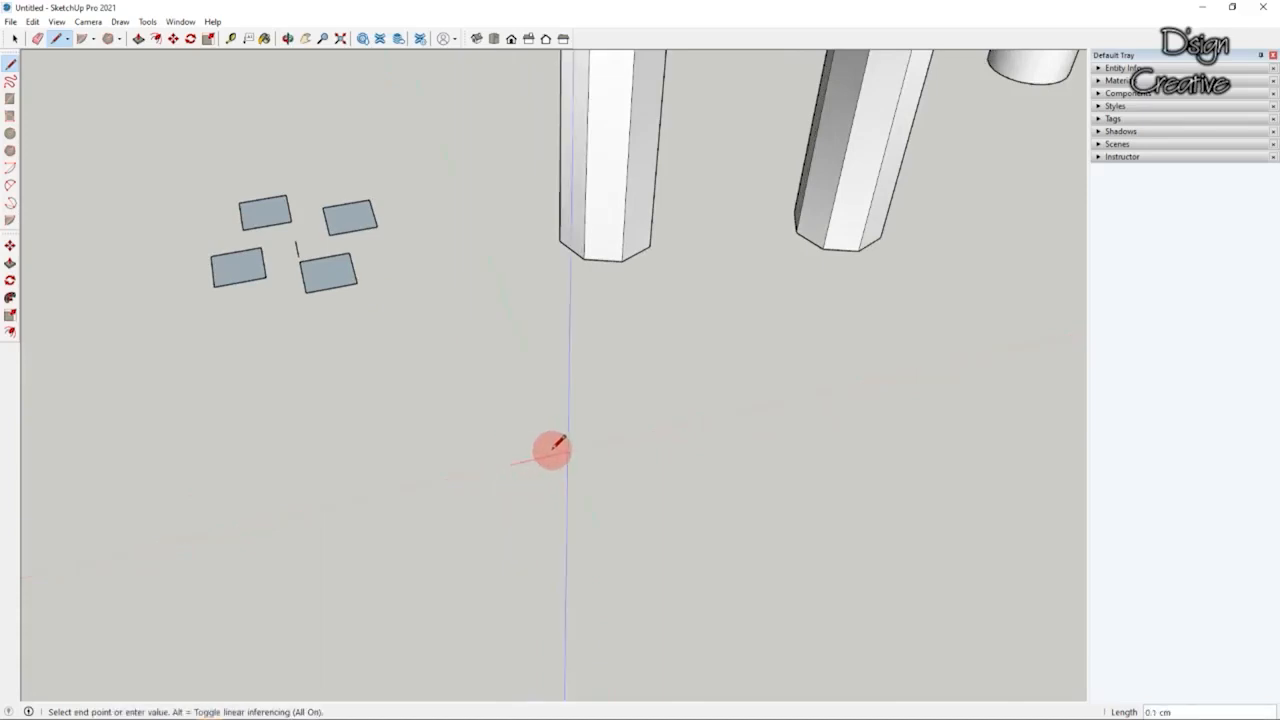
click(552, 450)
scroll(560, 460, down, 2)
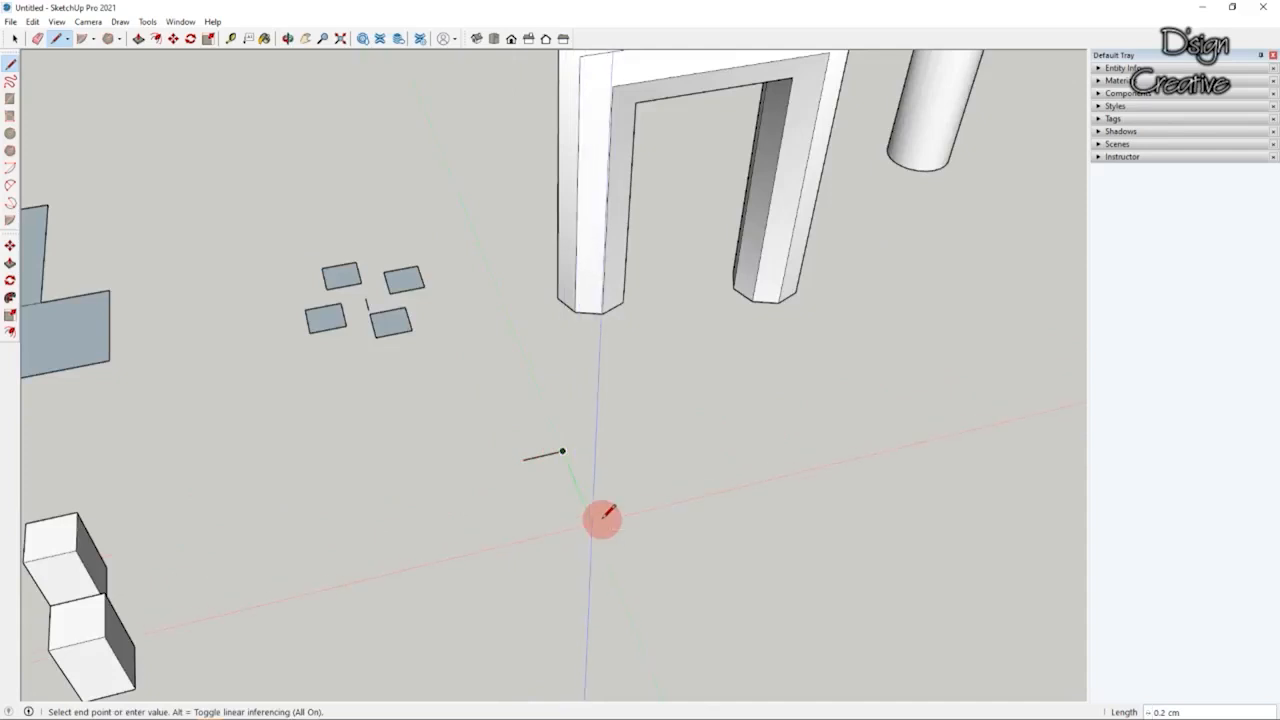
scroll(594, 509, up, 2)
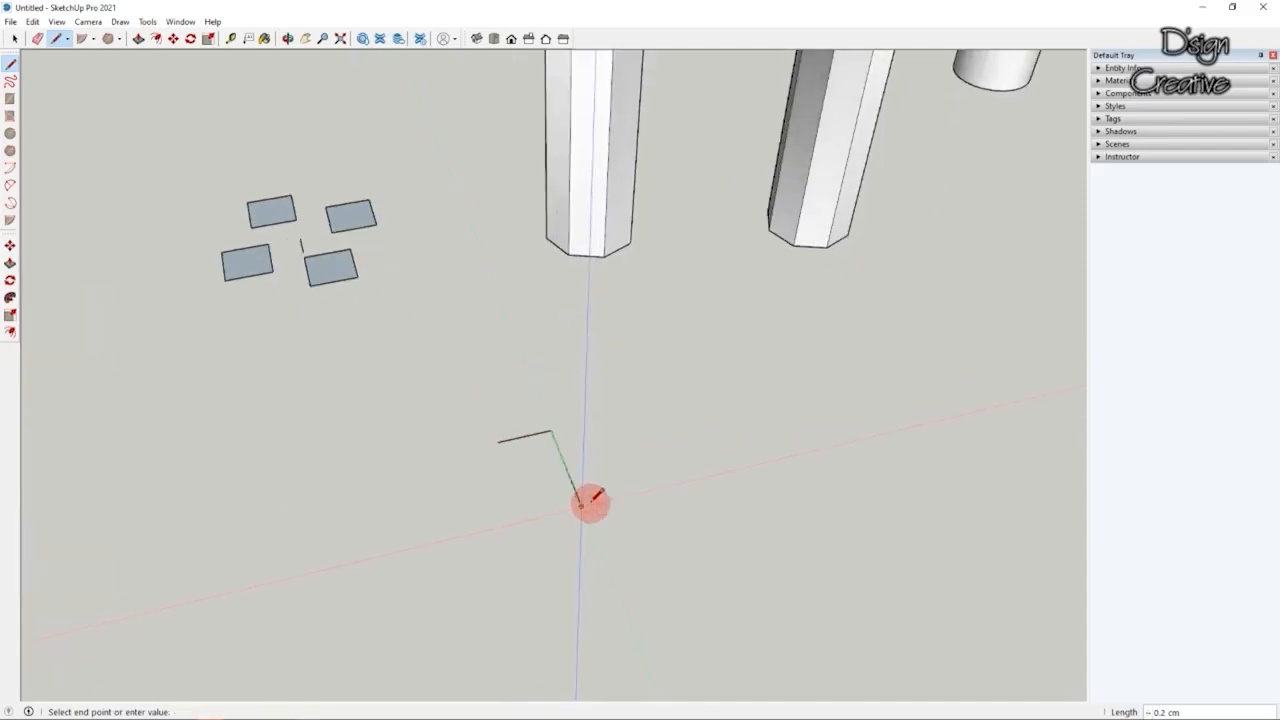
Step: Complete the profile with a small notch and a short end edge, closing it along green with an edge about 0.3 cm long
scroll(590, 503, up, 1)
scroll(560, 512, up, 1)
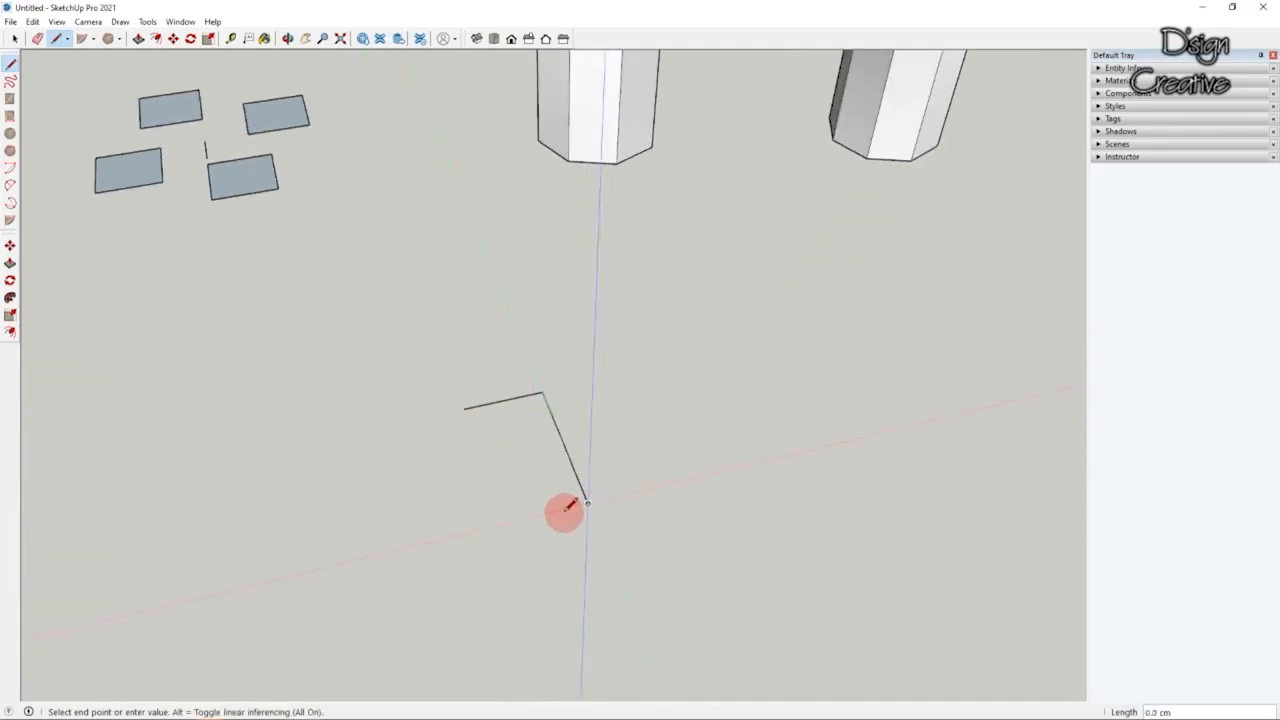
scroll(566, 511, up, 2)
scroll(546, 512, down, 3)
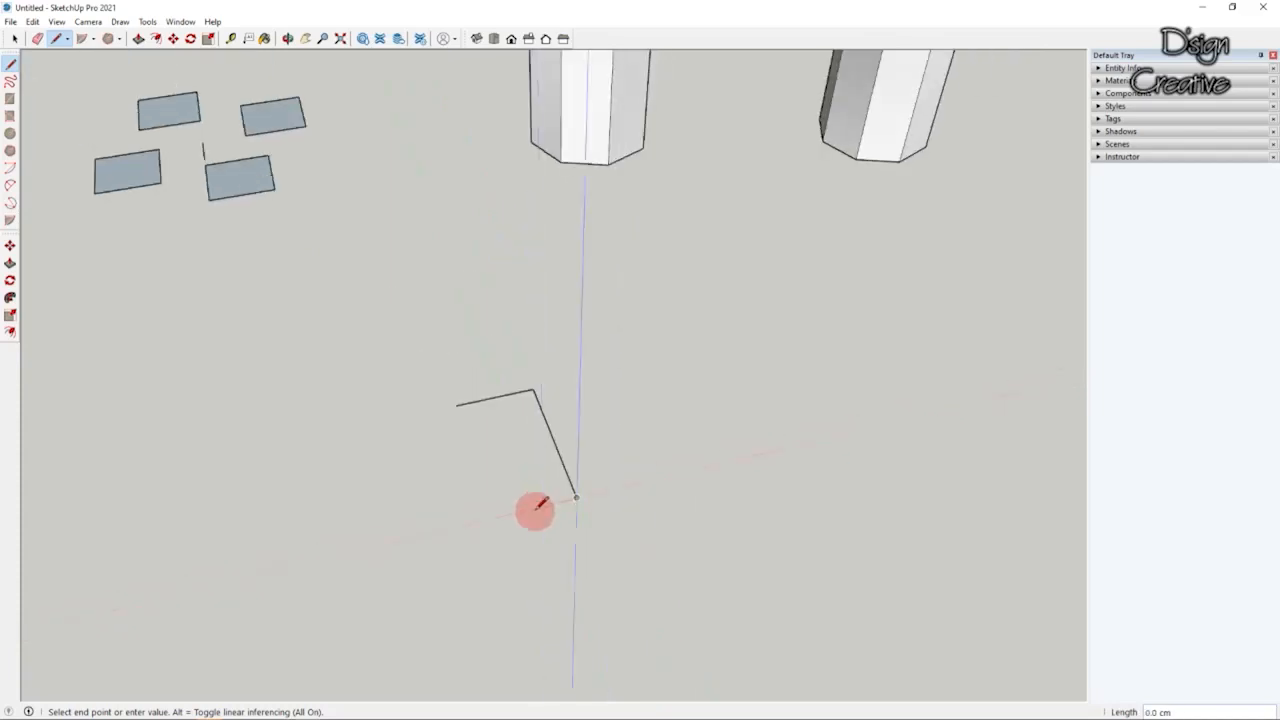
scroll(546, 503, up, 3)
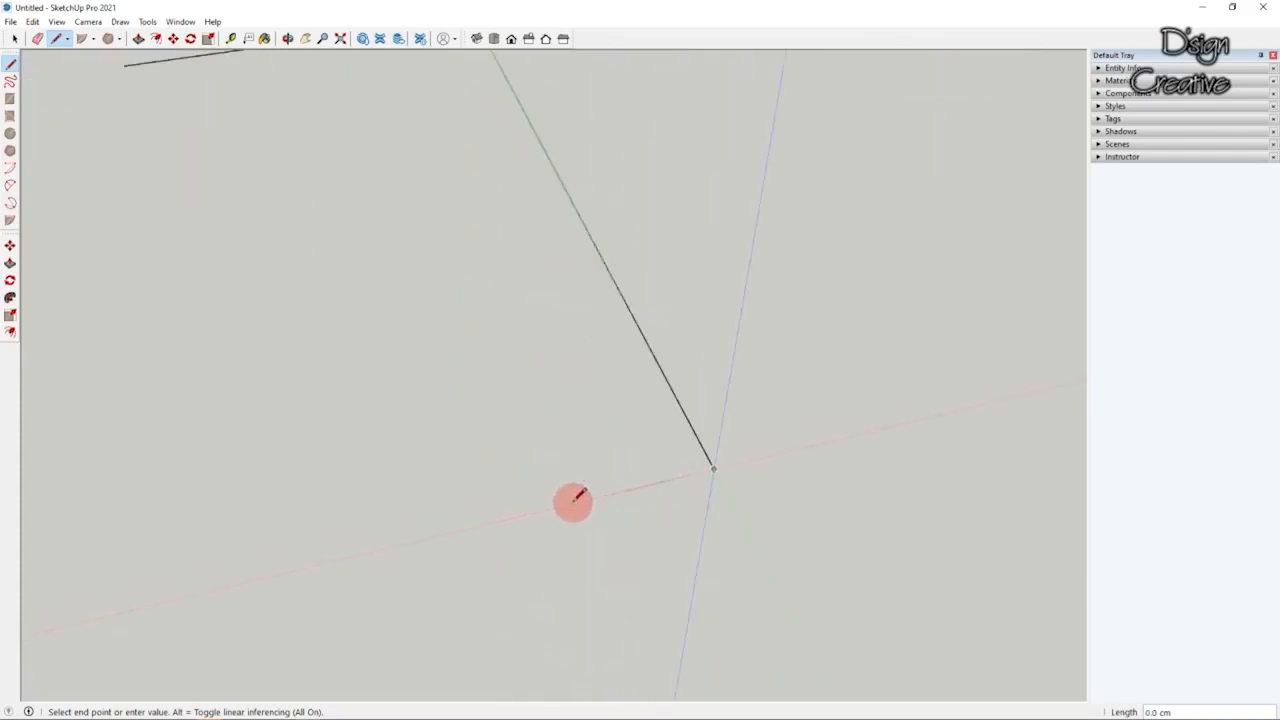
click(484, 517)
scroll(500, 375, down, 3)
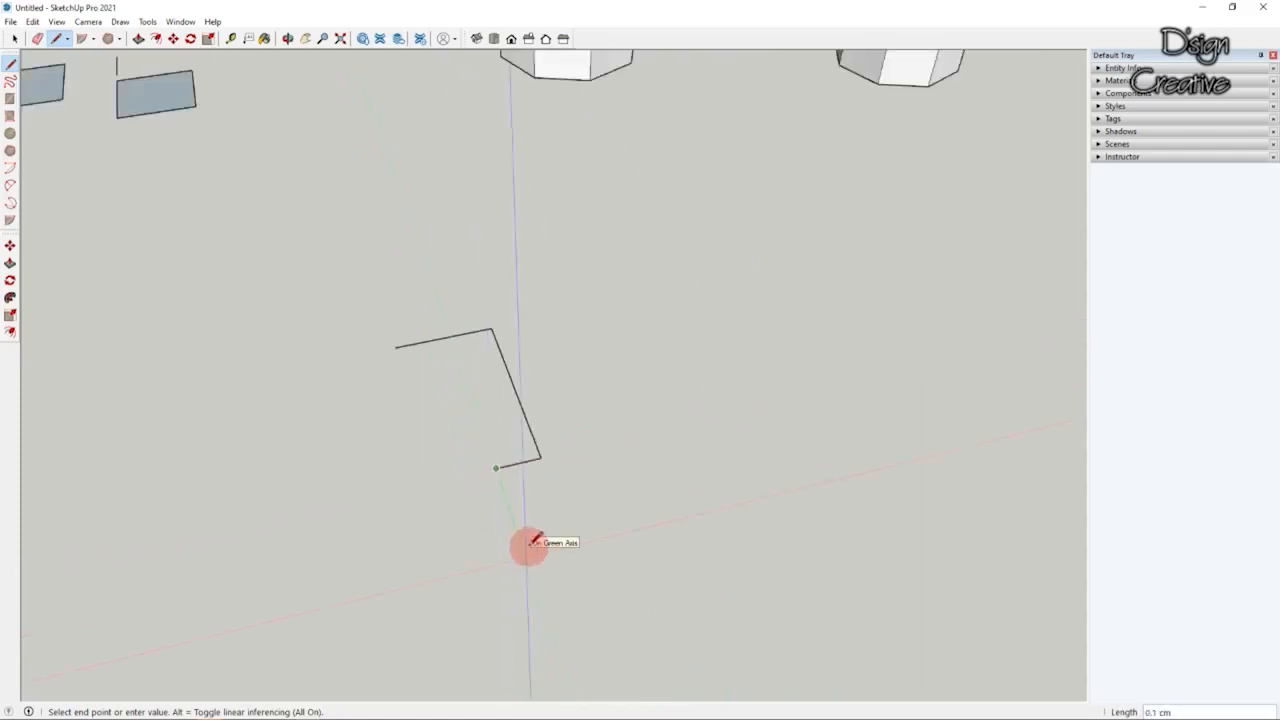
click(526, 556)
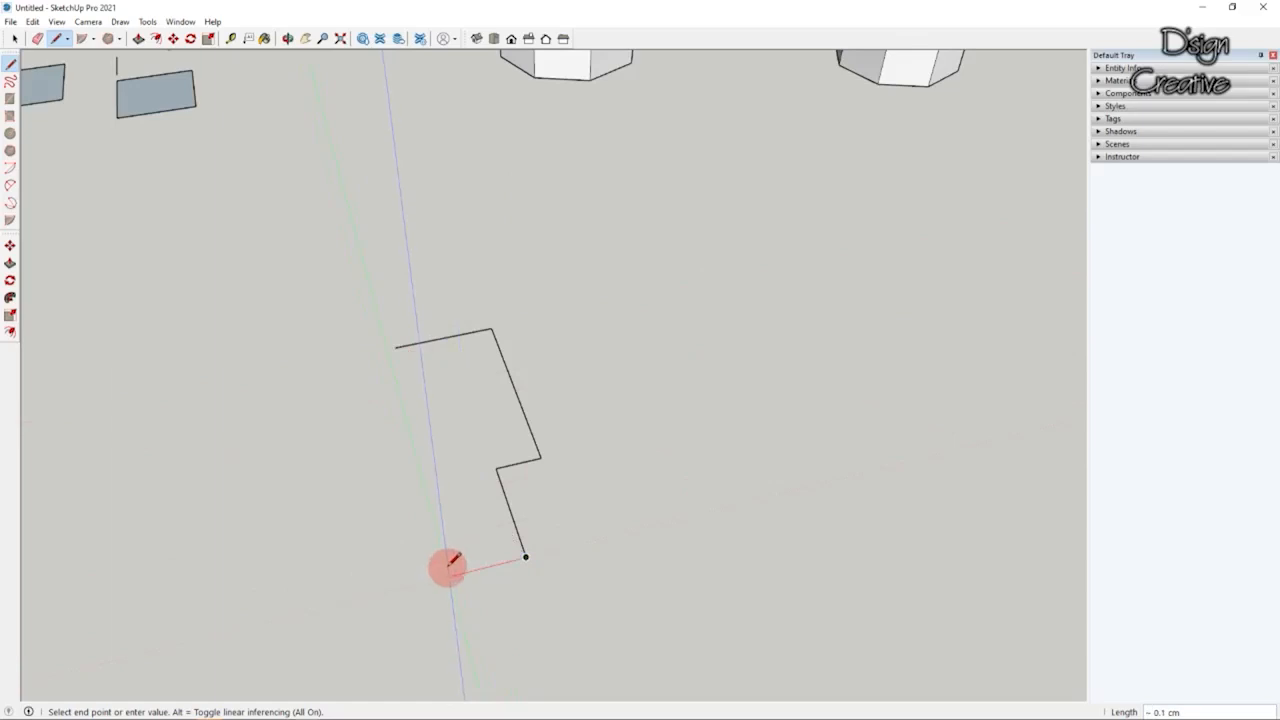
click(457, 572)
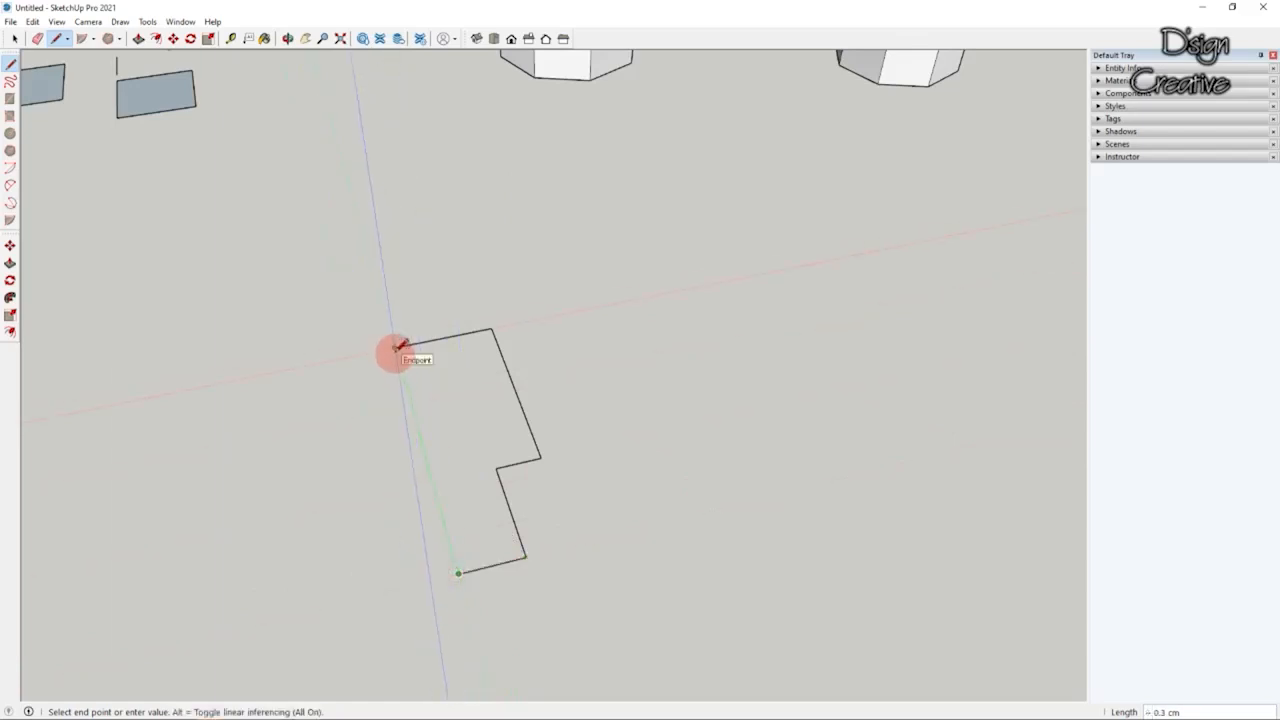
click(396, 351)
scroll(357, 326, down, 3)
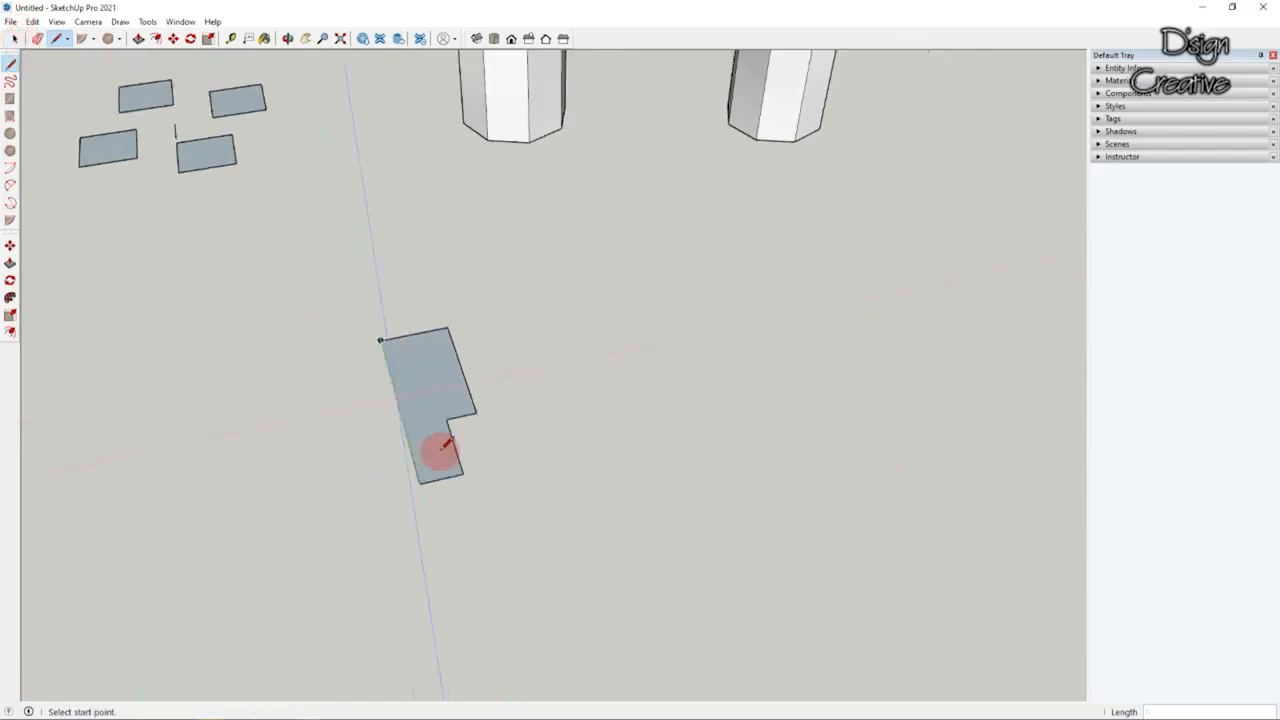
Step: Select the whole notched profile and move it about 1 cm away from the arch into open space
middle_drag(441, 449, 604, 365)
click(14, 38)
middle_drag(534, 323, 429, 354)
drag(413, 293, 566, 515)
scroll(406, 534, down, 5)
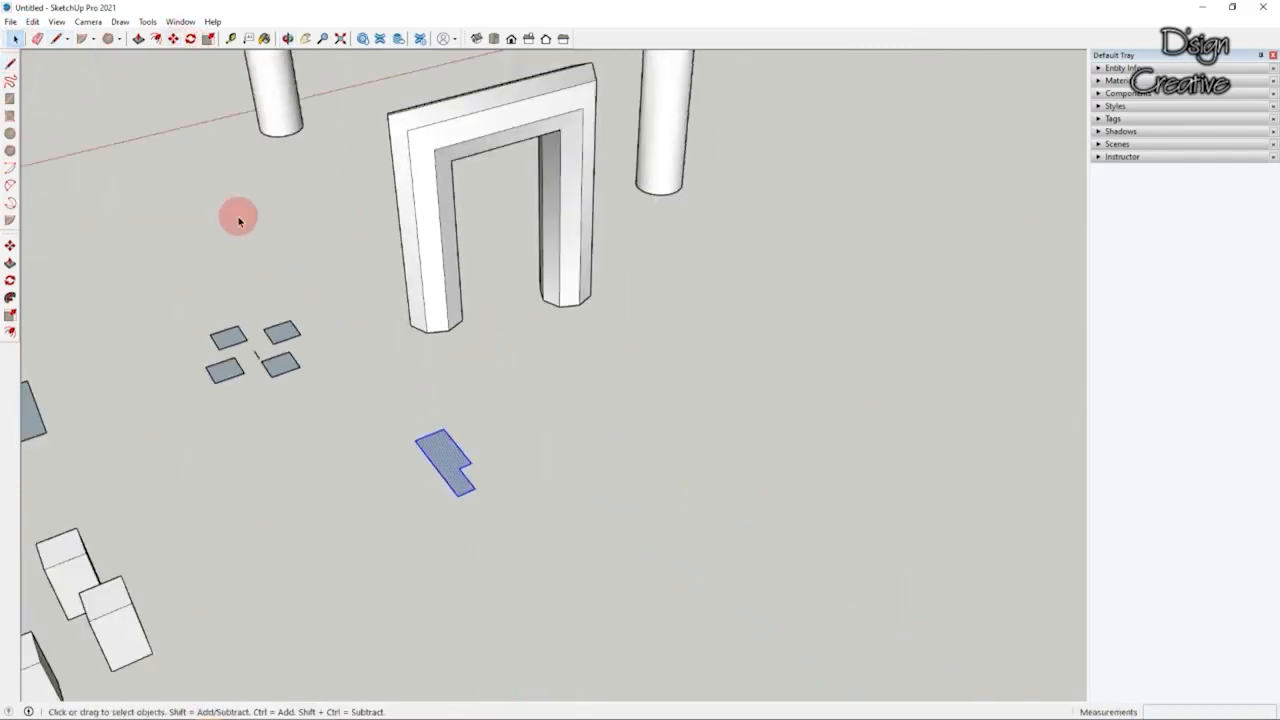
click(172, 39)
scroll(436, 493, down, 1)
click(443, 486)
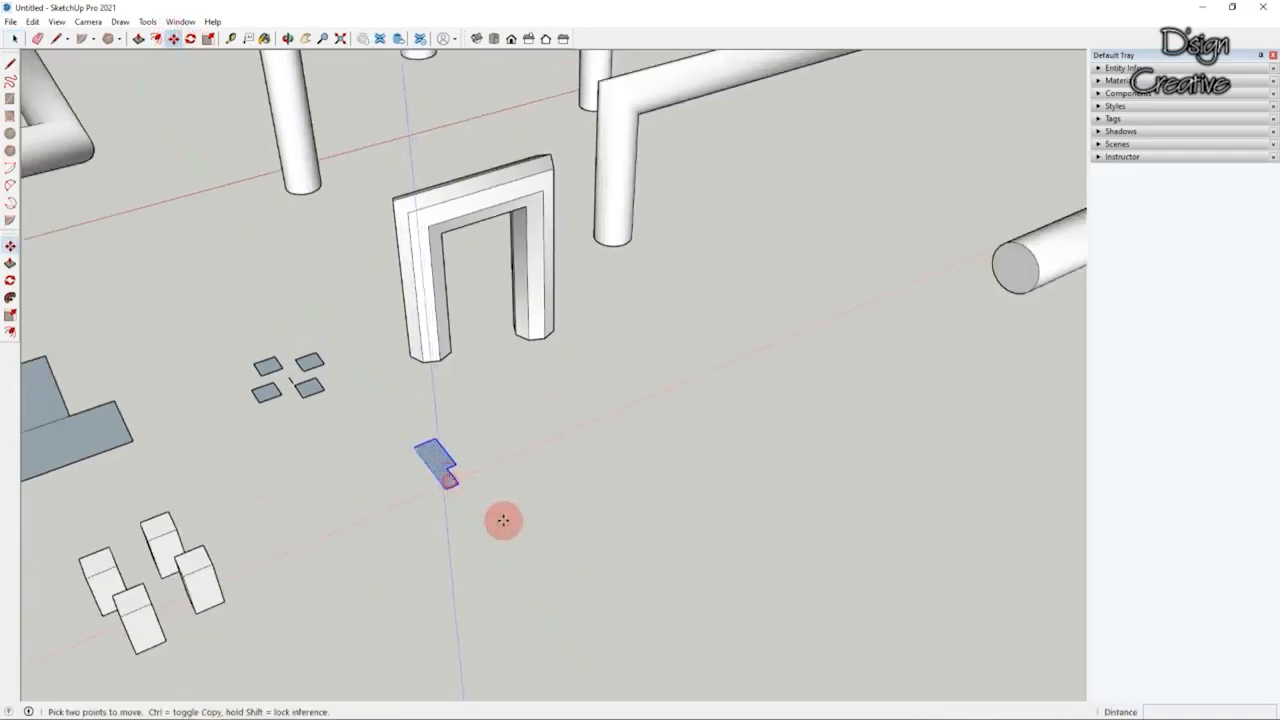
click(695, 550)
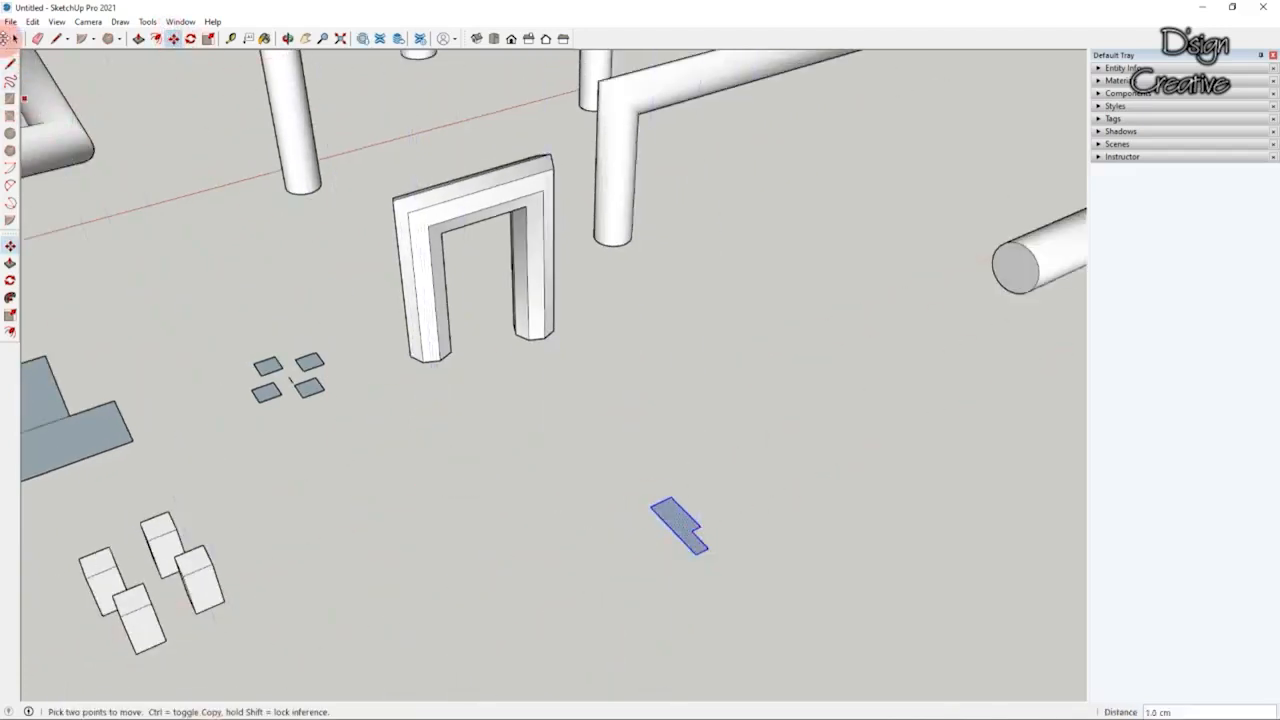
click(10, 39)
middle_drag(511, 494, 684, 540)
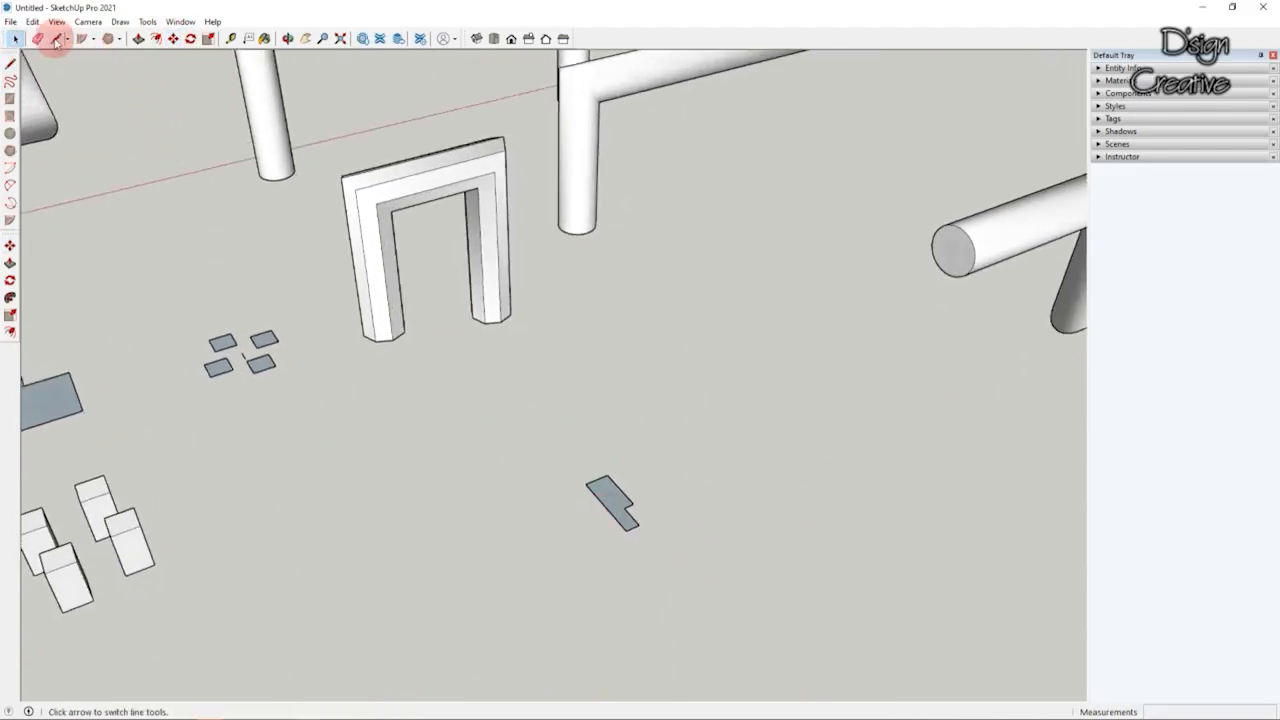
click(57, 40)
scroll(605, 455, up, 1)
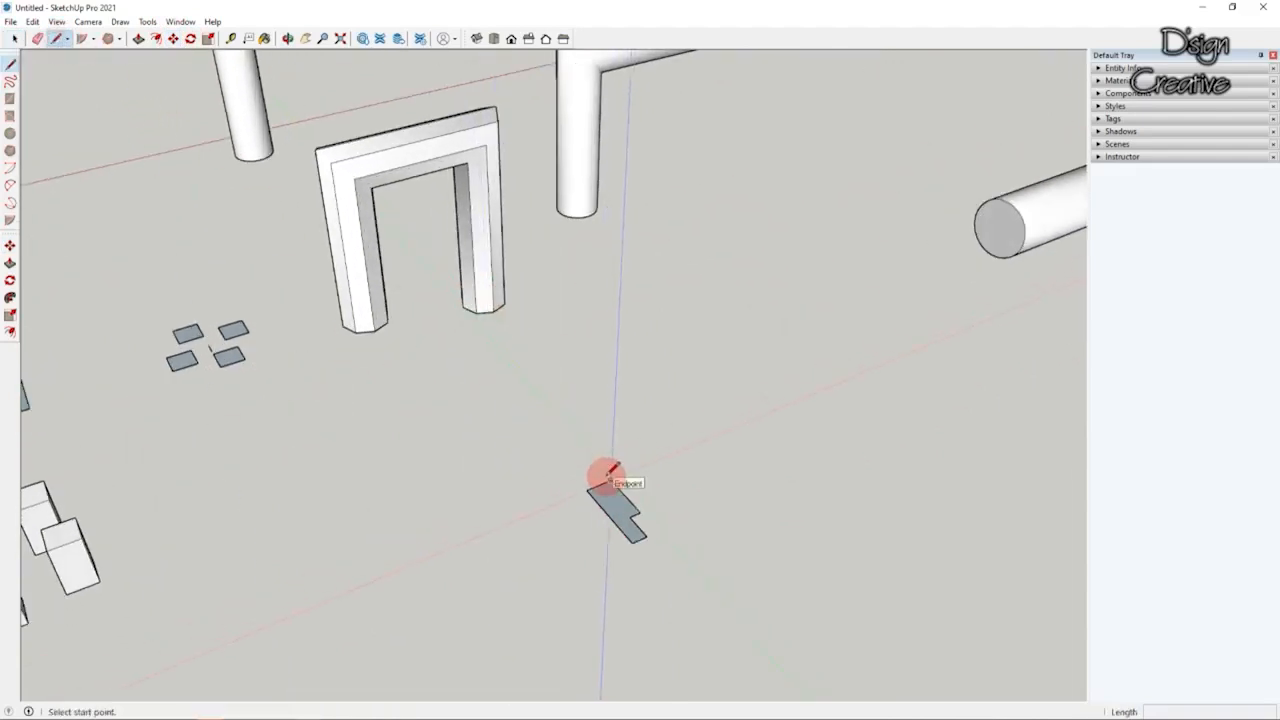
middle_drag(663, 531, 634, 500)
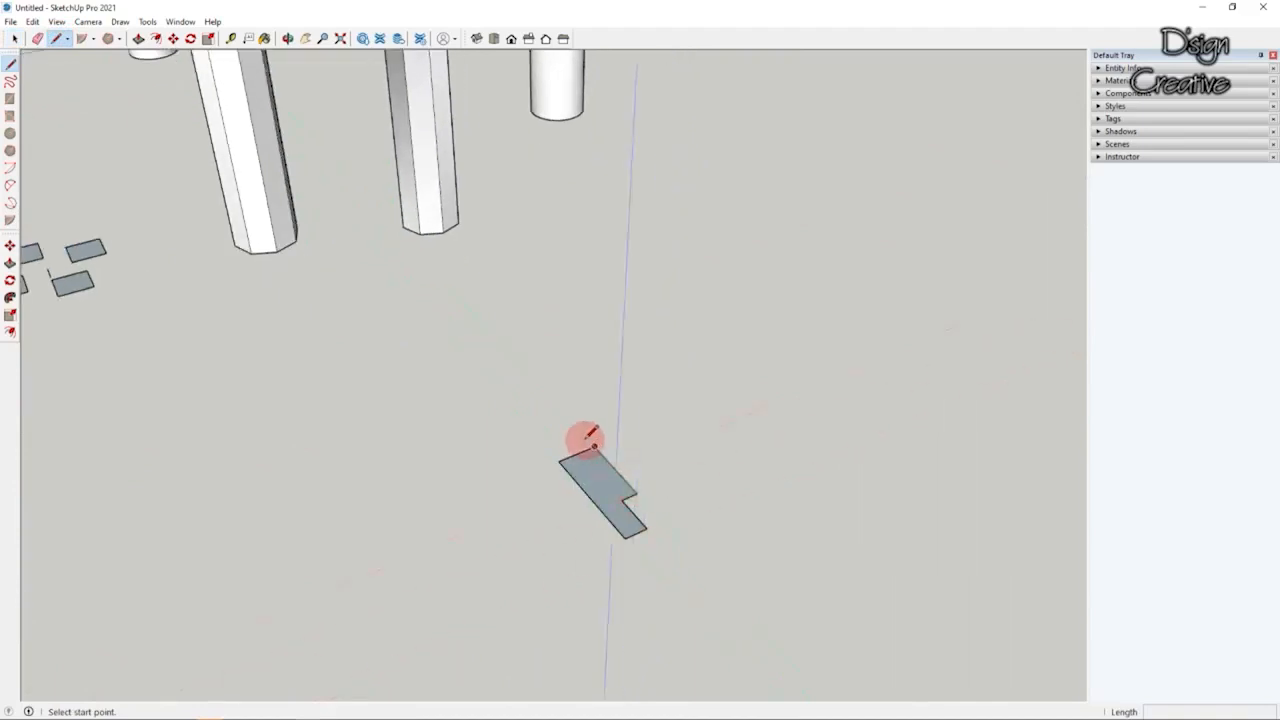
middle_drag(546, 480, 606, 478)
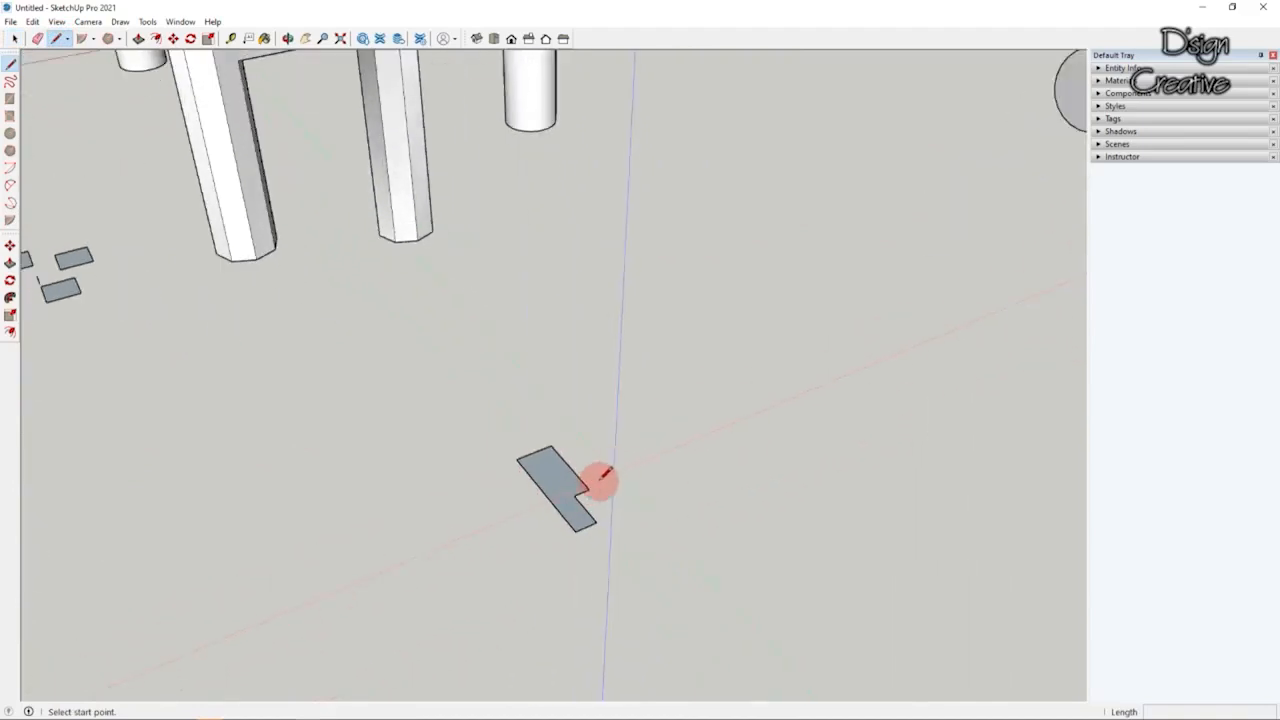
scroll(590, 464, down, 3)
scroll(560, 455, down, 5)
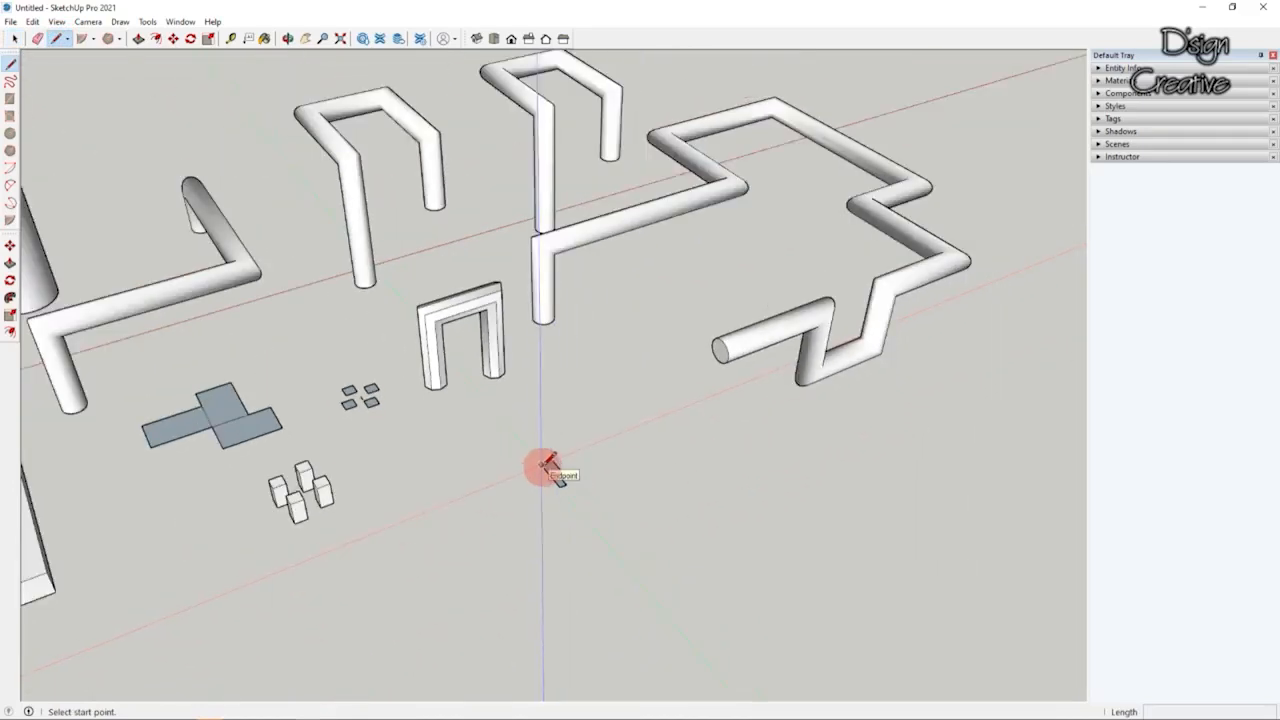
Step: Select the whole notched profile and move it past the other models into empty space behind the box
click(15, 38)
drag(530, 418, 622, 553)
drag(494, 424, 606, 531)
scroll(677, 386, down, 5)
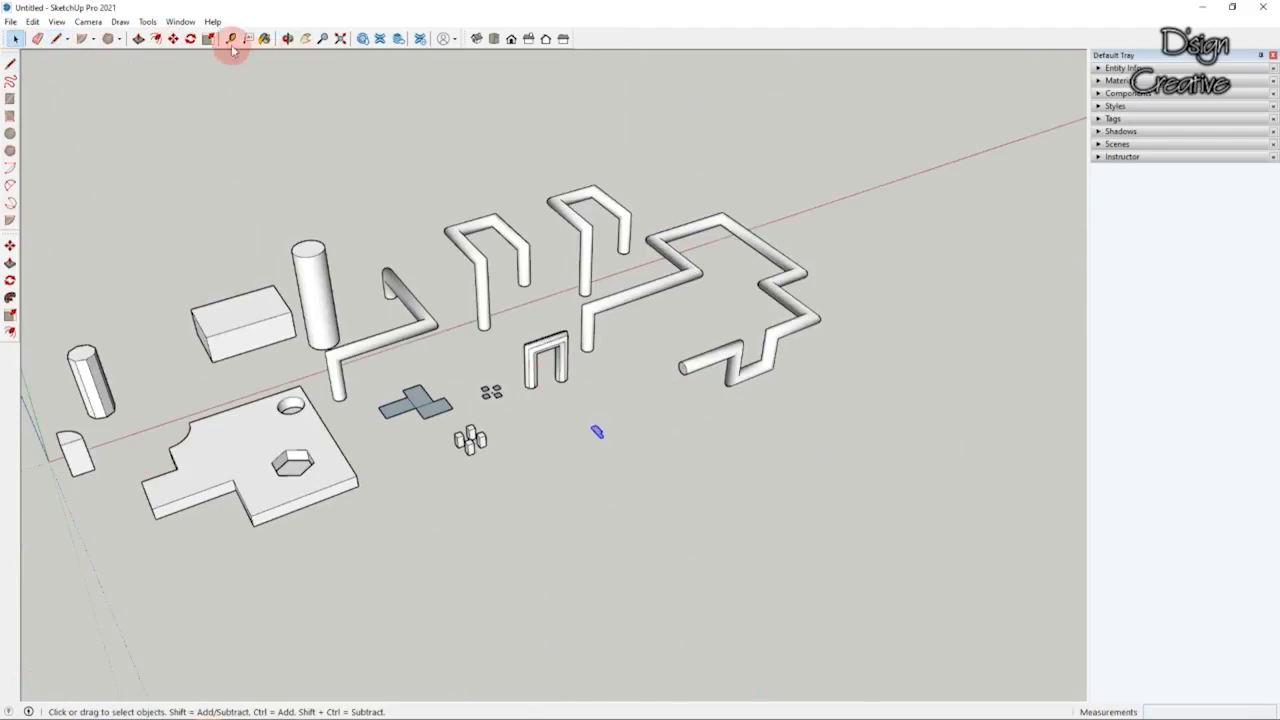
click(173, 38)
scroll(582, 441, down, 1)
click(600, 440)
scroll(883, 406, down, 4)
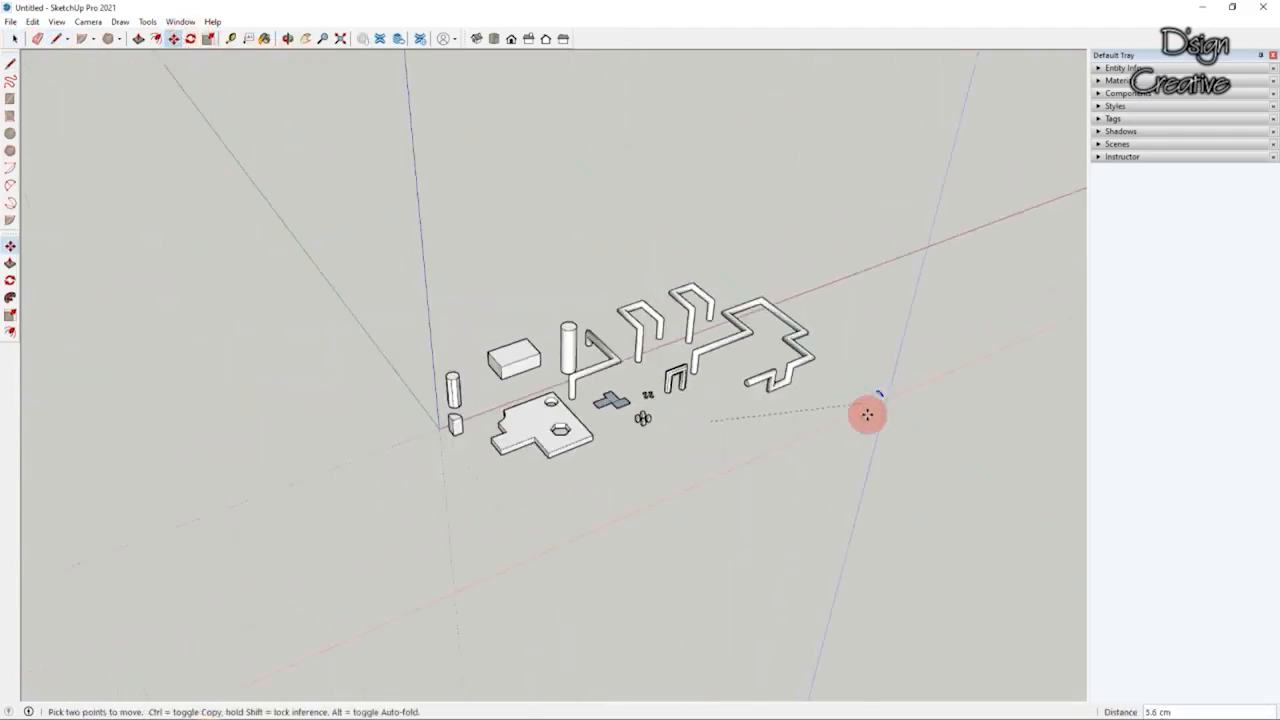
scroll(280, 370, up, 4)
click(498, 270)
click(15, 38)
Step: Draw a door-shaped path from the profile's notch: about 3.5 cm up, about 1.6 cm along red, and about 3.5 cm back down
scroll(491, 249, up, 6)
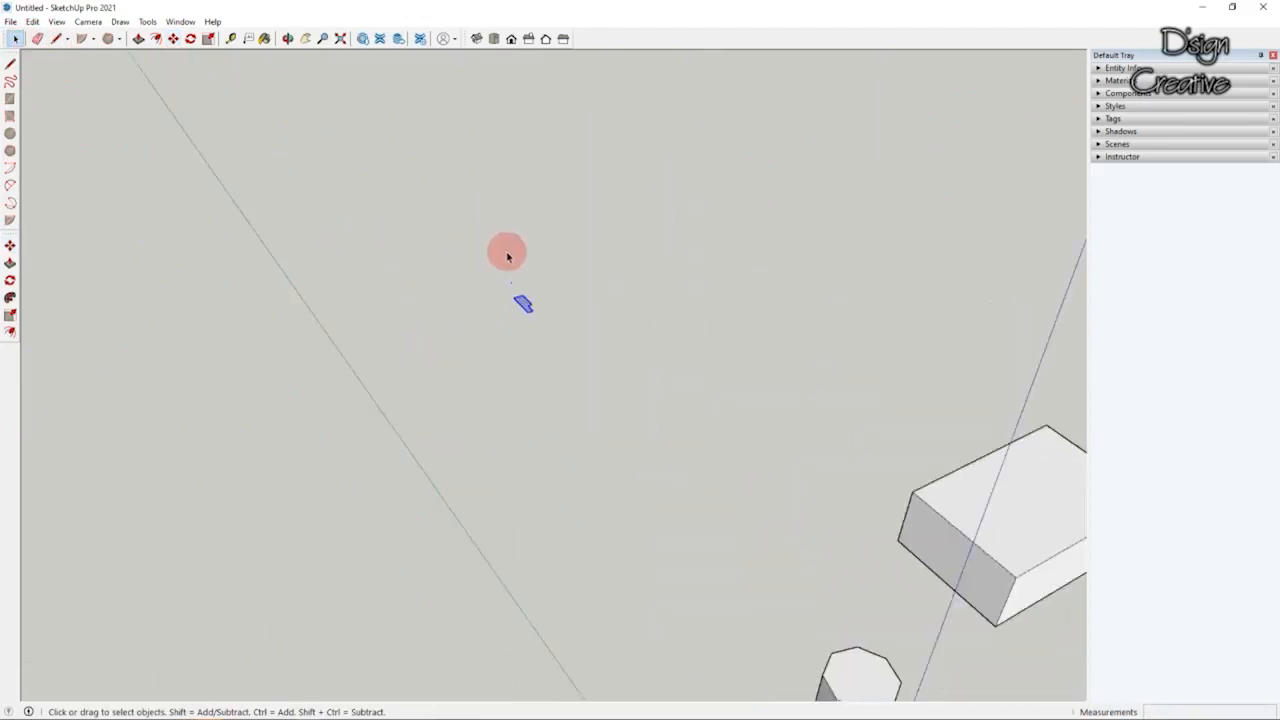
scroll(504, 263, up, 2)
scroll(476, 478, down, 3)
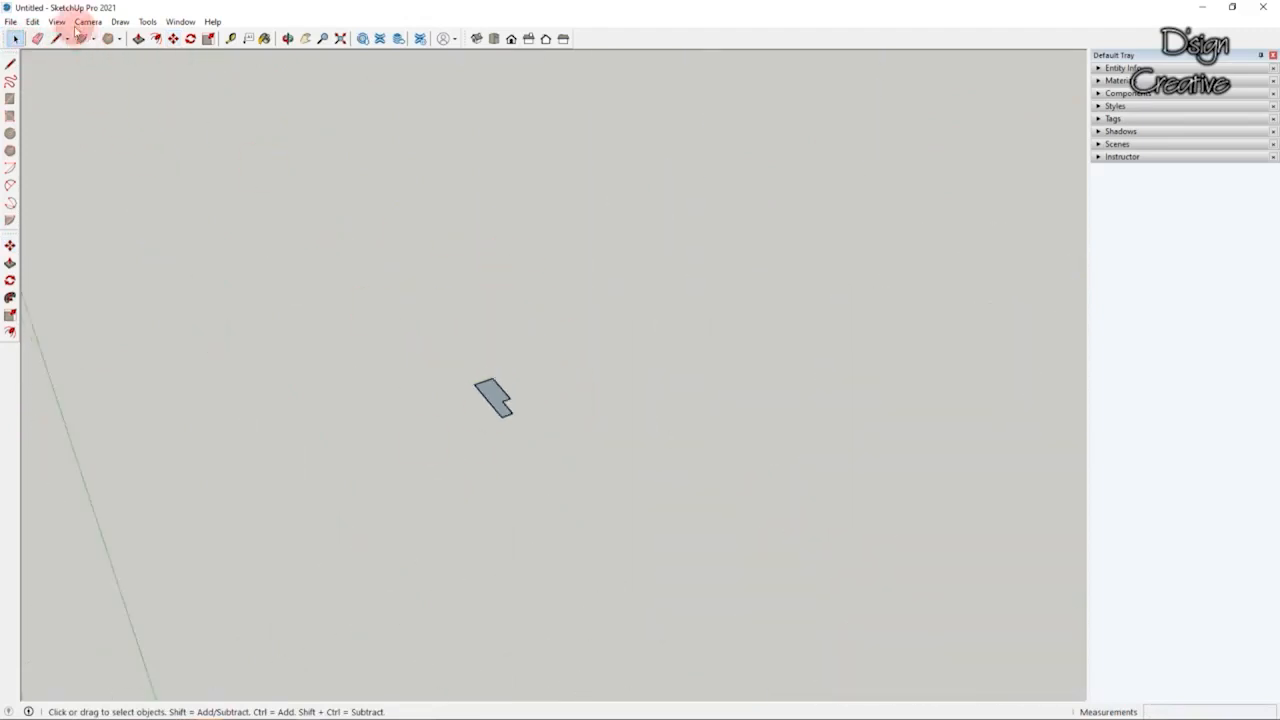
click(62, 40)
scroll(340, 405, down, 3)
scroll(415, 380, up, 2)
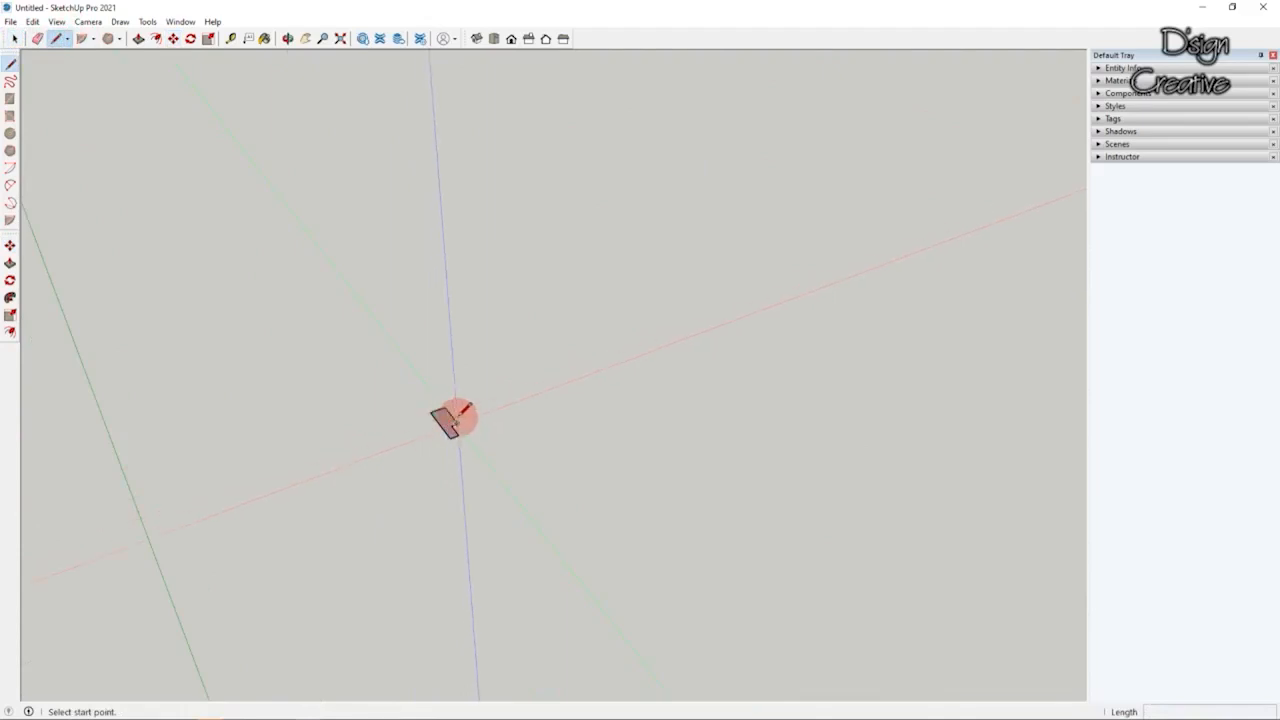
click(455, 415)
scroll(452, 400, down, 2)
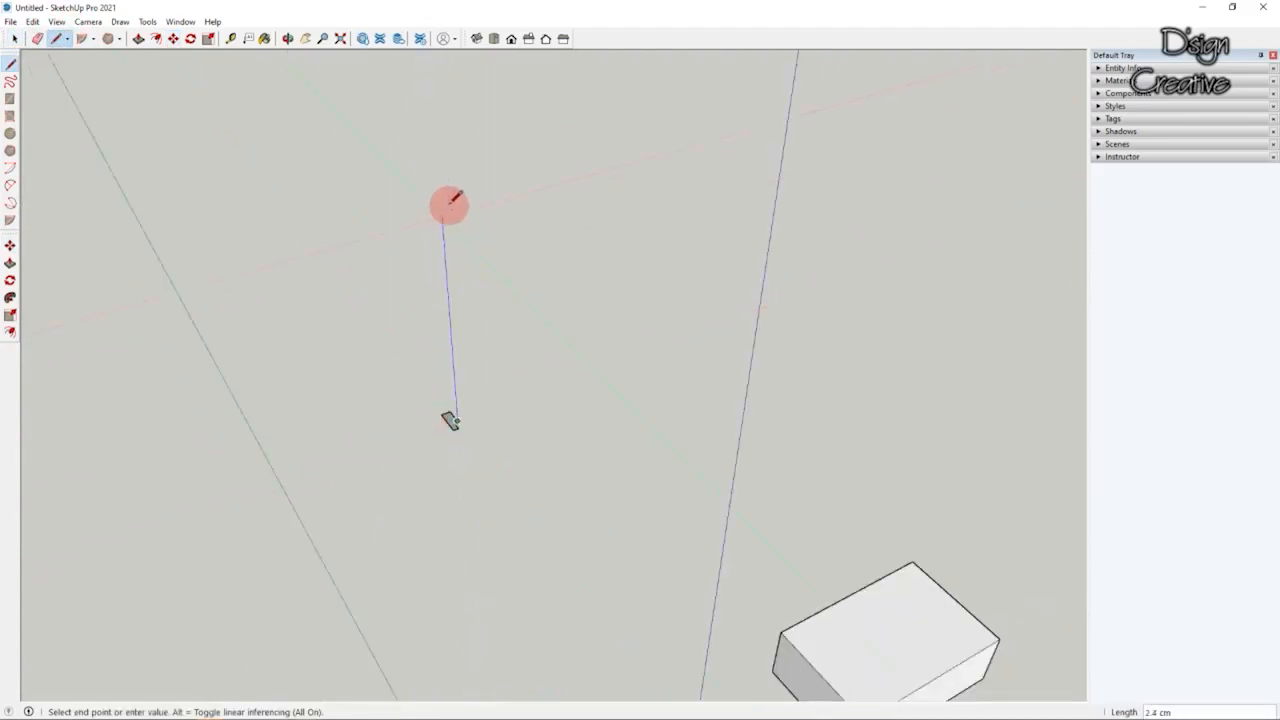
scroll(450, 205, down, 4)
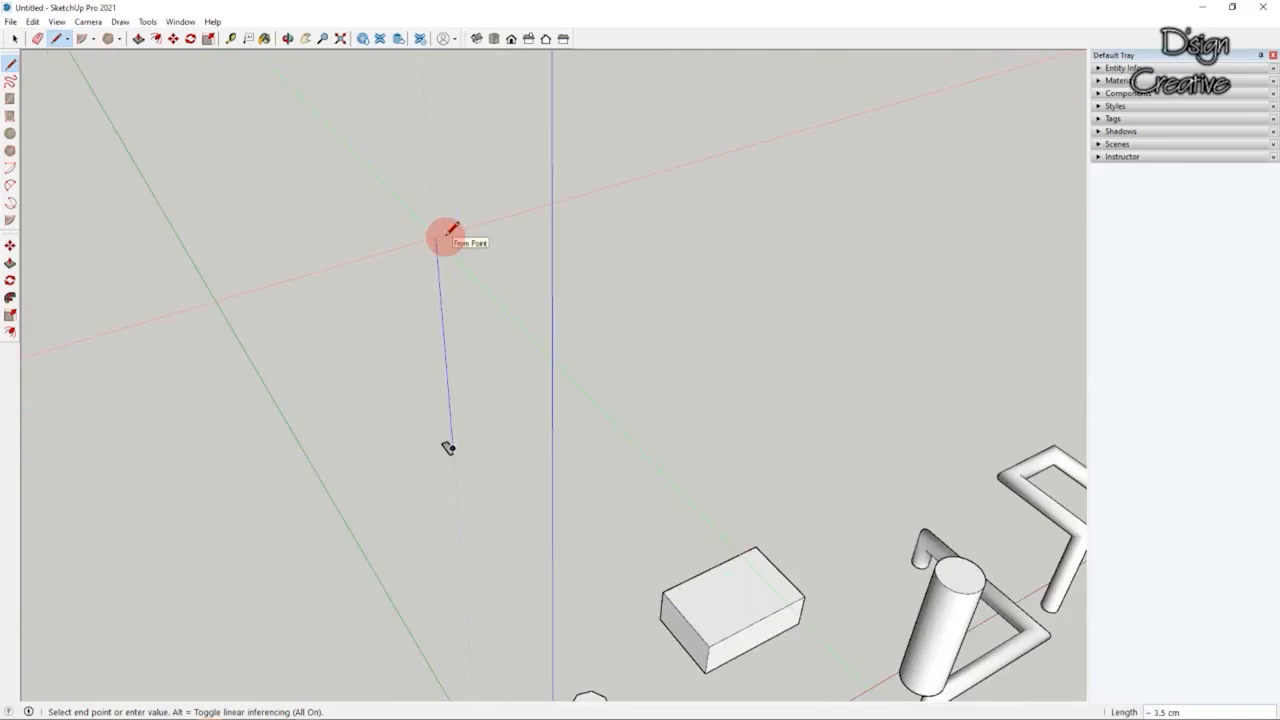
click(468, 222)
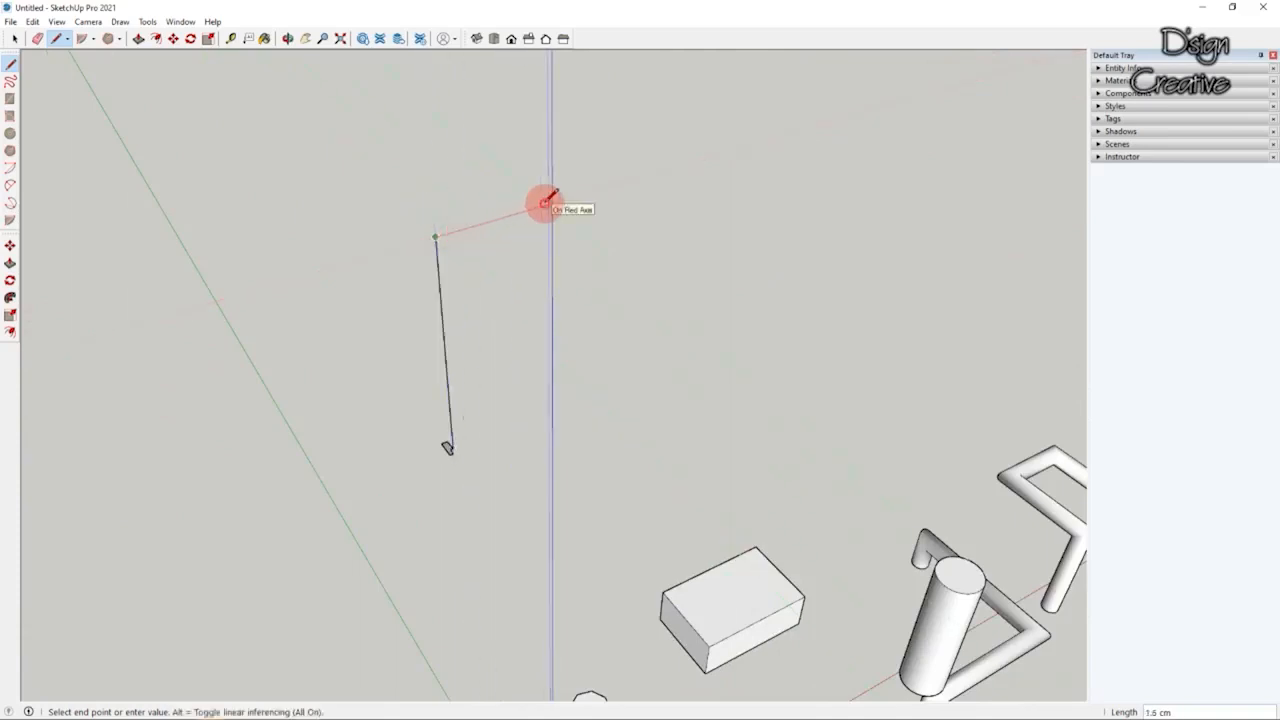
click(547, 204)
click(550, 411)
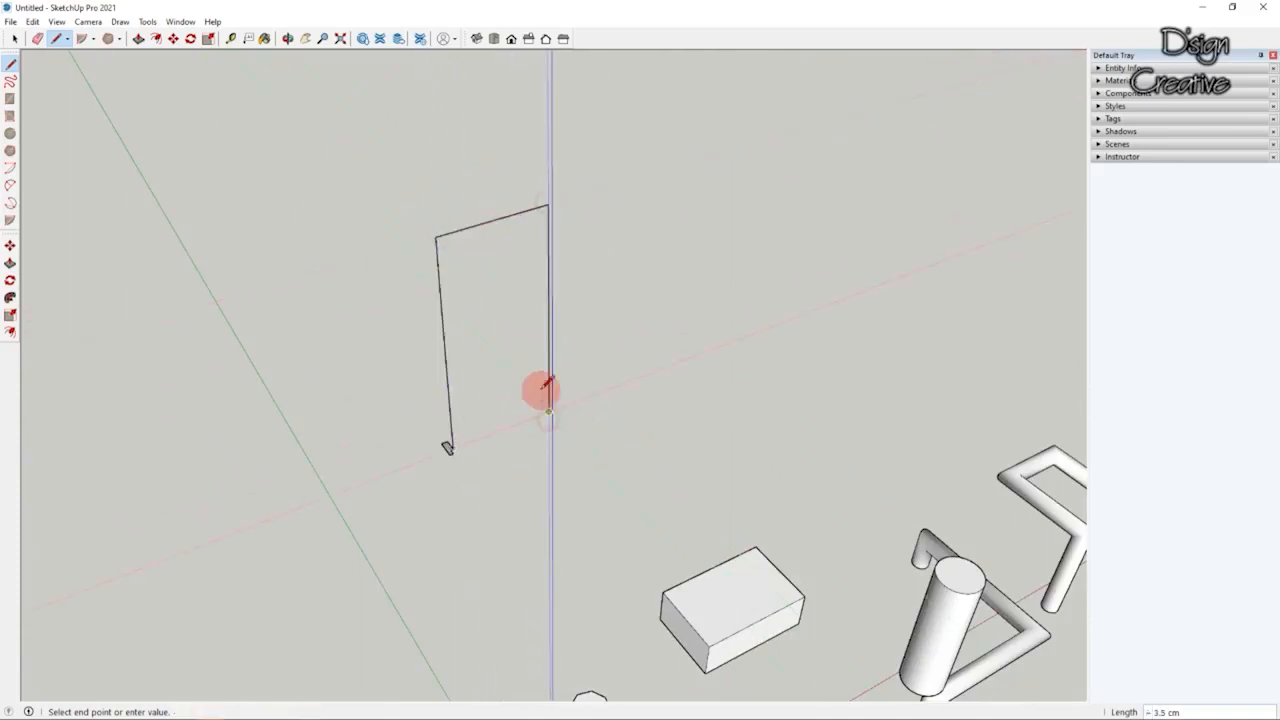
Step: Select the three path edges and weld them into one continuous path
click(16, 40)
drag(607, 184, 407, 290)
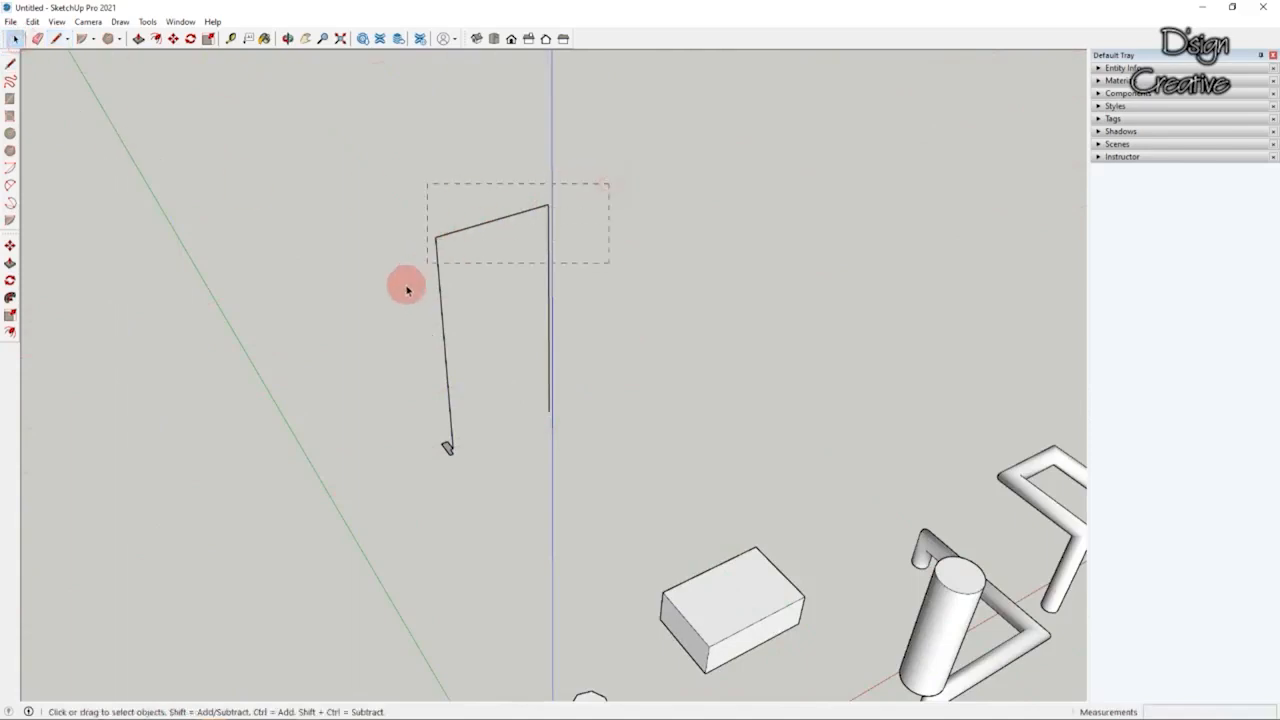
scroll(436, 280, up, 2)
right_click(440, 273)
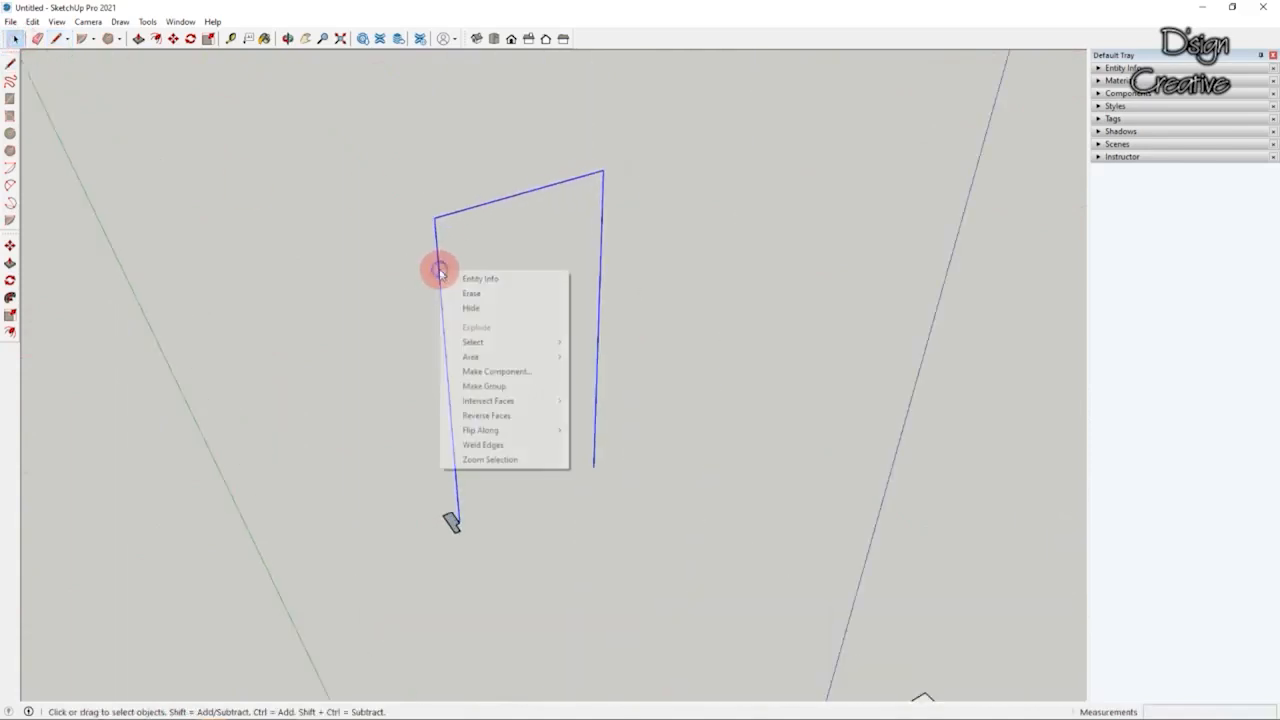
click(484, 445)
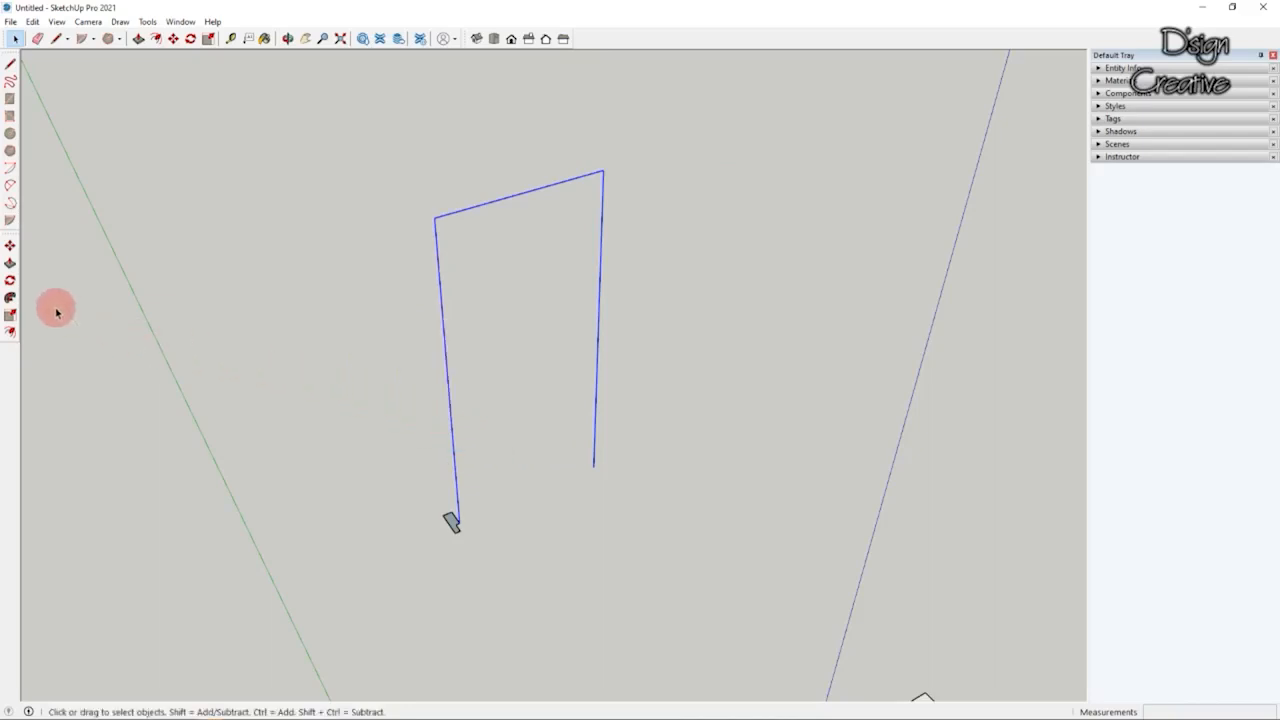
Step: Sweep the notched profile along the welded path with Follow Me to form a rebated door frame
click(9, 297)
click(185, 432)
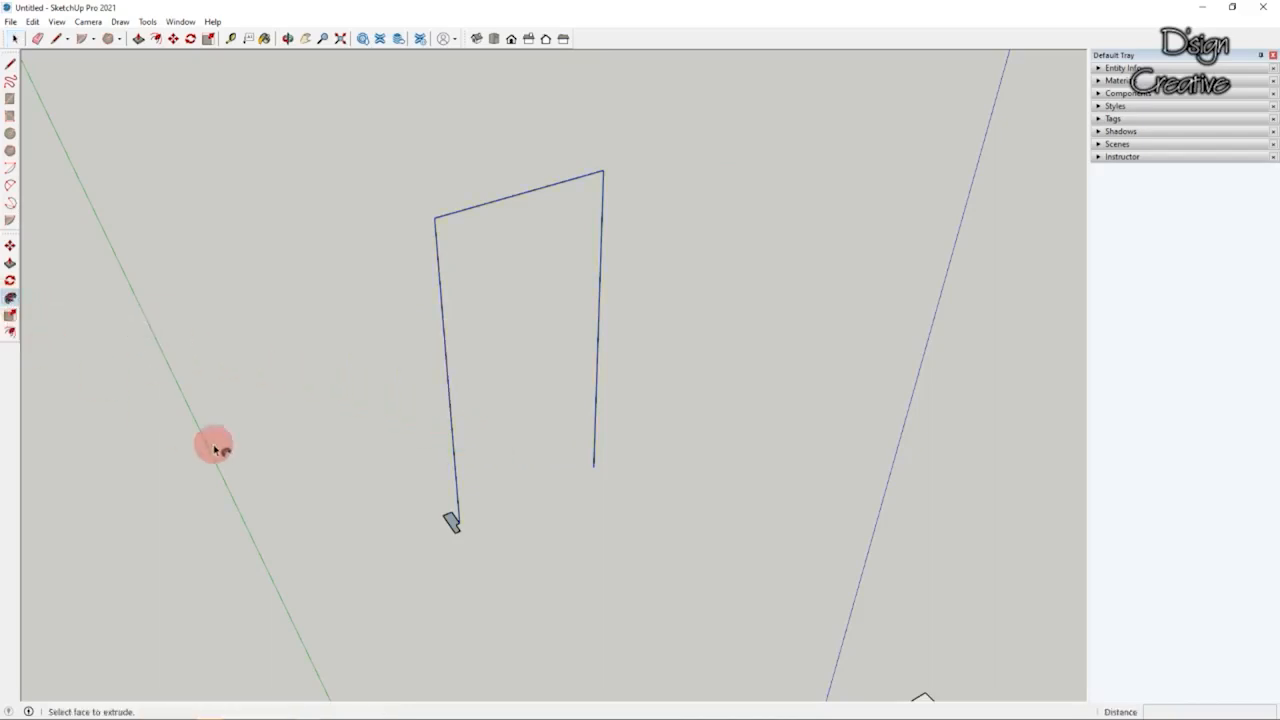
scroll(445, 556, up, 2)
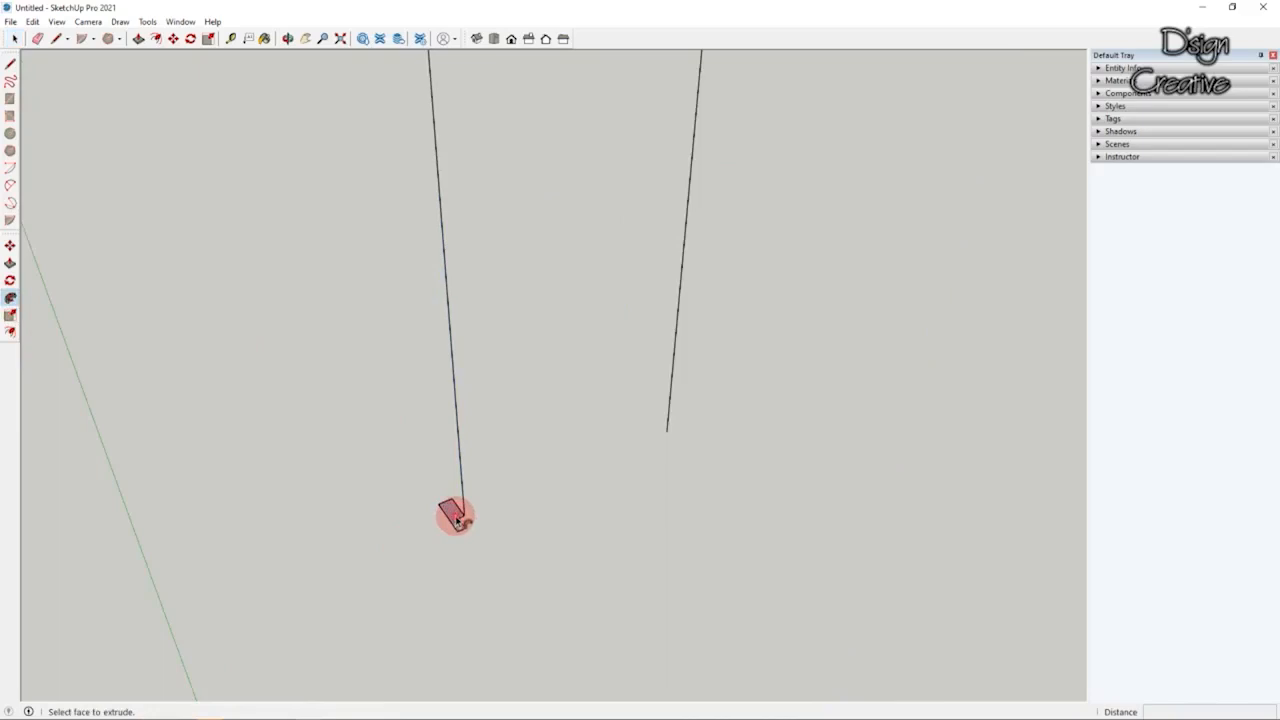
click(455, 517)
click(15, 38)
Step: Examine the door frame from several angles, checking the rebate along its legs and head
scroll(585, 486, down, 3)
middle_drag(585, 486, 578, 350)
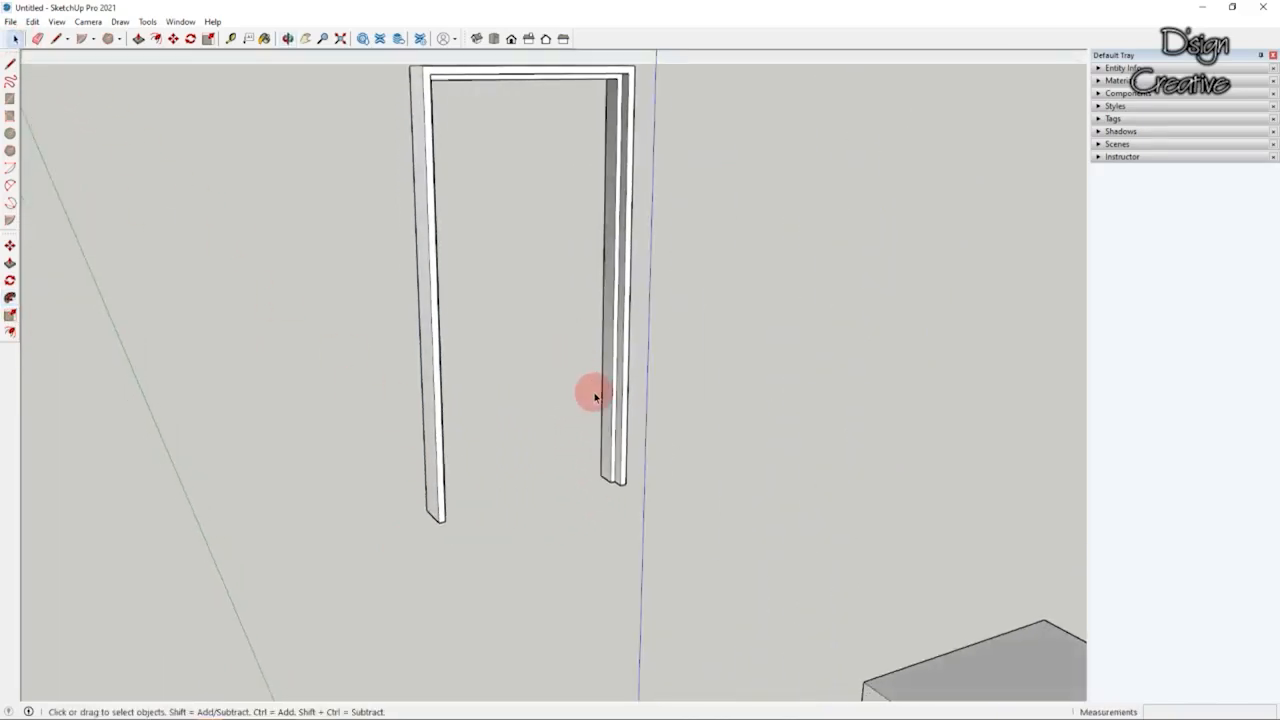
click(304, 45)
drag(430, 270, 441, 336)
middle_drag(631, 354, 603, 331)
scroll(616, 326, up, 2)
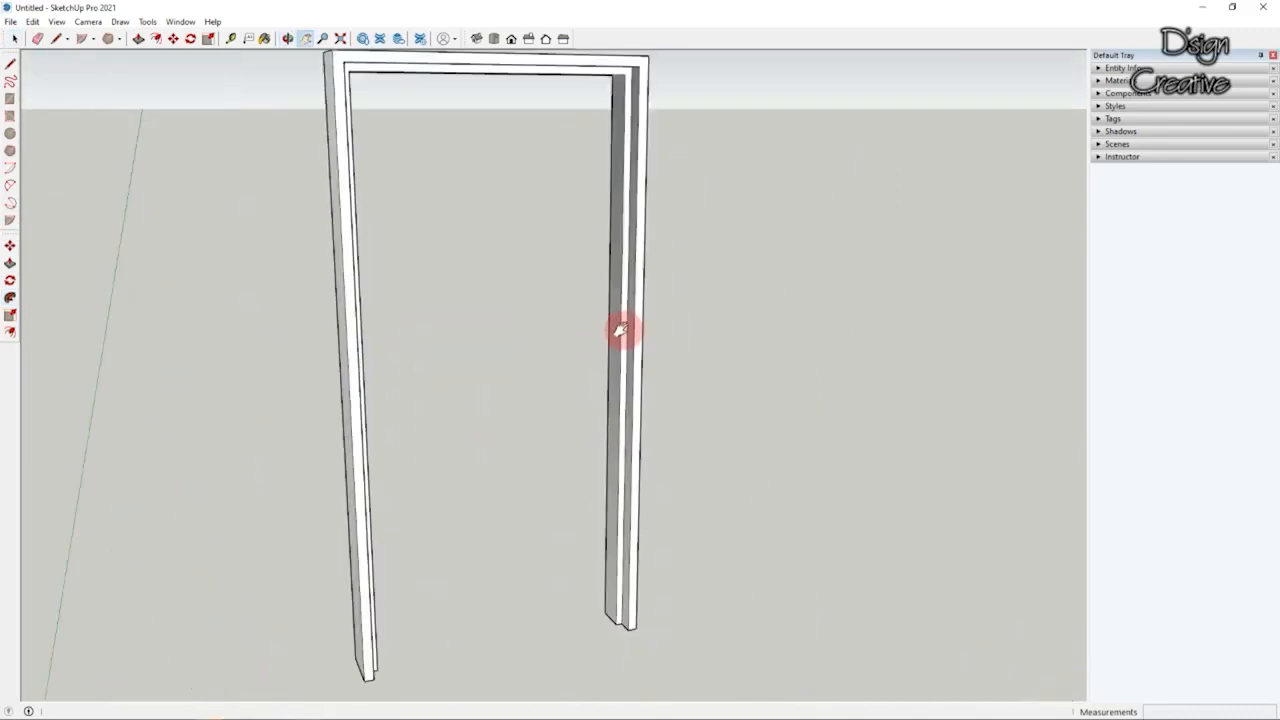
scroll(620, 330, down, 1)
drag(613, 372, 626, 371)
click(12, 63)
click(14, 42)
scroll(572, 443, down, 1)
middle_drag(616, 485, 454, 578)
scroll(634, 498, up, 1)
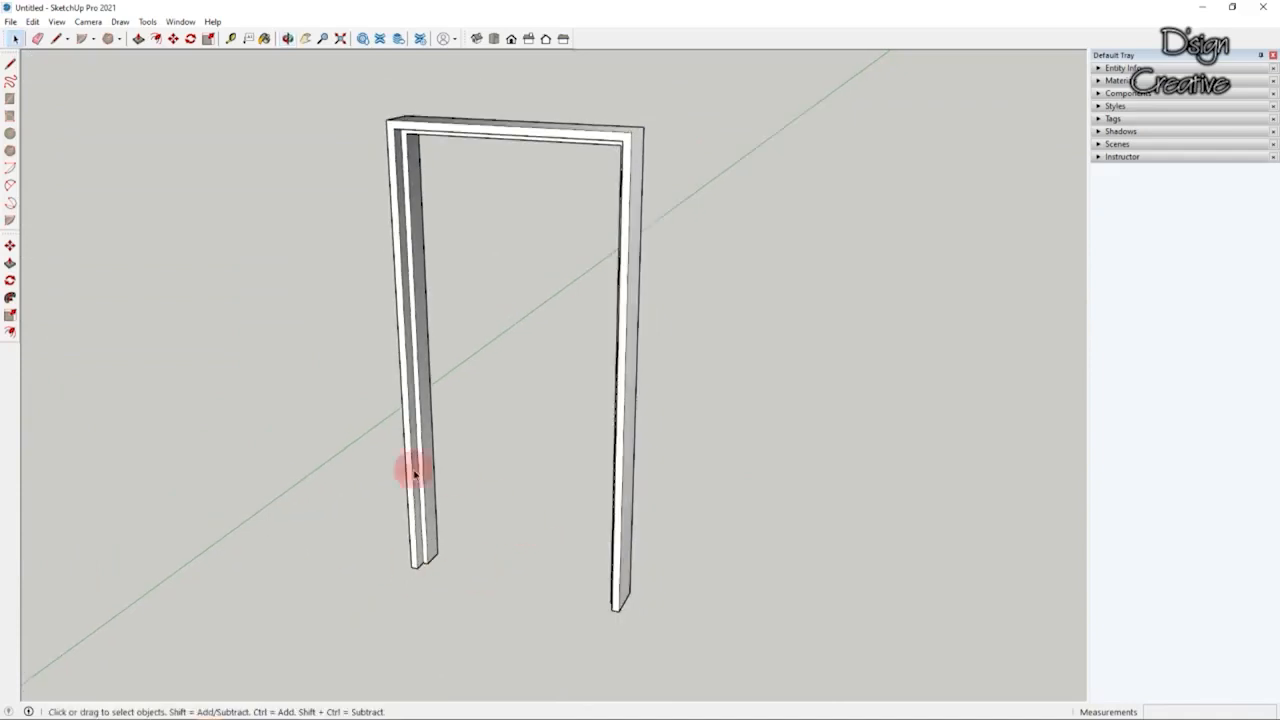
click(305, 38)
middle_drag(421, 323, 636, 412)
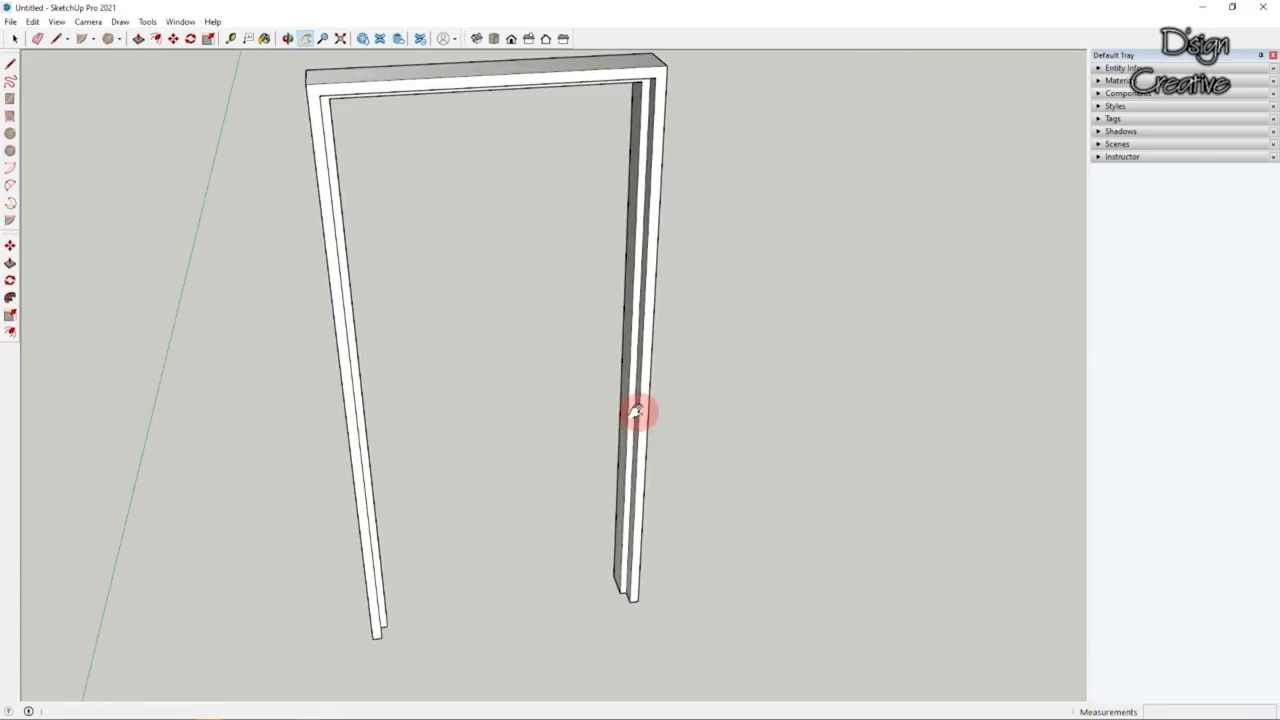
middle_drag(636, 412, 716, 428)
click(14, 38)
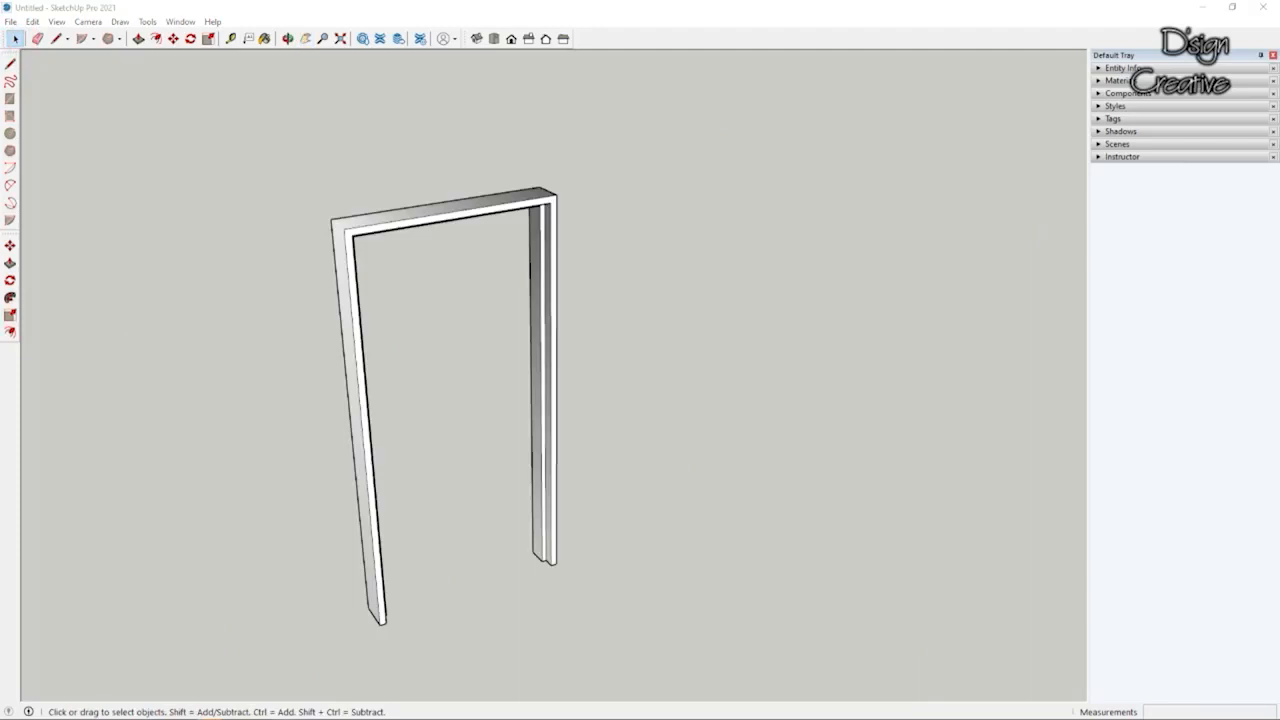
Step: Try scaling the whole door frame uniformly about its centre by a factor of -0.50, and undo the scaling
drag(600, 148, 214, 601)
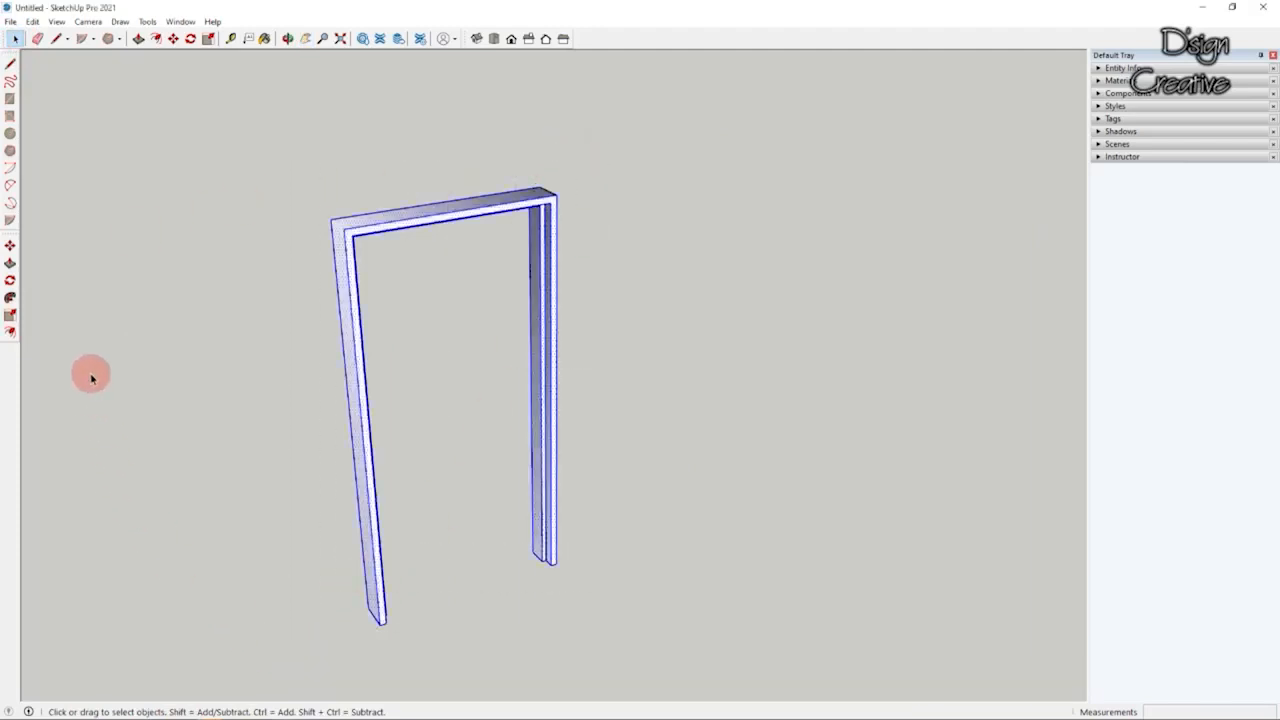
click(10, 315)
key(ctrl)
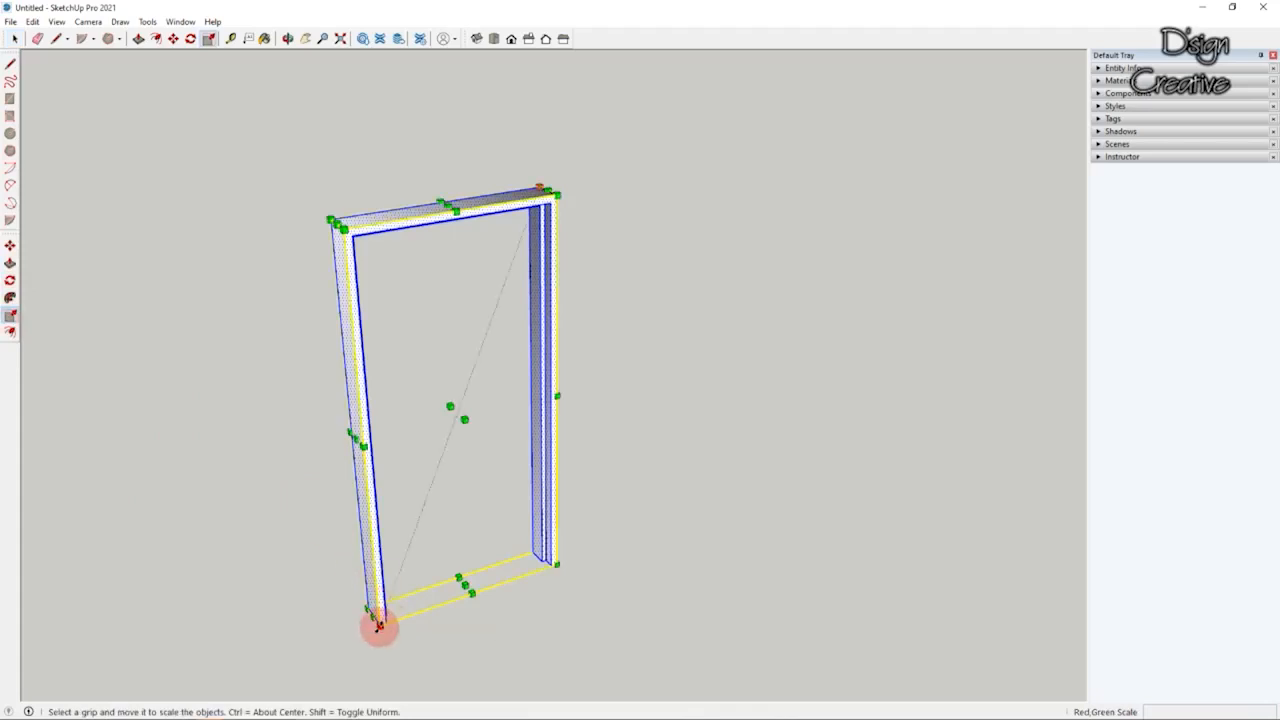
click(378, 625)
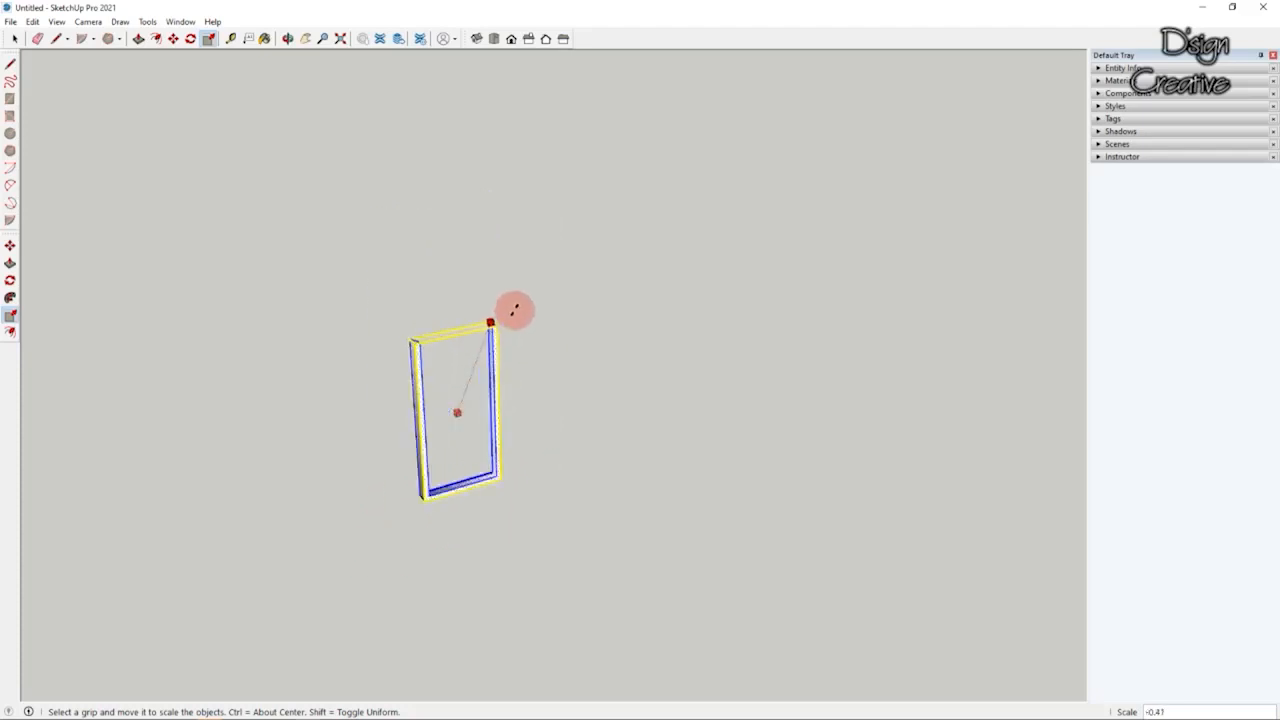
click(515, 305)
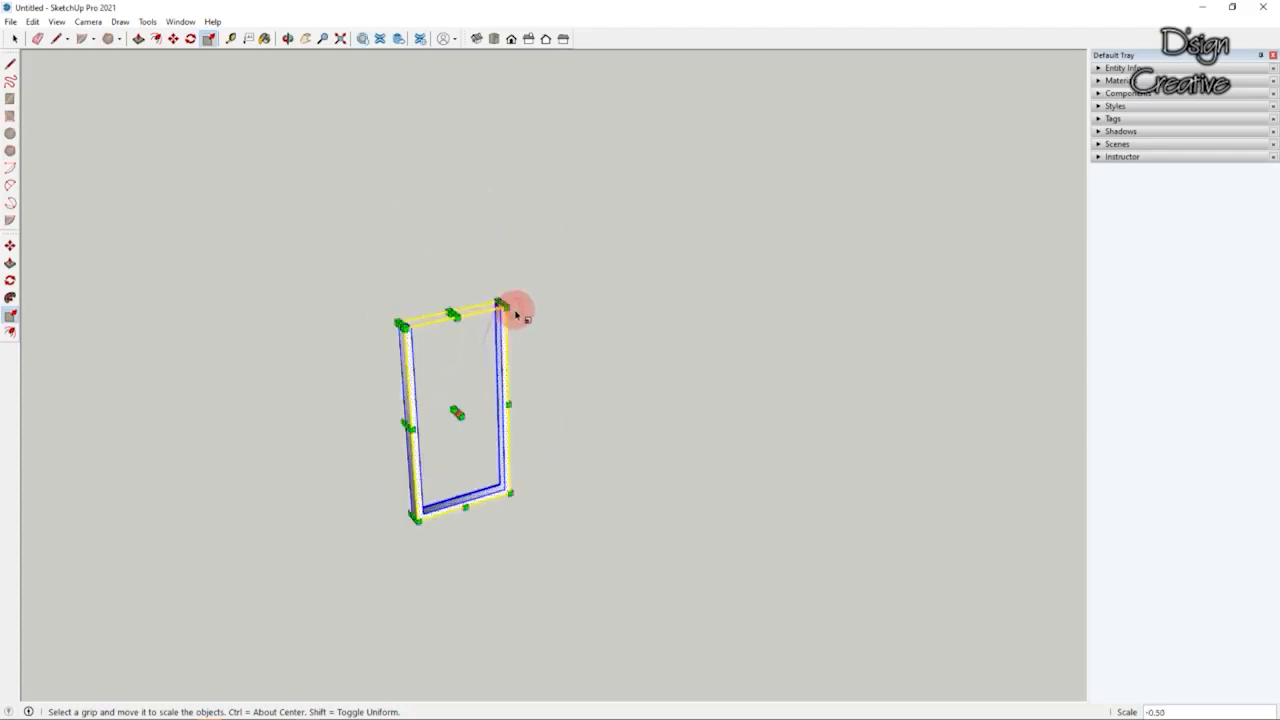
click(15, 38)
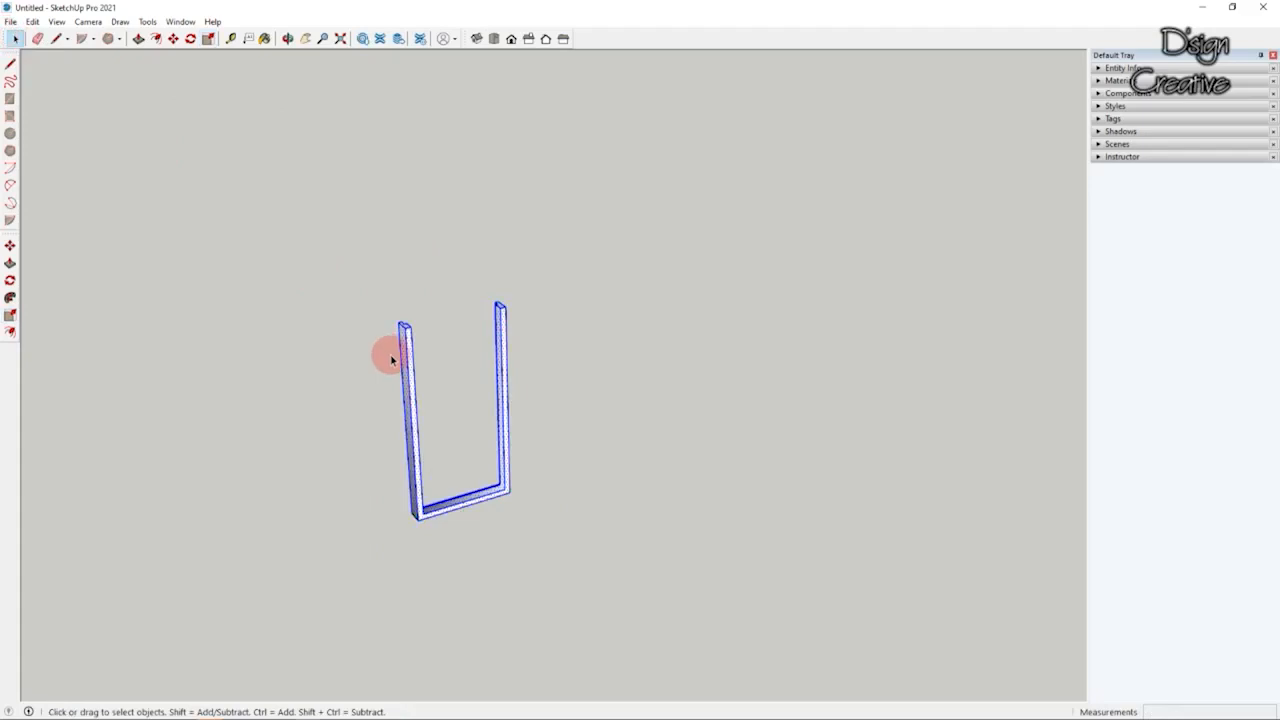
key(ctrl+z)
key(ctrl+z)
click(306, 186)
drag(390, 307, 592, 601)
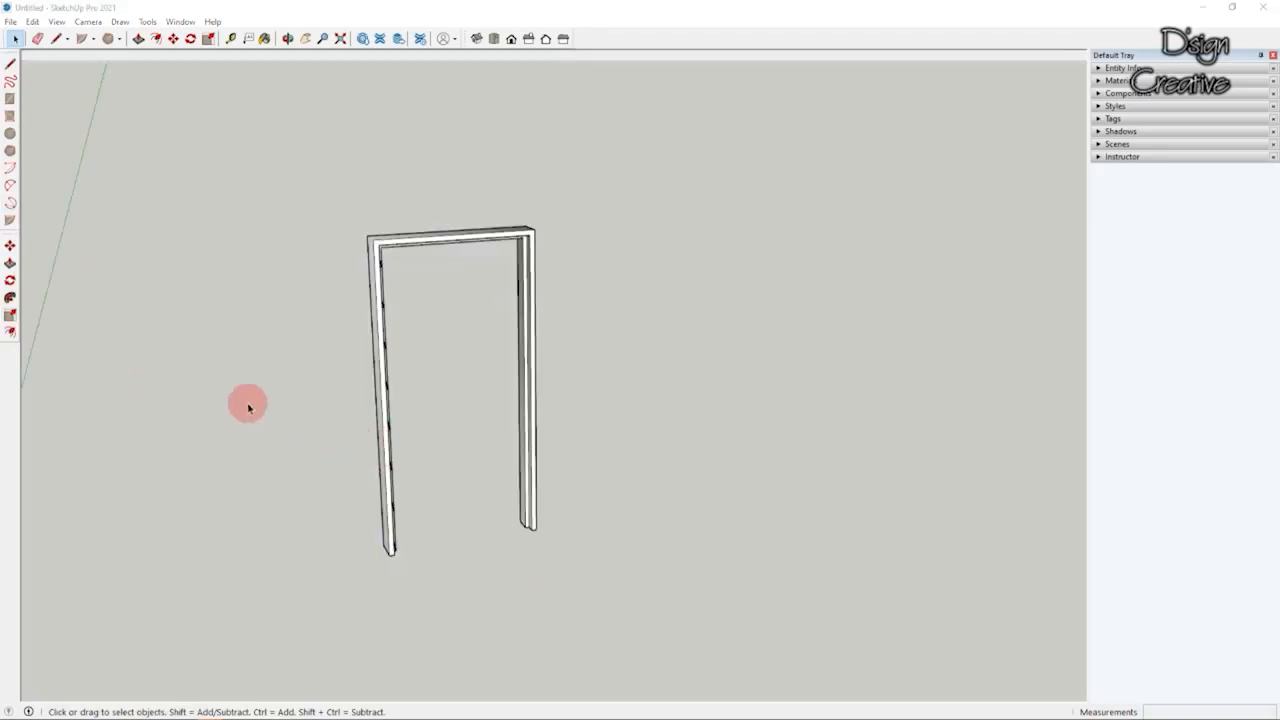
click(10, 318)
middle_drag(571, 537, 411, 452)
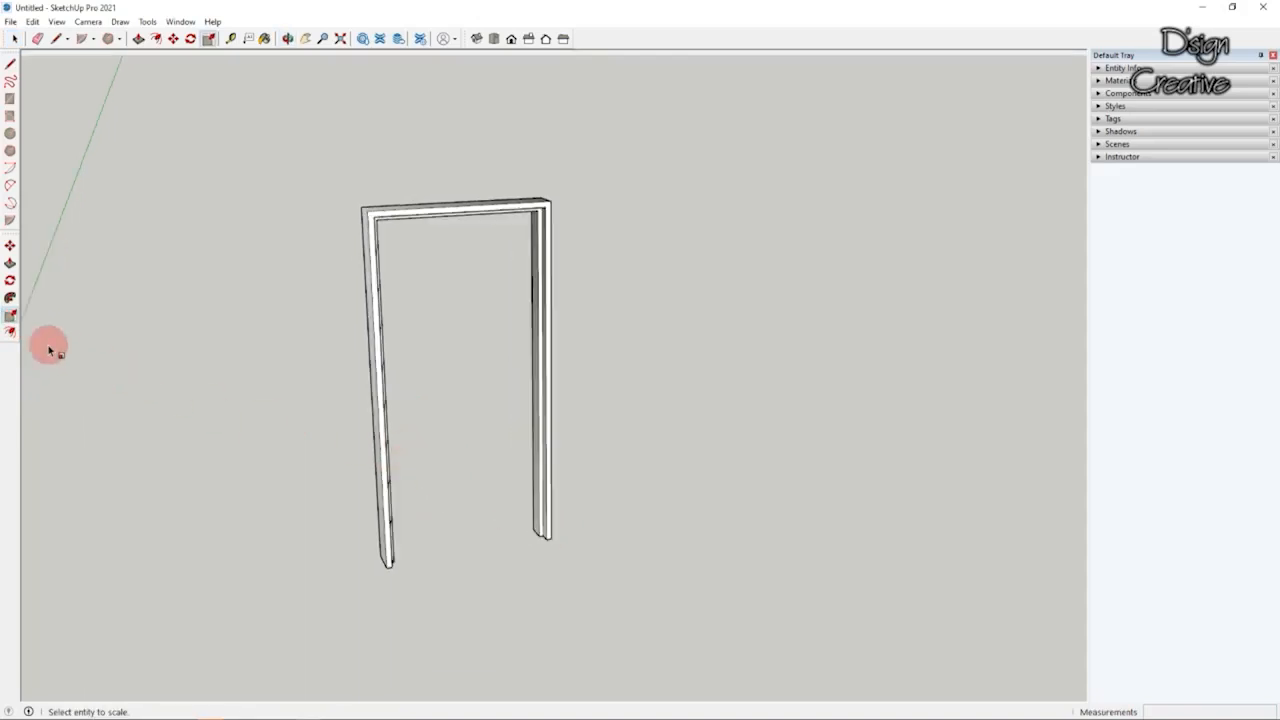
middle_drag(345, 341, 390, 338)
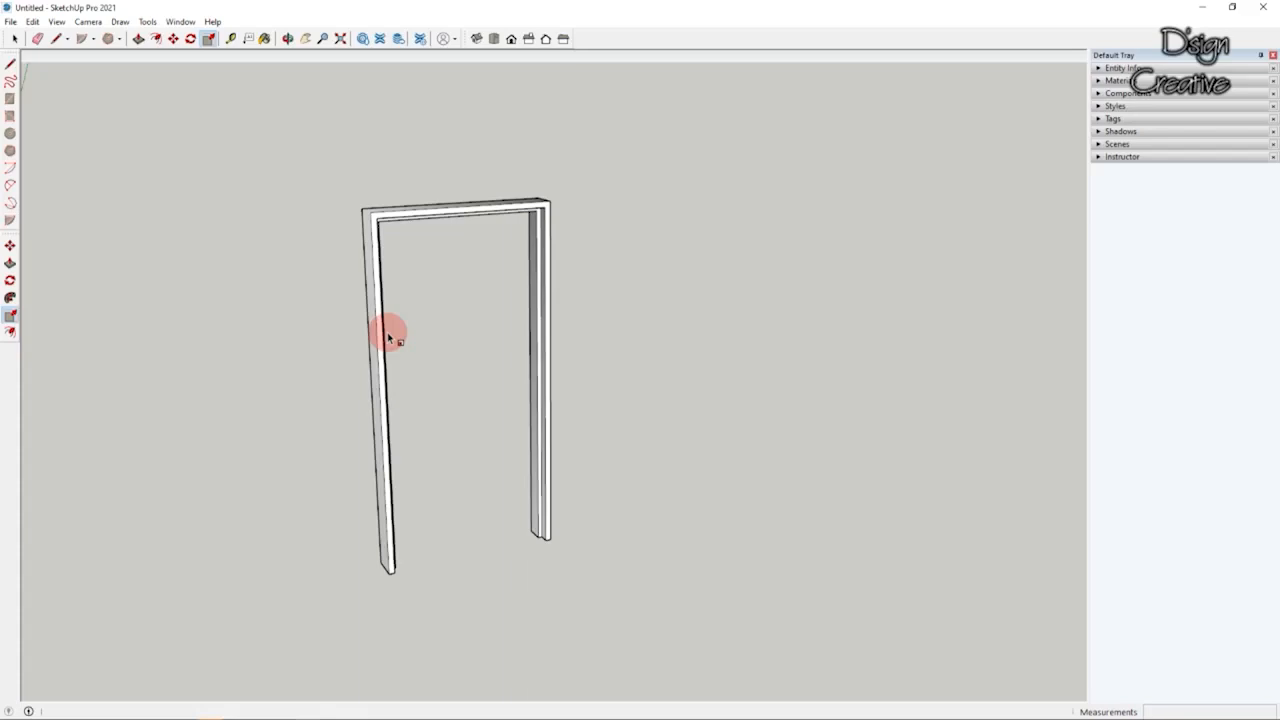
click(15, 38)
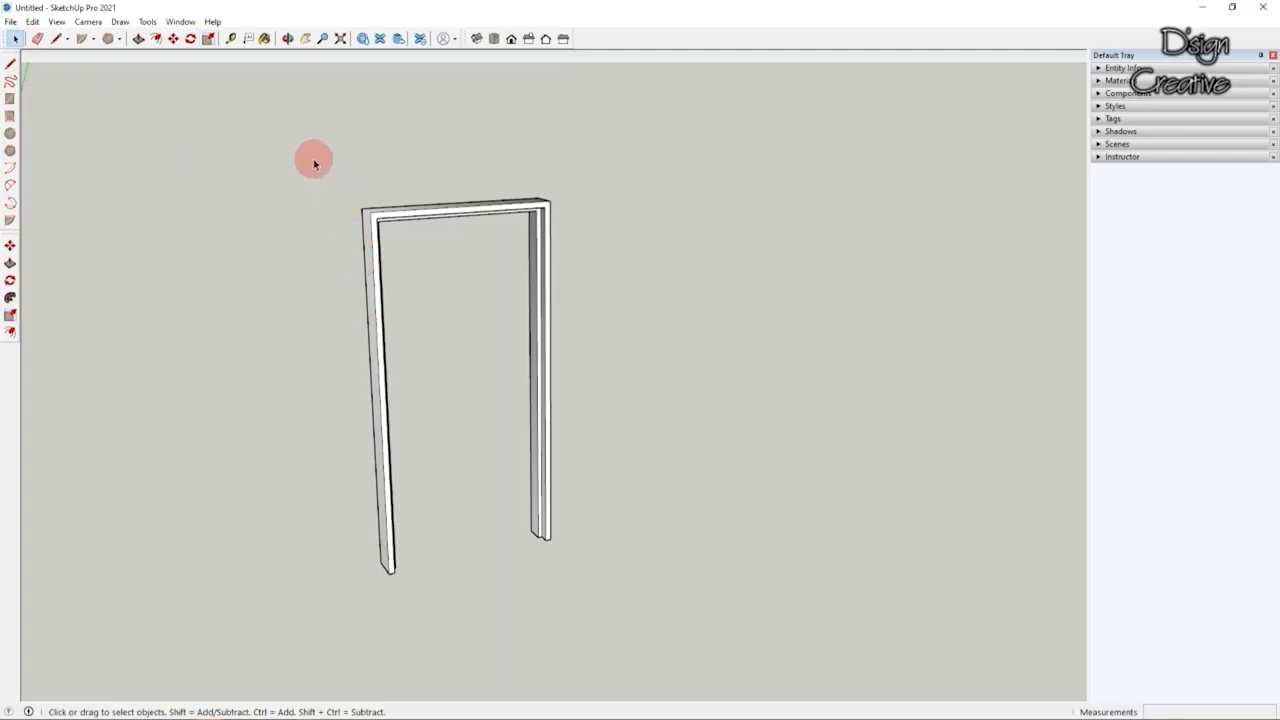
Step: Select the whole door frame and scale it down uniformly from its upper corner
click(282, 145)
drag(385, 270, 660, 622)
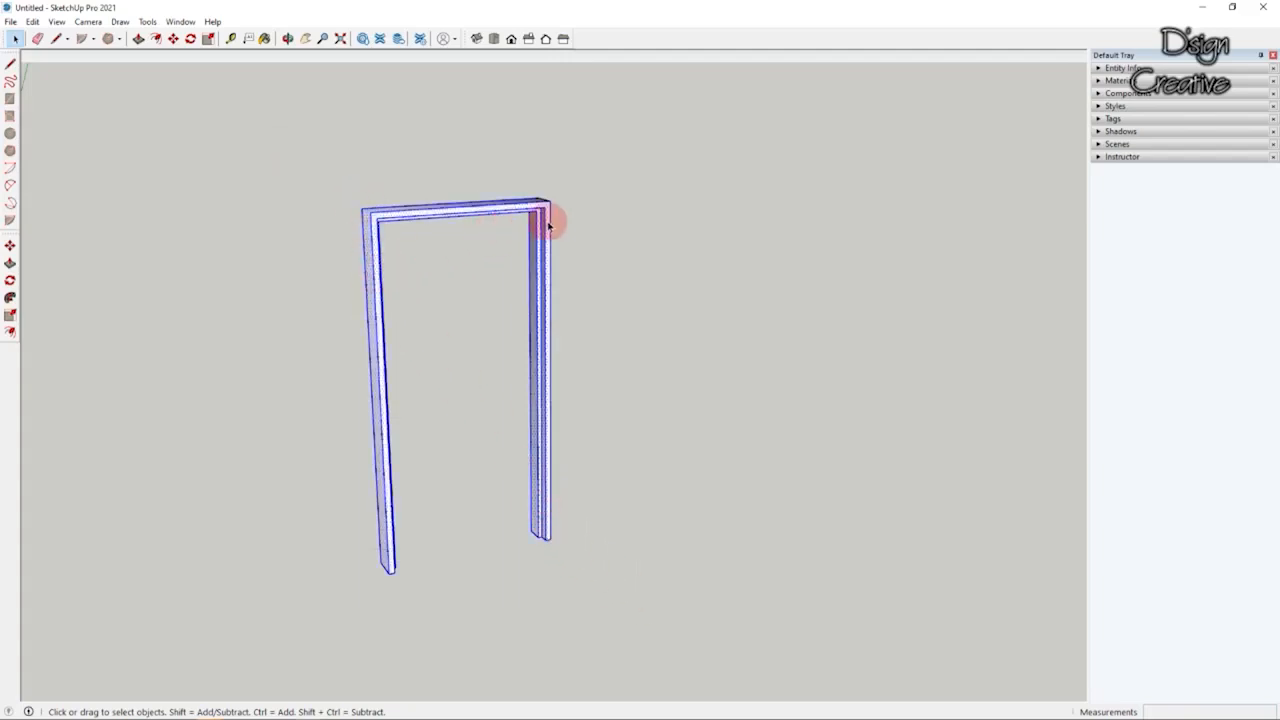
scroll(548, 205, up, 1)
scroll(548, 205, up, 1)
scroll(548, 205, down, 2)
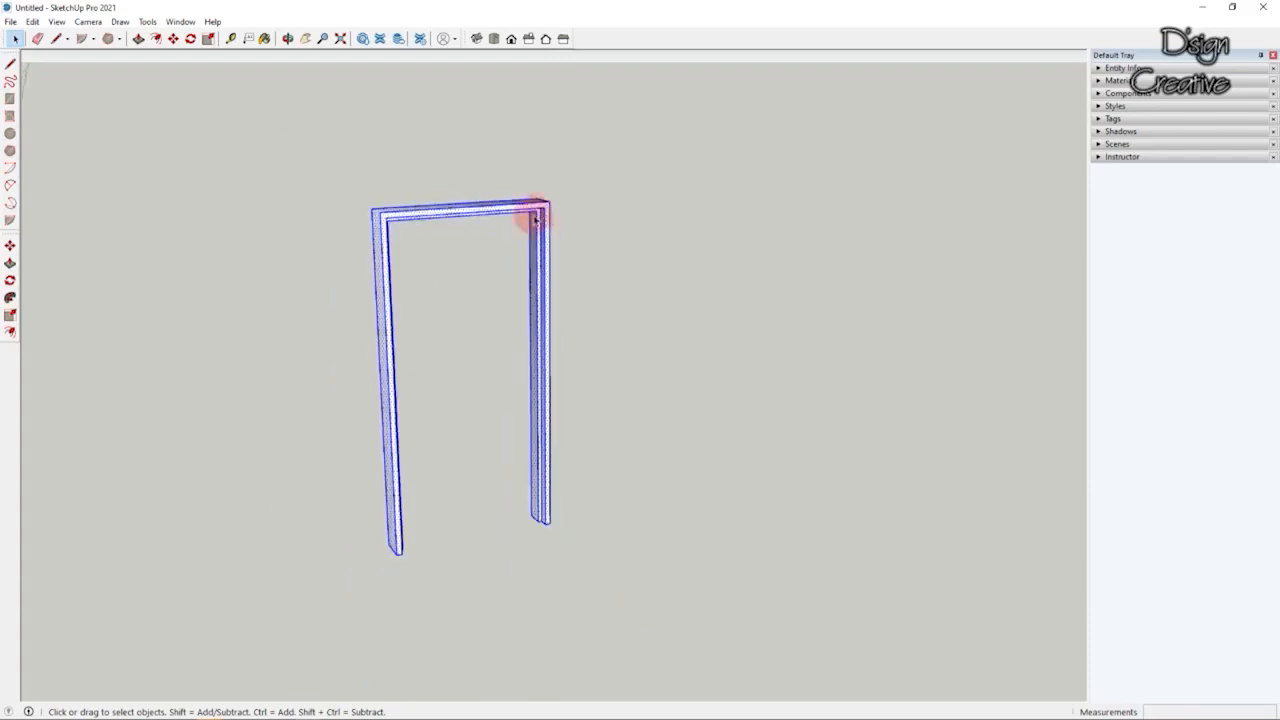
click(12, 316)
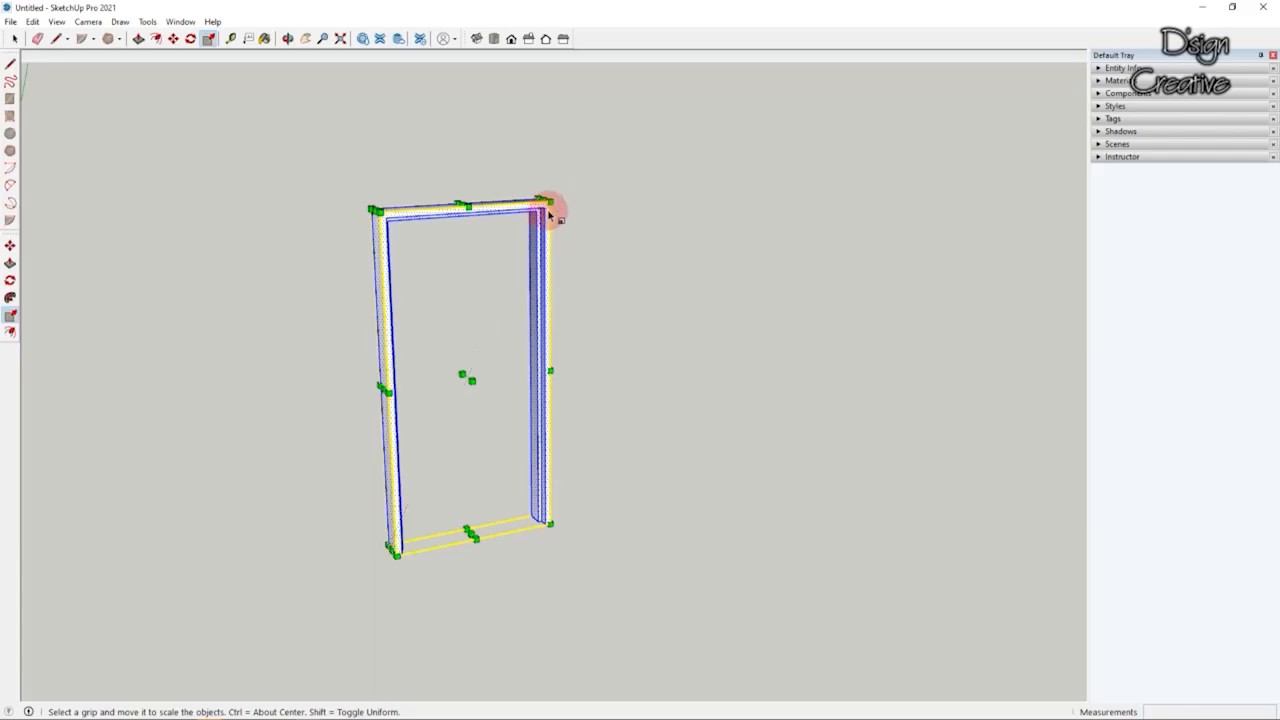
drag(548, 203, 496, 328)
scroll(515, 300, up, 3)
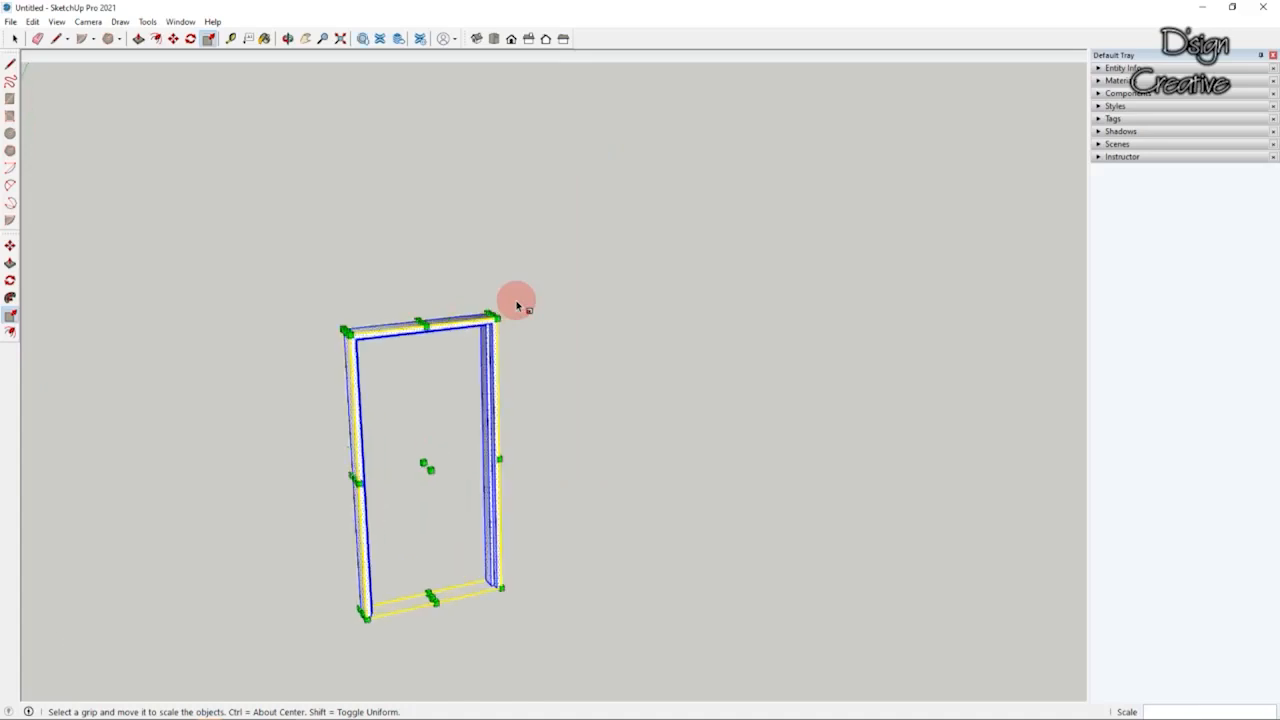
middle_drag(477, 314, 360, 316)
click(15, 38)
Step: Examine the door frame from several angles, looking closely at the feet of both legs
middle_drag(305, 368, 522, 607)
scroll(522, 607, up, 4)
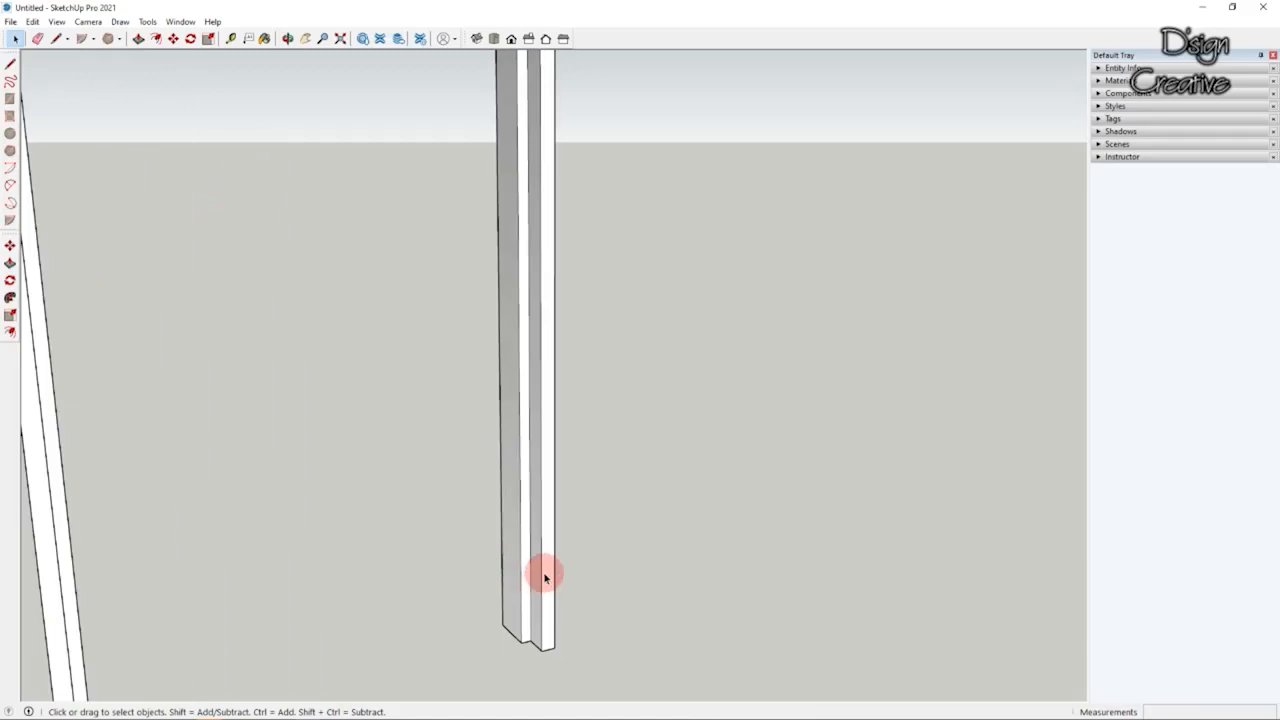
scroll(543, 575, down, 5)
scroll(517, 486, up, 2)
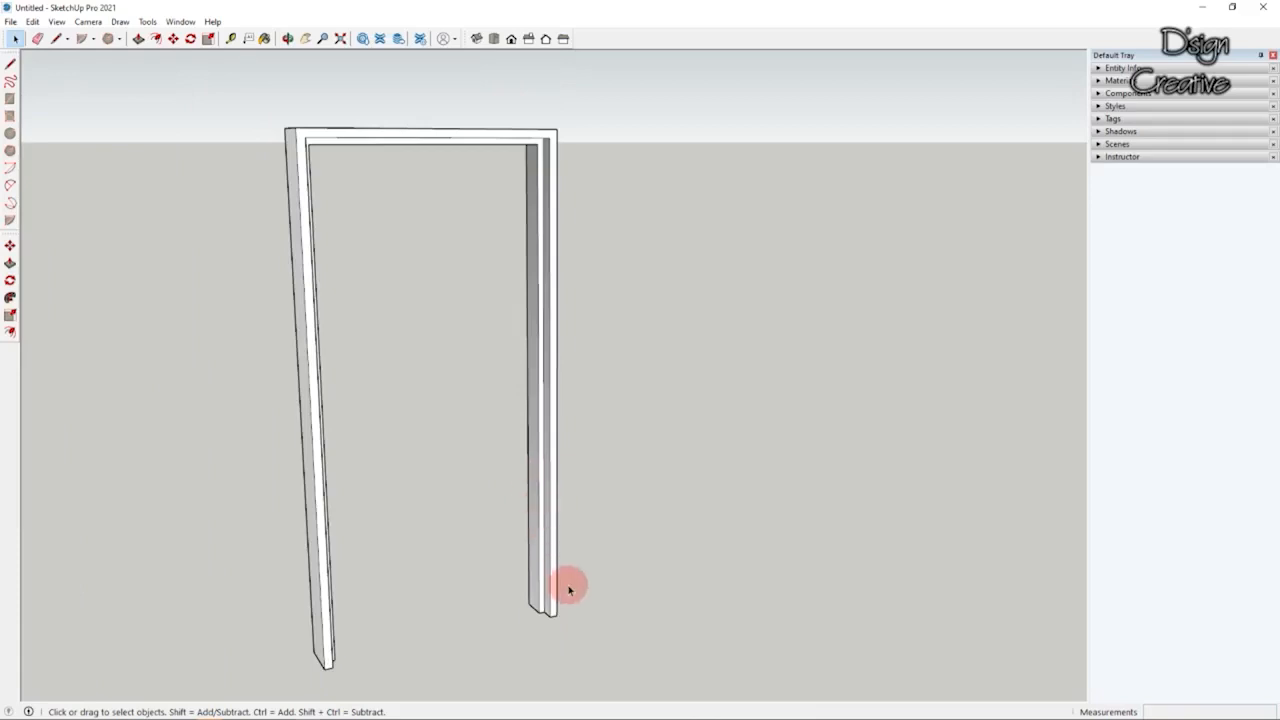
middle_drag(549, 594, 498, 604)
scroll(572, 597, up, 1)
scroll(570, 597, up, 2)
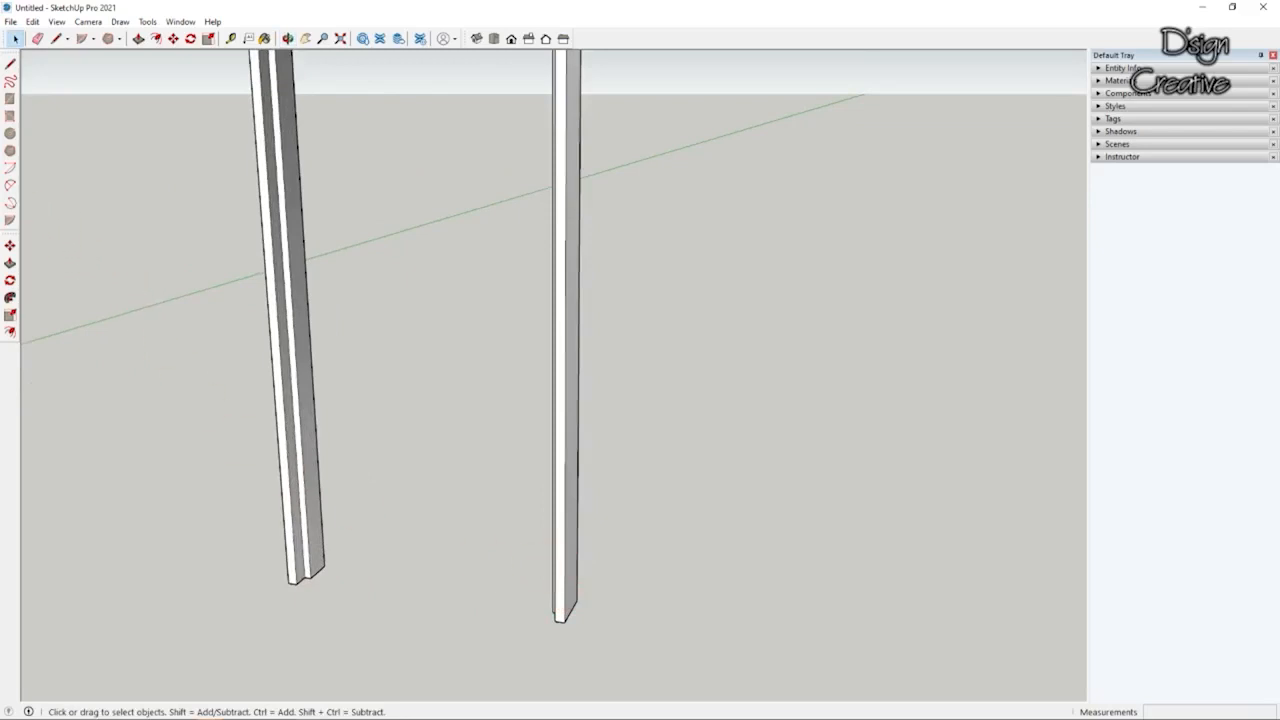
scroll(523, 369, down, 5)
middle_drag(523, 369, 400, 397)
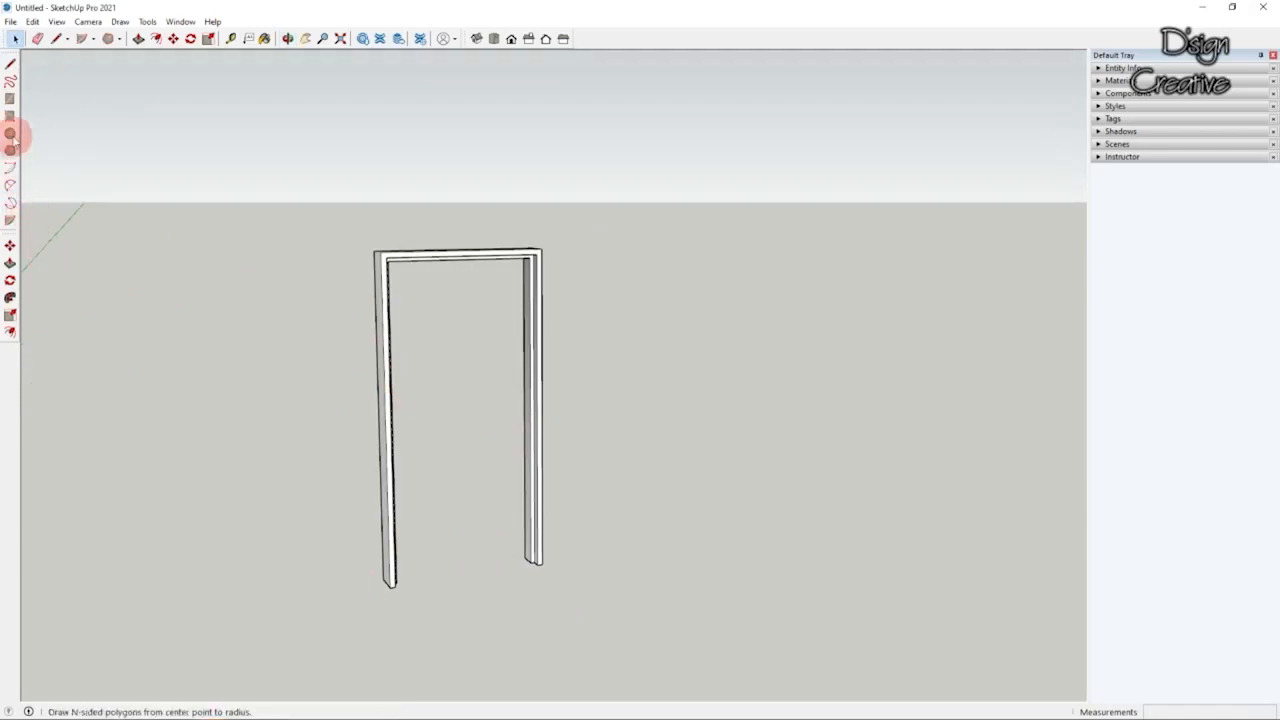
Step: Draw a small circle on the ground beside the door frame
click(10, 133)
scroll(503, 430, down, 2)
scroll(597, 513, up, 3)
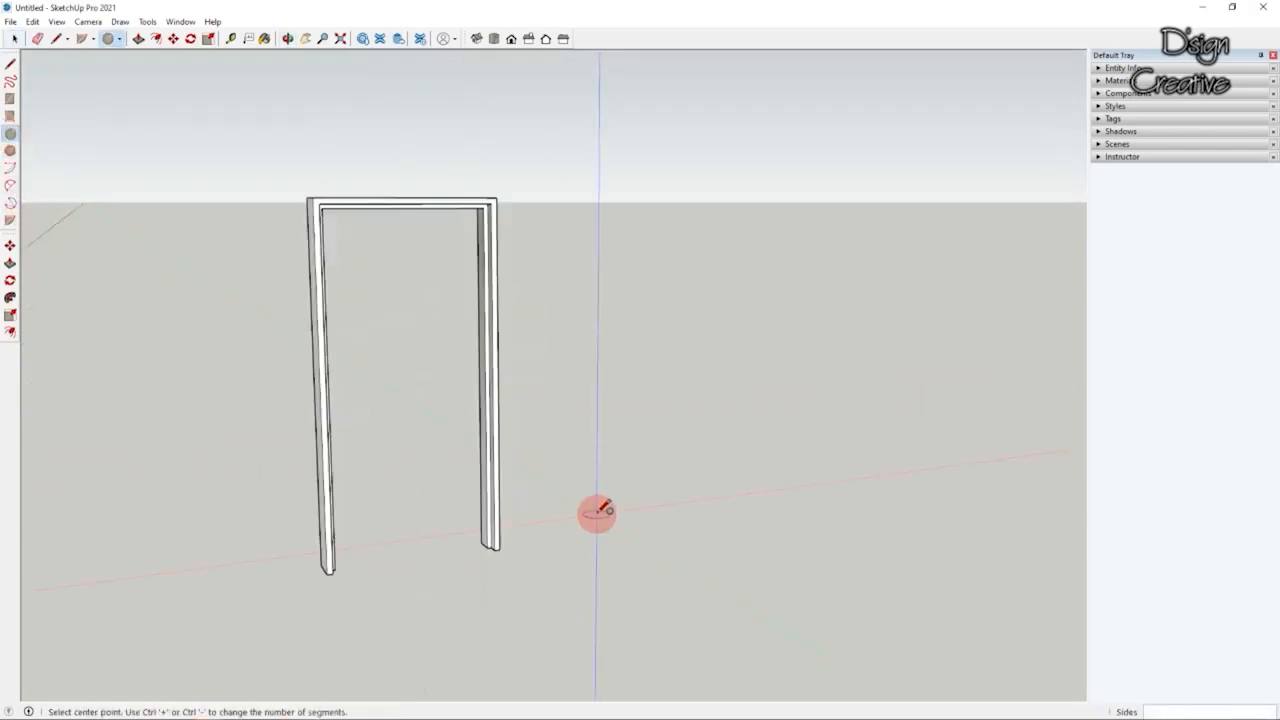
mouse_move(595, 513)
middle_down()
mouse_move(609, 623)
mouse_move(594, 509)
middle_up()
click(610, 496)
scroll(617, 495, up, 2)
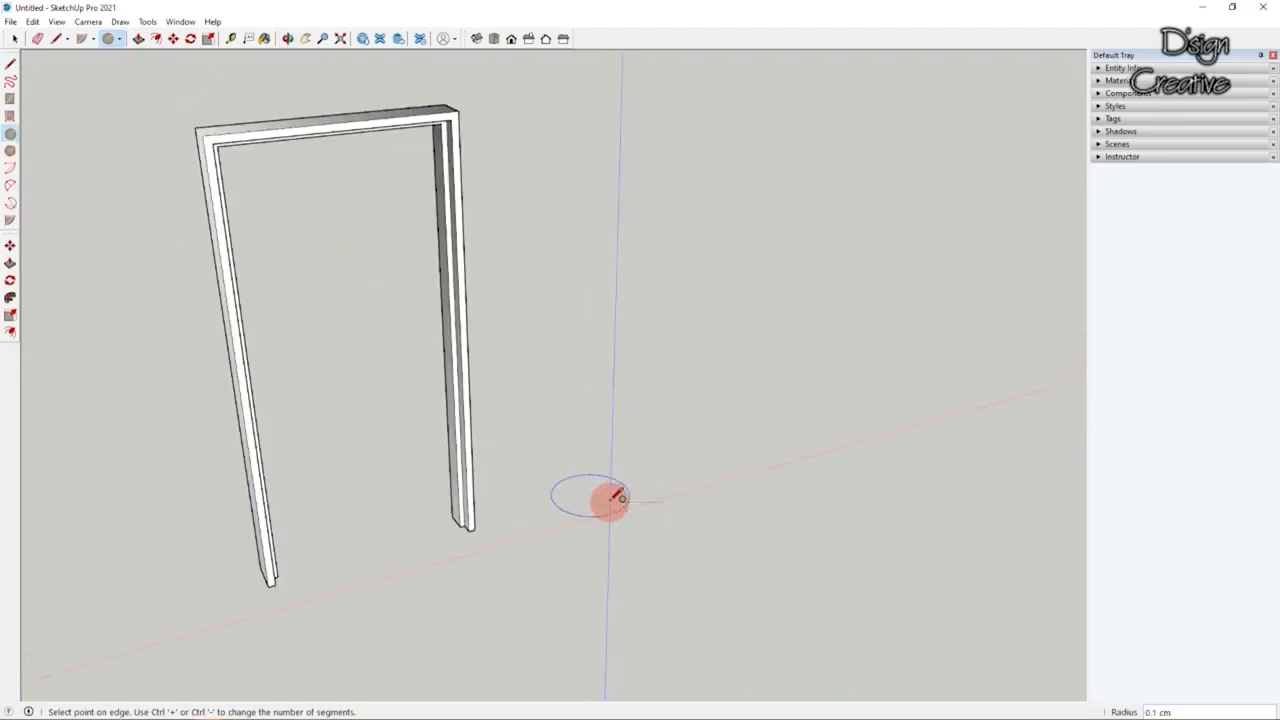
click(618, 497)
click(15, 38)
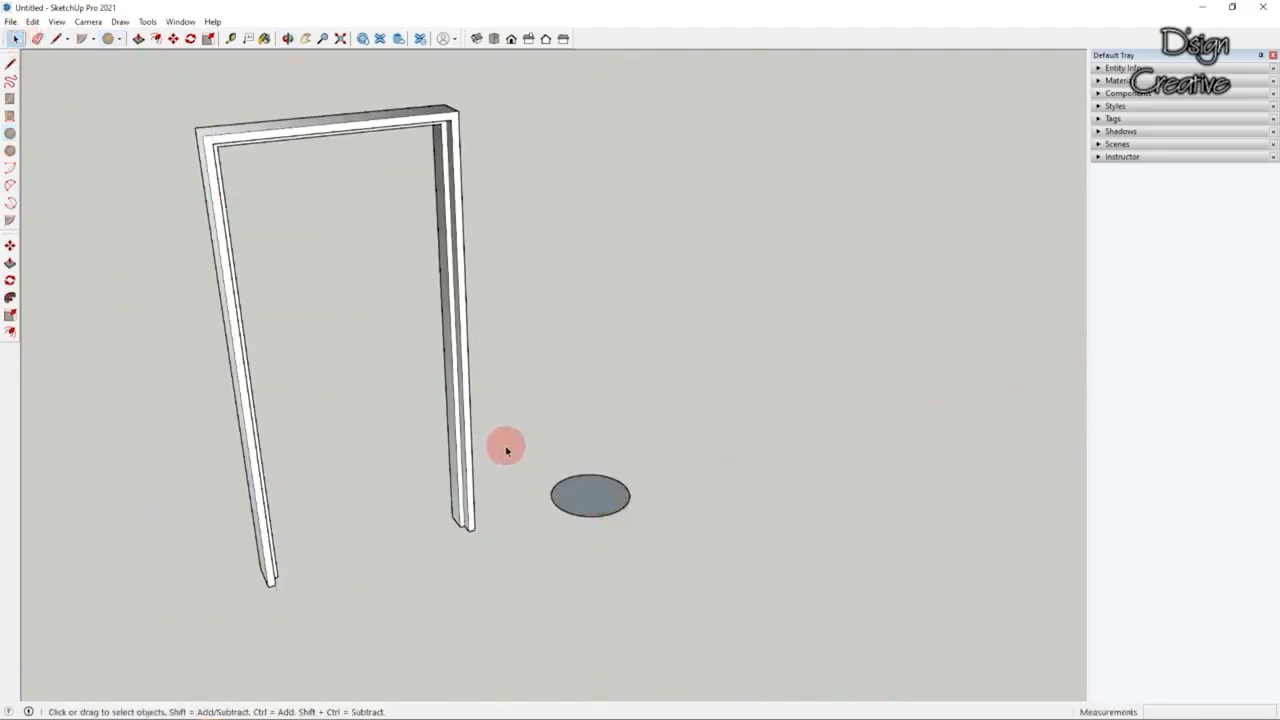
Step: Select the circle and scale it up uniformly about the opposite corner of its bounding box
scroll(505, 365, up, 4)
drag(618, 532, 700, 594)
click(10, 318)
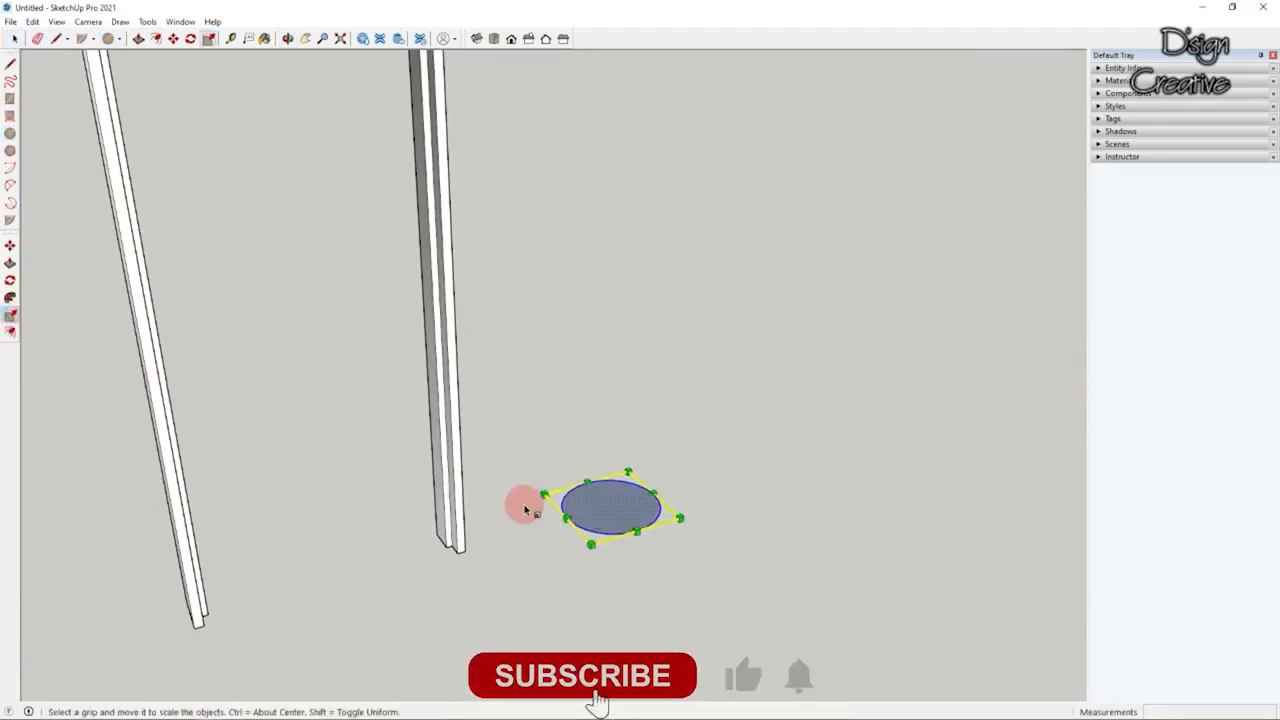
drag(679, 519, 719, 524)
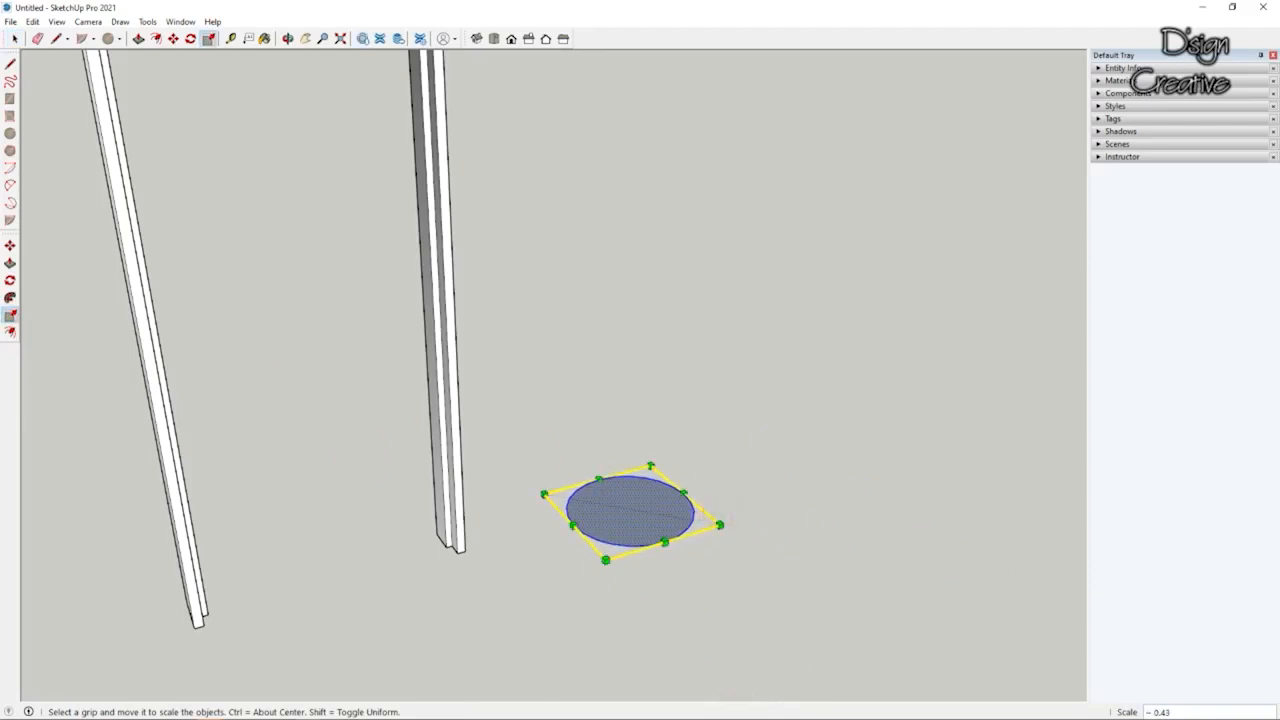
key(space)
Step: Scale the circle uniformly about its centre by a factor of about 0.81
scroll(780, 523, up, 2)
scroll(646, 532, up, 1)
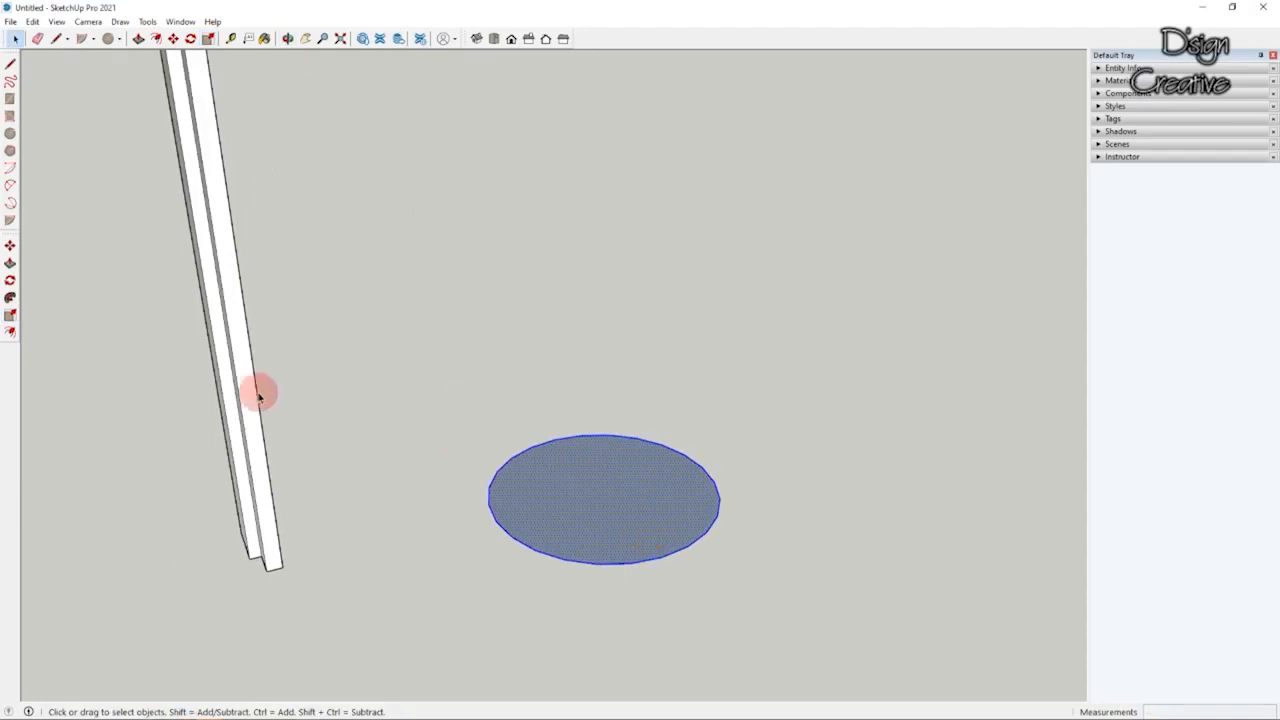
click(10, 314)
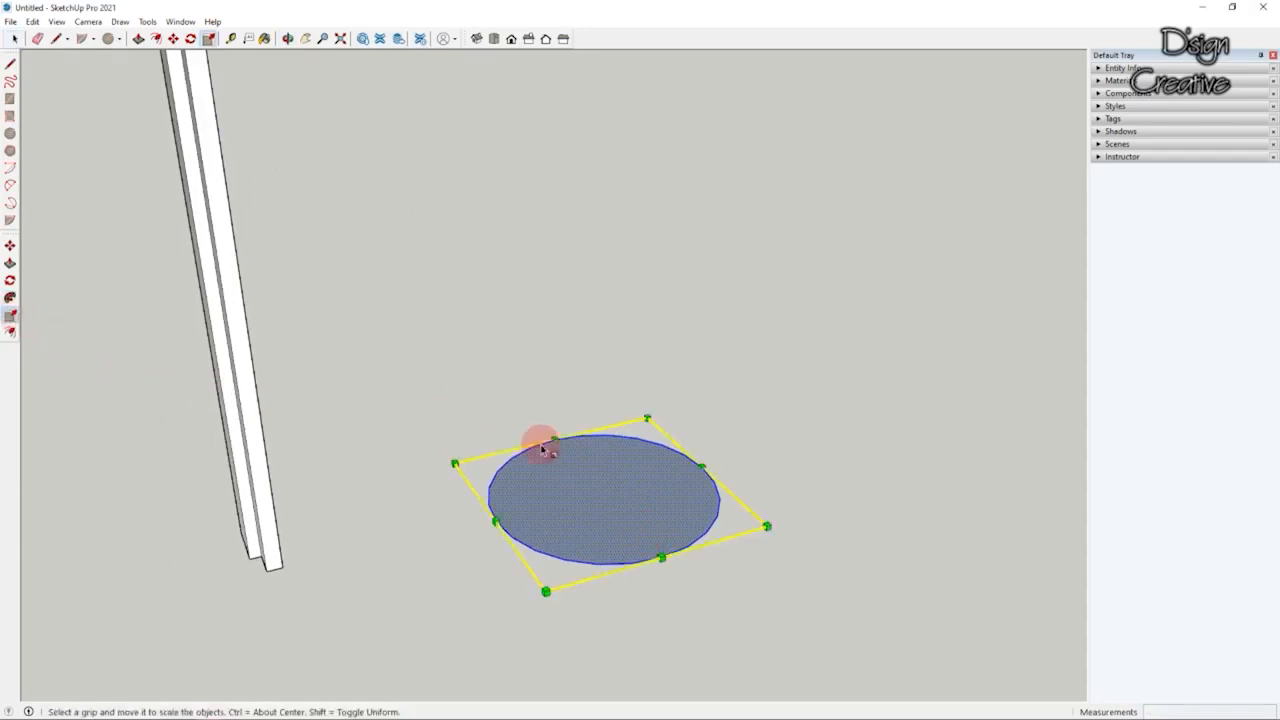
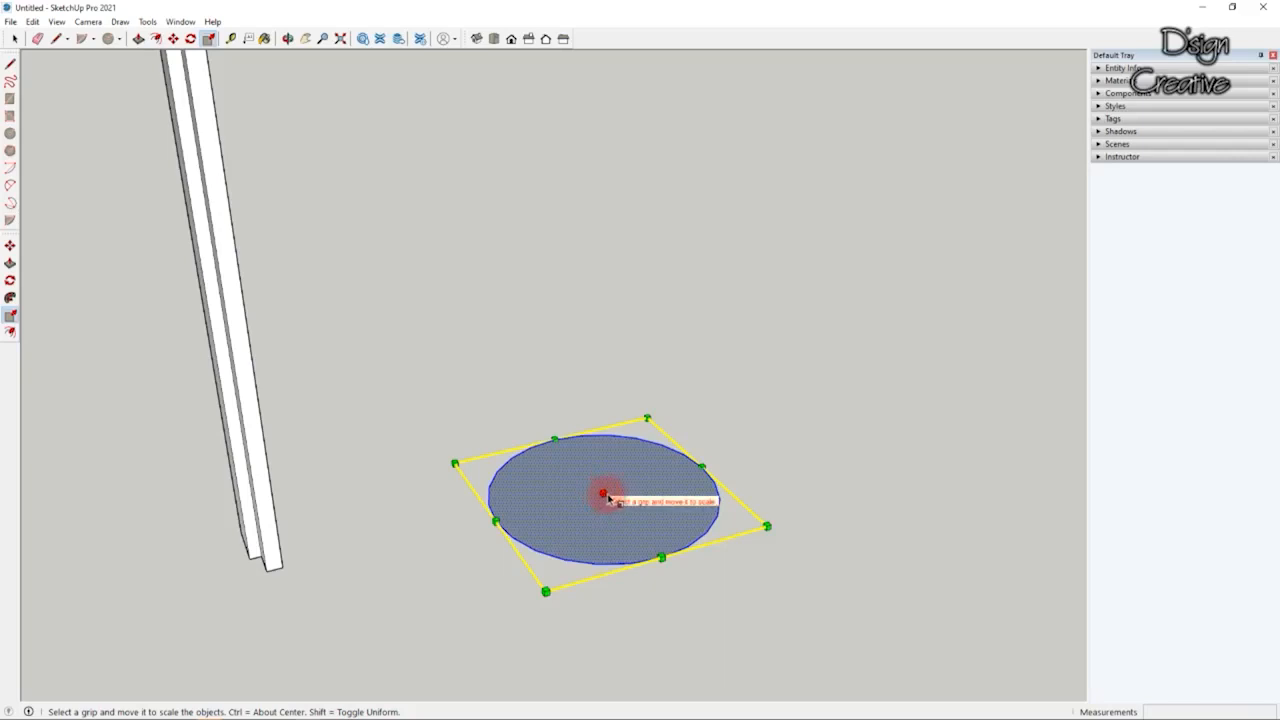
click(766, 525)
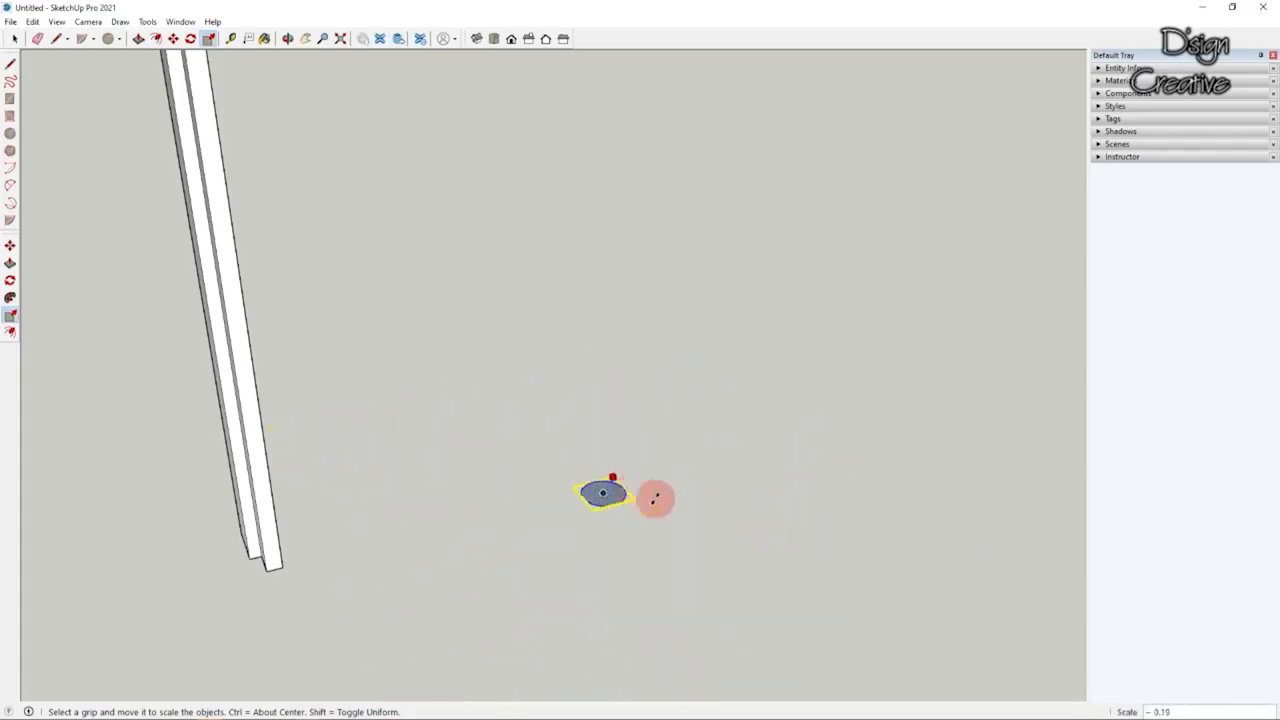
click(735, 518)
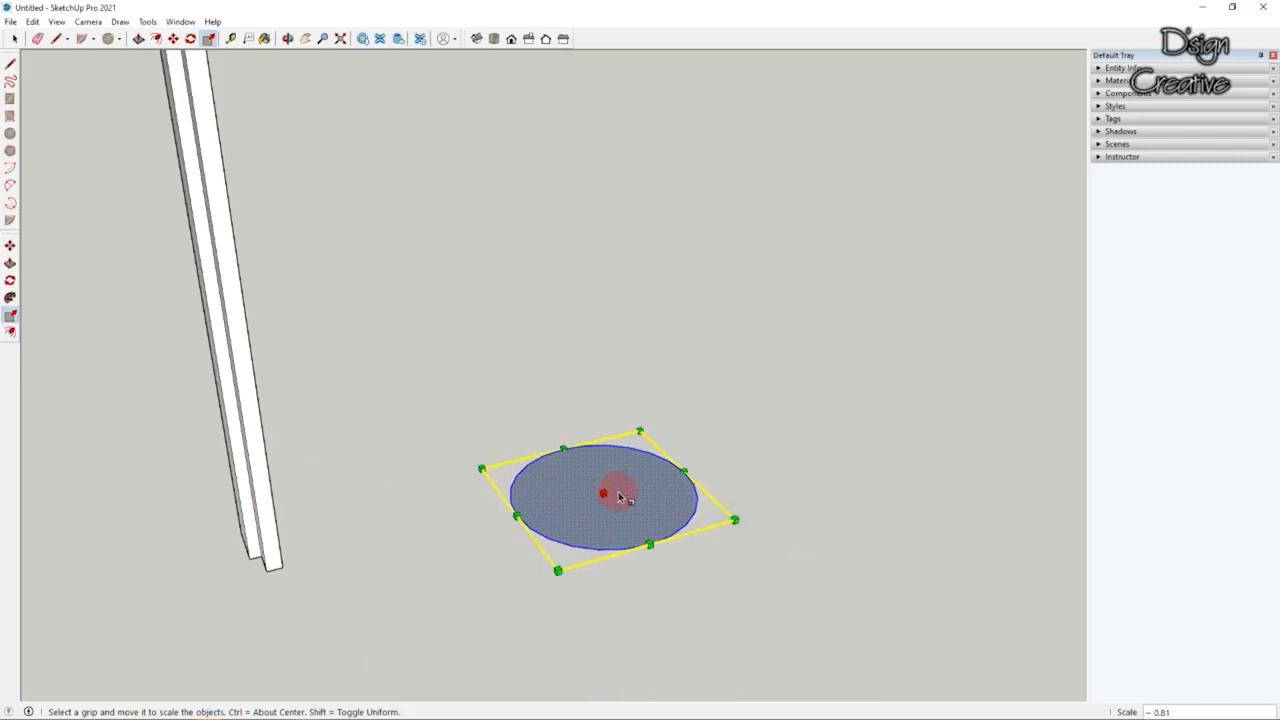
middle_drag(630, 512, 663, 537)
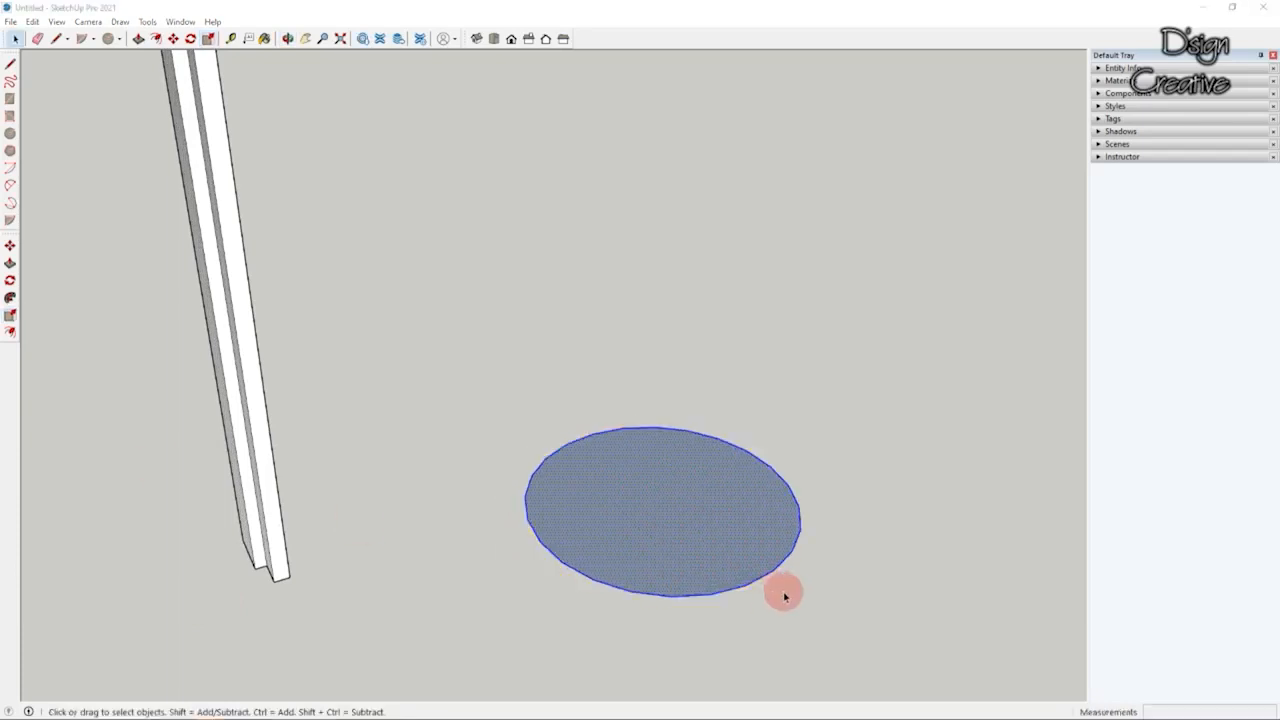
Step: Scale the circle down further from its corner, keeping the scaling uniform and centred
scroll(785, 554, up, 1)
click(9, 318)
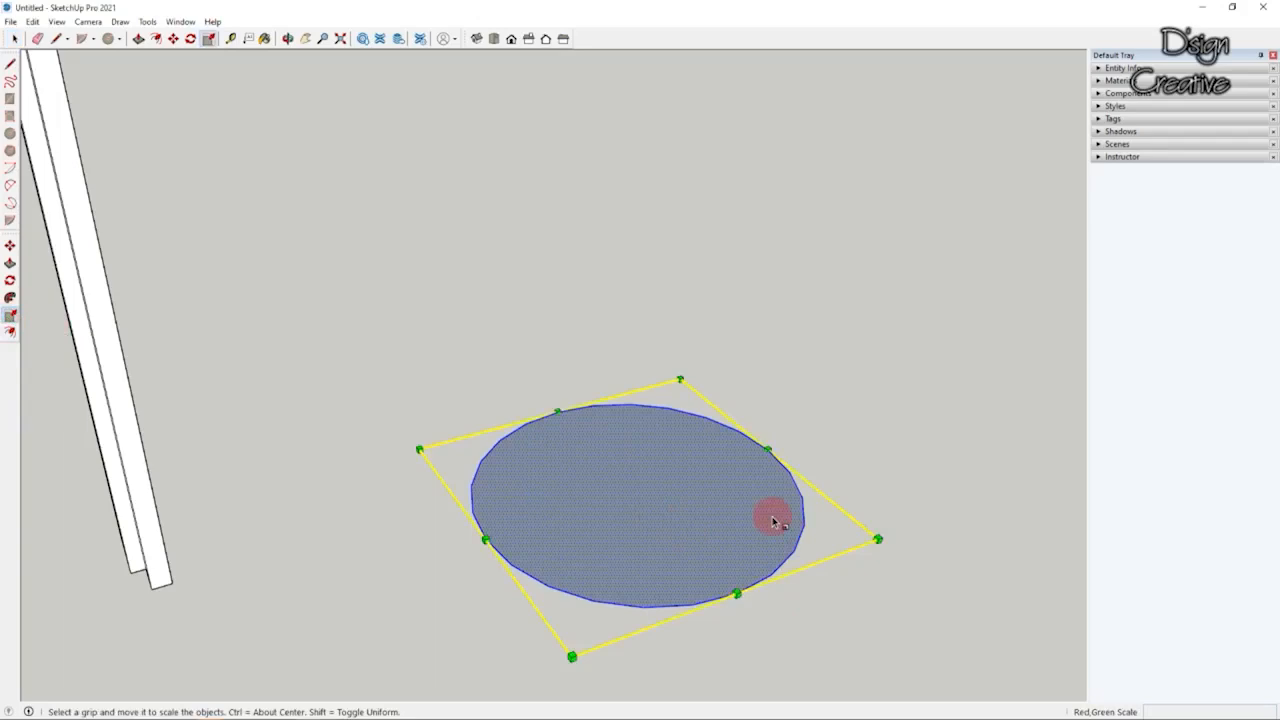
middle_drag(738, 512, 797, 556)
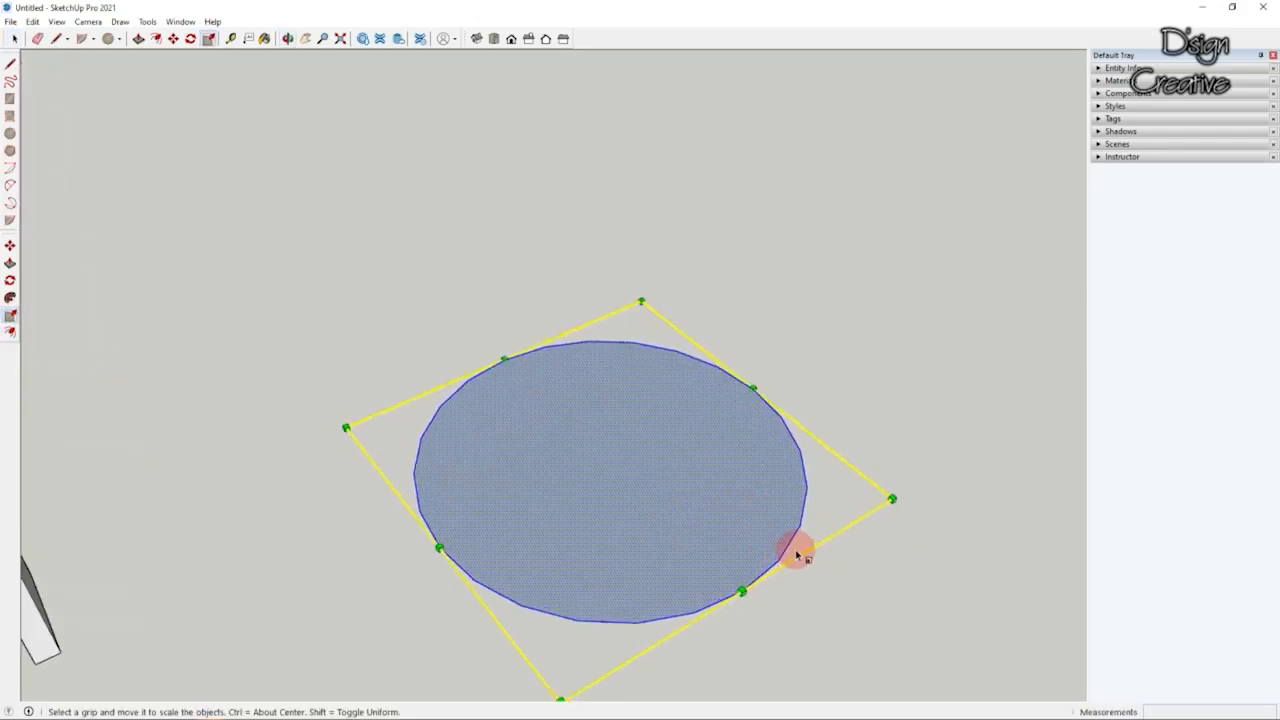
click(892, 499)
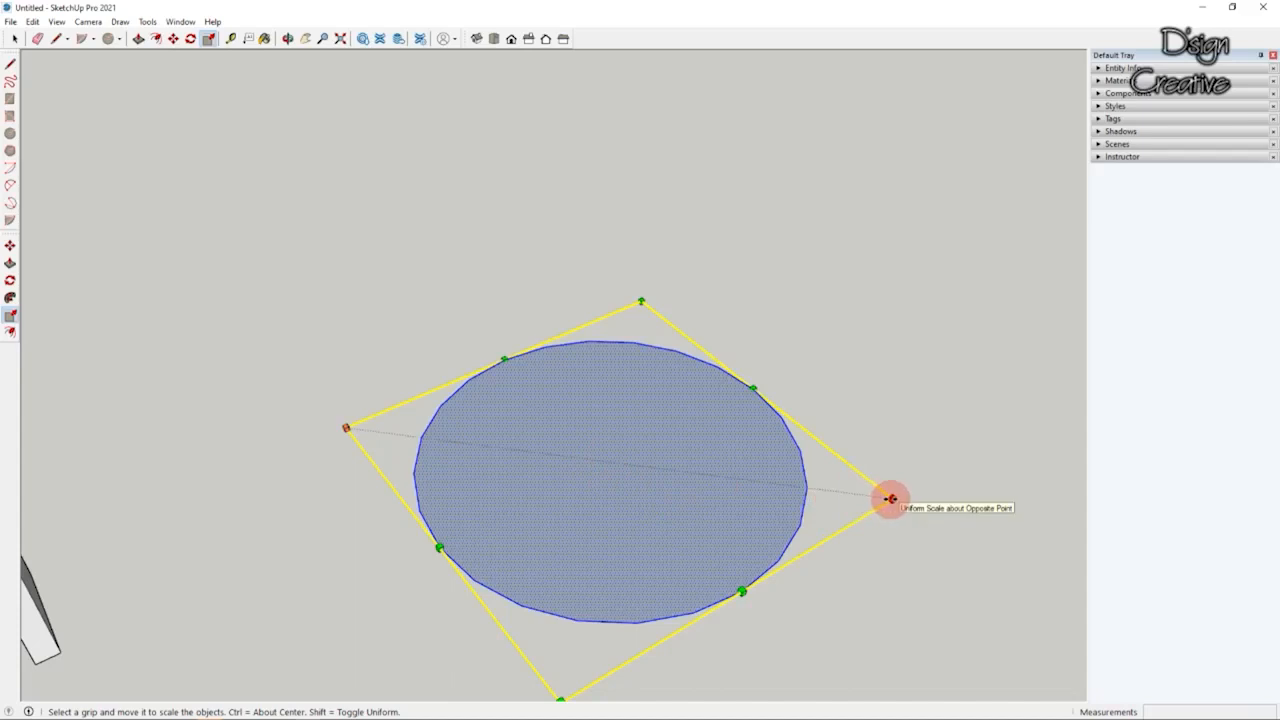
ctrl+drag(890, 498, 862, 496)
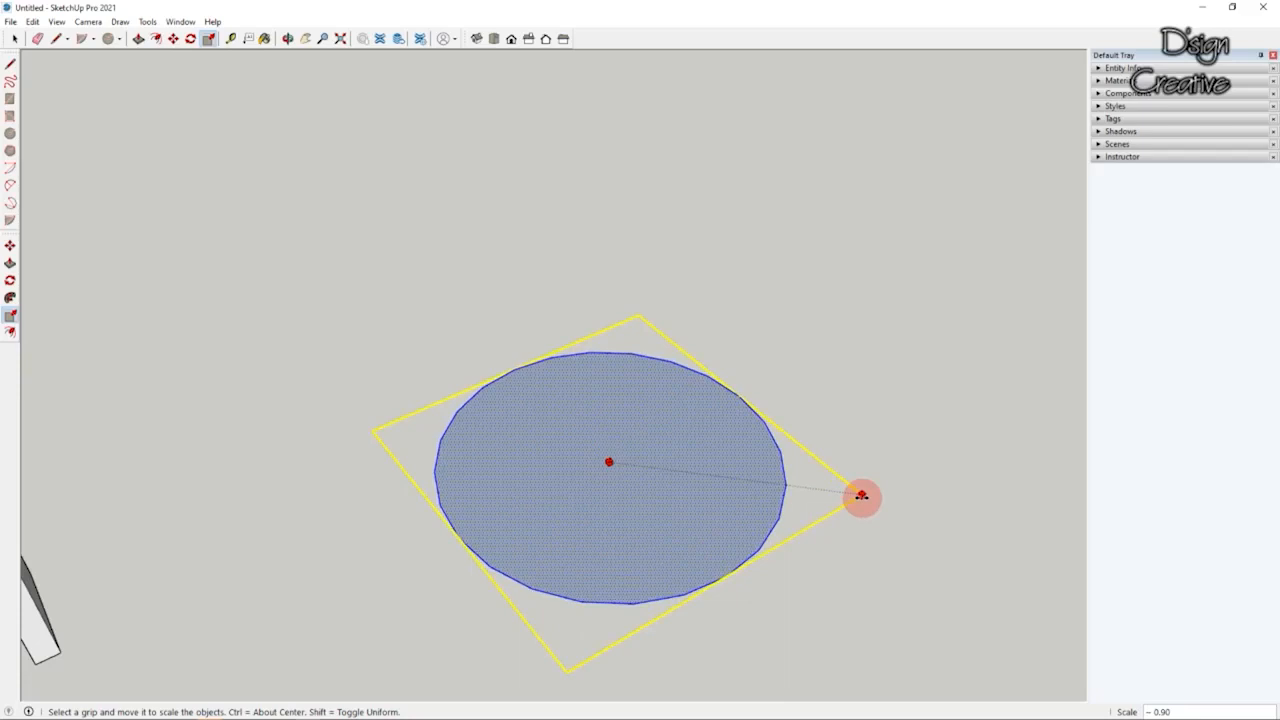
drag(862, 496, 530, 411)
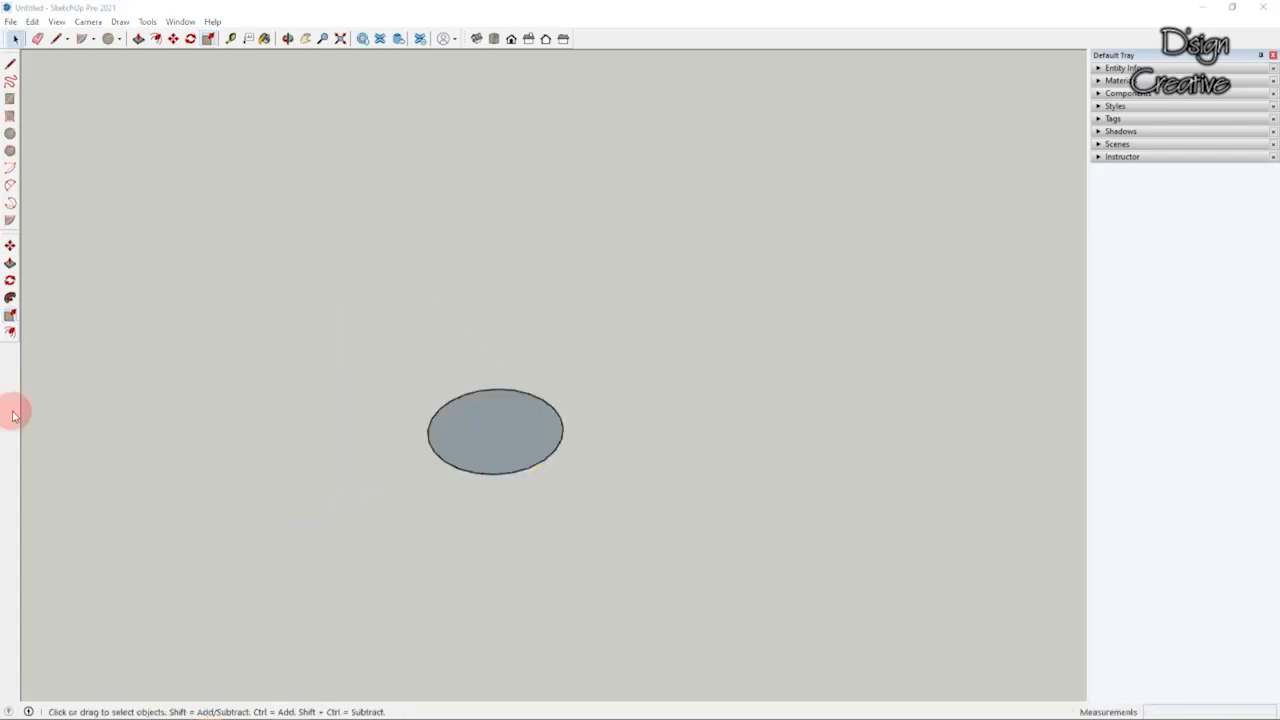
Step: Examine the resized circle up close and compare it with the legs of the door frame
scroll(481, 430, up, 5)
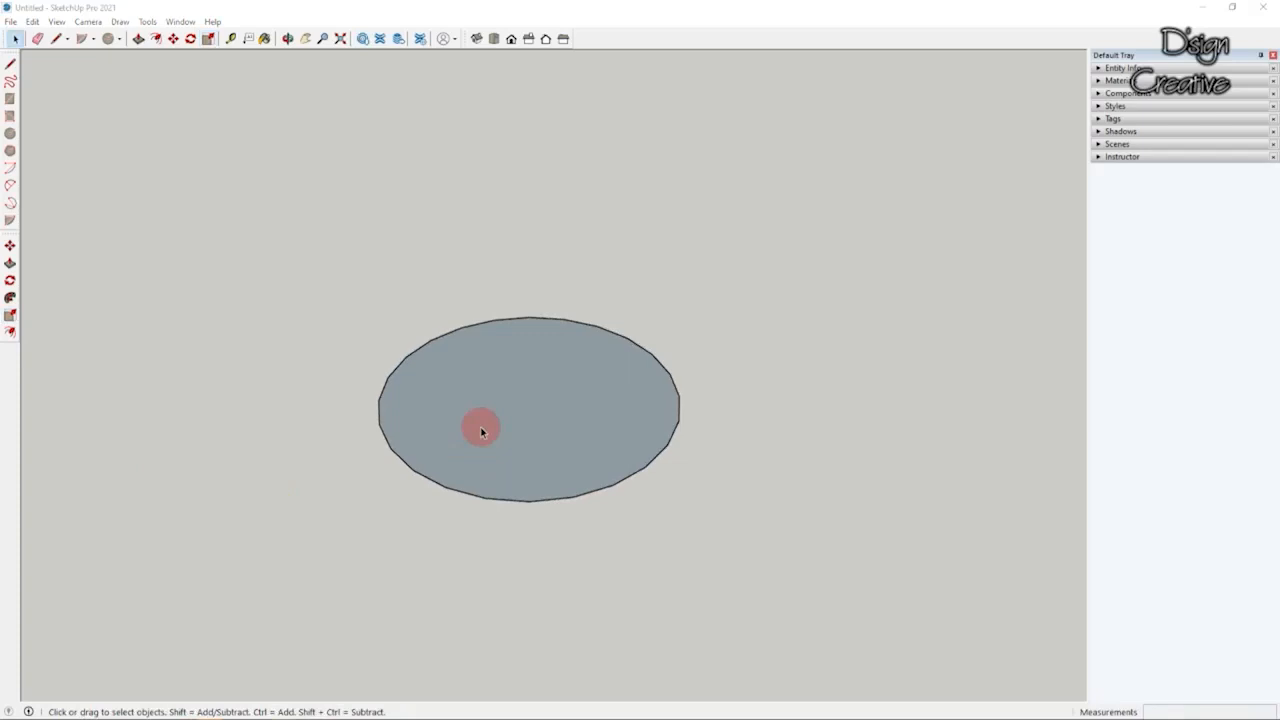
scroll(534, 450, down, 2)
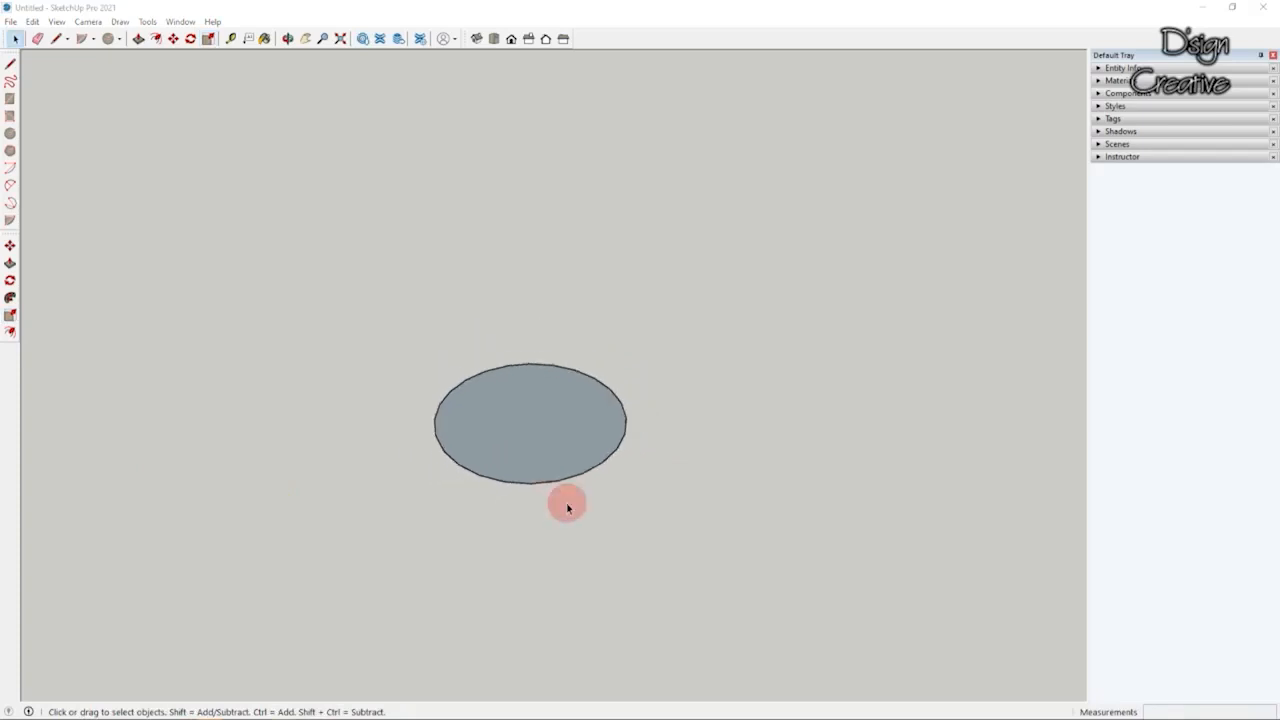
scroll(460, 490, down, 1)
scroll(720, 406, down, 2)
scroll(674, 412, down, 2)
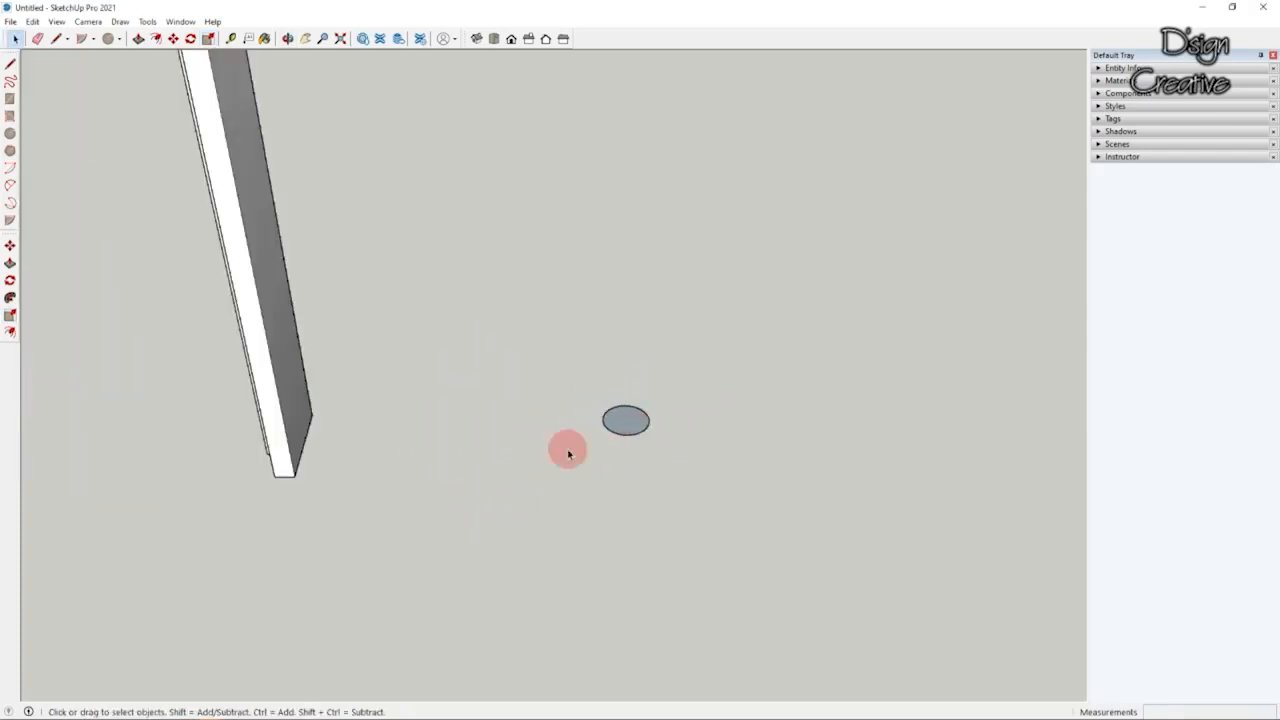
scroll(330, 360, down, 1)
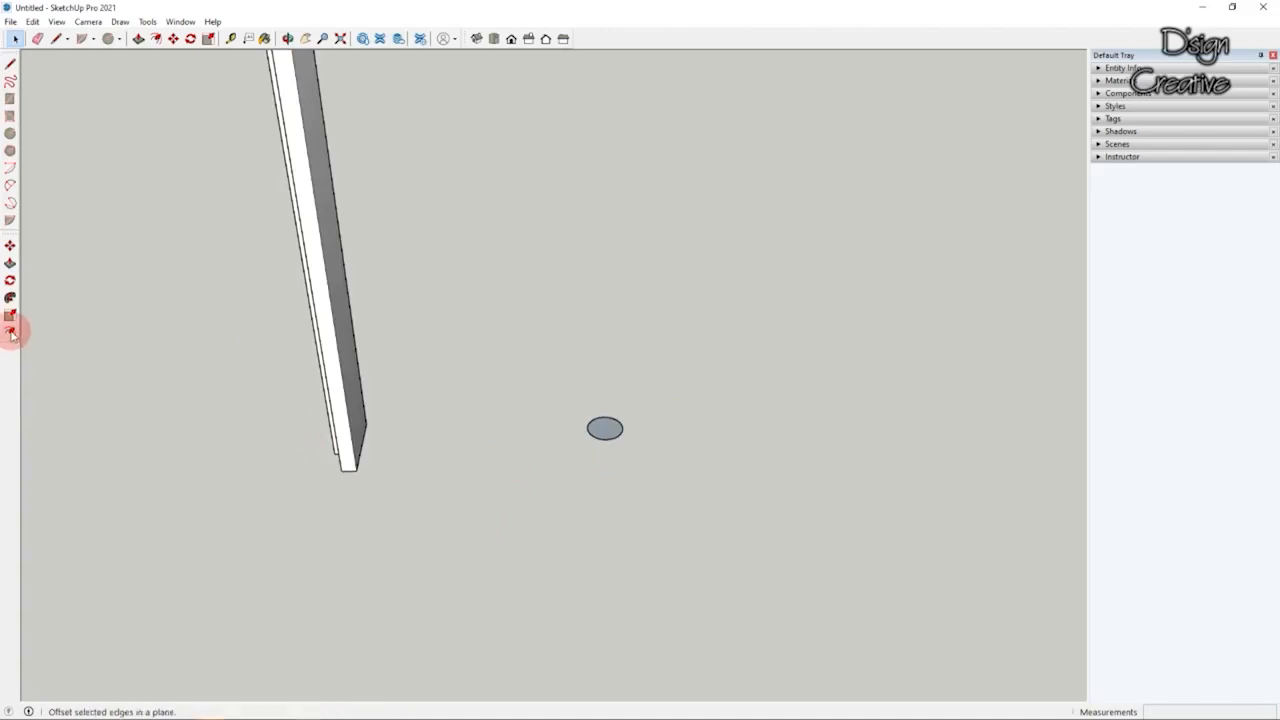
middle_drag(535, 443, 749, 516)
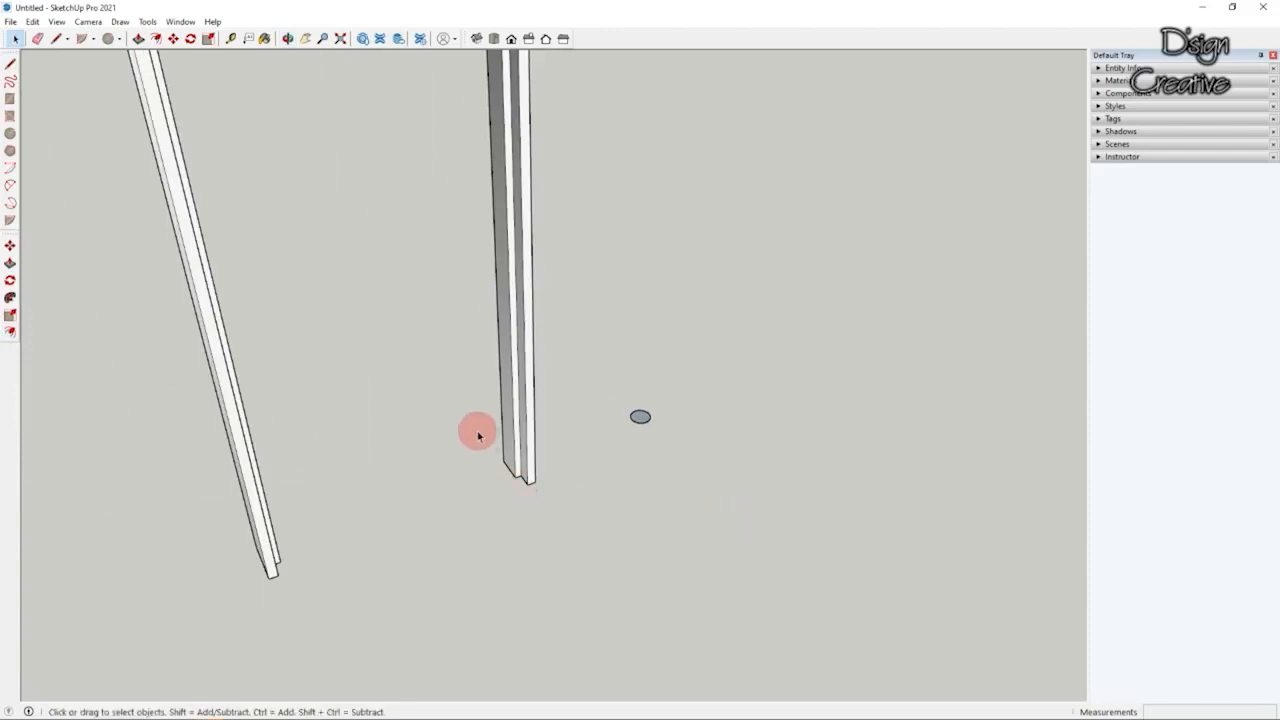
middle_drag(475, 483, 564, 449)
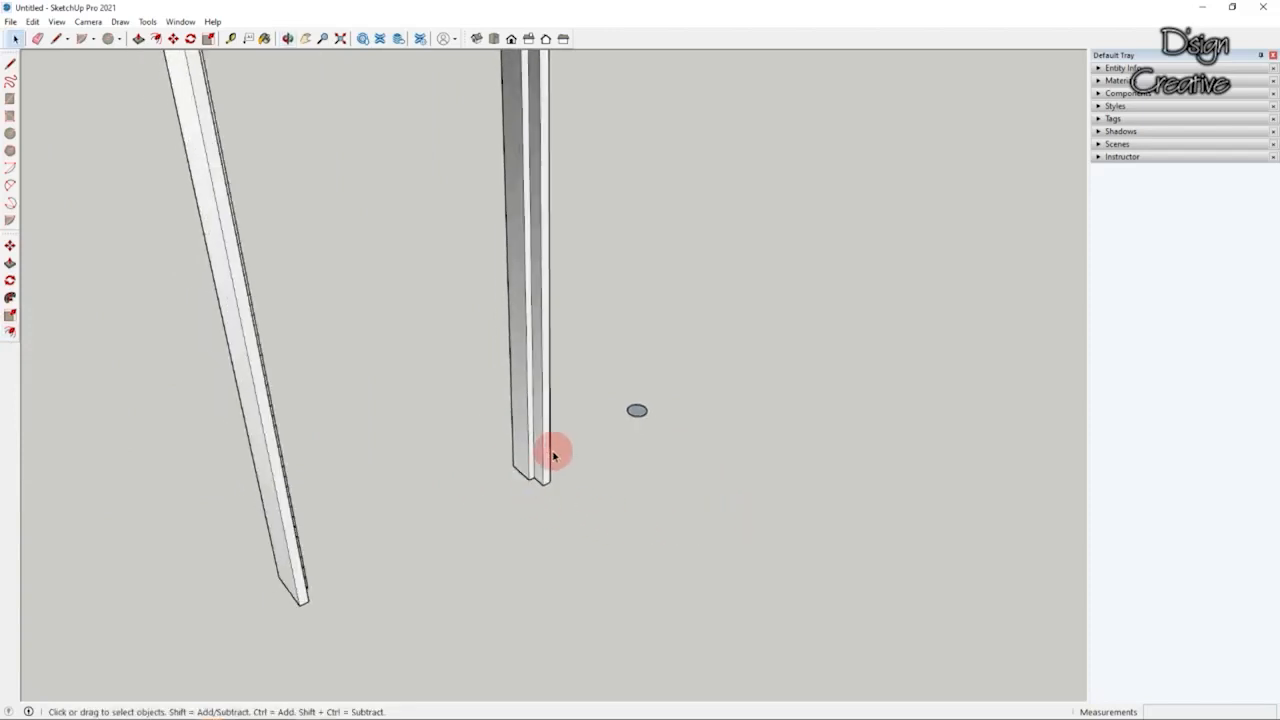
scroll(440, 509, down, 5)
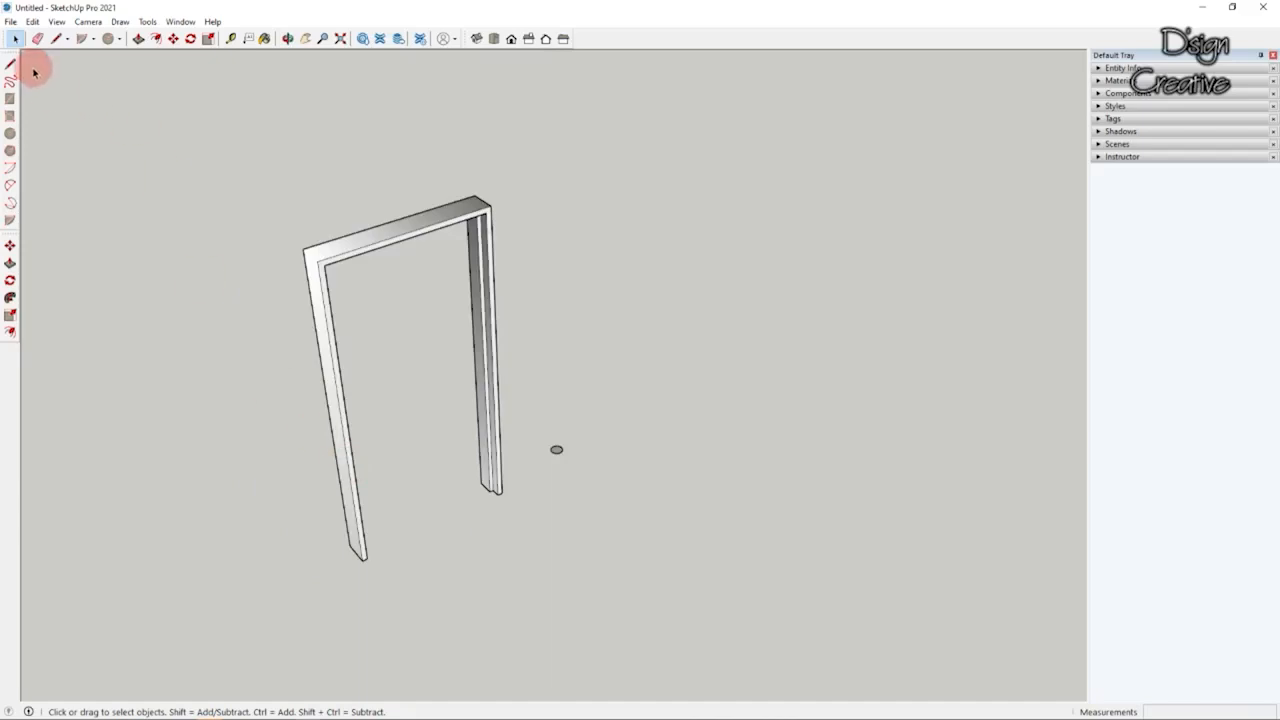
Step: Draw two connected perpendicular edges beyond the circle, along the green and red axes, the second about 4.6 cm long
click(10, 65)
scroll(740, 470, up, 2)
click(680, 430)
click(801, 516)
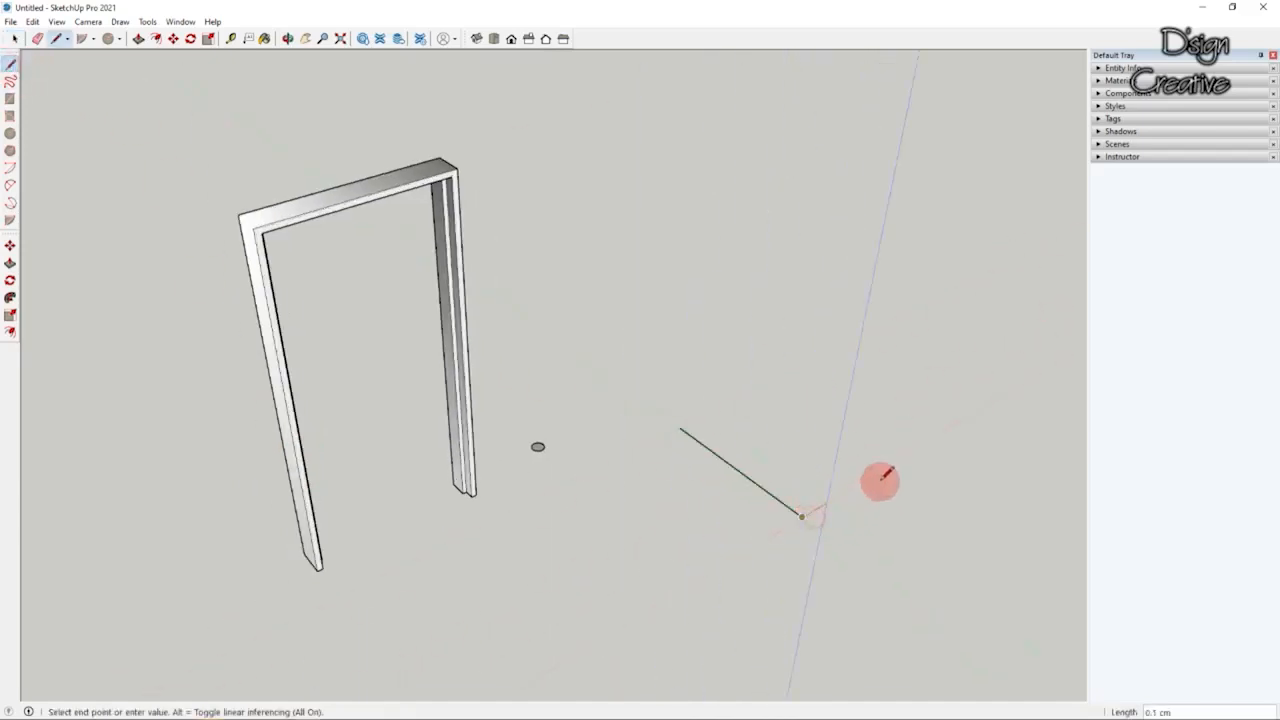
click(926, 446)
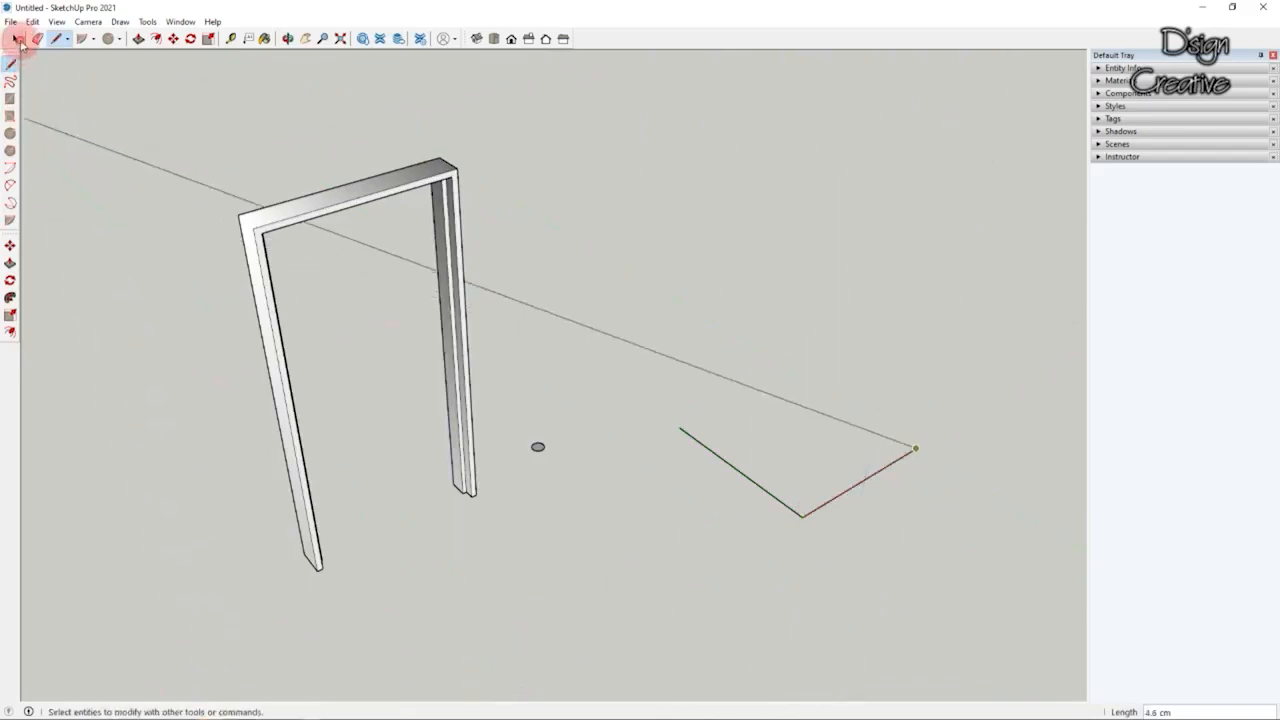
click(15, 38)
Step: Select the two connected perpendicular edges and offset them about 0.1 cm to the outside of their corner
scroll(853, 483, up, 1)
scroll(853, 483, up, 1)
drag(853, 457, 752, 572)
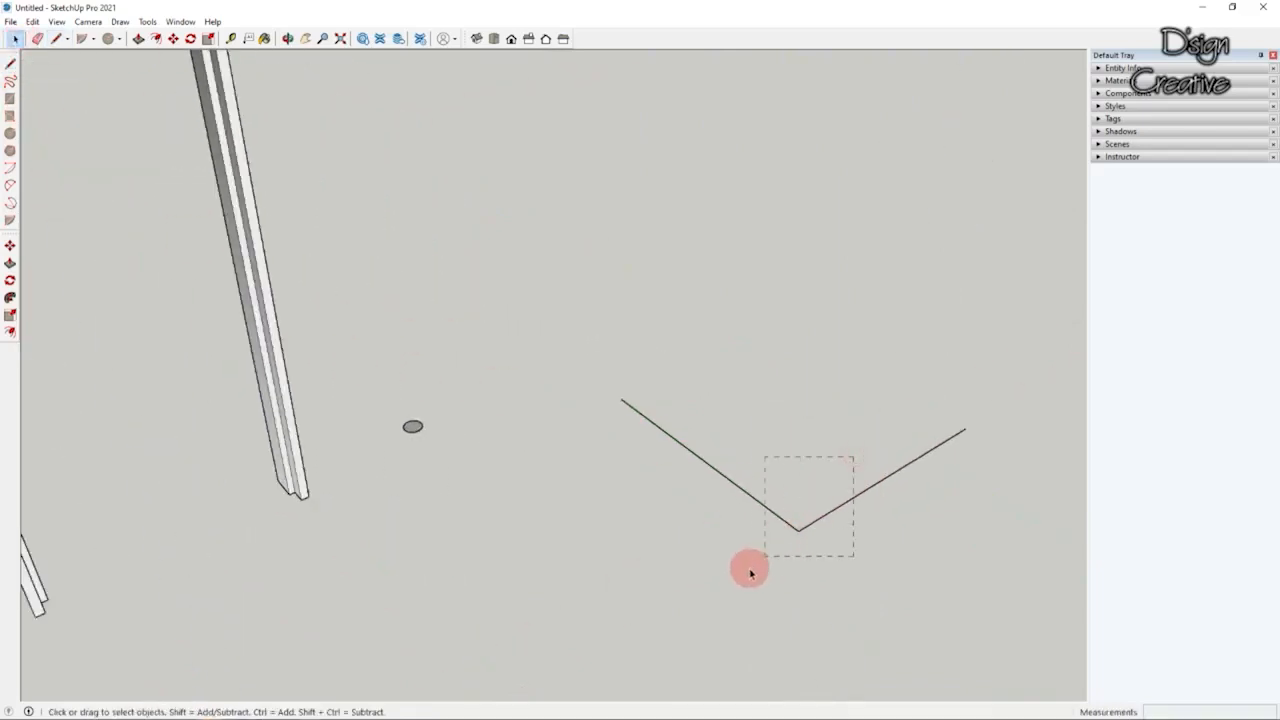
click(12, 333)
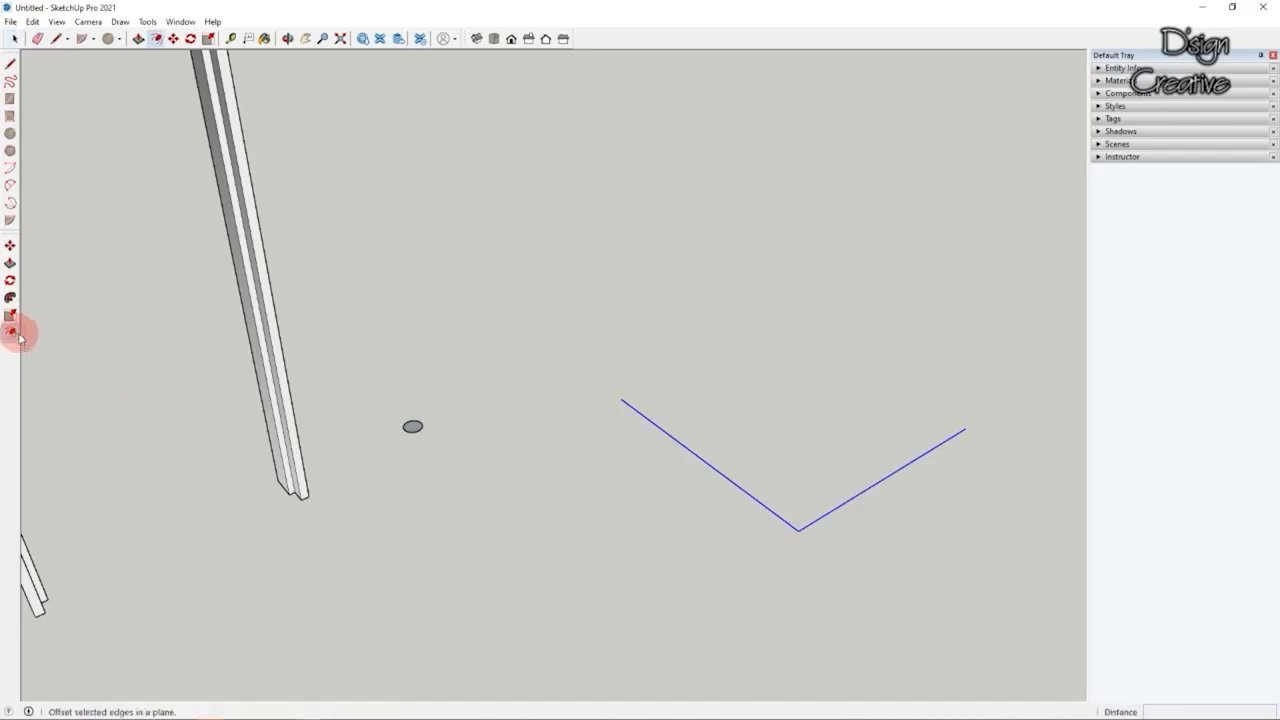
click(708, 467)
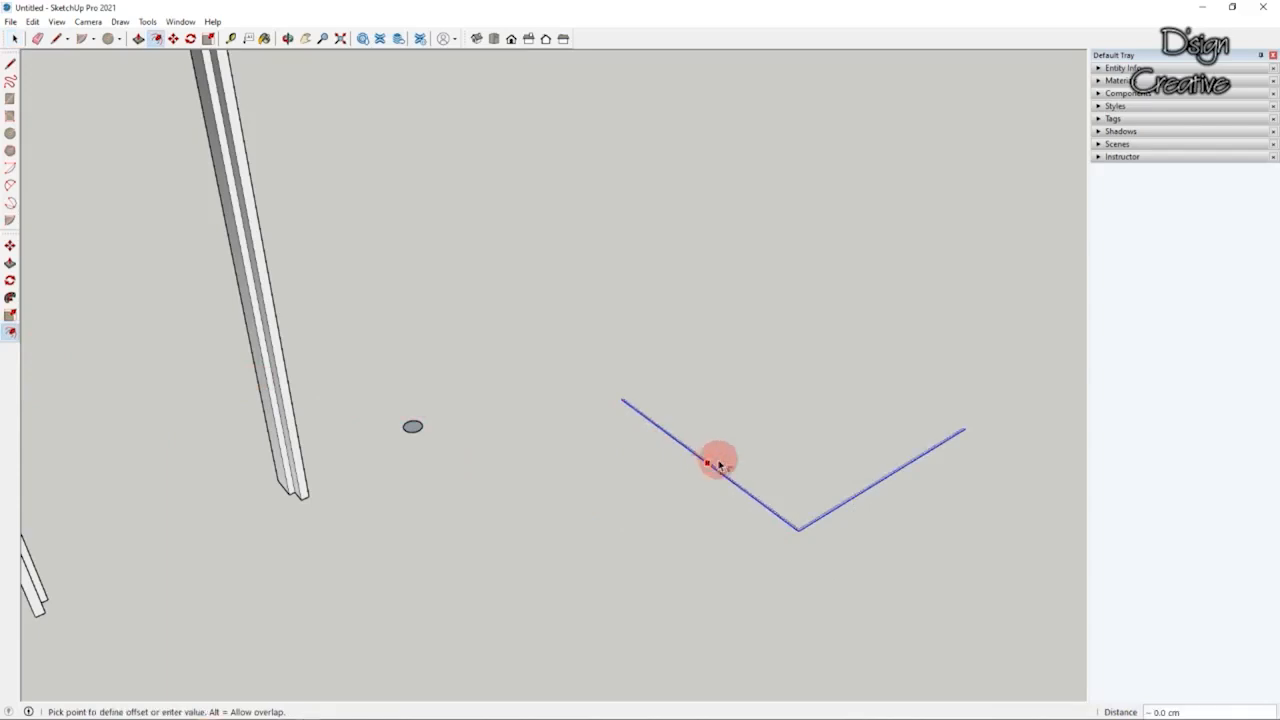
scroll(718, 470, up, 2)
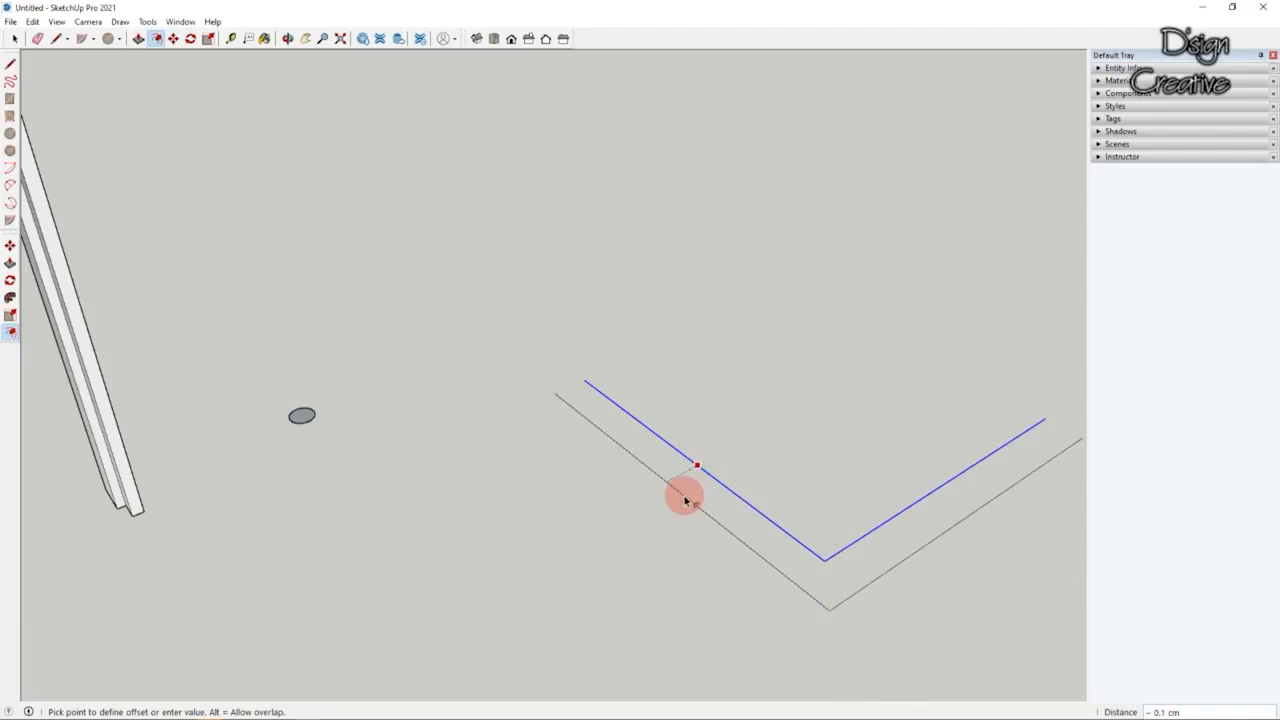
click(685, 500)
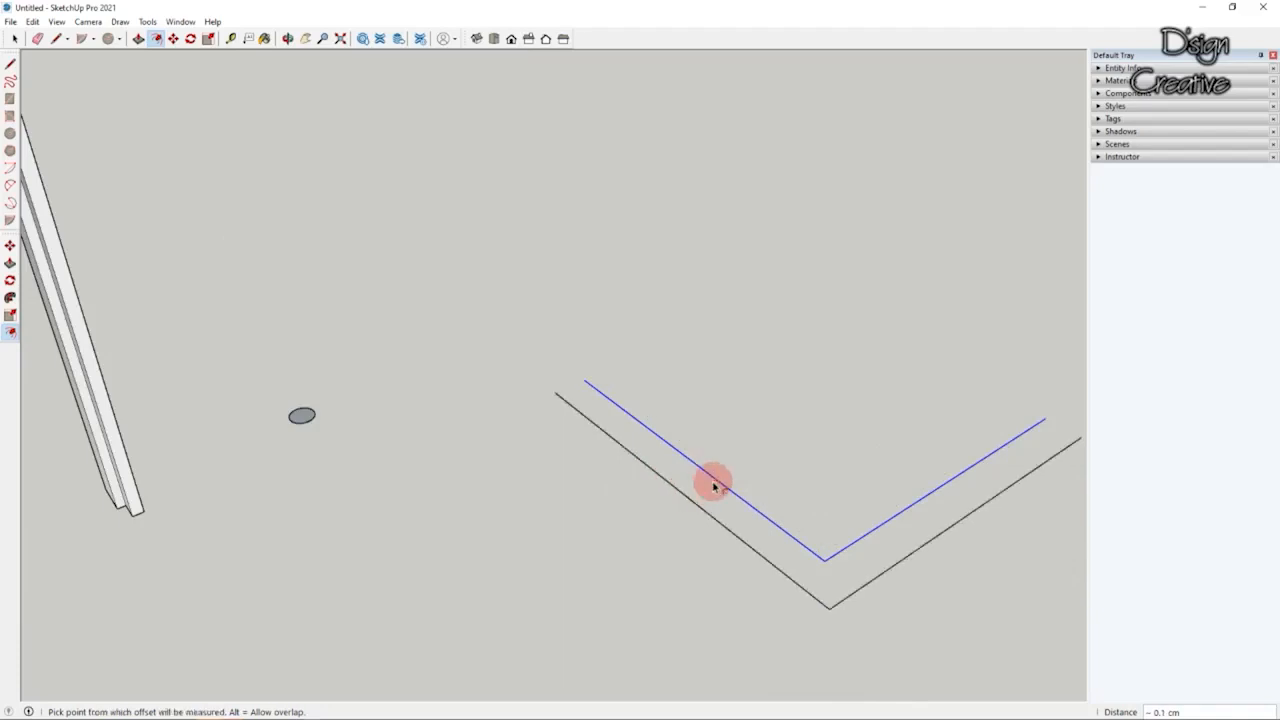
Step: Offset the same two edges about 0.1 cm to the inside of their corner and clear the selection
click(720, 477)
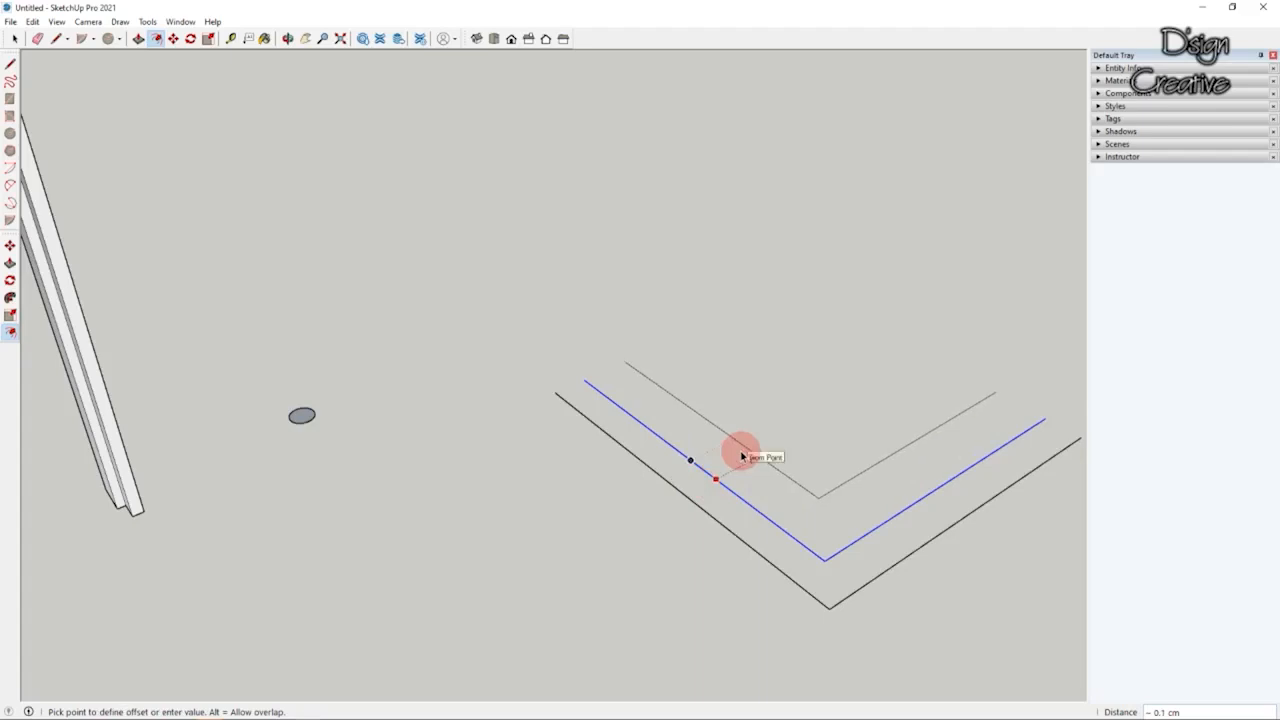
click(741, 457)
click(15, 40)
middle_drag(699, 414, 598, 391)
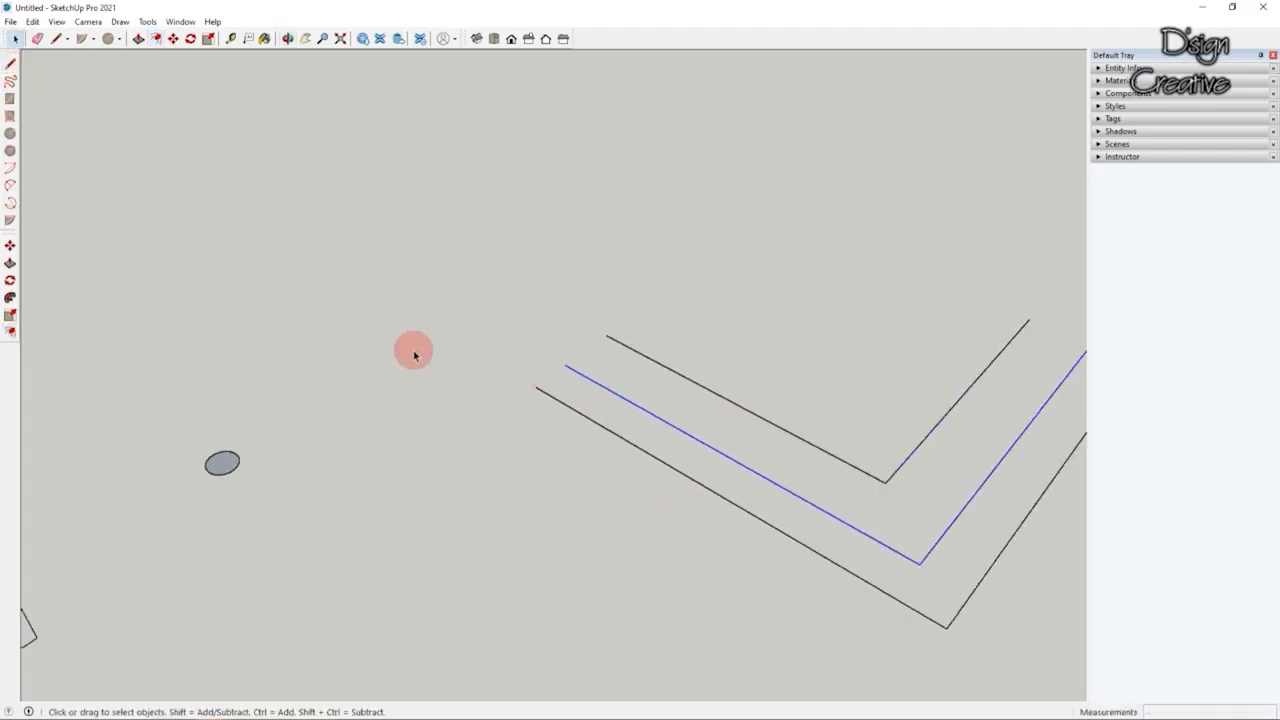
click(506, 430)
scroll(424, 414, down, 2)
scroll(875, 402, up, 2)
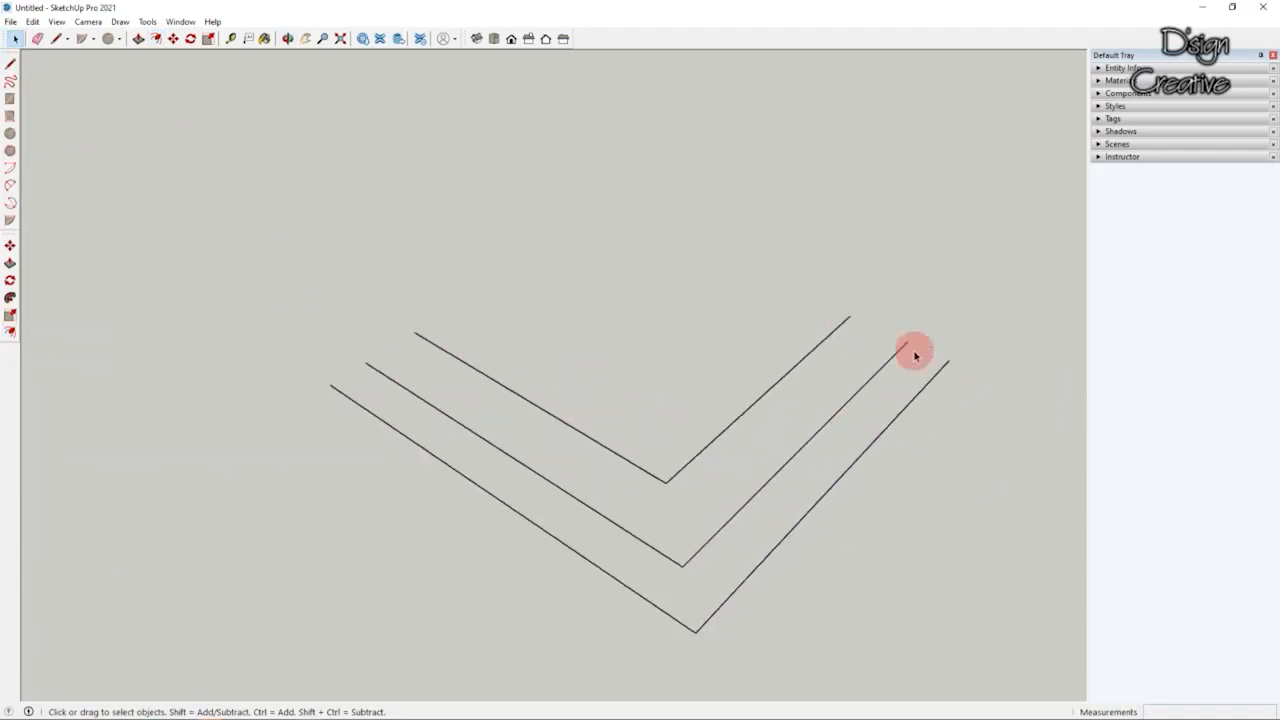
Step: Draw a single separate edge about 1.8 cm long inside the innermost V, roughly parallel to one of its sides
middle_drag(803, 486, 668, 517)
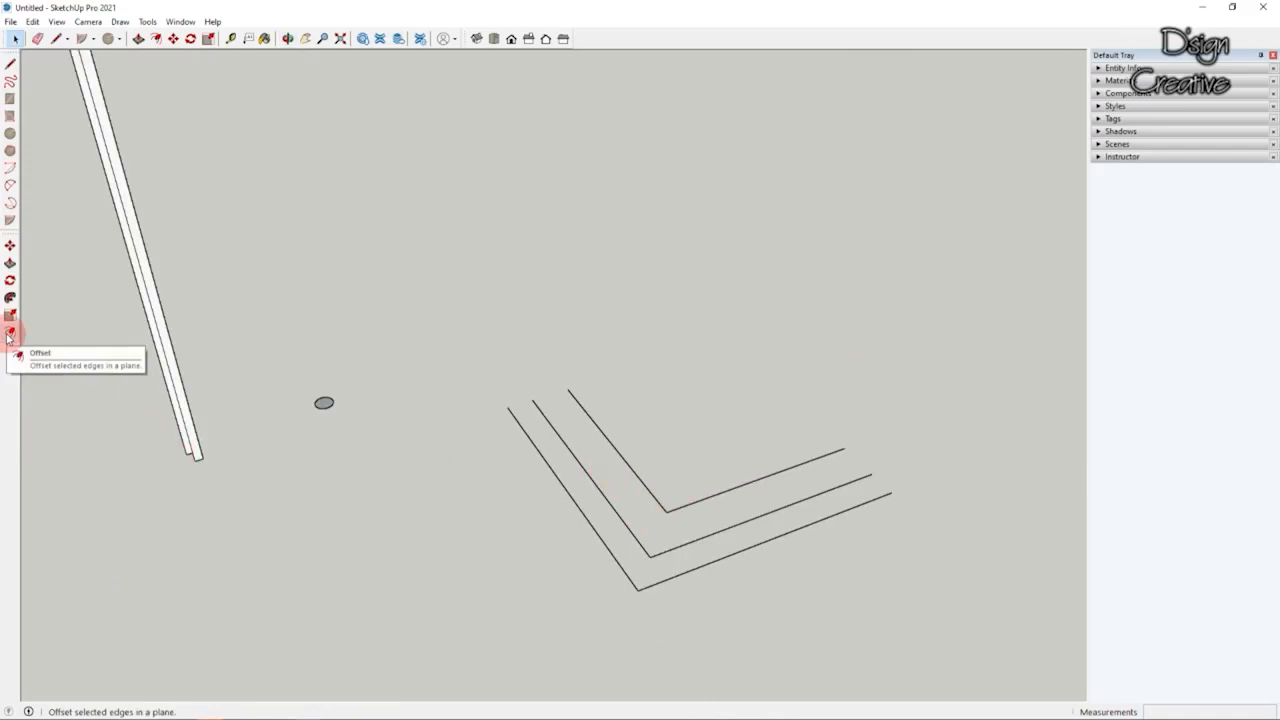
middle_drag(686, 494, 751, 457)
scroll(751, 457, down, 3)
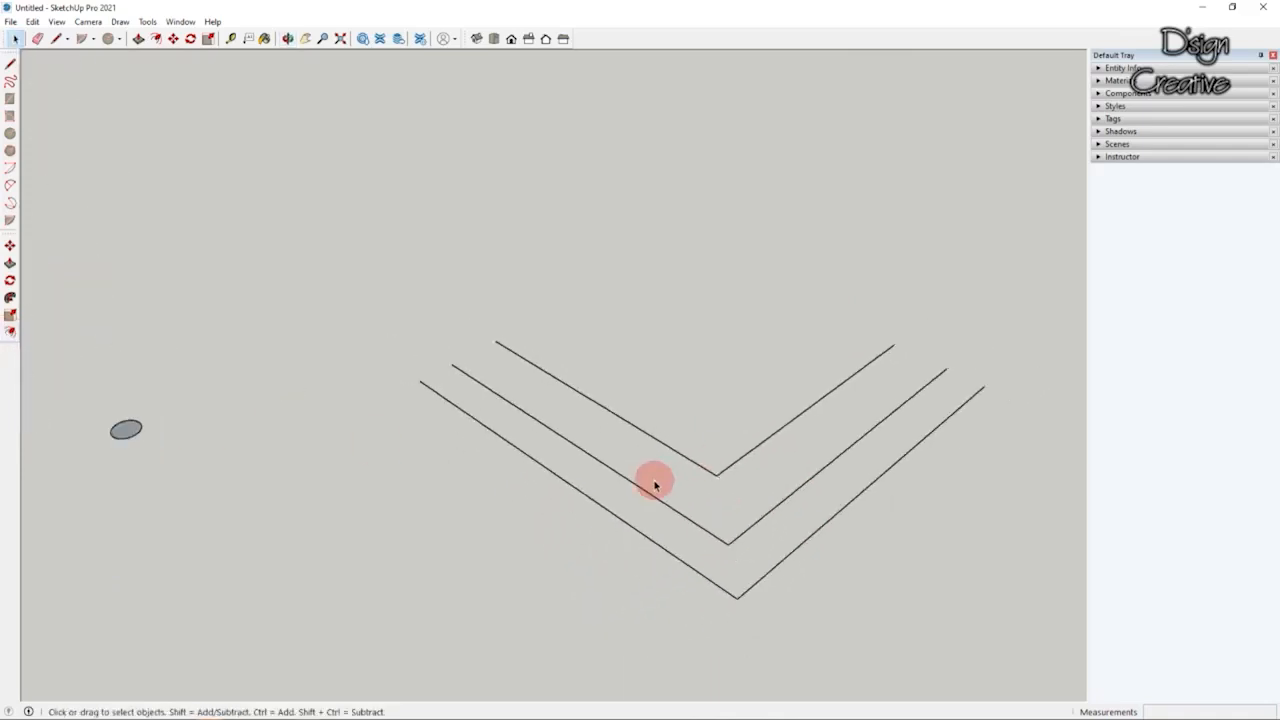
scroll(670, 450, up, 2)
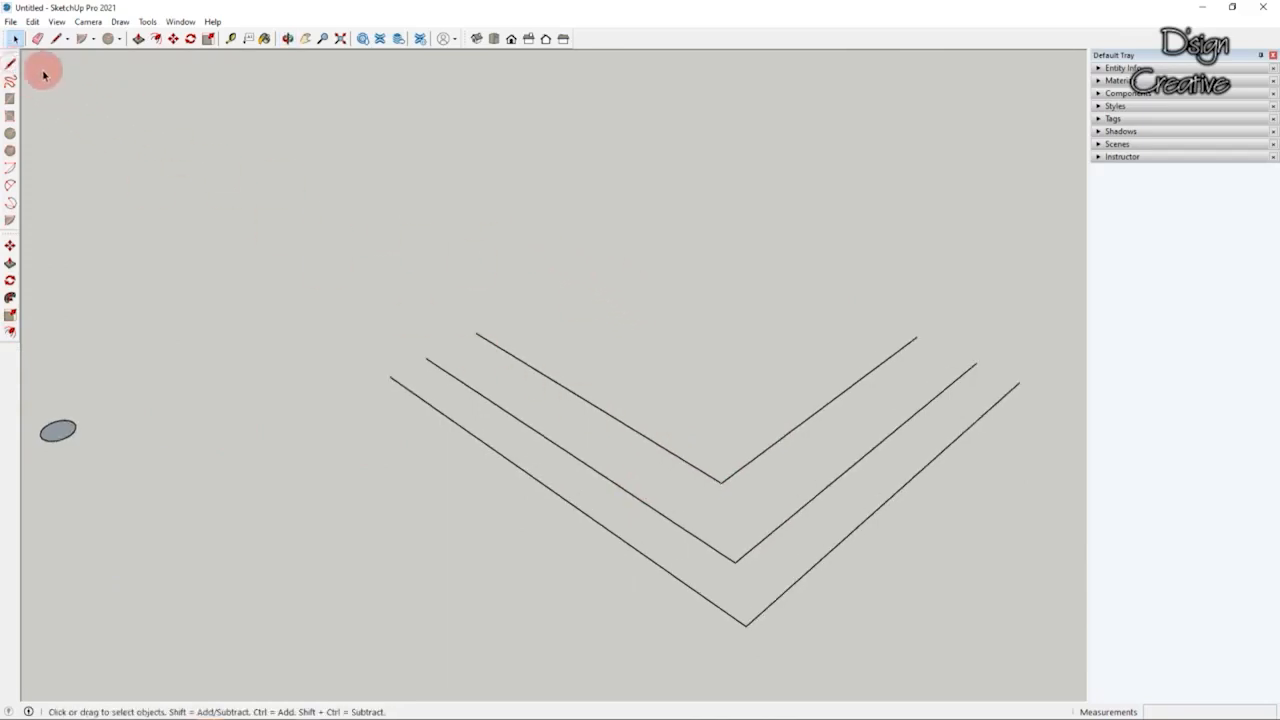
click(10, 63)
click(536, 293)
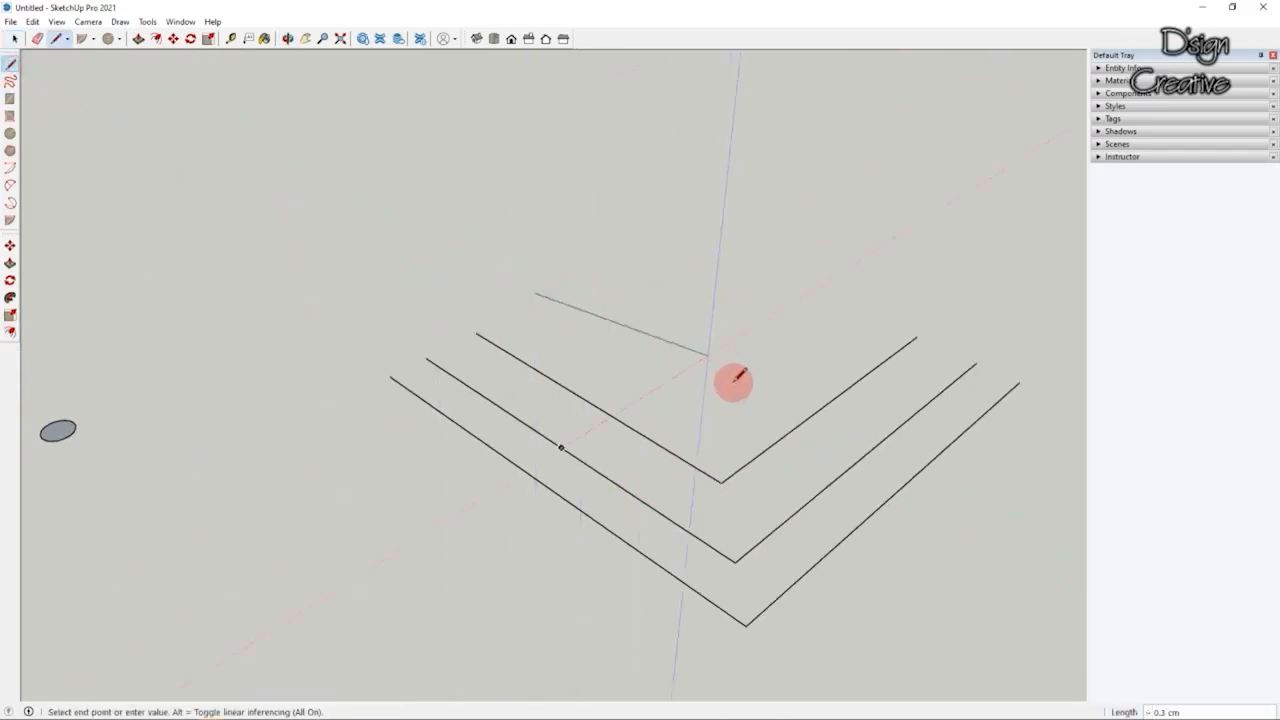
click(762, 418)
click(14, 38)
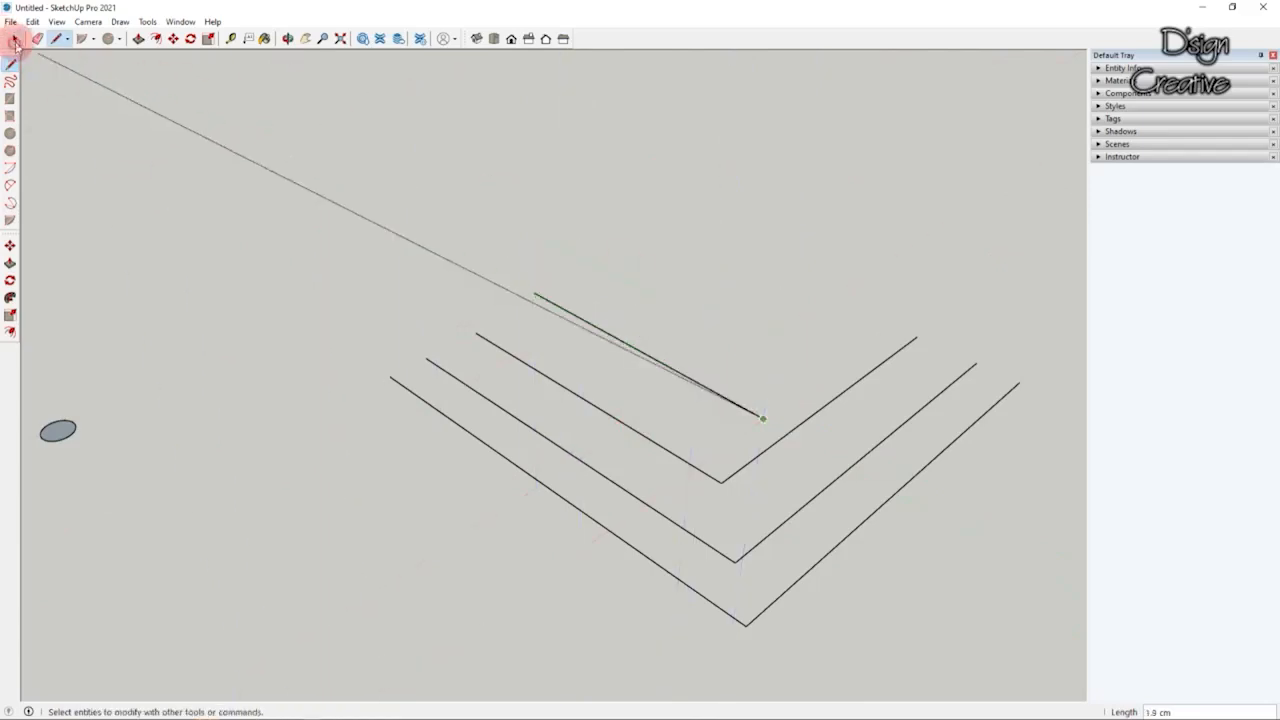
scroll(663, 322, up, 1)
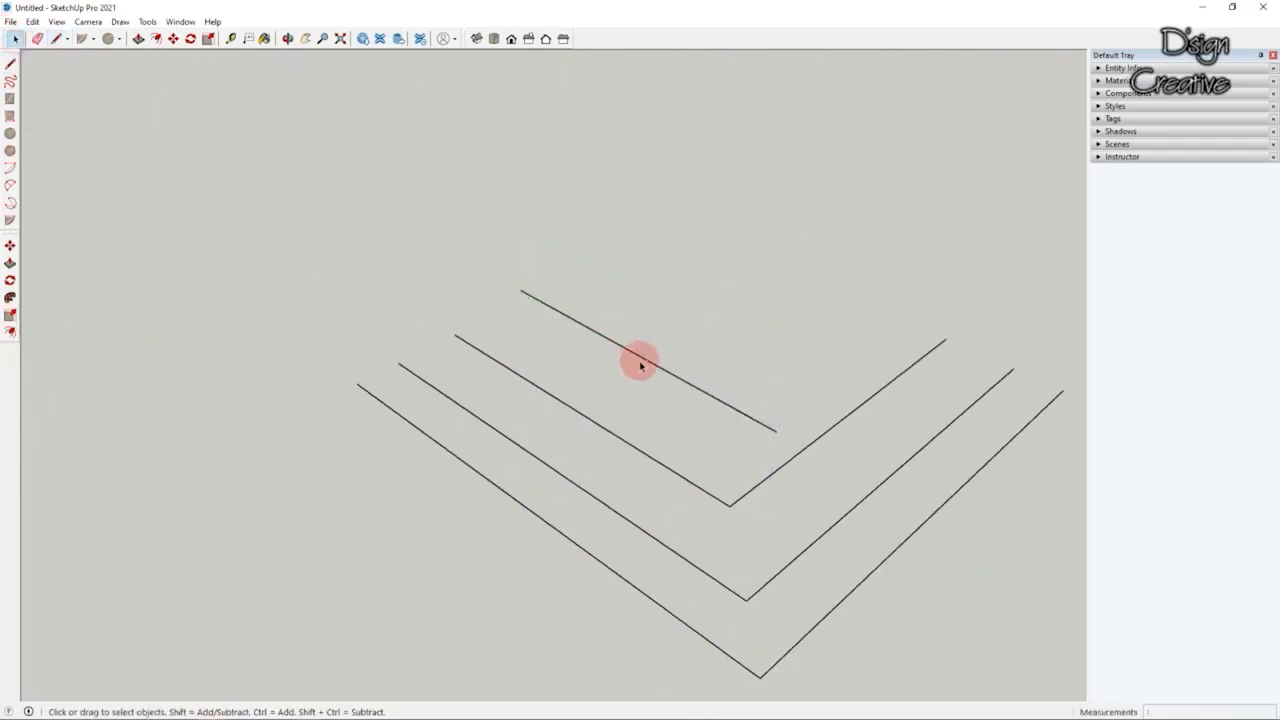
Step: Try to offset the single separate edge
click(10, 332)
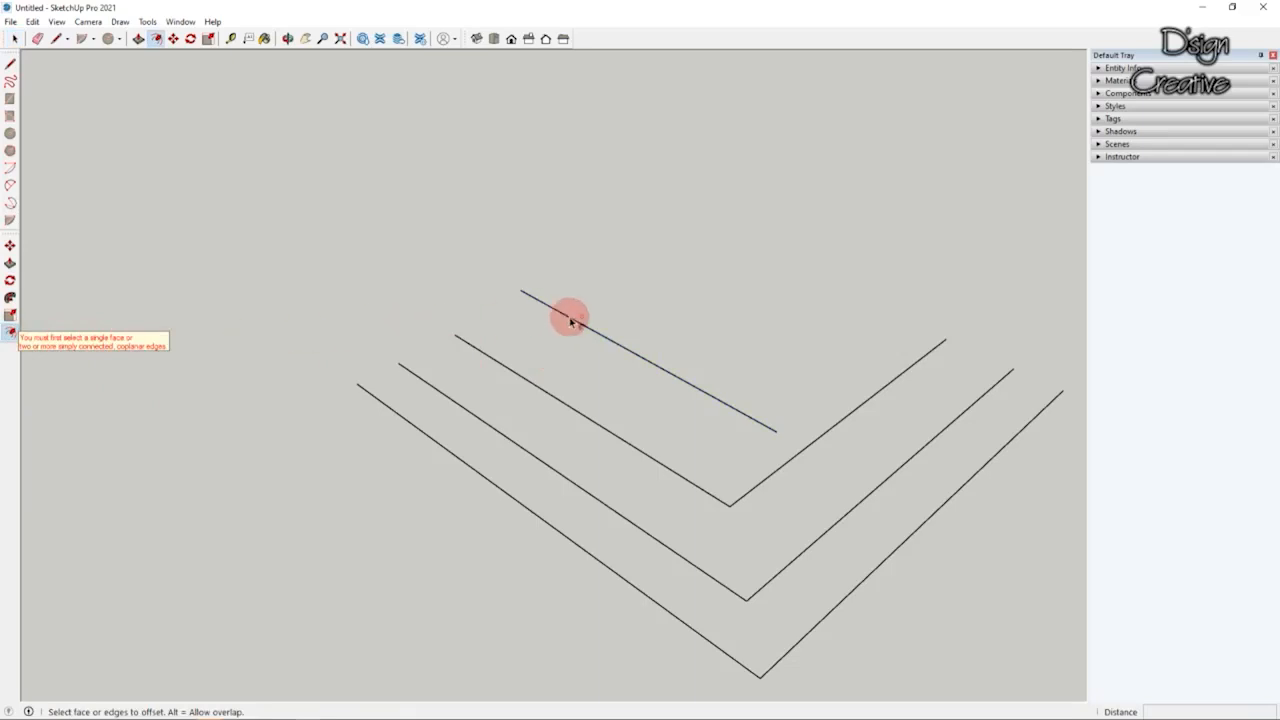
click(15, 38)
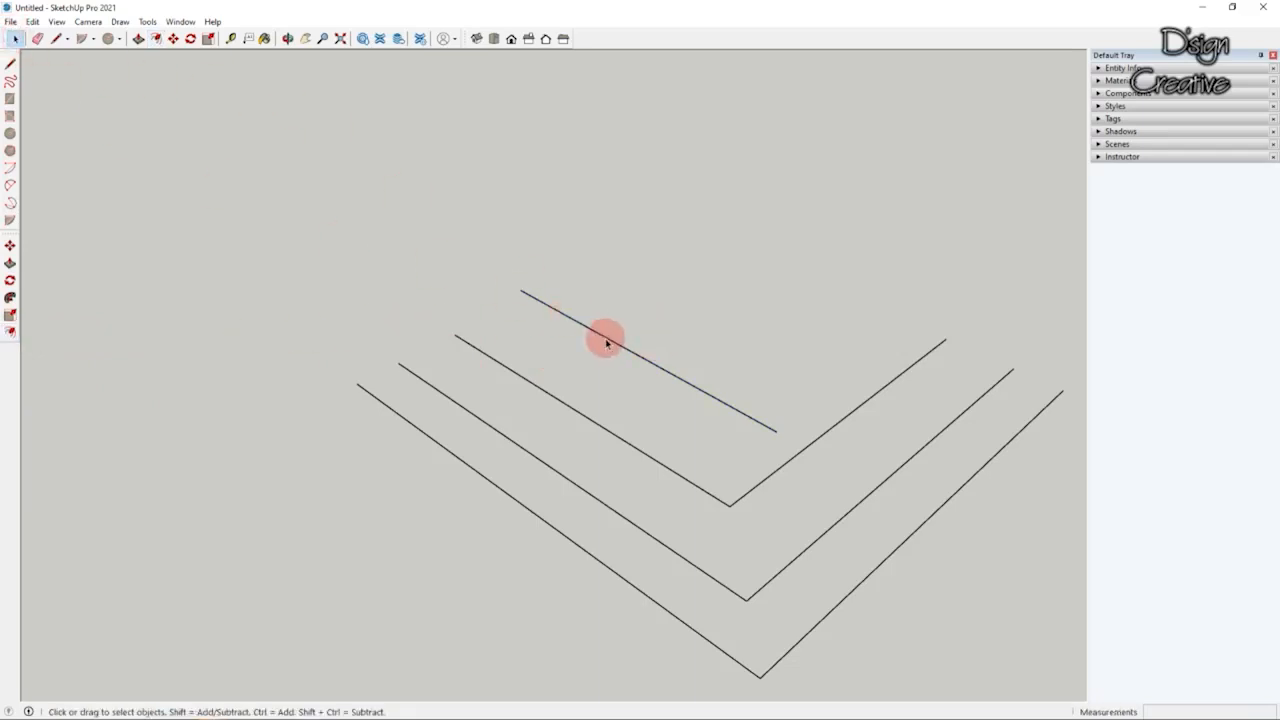
click(593, 374)
scroll(592, 374, down, 2)
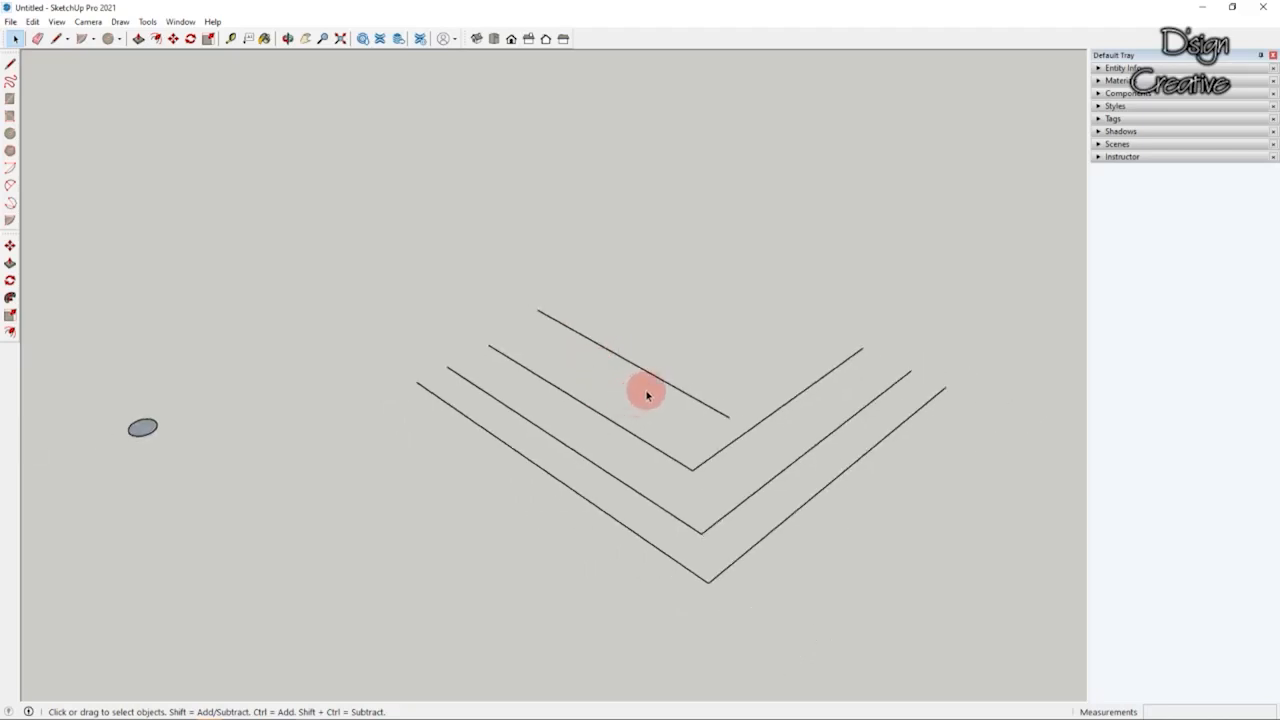
scroll(641, 390, up, 2)
scroll(661, 380, up, 1)
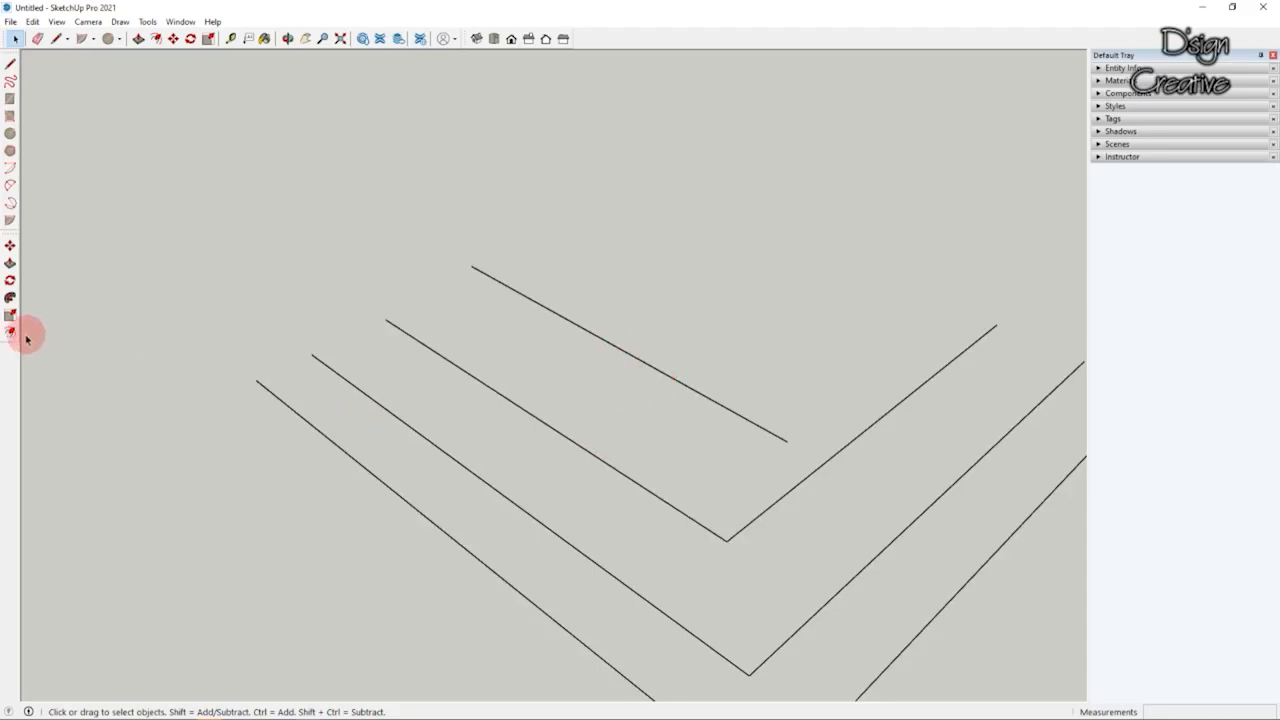
Step: Delete the single separate edge inside the innermost V
drag(704, 316, 477, 331)
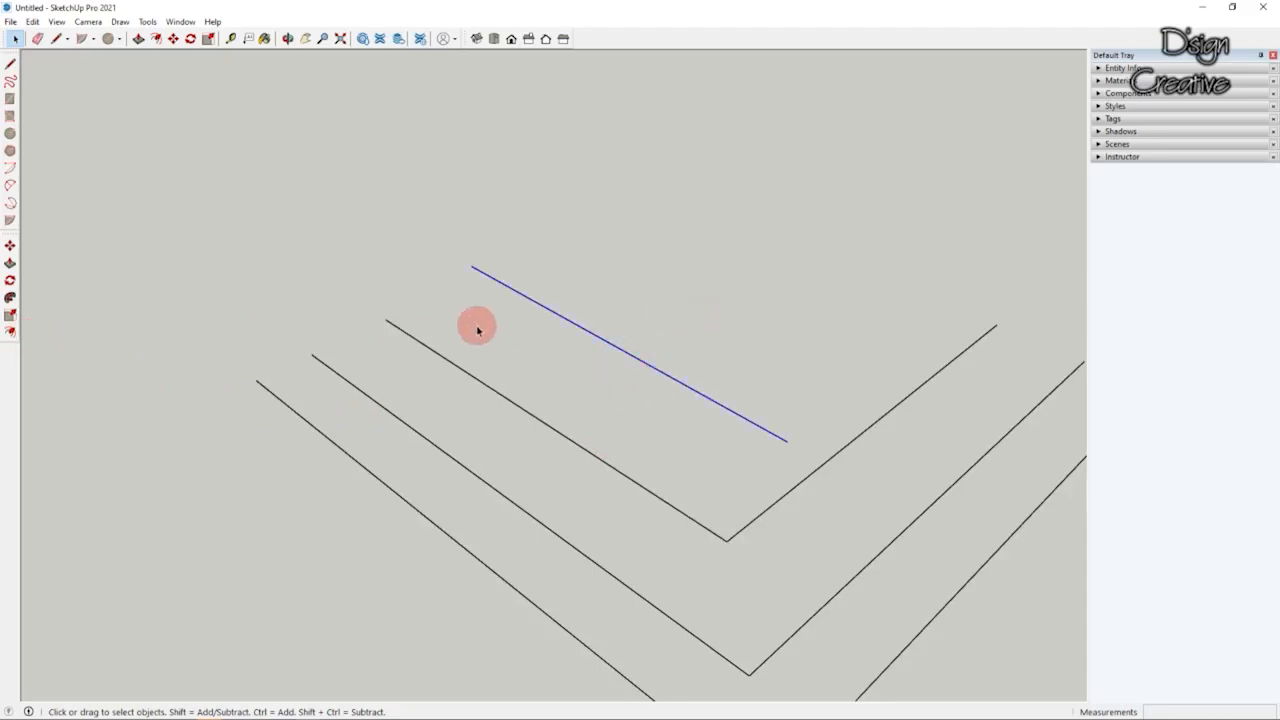
scroll(477, 331, down, 3)
scroll(606, 423, down, 2)
scroll(612, 438, up, 2)
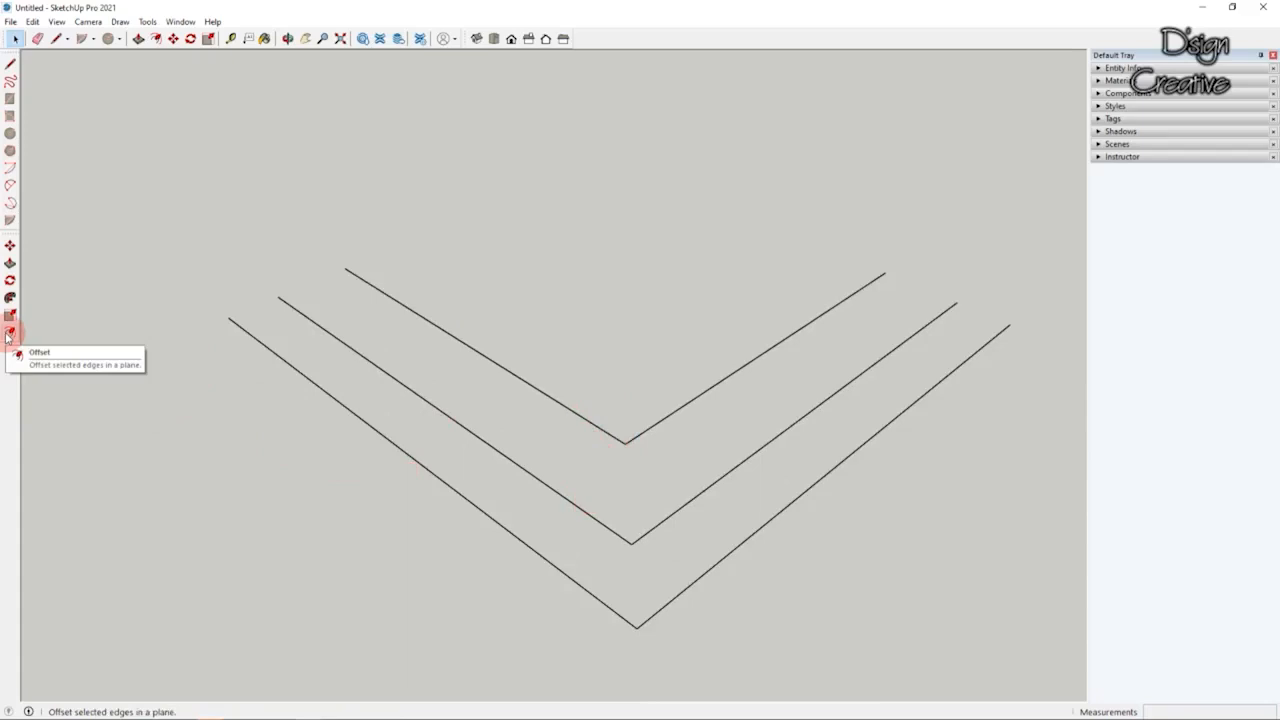
Step: Select the middle pair of edges to examine how they connect at their shared corner, then clear the selection
drag(665, 504, 608, 563)
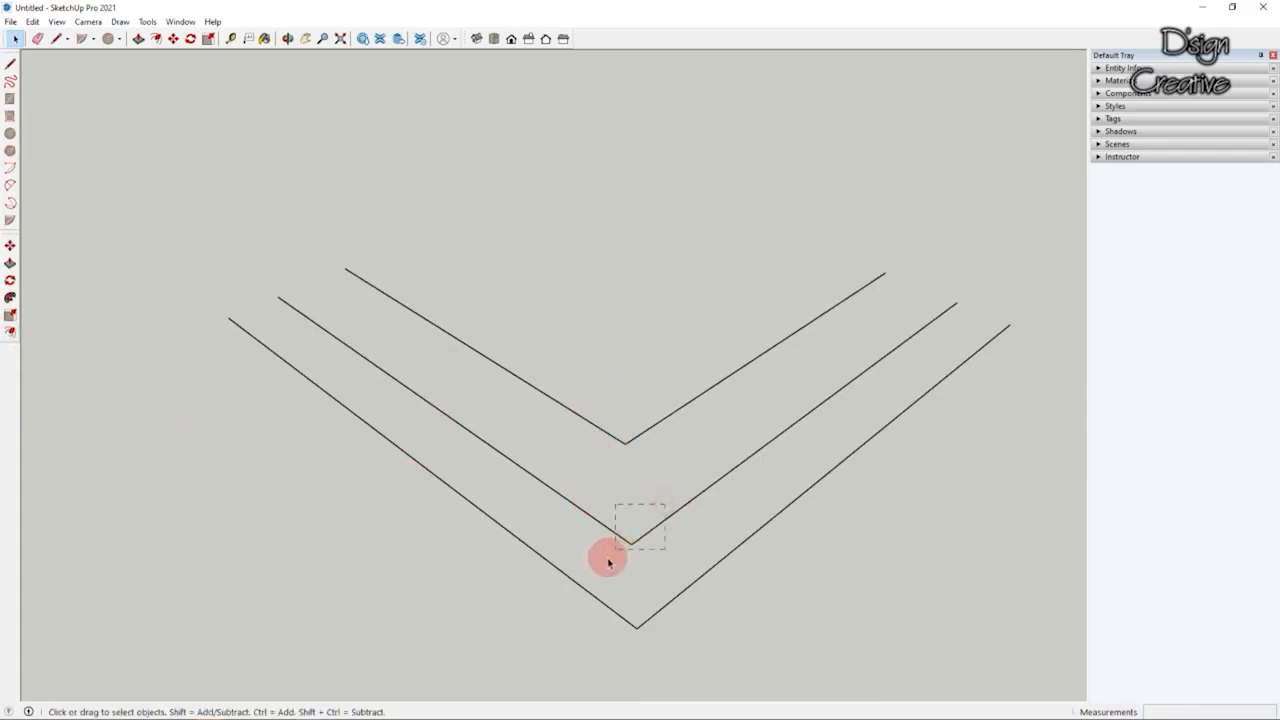
scroll(540, 534, down, 3)
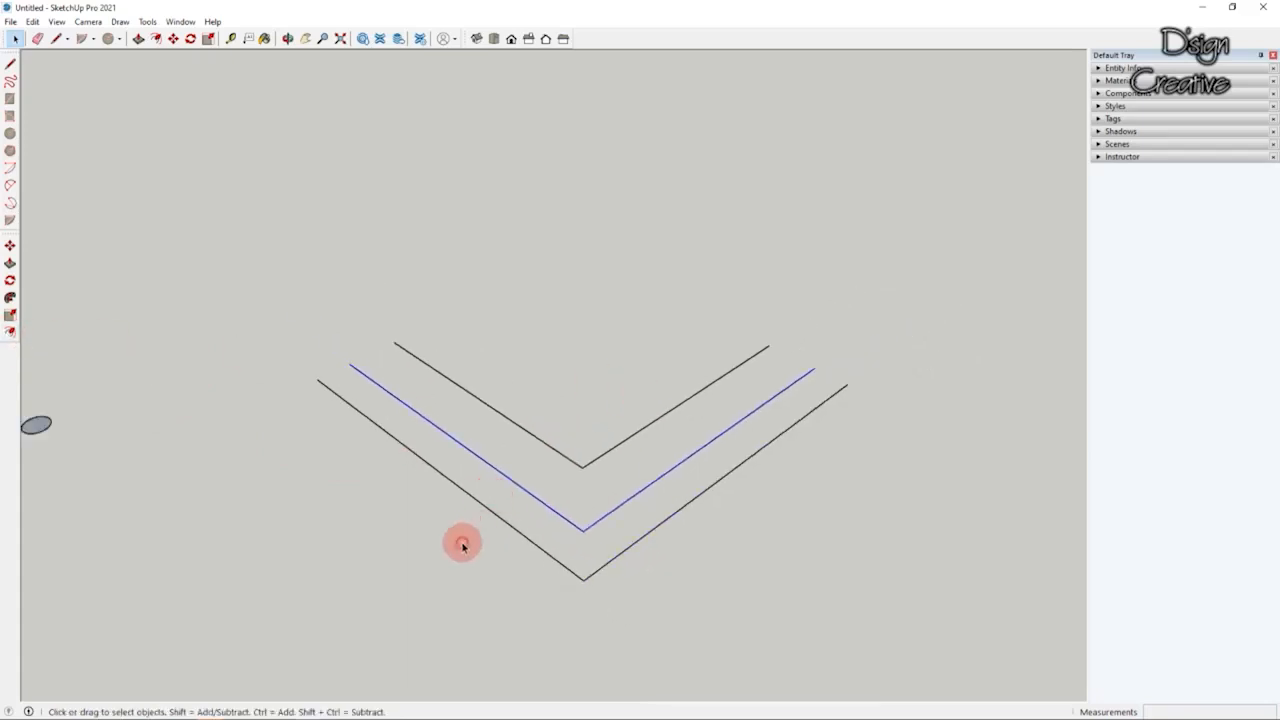
scroll(586, 532, up, 5)
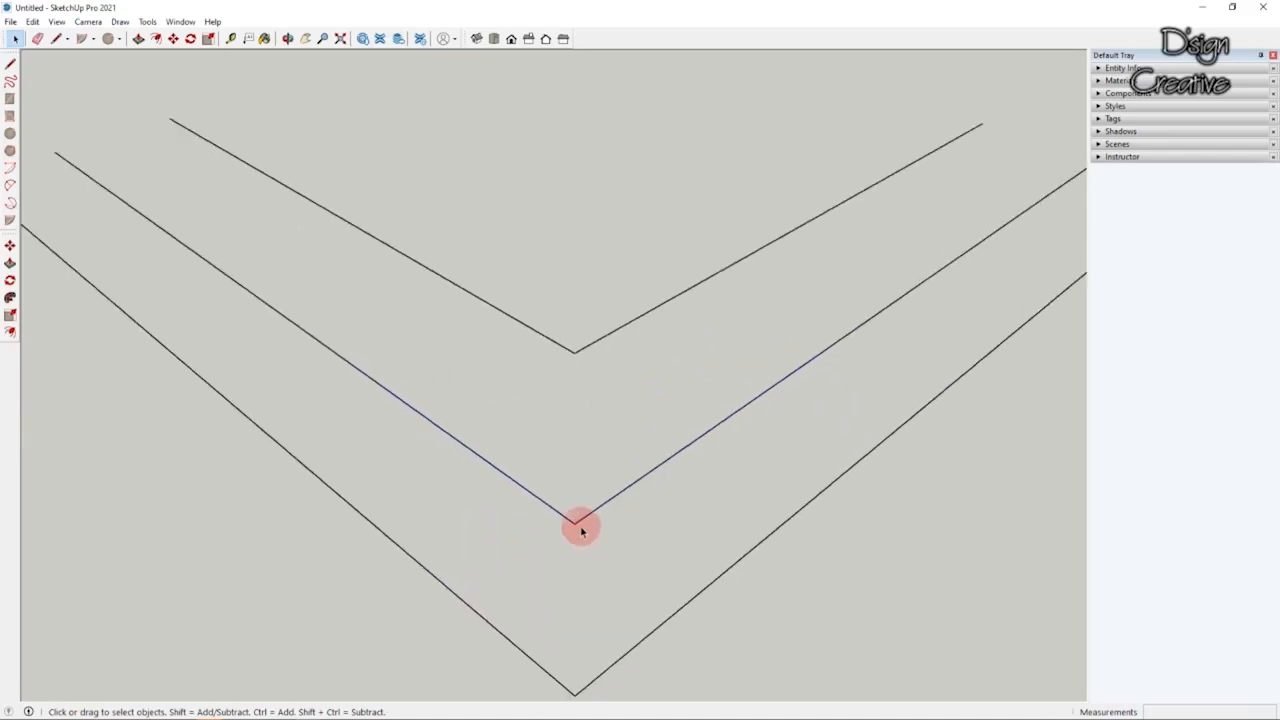
scroll(554, 531, down, 5)
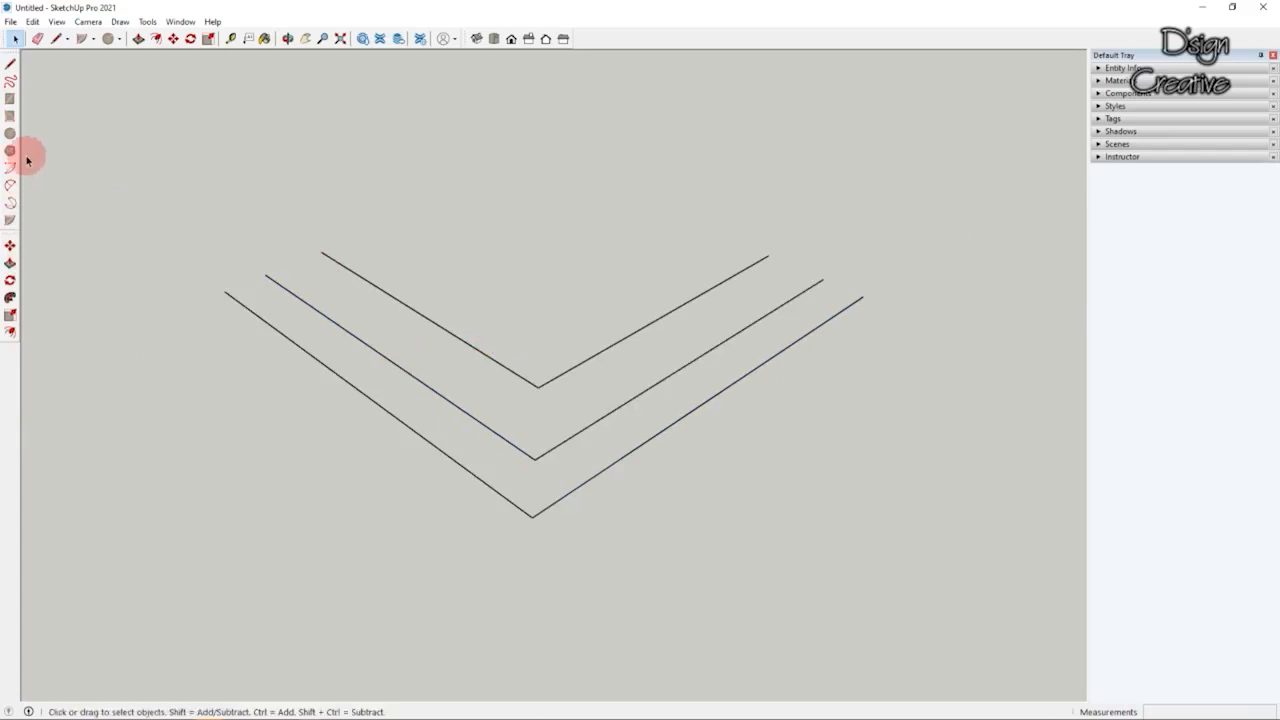
scroll(630, 412, down, 2)
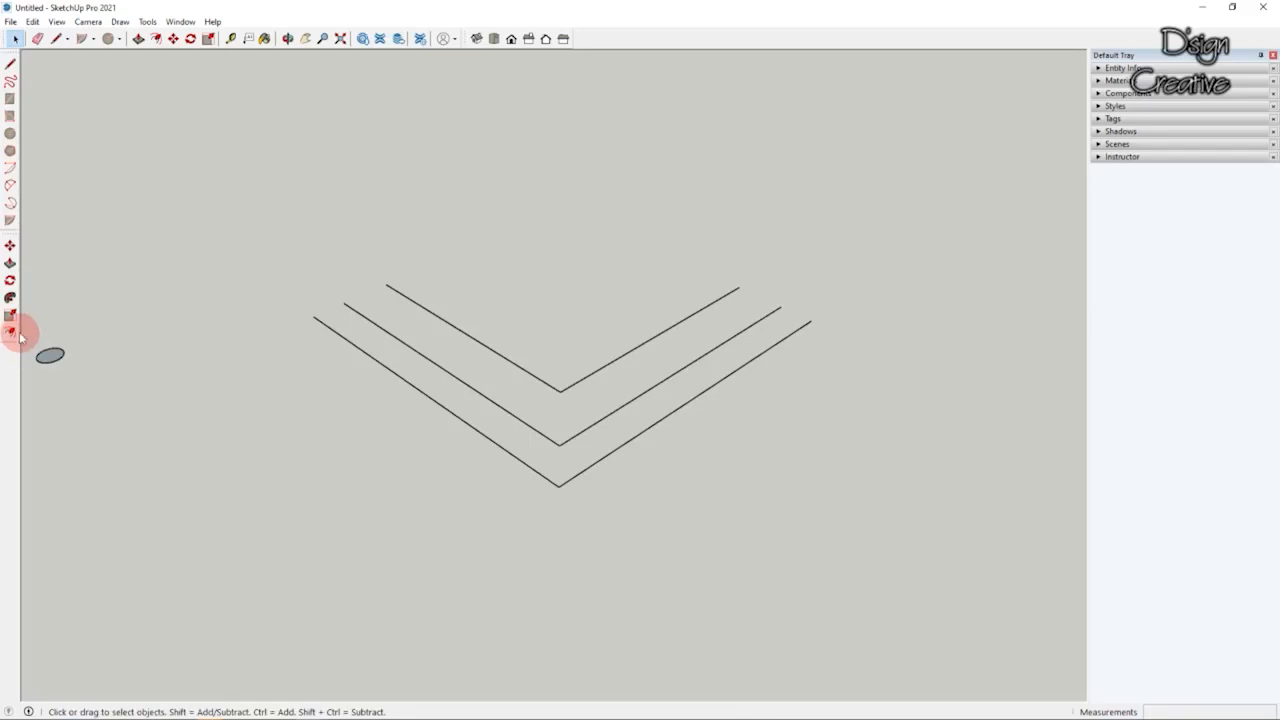
Step: Offset the circle's outline slightly inward to form a narrow ring inside its edge
middle_drag(506, 324, 380, 266)
scroll(97, 328, up, 10)
scroll(800, 472, down, 3)
scroll(440, 391, up, 5)
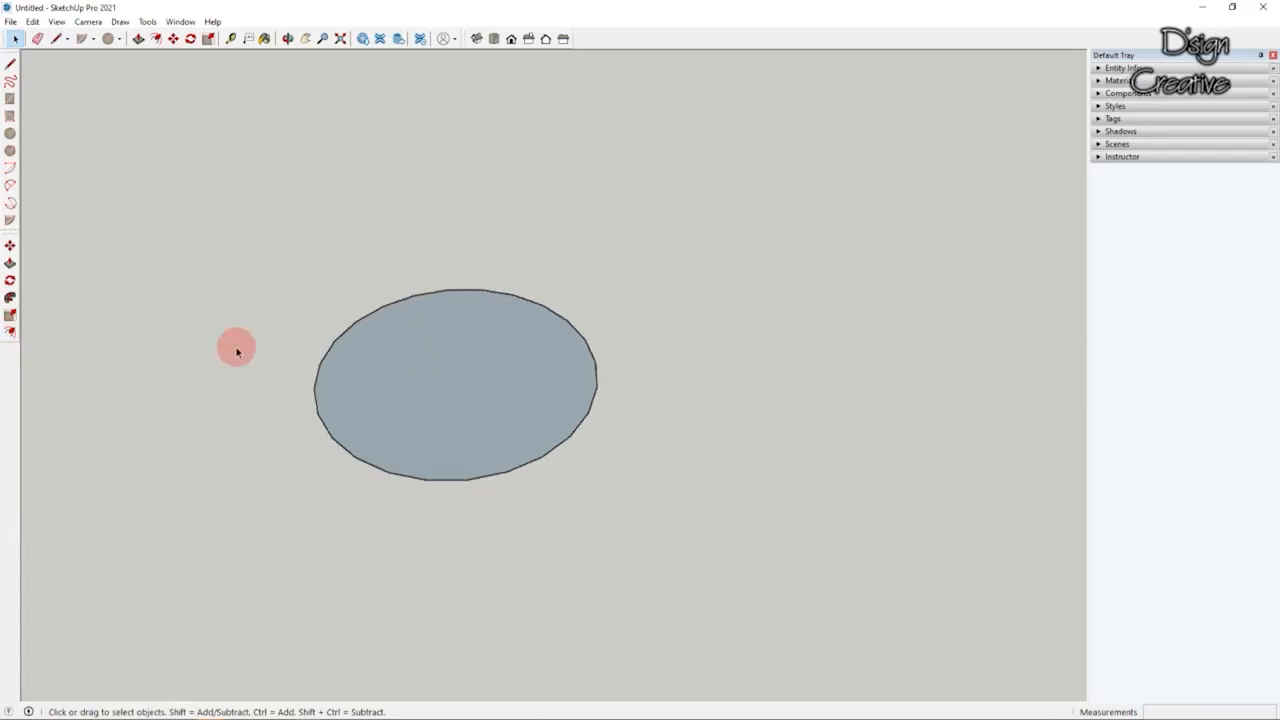
click(10, 338)
click(437, 306)
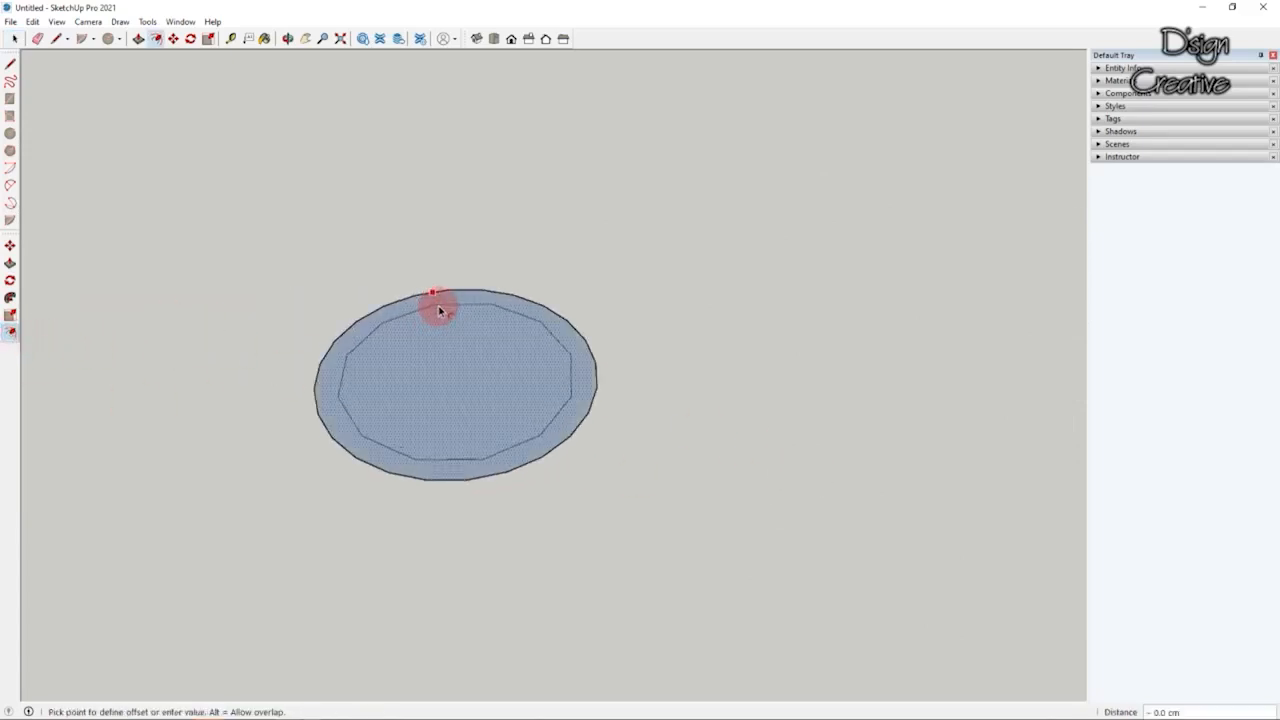
scroll(440, 305, up, 2)
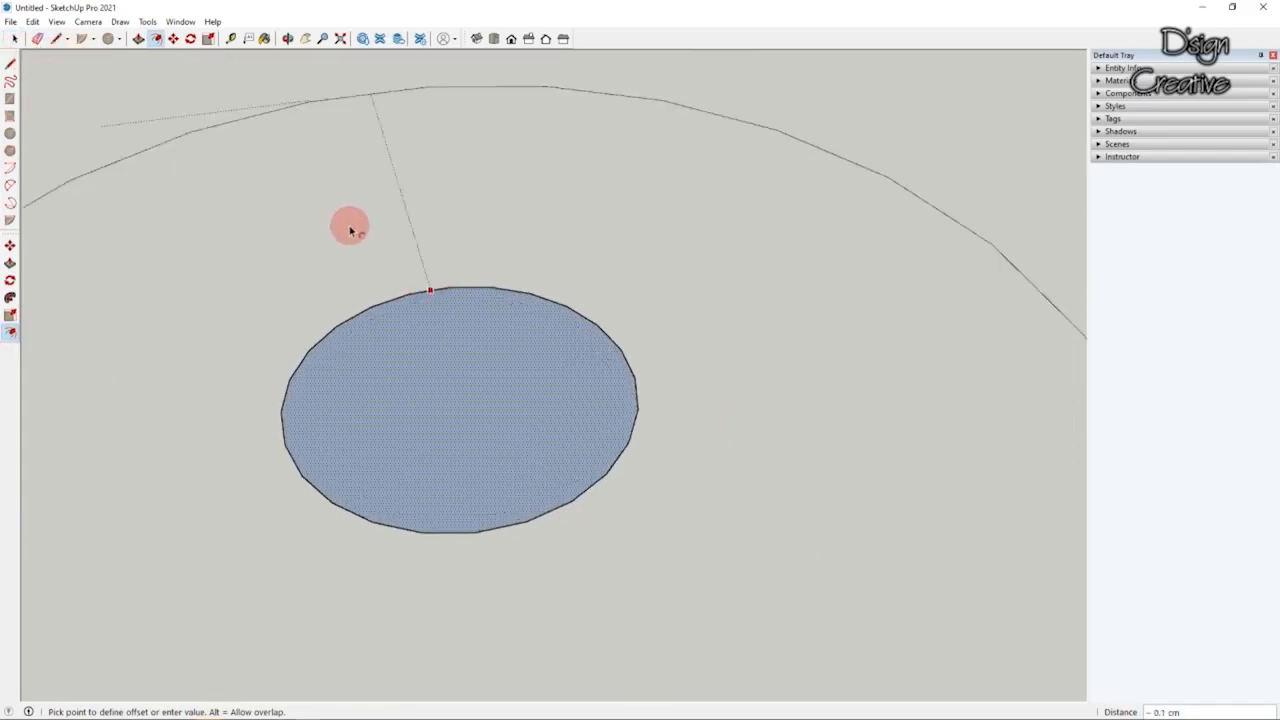
click(421, 283)
click(14, 38)
Step: Deselect the ring and examine the circle's inner offset outline up close and from farther away
middle_drag(457, 323, 624, 322)
scroll(624, 322, down, 2)
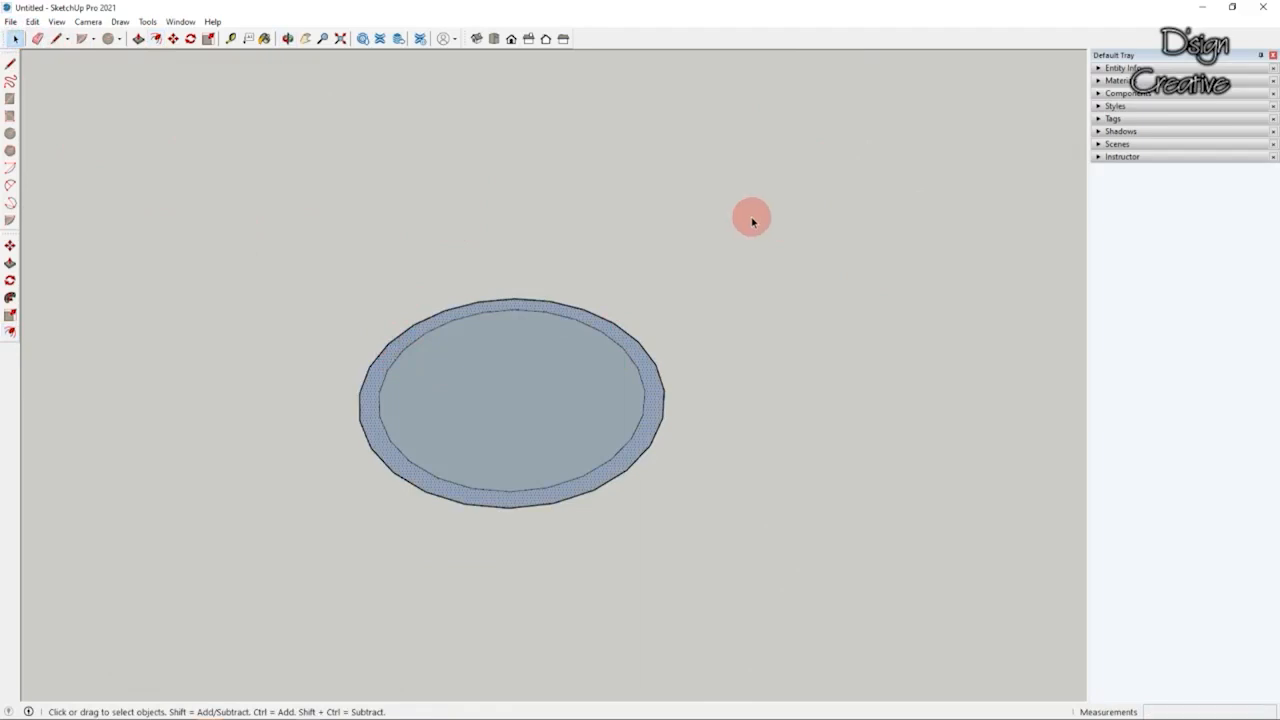
scroll(726, 386, down, 1)
scroll(677, 371, up, 3)
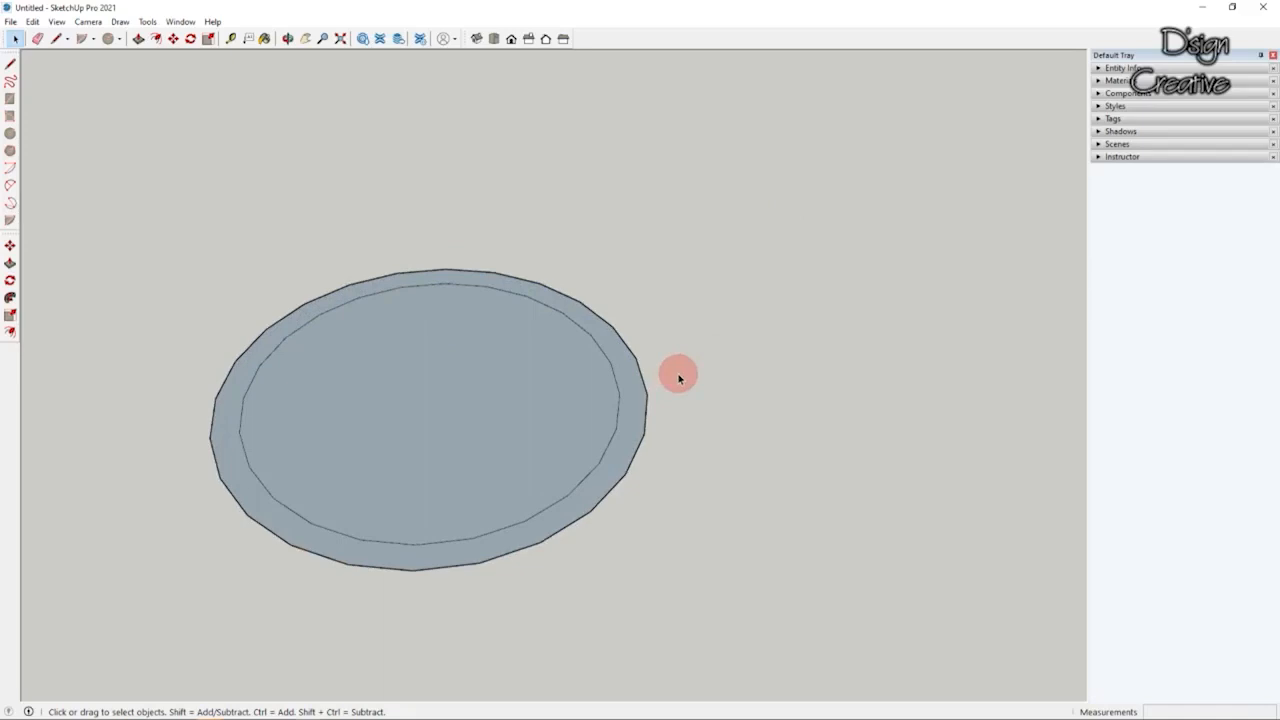
scroll(517, 403, down, 2)
scroll(456, 457, down, 1)
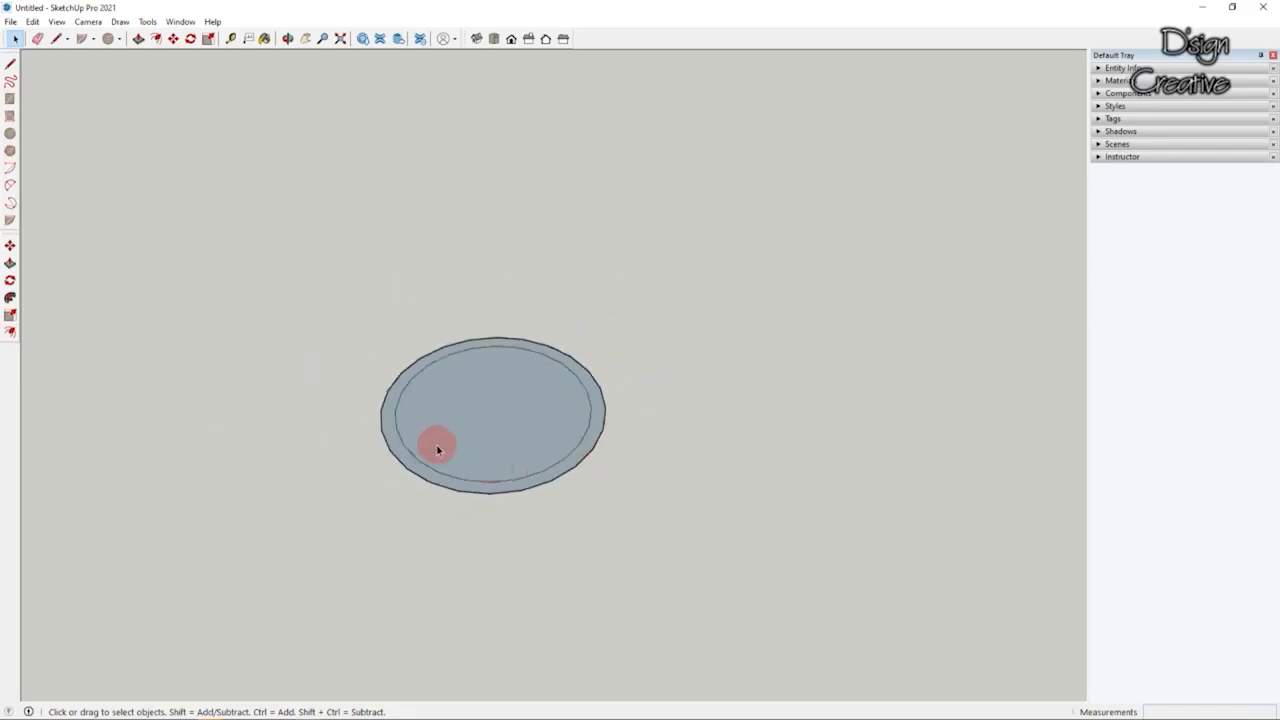
scroll(456, 457, down, 1)
scroll(371, 412, down, 2)
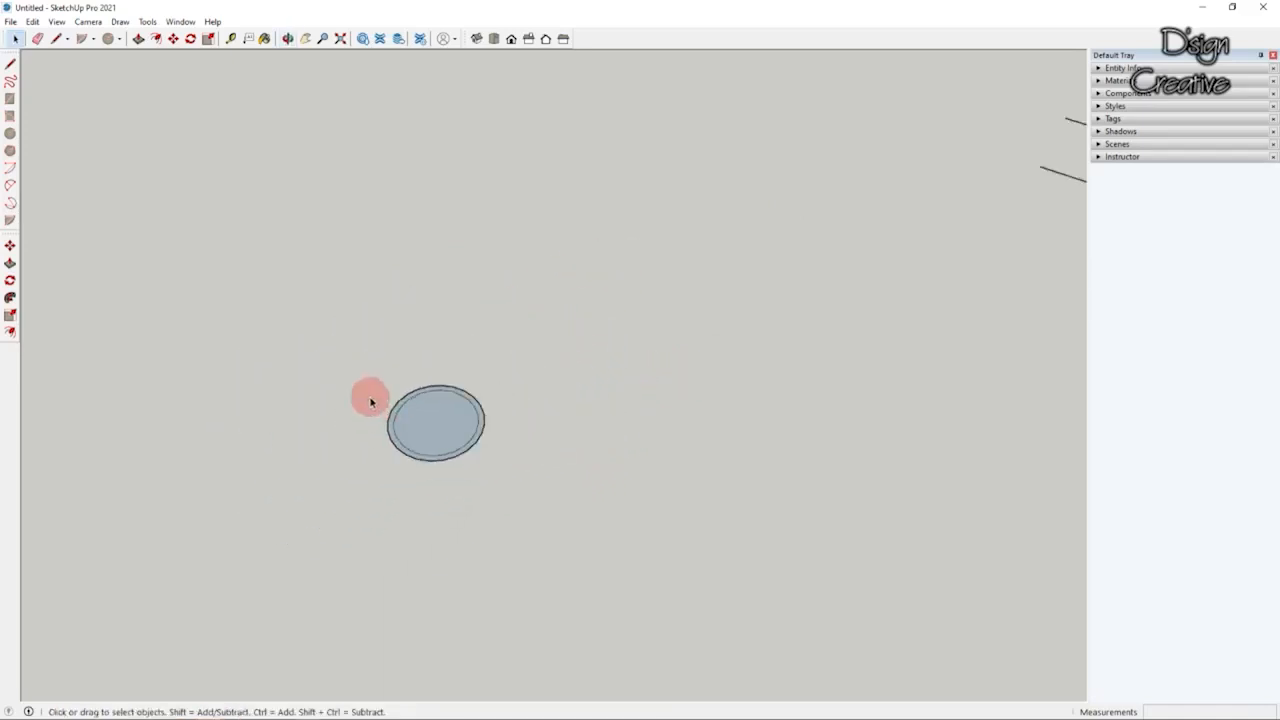
scroll(370, 403, down, 3)
scroll(870, 352, up, 4)
scroll(543, 374, up, 1)
scroll(270, 418, down, 1)
scroll(255, 423, down, 1)
scroll(384, 415, down, 1)
Step: Review the offset edges, circle and door frame, and bring the model's other solids and swept pipes into view
middle_drag(656, 432, 391, 362)
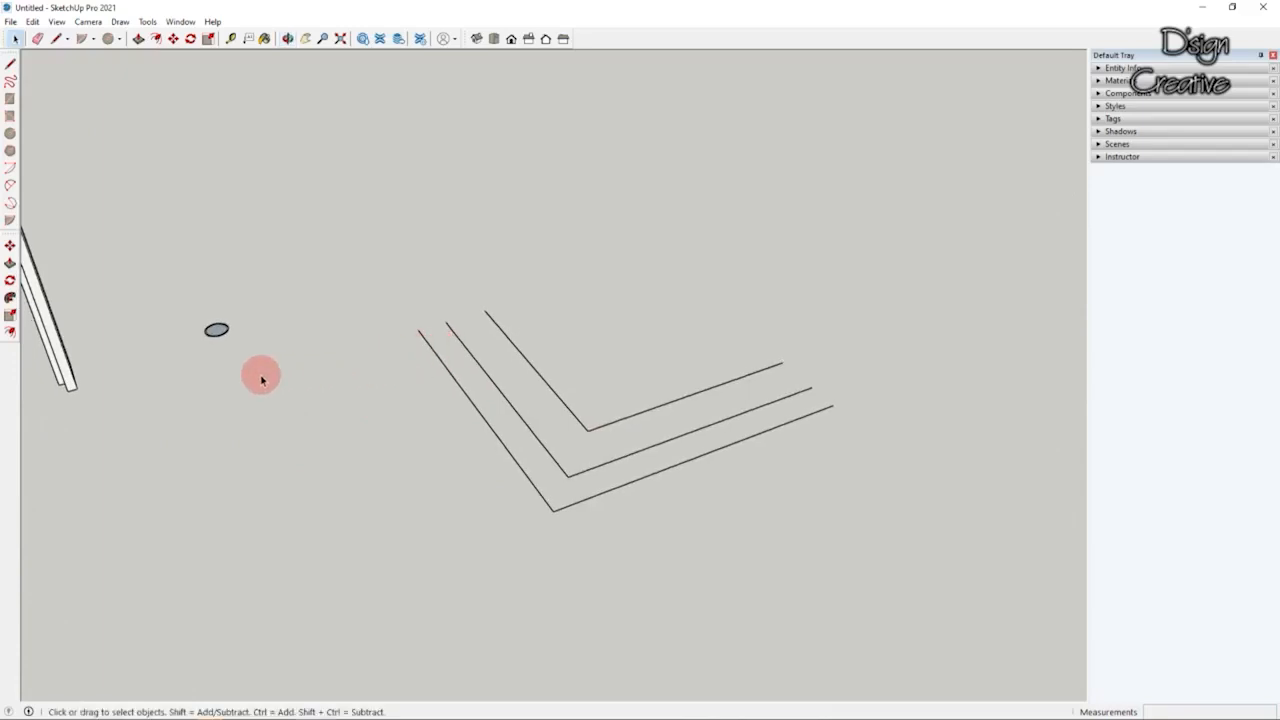
middle_drag(265, 382, 314, 343)
scroll(554, 363, down, 1)
scroll(549, 369, down, 1)
scroll(437, 381, down, 1)
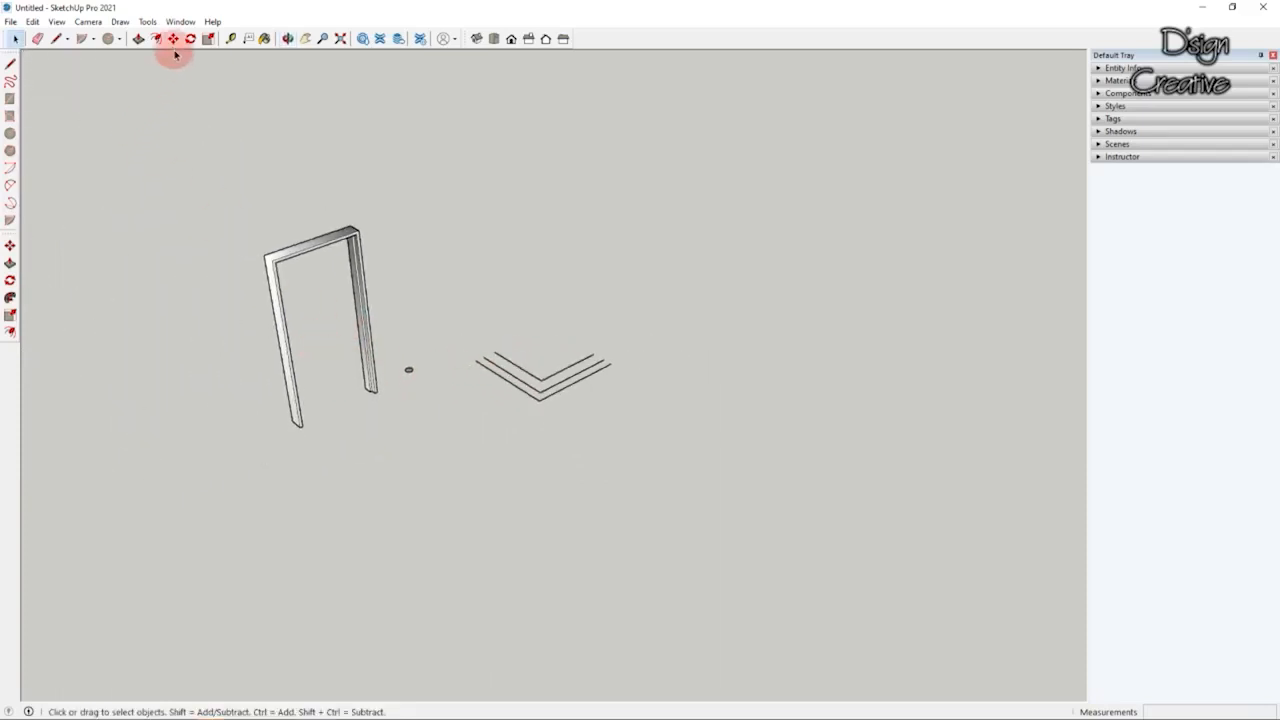
click(305, 38)
drag(350, 298, 480, 366)
middle_drag(480, 366, 325, 402)
scroll(491, 397, up, 2)
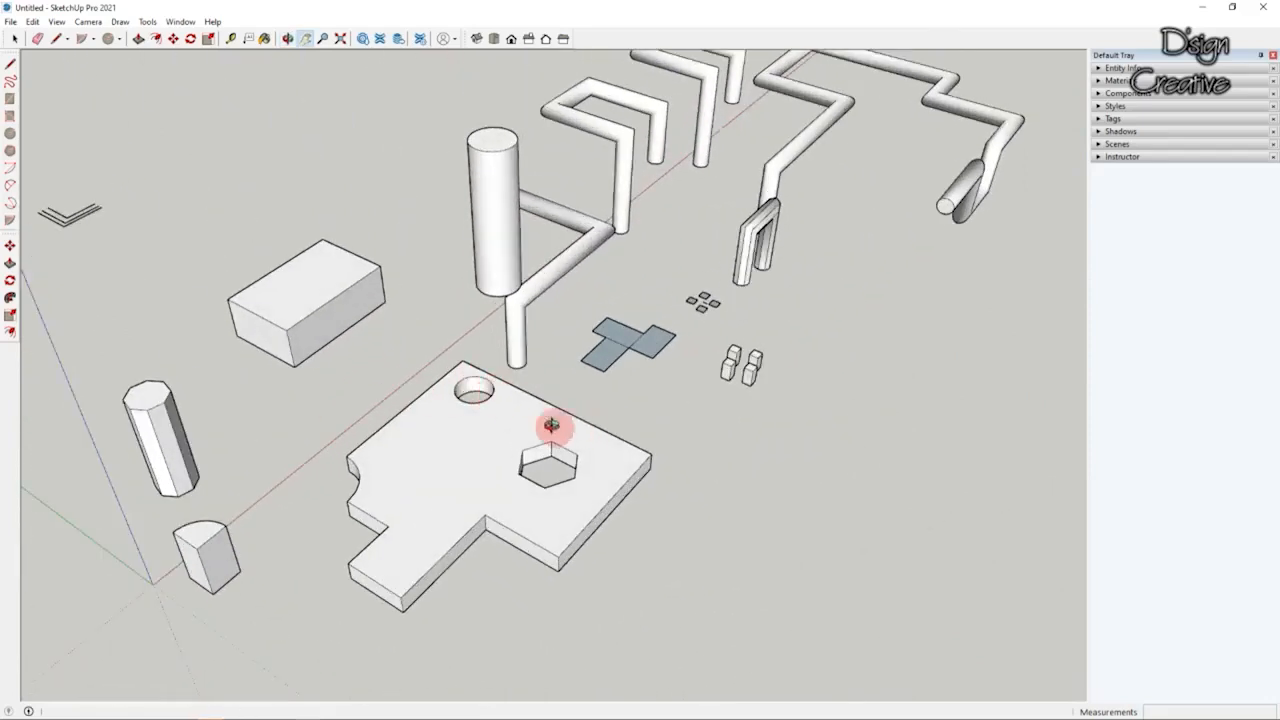
Step: Examine the notched plate, rectangular box, prisms and swept pipes from several angles and distances
middle_drag(551, 426, 411, 431)
scroll(416, 424, up, 3)
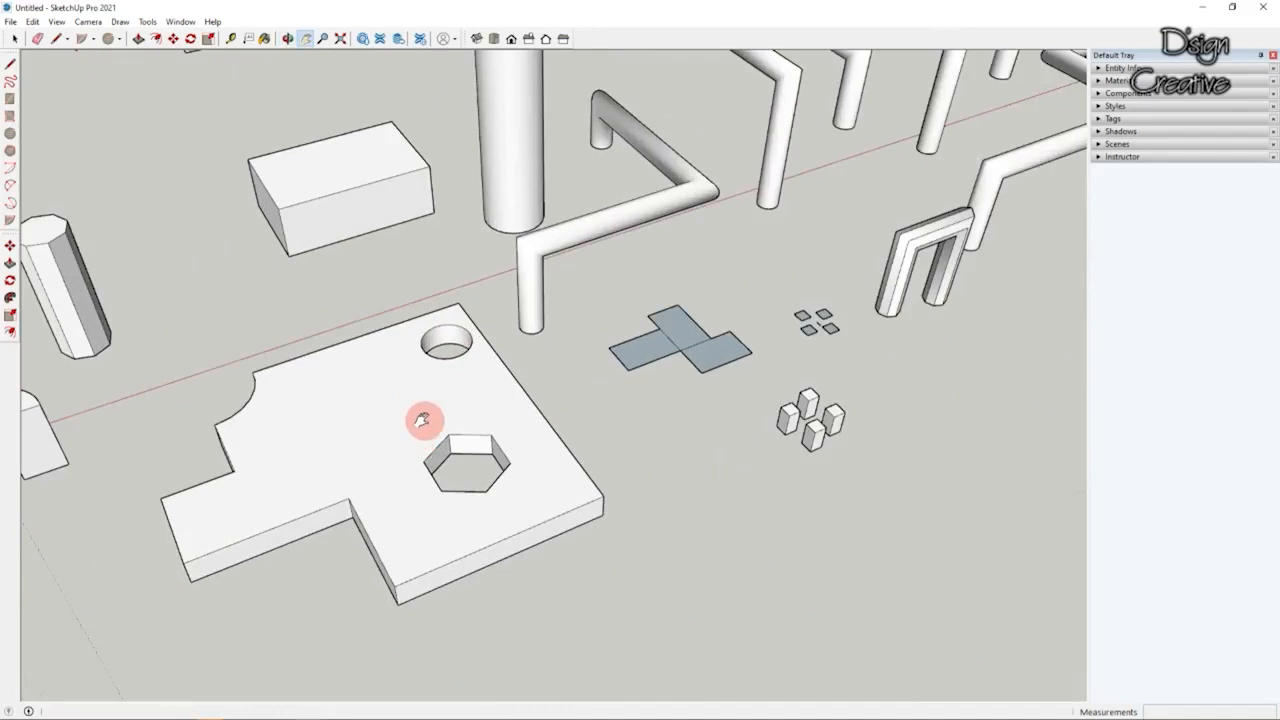
drag(380, 391, 507, 439)
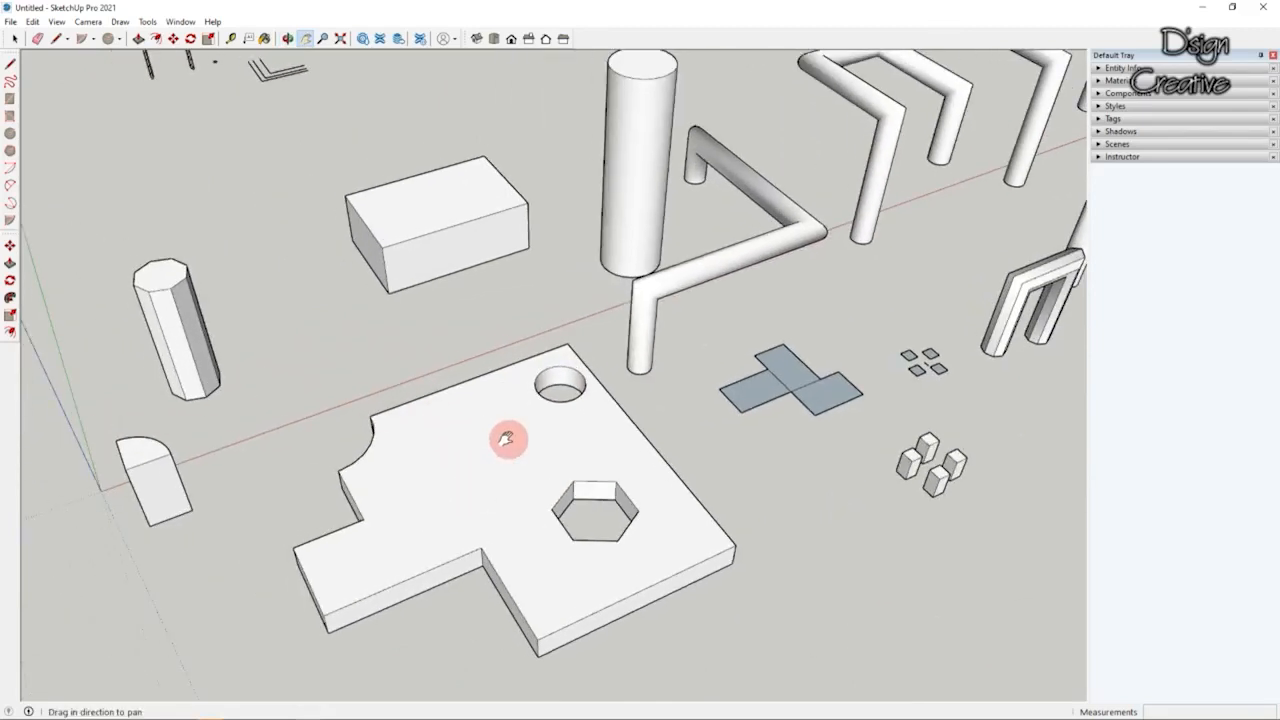
middle_drag(484, 462, 525, 388)
drag(525, 389, 527, 390)
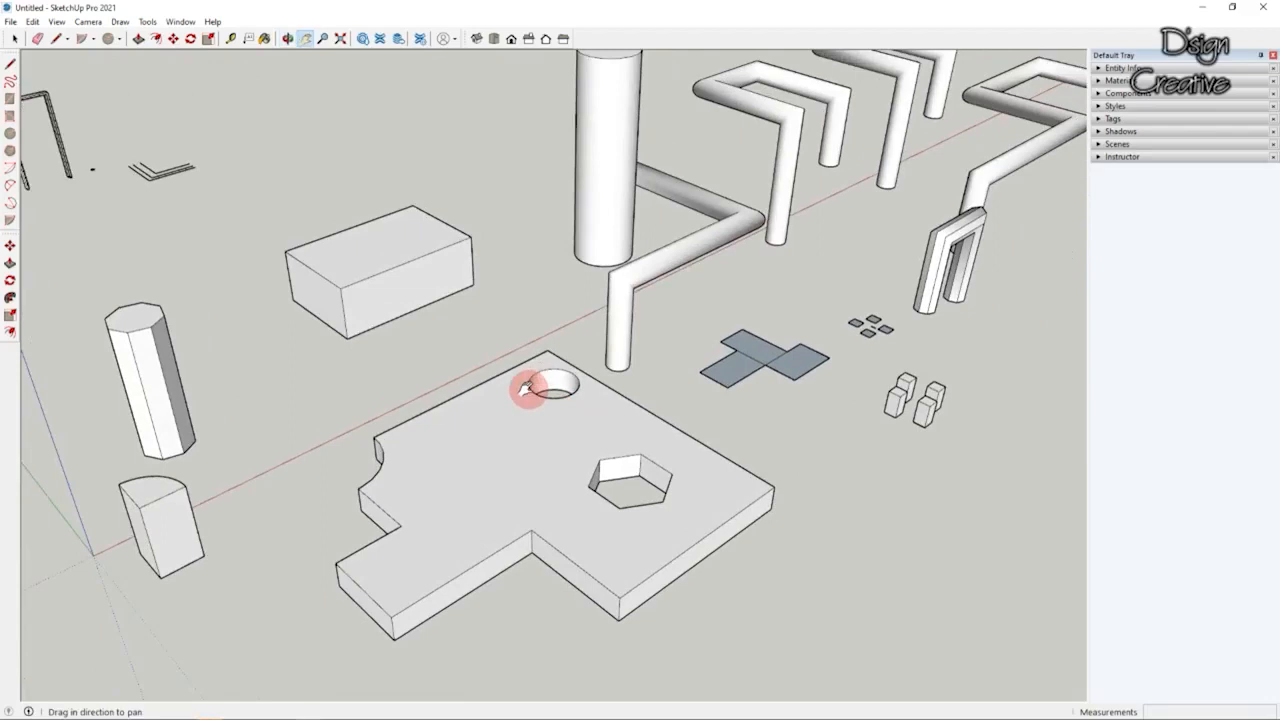
drag(423, 346, 477, 388)
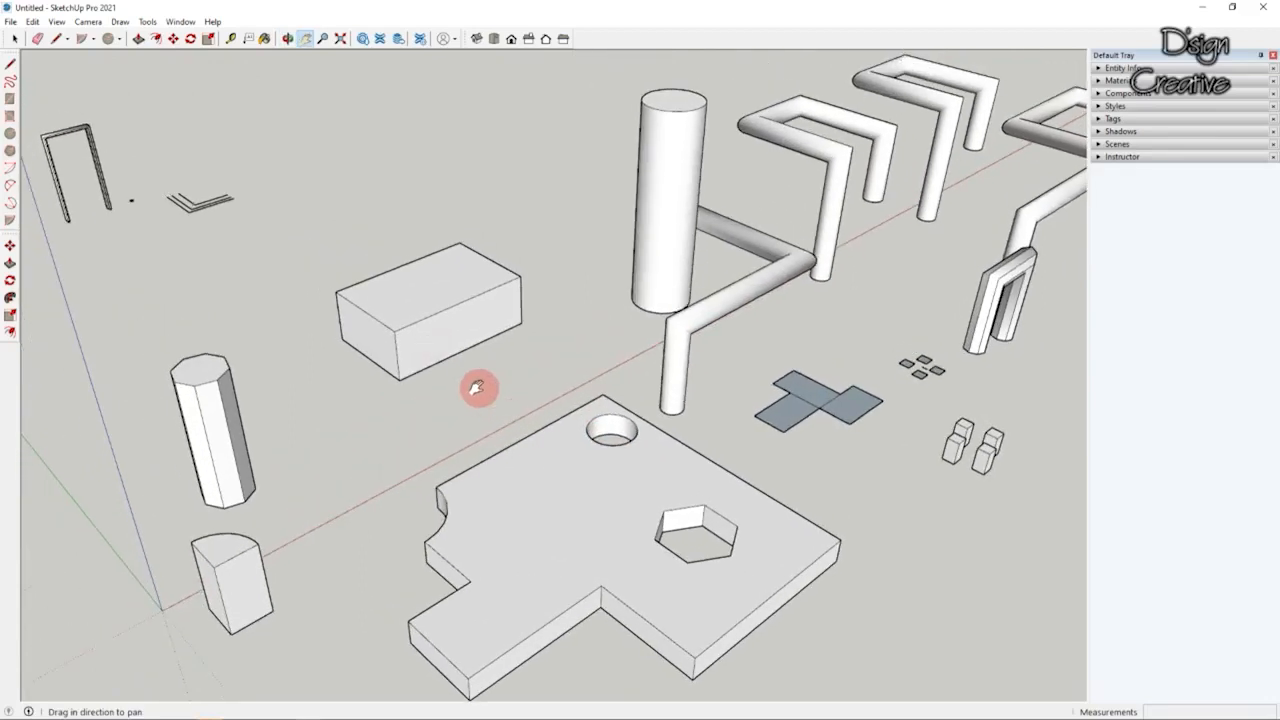
mouse_move(743, 371)
middle_down()
mouse_move(711, 403)
mouse_move(723, 378)
middle_up()
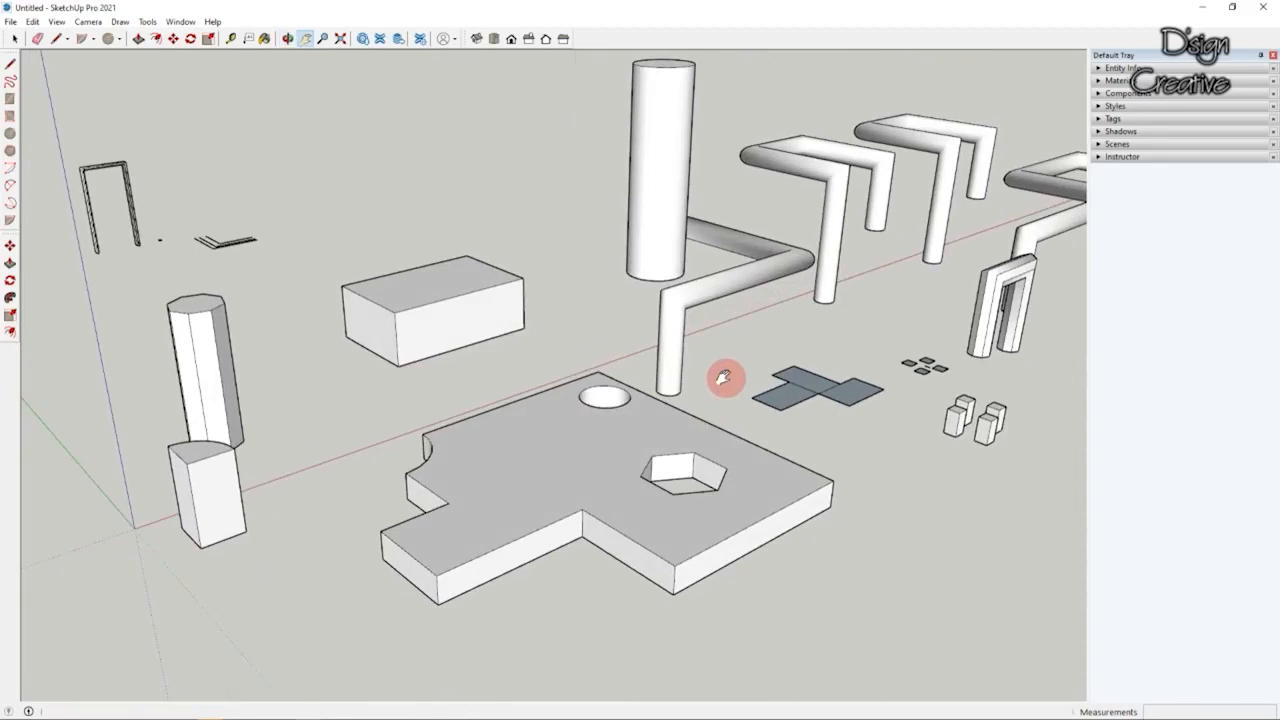
drag(540, 468, 584, 440)
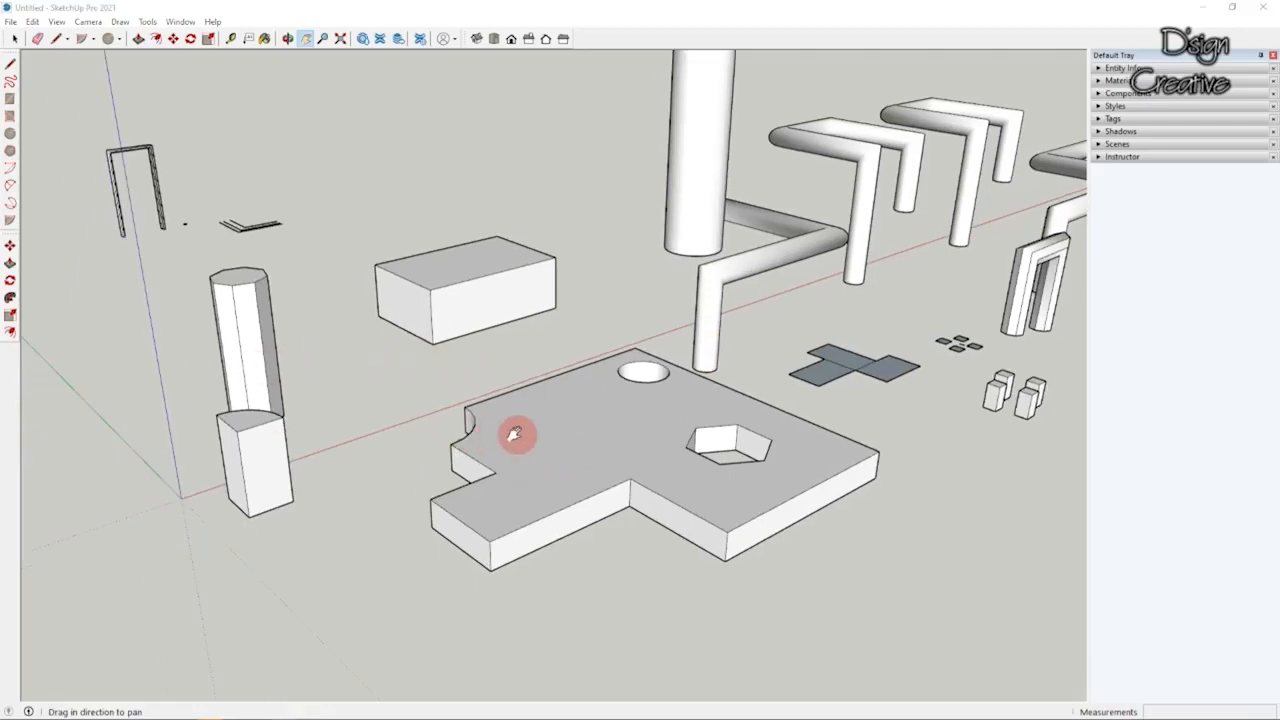
middle_drag(514, 433, 489, 371)
drag(489, 371, 600, 409)
scroll(601, 409, up, 3)
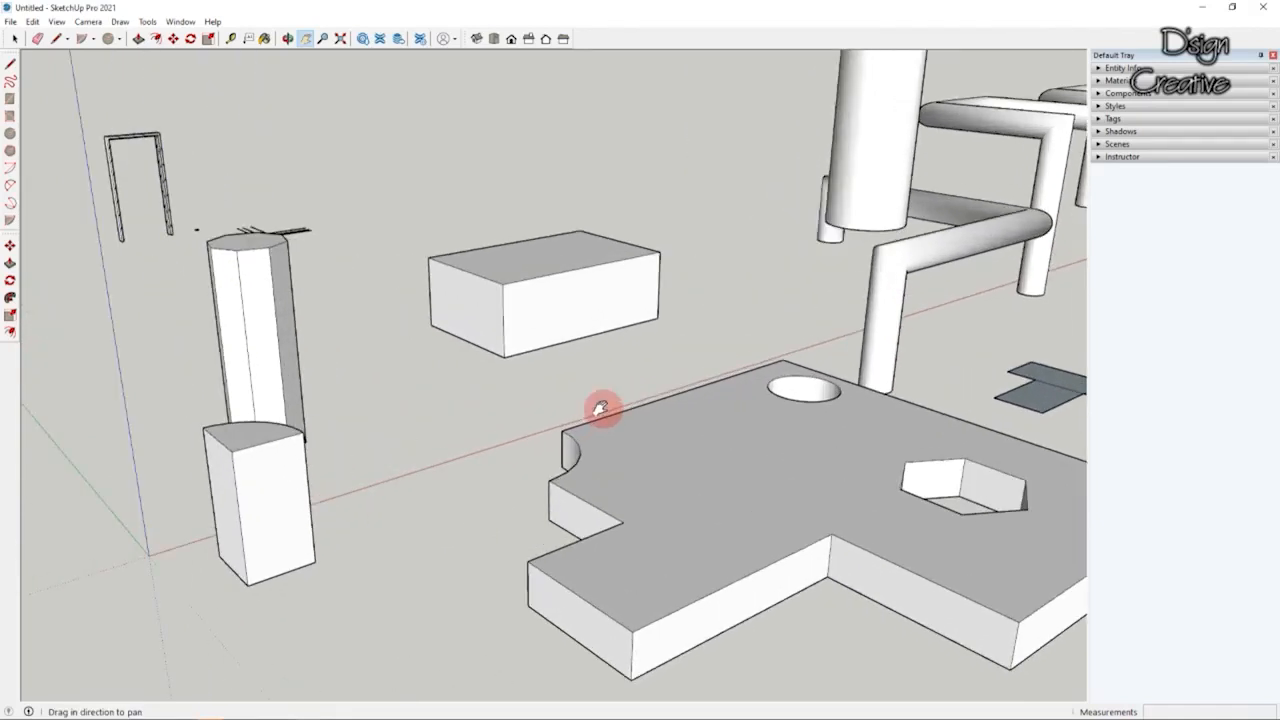
scroll(600, 409, down, 3)
middle_drag(571, 366, 613, 362)
drag(613, 362, 549, 349)
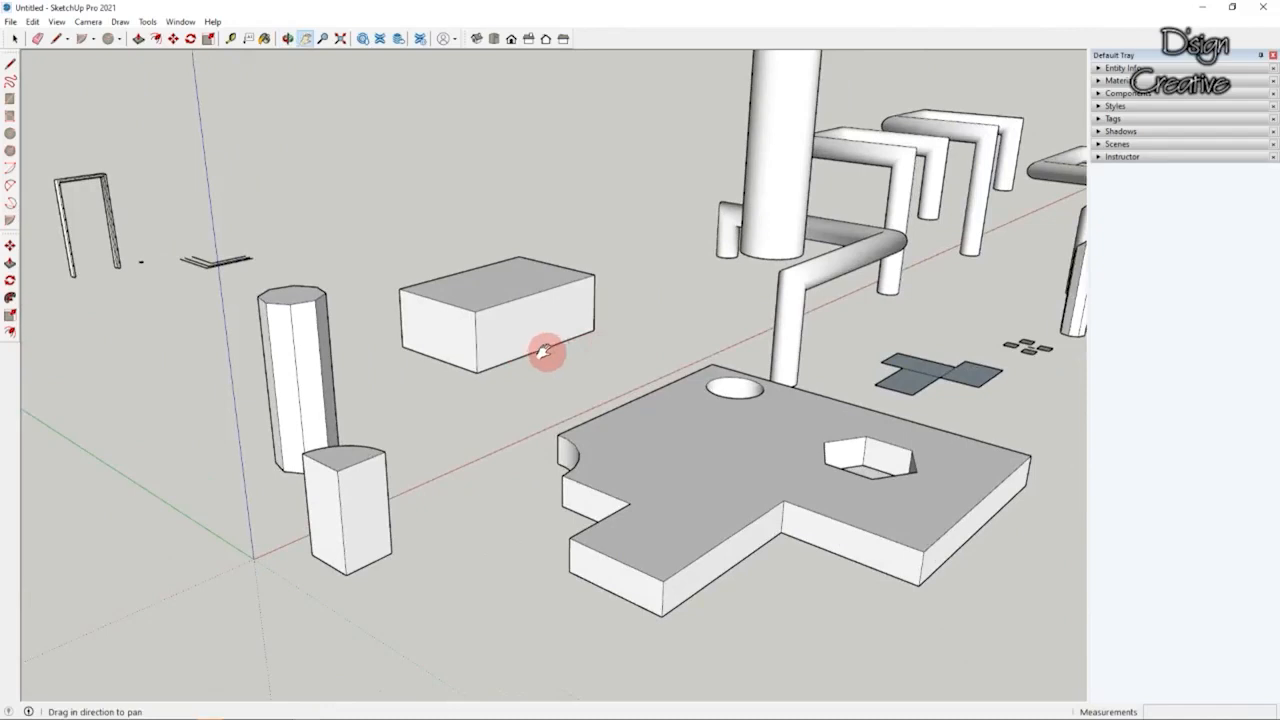
drag(692, 411, 566, 373)
middle_drag(681, 370, 562, 332)
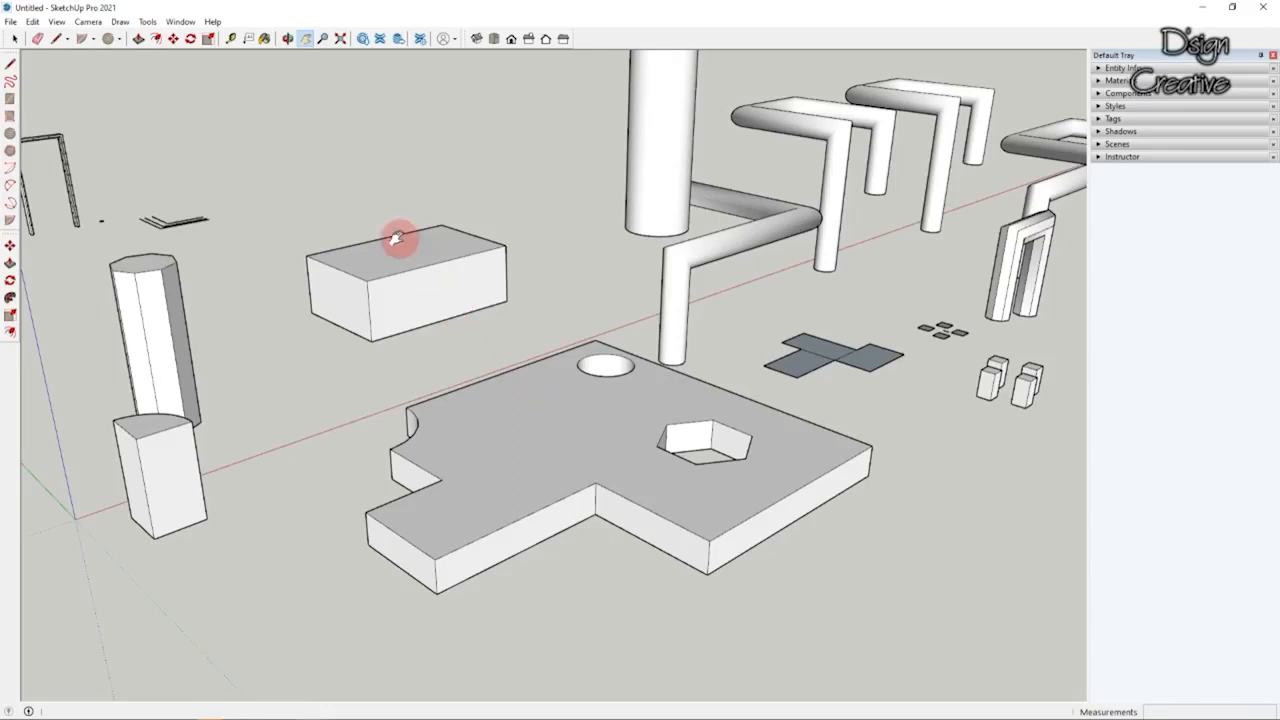
Step: Paint the rectangular box's two visible side faces with the Brick Rough Dark material using Paint Bucket
scroll(397, 238, up, 3)
click(15, 38)
click(264, 38)
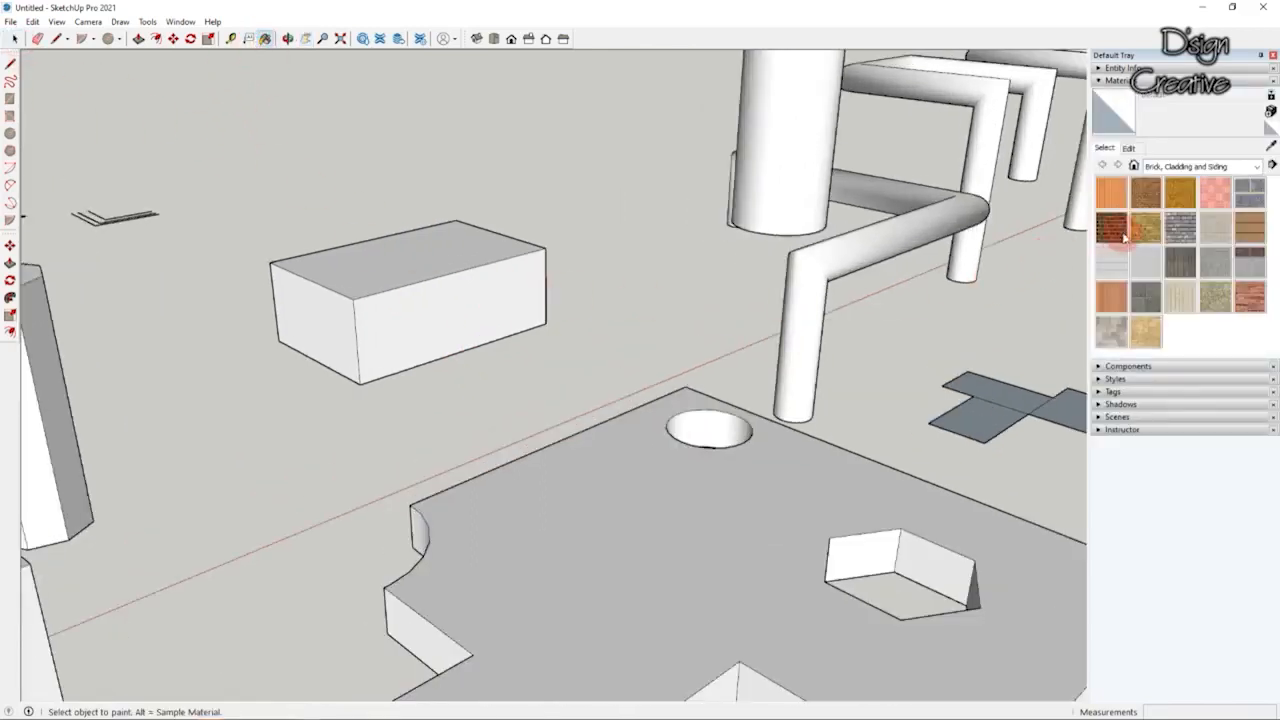
click(1115, 229)
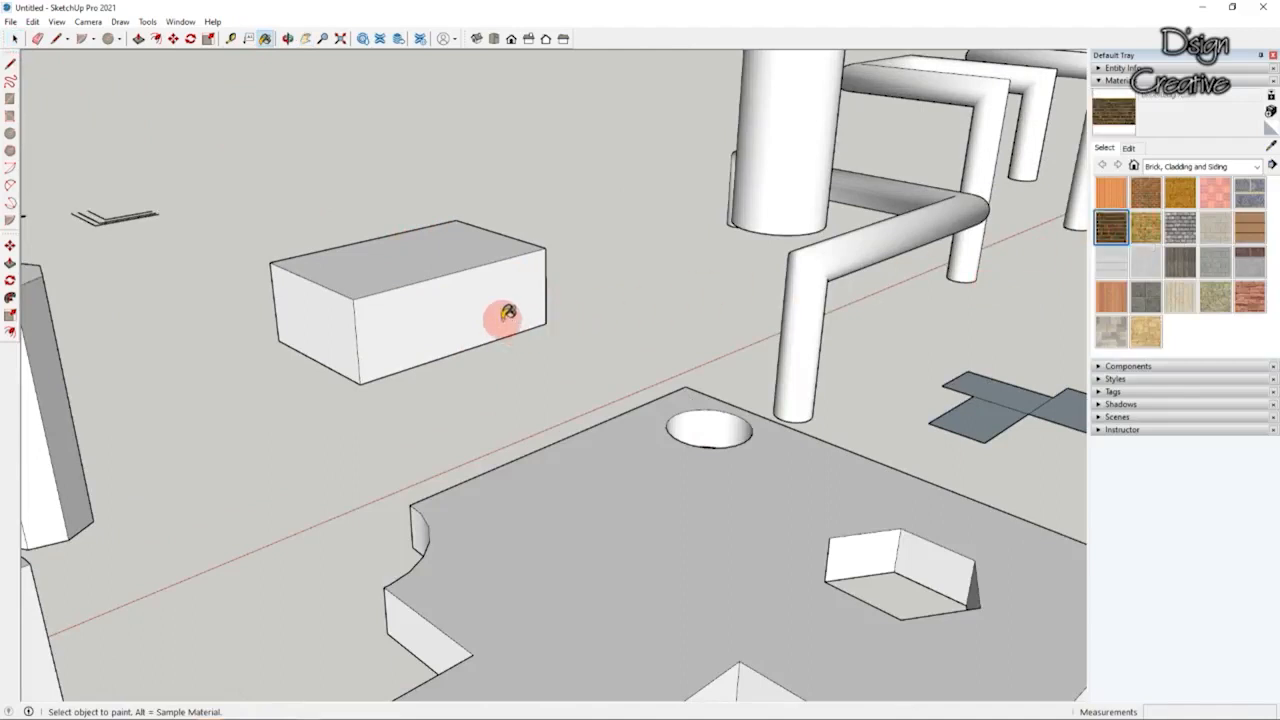
click(466, 300)
scroll(320, 314, up, 3)
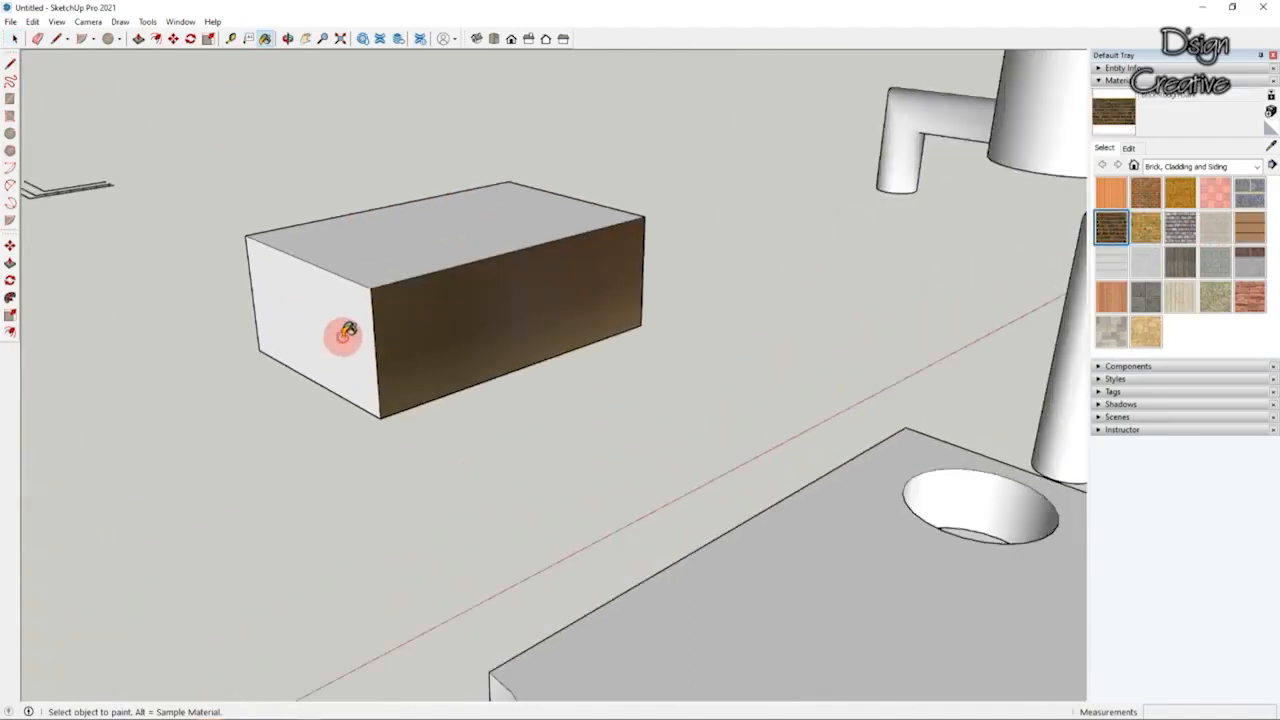
click(345, 333)
Step: Set the brick material's texture width to 1 cm with the proportions kept, and leave the paint tool
click(1130, 148)
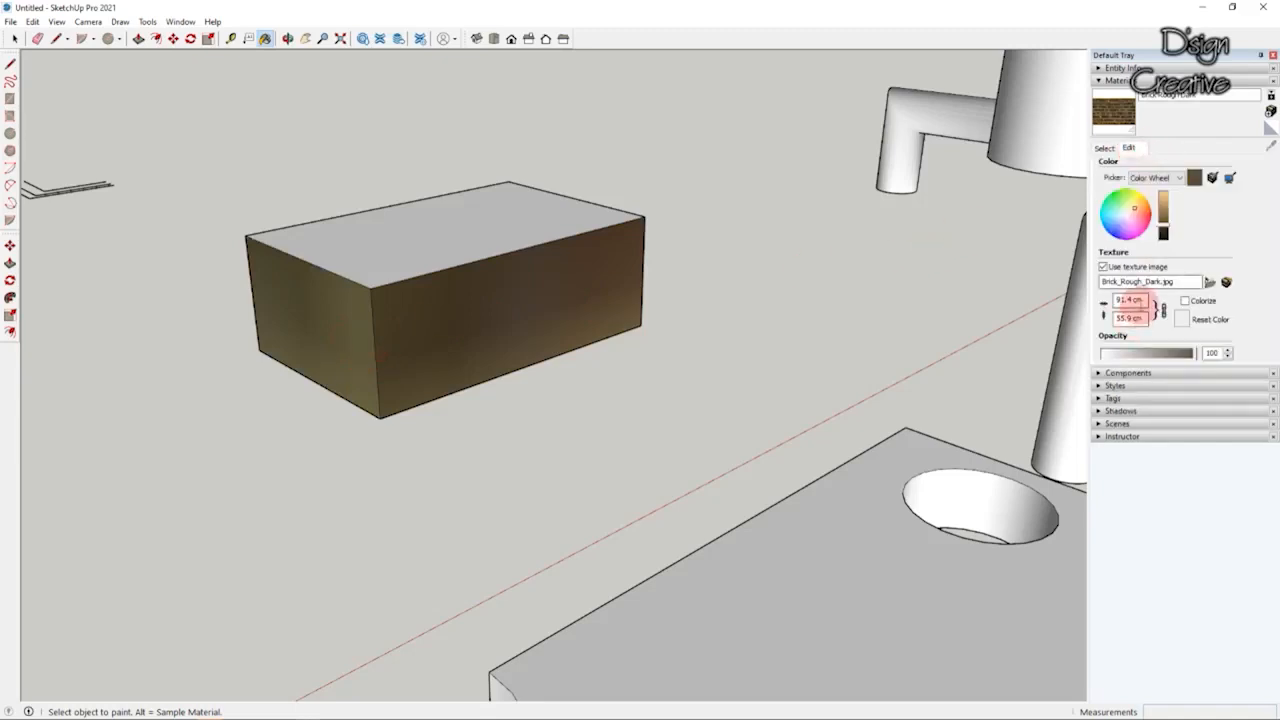
drag(1130, 301, 1093, 305)
text(1)
key(Return)
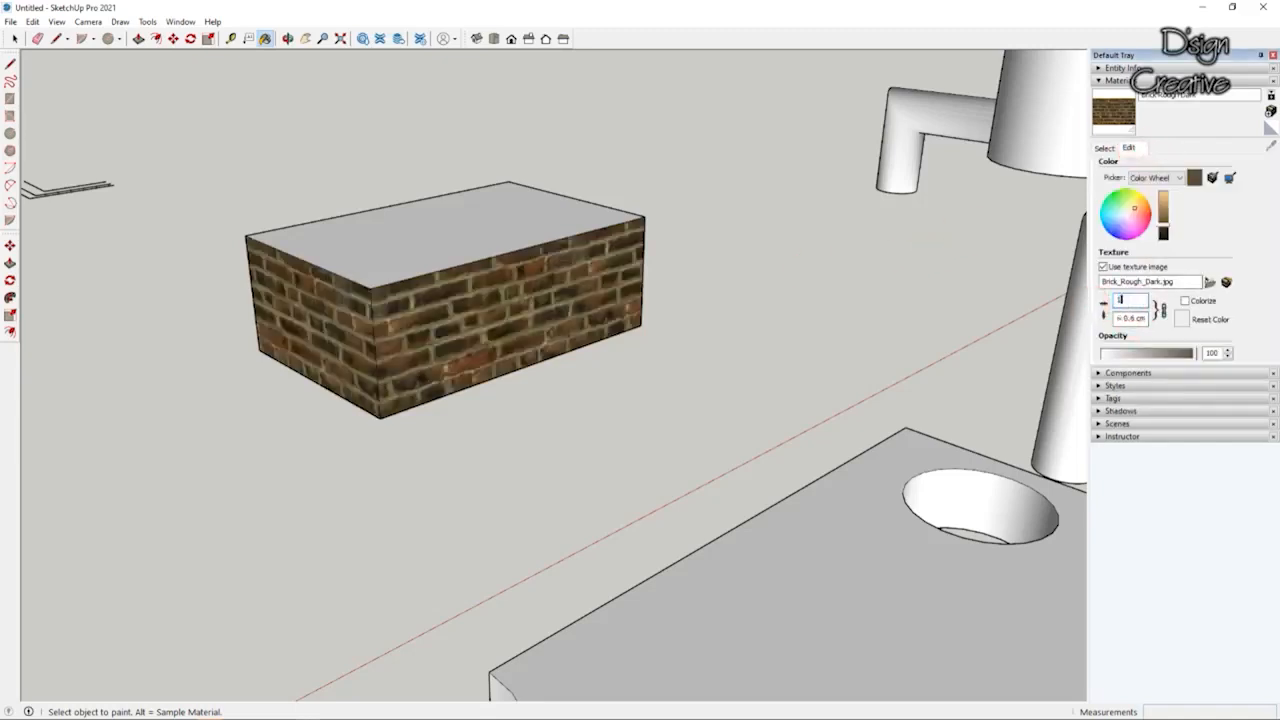
click(12, 40)
Step: Examine the brick texture on the box and the unpainted plate and solids from near and far
scroll(623, 314, down, 6)
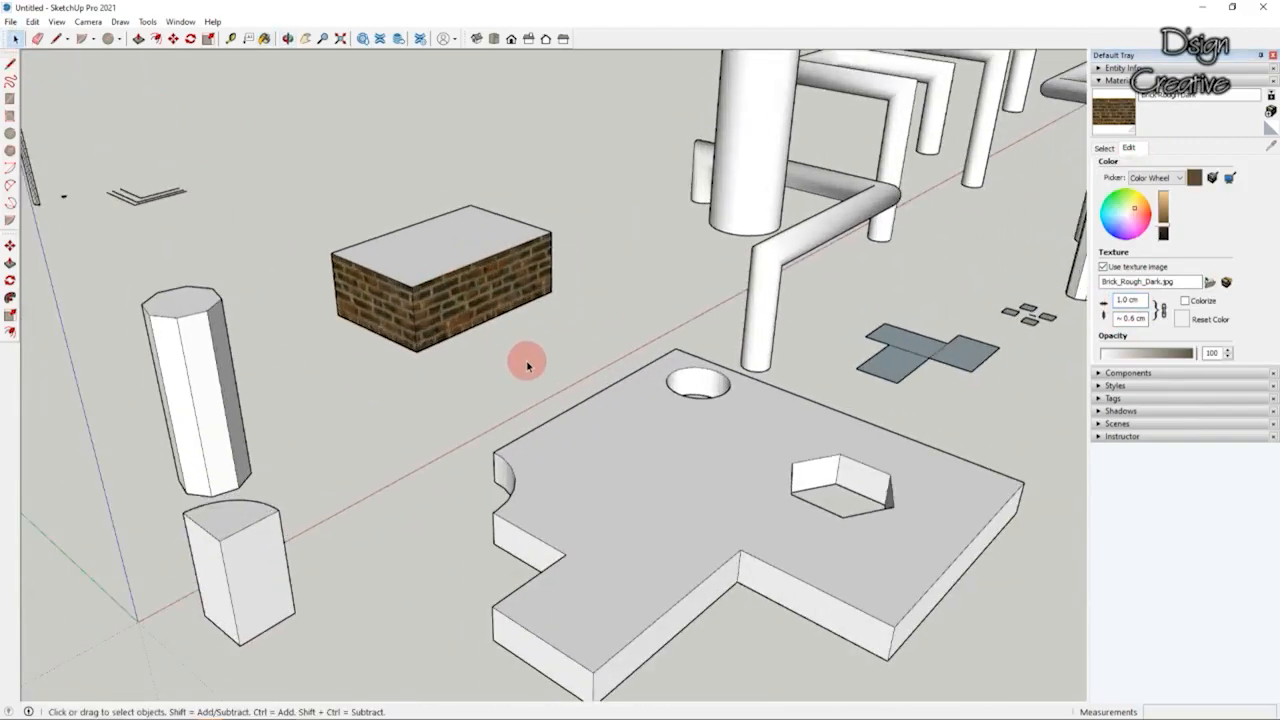
scroll(560, 360, down, 3)
scroll(580, 390, up, 5)
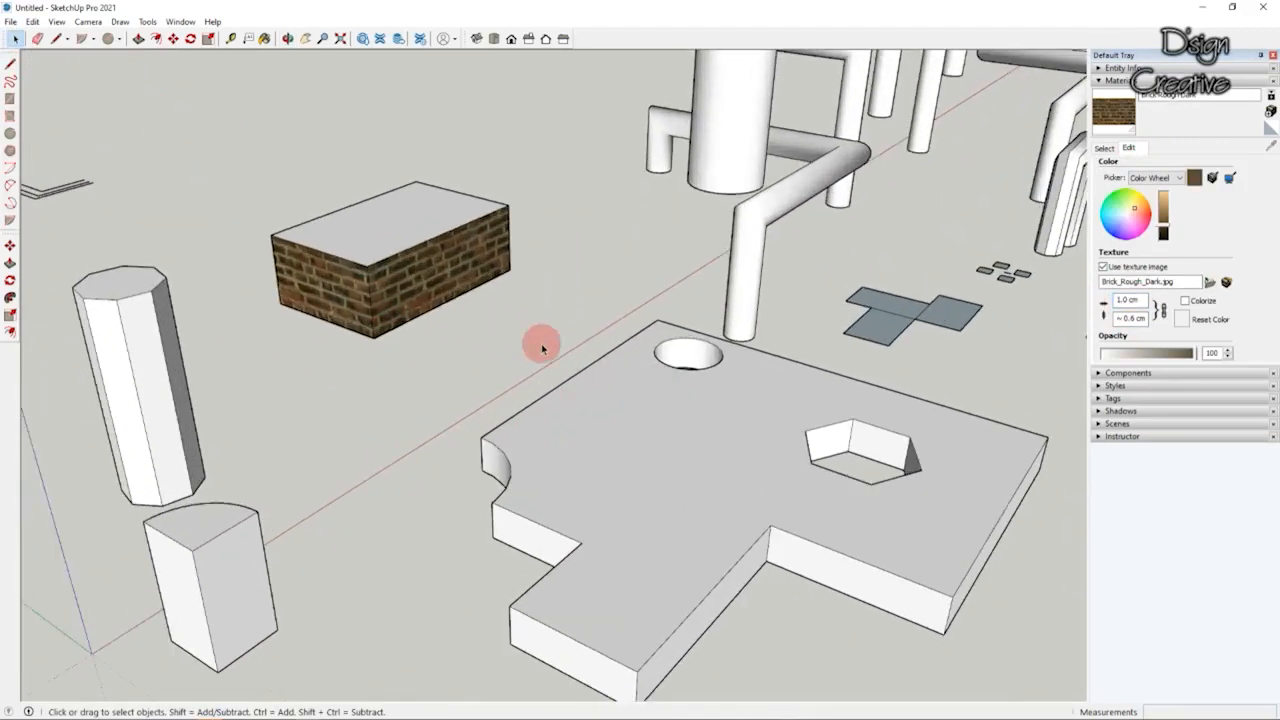
scroll(530, 338, up, 2)
scroll(528, 335, down, 5)
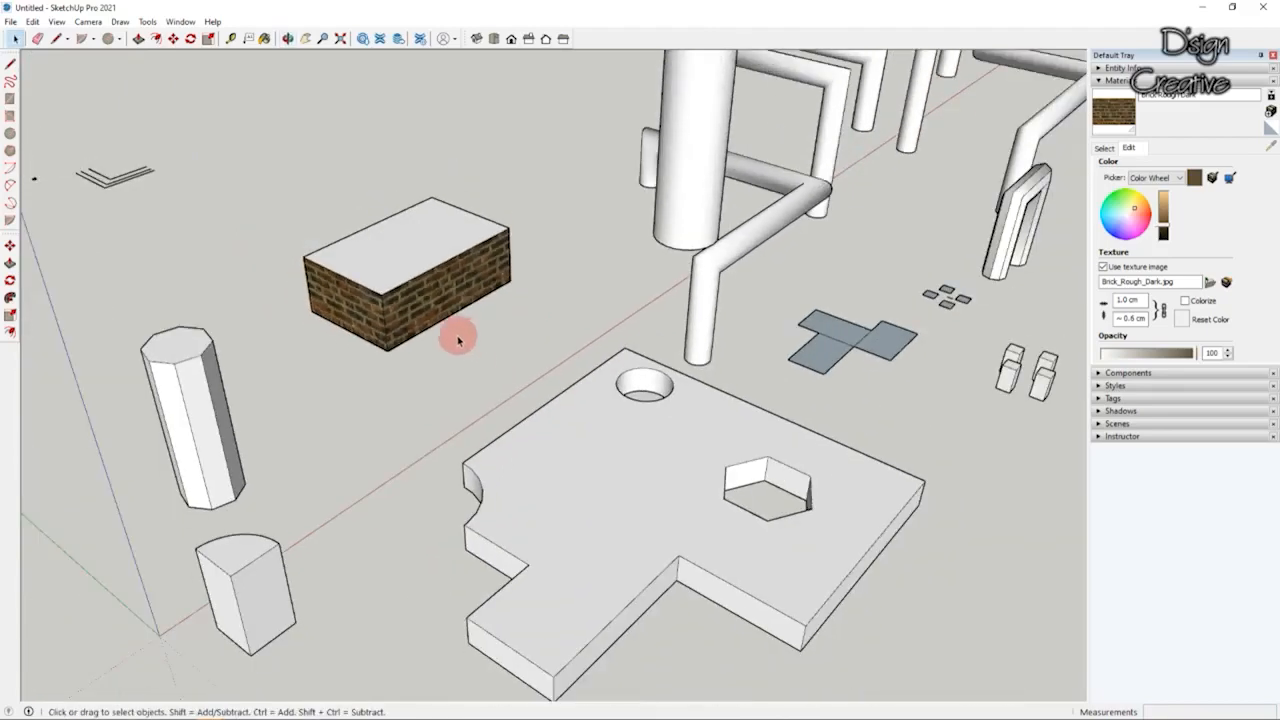
scroll(662, 348, up, 3)
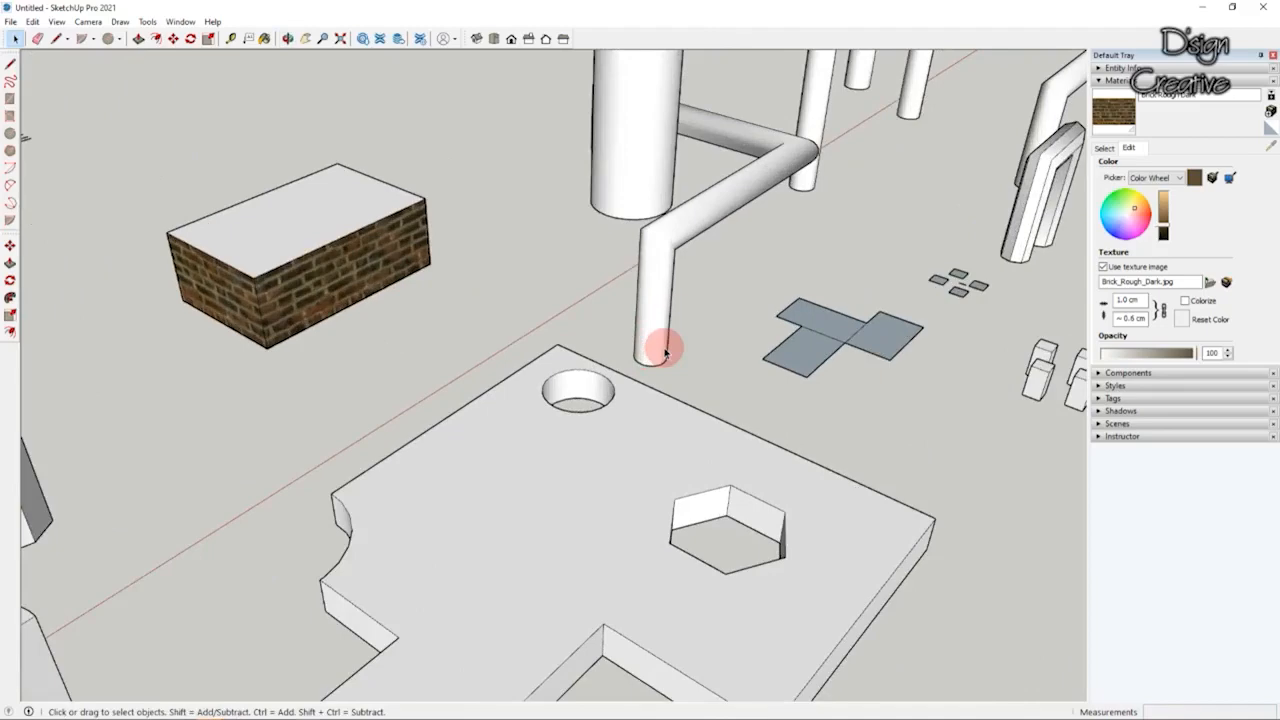
scroll(663, 350, down, 3)
middle_drag(686, 380, 457, 423)
scroll(457, 423, up, 2)
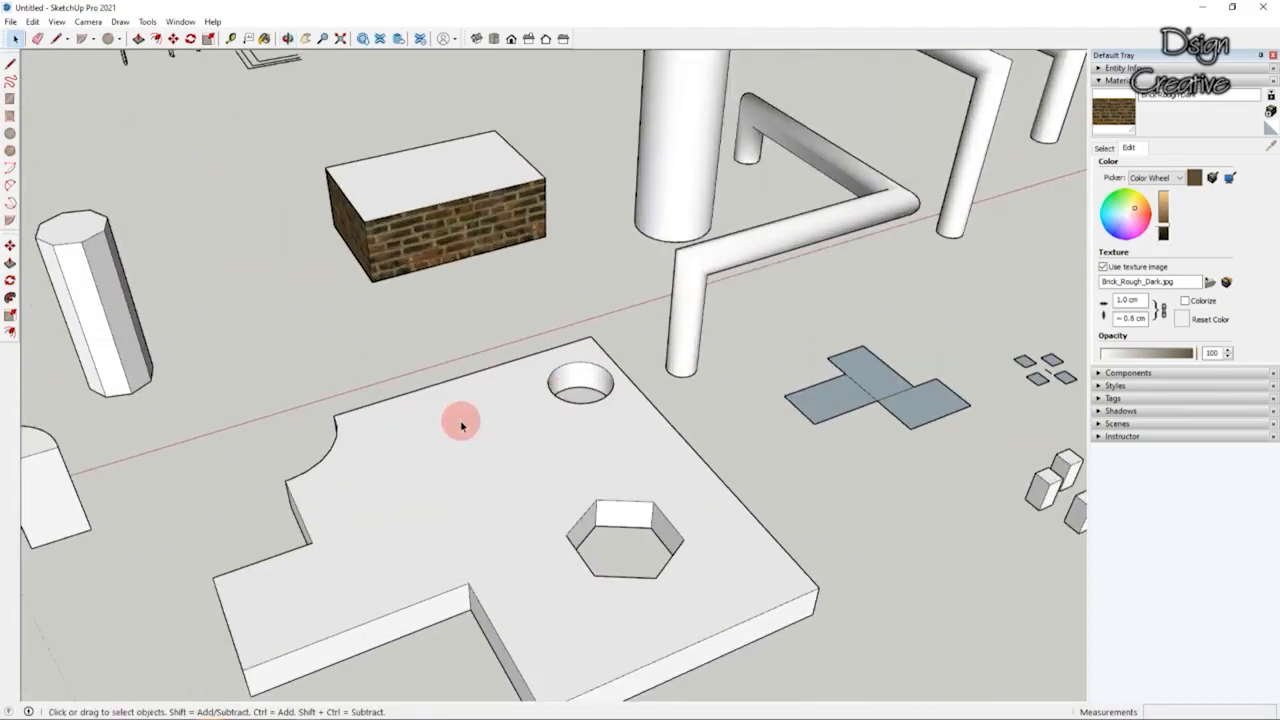
scroll(478, 418, down, 1)
scroll(478, 418, up, 3)
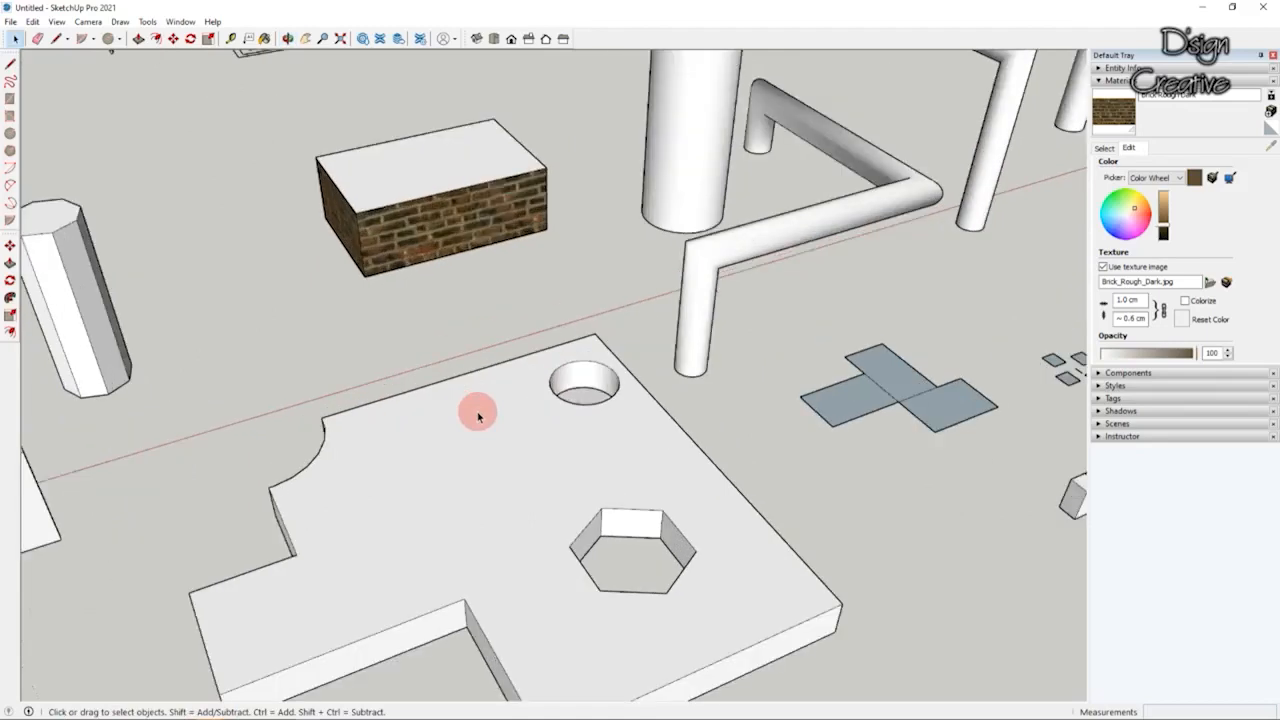
middle_drag(471, 414, 523, 363)
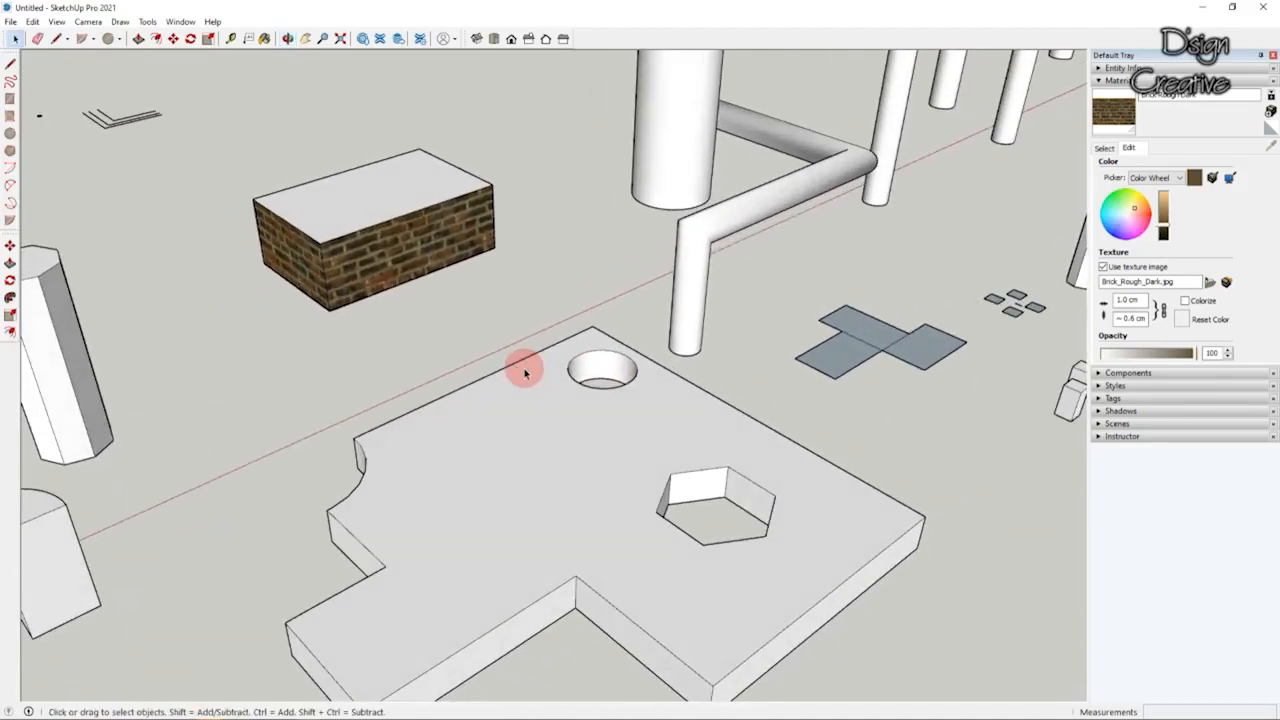
middle_drag(703, 468, 754, 411)
scroll(569, 409, down, 3)
scroll(420, 443, up, 4)
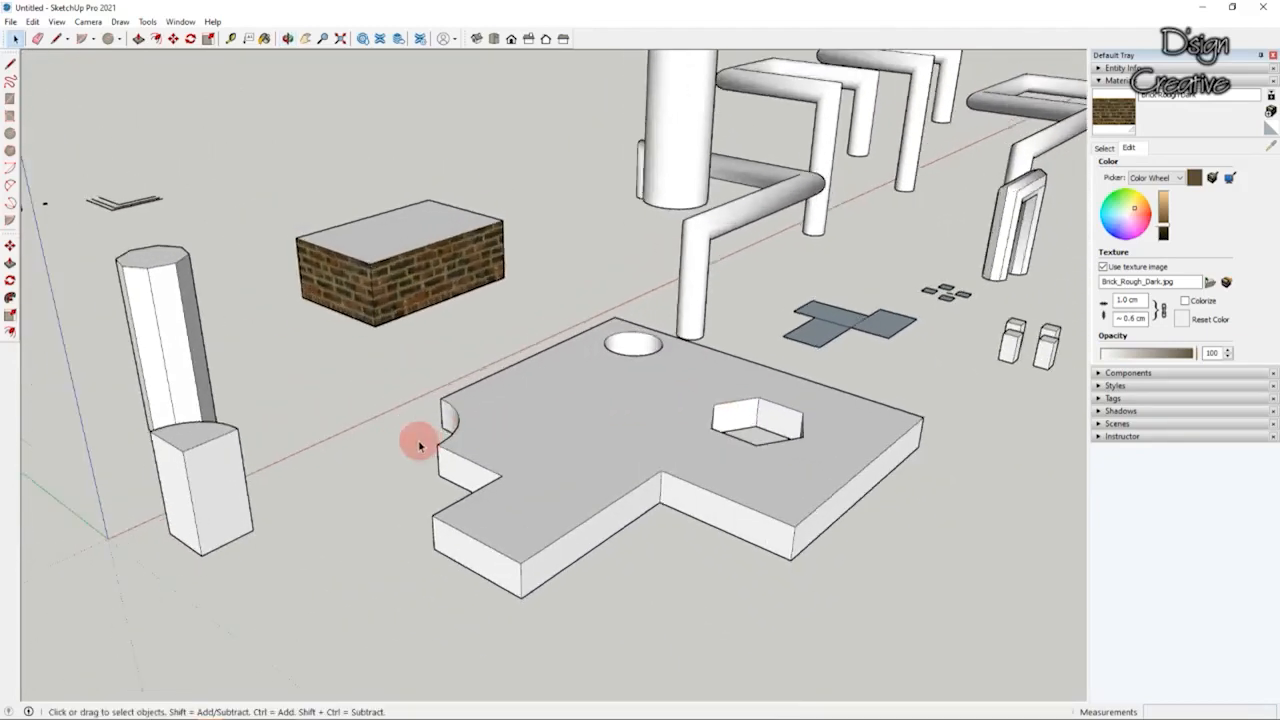
middle_drag(435, 443, 466, 470)
scroll(466, 480, down, 4)
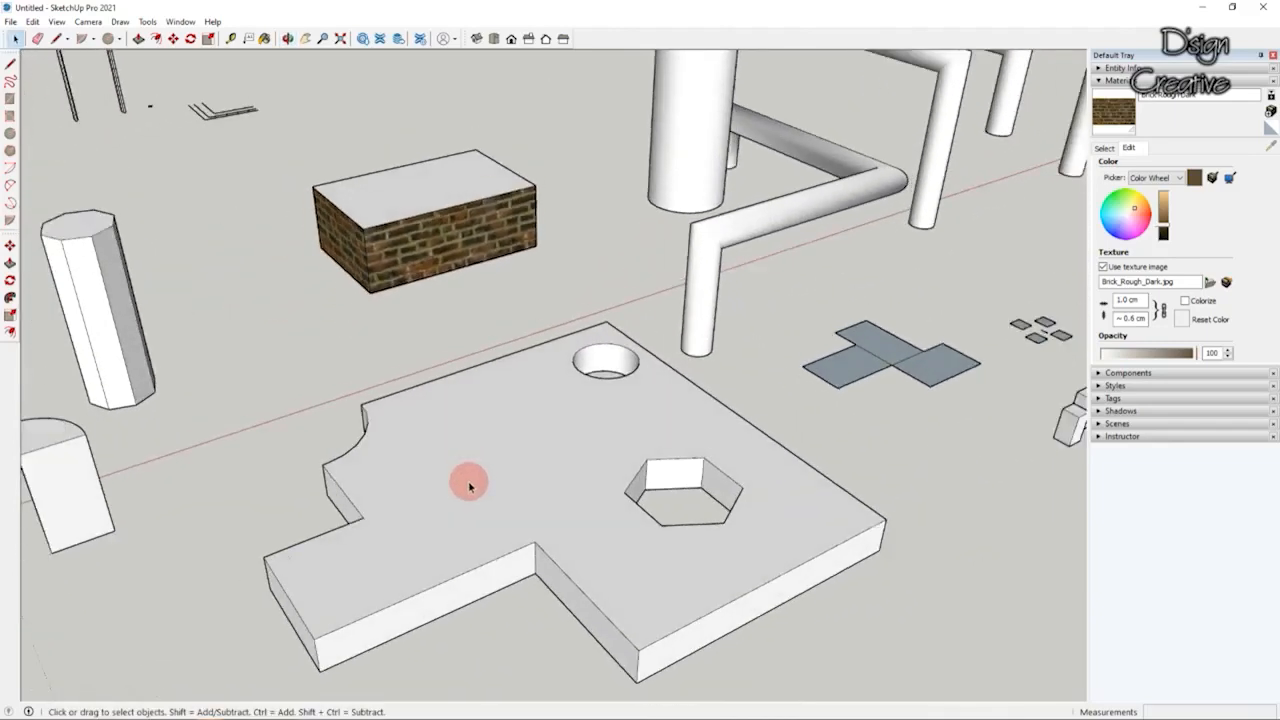
scroll(532, 466, up, 3)
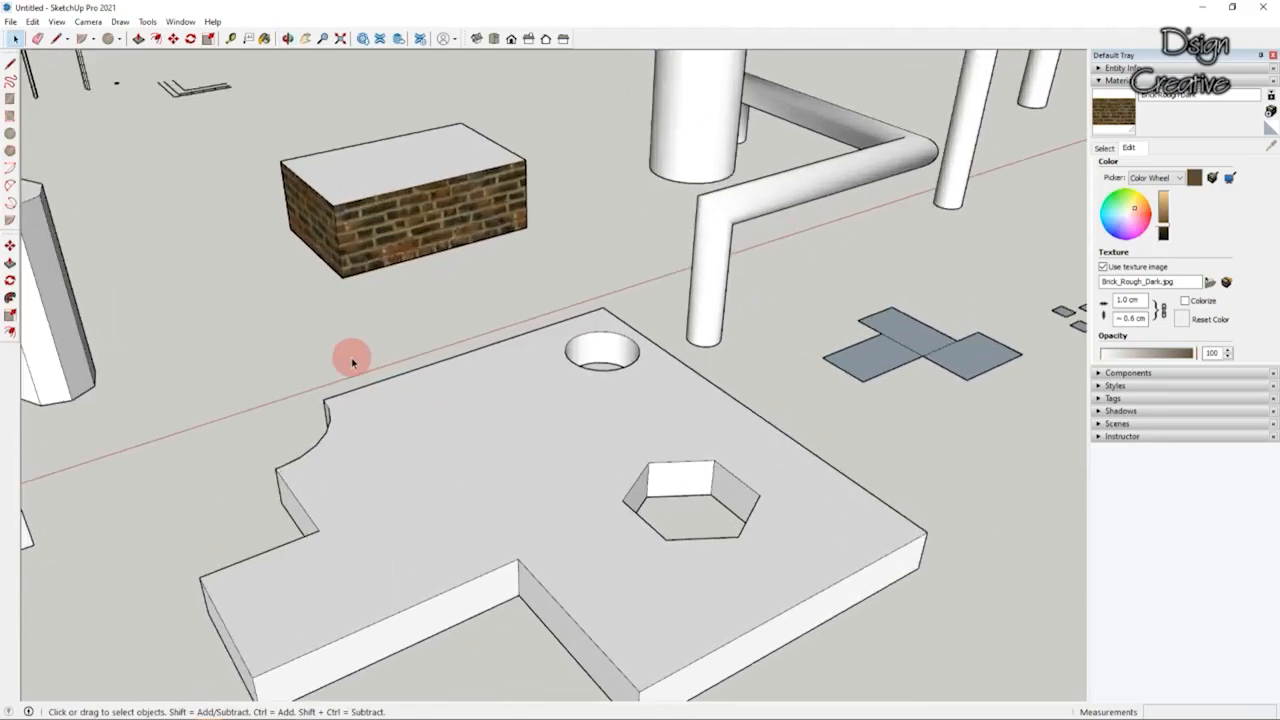
middle_drag(352, 362, 430, 362)
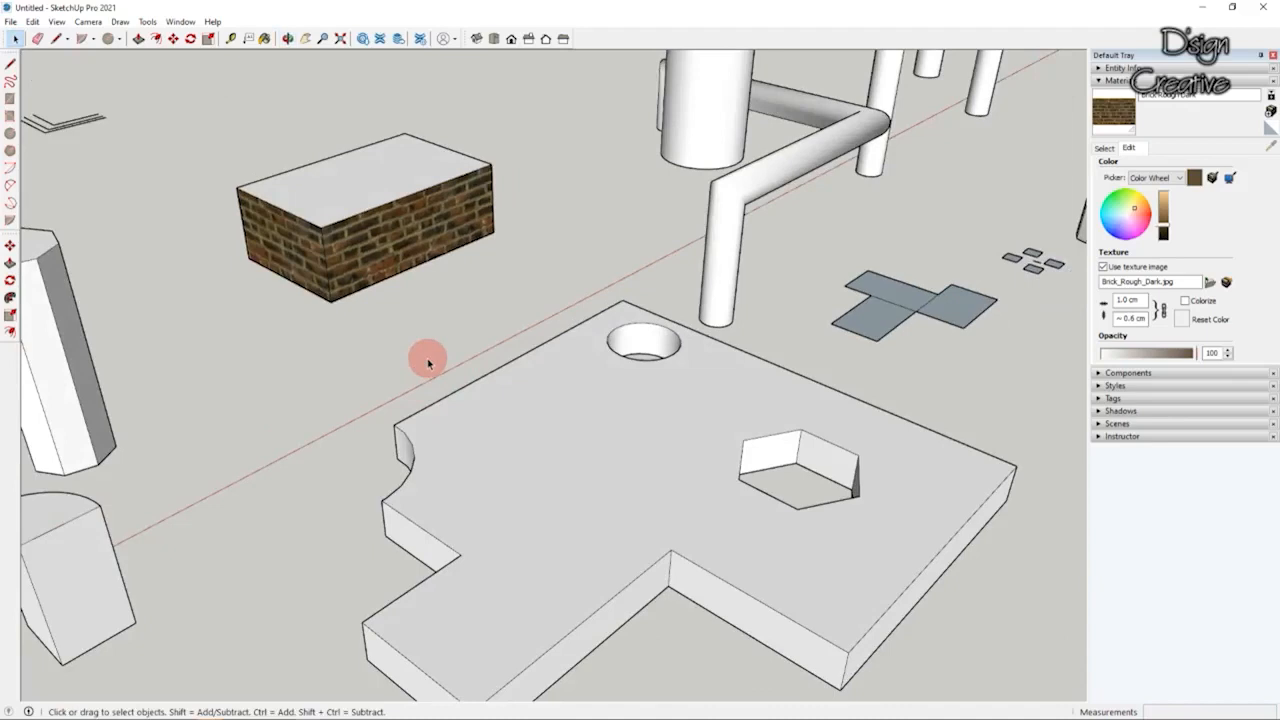
middle_drag(428, 356, 492, 365)
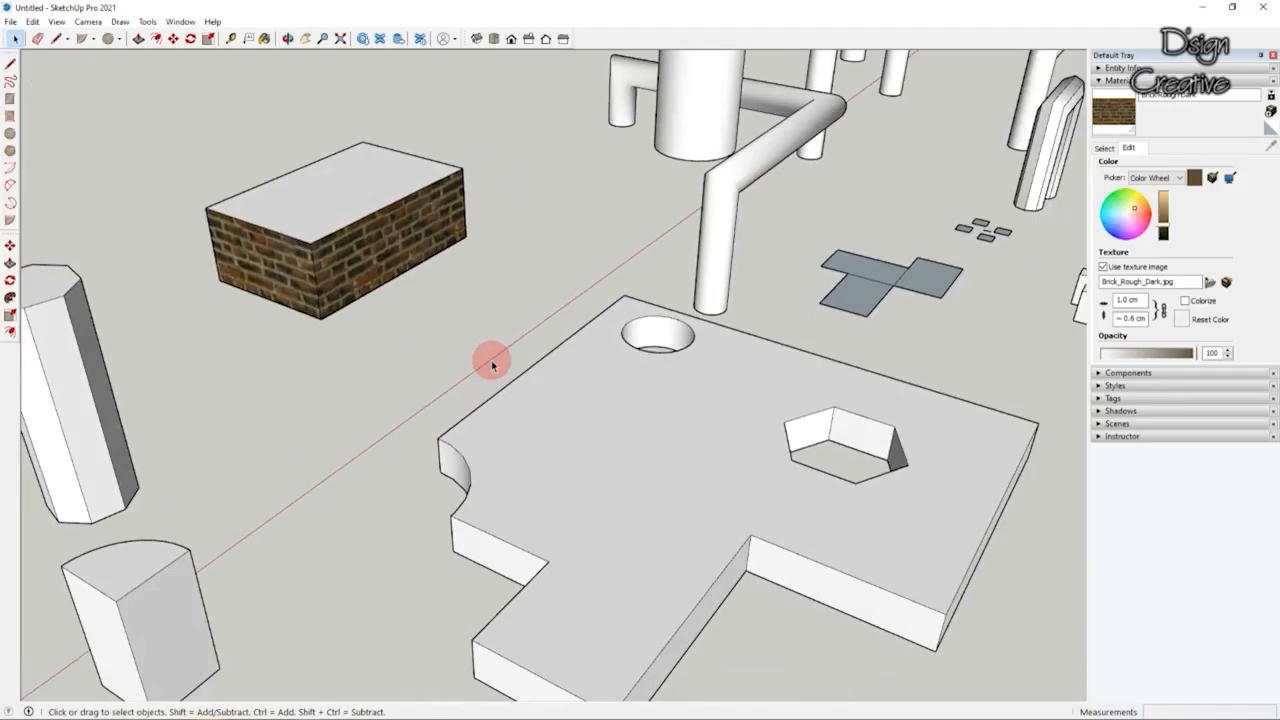
scroll(550, 366, down, 5)
middle_drag(606, 366, 750, 300)
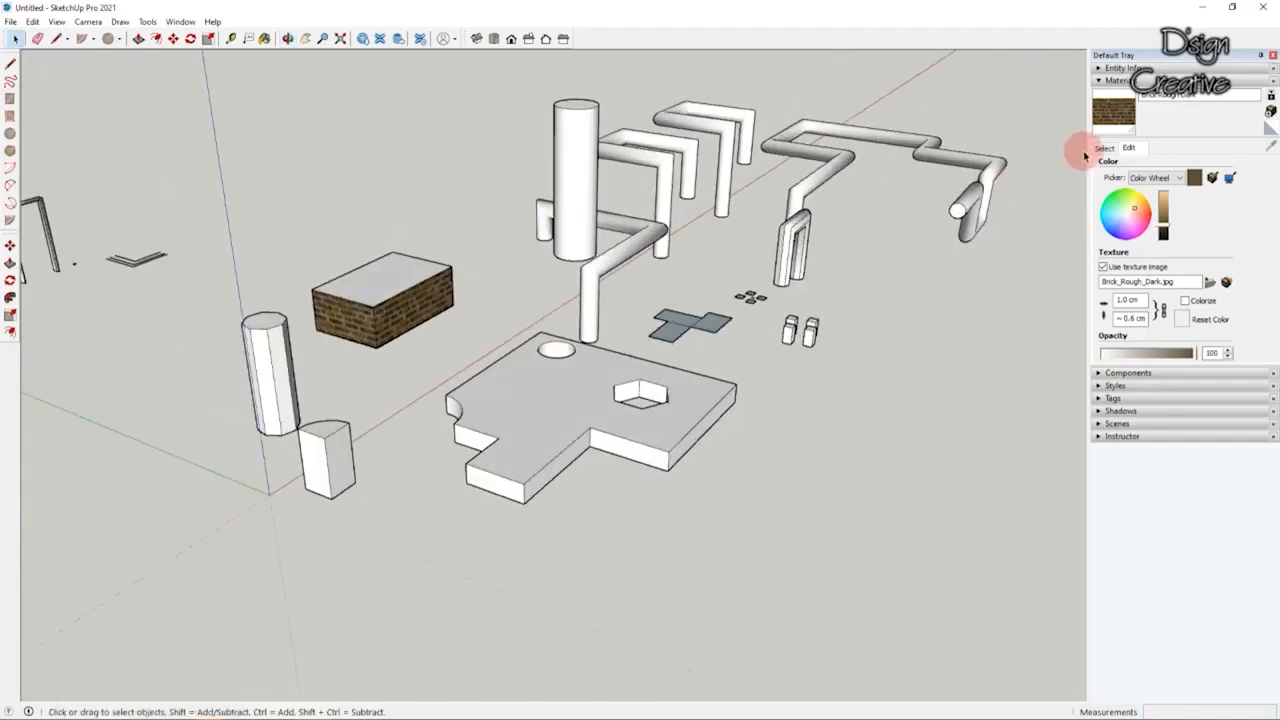
Step: Paint the tall cylinder with the white stucco cladding material and leave the paint tool
click(1104, 148)
click(1148, 252)
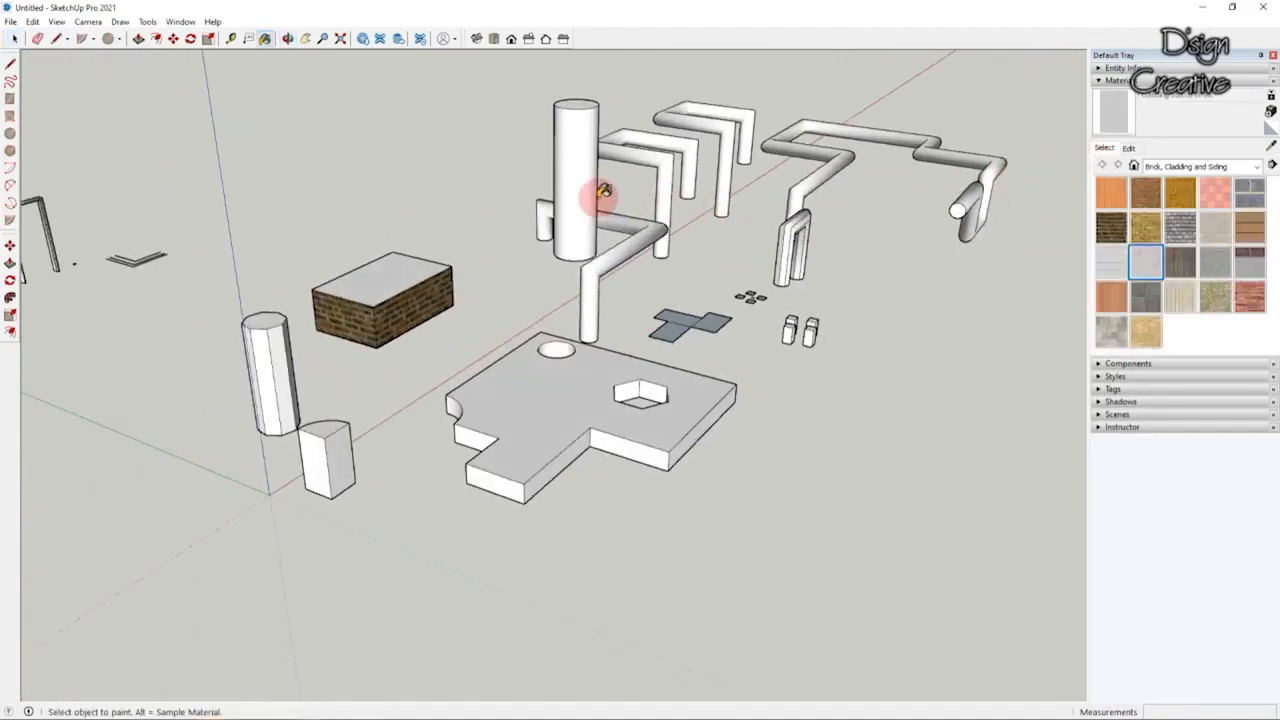
scroll(570, 240, up, 5)
click(14, 38)
Step: Paint the notched plate's top face with the Cladding Siding White material
mouse_move(488, 274)
middle_down()
mouse_move(497, 329)
mouse_move(446, 452)
middle_up()
scroll(446, 452, up, 3)
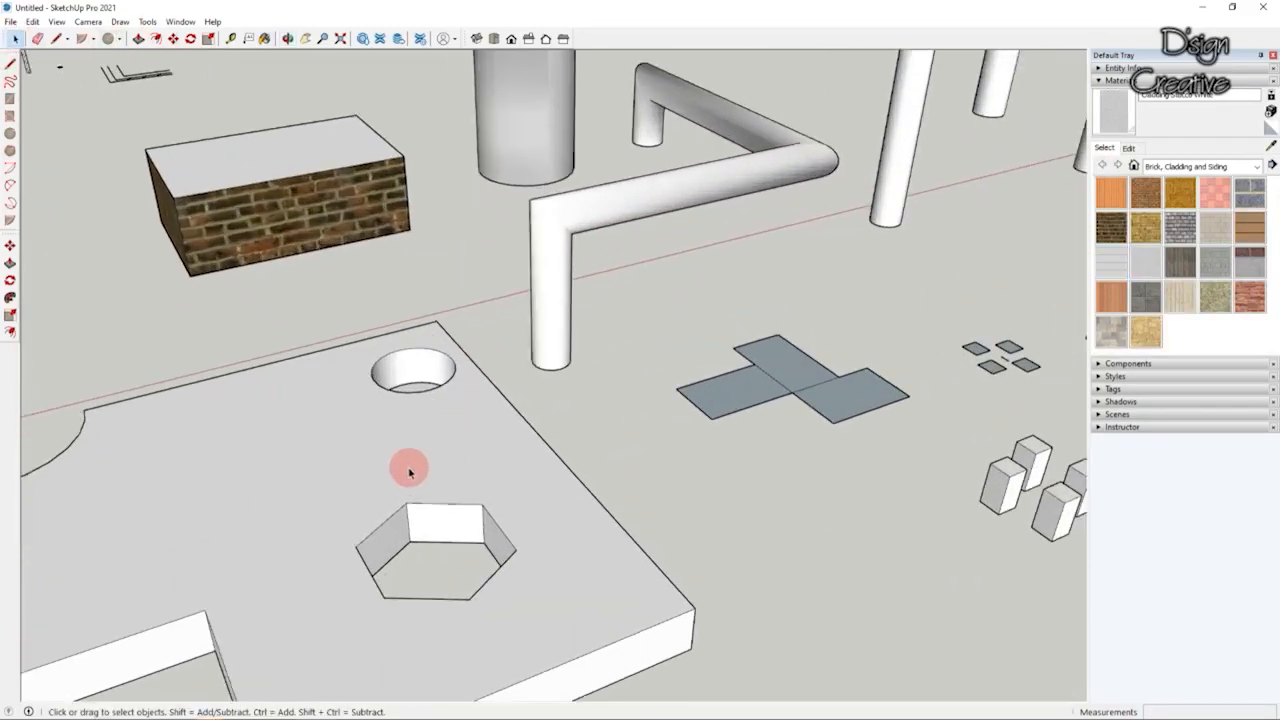
click(1115, 270)
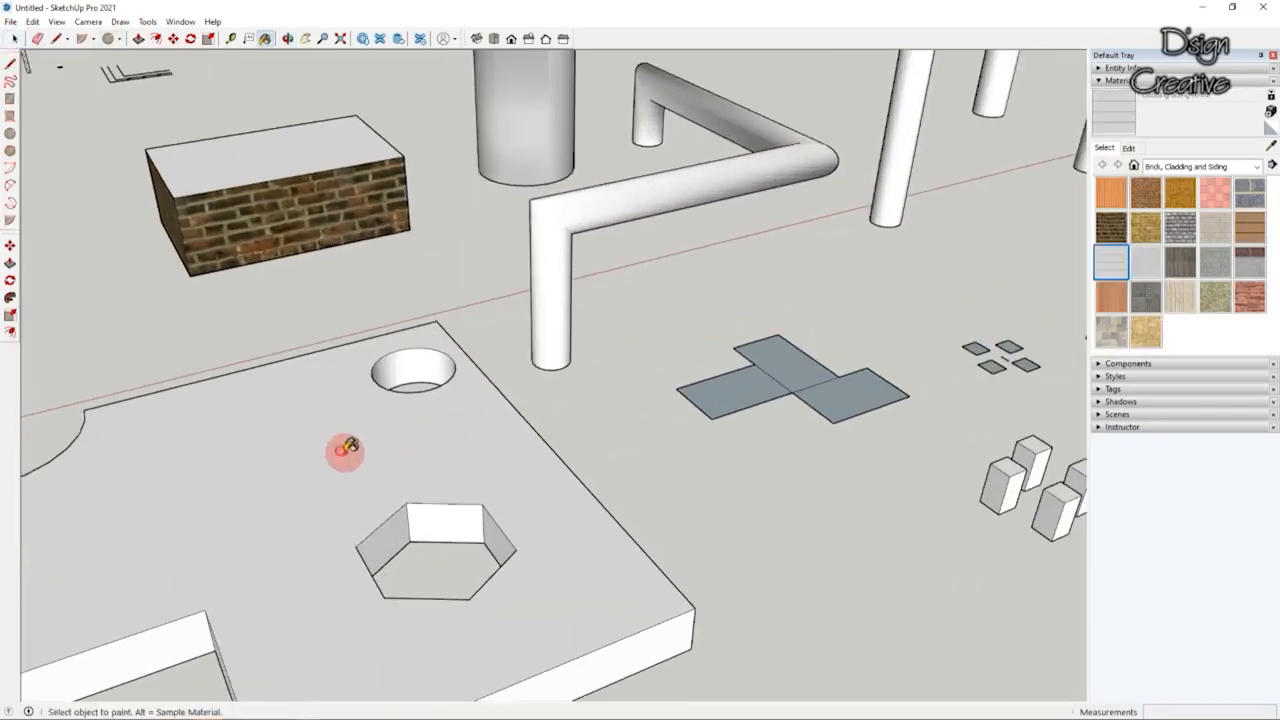
click(343, 449)
click(14, 38)
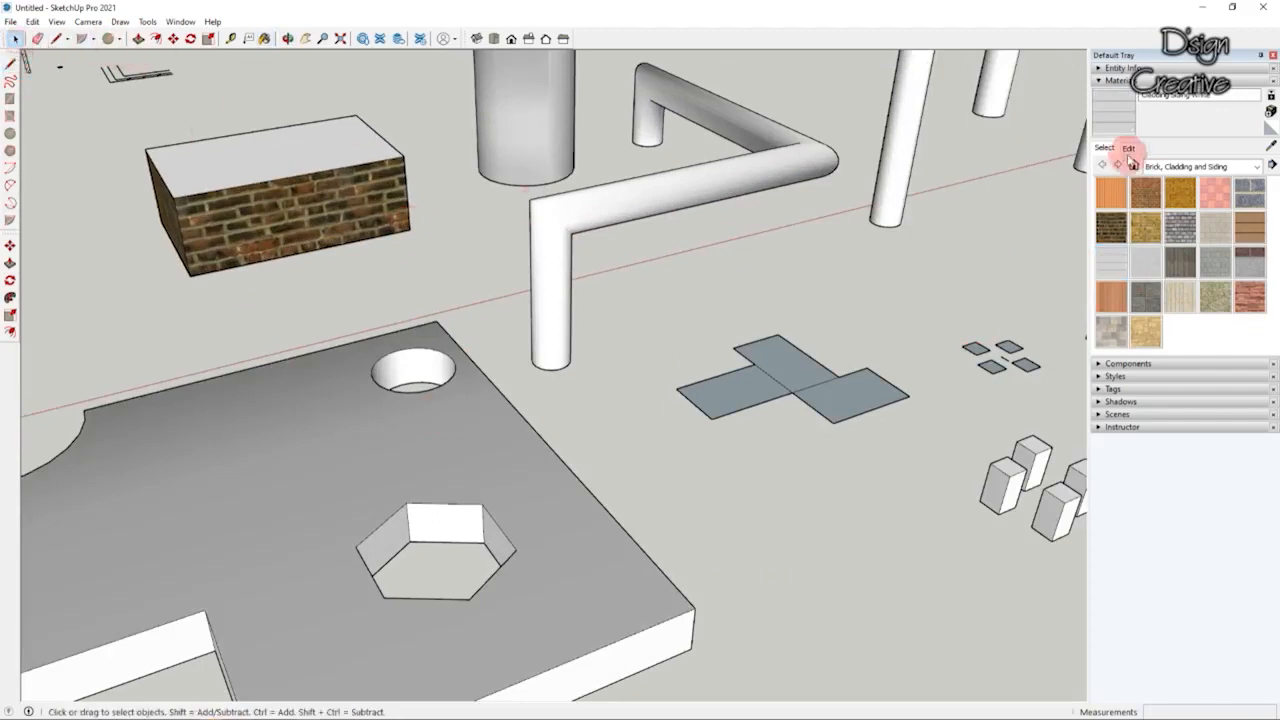
Step: Set the white siding material's texture width to 1 cm and return to the brick and cladding material library
click(1128, 147)
double_click(1130, 300)
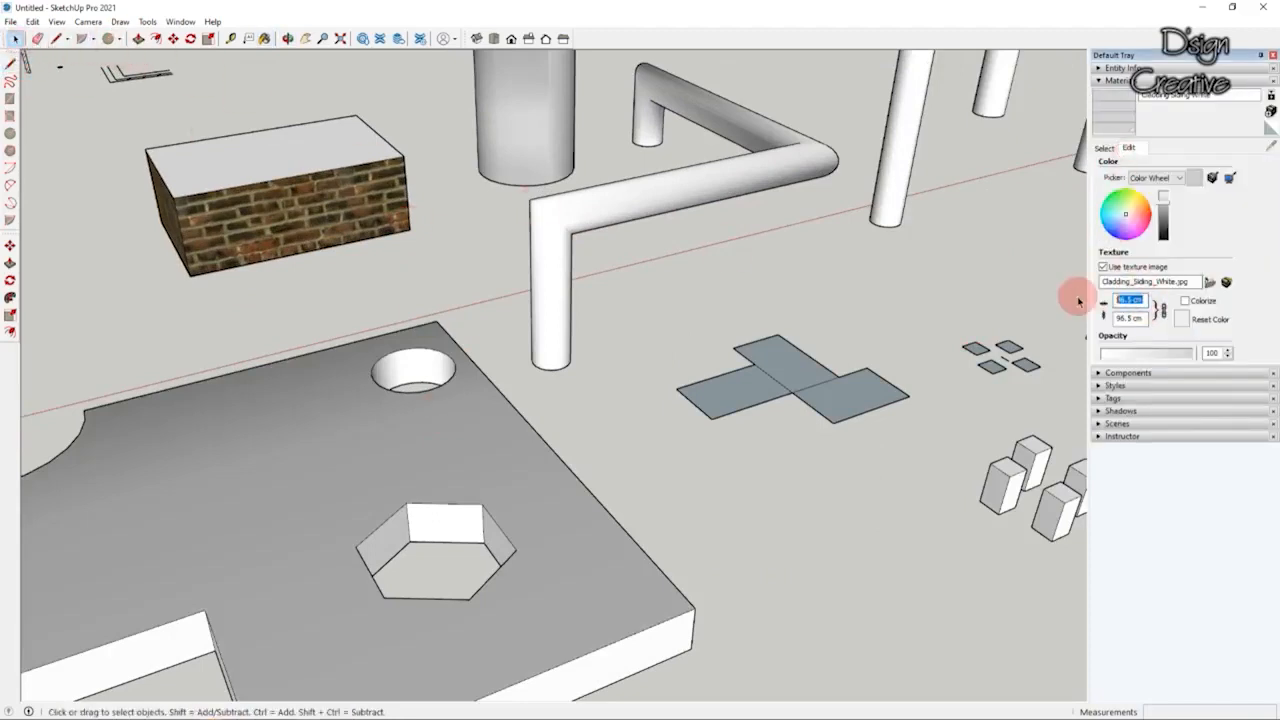
text(1)
scroll(600, 385, down, 3)
middle_drag(611, 374, 606, 508)
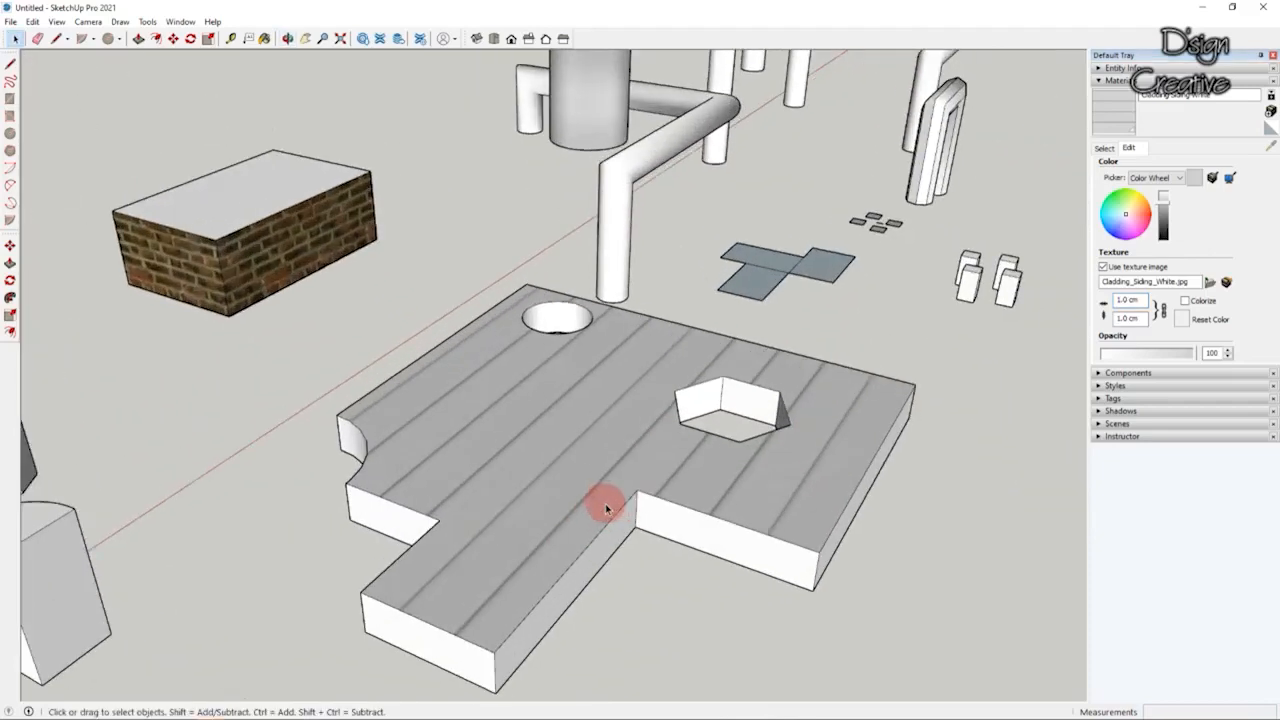
click(1104, 147)
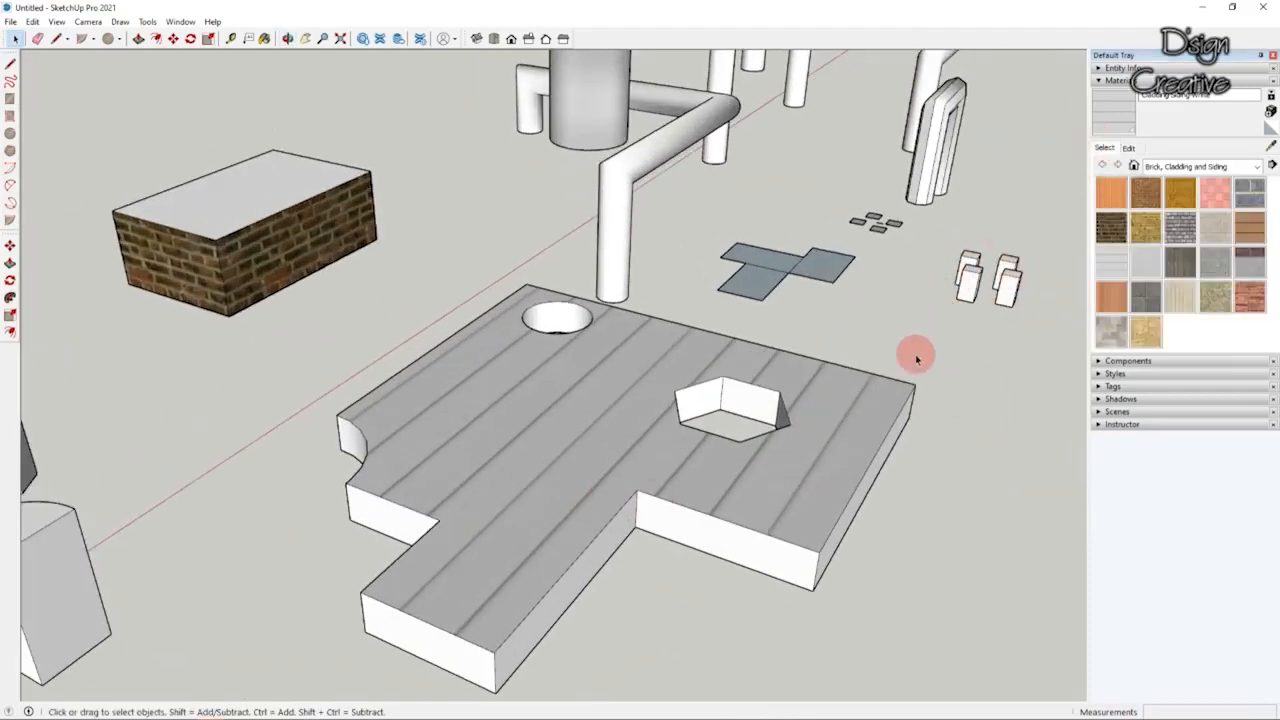
Step: Review the siding on the plate and the brick on the box from several viewpoints, including the neighbouring prisms
middle_drag(916, 358, 866, 337)
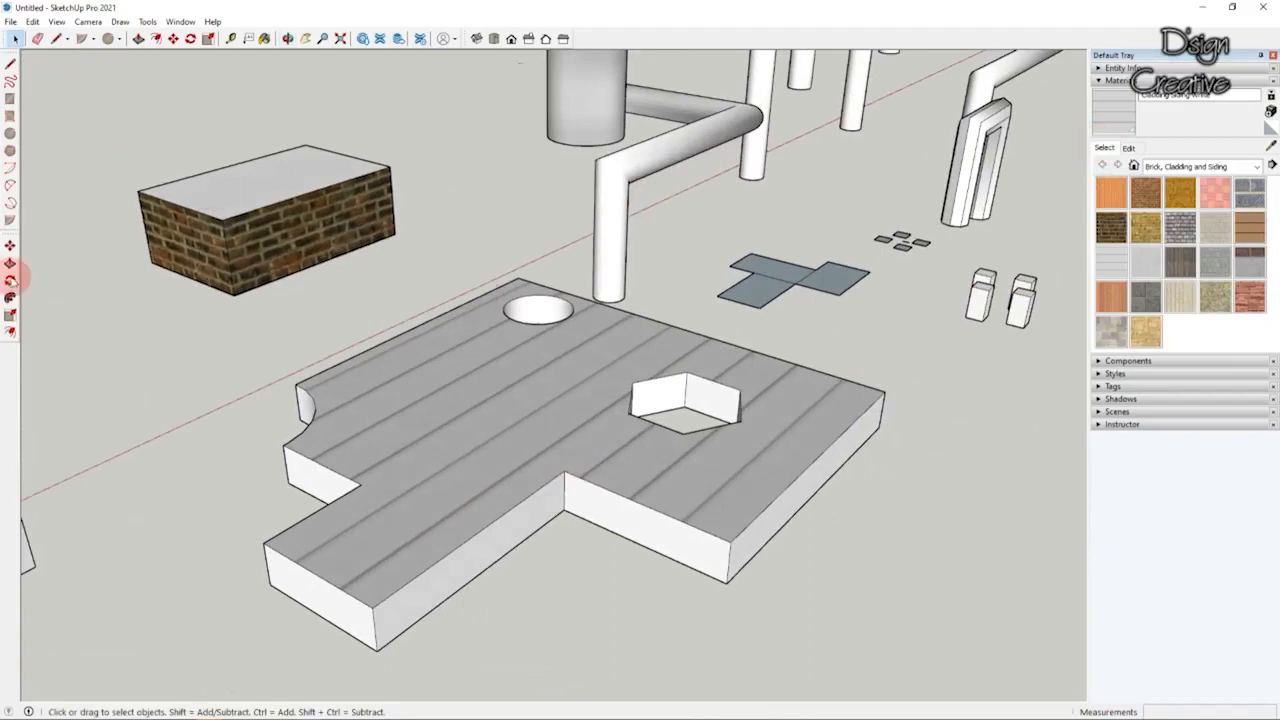
scroll(290, 389, down, 1)
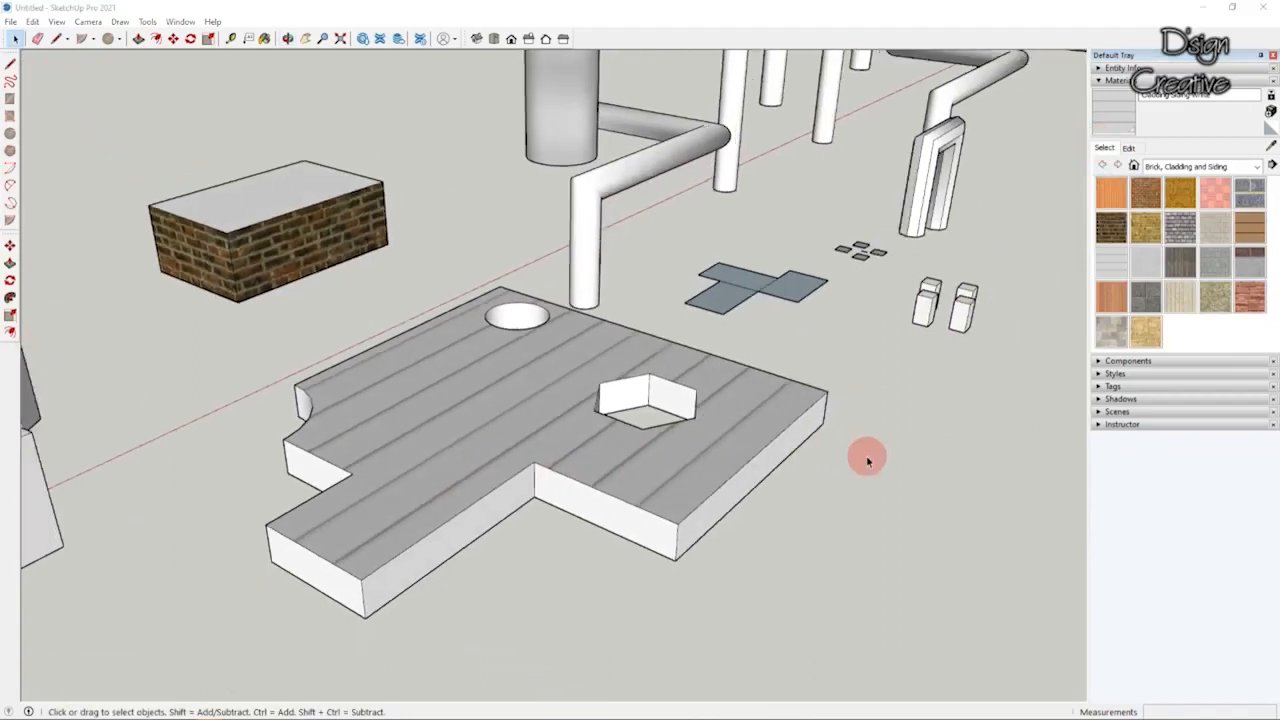
middle_drag(867, 458, 736, 472)
scroll(734, 472, down, 1)
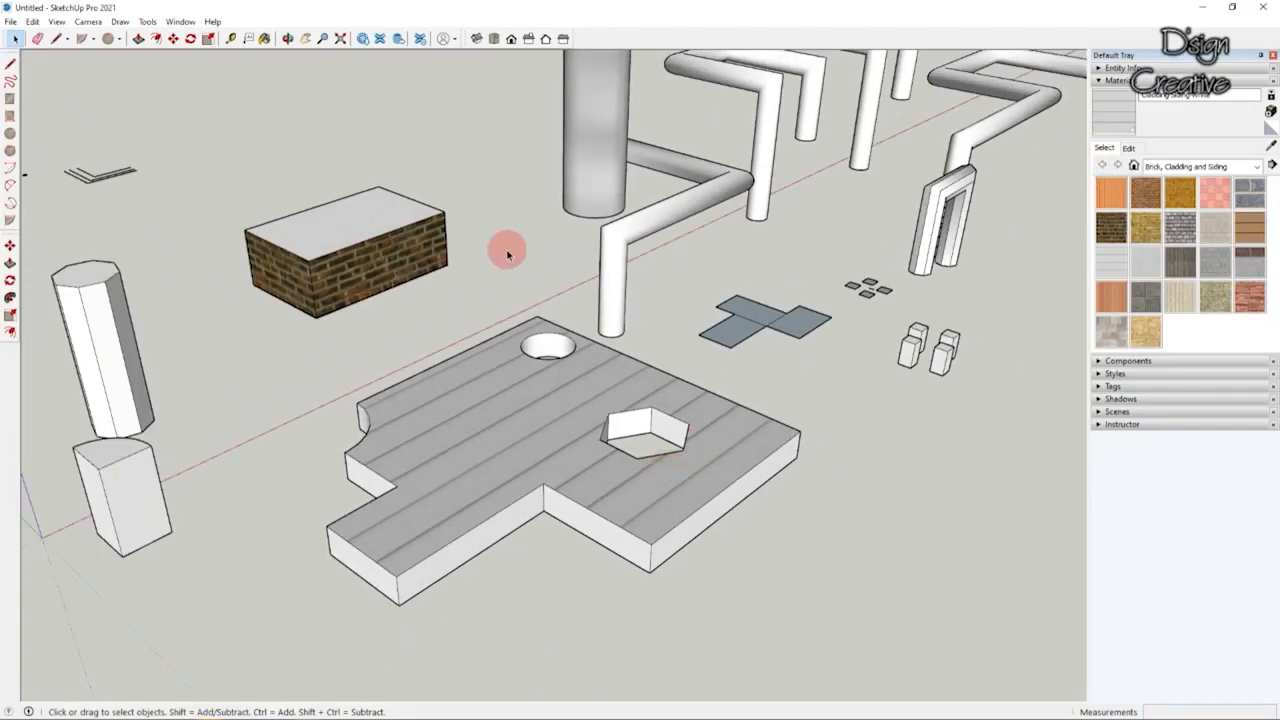
click(304, 38)
drag(500, 289, 648, 276)
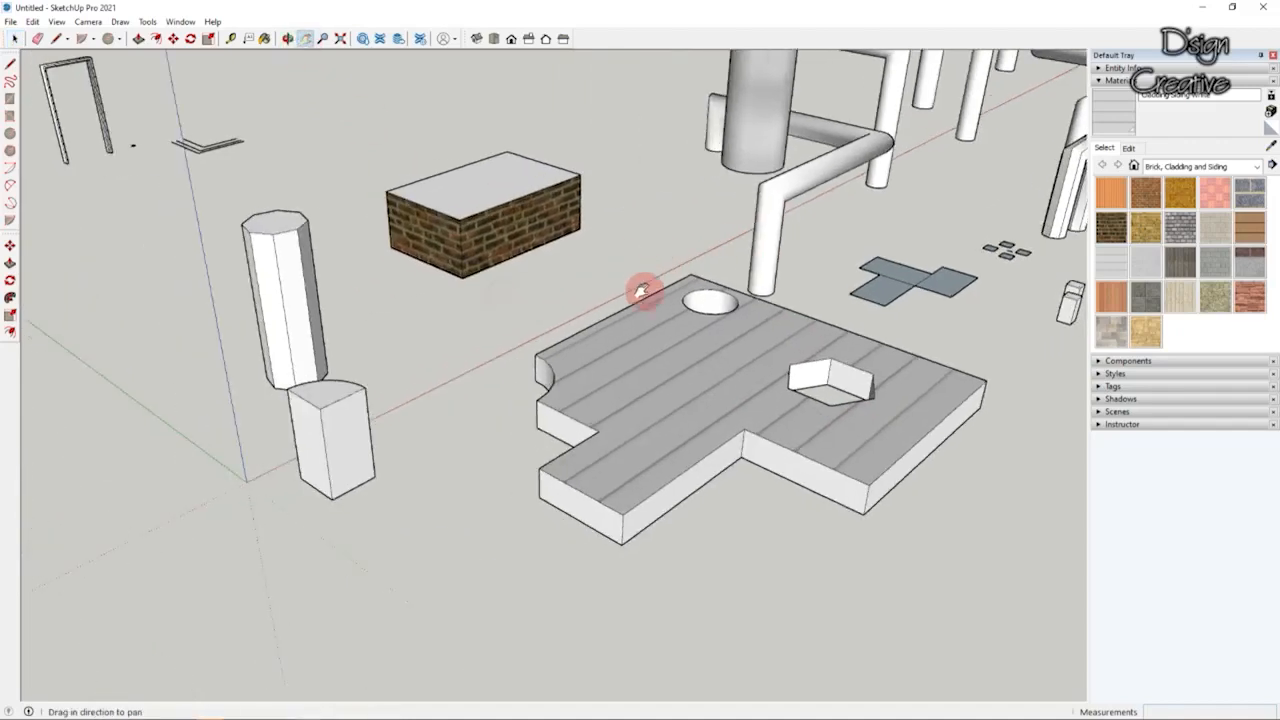
scroll(648, 276, down, 2)
scroll(493, 266, up, 5)
middle_drag(556, 294, 531, 257)
drag(531, 257, 506, 246)
scroll(512, 263, down, 3)
middle_drag(513, 264, 646, 257)
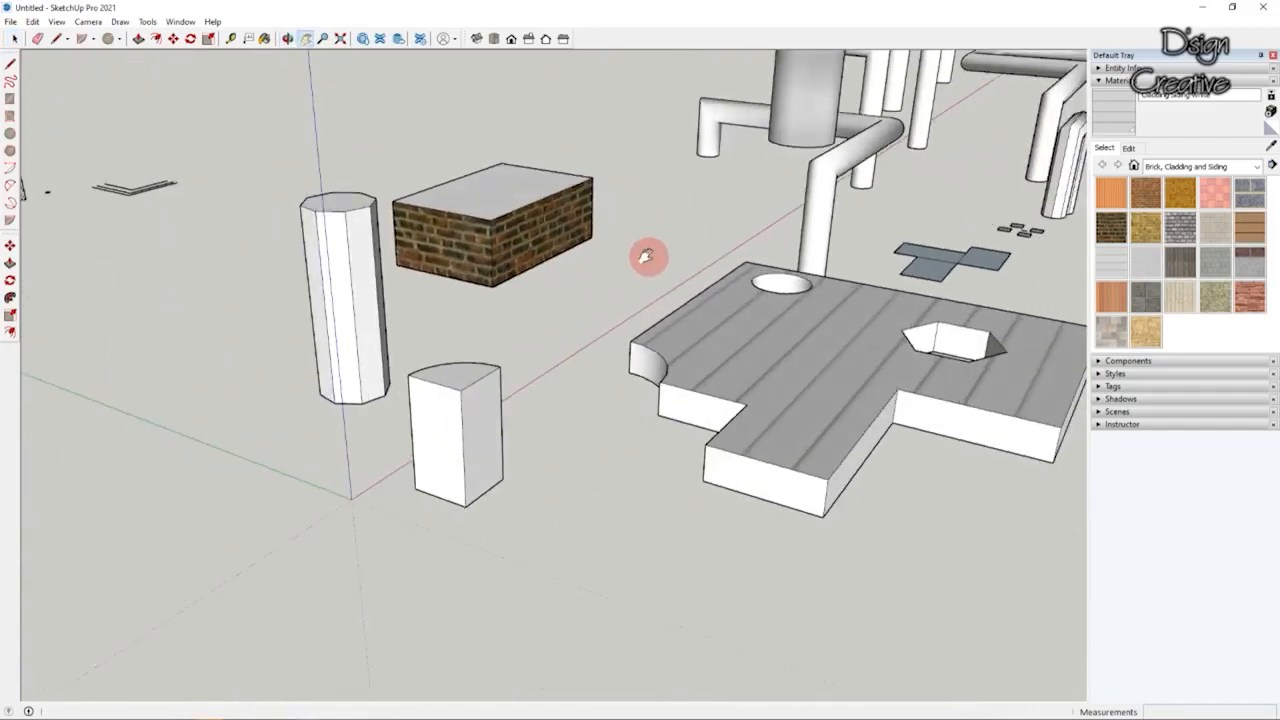